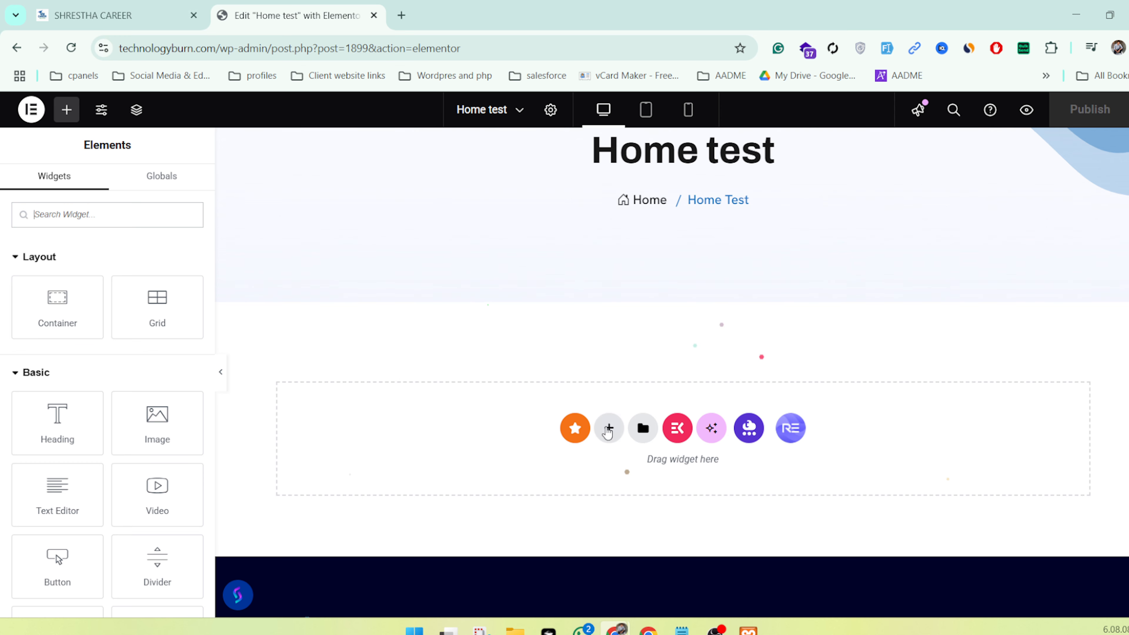
# Add a Flexbox container with a single-column vertical structure to the empty area below the page header
pyautogui.click(609, 428)
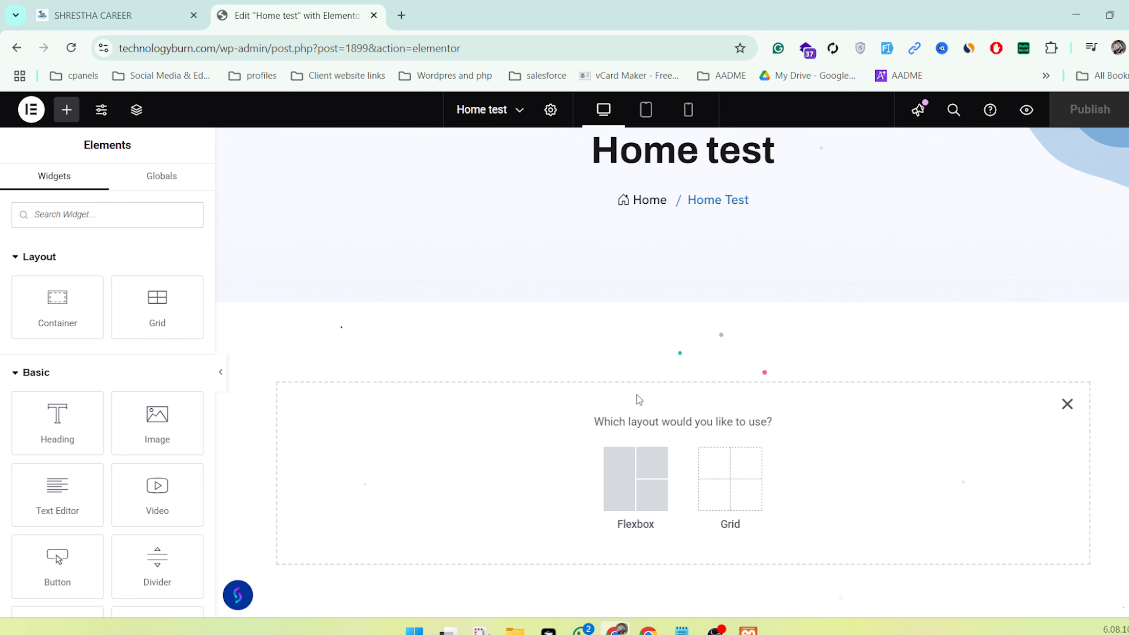
pyautogui.scroll(2, 545, 342)
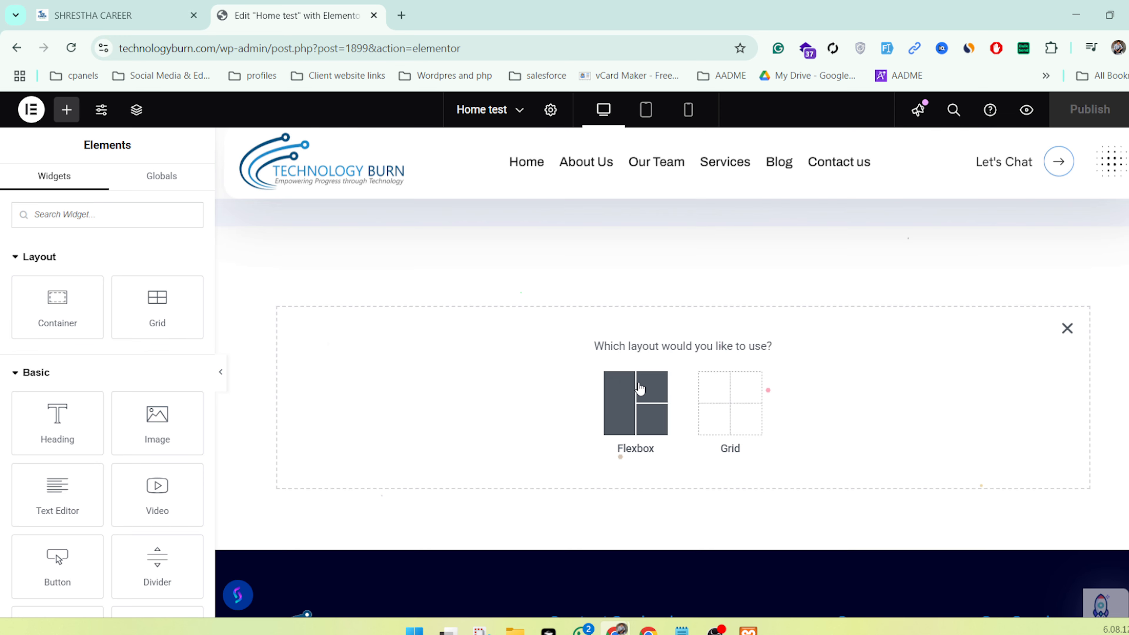
pyautogui.click(637, 393)
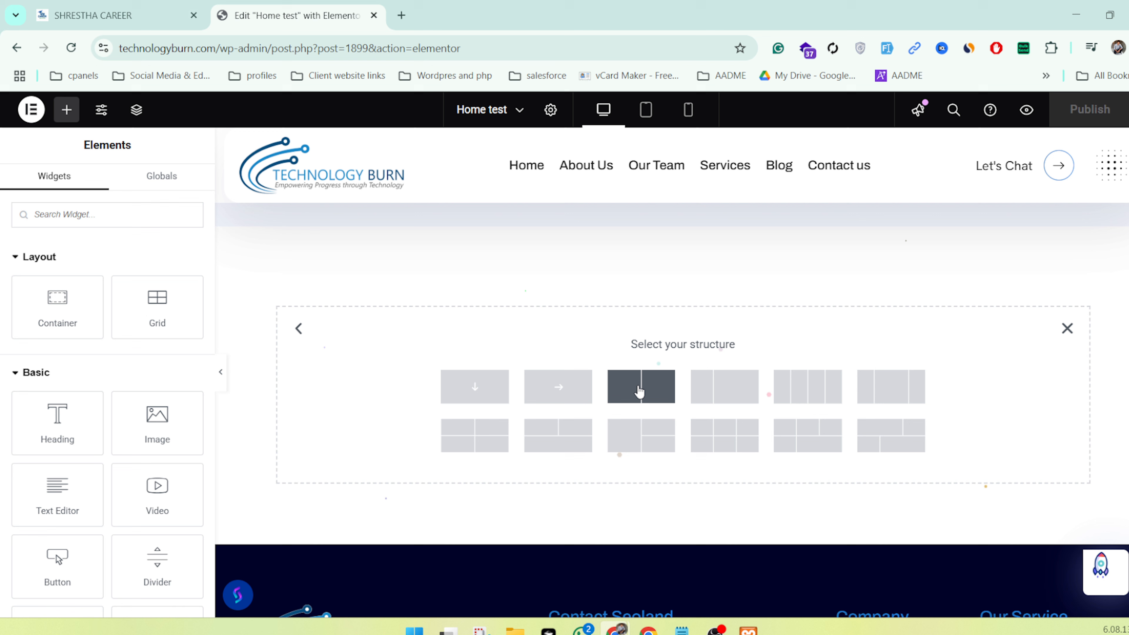
pyautogui.click(453, 390)
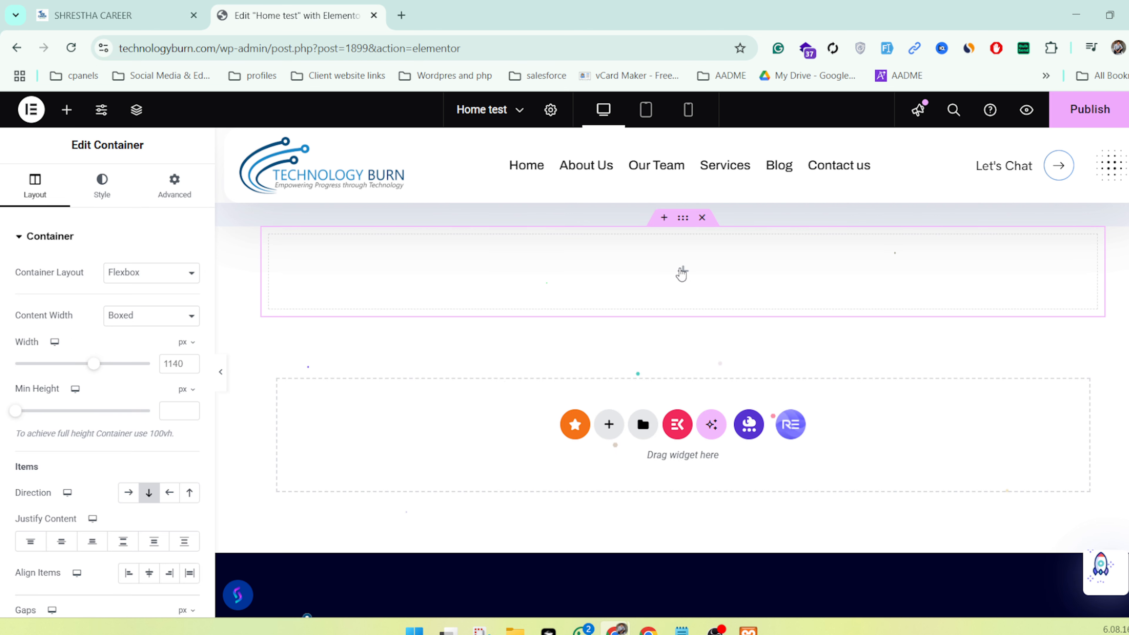
# Set the new container's content width to Full Width
pyautogui.click(674, 219)
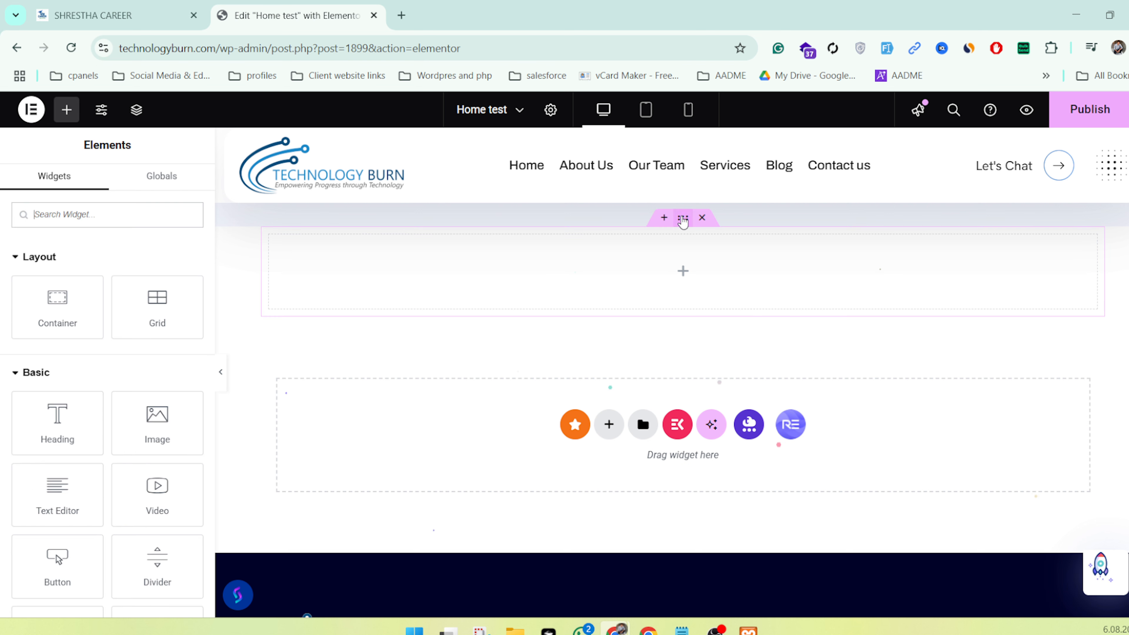
pyautogui.click(677, 222)
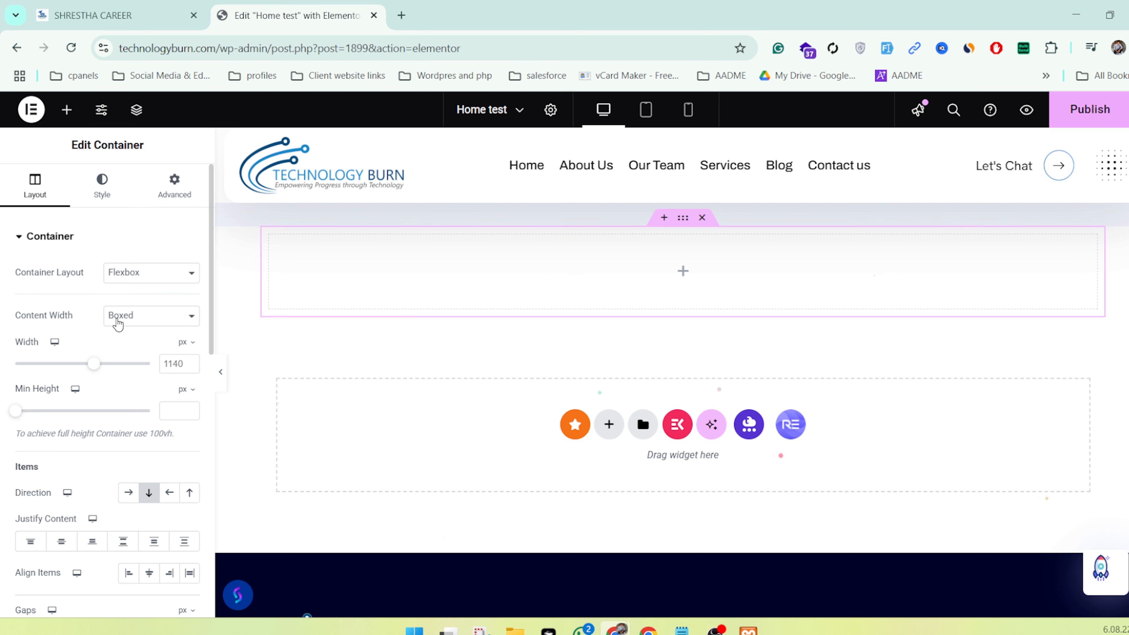
pyautogui.click(133, 315)
pyautogui.press('Return')
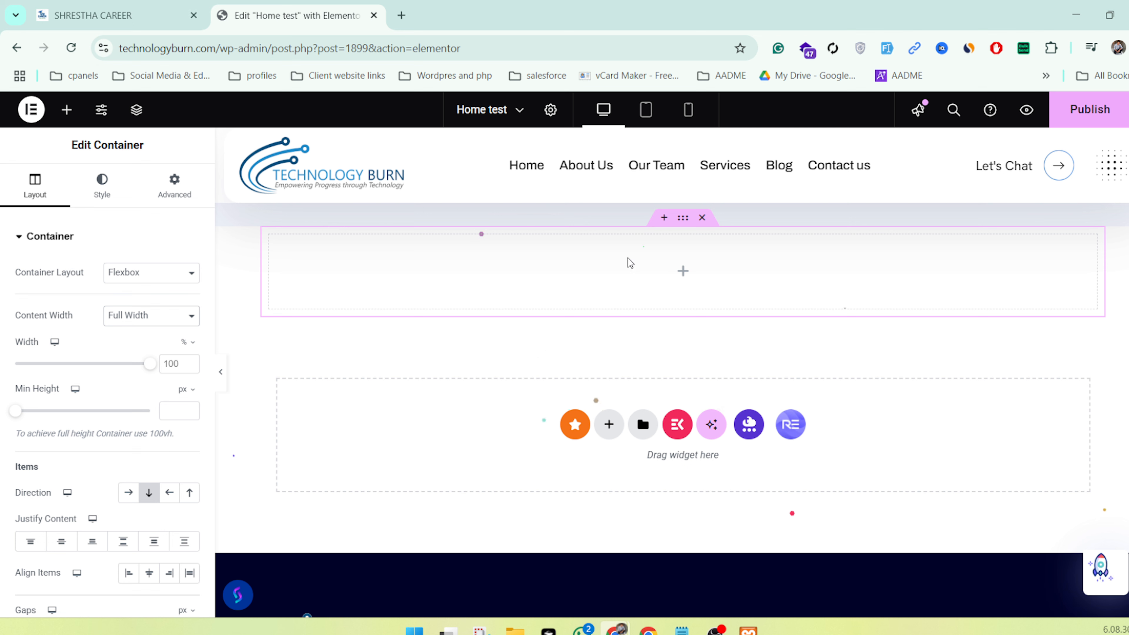
# Add an Image widget to the full-width container and set its picture to technologyburn-logo-2-scaled.png from the media library
pyautogui.click(684, 272)
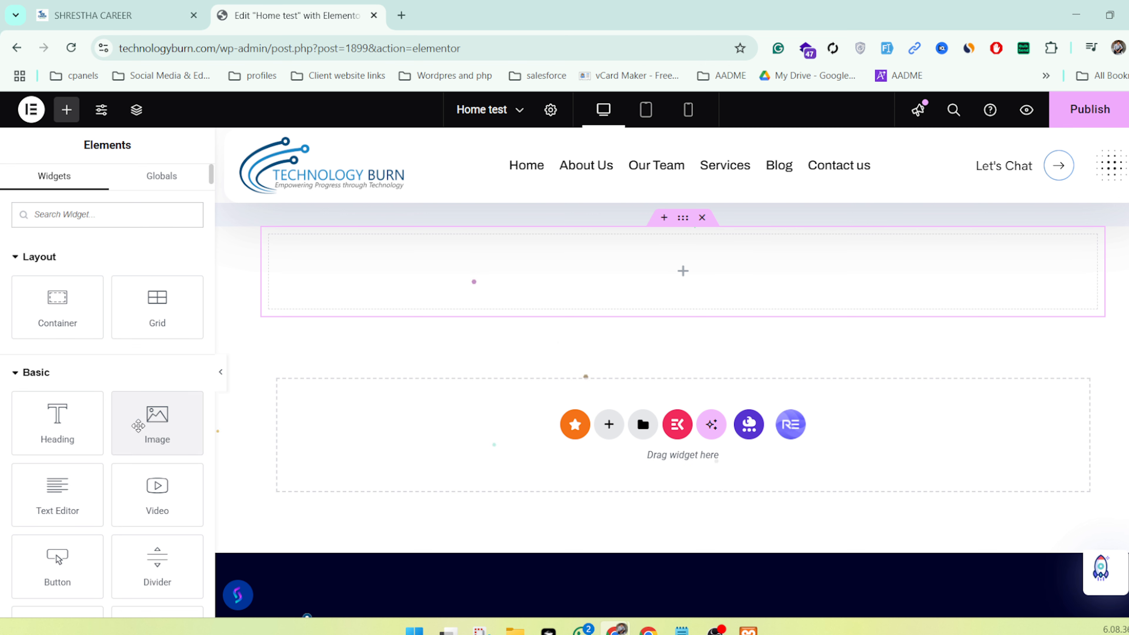
pyautogui.moveTo(138, 426); pyautogui.dragTo(654, 277)
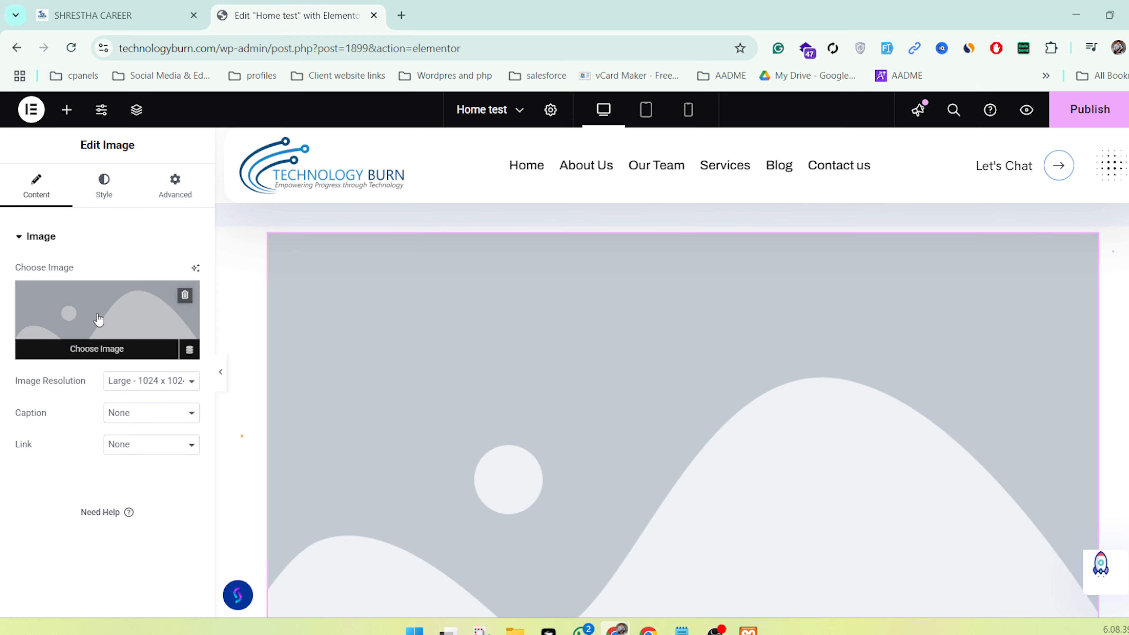
pyautogui.click(99, 319)
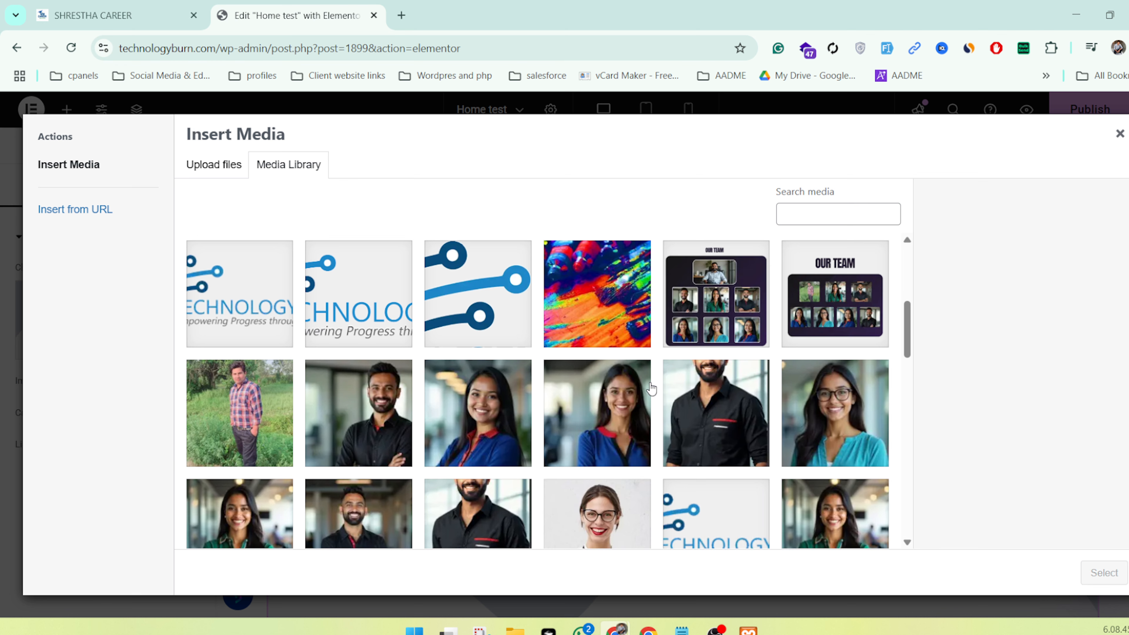
pyautogui.scroll(-10, 651, 388)
pyautogui.scroll(2, 651, 388)
pyautogui.scroll(-6, 651, 388)
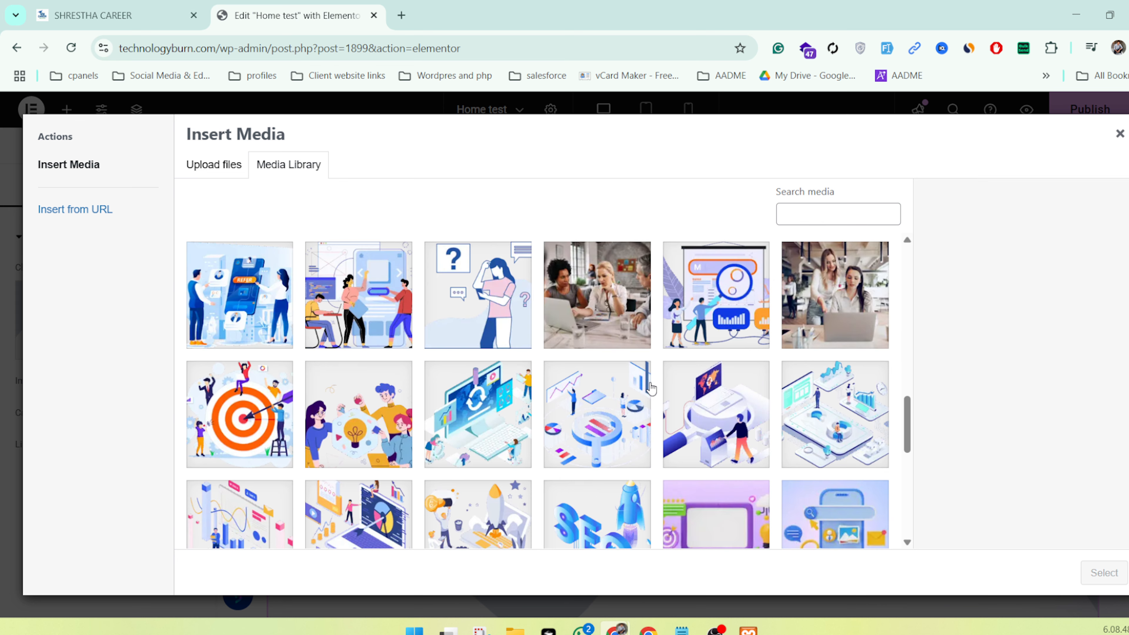
pyautogui.scroll(-5, 651, 389)
pyautogui.scroll(7, 651, 388)
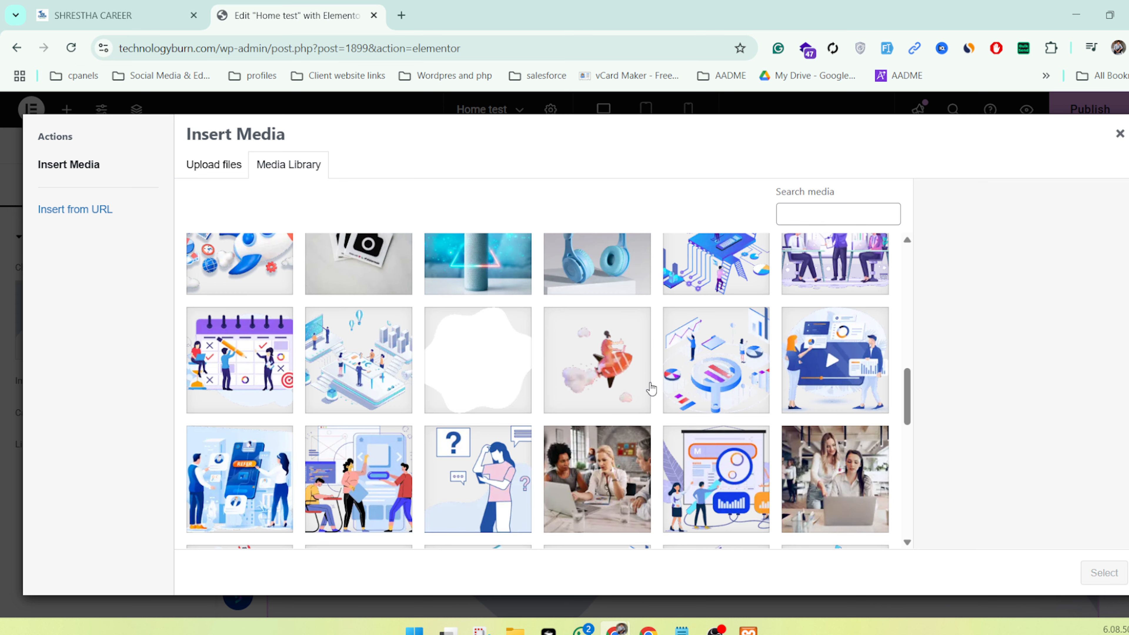
pyautogui.scroll(-4, 651, 388)
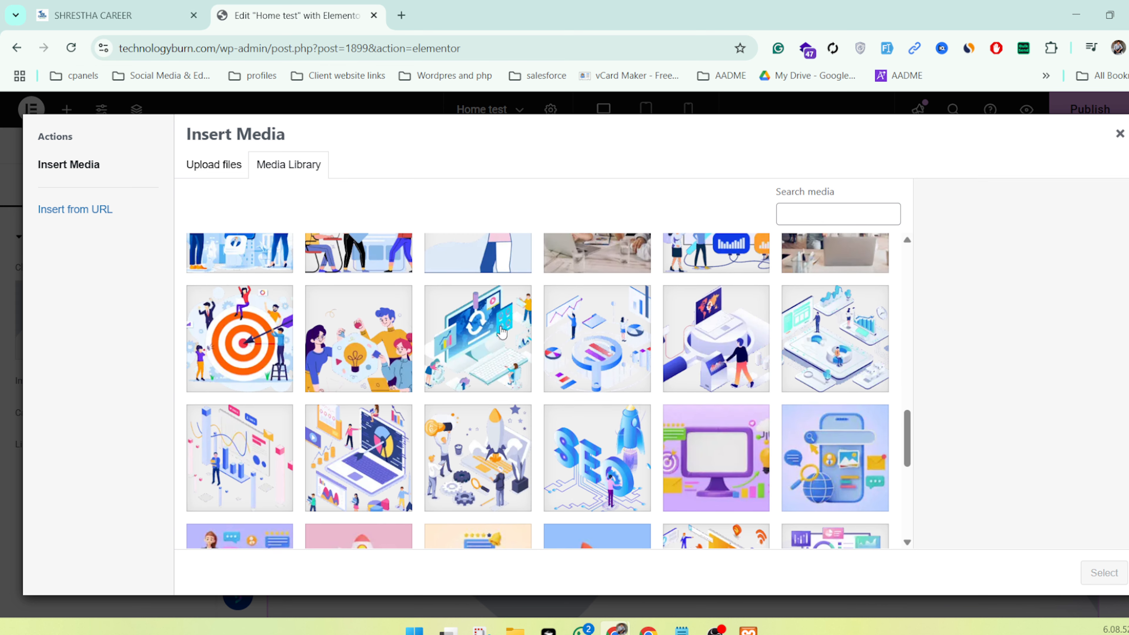
pyautogui.click(502, 331)
pyautogui.scroll(5, 489, 338)
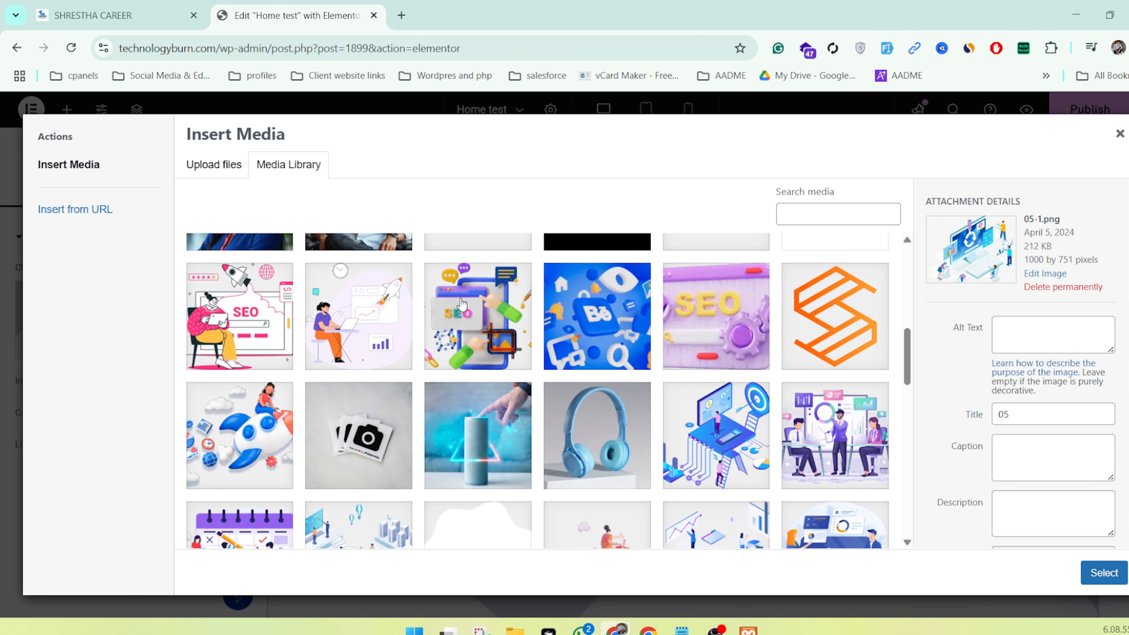
pyautogui.scroll(5, 462, 304)
pyautogui.click(584, 305)
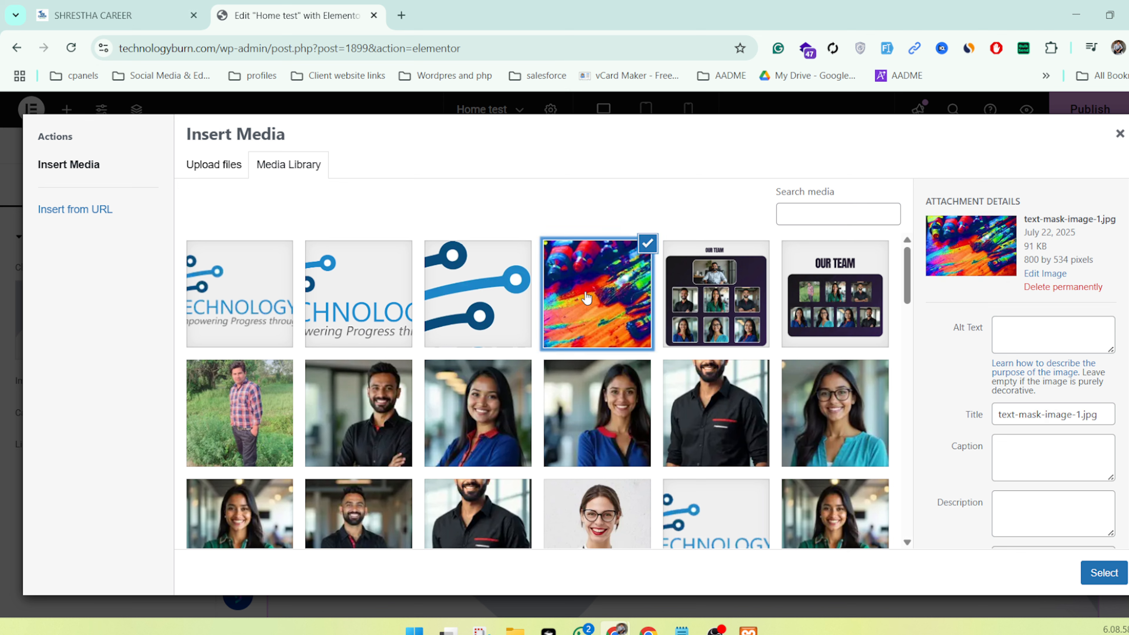
pyautogui.click(215, 281)
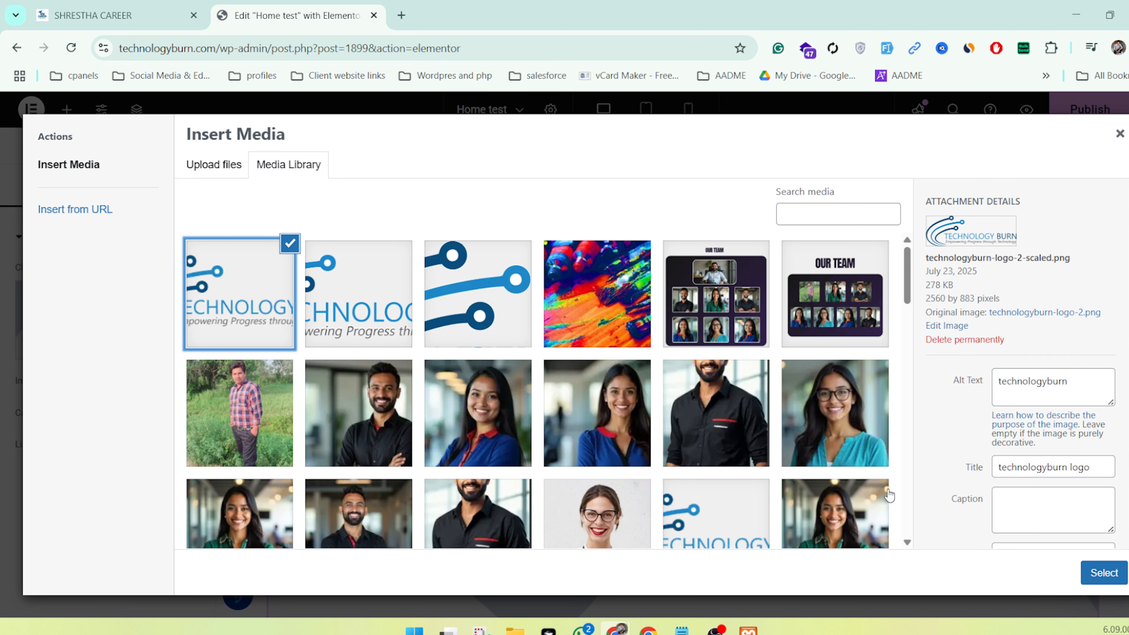
pyautogui.click(1087, 586)
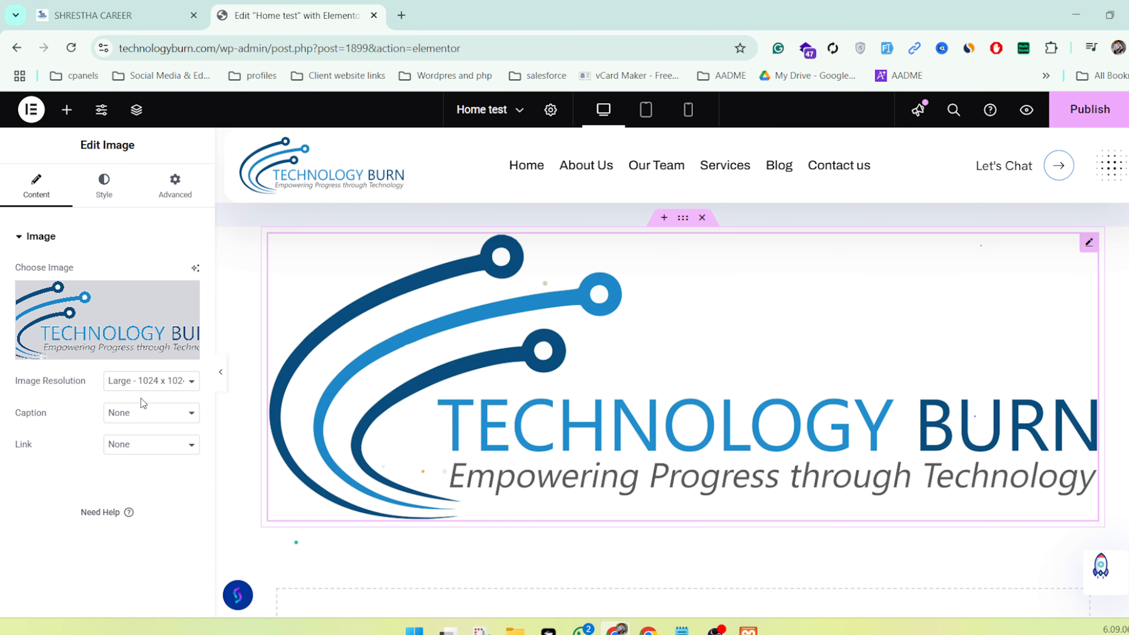
# Open the logo image's style settings and preview the page without the editing panel, returning to editing
pyautogui.click(115, 198)
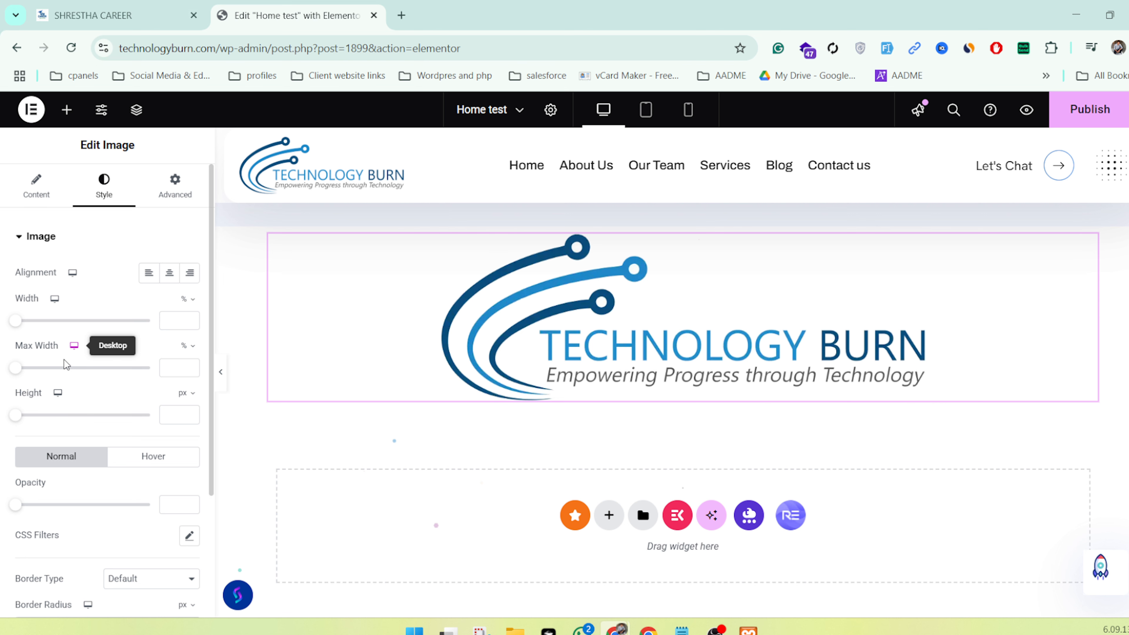
pyautogui.hotkey('ctrl', 'p')
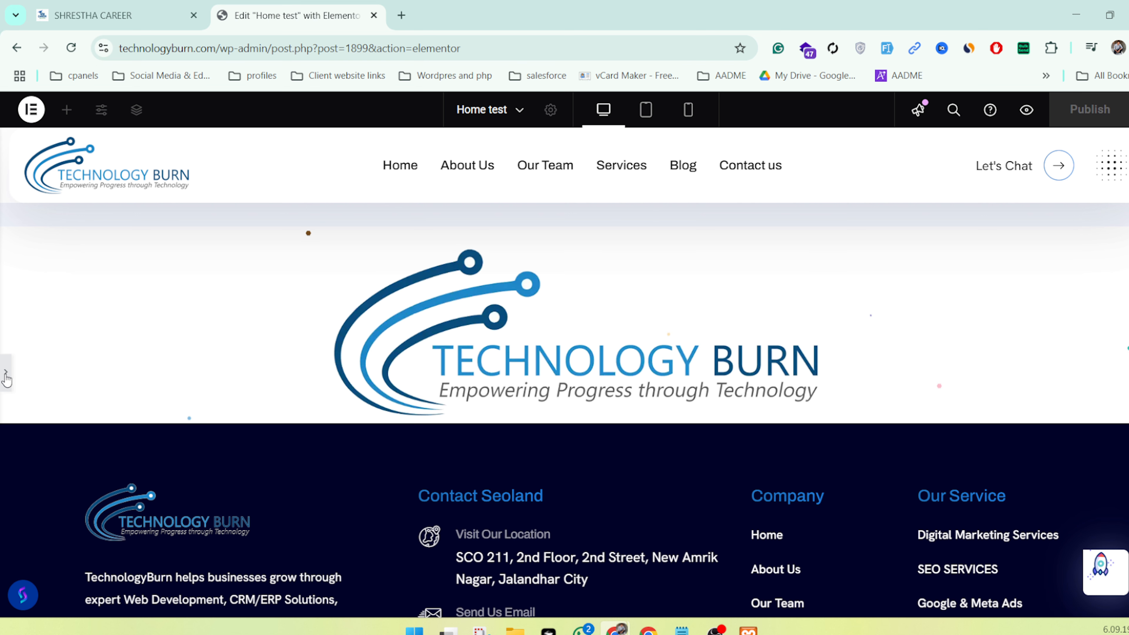
pyautogui.click(7, 374)
# Add a second Flexbox container with a single-column vertical structure below the logo image
pyautogui.click(636, 578)
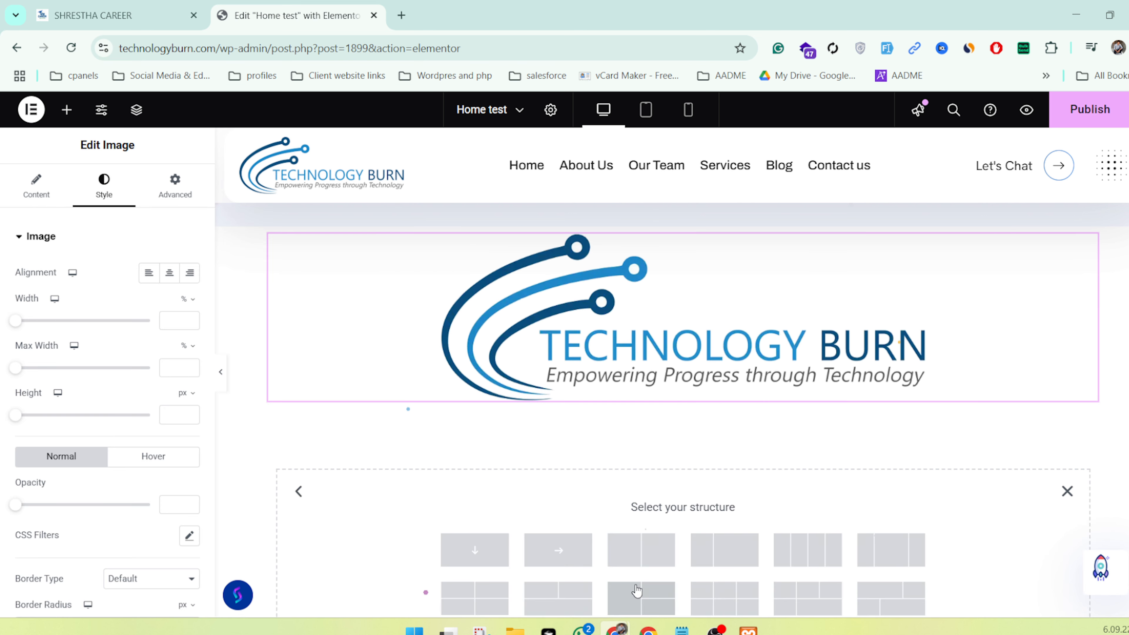
pyautogui.click(478, 554)
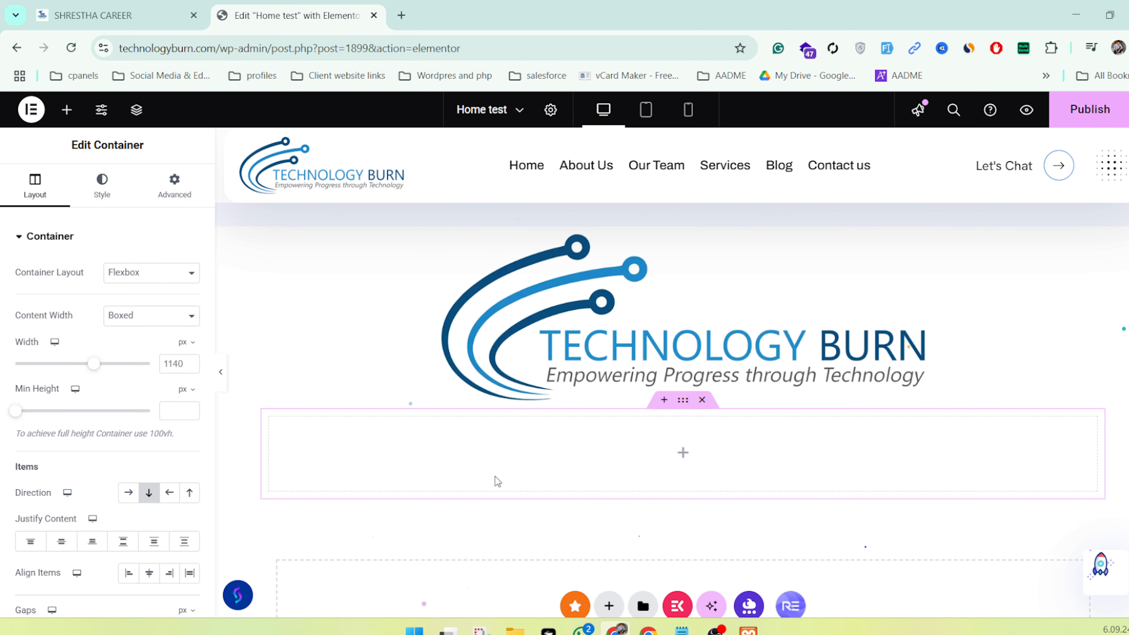
pyautogui.scroll(-3, 497, 480)
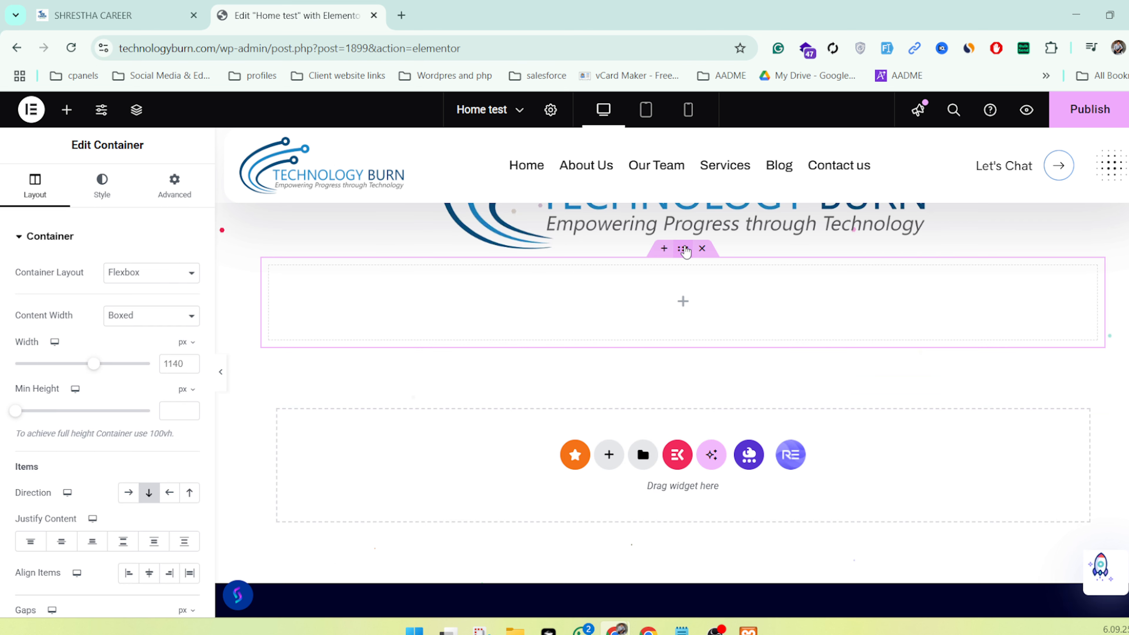
# Search Google in a new browser tab for "hero section images for website" and show the image results
pyautogui.click(401, 15)
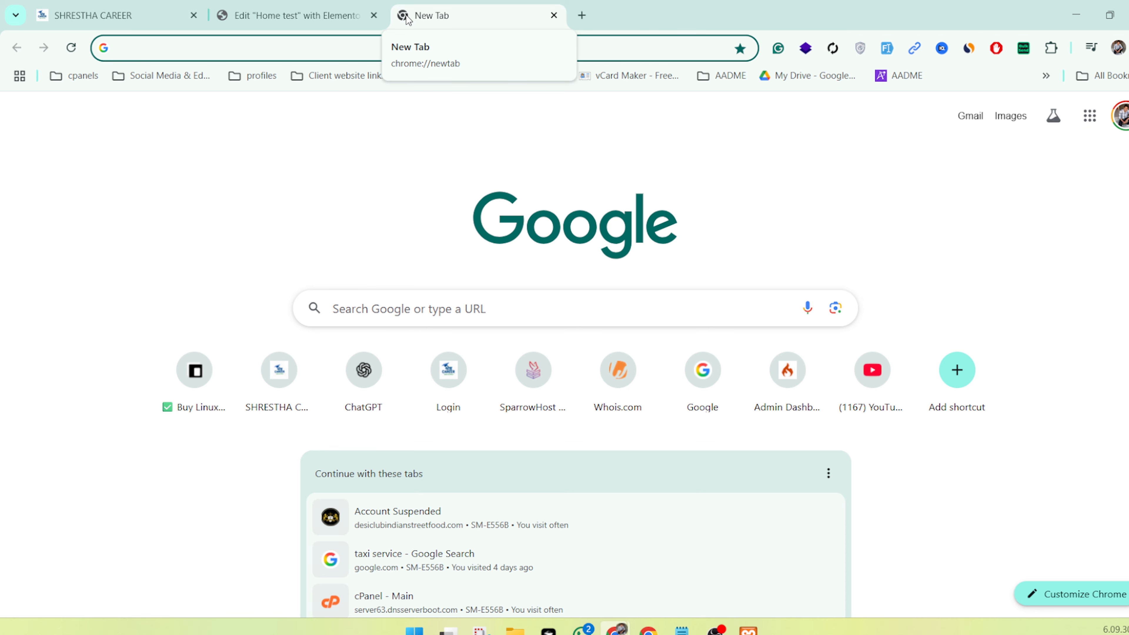
pyautogui.write('herso')
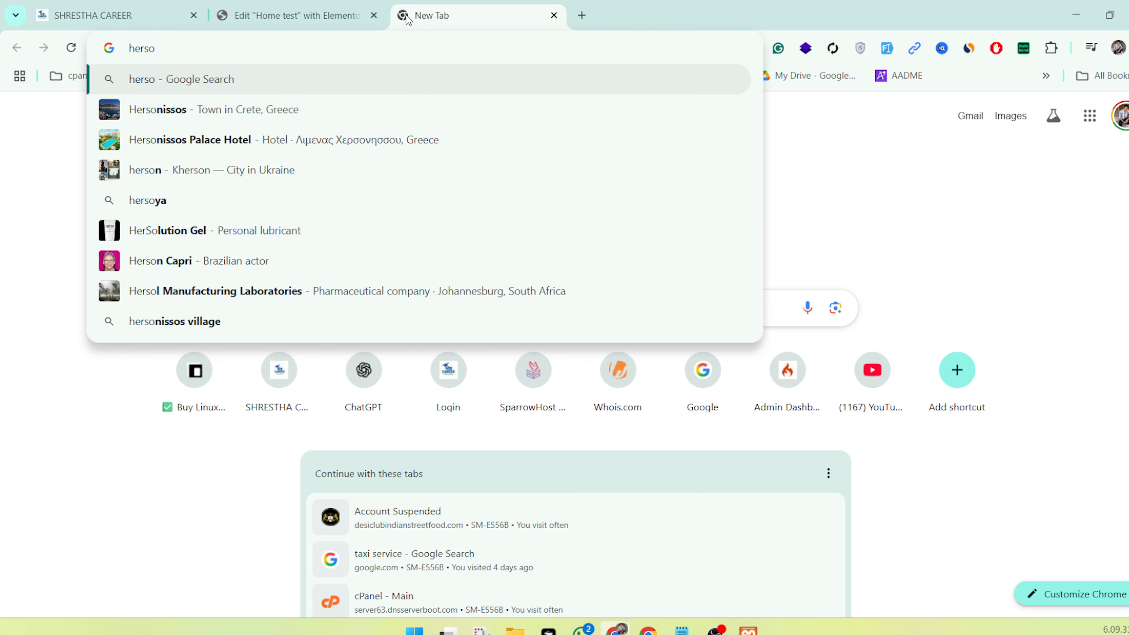
pyautogui.press('BackSpace')
pyautogui.press('BackSpace')
pyautogui.write('o section ')
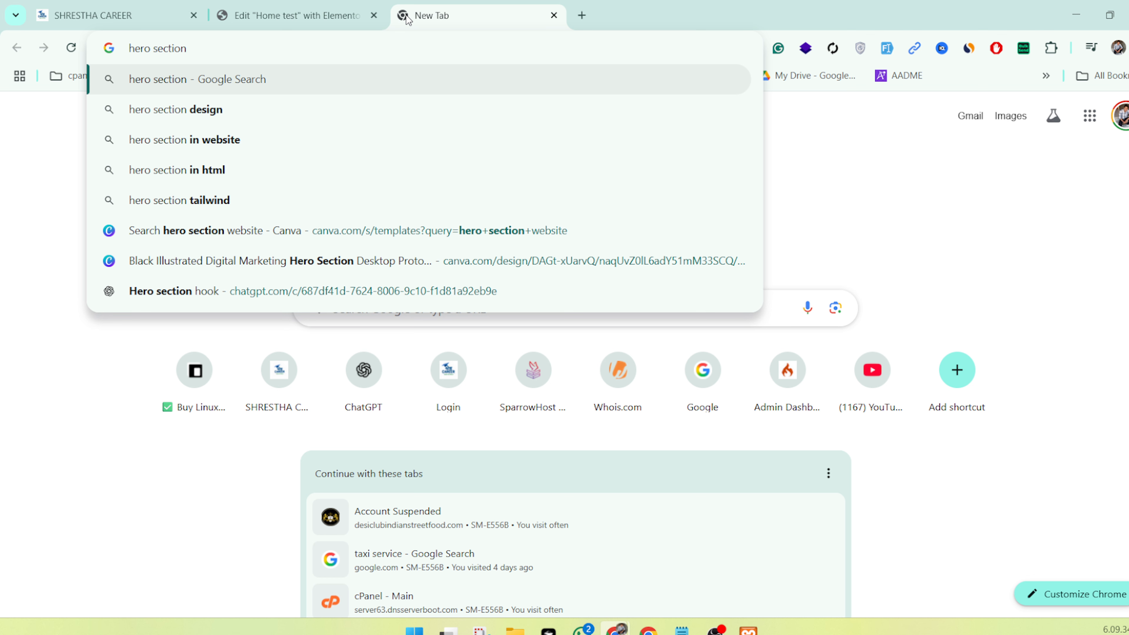
pyautogui.write('images')
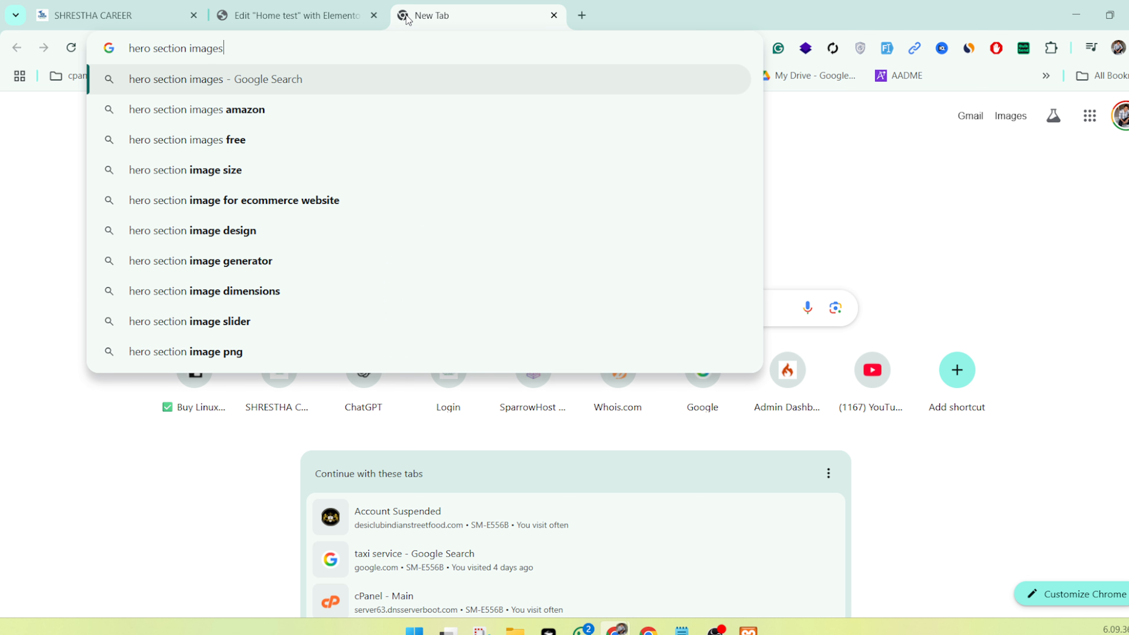
pyautogui.write(' for website')
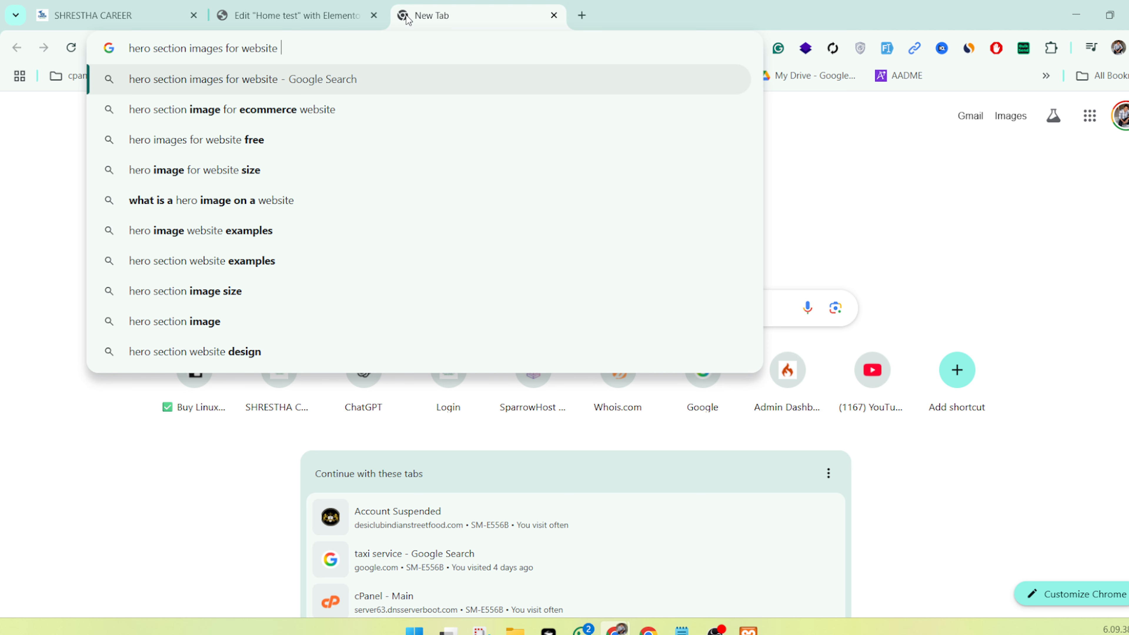
pyautogui.press('Return')
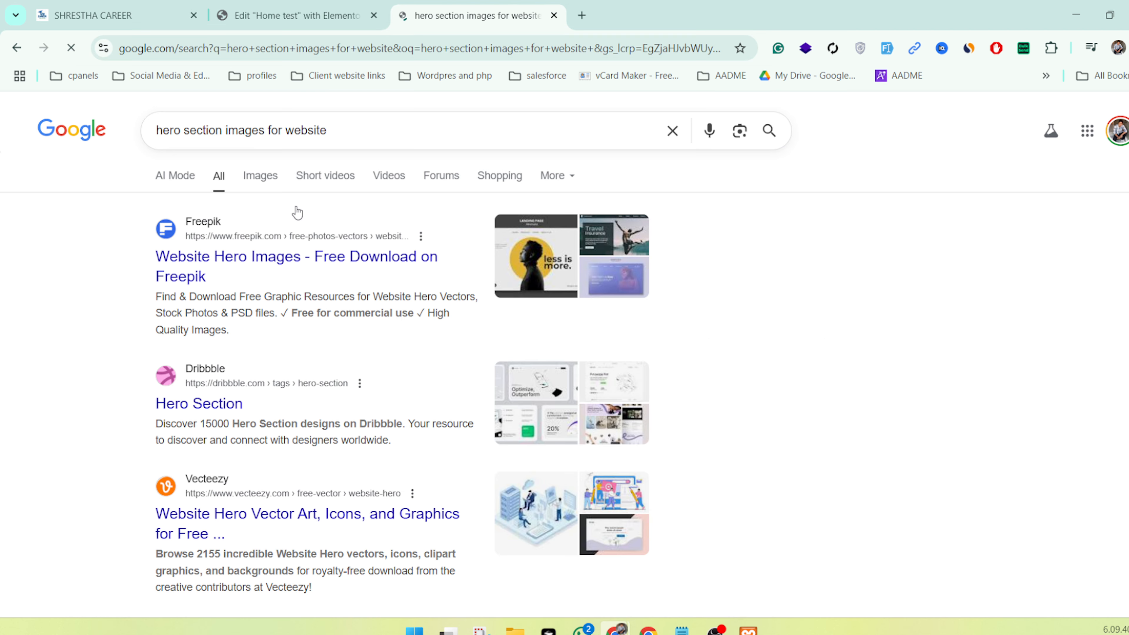
pyautogui.click(255, 179)
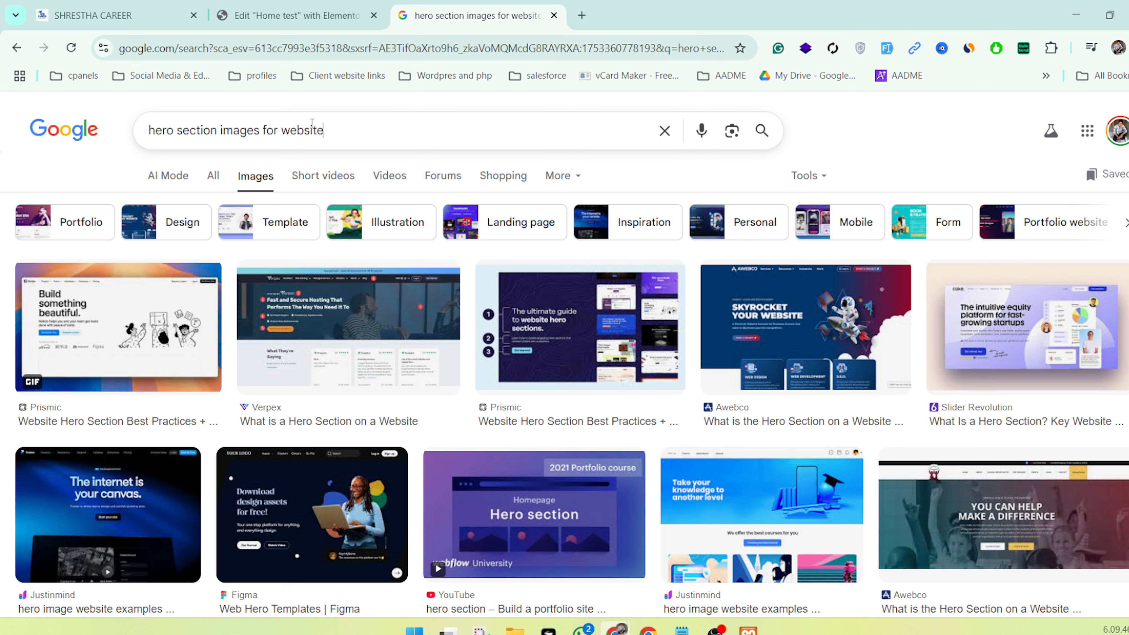
# Refine the image search to "hero section HD images for website" and look through the results
pyautogui.click(272, 127)
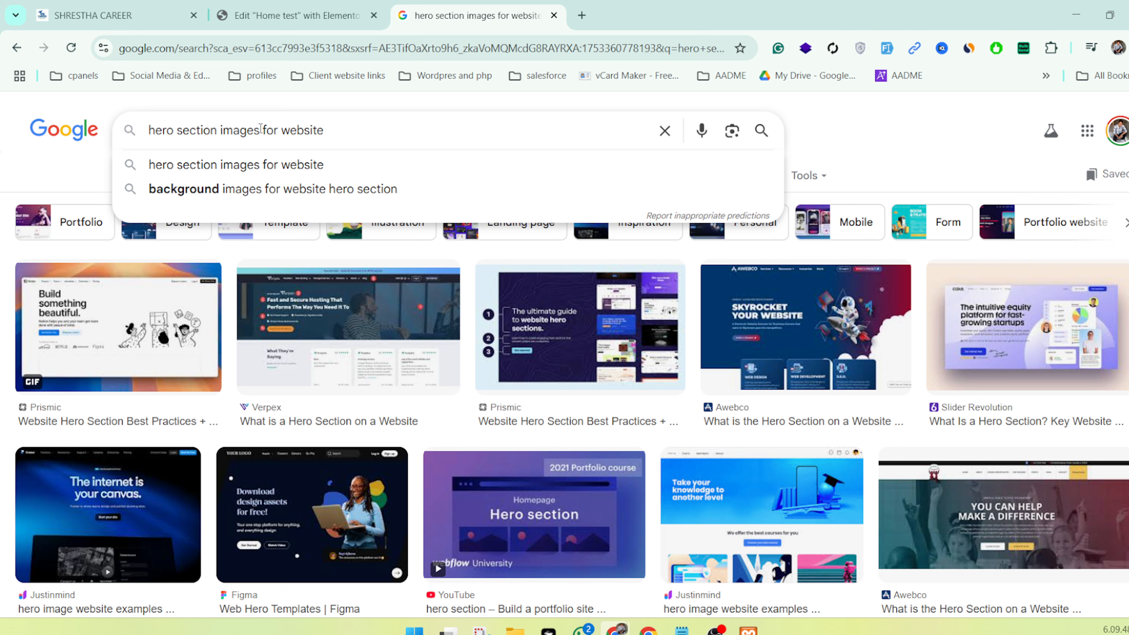
pyautogui.click(221, 130)
pyautogui.write('HD')
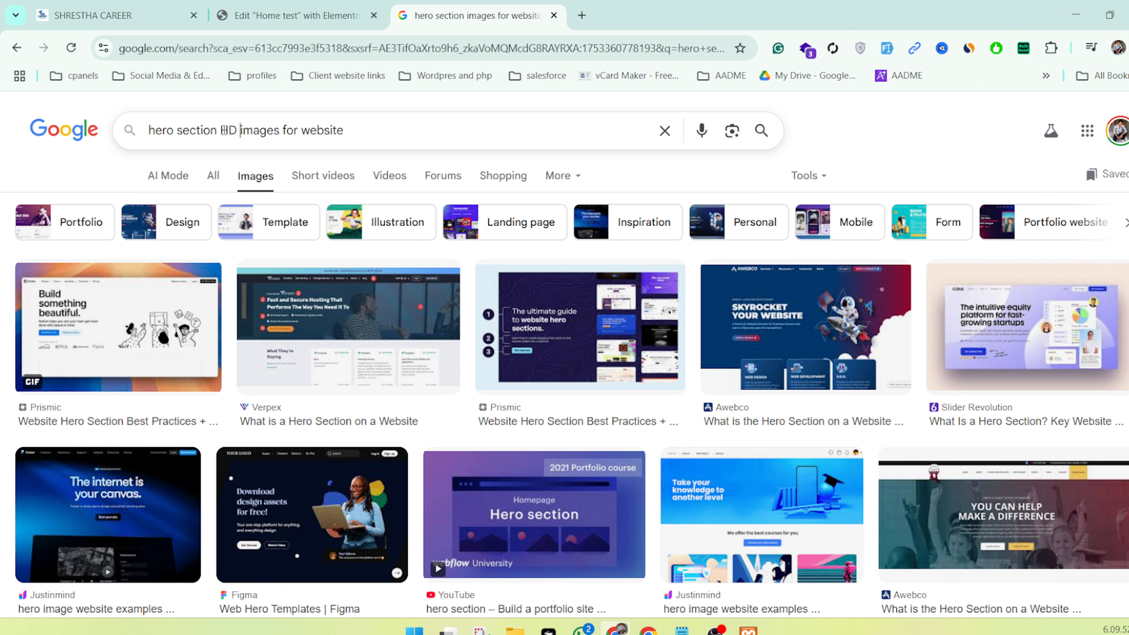
pyautogui.press('Return')
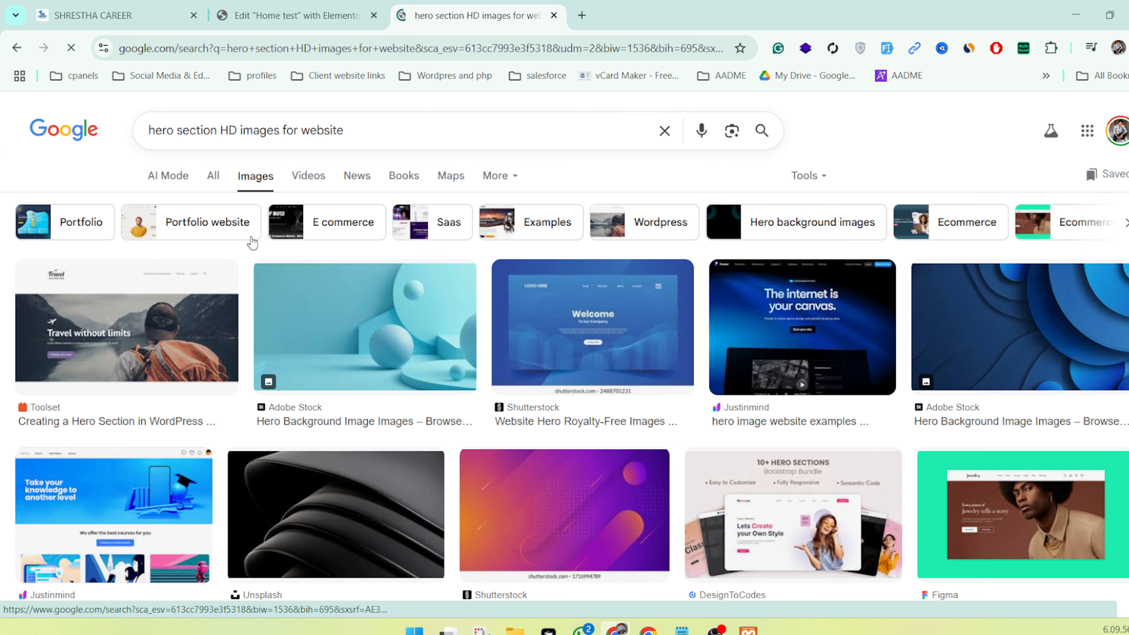
pyautogui.scroll(-1, 191, 300)
pyautogui.scroll(-2, 191, 300)
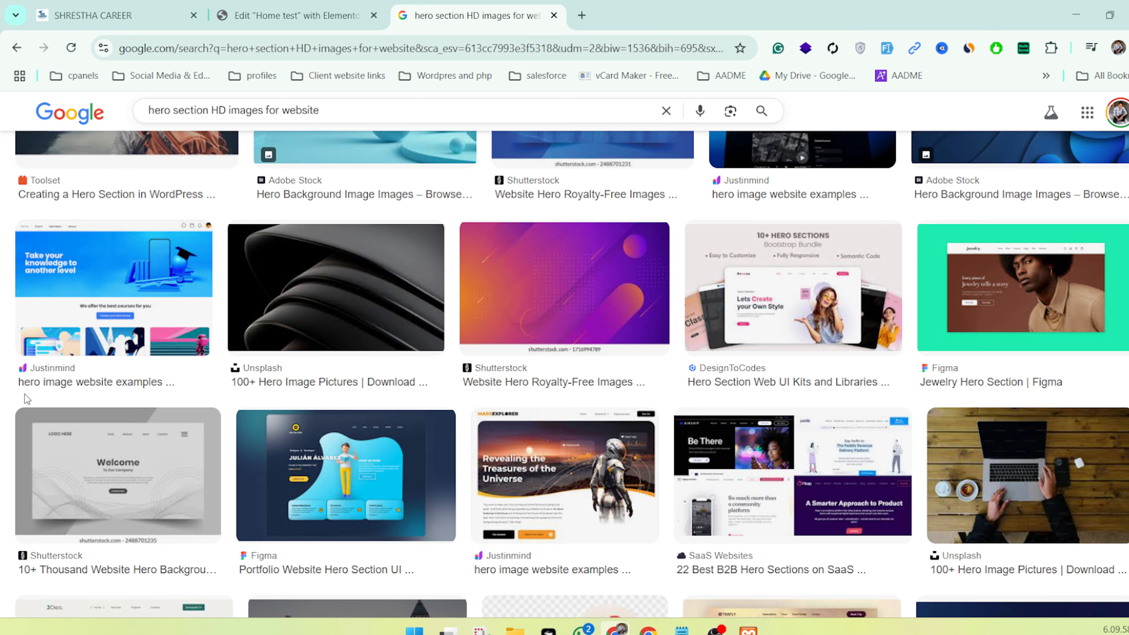
pyautogui.scroll(3, 25, 394)
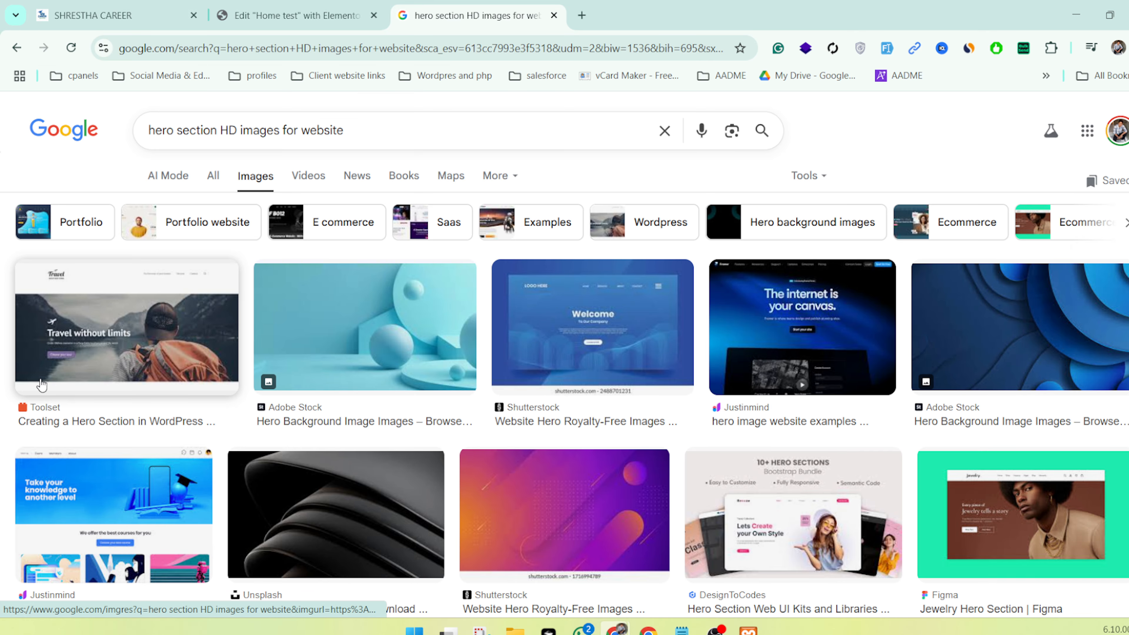
# Replace the image search with "web development images hd" and show its results
pyautogui.moveTo(345, 130); pyautogui.dragTo(101, 130)
pyautogui.write('web')
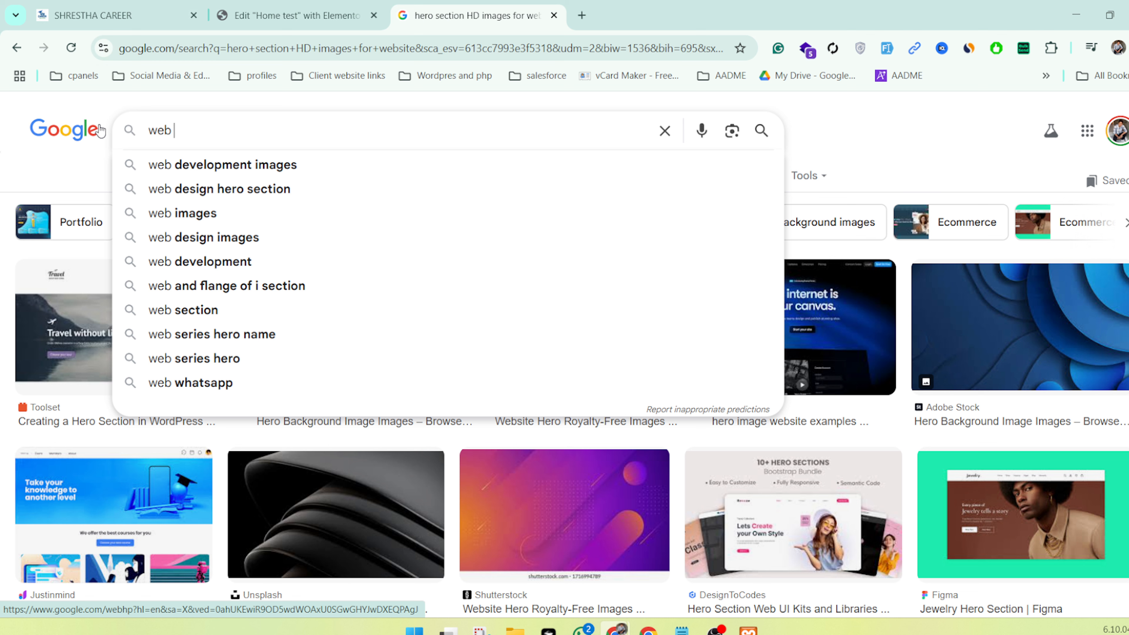
pyautogui.press('Down')
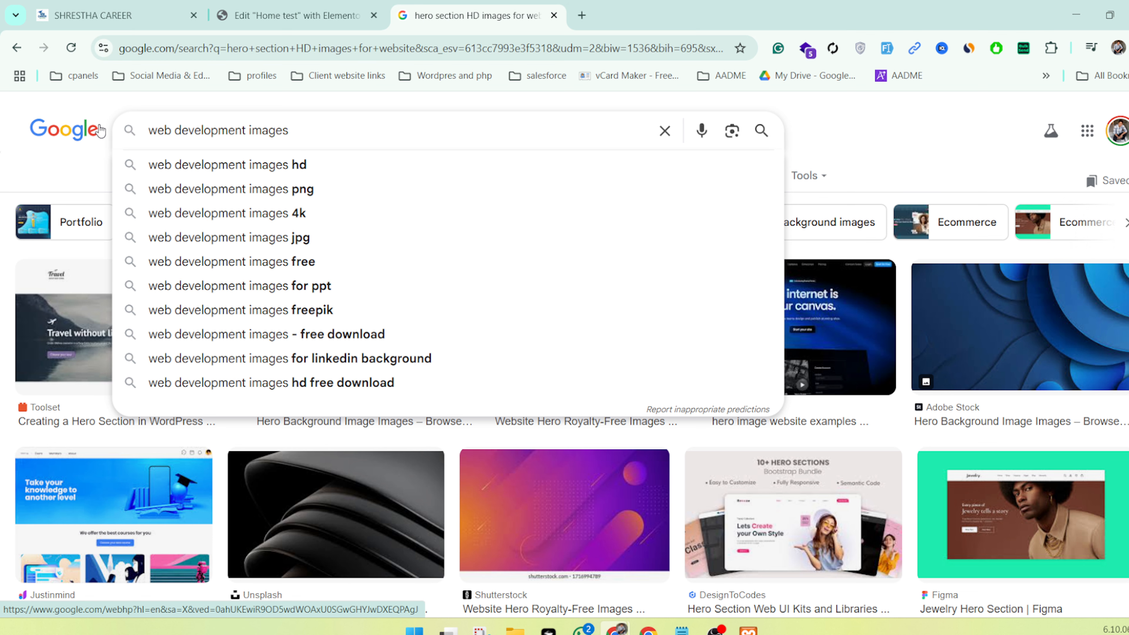
pyautogui.write('hd')
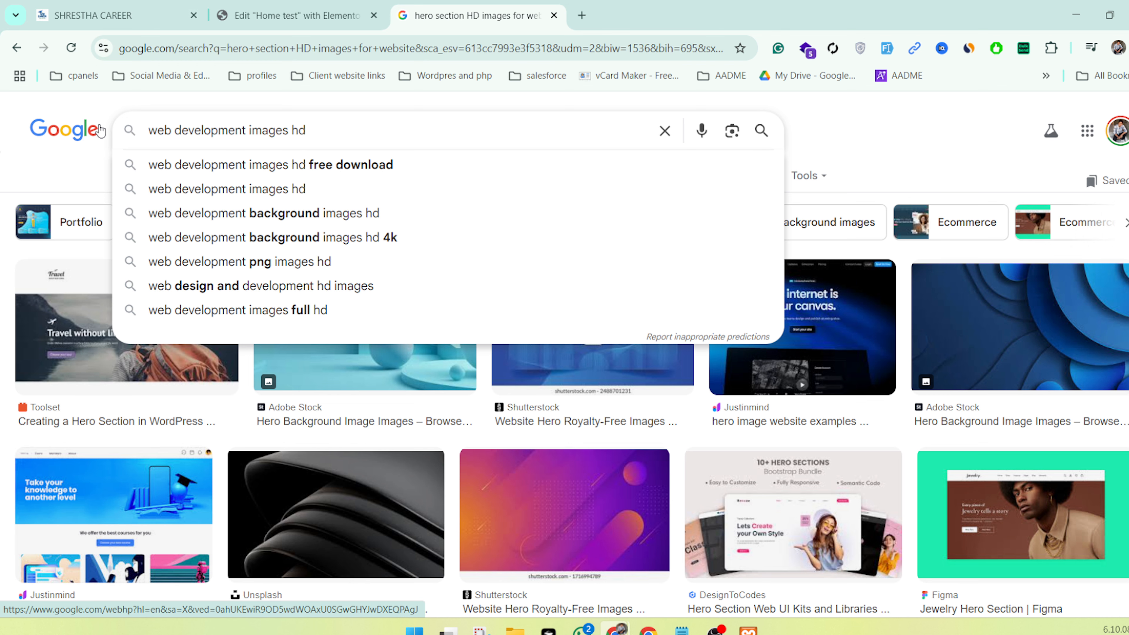
pyautogui.press('Return')
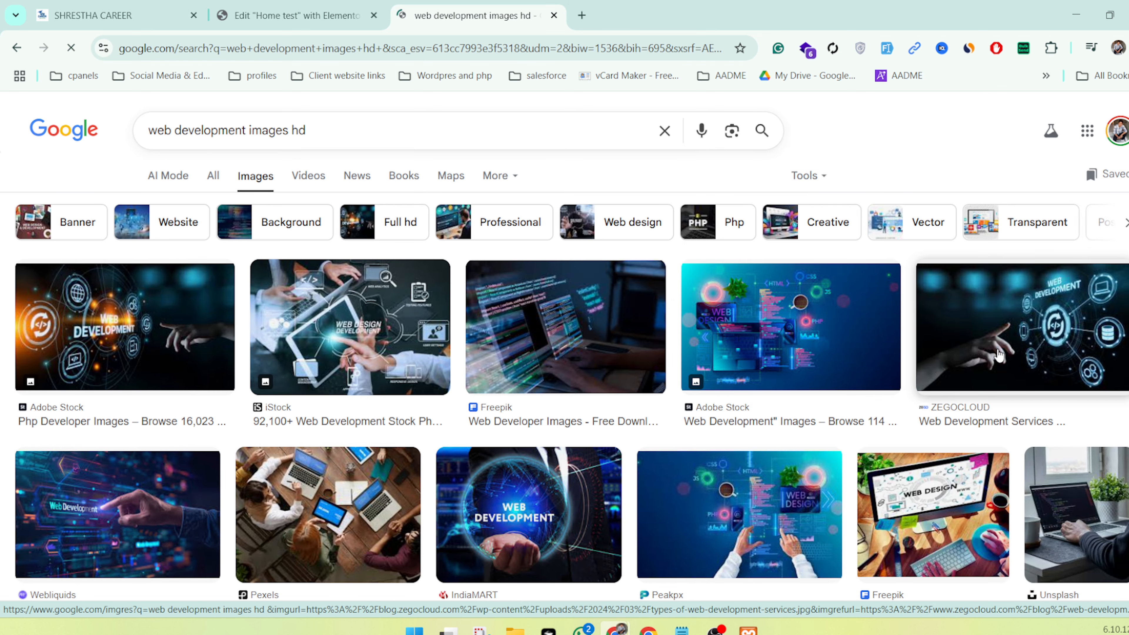
# Start saving the ZEGOCLOUD web development image, creating and opening a "hero section" folder on the Desktop as its location
pyautogui.click(998, 355)
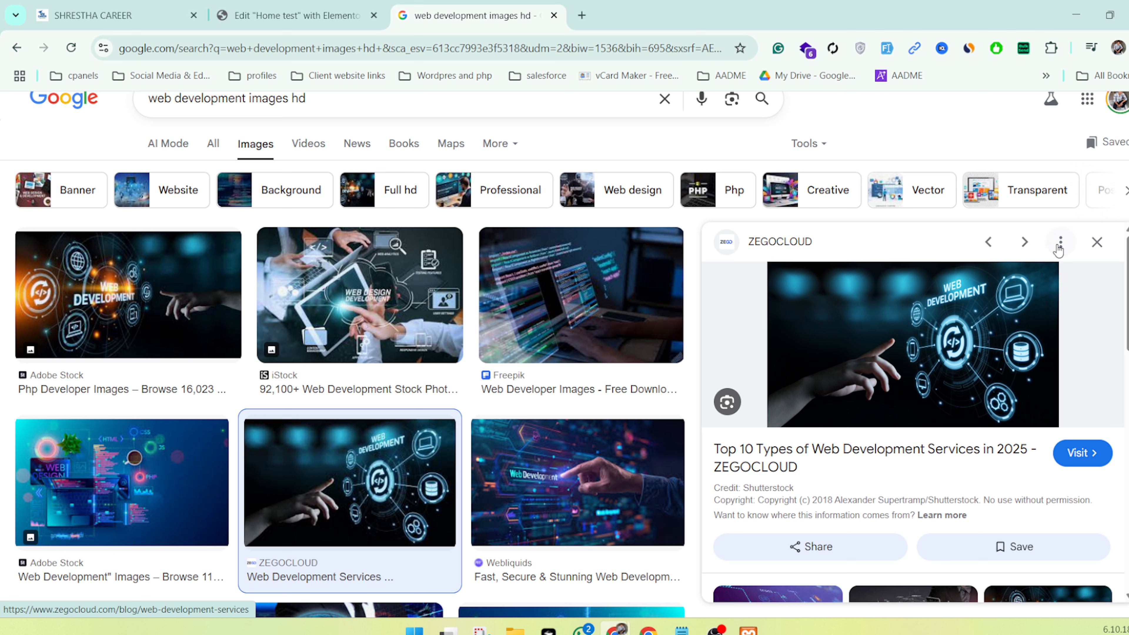
pyautogui.rightClick(901, 324)
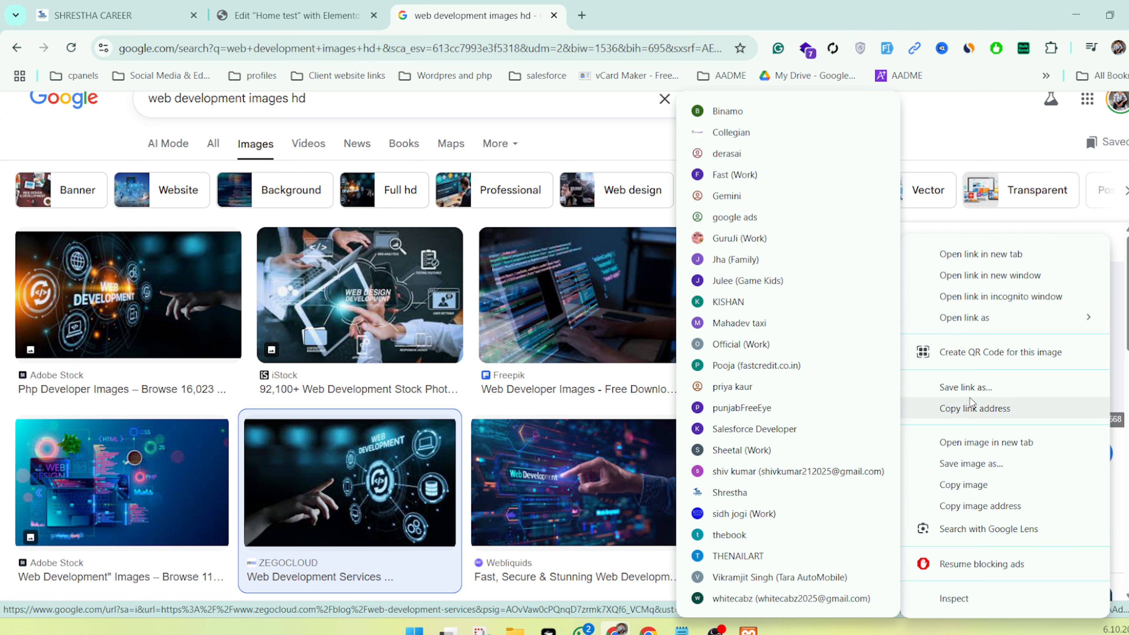
pyautogui.click(956, 463)
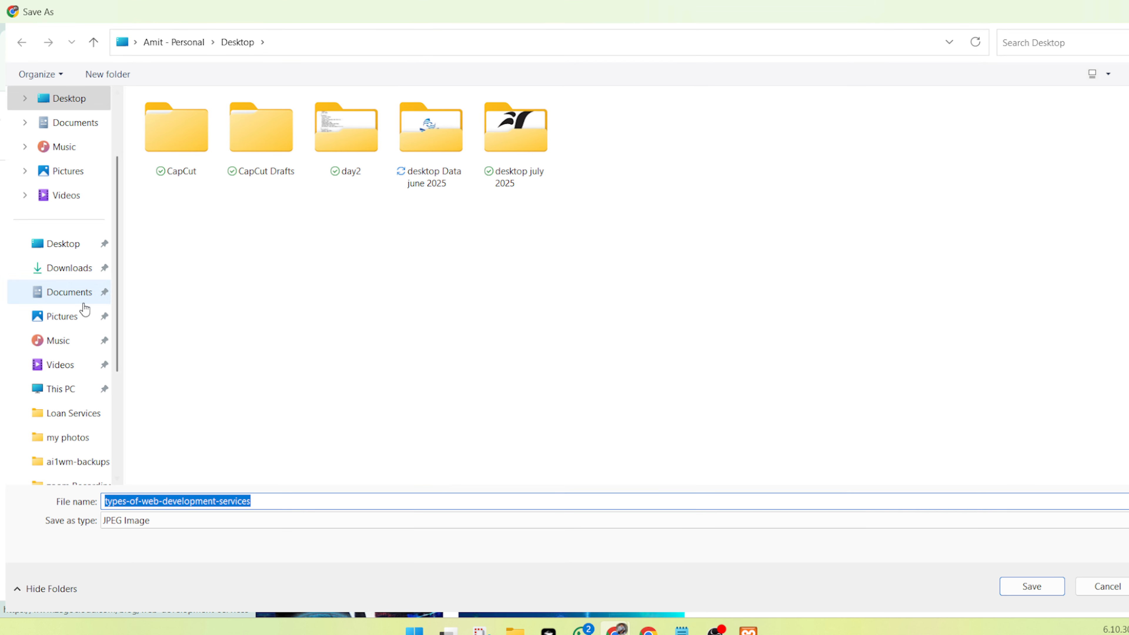
pyautogui.click(61, 243)
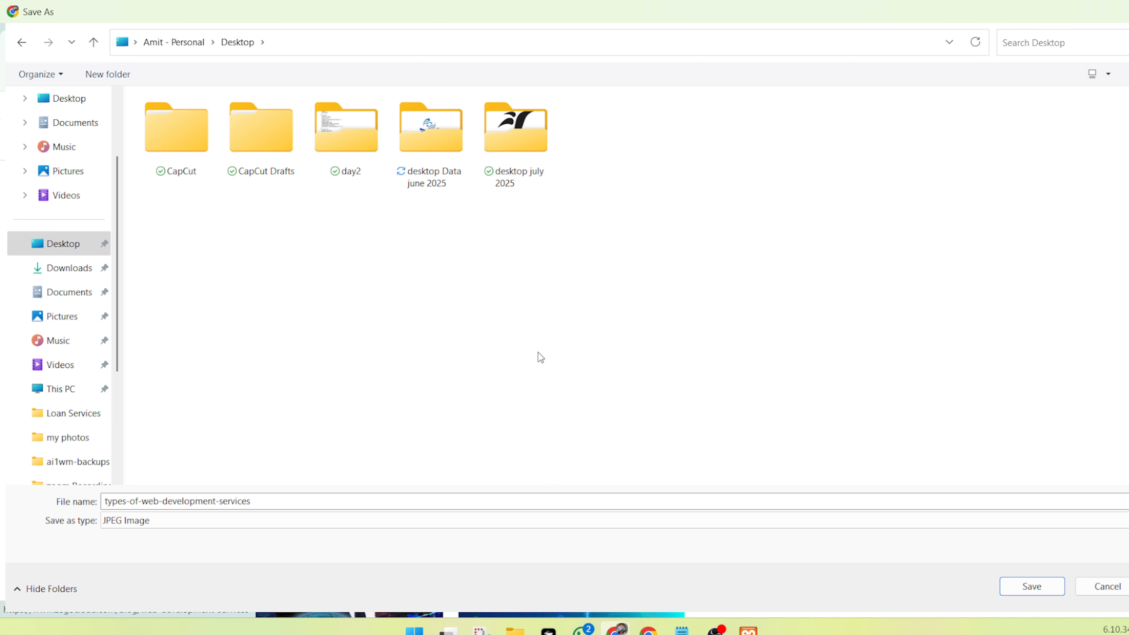
pyautogui.hotkey('ctrl', 'shift', 'n')
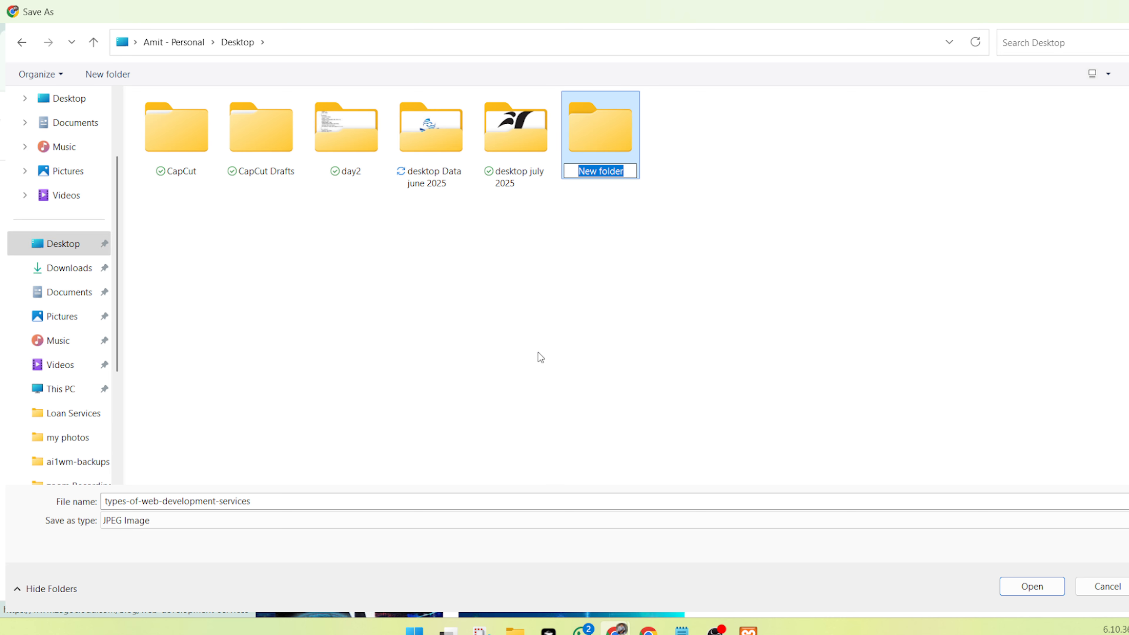
pyautogui.write('hero section')
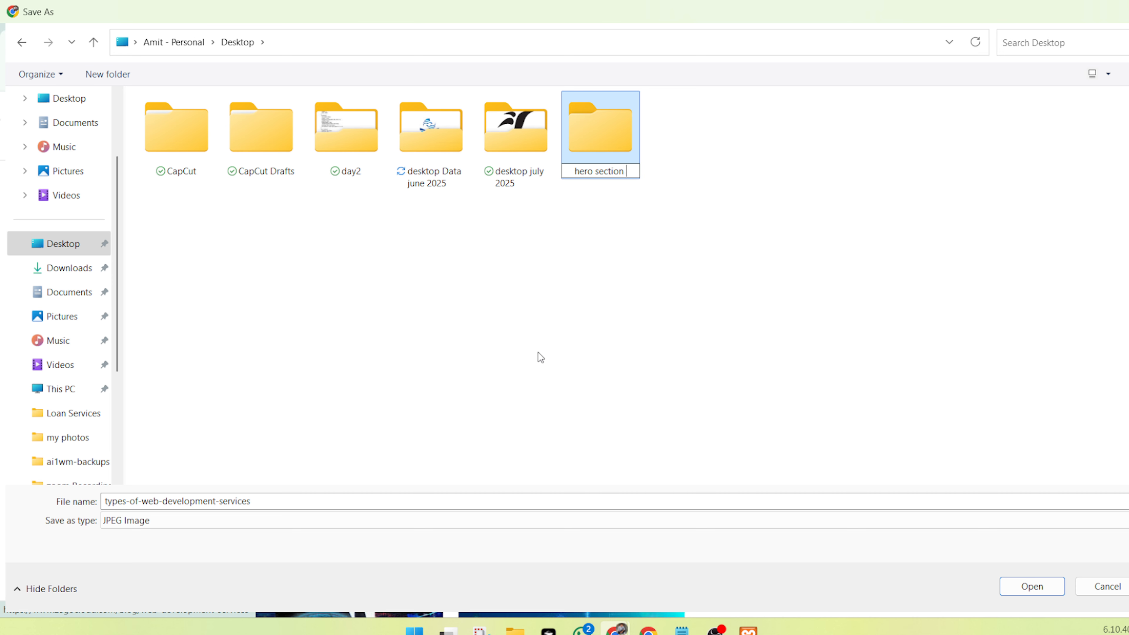
pyautogui.press('Return')
pyautogui.doubleClick(606, 141)
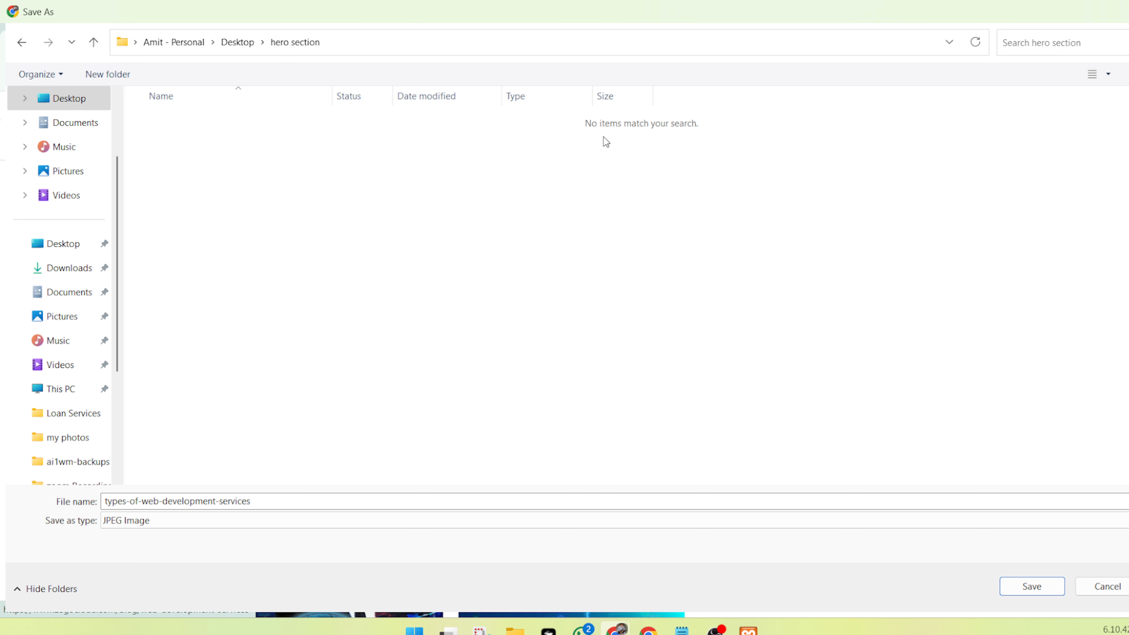
# Shorten the file name to "web-development-services" and save the JPEG image in the hero section folder
pyautogui.doubleClick(258, 501)
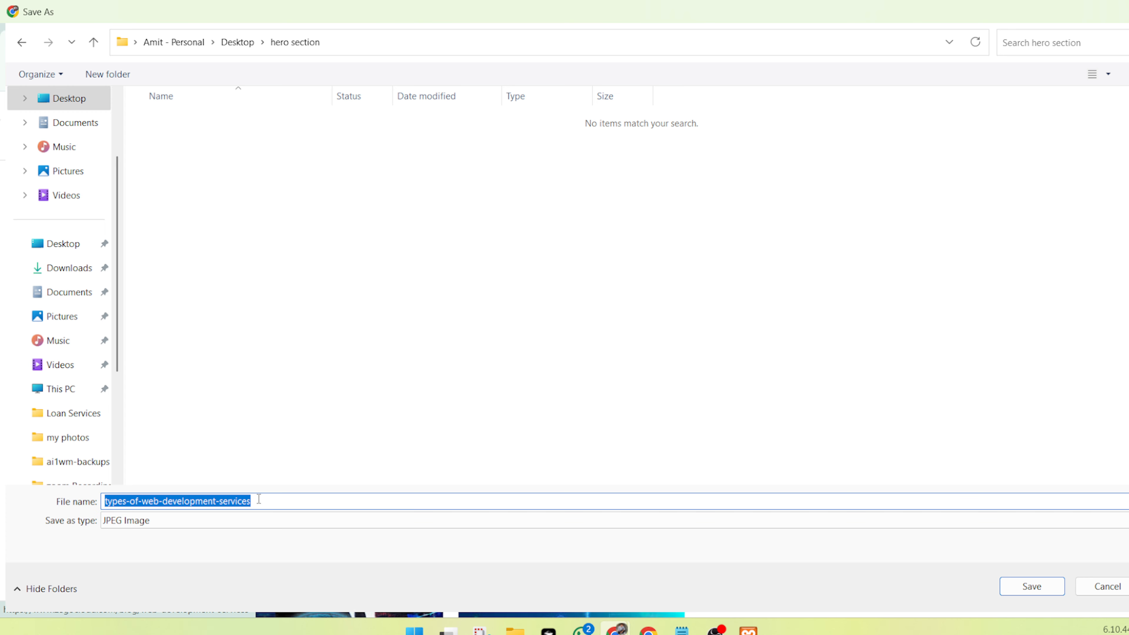
pyautogui.press('Home')
pyautogui.press('Delete')
pyautogui.press('Delete')
pyautogui.press('Delete')
pyautogui.press('Delete')
pyautogui.press('Delete')
pyautogui.press('Delete')
pyautogui.press('Delete')
pyautogui.press('Delete')
pyautogui.press('Delete')
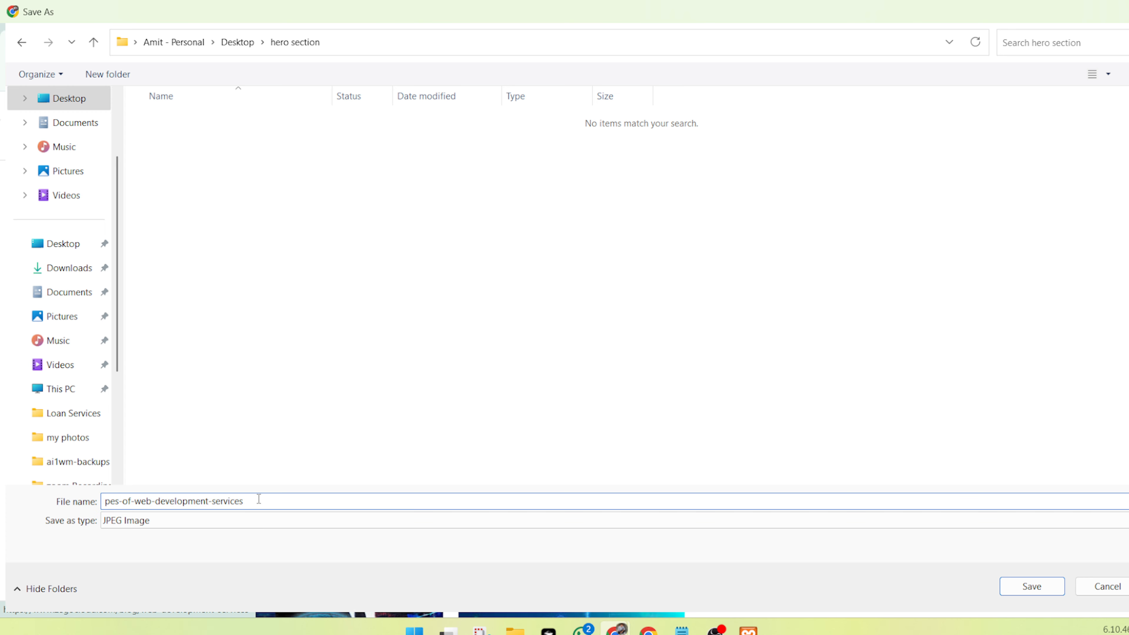
pyautogui.press('Delete')
pyautogui.press('Return')
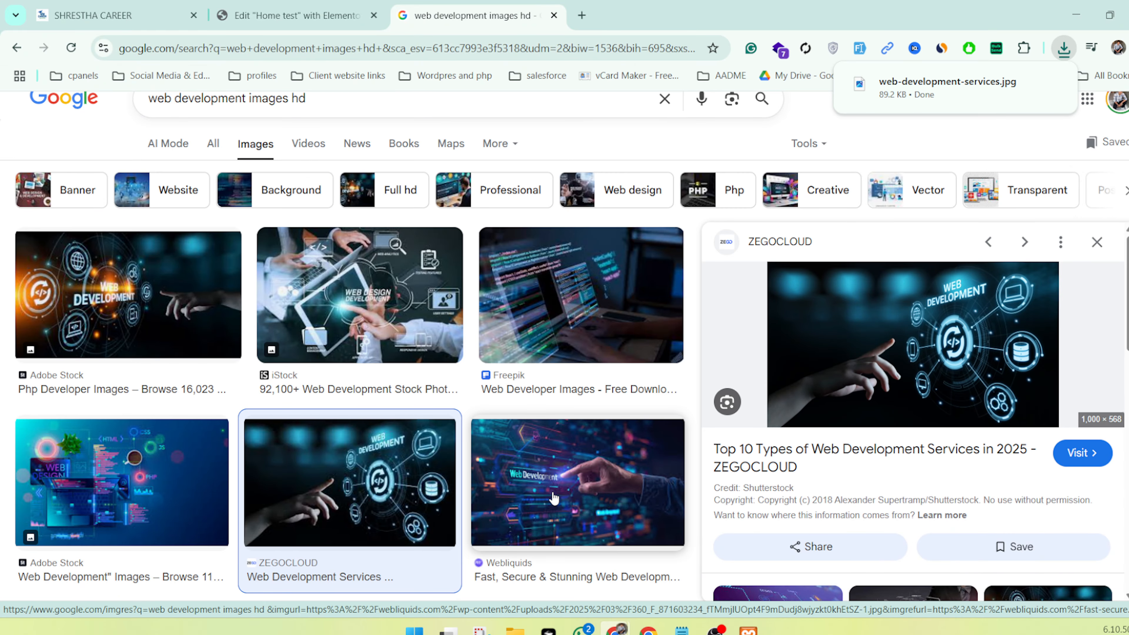
# Save the Webliquids web development image in the hero section folder as "web-development-services_2"
pyautogui.click(553, 498)
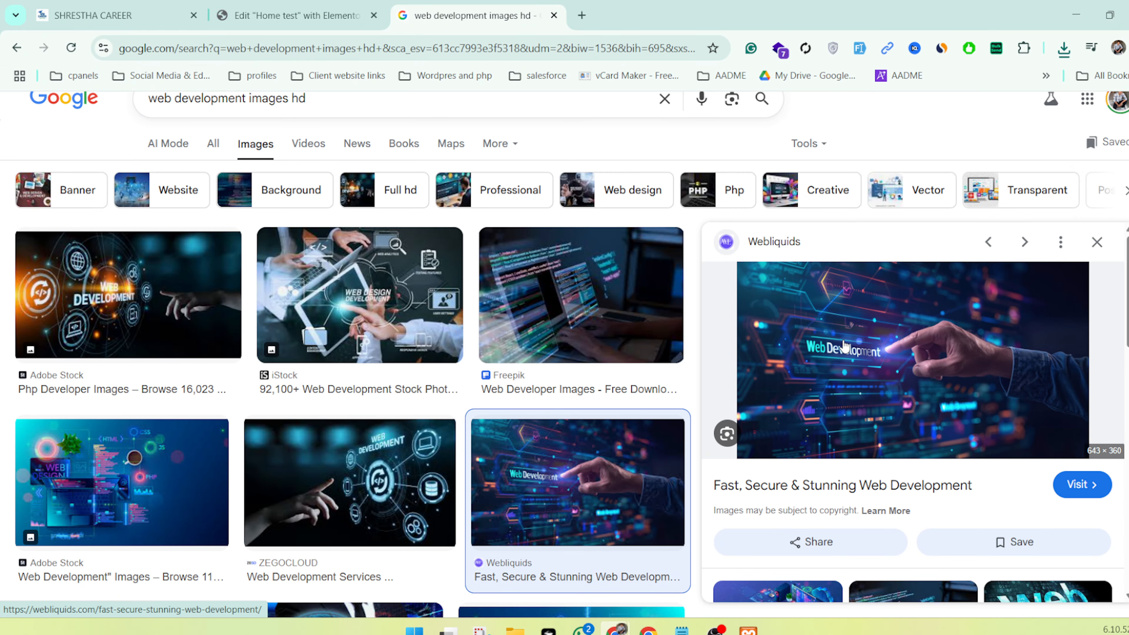
pyautogui.rightClick(844, 346)
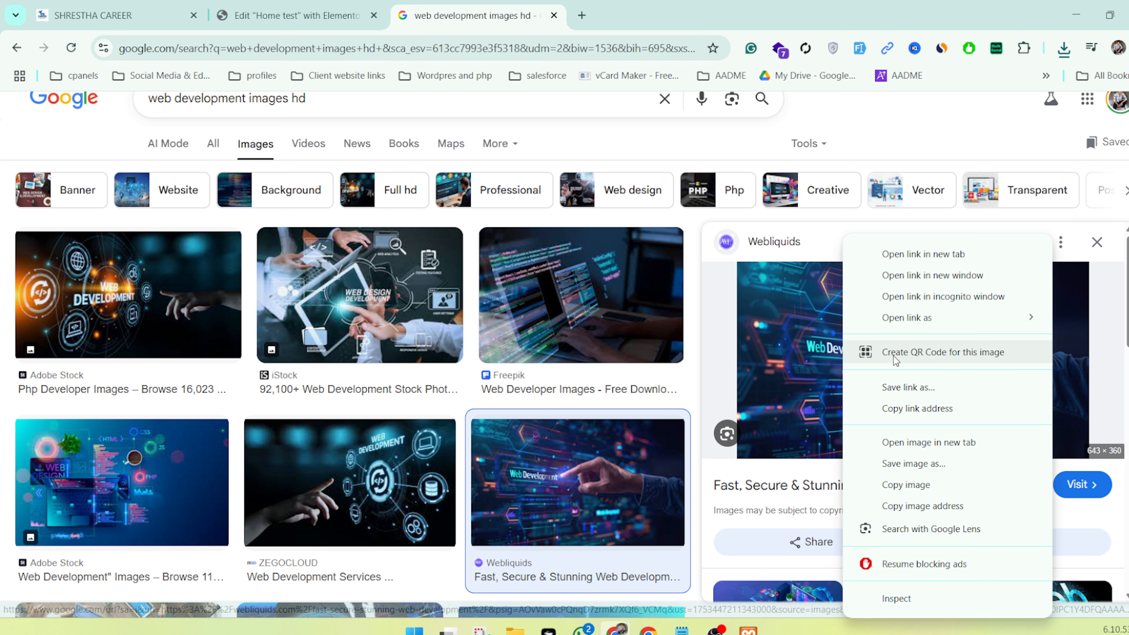
pyautogui.click(906, 463)
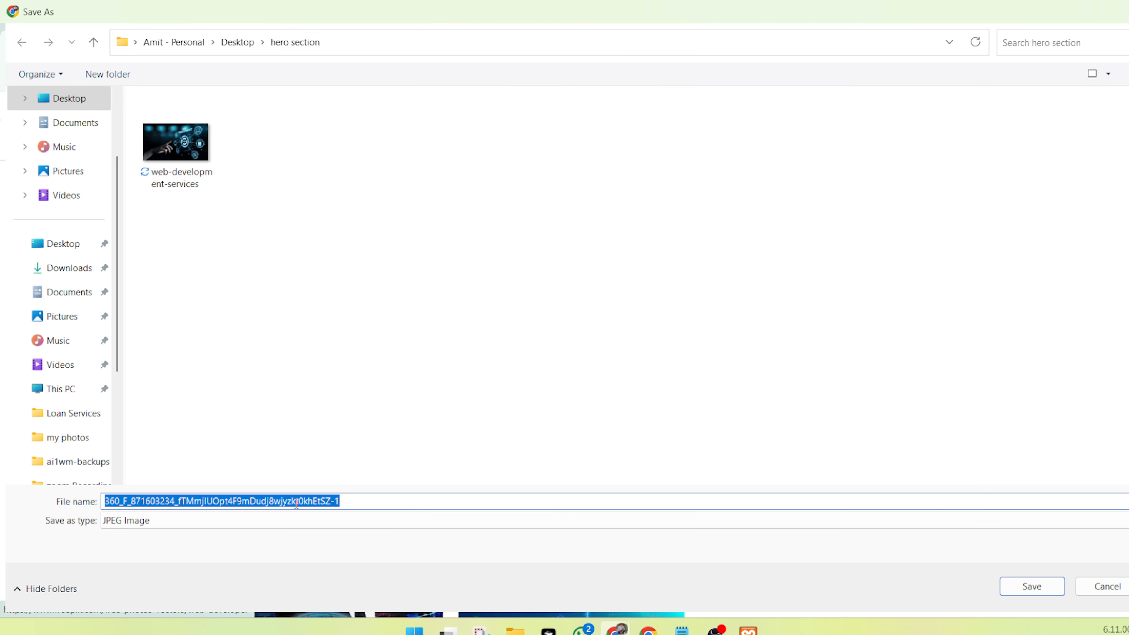
pyautogui.write('s')
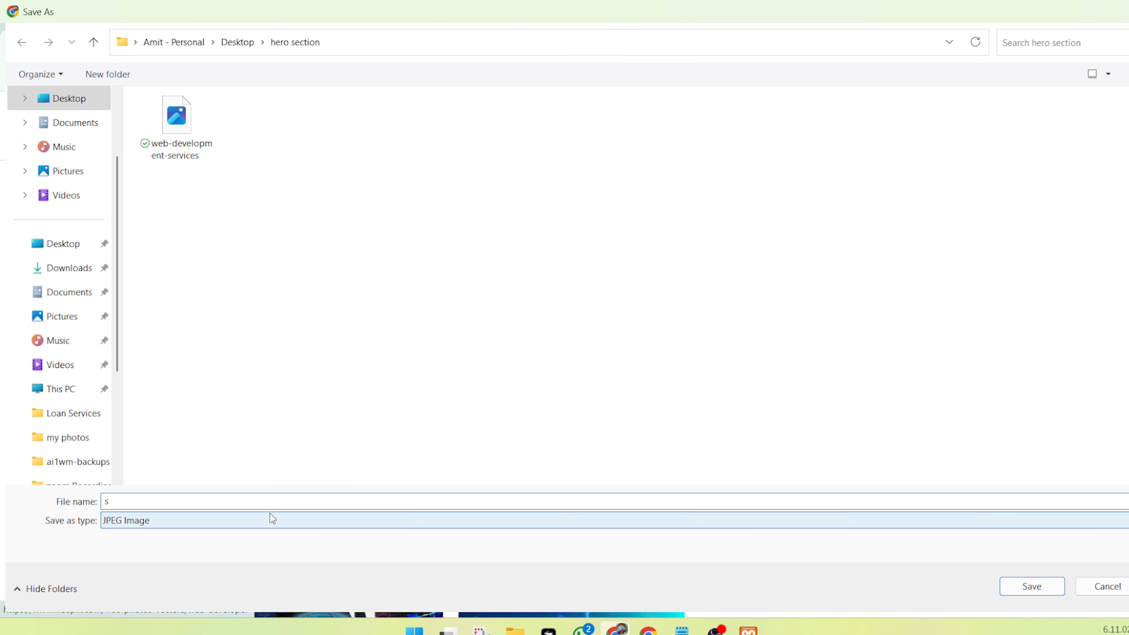
pyautogui.press('BackSpace')
pyautogui.click(162, 142)
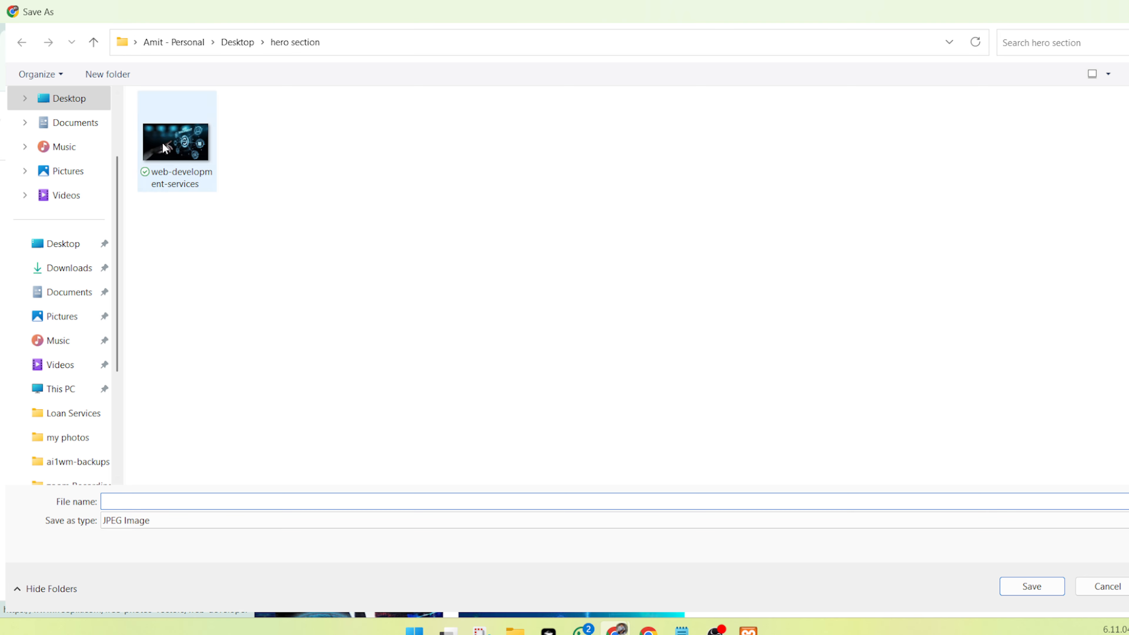
pyautogui.click(227, 508)
pyautogui.click(226, 508)
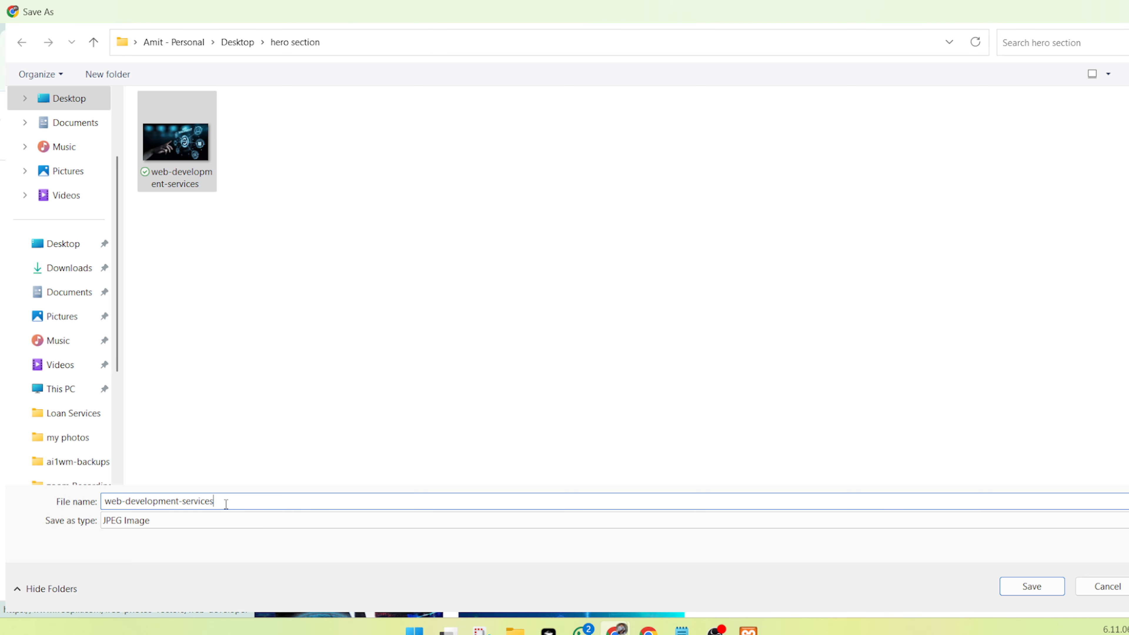
pyautogui.write('_2')
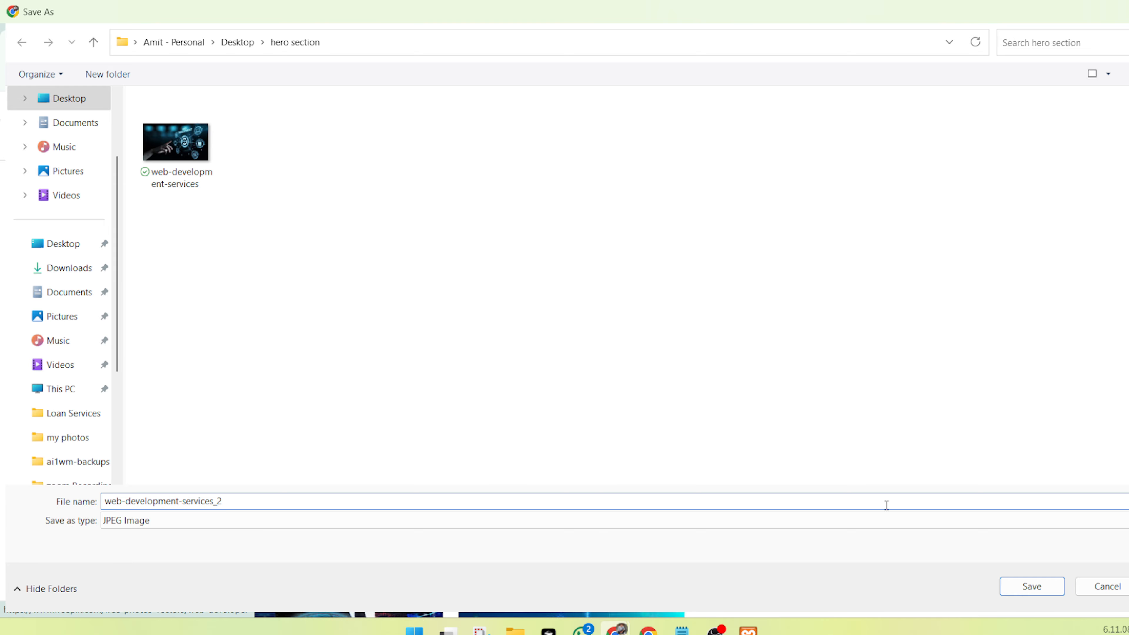
pyautogui.click(1001, 586)
# Save the Adobe Stock image with the laptop and "WEB DESIGN" text in the hero section folder as "web-development-services_3"
pyautogui.scroll(-3, 307, 331)
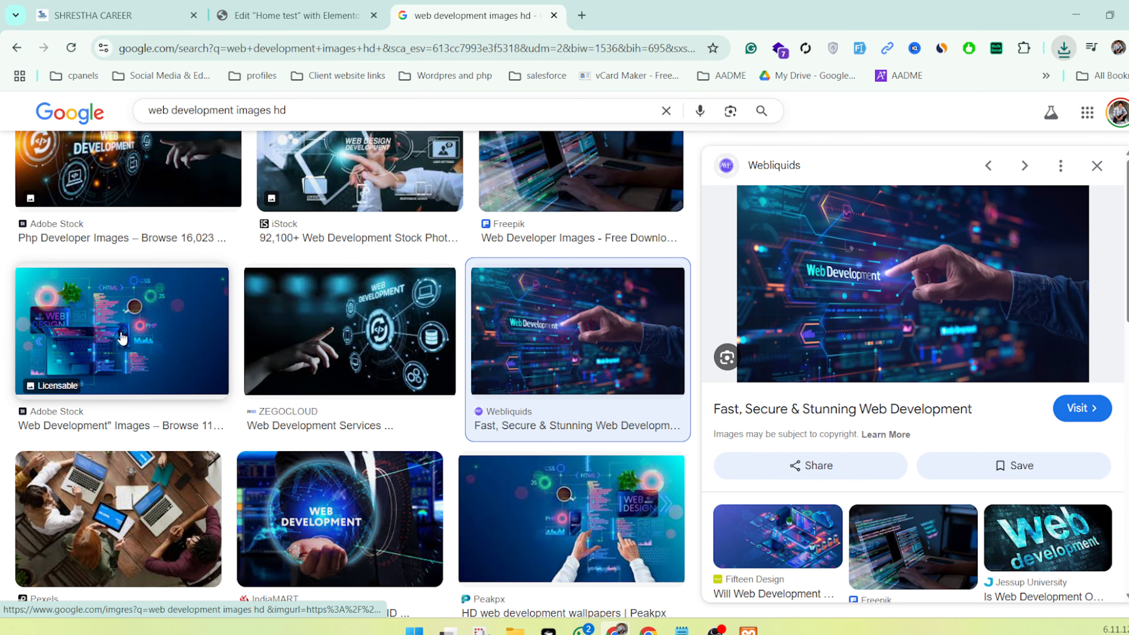
pyautogui.click(121, 331)
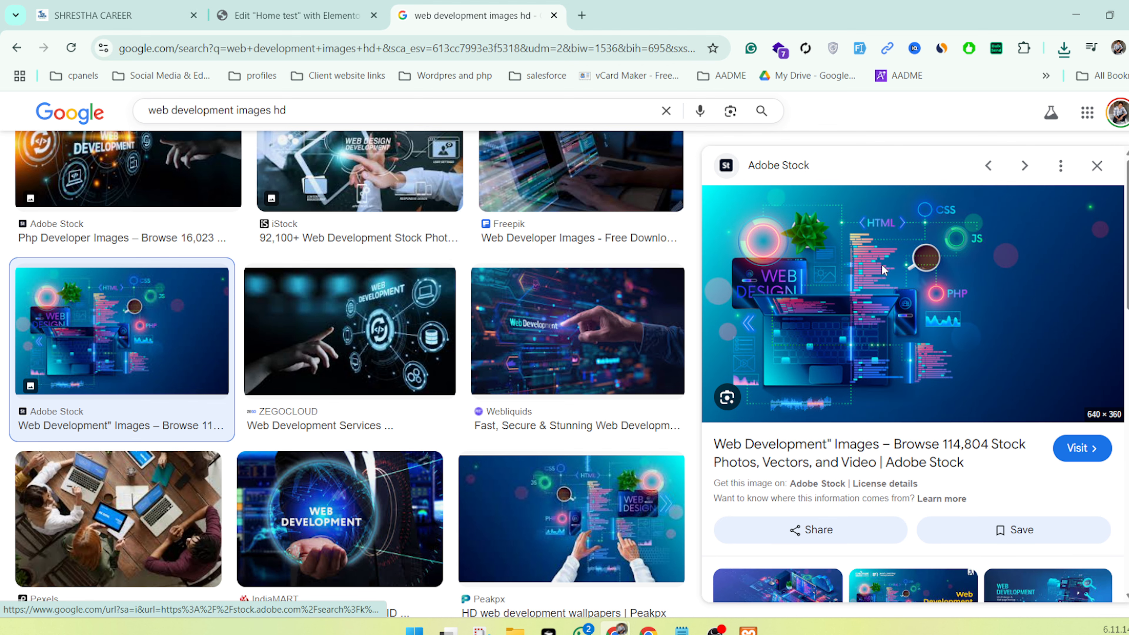
pyautogui.rightClick(882, 285)
pyautogui.click(951, 463)
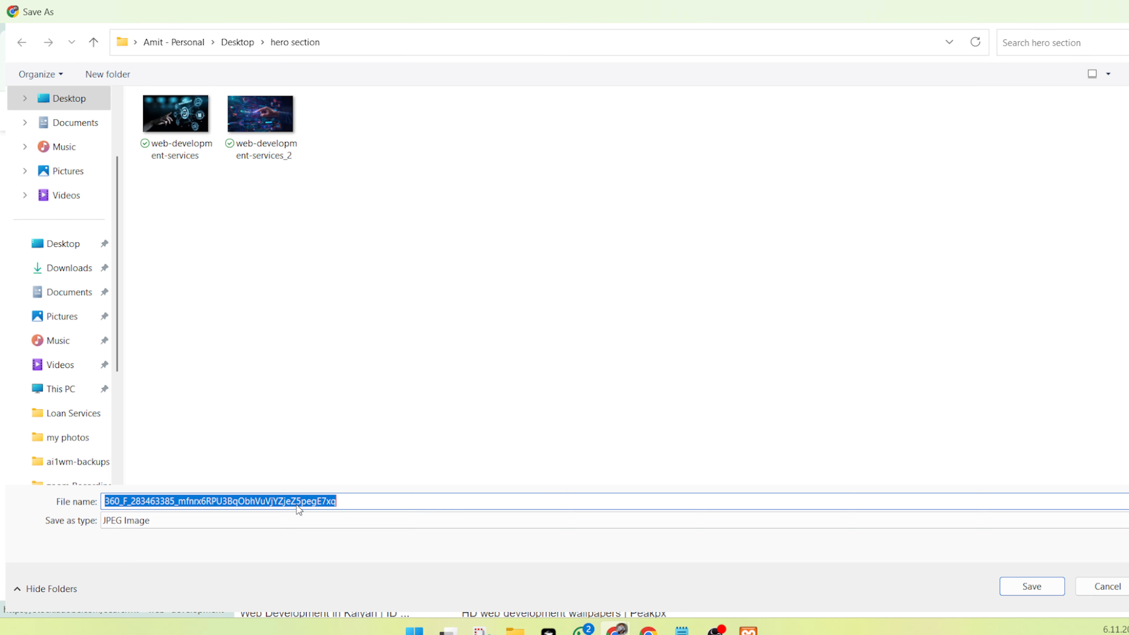
pyautogui.click(259, 142)
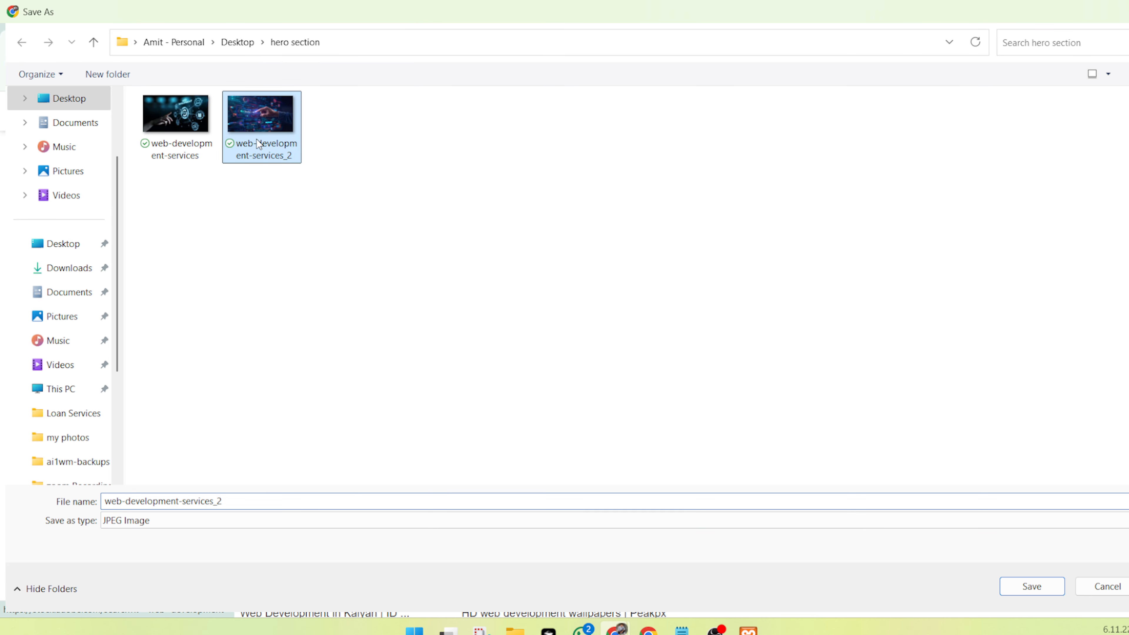
pyautogui.doubleClick(229, 501)
pyautogui.click(229, 501)
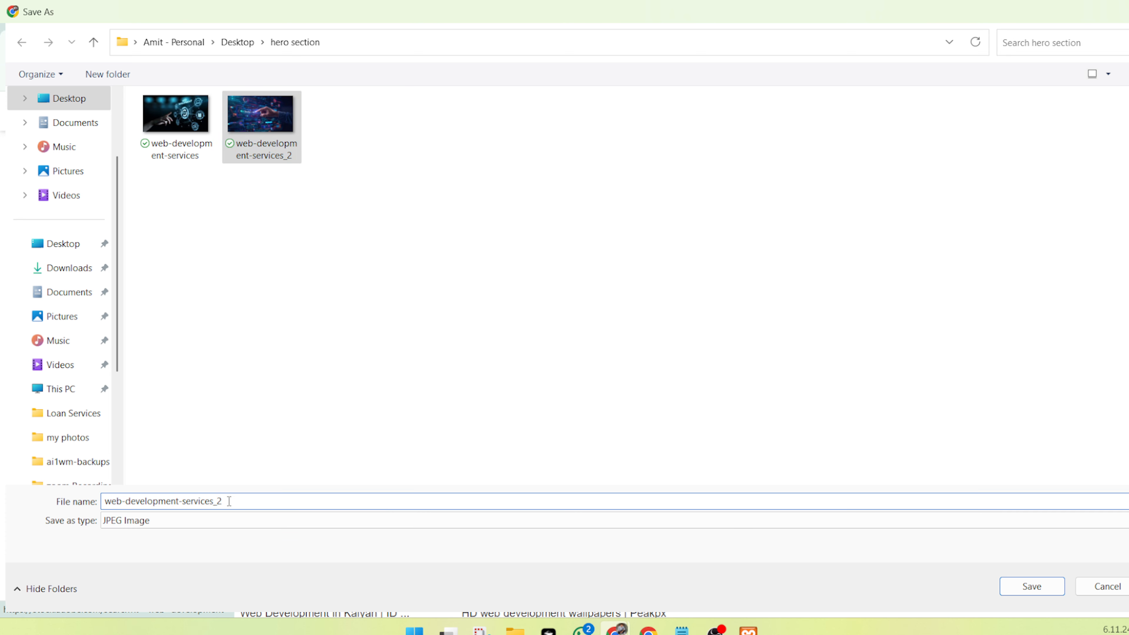
pyautogui.press('BackSpace')
pyautogui.write('#')
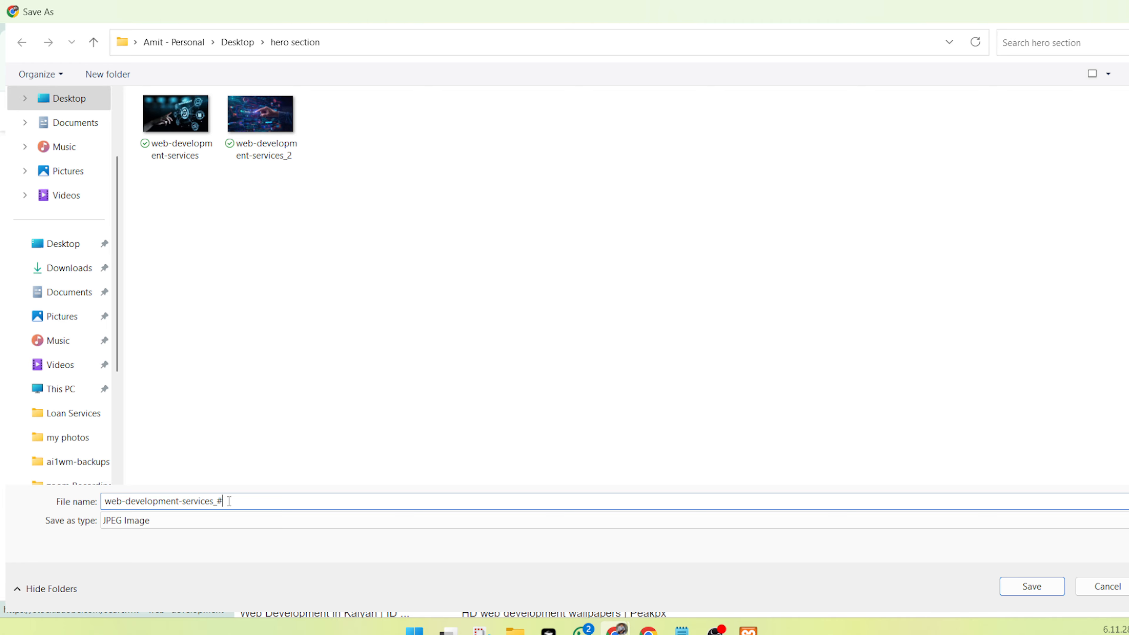
pyautogui.press('BackSpace')
pyautogui.write('3')
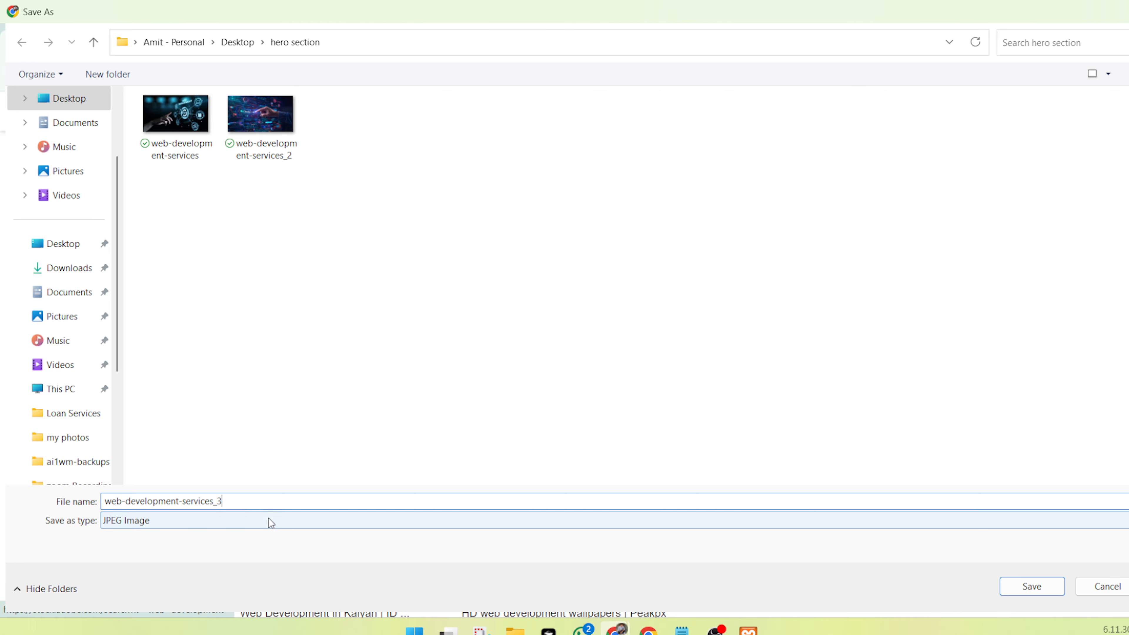
pyautogui.click(1031, 587)
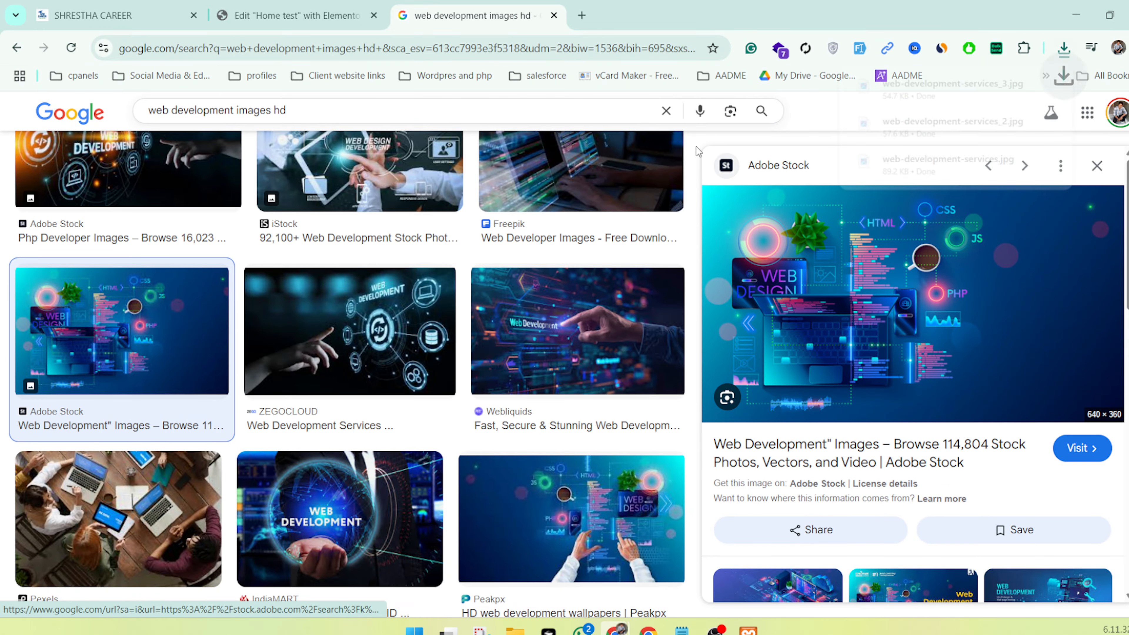
# Return to the Elementor page editor and set the empty container's content width to Full Width
pyautogui.click(358, 11)
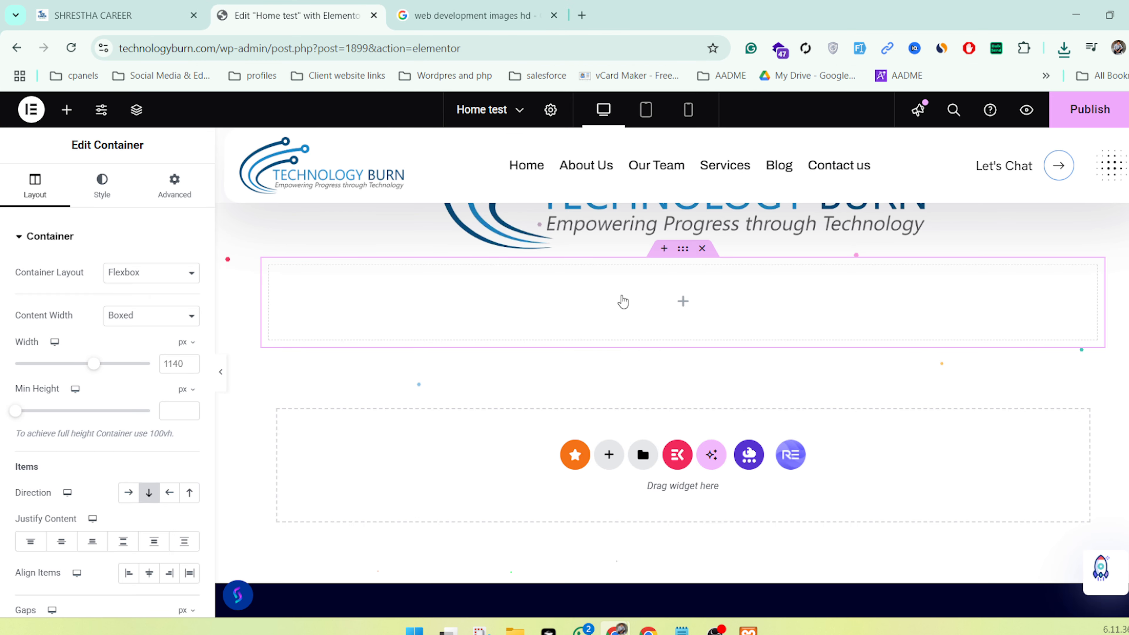
pyautogui.click(623, 301)
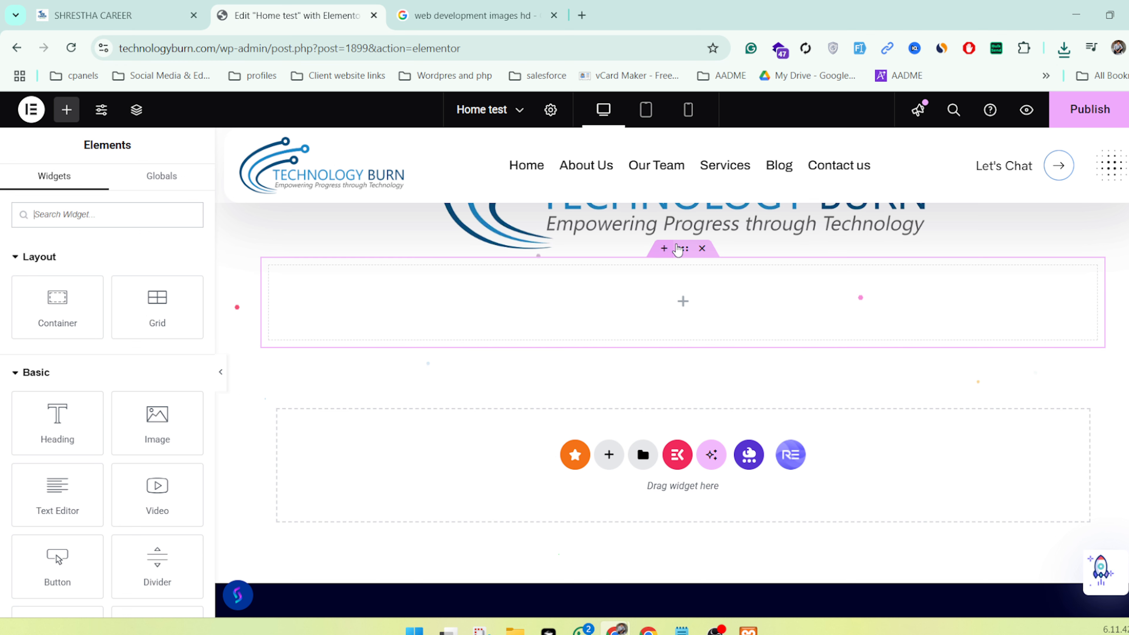
pyautogui.click(683, 249)
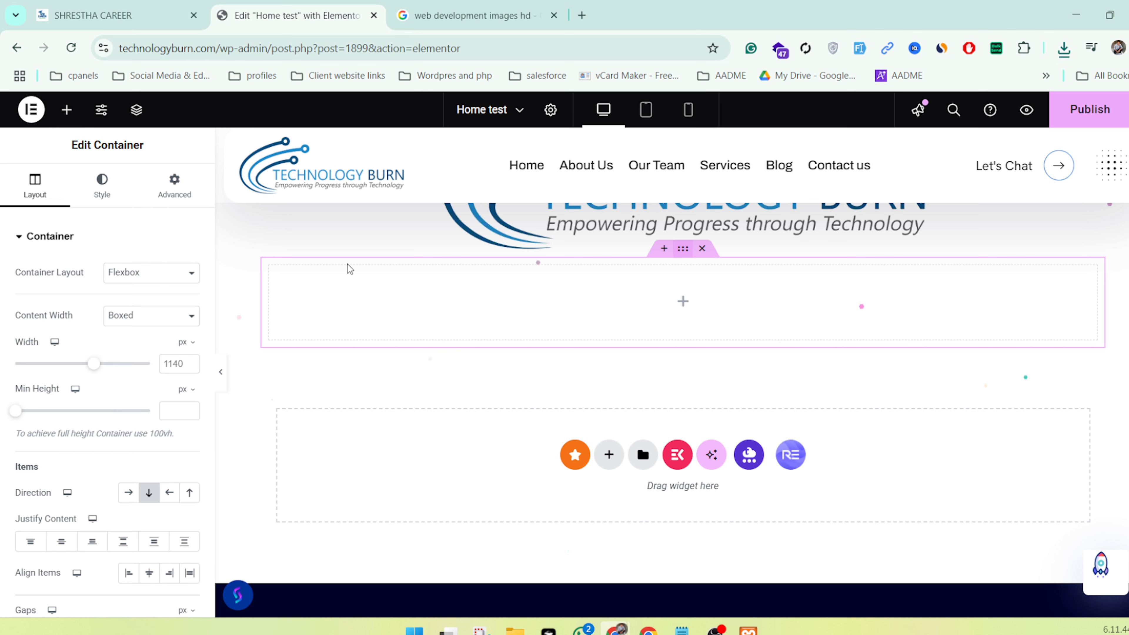
pyautogui.click(119, 316)
pyautogui.click(124, 355)
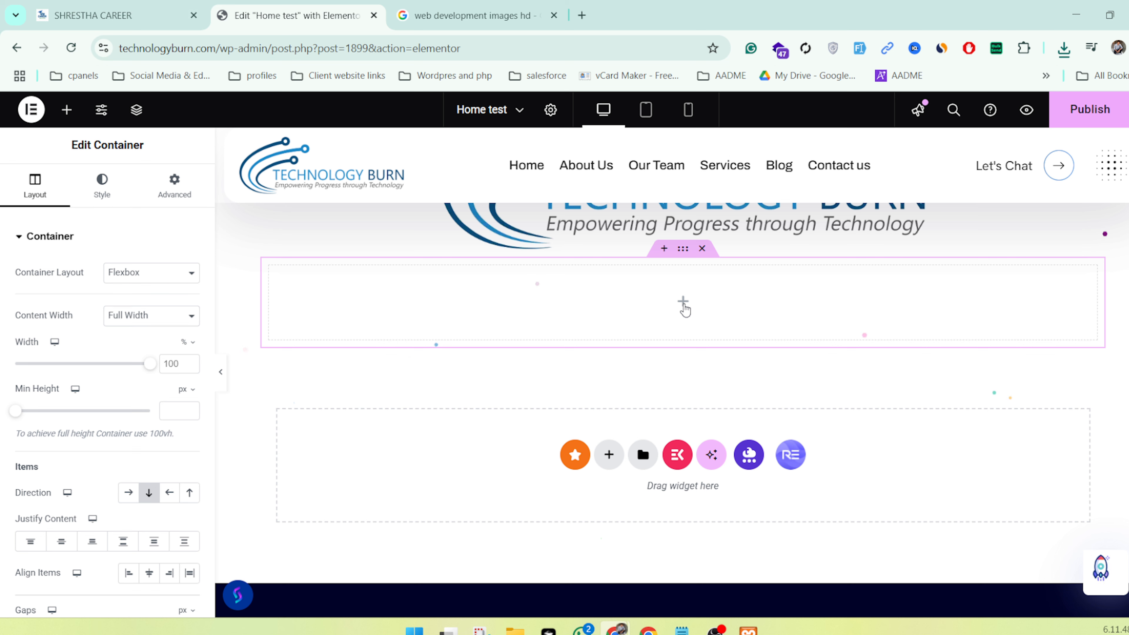
# Find the Image Carousel widget with an "image" search and add it to the empty full-width container
pyautogui.click(683, 304)
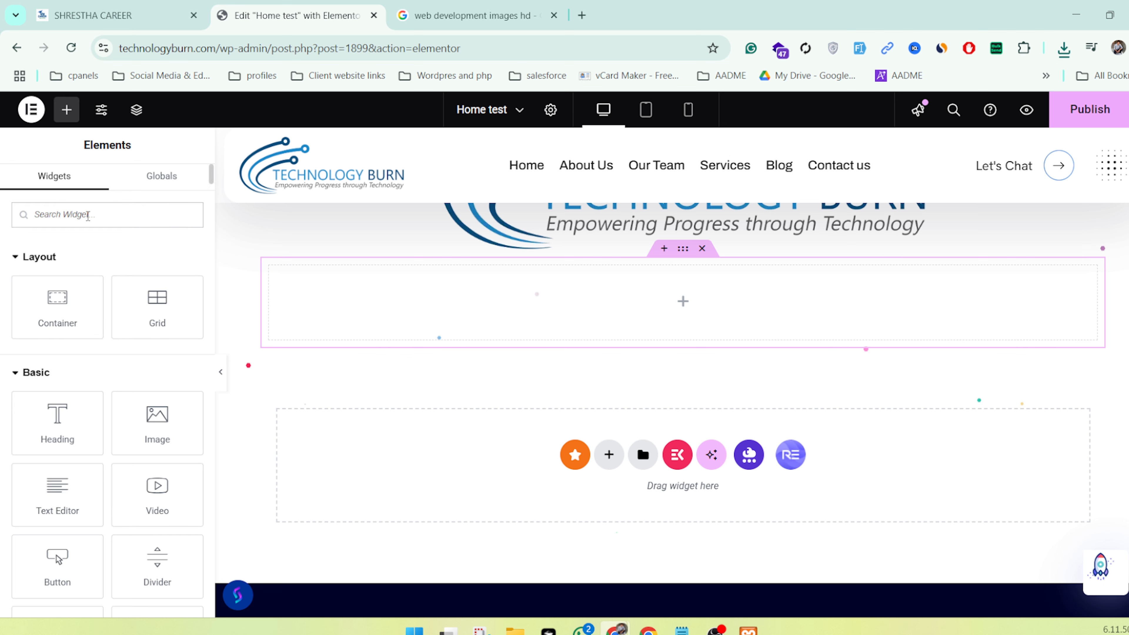
pyautogui.write('iamge')
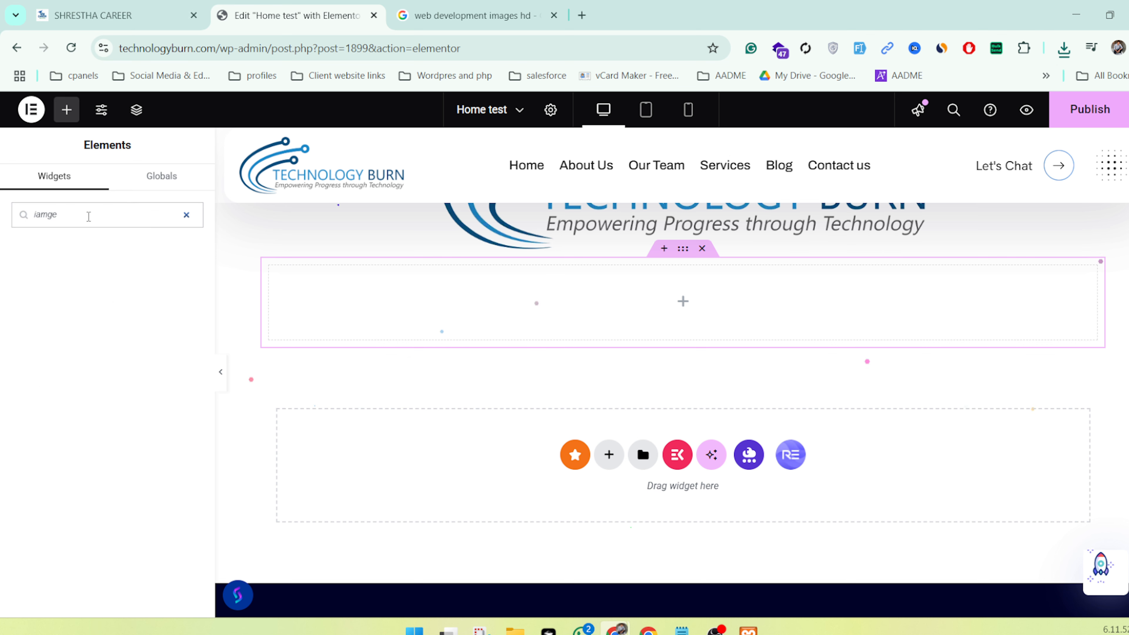
pyautogui.hotkey('ctrl', 'a')
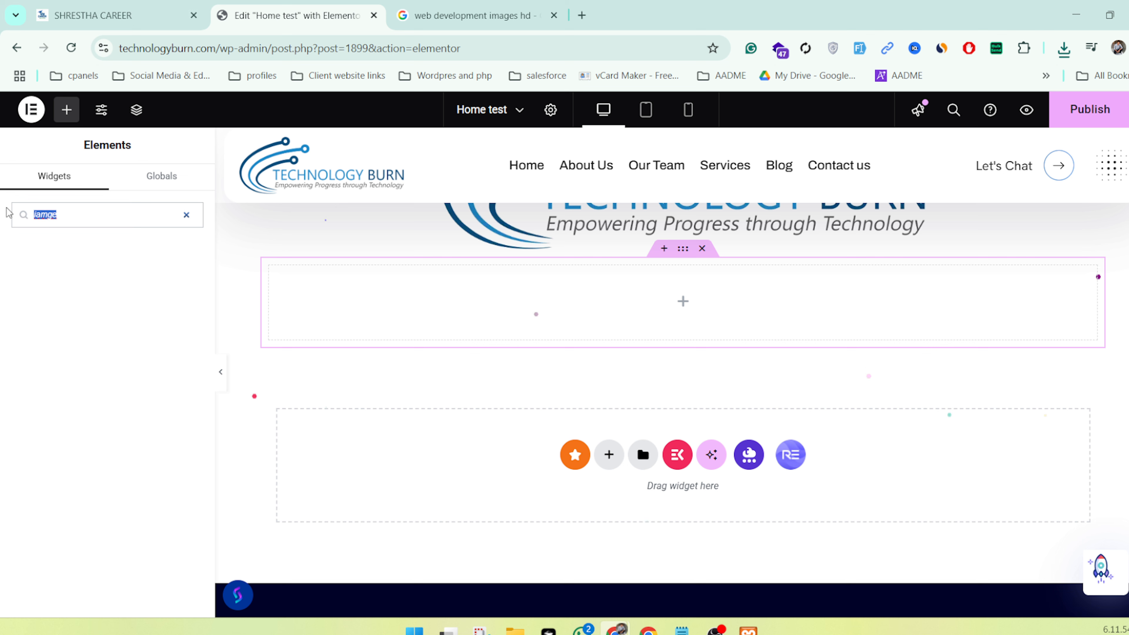
pyautogui.write('image')
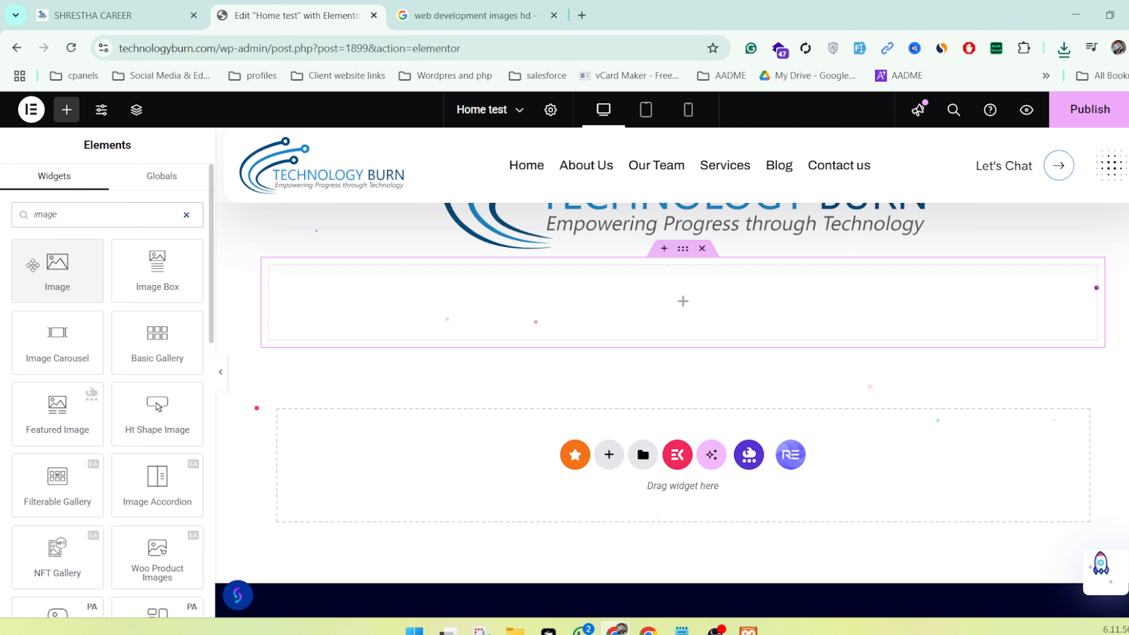
pyautogui.moveTo(53, 333); pyautogui.dragTo(694, 315)
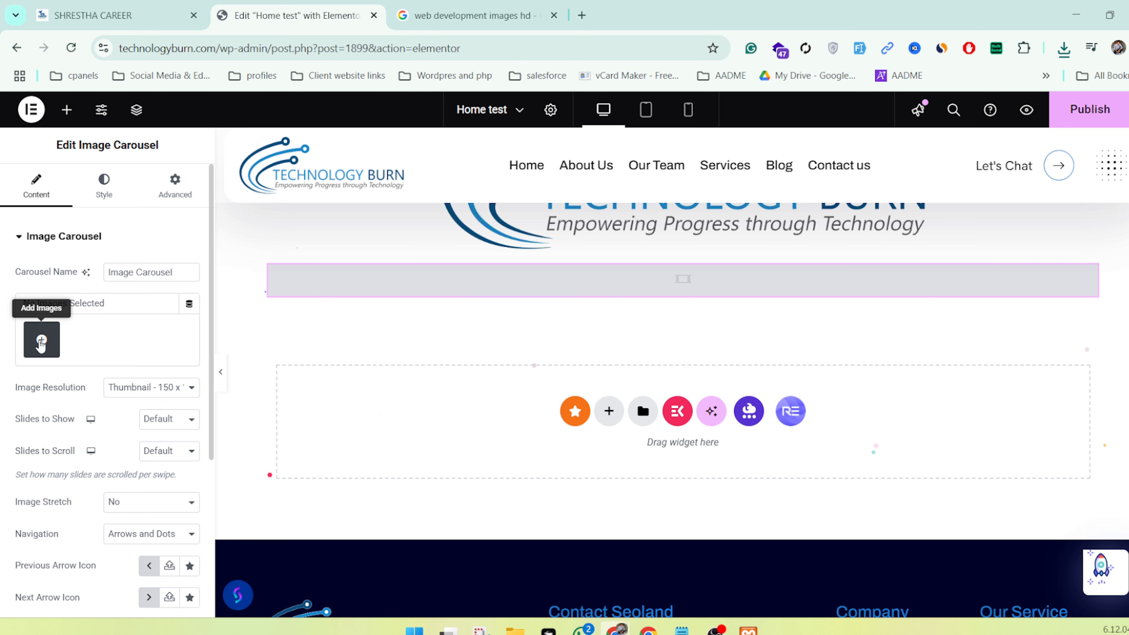
# Upload web-development-services, _2 and _3 from the Desktop's hero section folder and insert them as the carousel's gallery
pyautogui.click(41, 342)
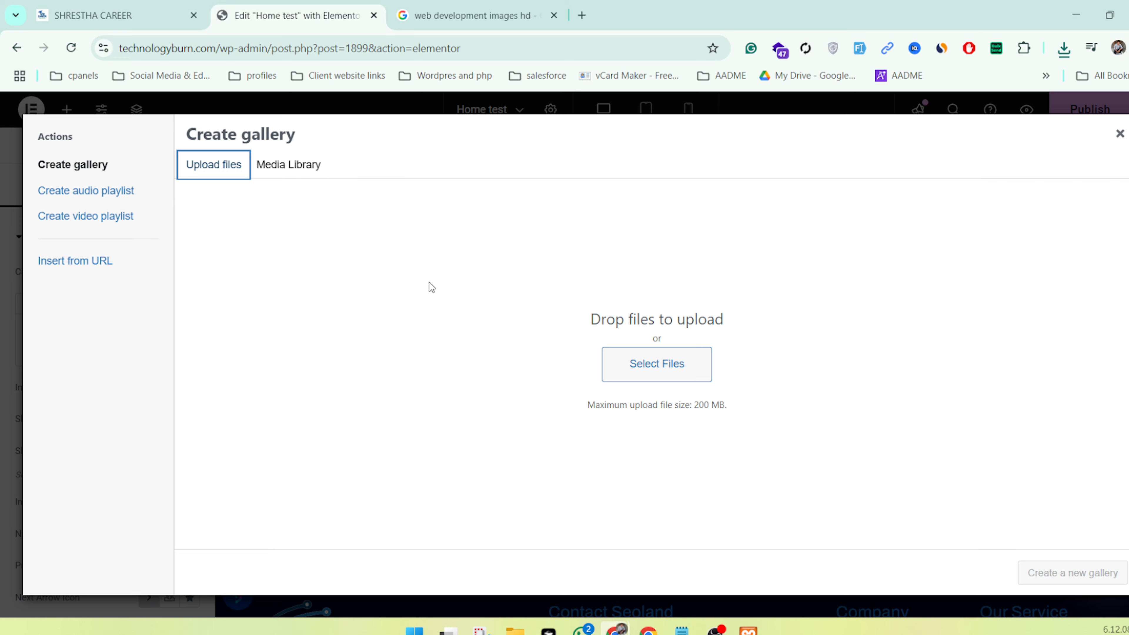
pyautogui.click(633, 375)
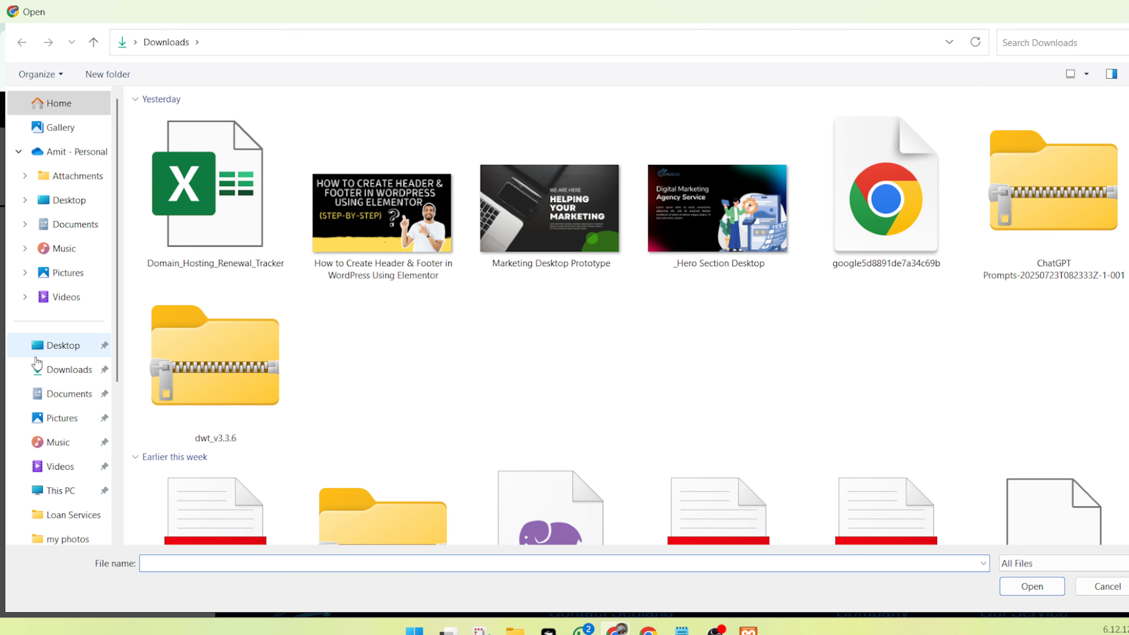
pyautogui.click(63, 345)
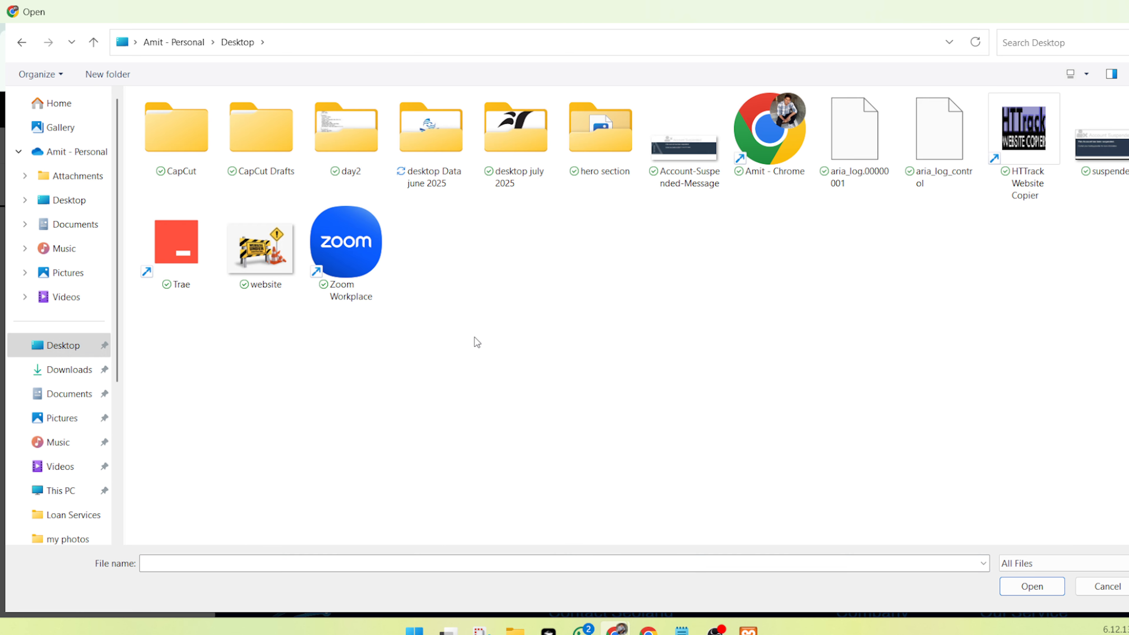
pyautogui.doubleClick(604, 161)
pyautogui.moveTo(656, 257); pyautogui.dragTo(141, 130)
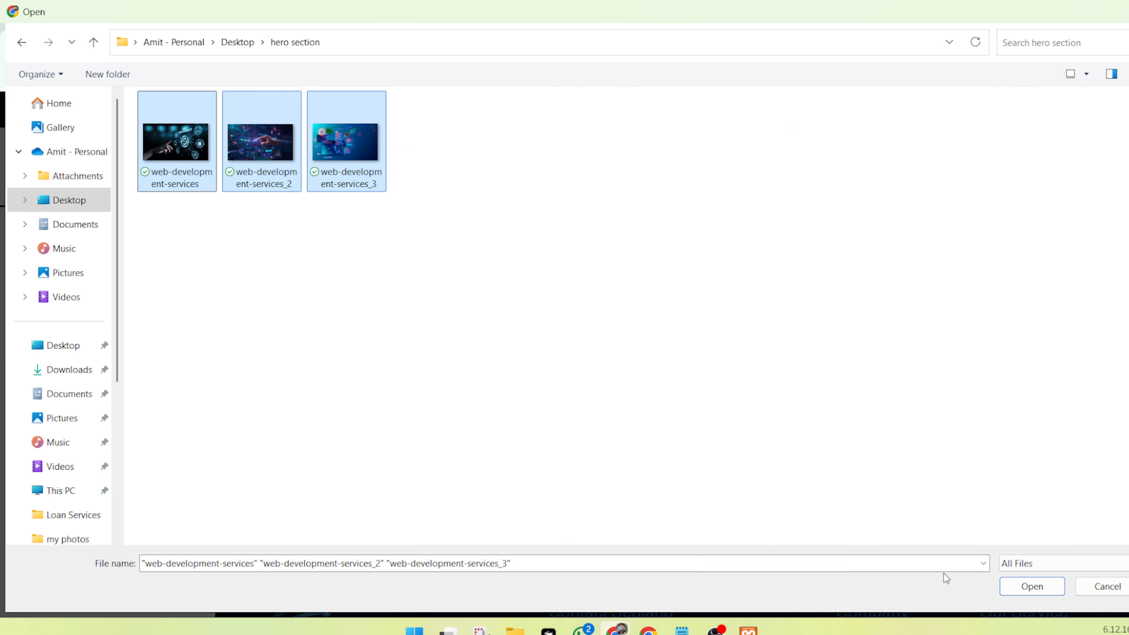
pyautogui.click(1031, 586)
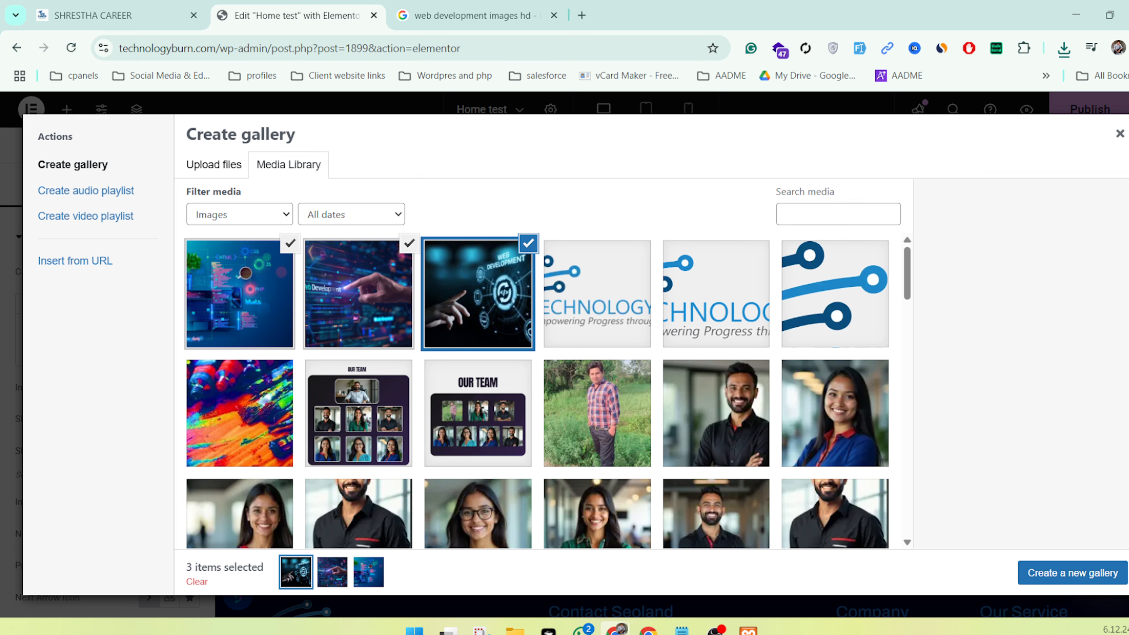
pyautogui.click(1068, 573)
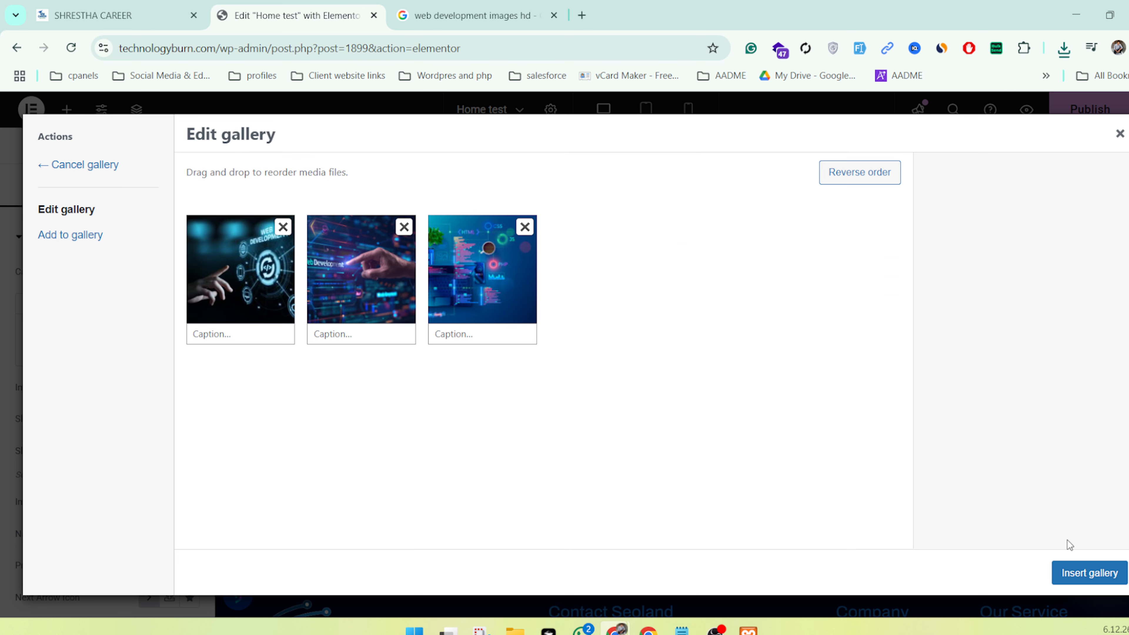
pyautogui.click(1084, 573)
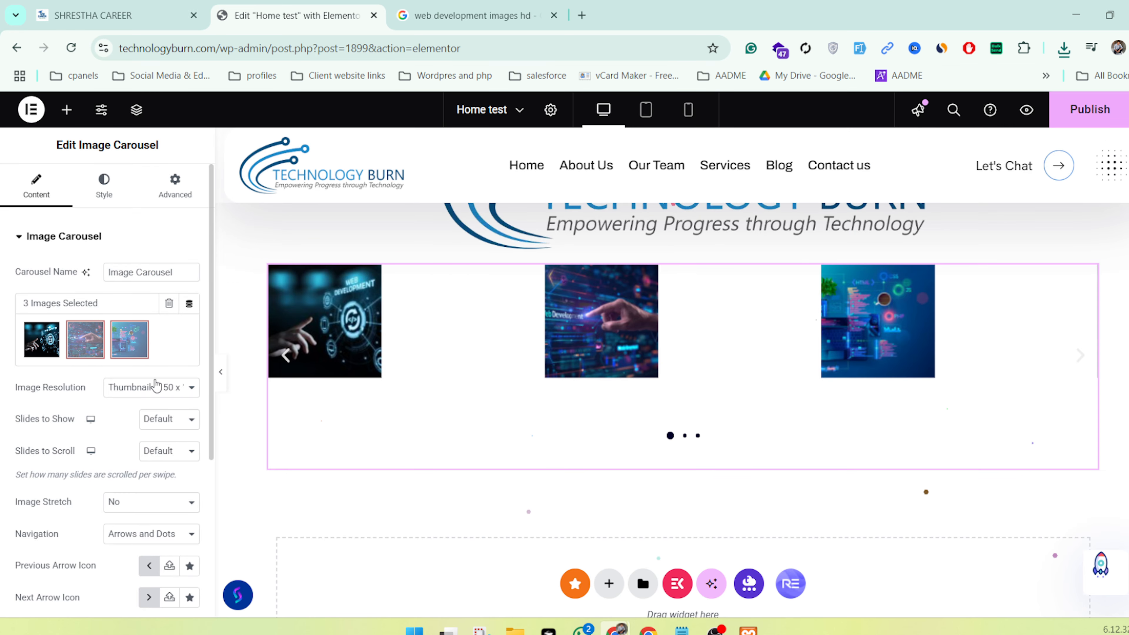
# Set the carousel's image resolution to Full and its slides to show to 1
pyautogui.click(155, 385)
pyautogui.click(117, 351)
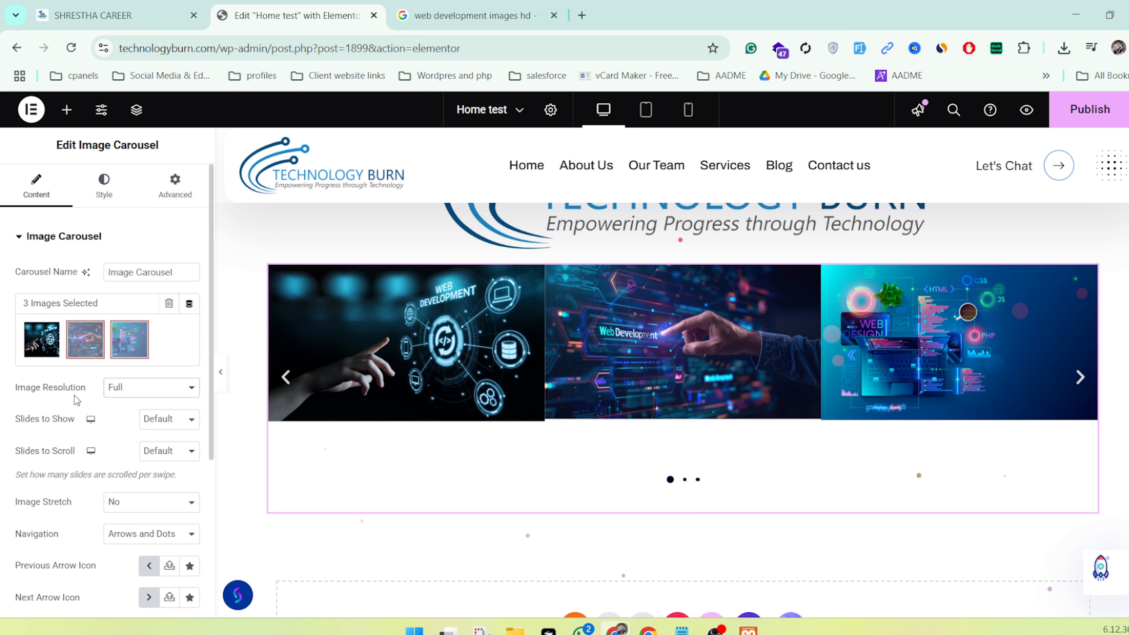
pyautogui.click(152, 424)
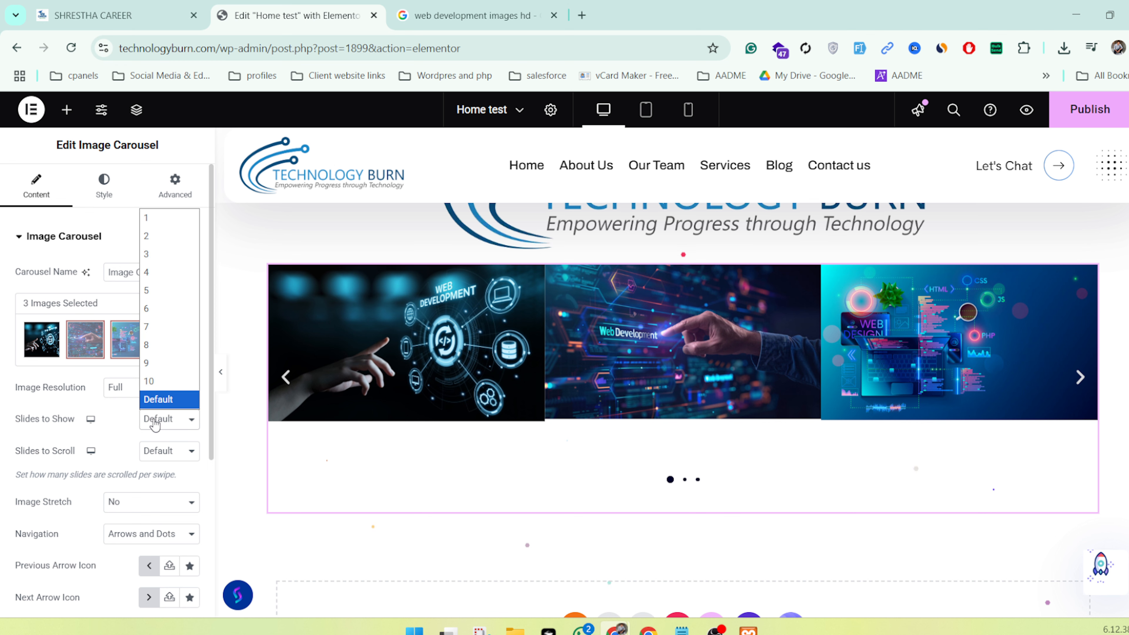
pyautogui.click(150, 218)
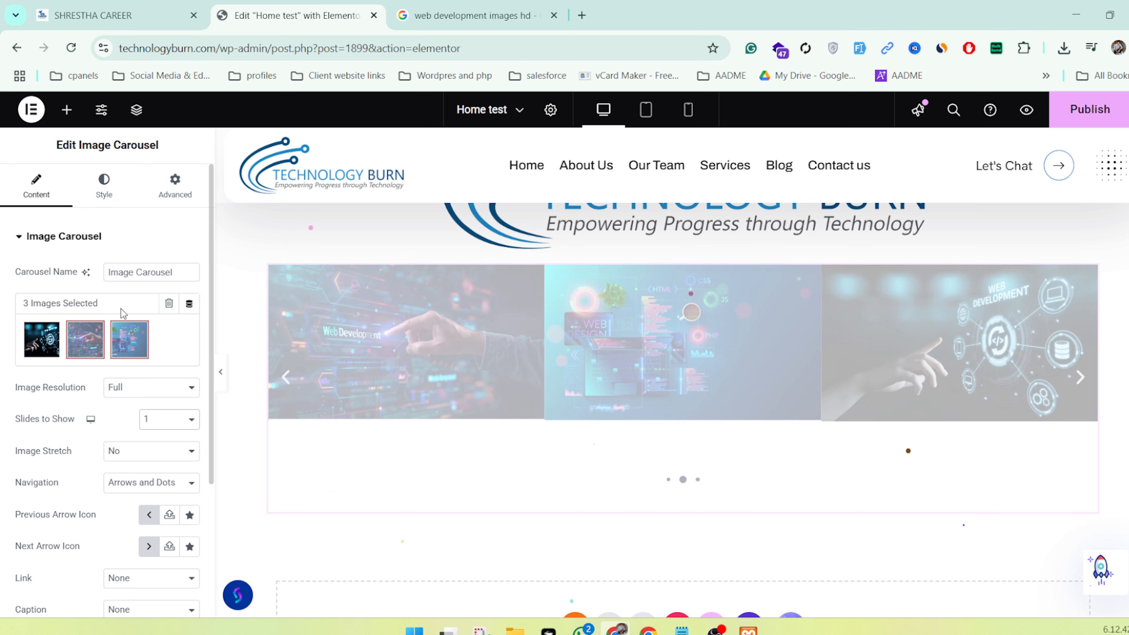
pyautogui.scroll(3, 687, 341)
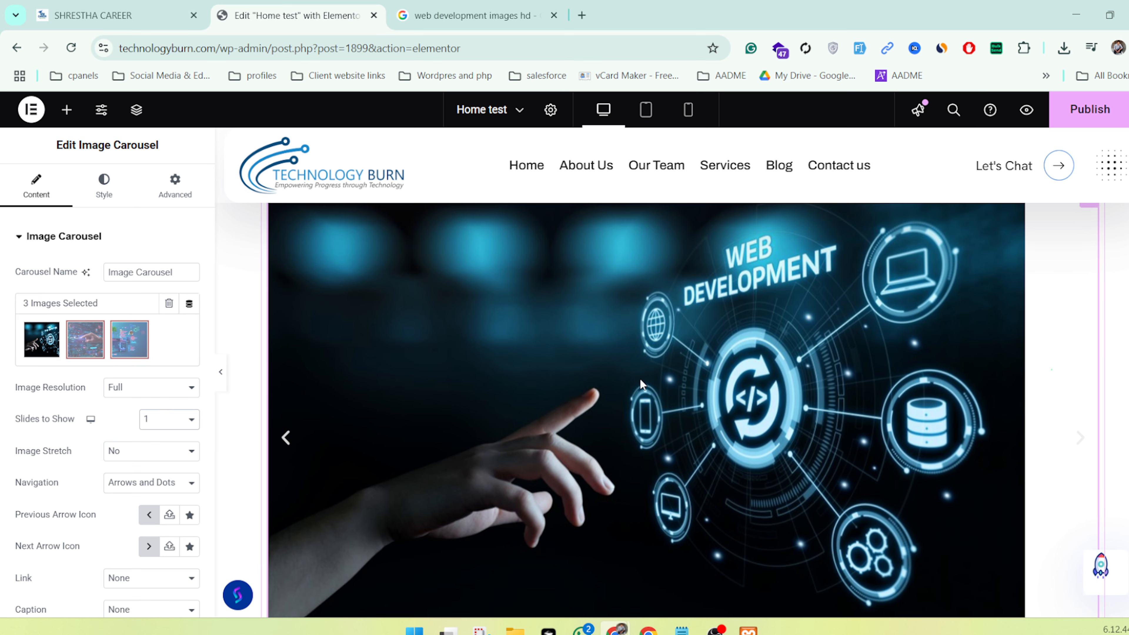
# Set the carousel's Image Stretch to Yes so the slides fill the container's width
pyautogui.scroll(-2, 114, 418)
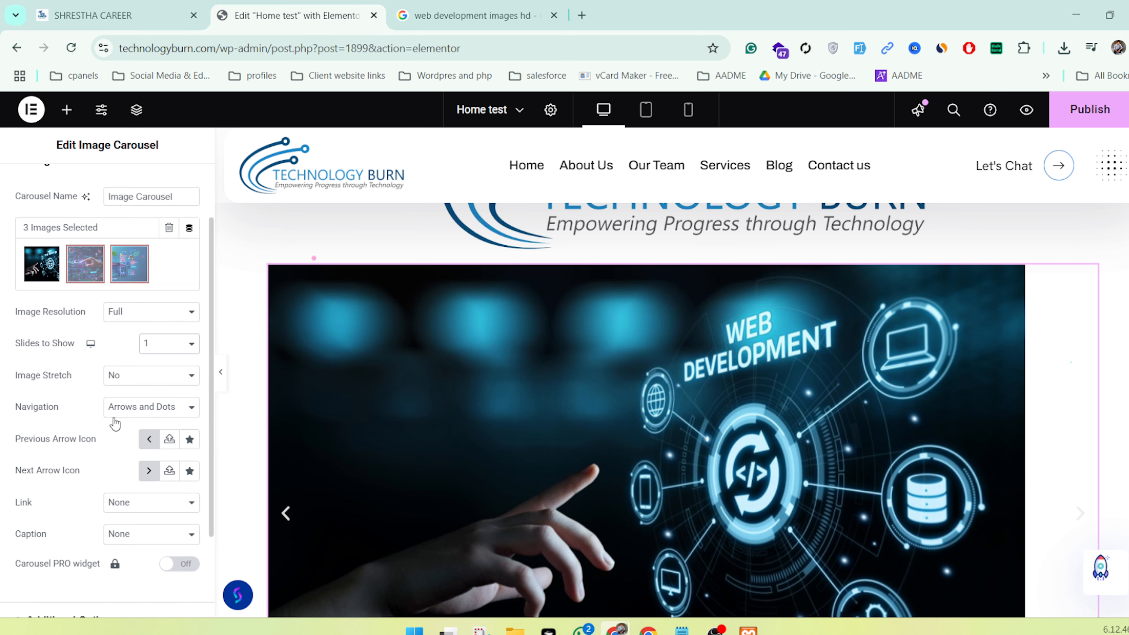
pyautogui.click(117, 377)
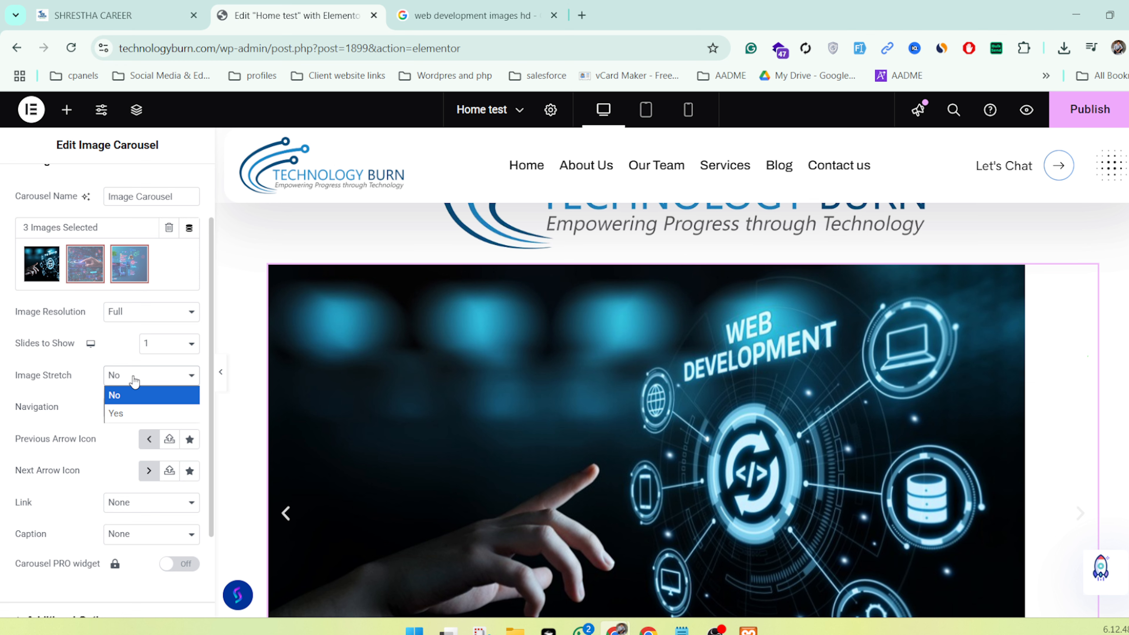
pyautogui.scroll(-2, 556, 426)
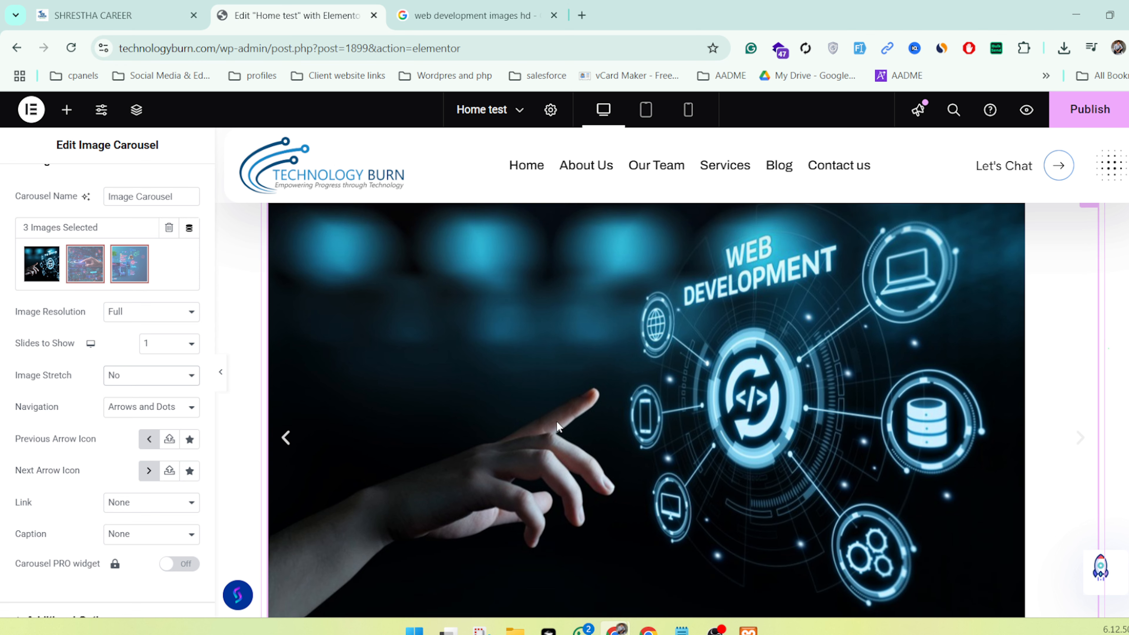
pyautogui.click(115, 375)
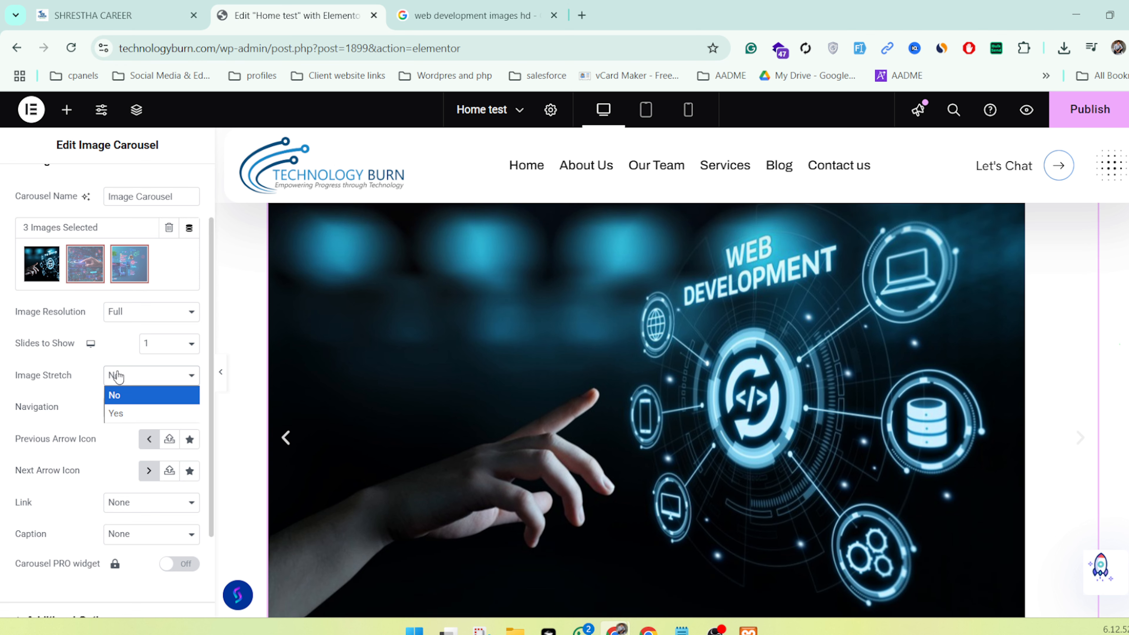
pyautogui.click(114, 415)
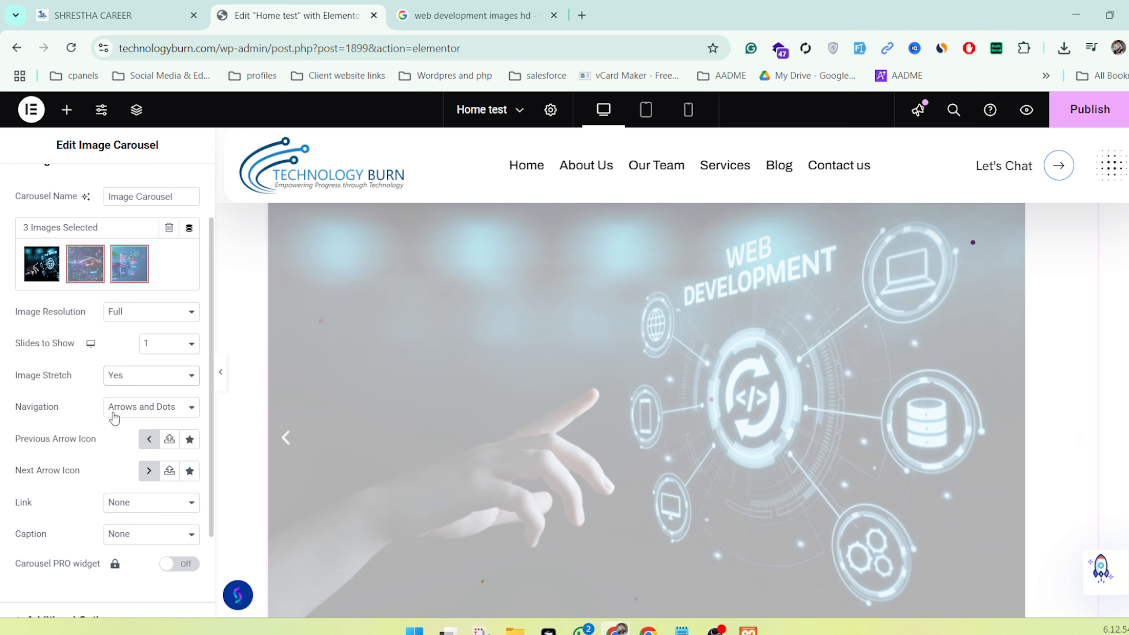
pyautogui.scroll(-4, 579, 381)
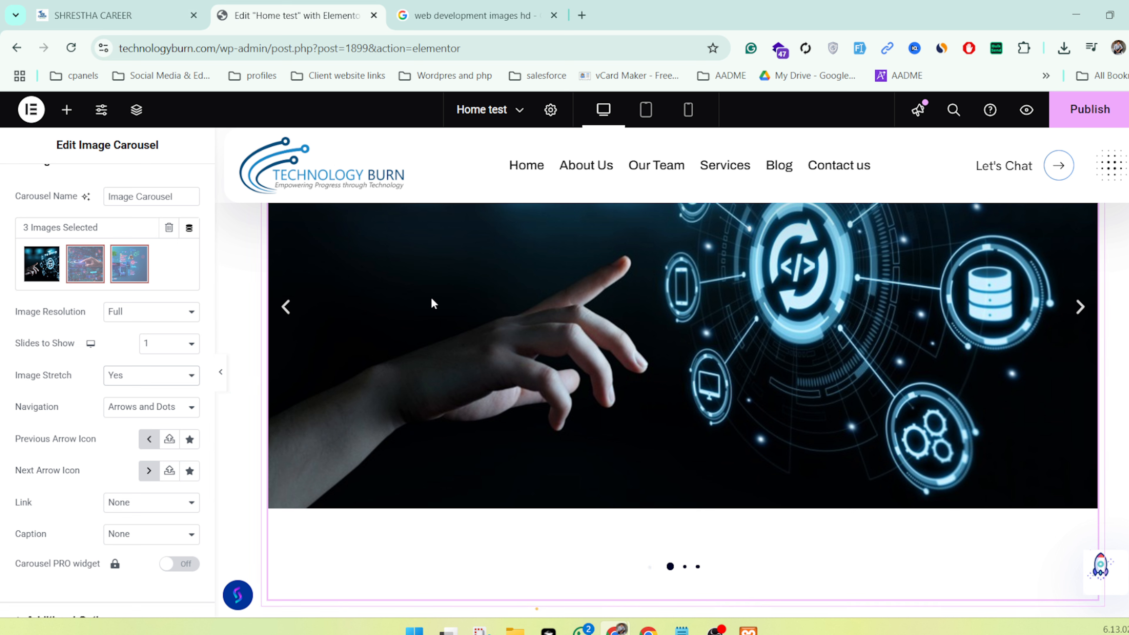
# Try the carousel navigation with Arrows only and with Dots only, and return it to Arrows and Dots
pyautogui.click(121, 407)
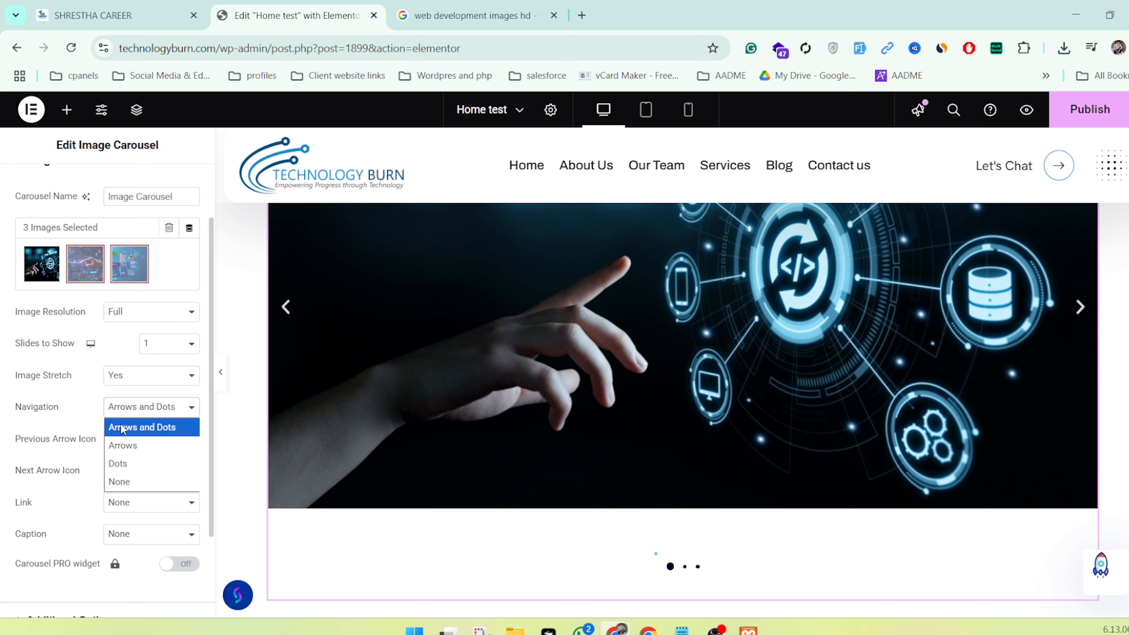
pyautogui.click(120, 445)
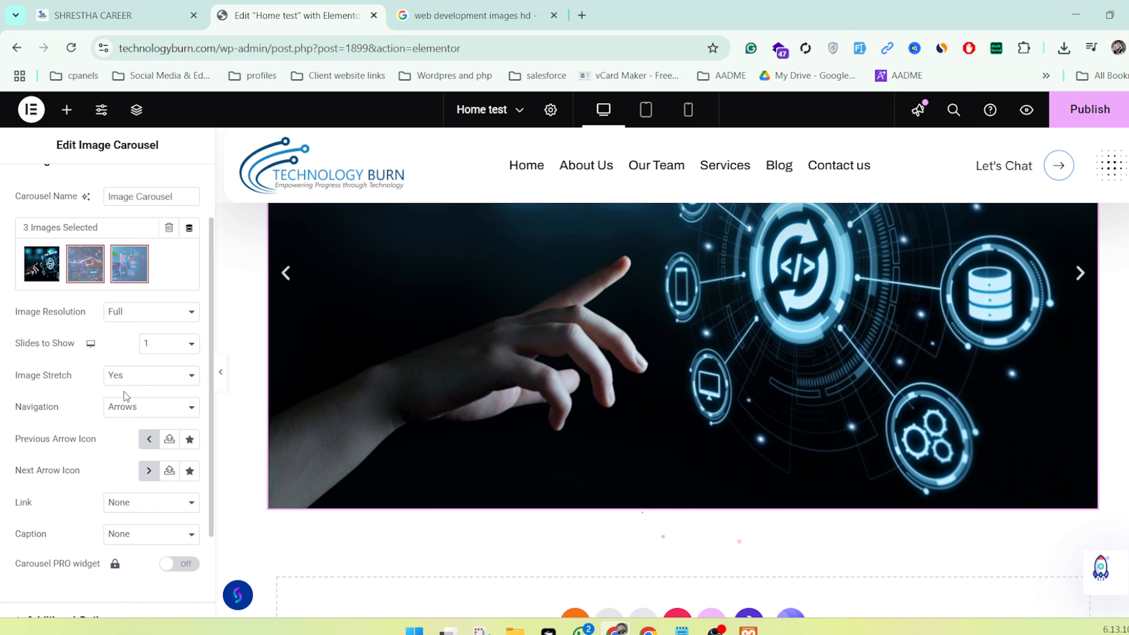
pyautogui.click(130, 407)
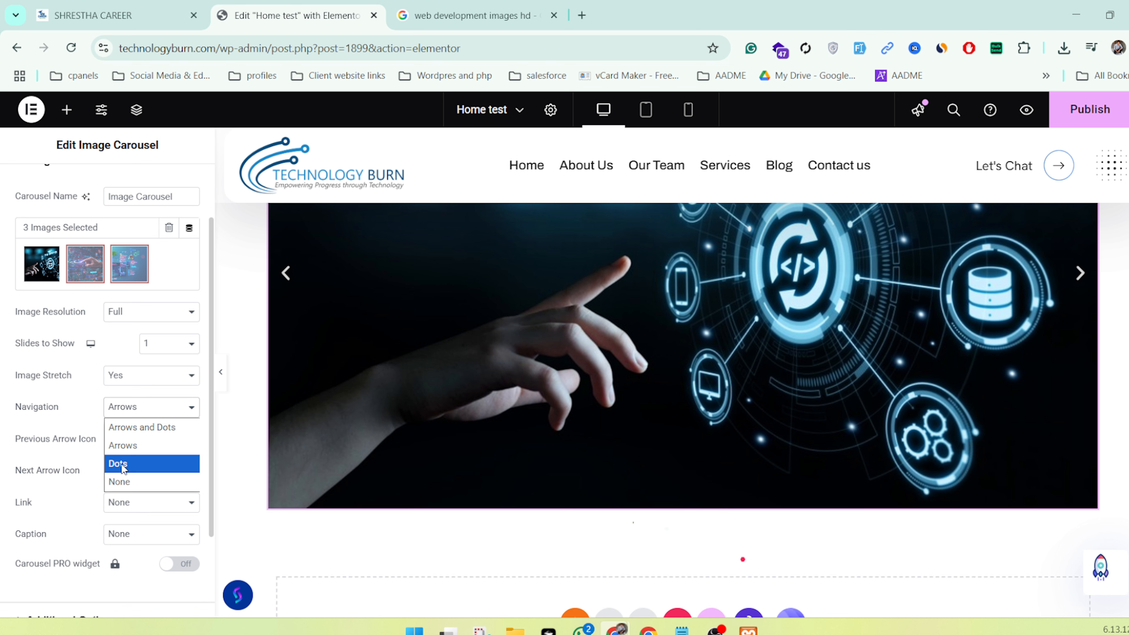
pyautogui.click(122, 466)
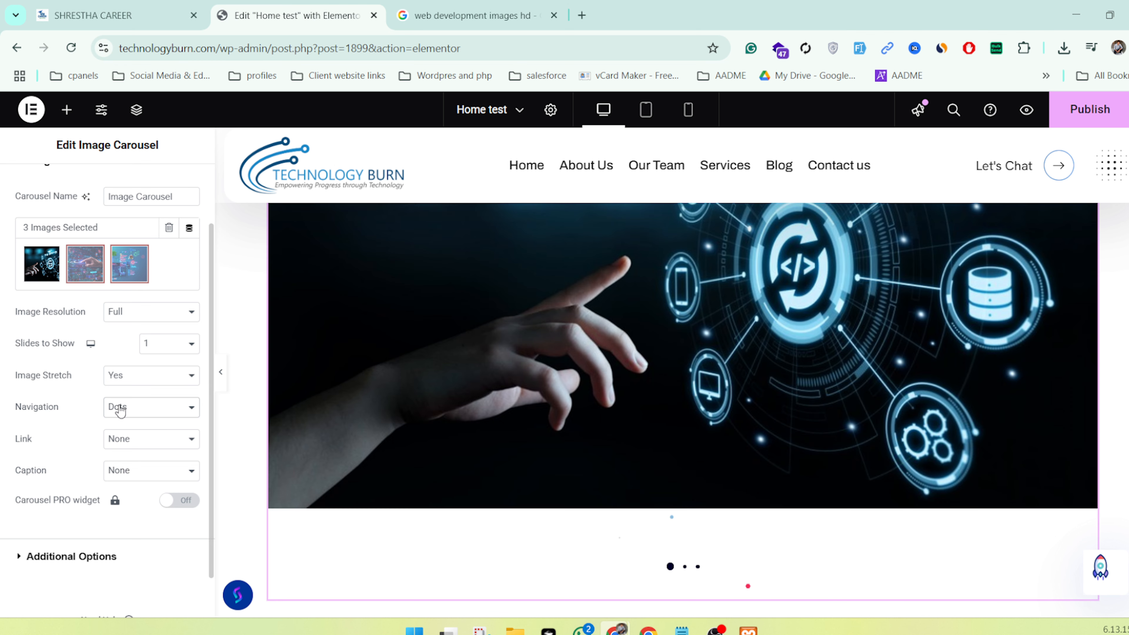
pyautogui.click(118, 406)
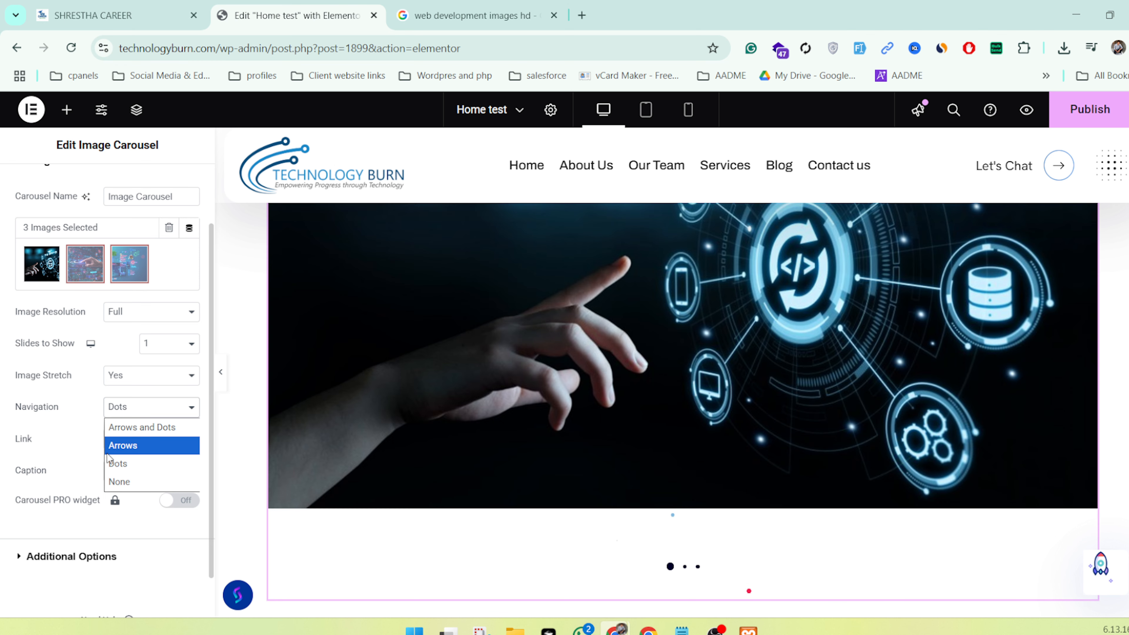
pyautogui.click(125, 427)
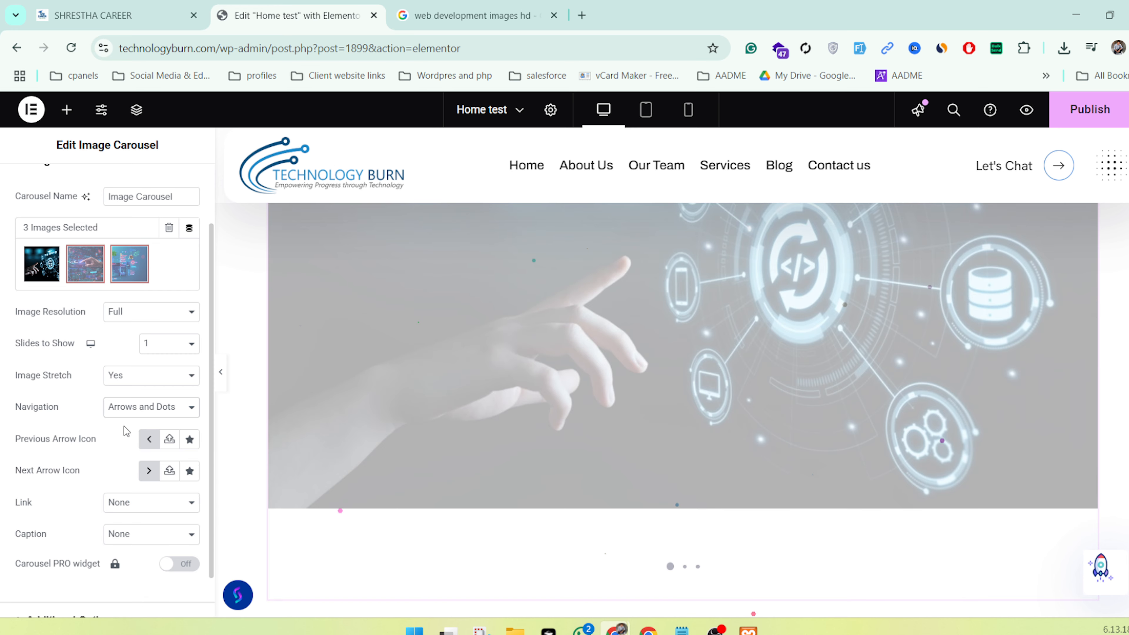
# Enable Lazyload in the carousel's additional options and review the page from the carousel up to its heading
pyautogui.scroll(-3, 123, 426)
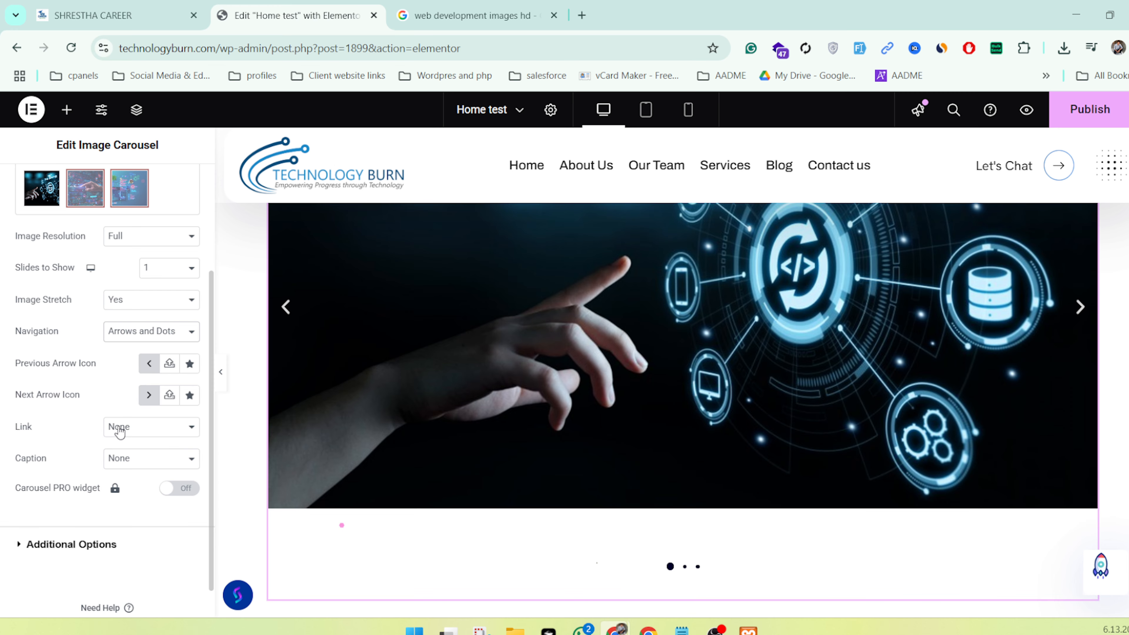
pyautogui.scroll(5, 118, 427)
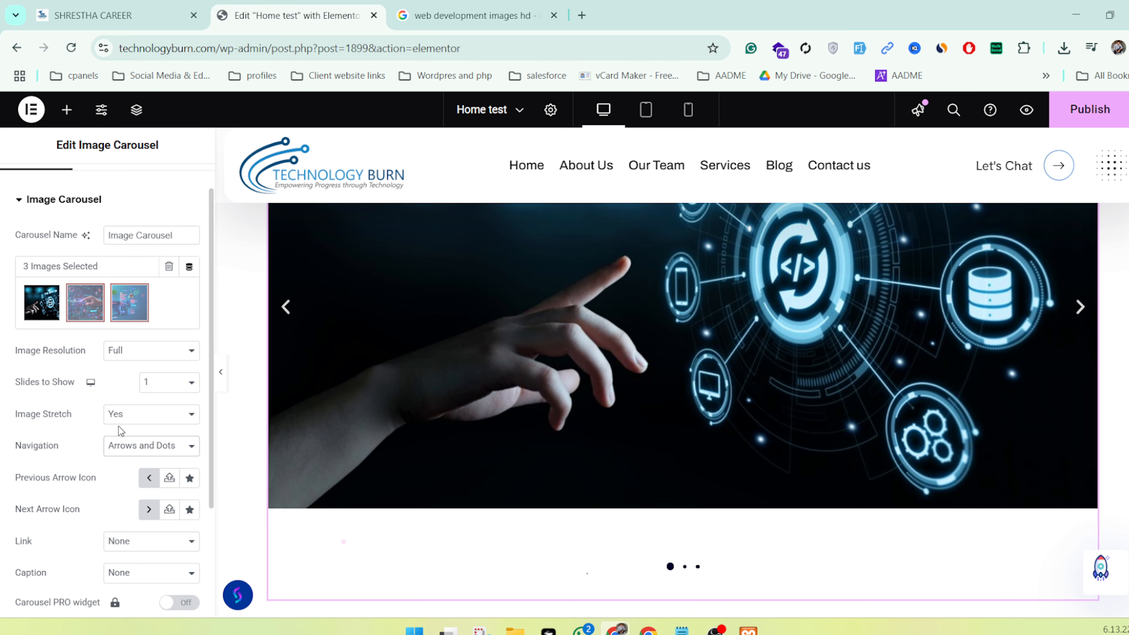
pyautogui.scroll(-3, 118, 426)
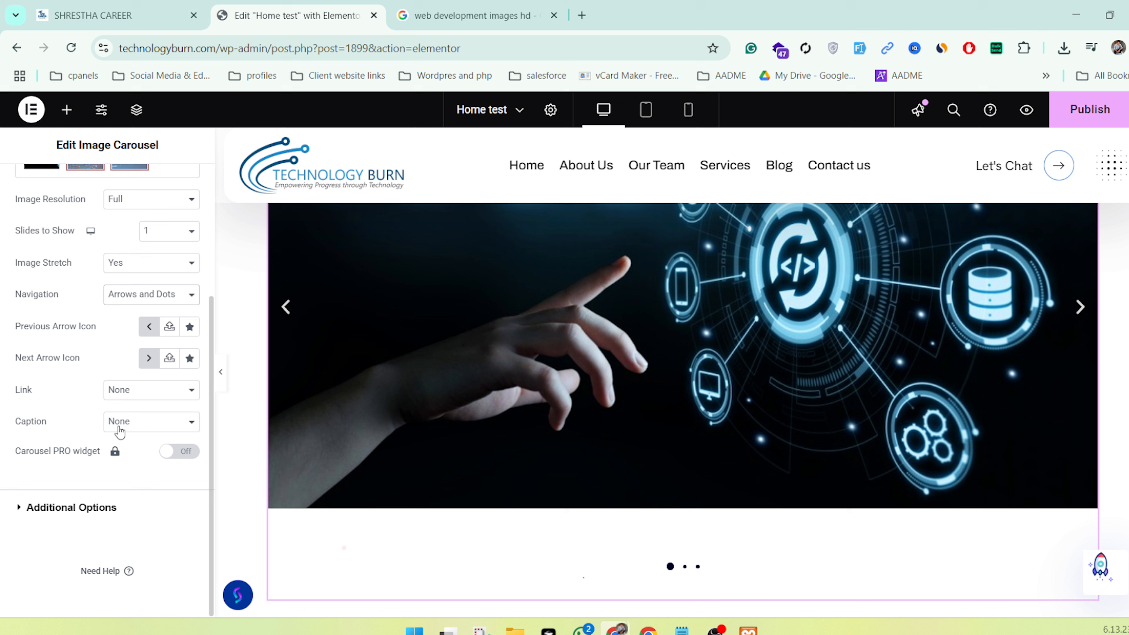
pyautogui.click(79, 516)
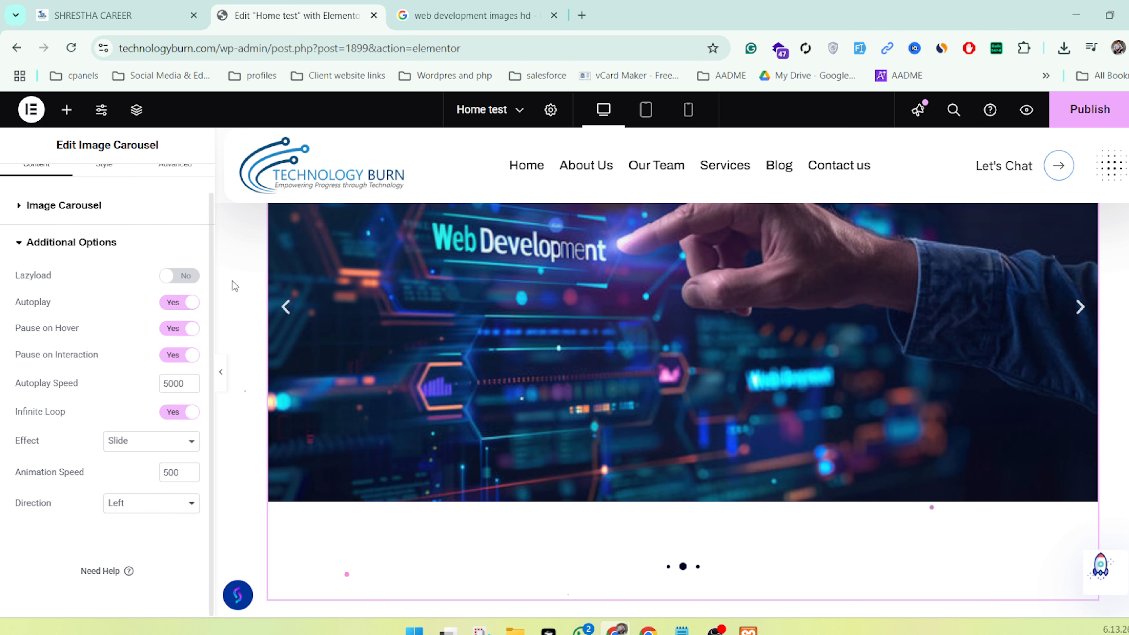
pyautogui.click(187, 278)
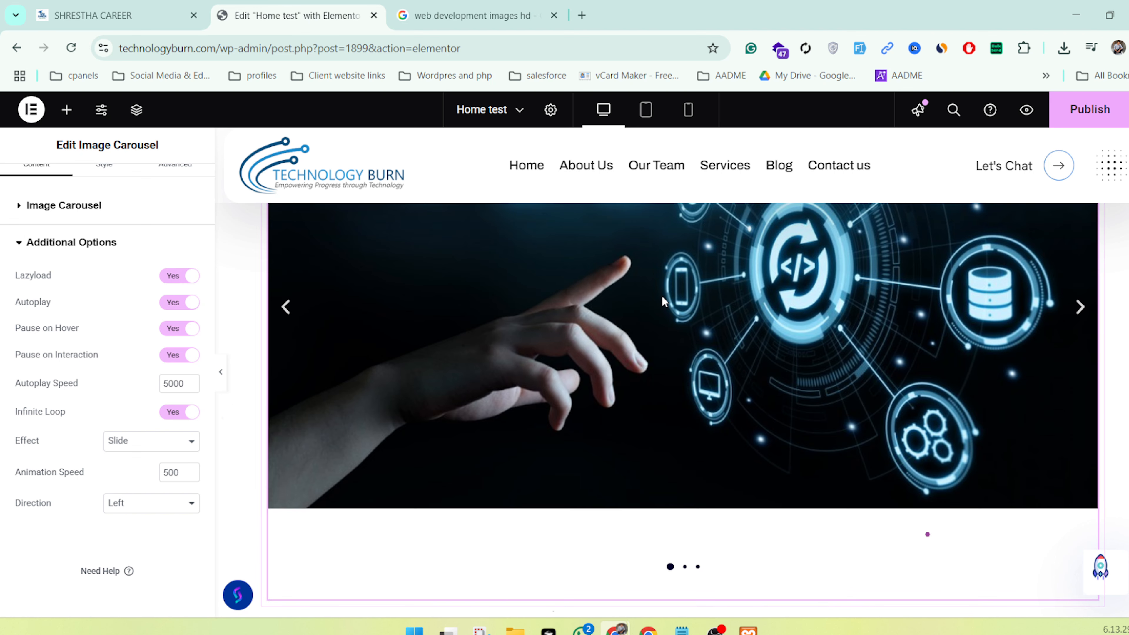
pyautogui.scroll(5, 525, 385)
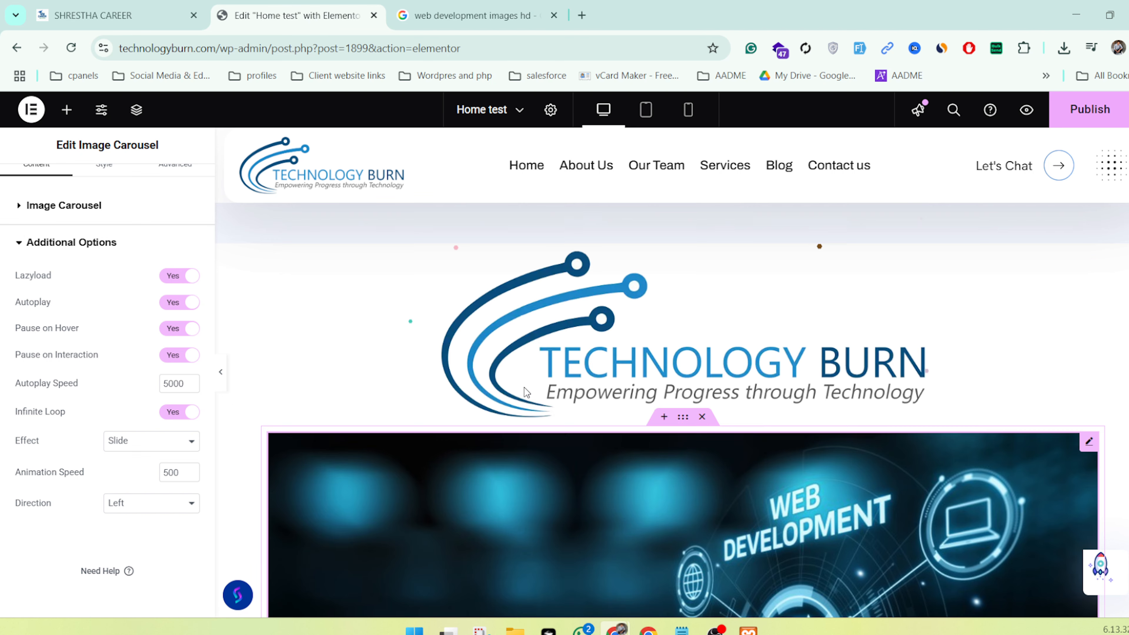
pyautogui.scroll(4, 525, 390)
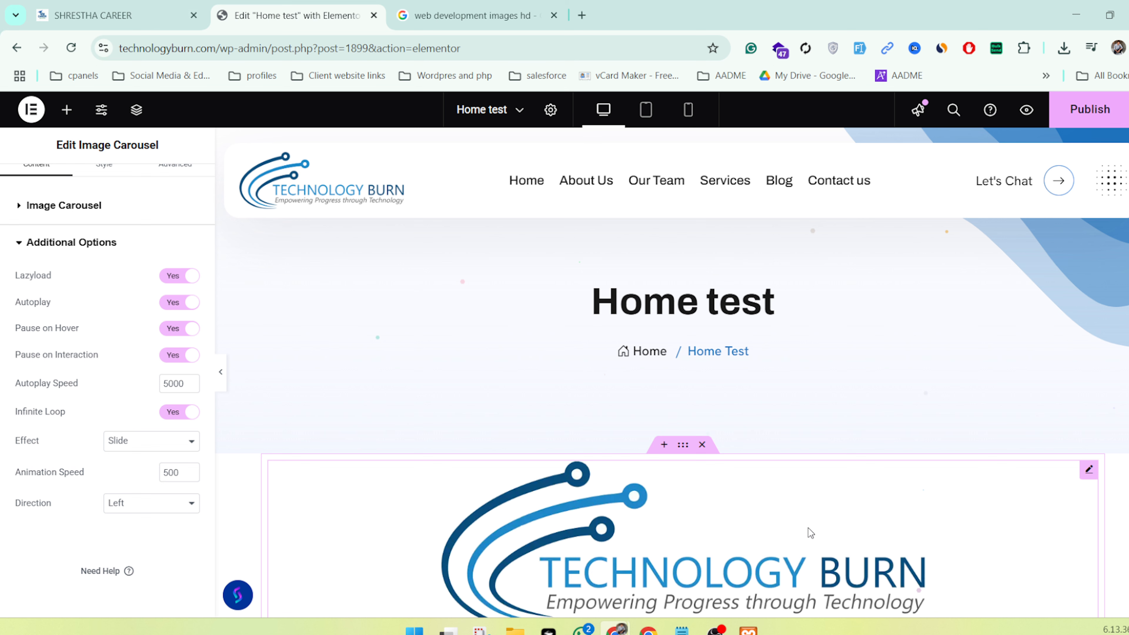
# Try the Fade effect on the carousel and return the effect to Slide
pyautogui.scroll(-1, 781, 538)
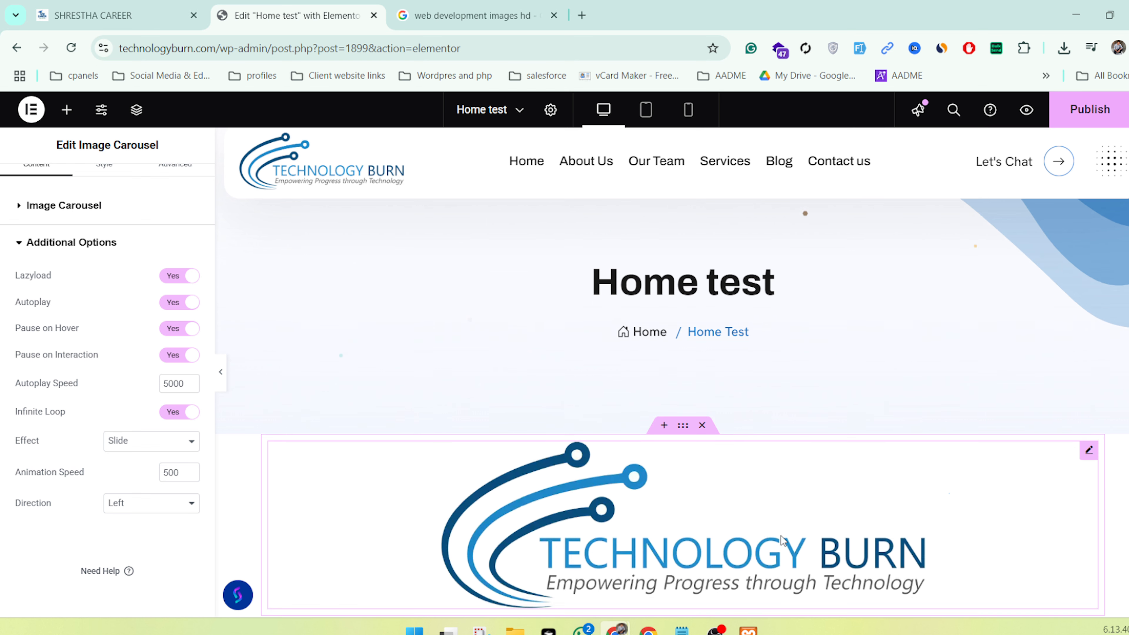
pyautogui.scroll(-4, 782, 540)
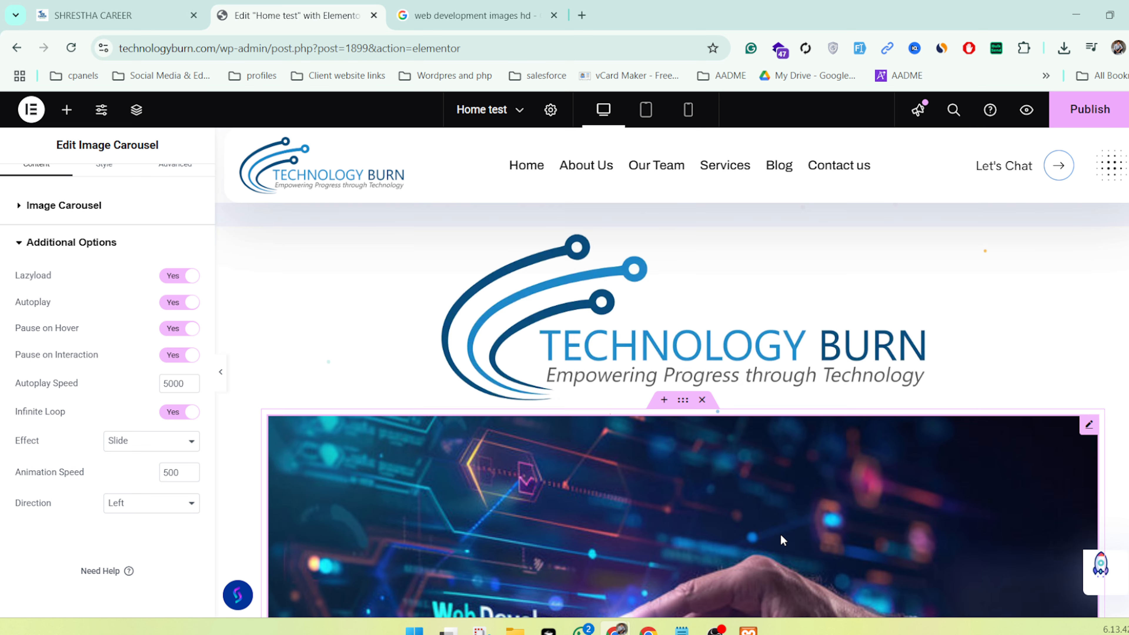
pyautogui.scroll(-4, 783, 539)
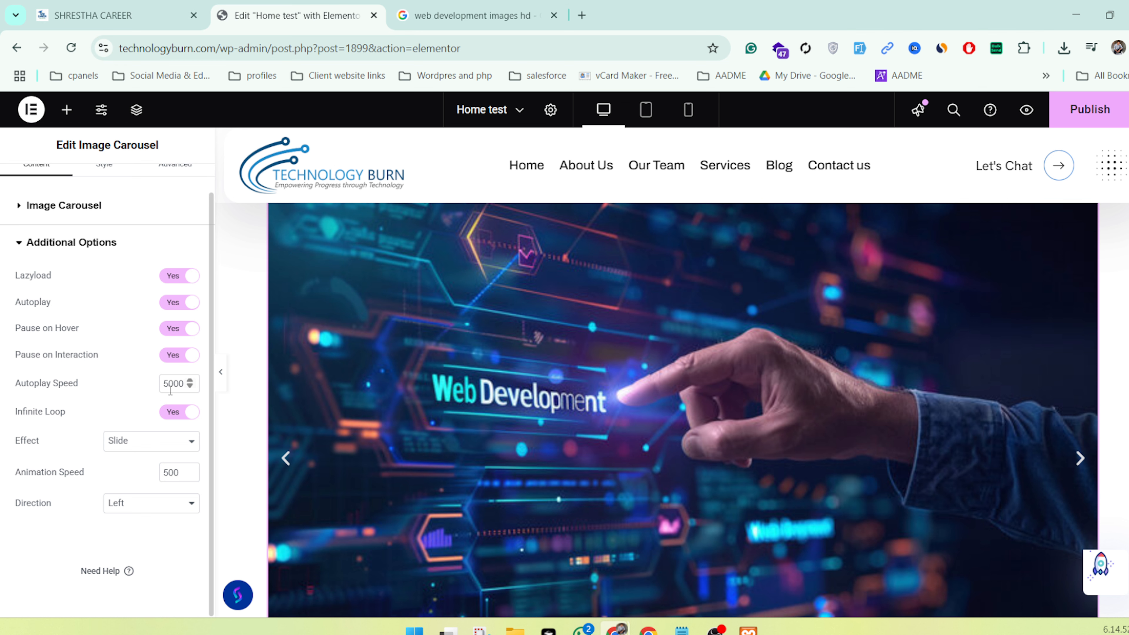
pyautogui.moveTo(170, 390); pyautogui.dragTo(164, 387)
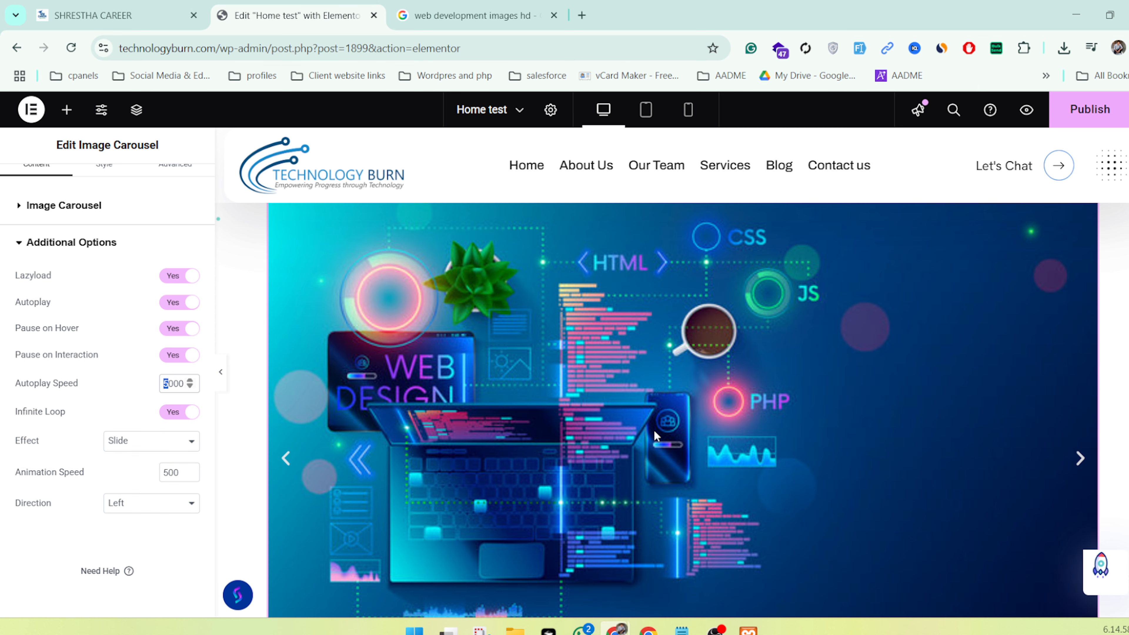
pyautogui.click(133, 440)
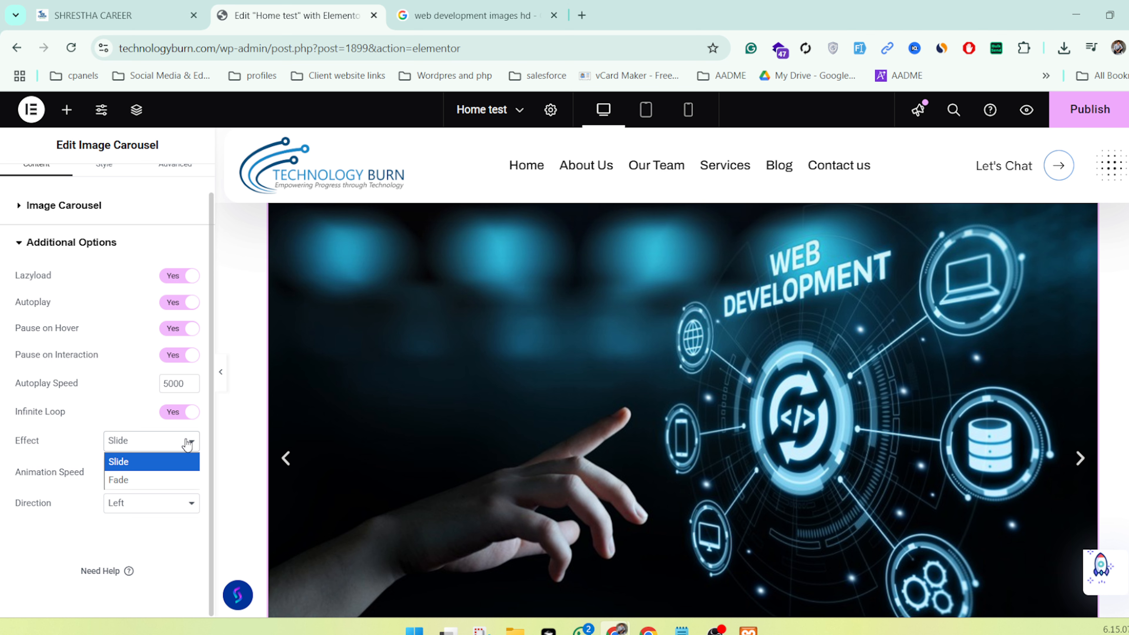
pyautogui.click(120, 482)
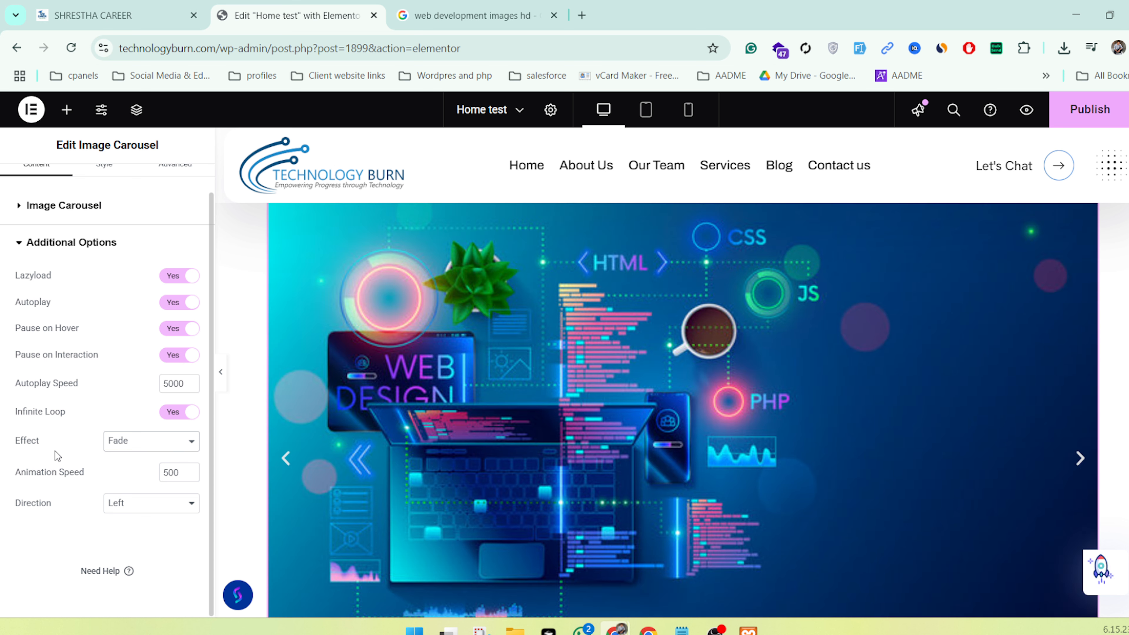
pyautogui.click(143, 442)
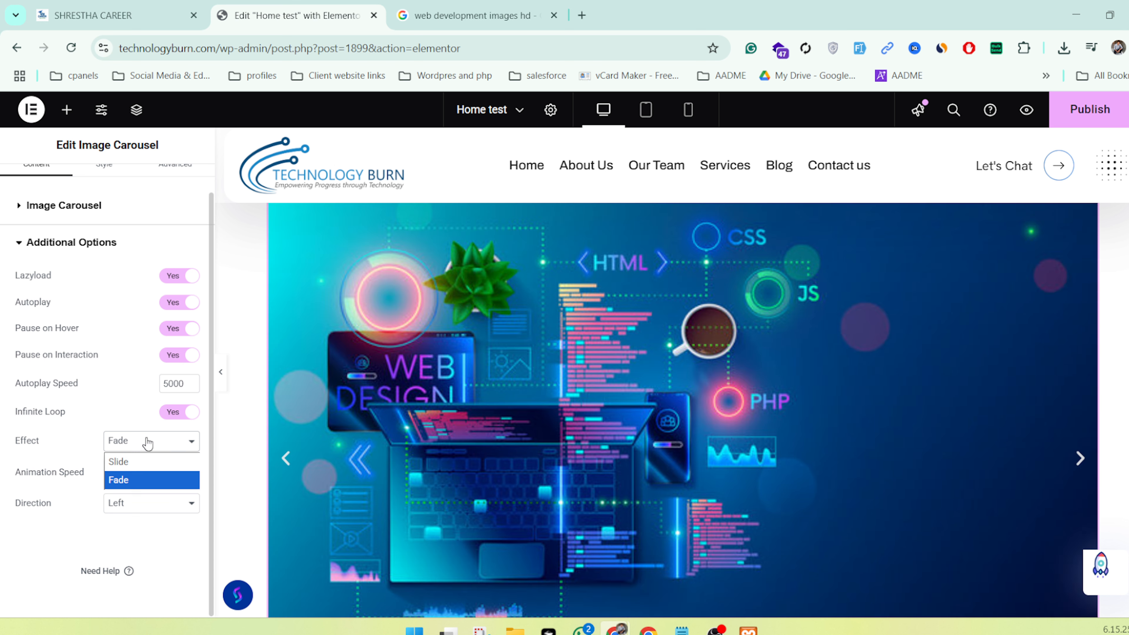
pyautogui.click(147, 462)
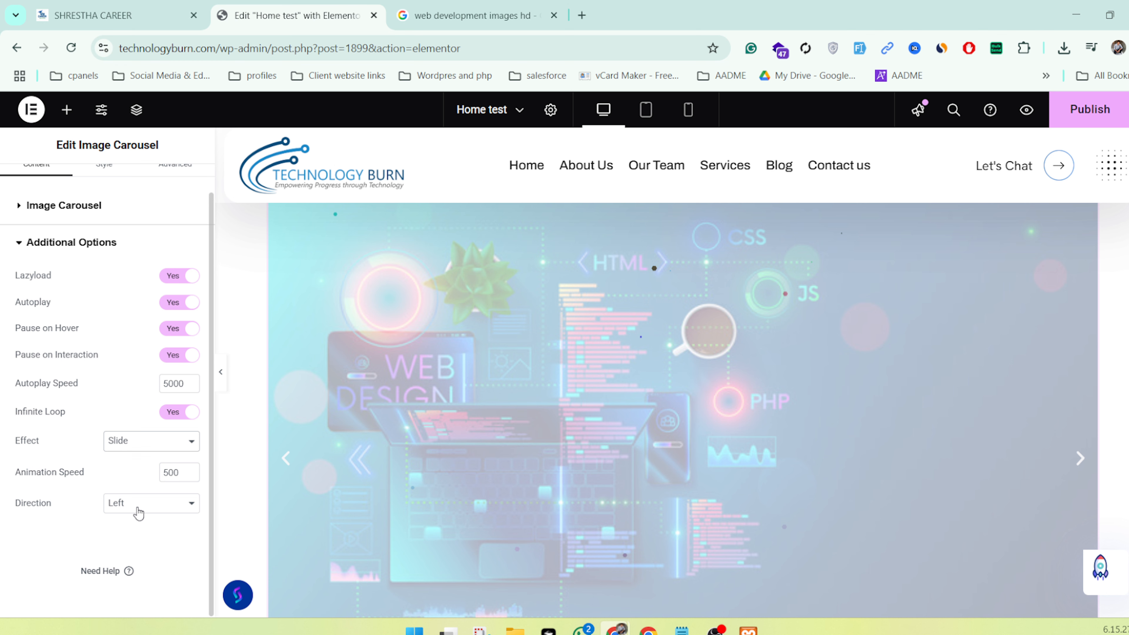
# Set the carousel's sliding direction to Right
pyautogui.click(139, 512)
pyautogui.click(123, 543)
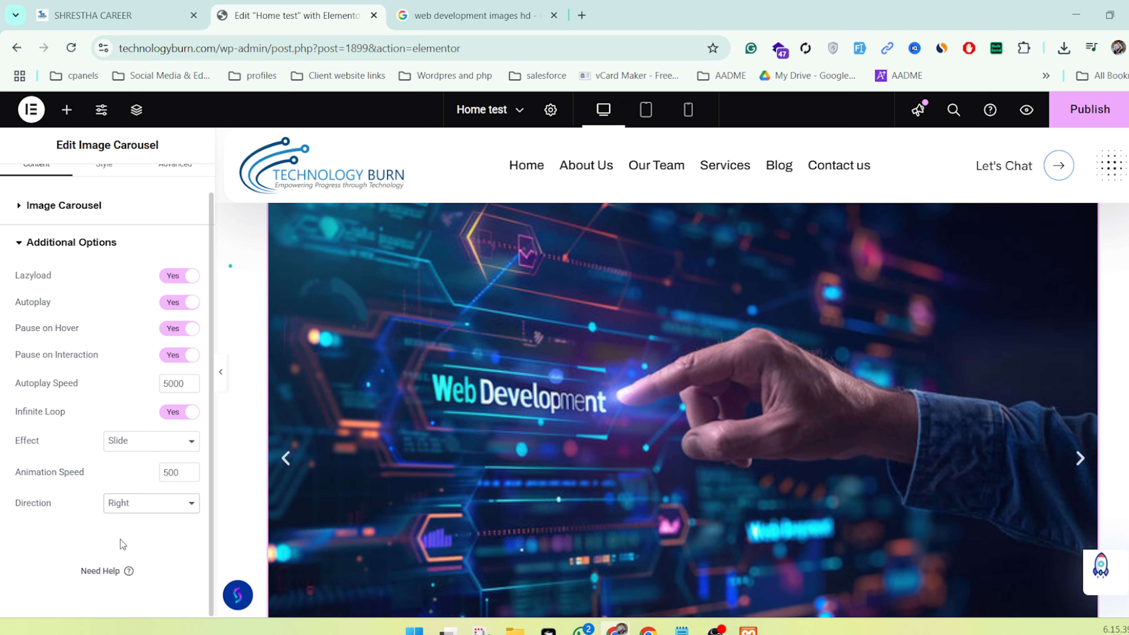
pyautogui.click(138, 506)
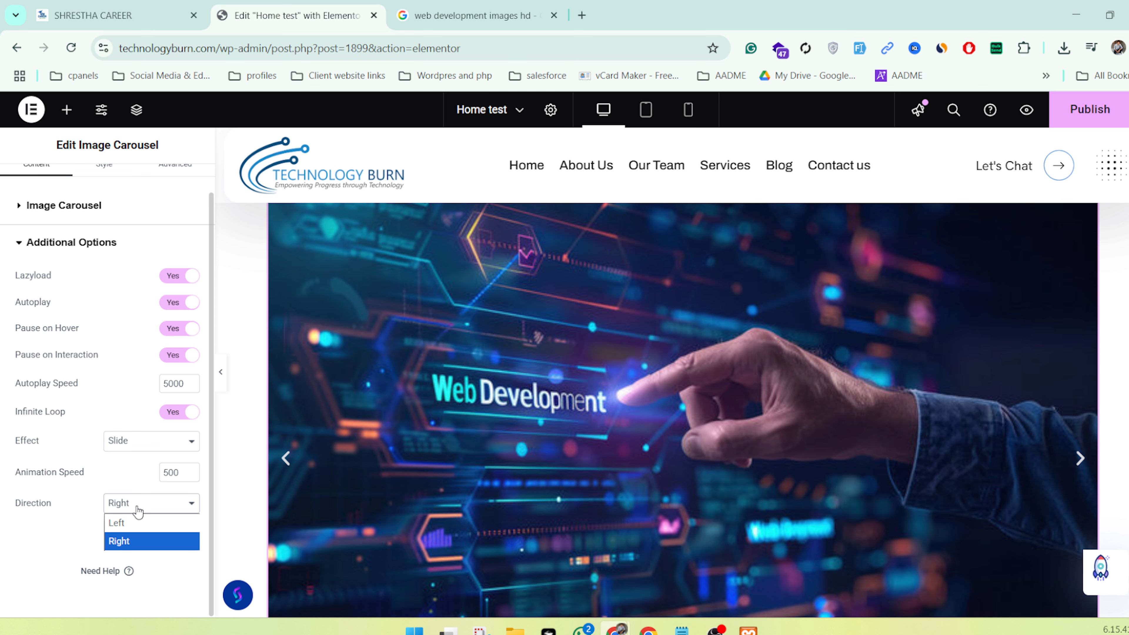
# Review the page from the Home test heading to the carousel's dots with the editing panel hidden, and bring the carousel's settings back
pyautogui.click(220, 372)
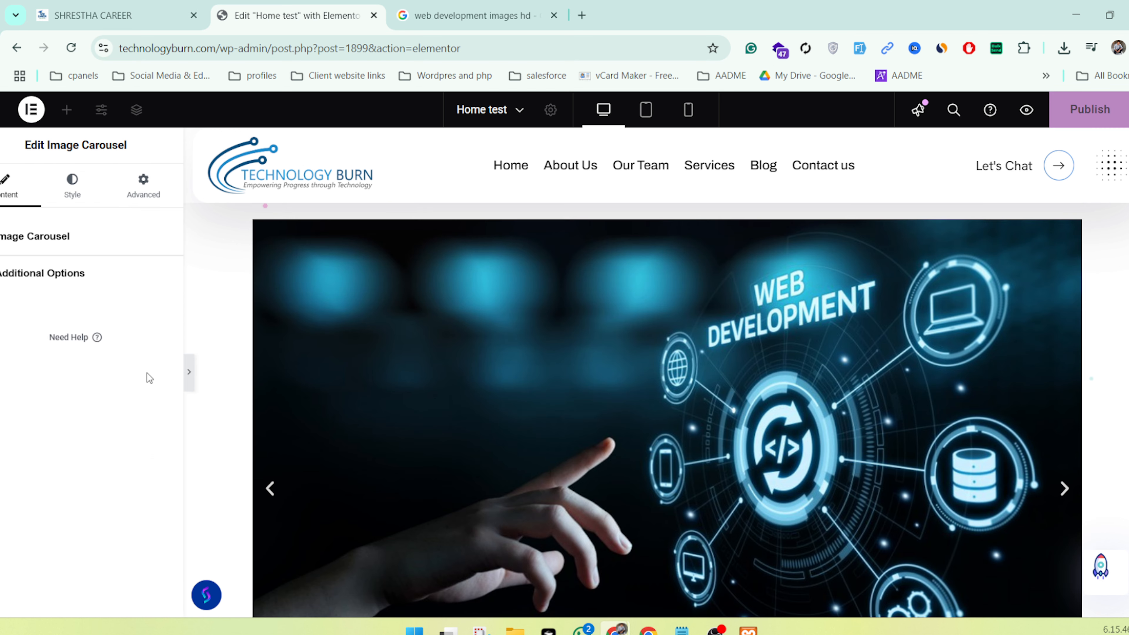
pyautogui.scroll(-4, 628, 422)
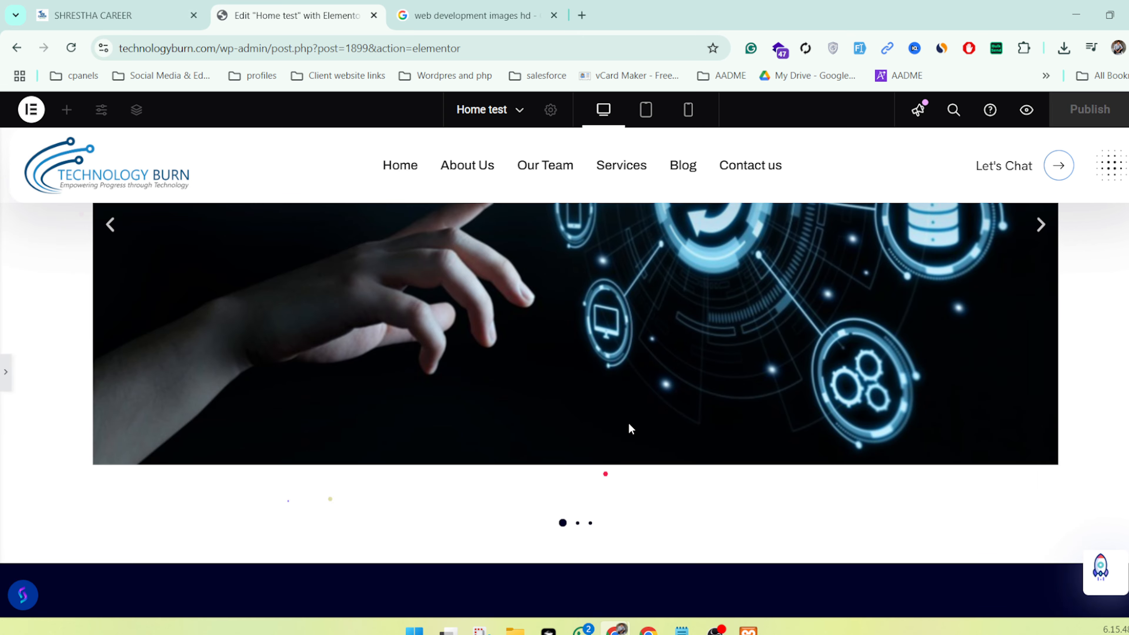
pyautogui.scroll(4, 628, 422)
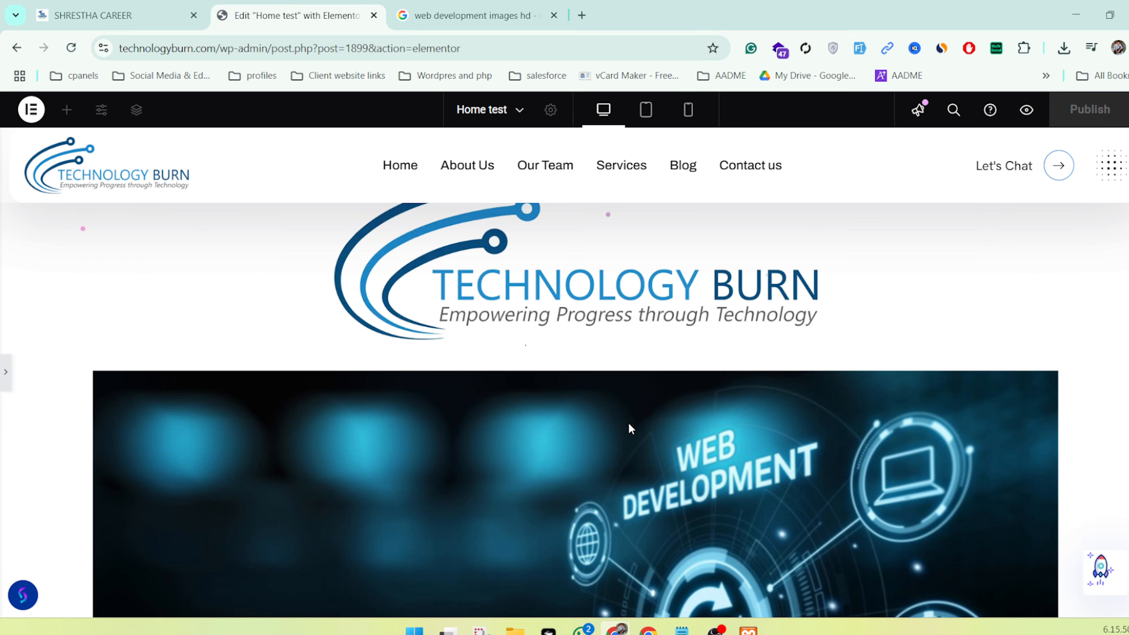
pyautogui.scroll(3, 628, 423)
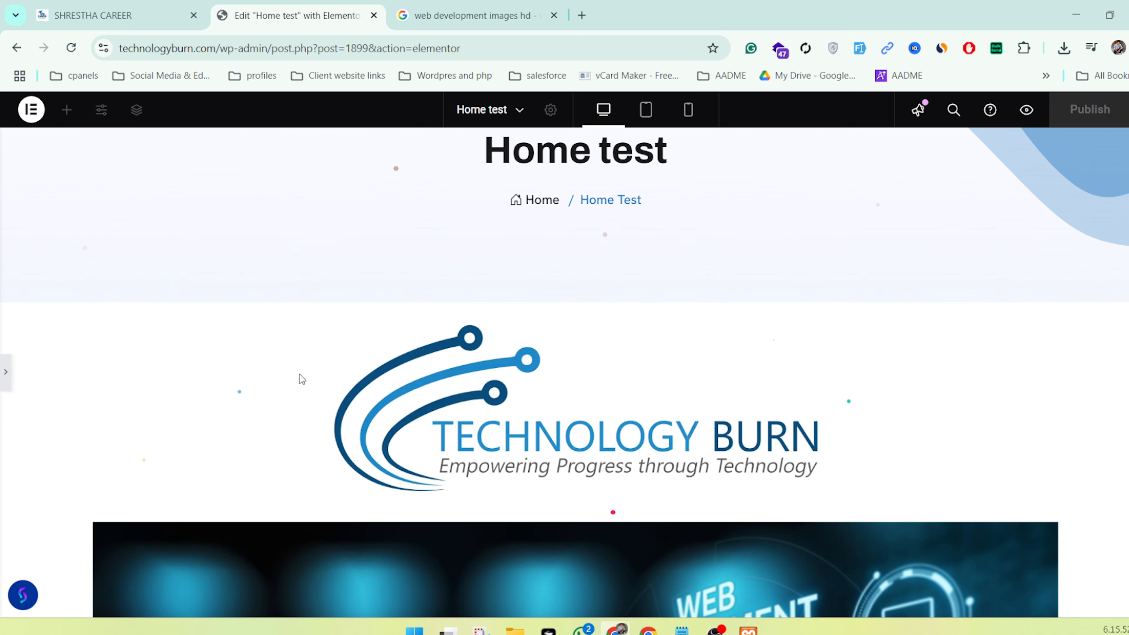
pyautogui.scroll(-5, 501, 381)
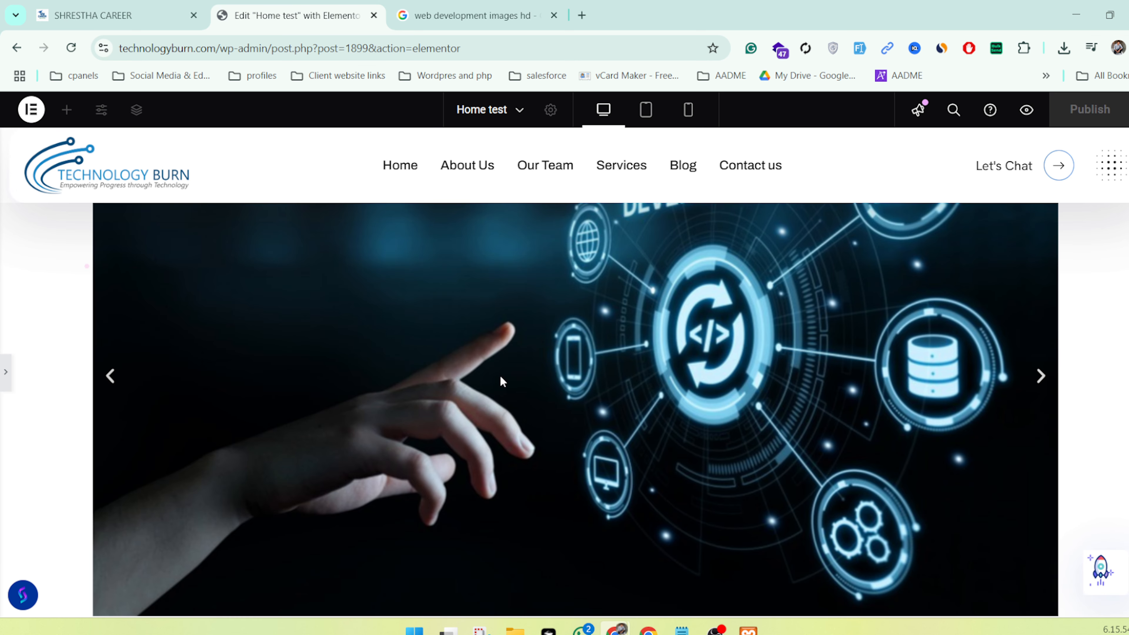
pyautogui.scroll(-3, 499, 374)
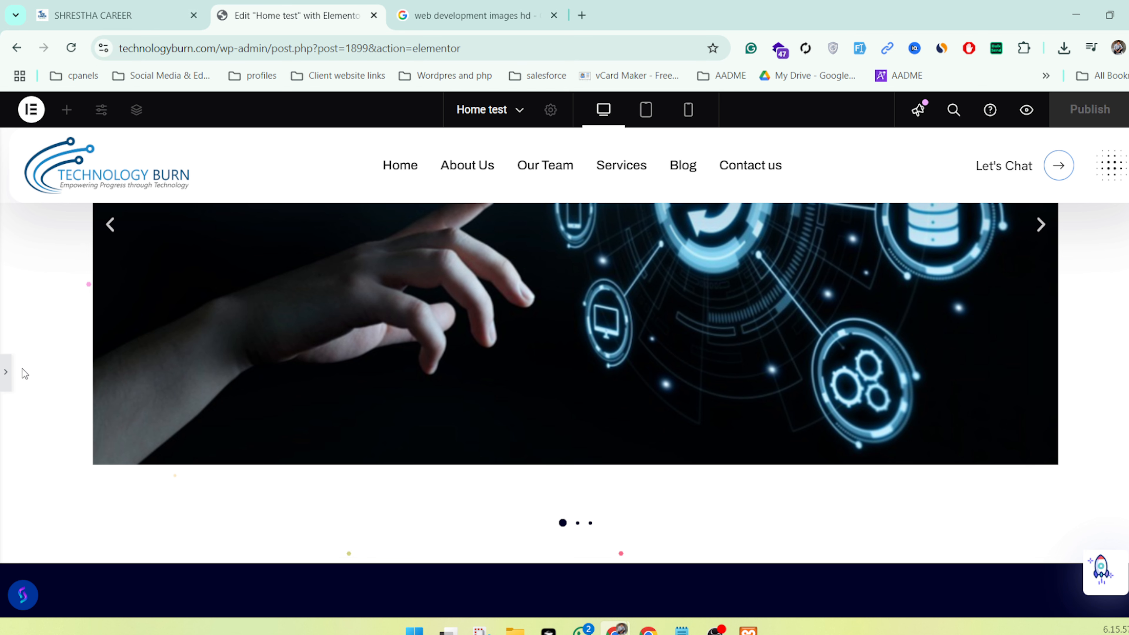
pyautogui.scroll(2, 47, 386)
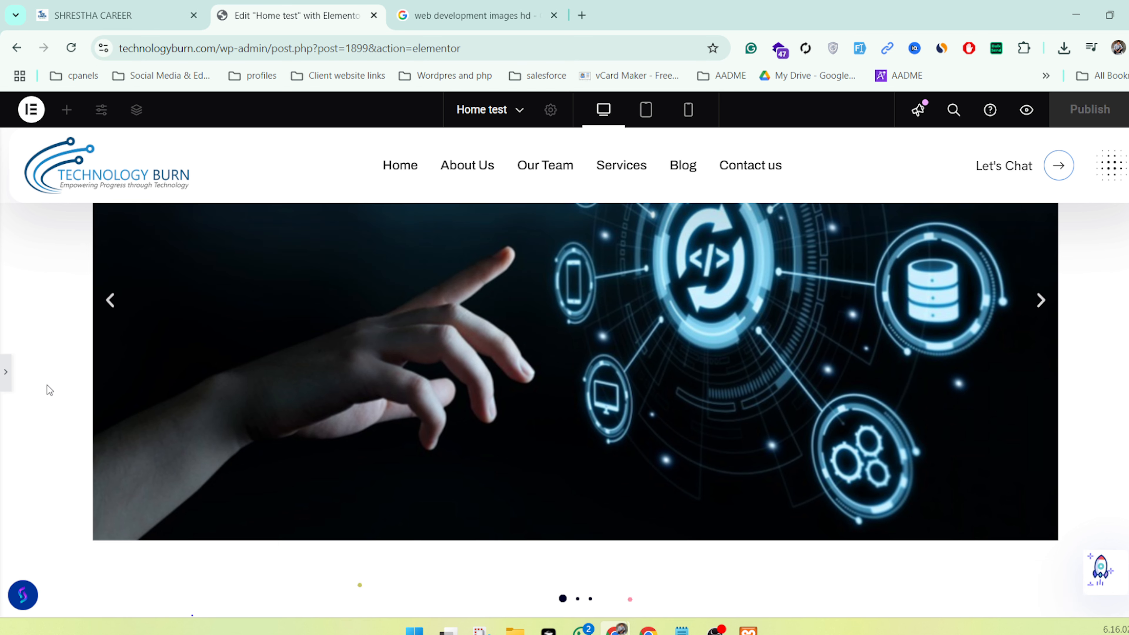
pyautogui.click(778, 340)
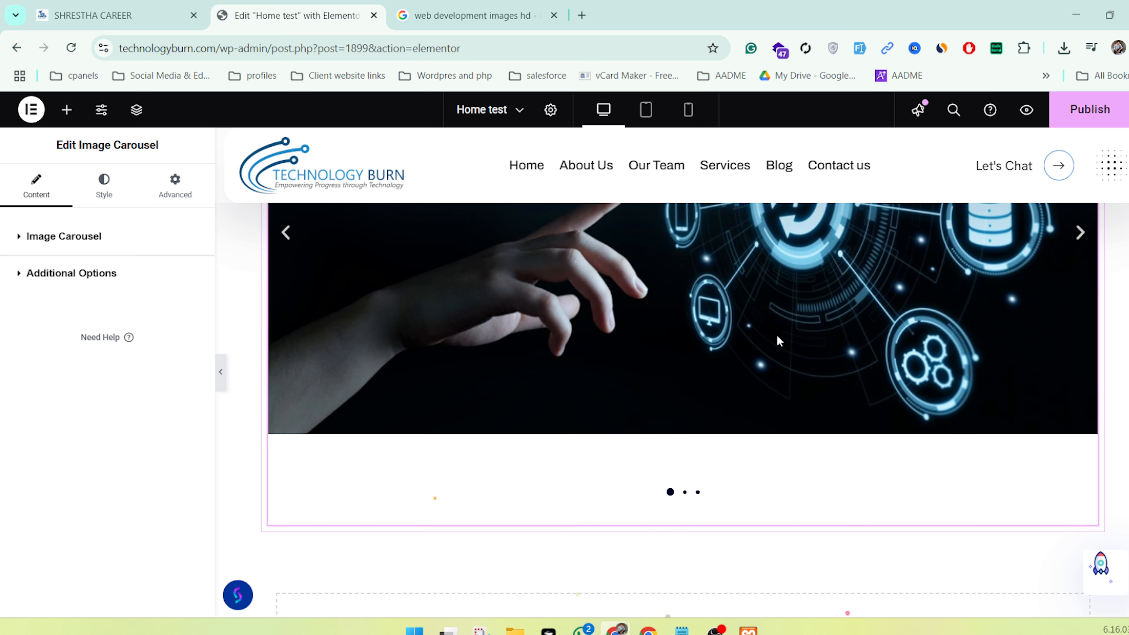
# Check the layout and content width settings of the carousel's container, and return to the carousel's own settings
pyautogui.scroll(4, 778, 340)
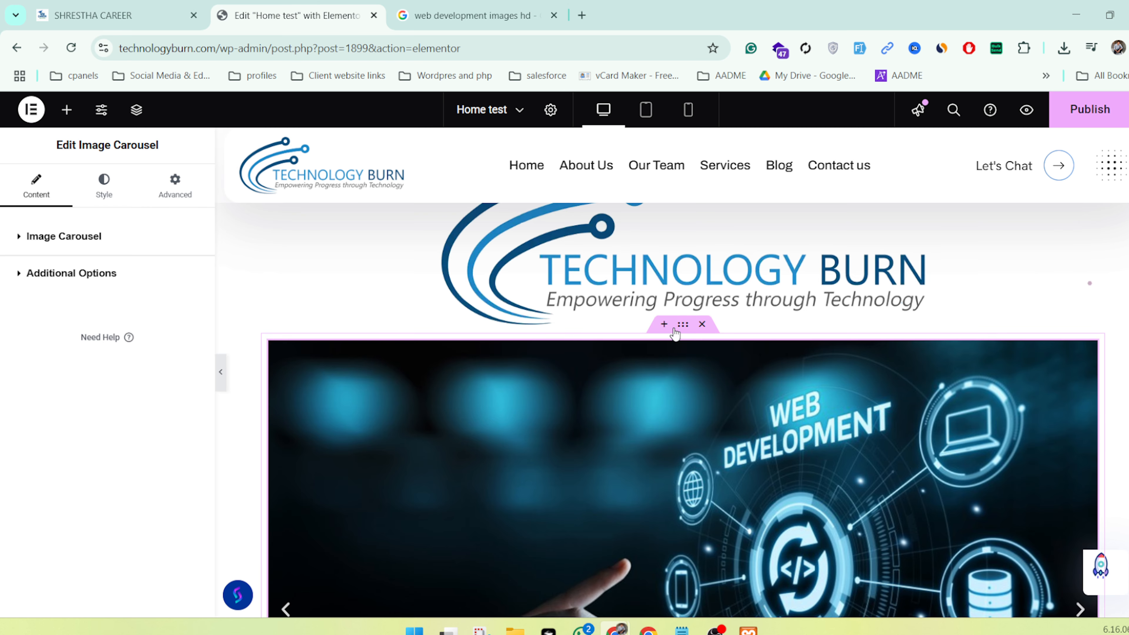
pyautogui.click(674, 330)
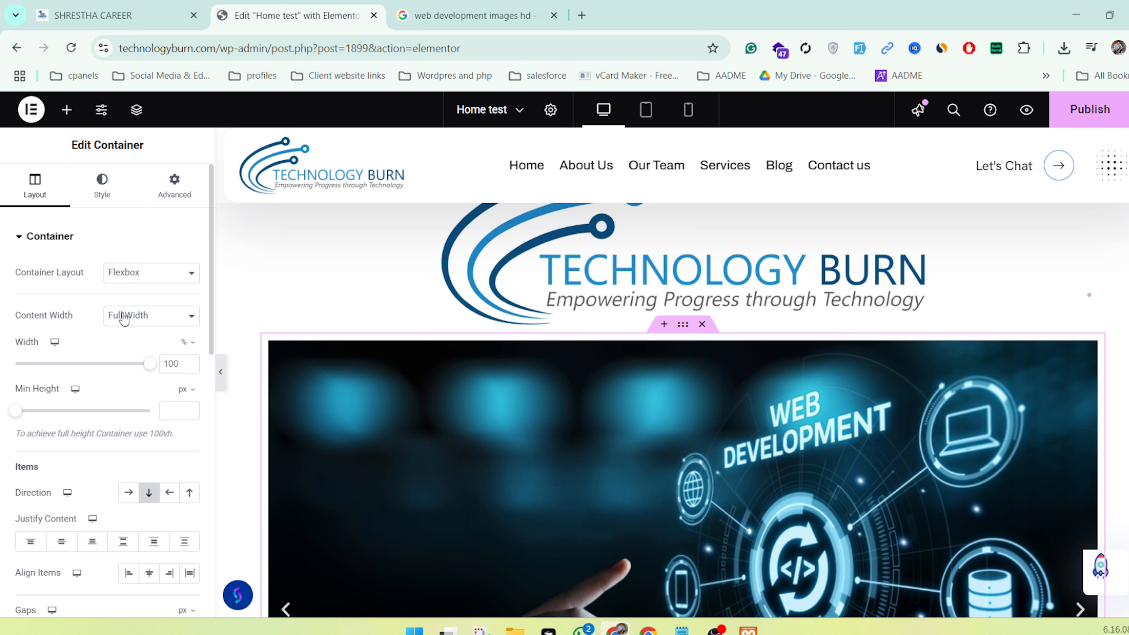
pyautogui.click(574, 483)
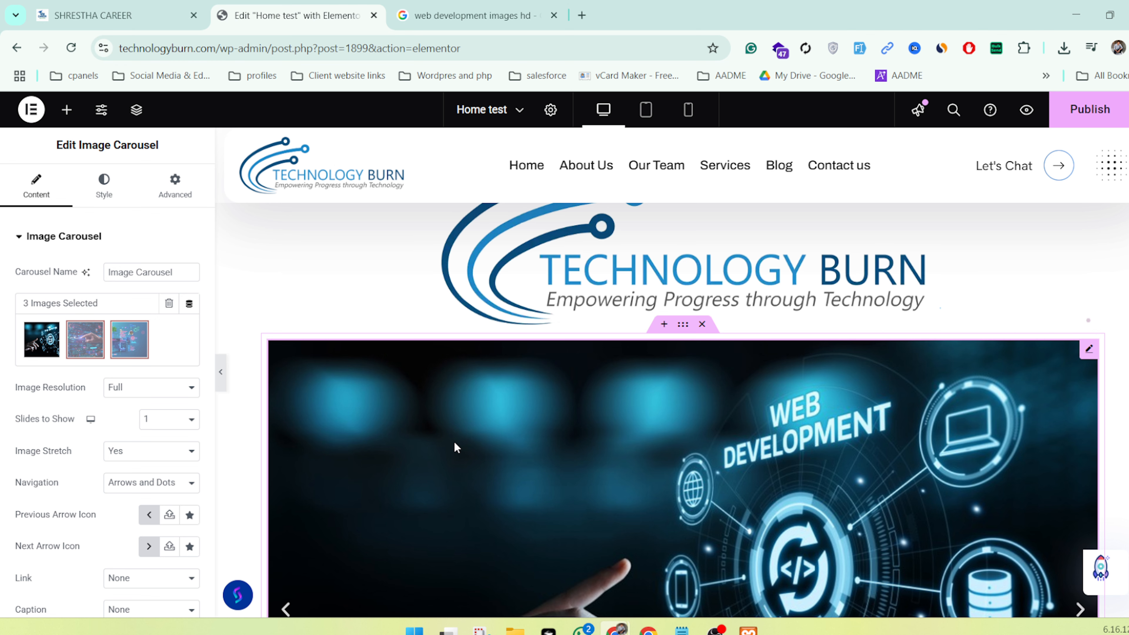
pyautogui.scroll(-2, 453, 440)
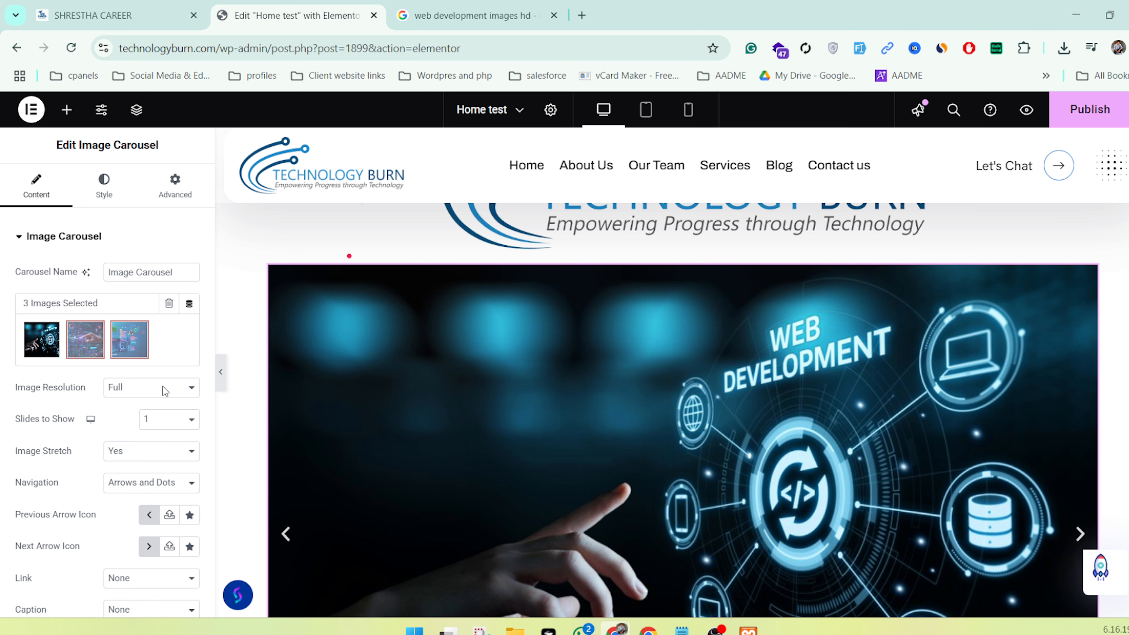
# Style the carousel's navigation arrows with a size of 14 px and a red colour
pyautogui.click(104, 186)
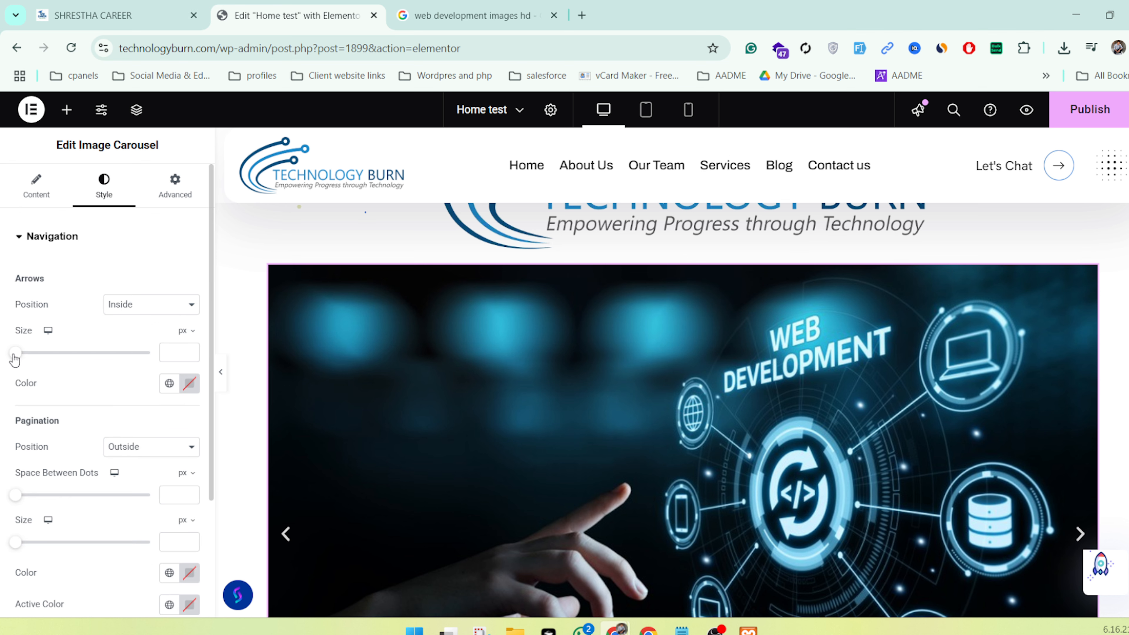
pyautogui.moveTo(14, 354); pyautogui.dragTo(69, 352)
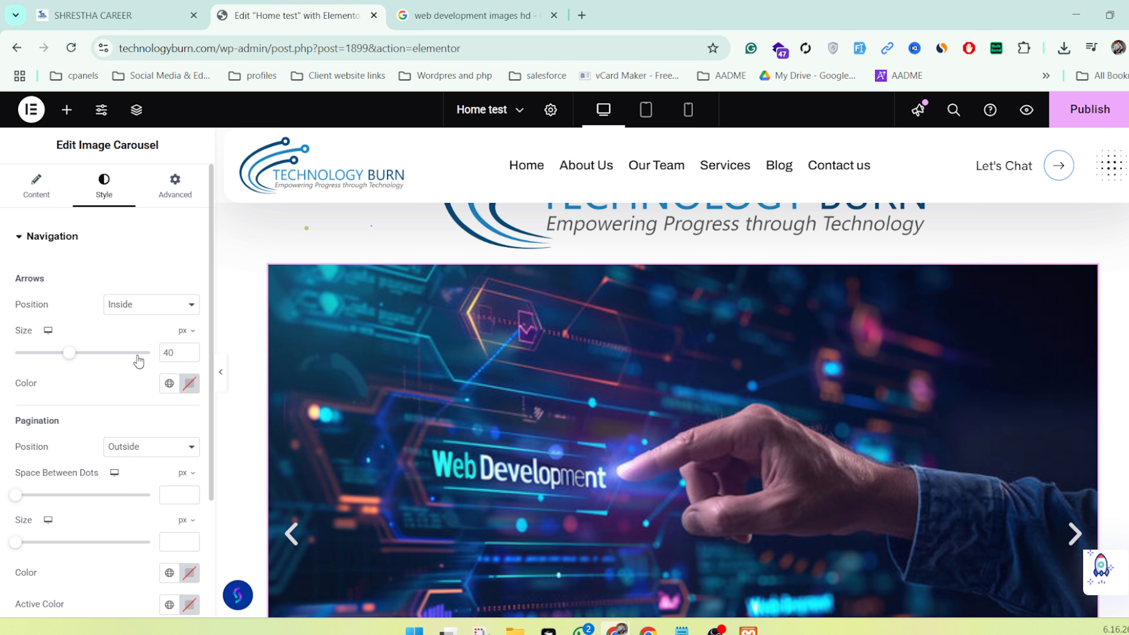
pyautogui.moveTo(138, 354); pyautogui.dragTo(147, 354)
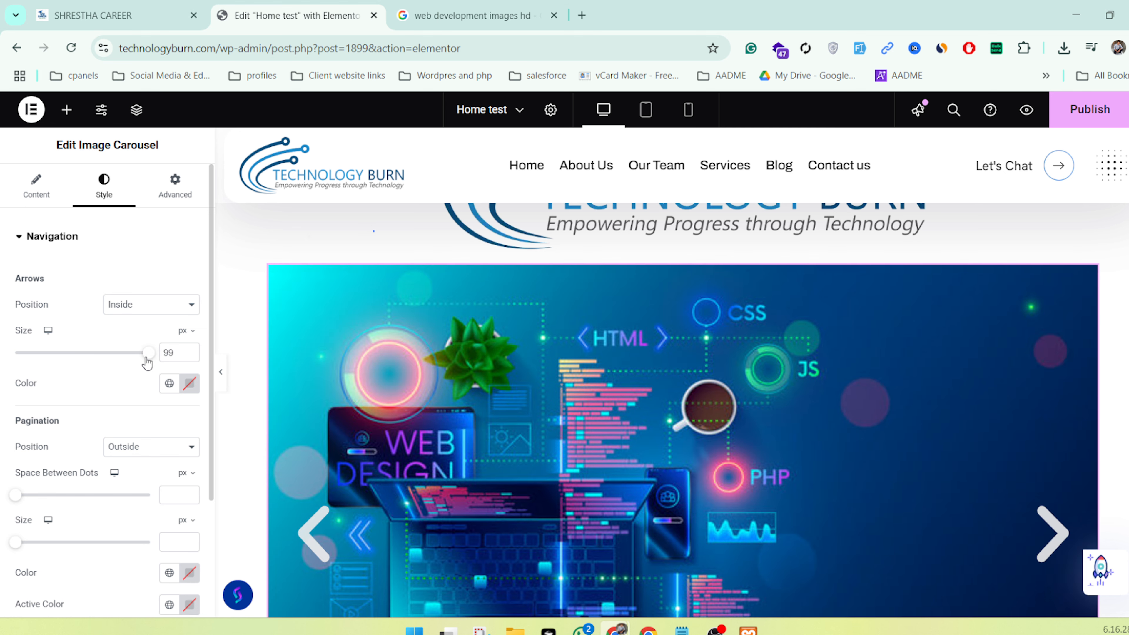
pyautogui.moveTo(147, 353); pyautogui.dragTo(34, 352)
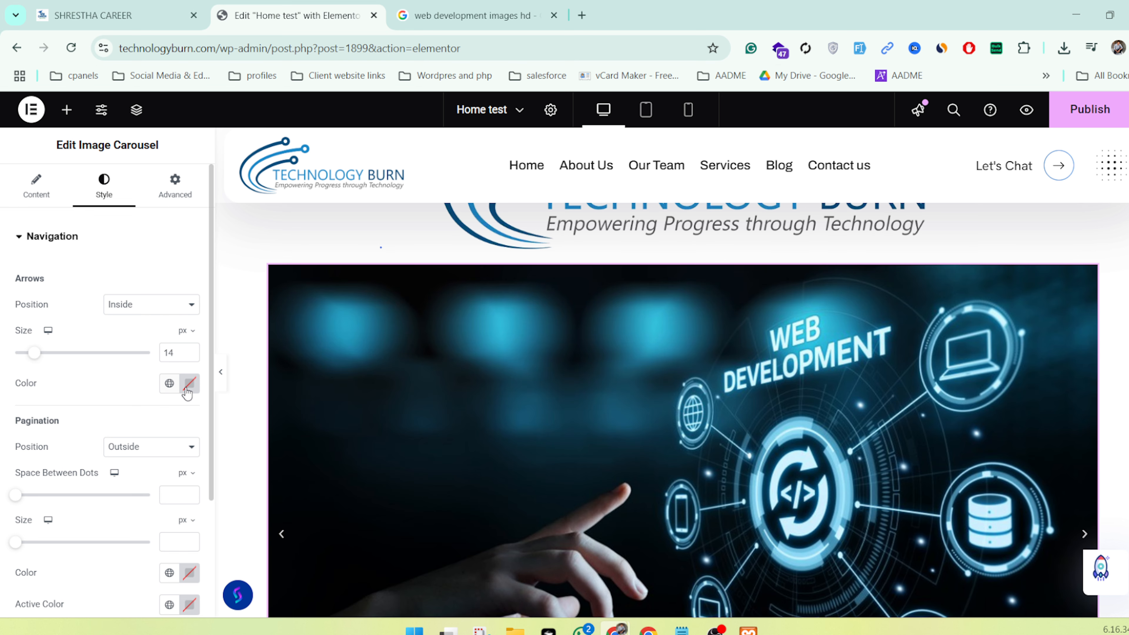
pyautogui.click(186, 387)
pyautogui.click(276, 189)
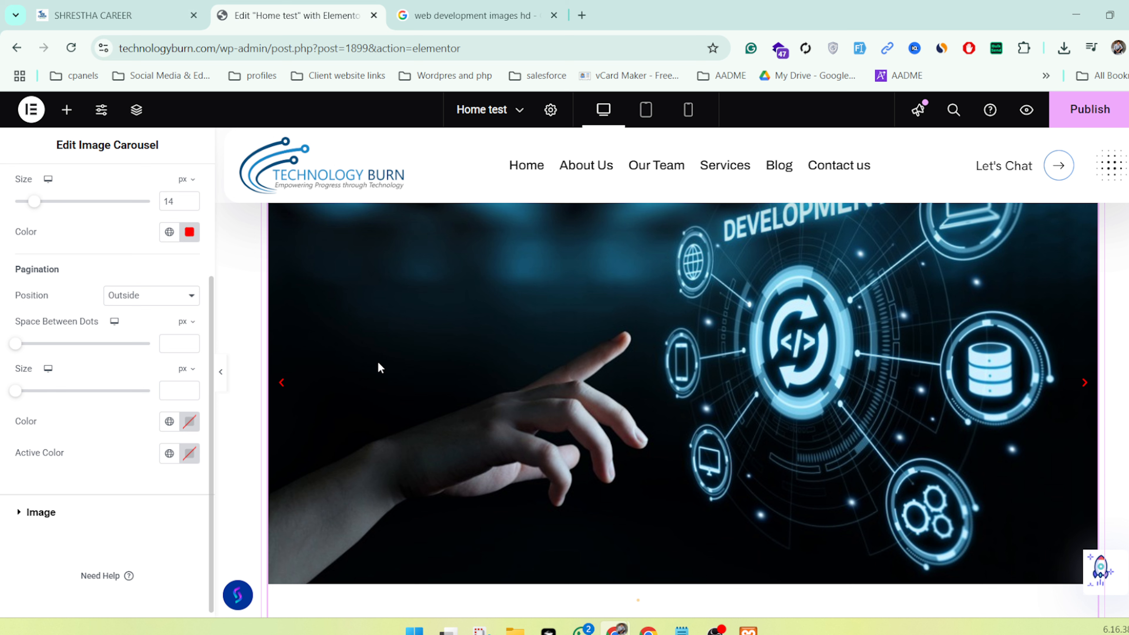
# Try the carousel's pagination dots in the Inside position and return them to Outside
pyautogui.click(117, 297)
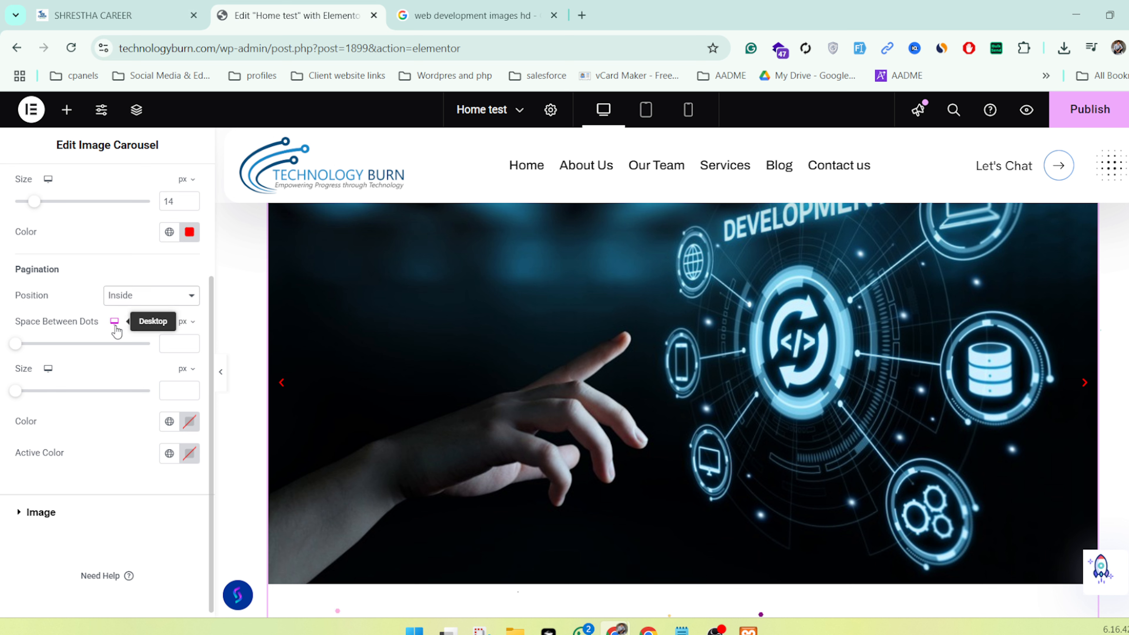
pyautogui.click(113, 321)
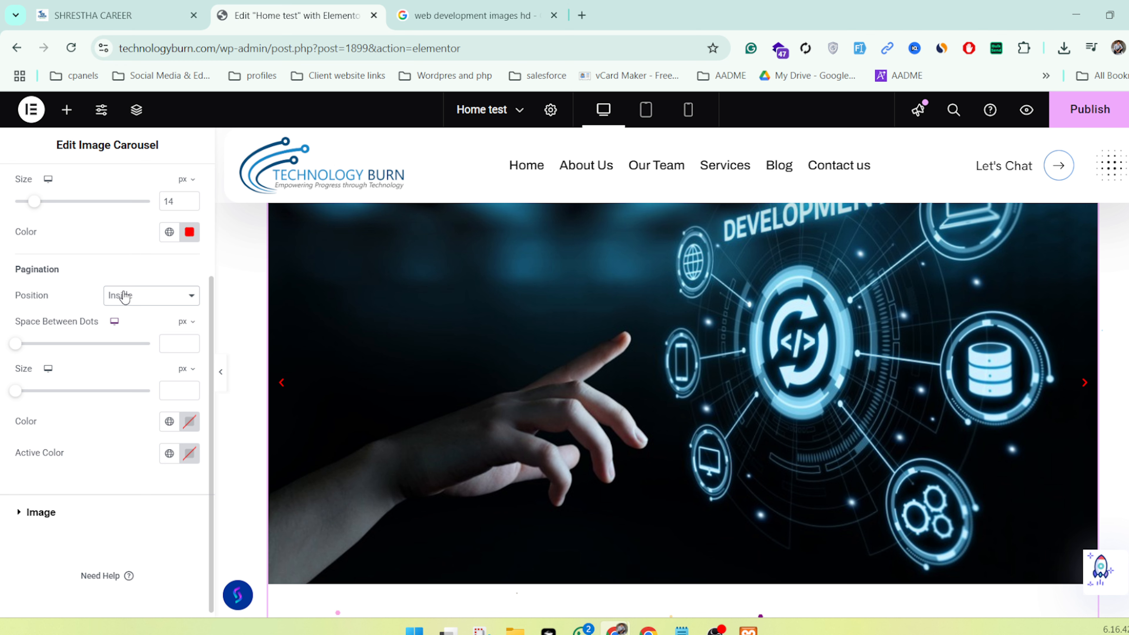
pyautogui.click(125, 297)
pyautogui.click(125, 313)
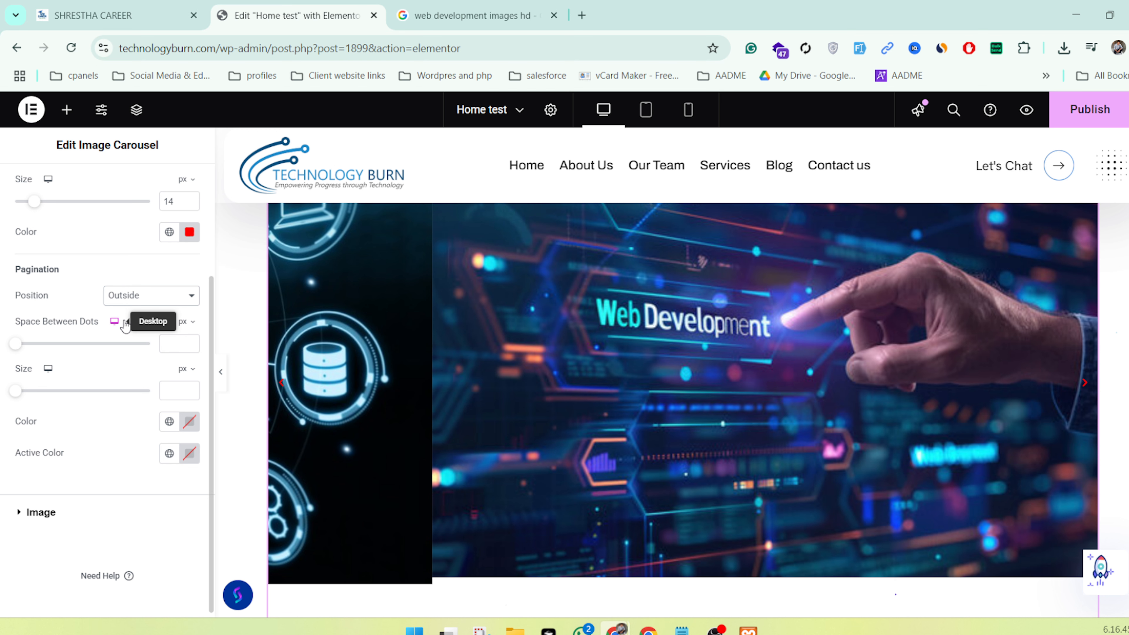
# Examine the carousel's image border type and border radius options, and review the page down to the empty area below the carousel
pyautogui.click(41, 512)
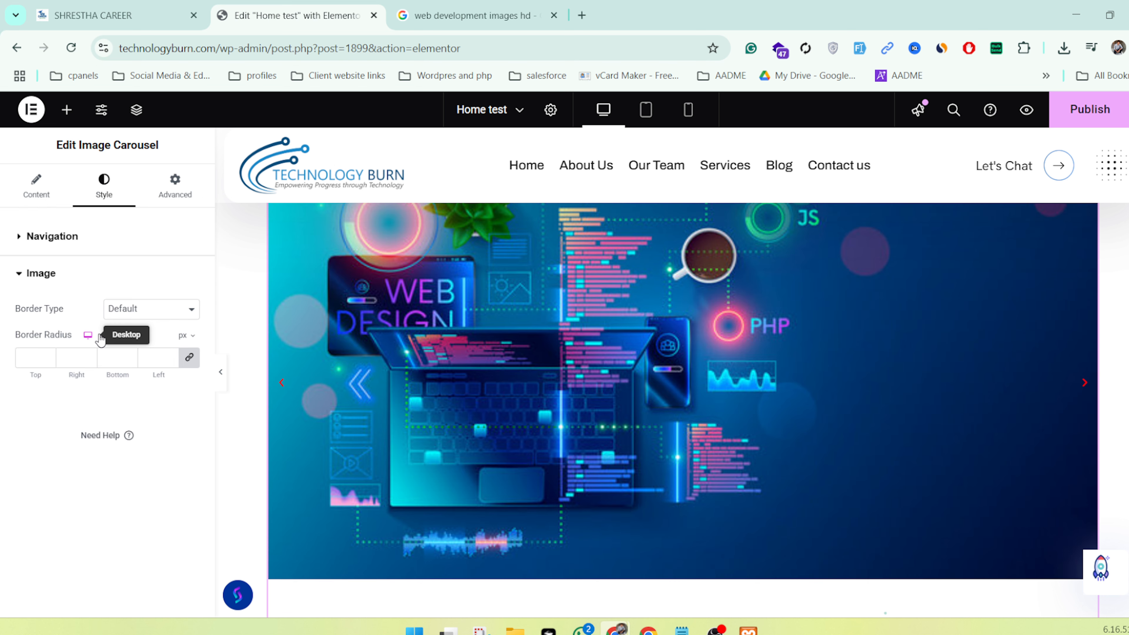
pyautogui.click(128, 309)
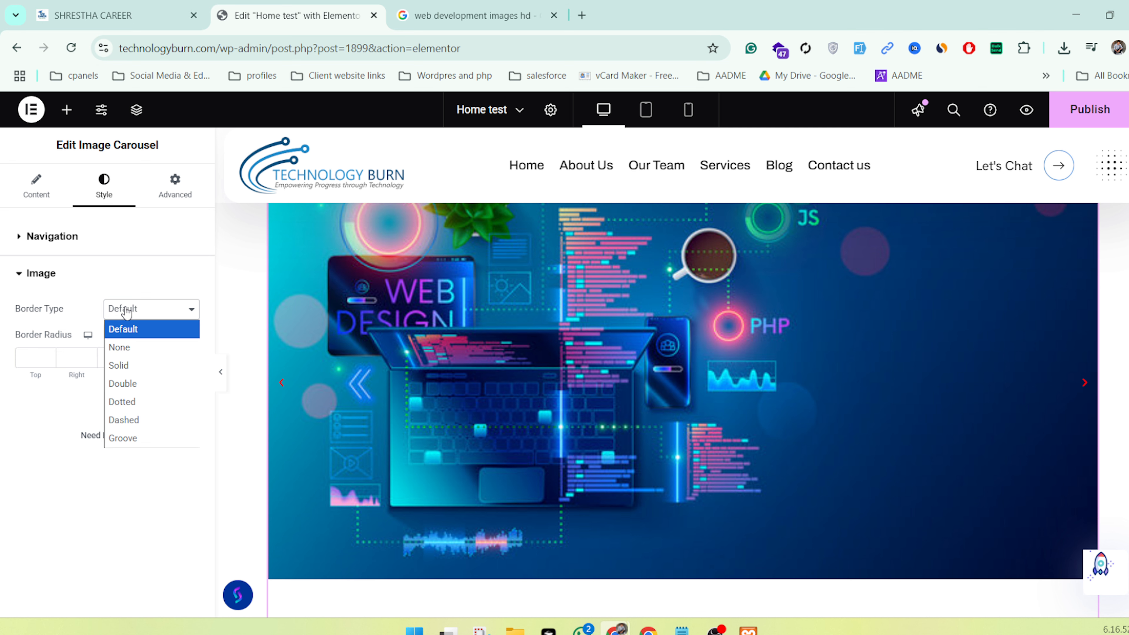
pyautogui.click(29, 363)
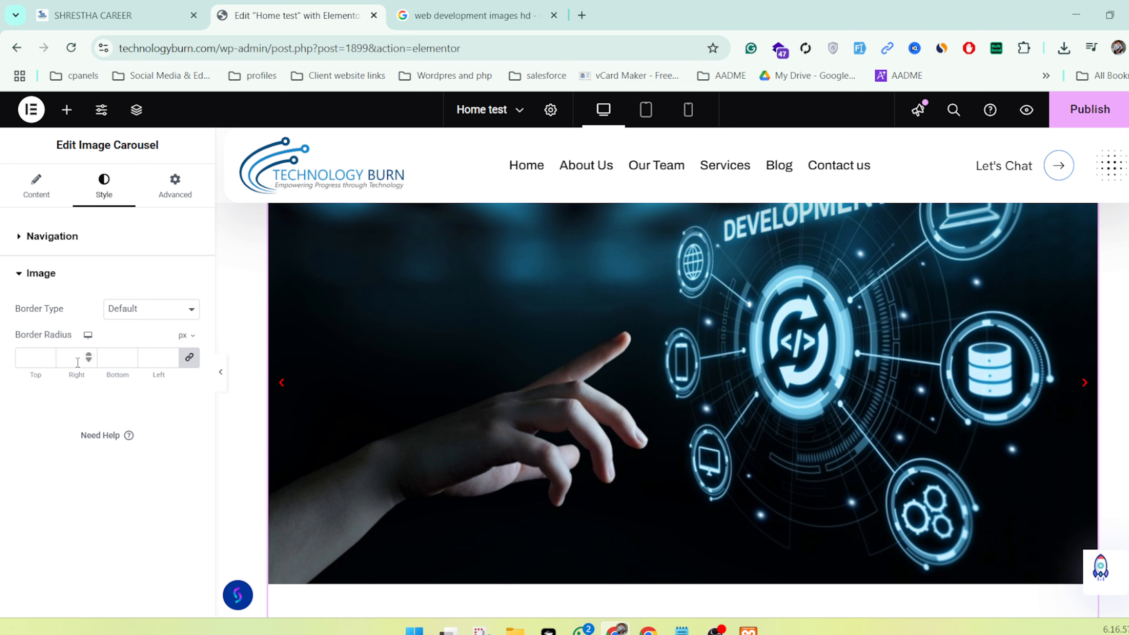
pyautogui.scroll(5, 634, 359)
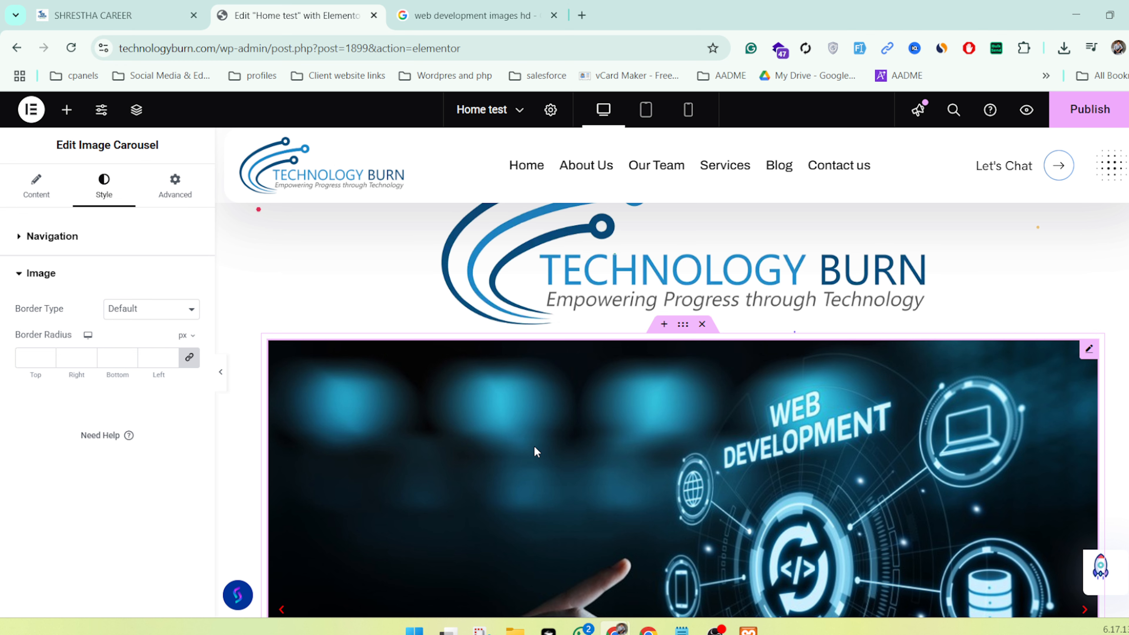
pyautogui.scroll(-5, 534, 446)
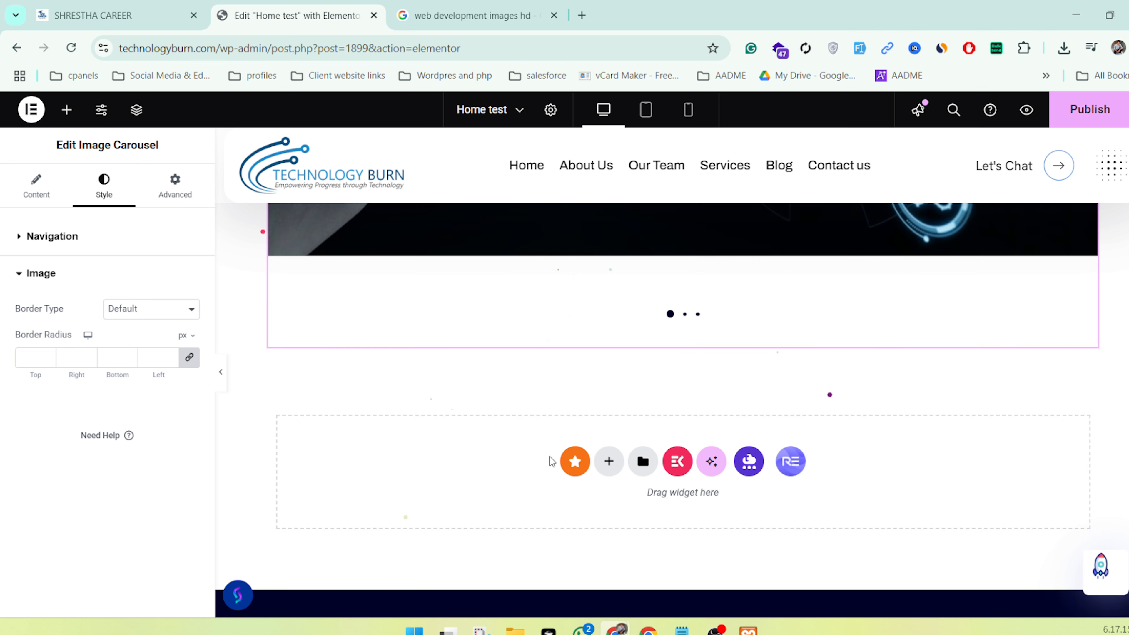
# Insert a new container with two equal columns below the image carousel
pyautogui.click(608, 461)
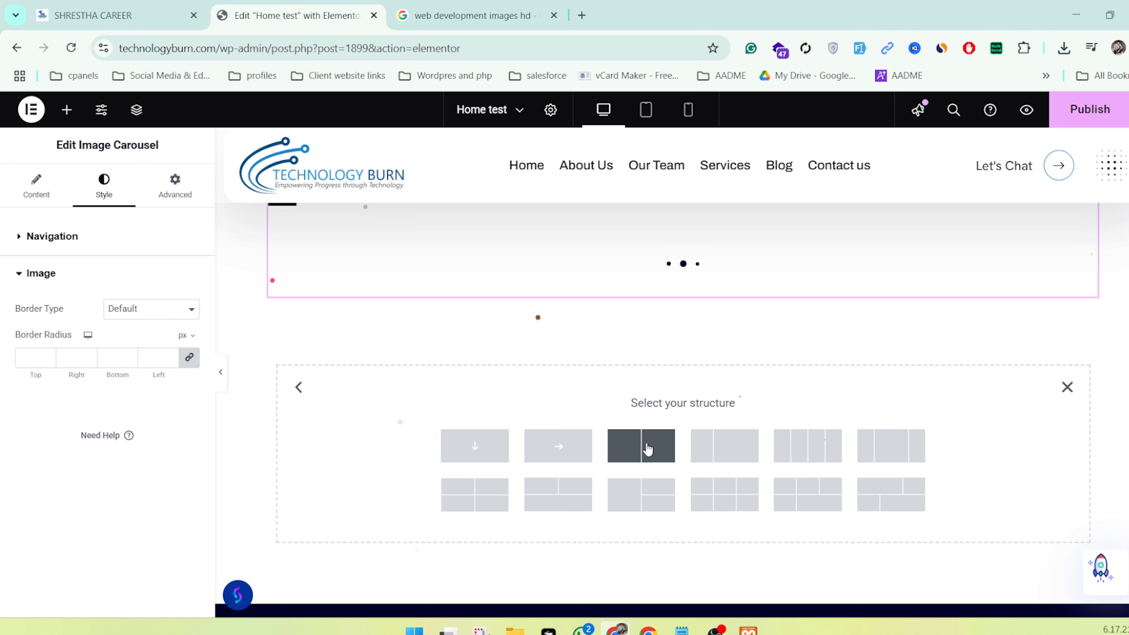
pyautogui.scroll(5, 668, 258)
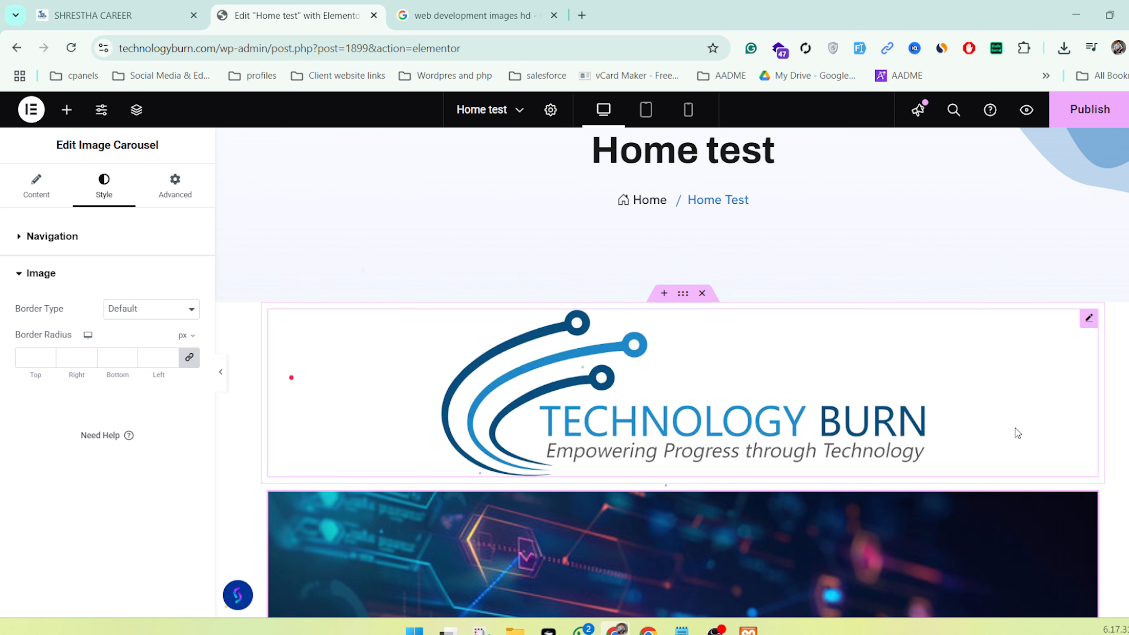
pyautogui.scroll(-2, 1015, 427)
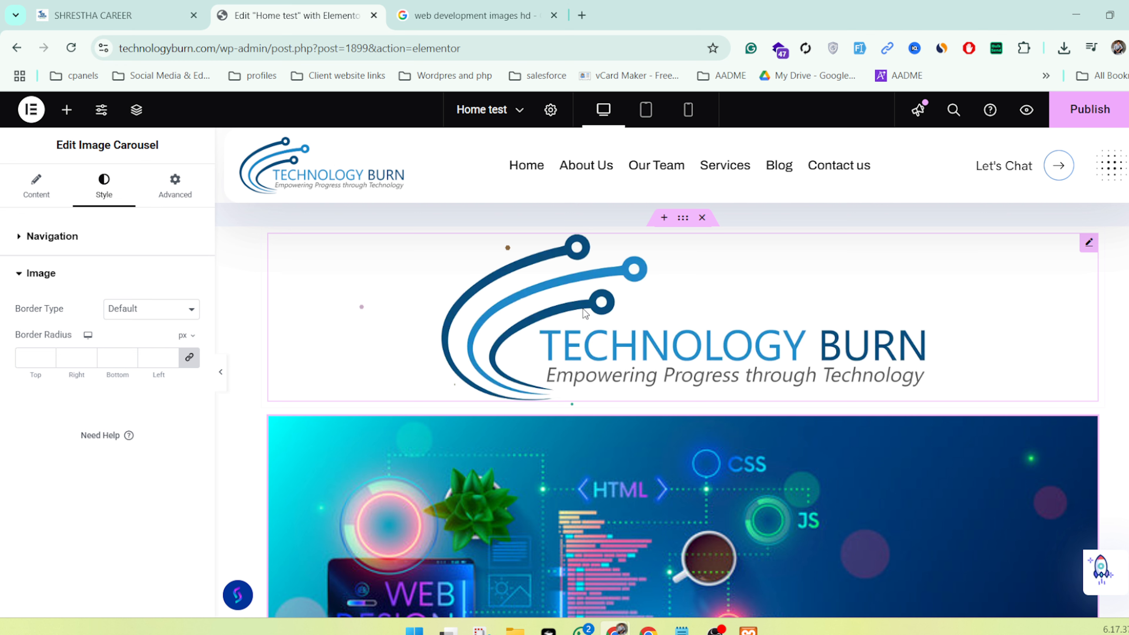
pyautogui.scroll(-5, 464, 415)
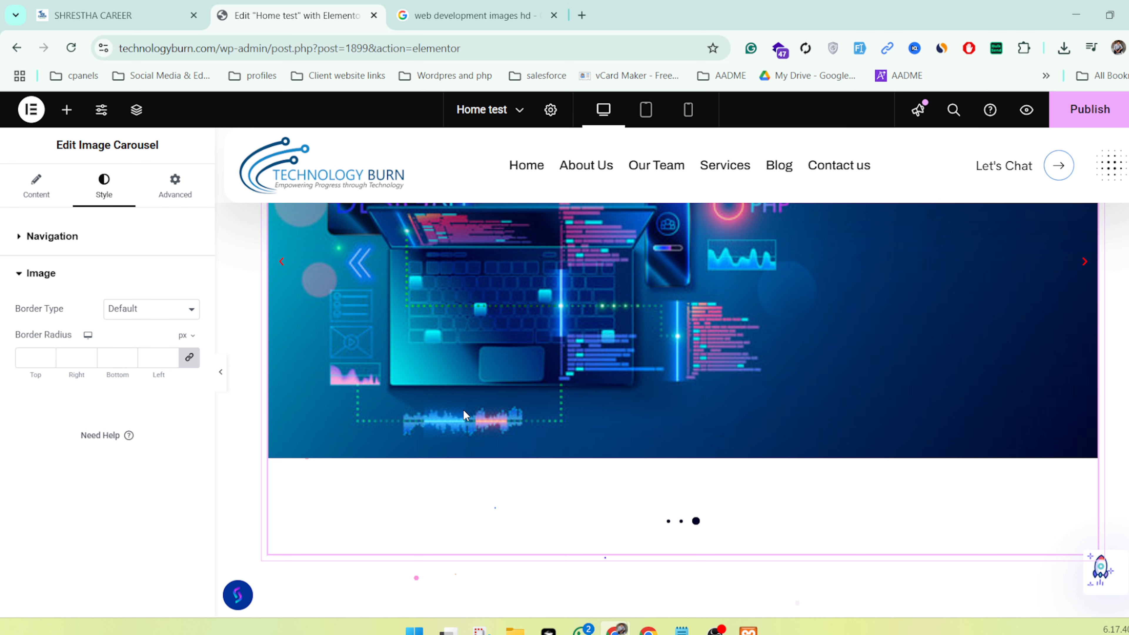
pyautogui.scroll(-5, 463, 415)
pyautogui.click(592, 442)
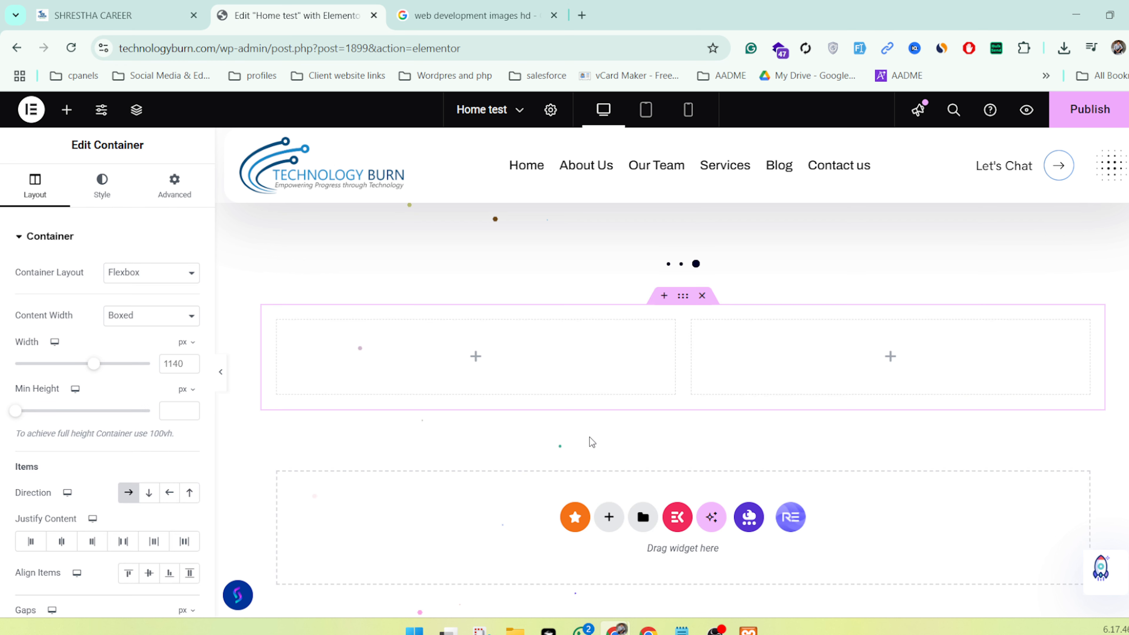
# Add an Image widget to the new container's first column, and a Heading with a Text Editor below it in the second
pyautogui.click(476, 356)
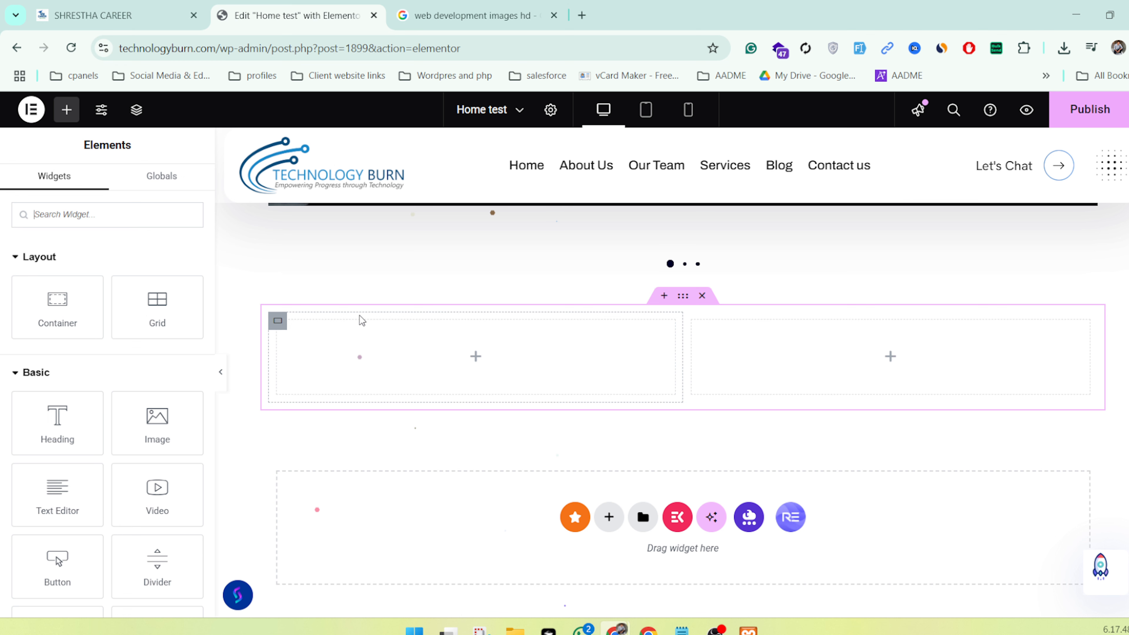
pyautogui.moveTo(157, 423); pyautogui.dragTo(474, 355)
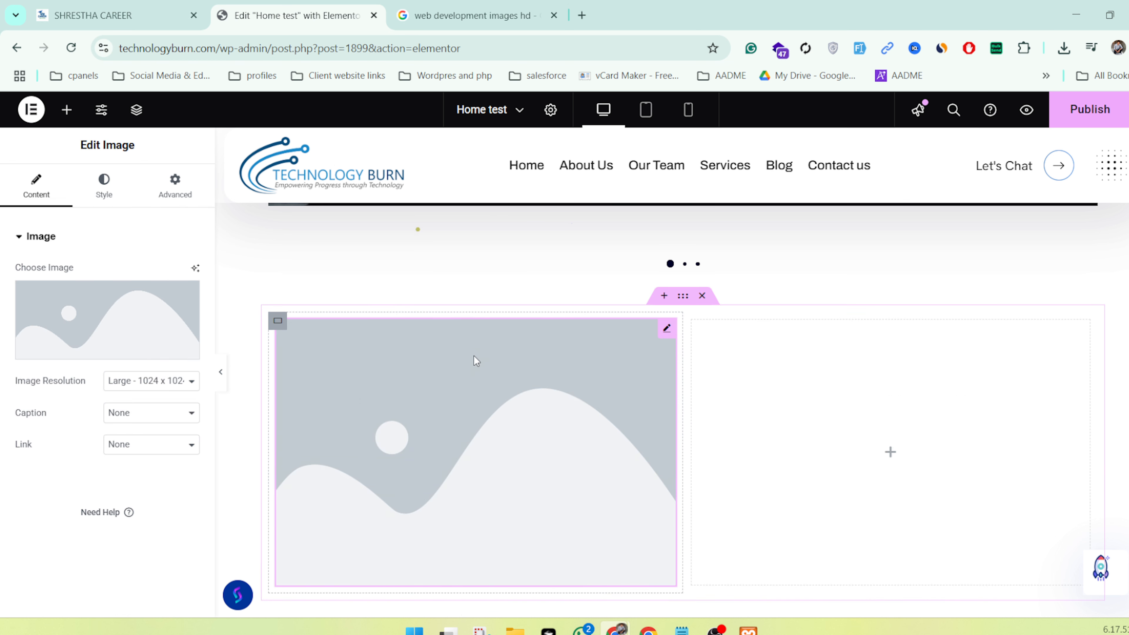
pyautogui.click(67, 110)
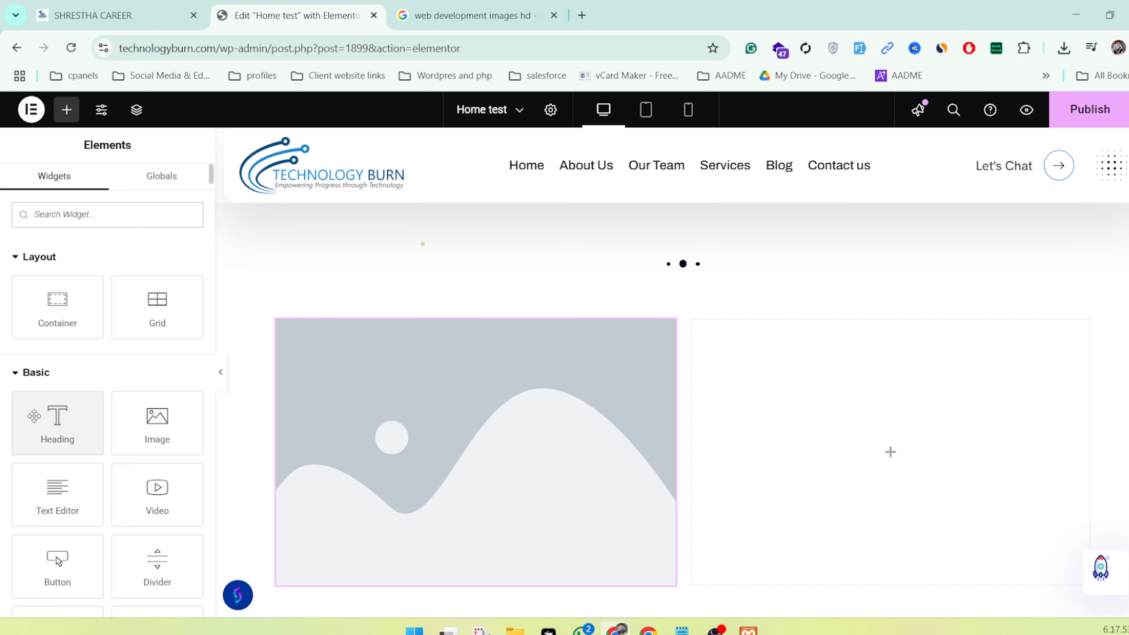
pyautogui.moveTo(34, 415); pyautogui.dragTo(813, 449)
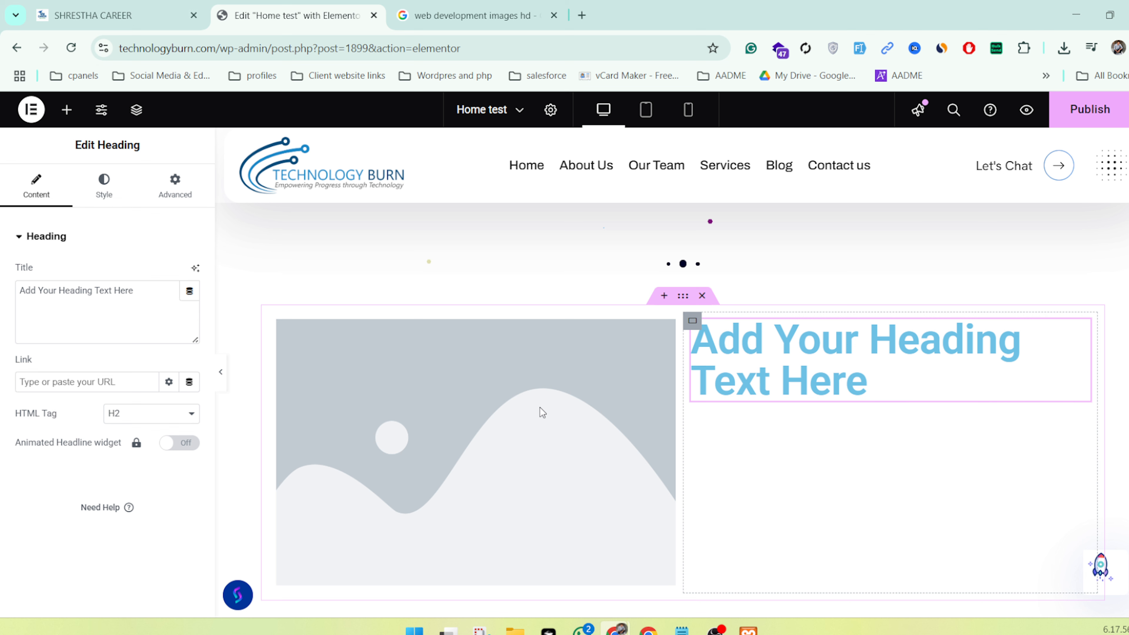
pyautogui.click(66, 110)
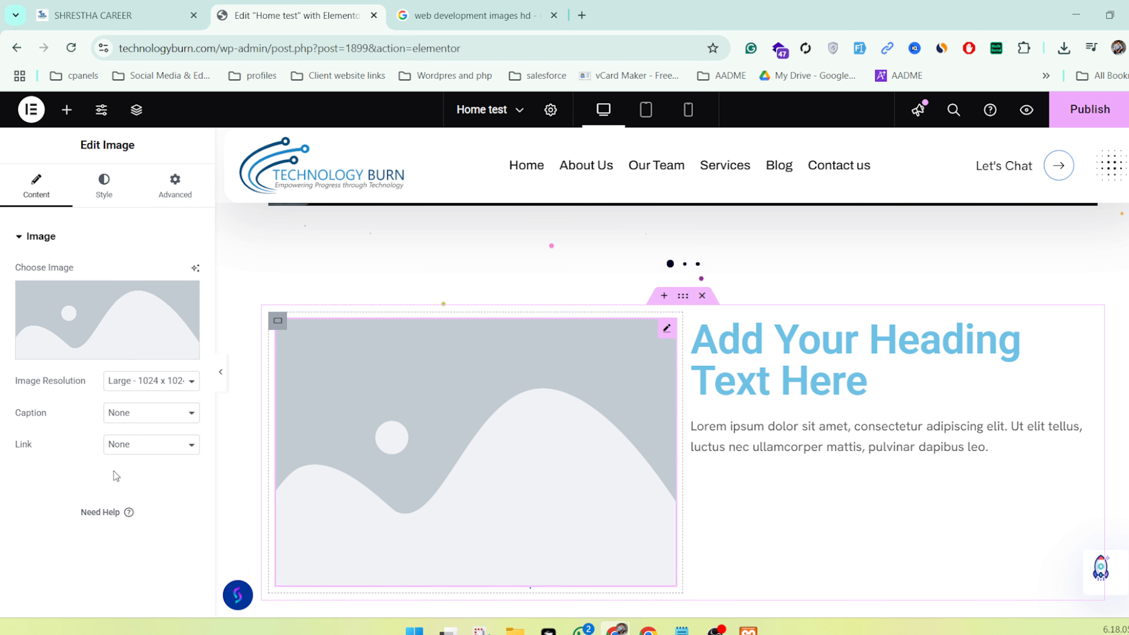
# Fill the Image widget with the web development hand picture, and title the heading "About Us" with centre alignment
pyautogui.click(178, 321)
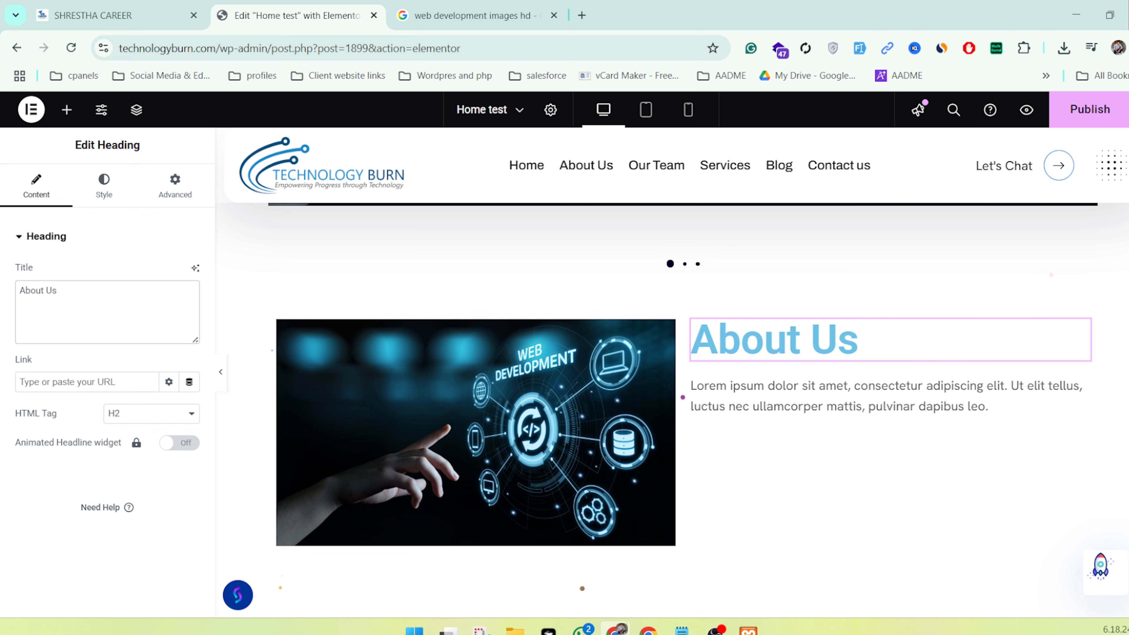
pyautogui.click(104, 186)
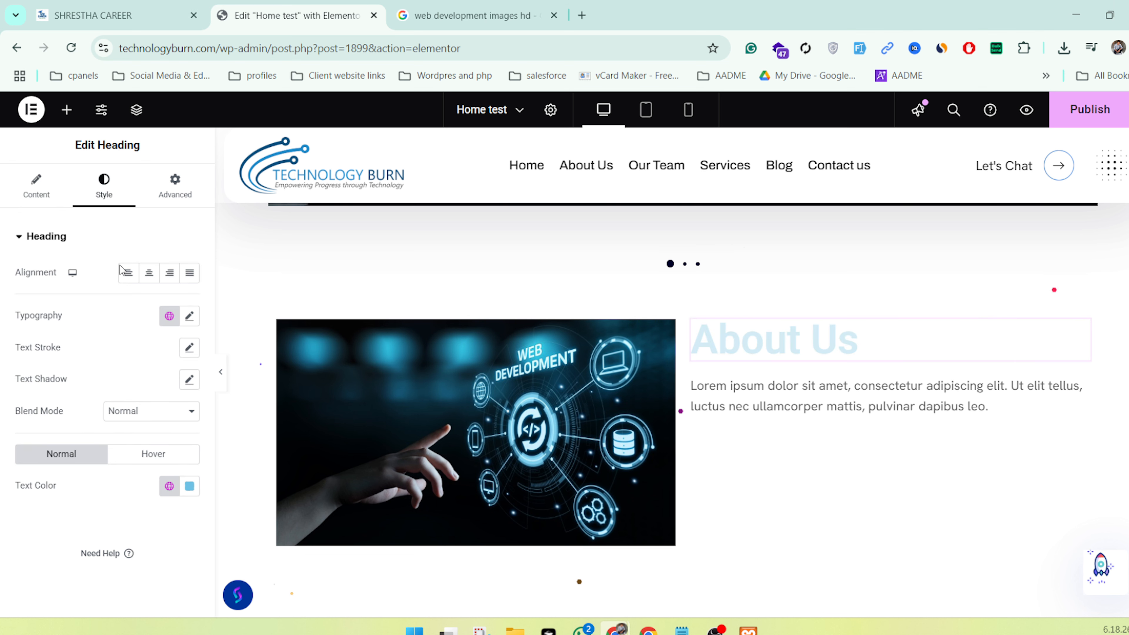
pyautogui.click(149, 272)
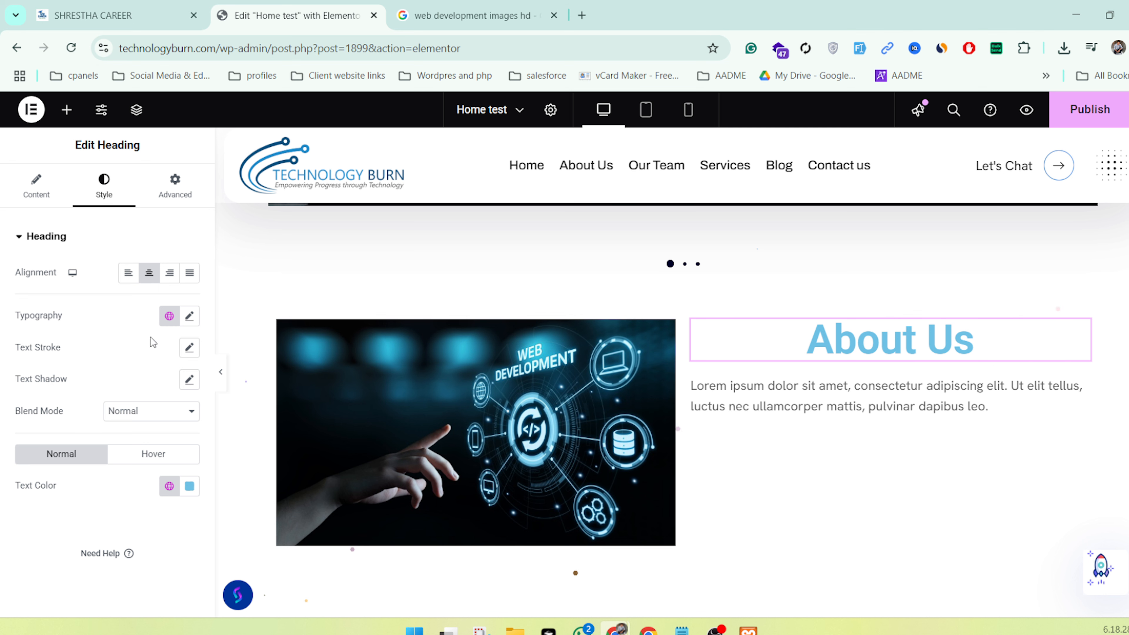
# Set the "About Us" heading's typography to a size of 24 px with the Capitalize transform
pyautogui.click(189, 316)
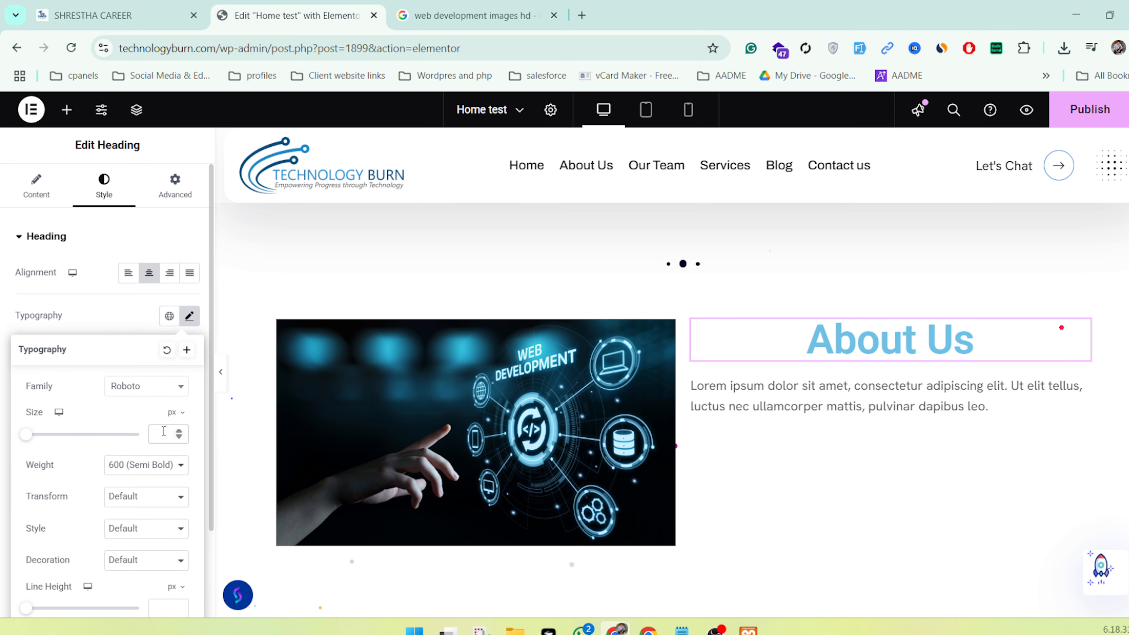
pyautogui.click(147, 471)
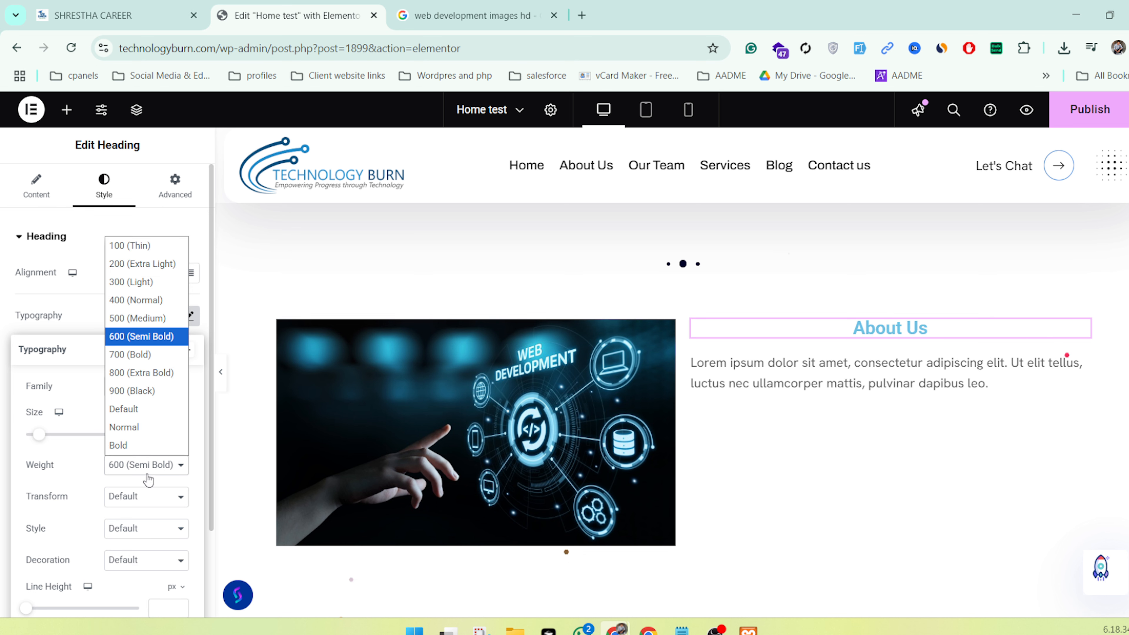
pyautogui.scroll(-2, 133, 453)
pyautogui.click(116, 429)
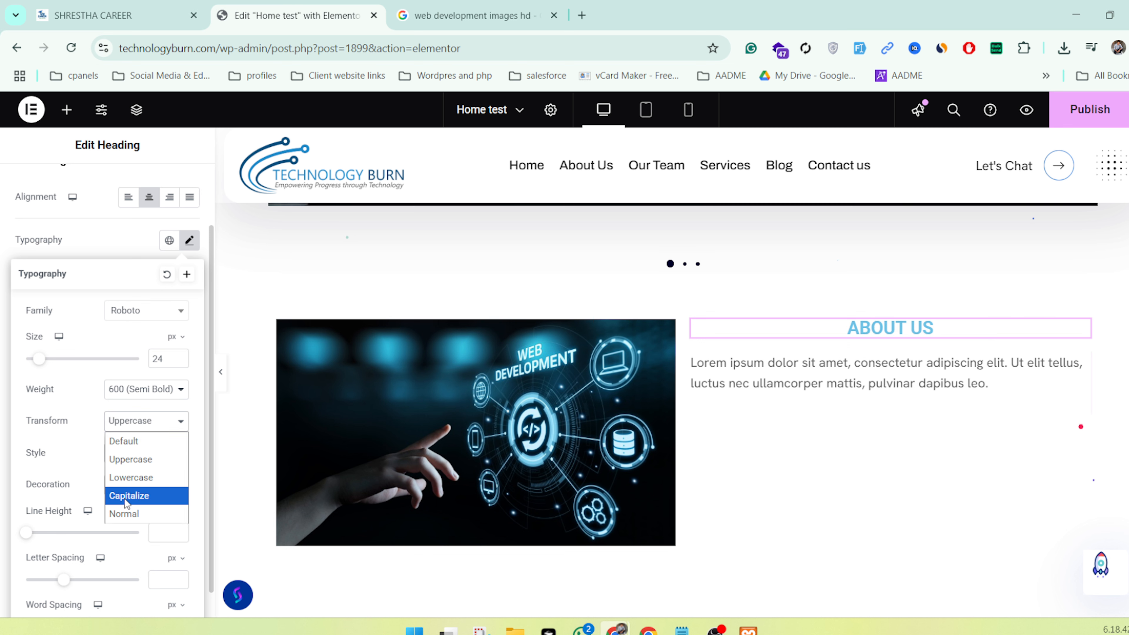
pyautogui.click(128, 496)
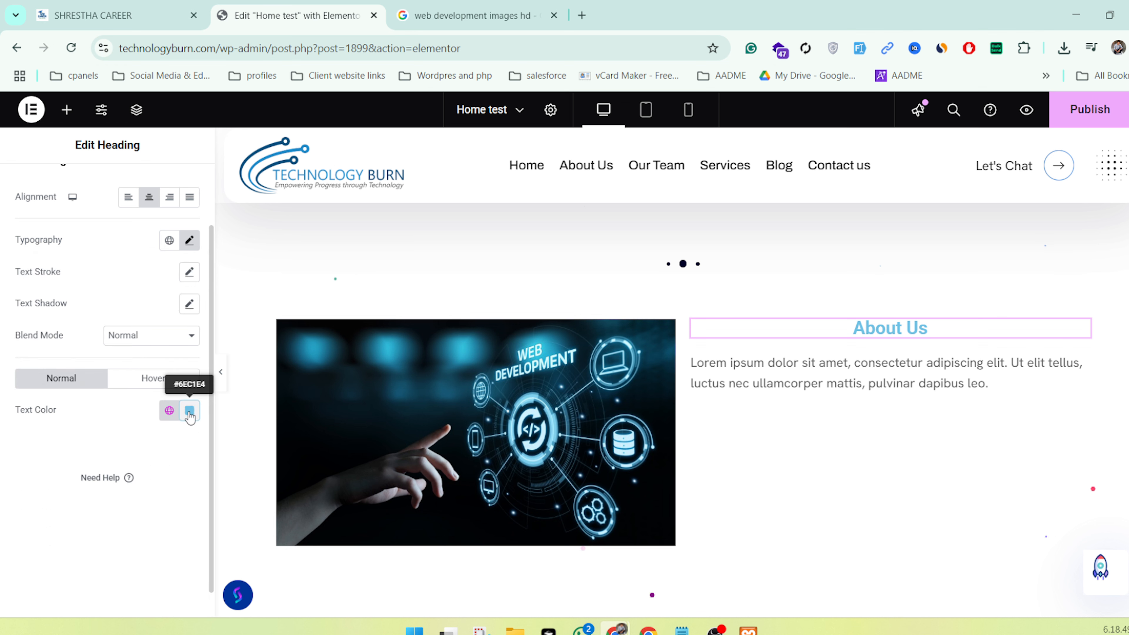
# Try text colours for the "About Us" heading: blues such as #007EB4 and #008BC5, and #93C9DD sampled from the picture
pyautogui.click(190, 417)
pyautogui.click(276, 336)
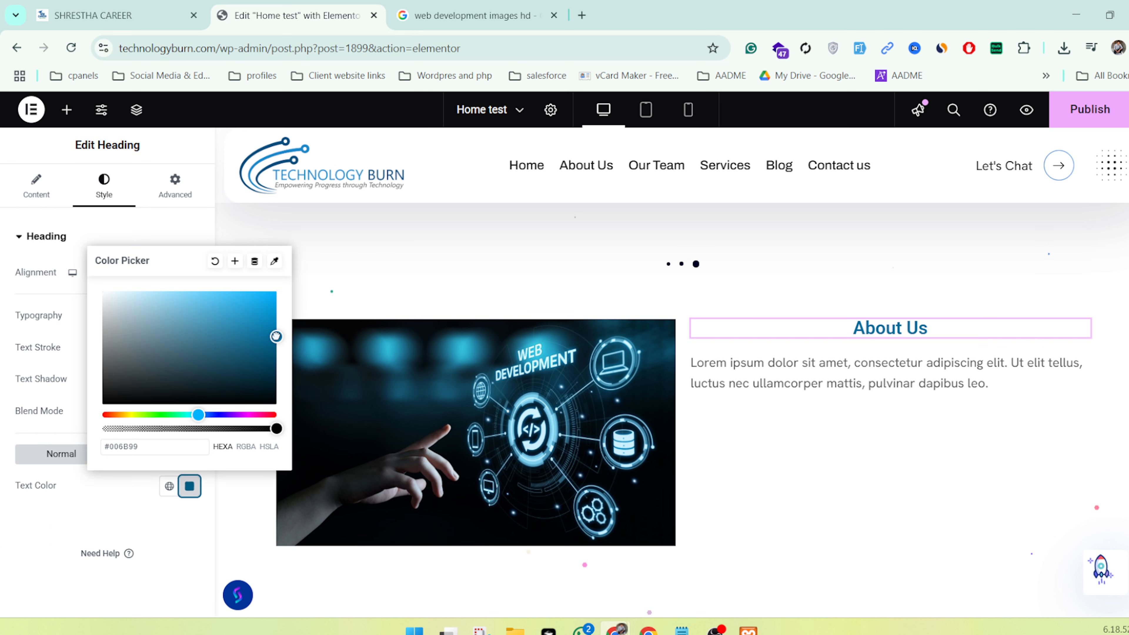
pyautogui.moveTo(276, 336); pyautogui.dragTo(286, 326)
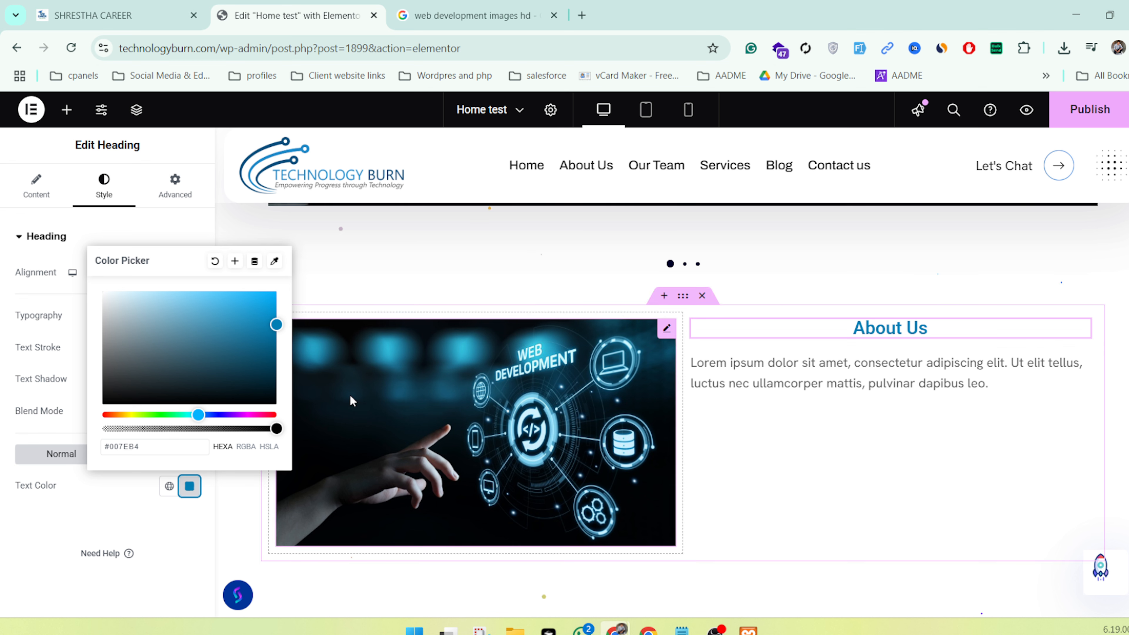
pyautogui.moveTo(277, 324); pyautogui.dragTo(277, 315)
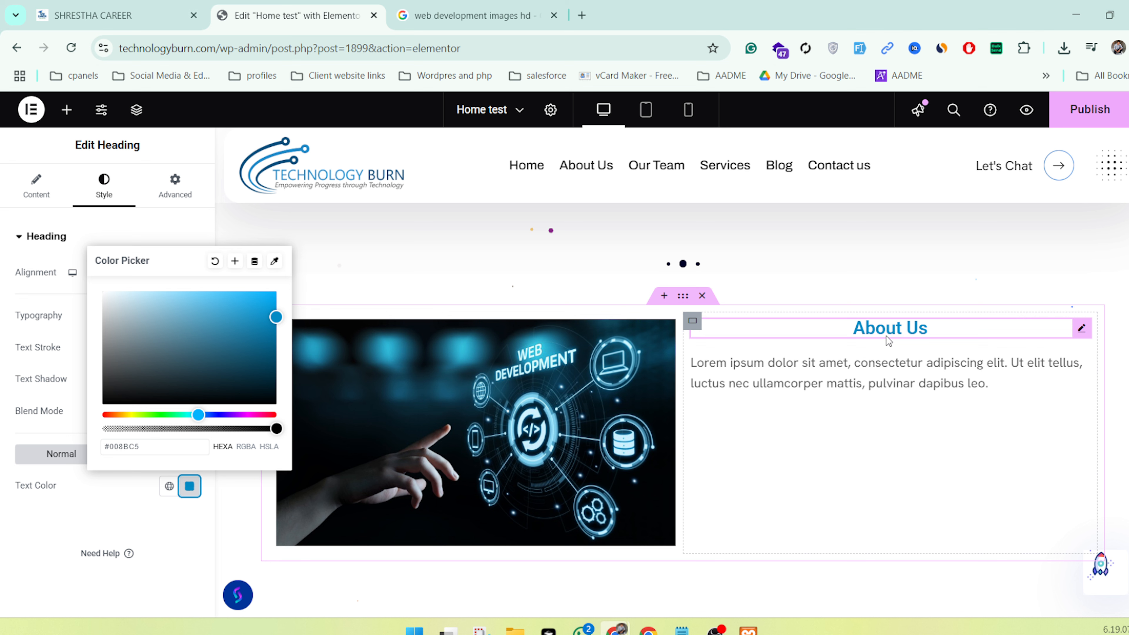
pyautogui.click(274, 262)
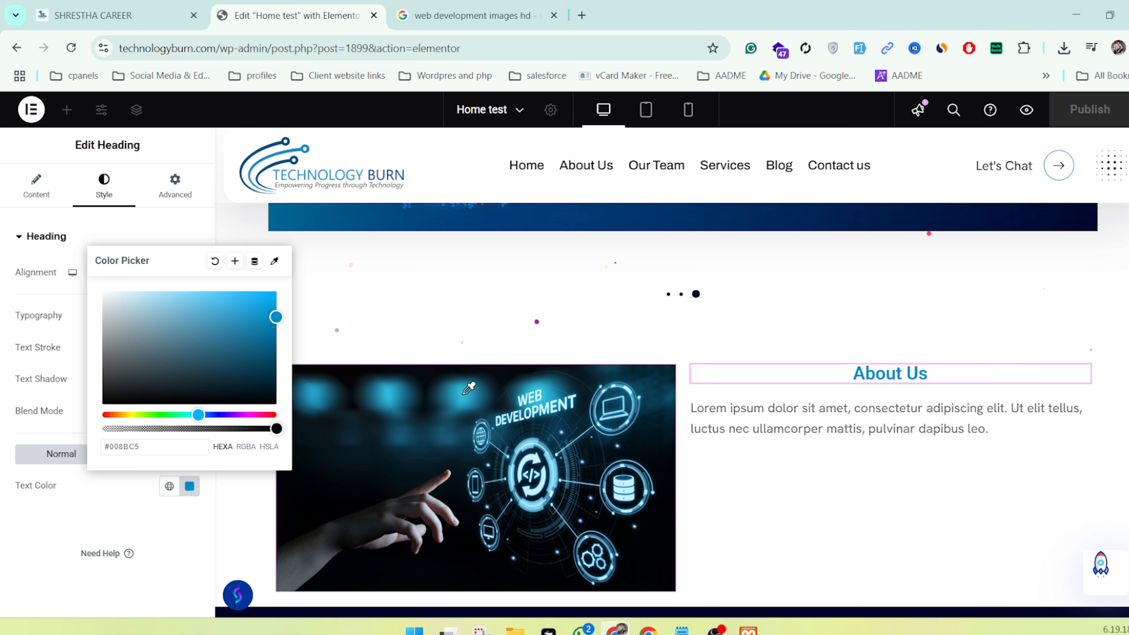
pyautogui.click(463, 394)
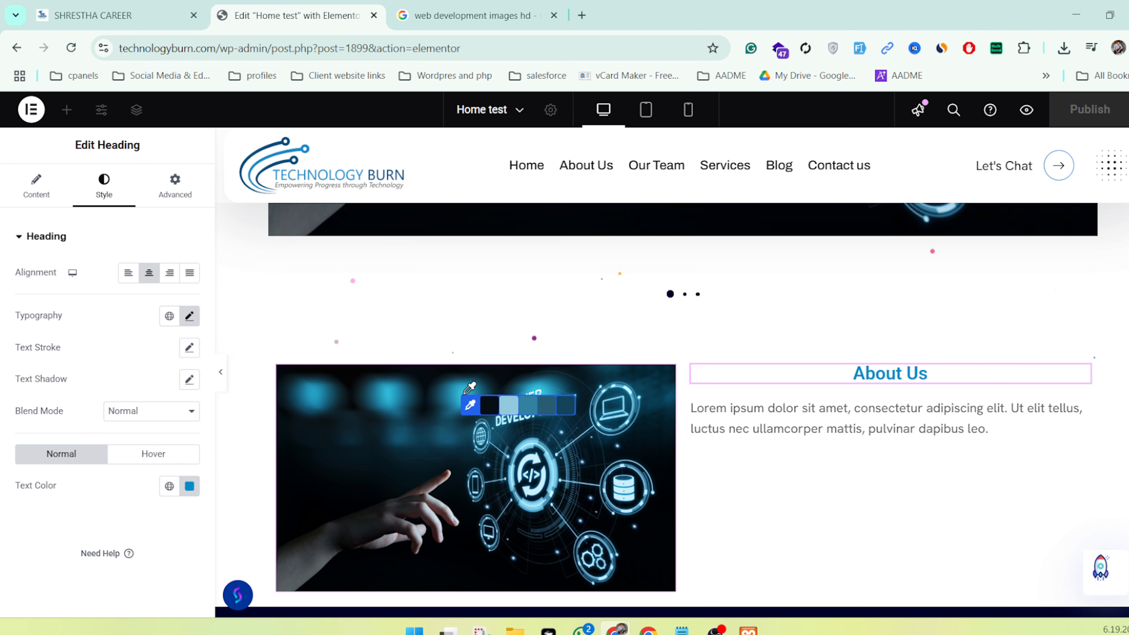
pyautogui.click(501, 410)
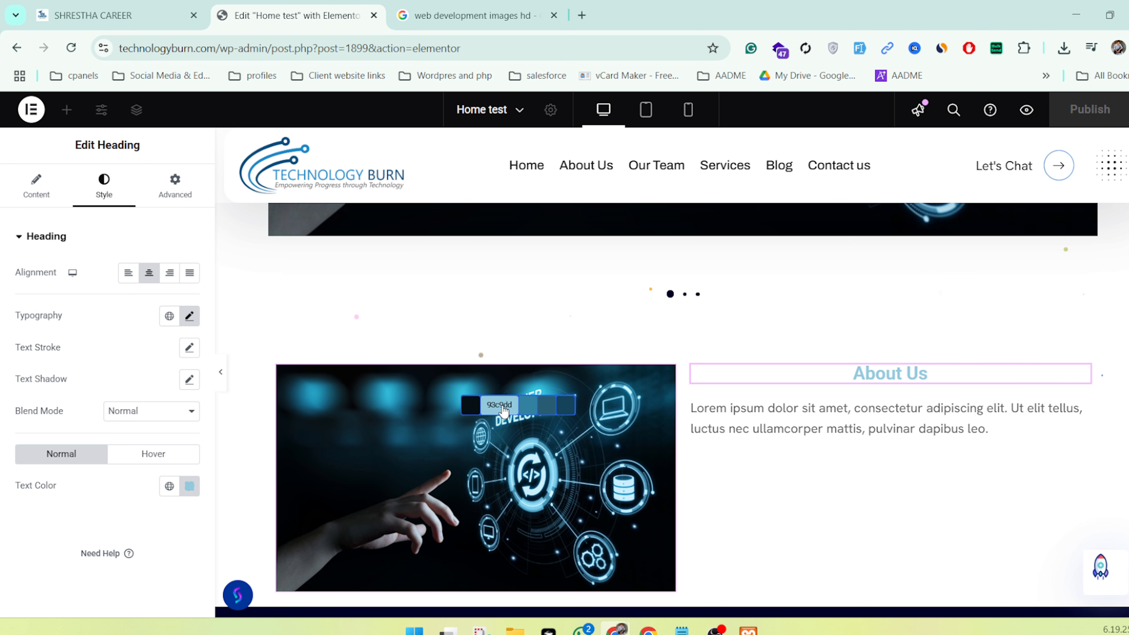
# Set the "About Us" heading's text colour to dark blue #006F99
pyautogui.click(190, 485)
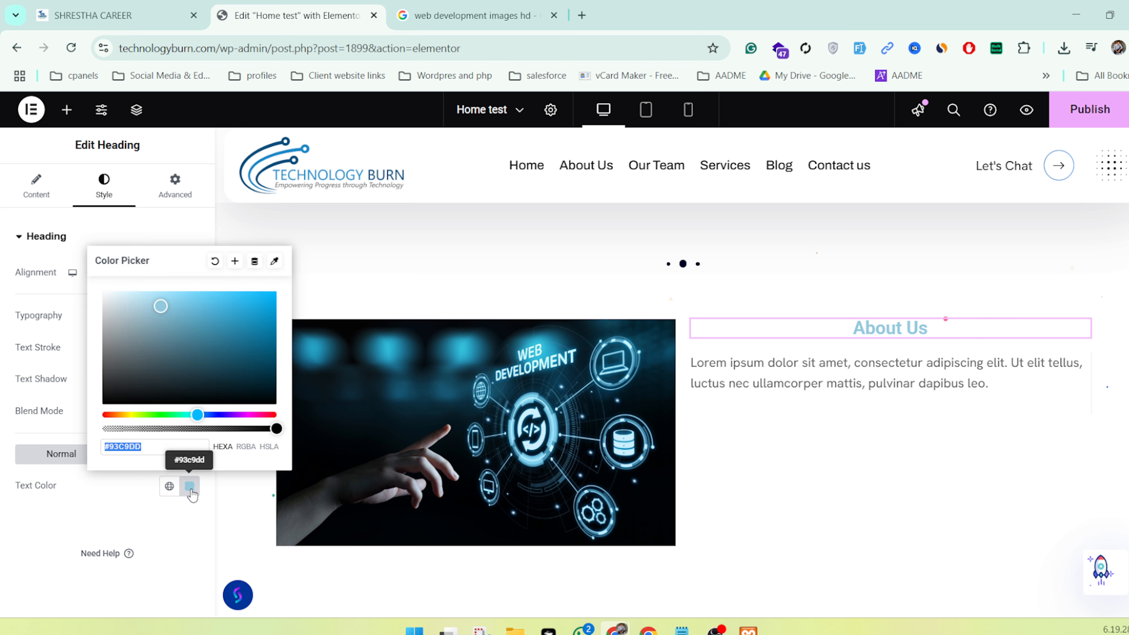
pyautogui.moveTo(269, 337); pyautogui.dragTo(292, 337)
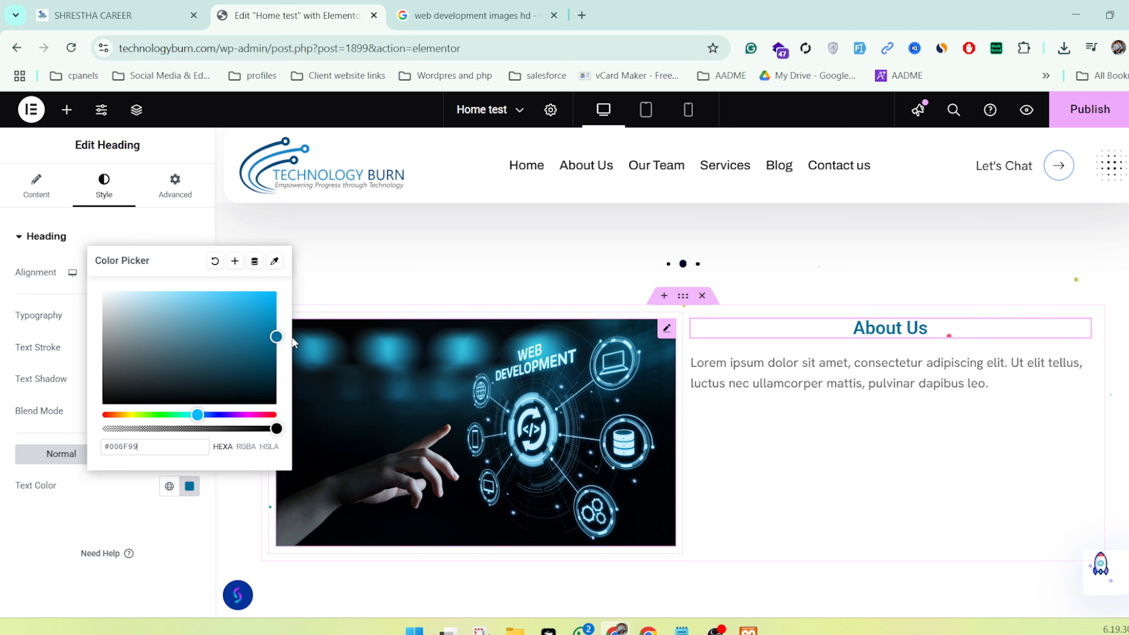
# Replace the placeholder paragraph under "About Us" with "we started at 2018 and we are a profession in our company"
pyautogui.click(784, 382)
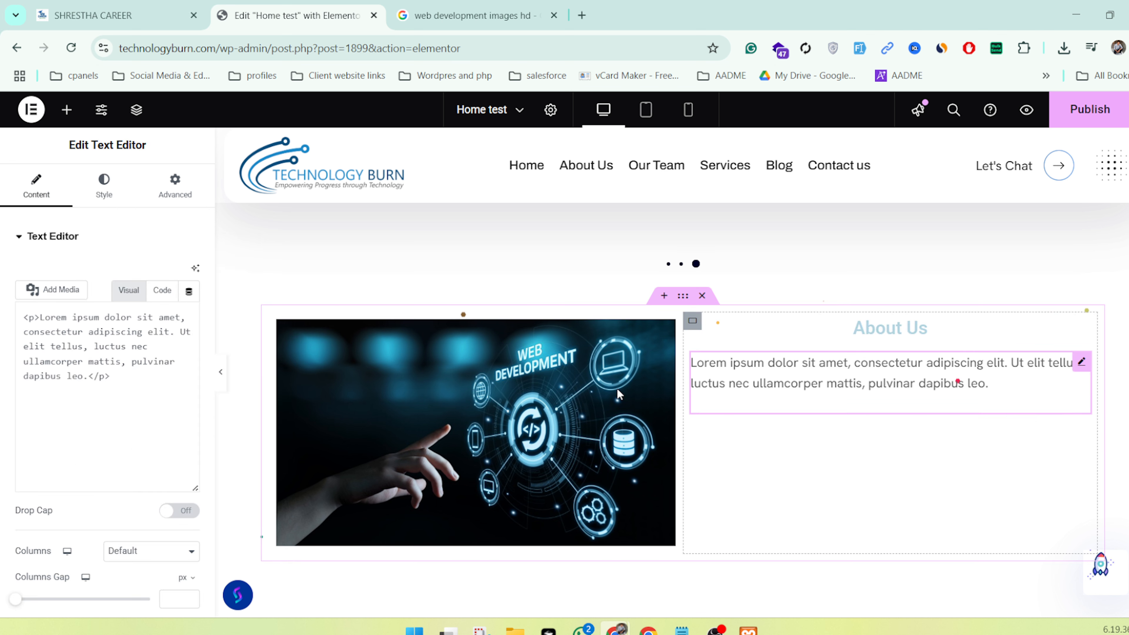
pyautogui.moveTo(95, 517); pyautogui.dragTo(8, 426)
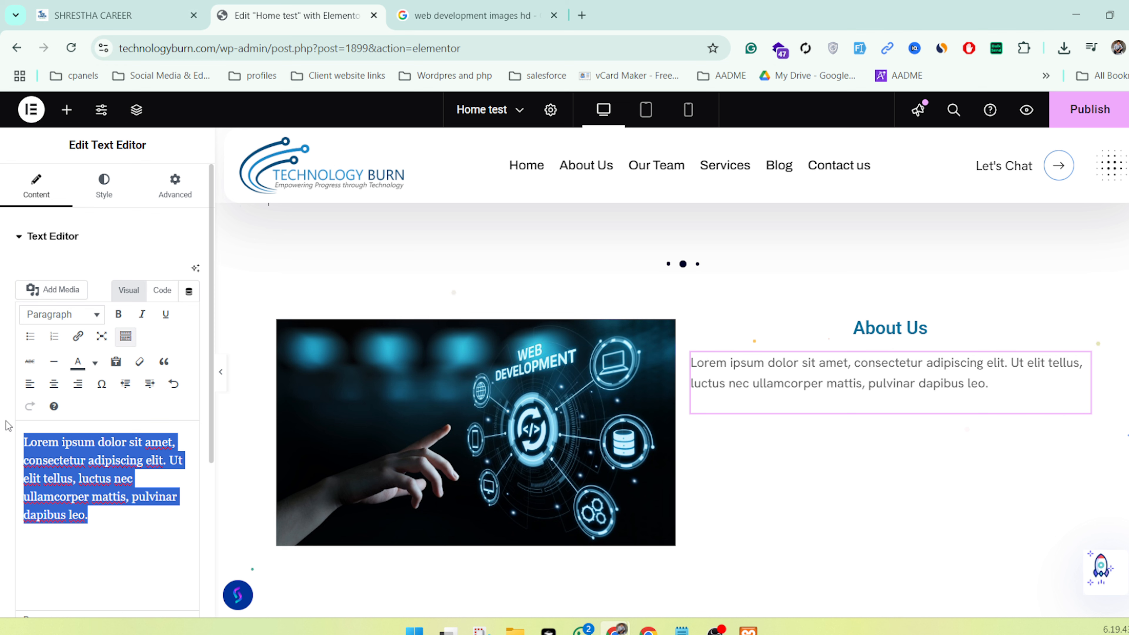
pyautogui.write('we a')
pyautogui.press('BackSpace')
pyautogui.write('s')
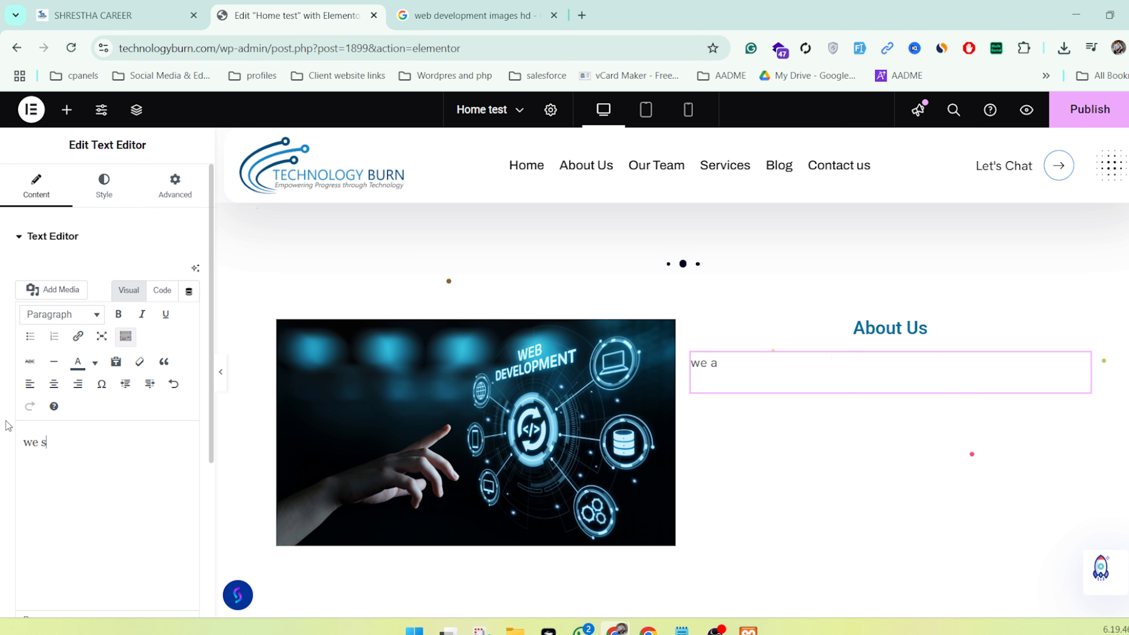
pyautogui.write('tarted')
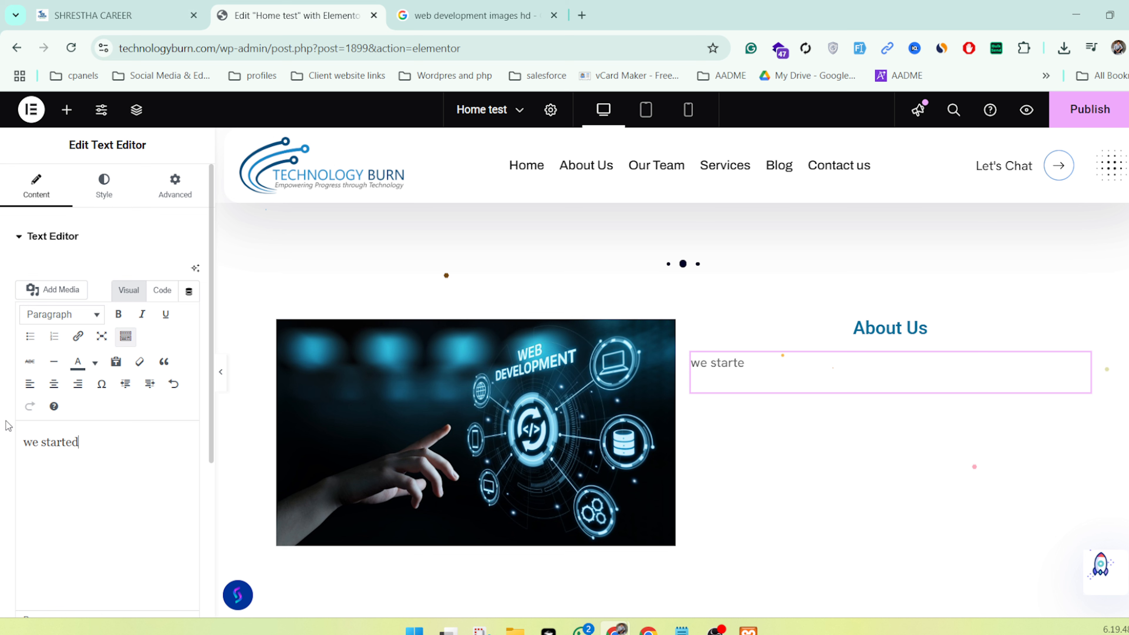
pyautogui.write(' at 2018 and we')
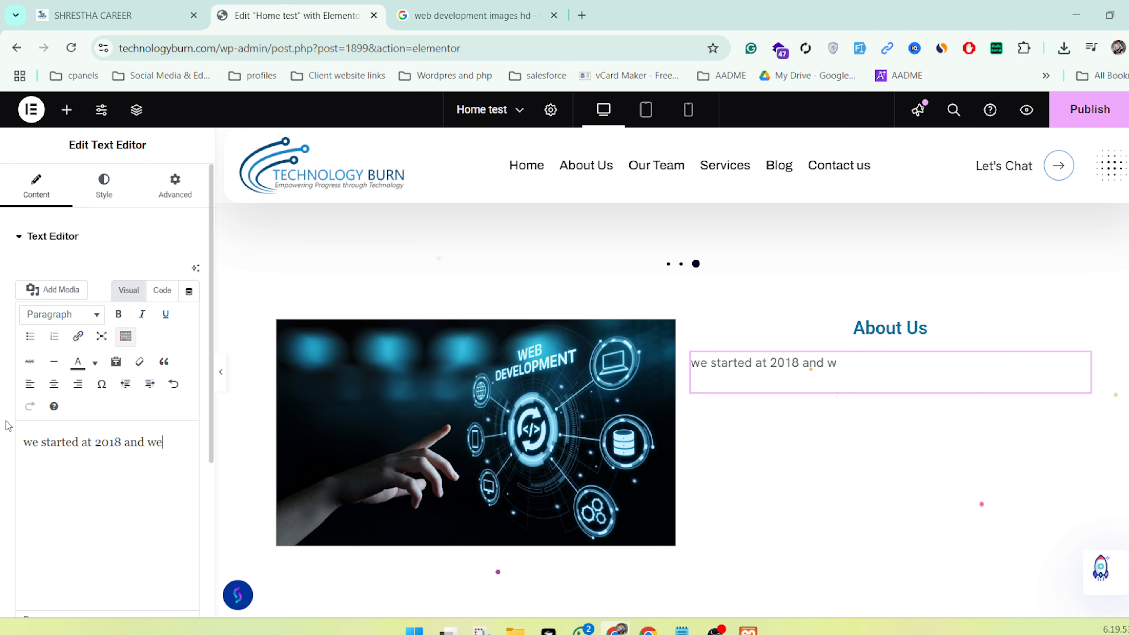
pyautogui.write(' are a pr')
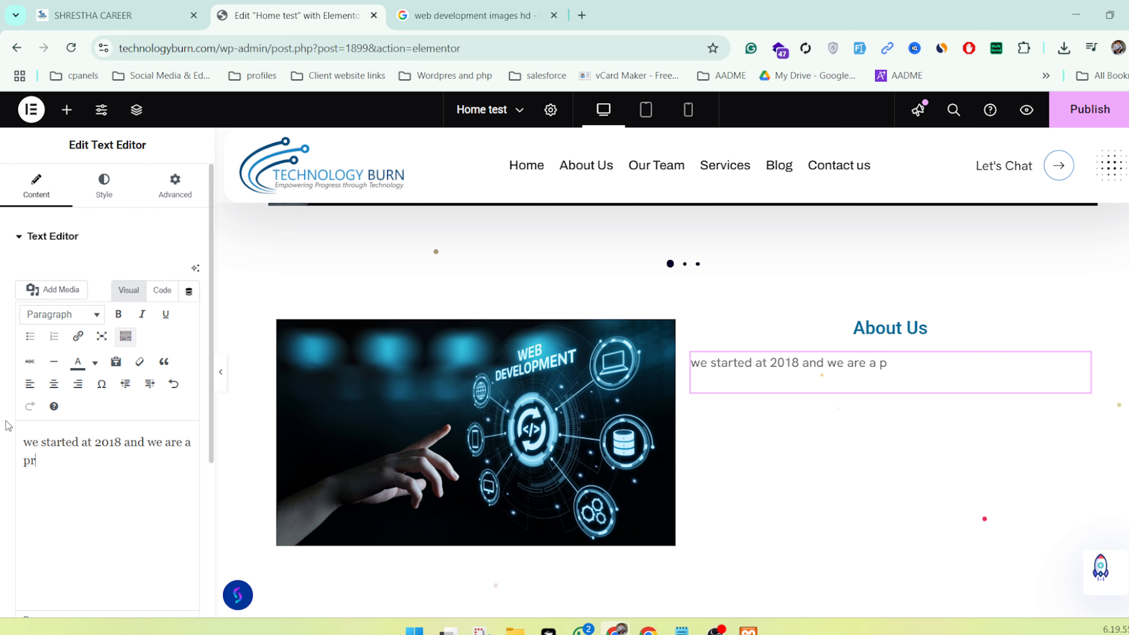
pyautogui.write('ofession ')
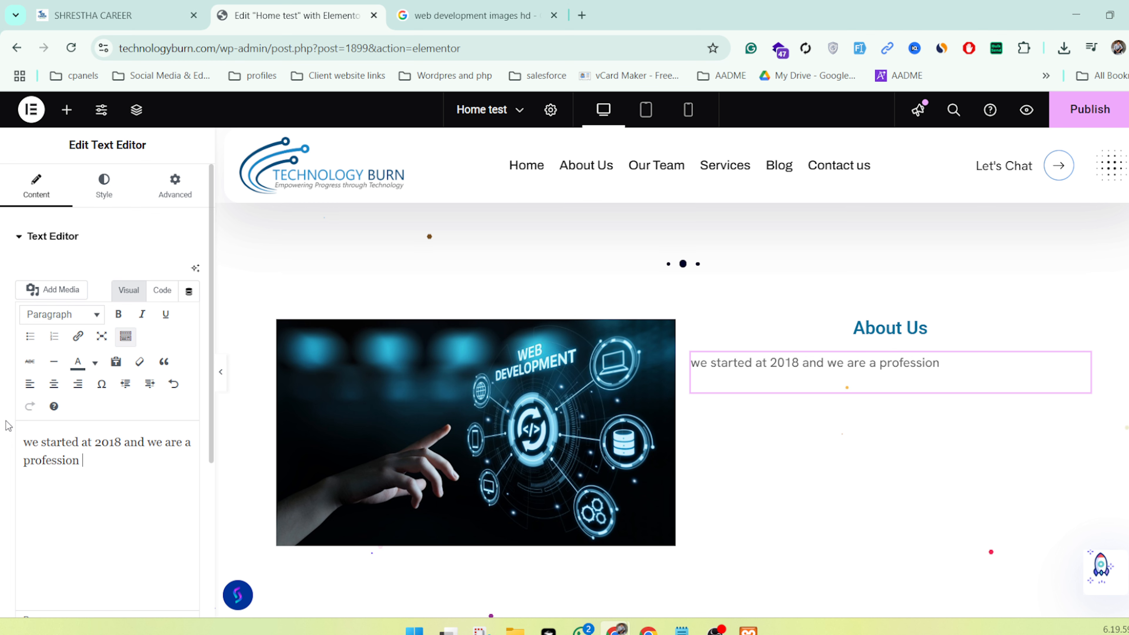
pyautogui.write('in our ')
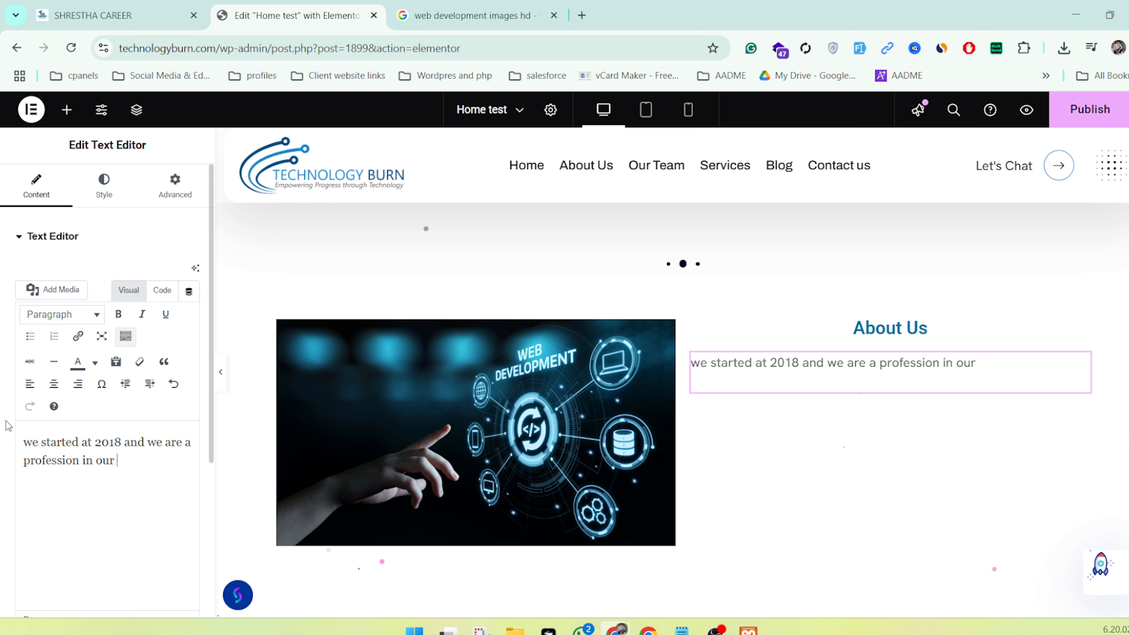
pyautogui.write('company')
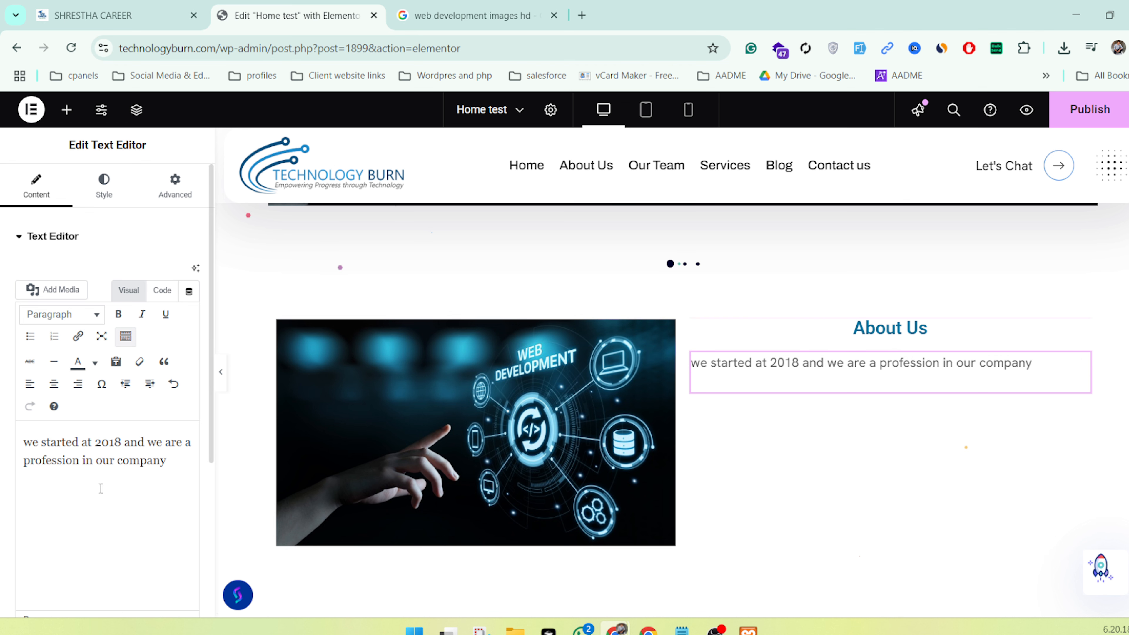
# Switch to ChatGPT and send the prompt "write a short about us for technologyburn"
pyautogui.hotkey('ctrl', 'a')
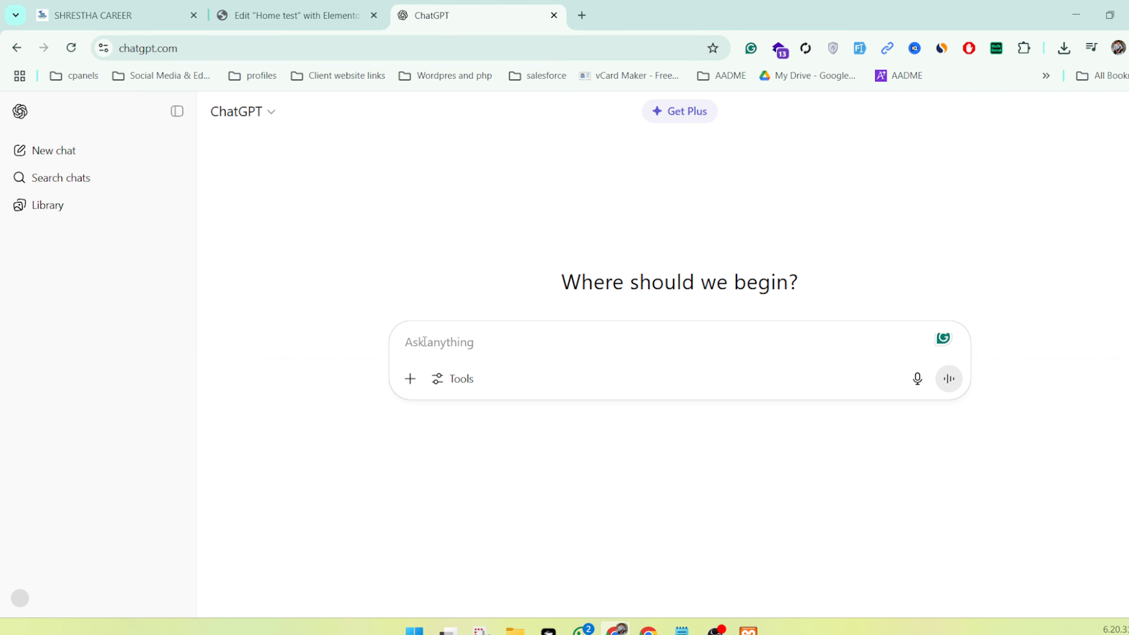
pyautogui.write('write a shor')
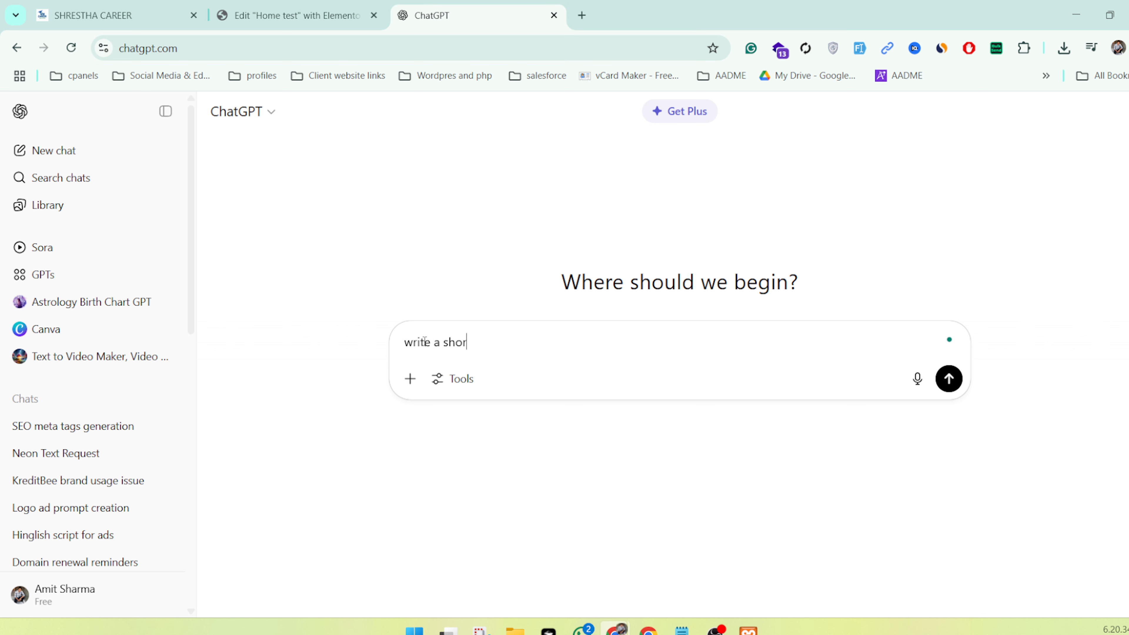
pyautogui.write('t about us for technol')
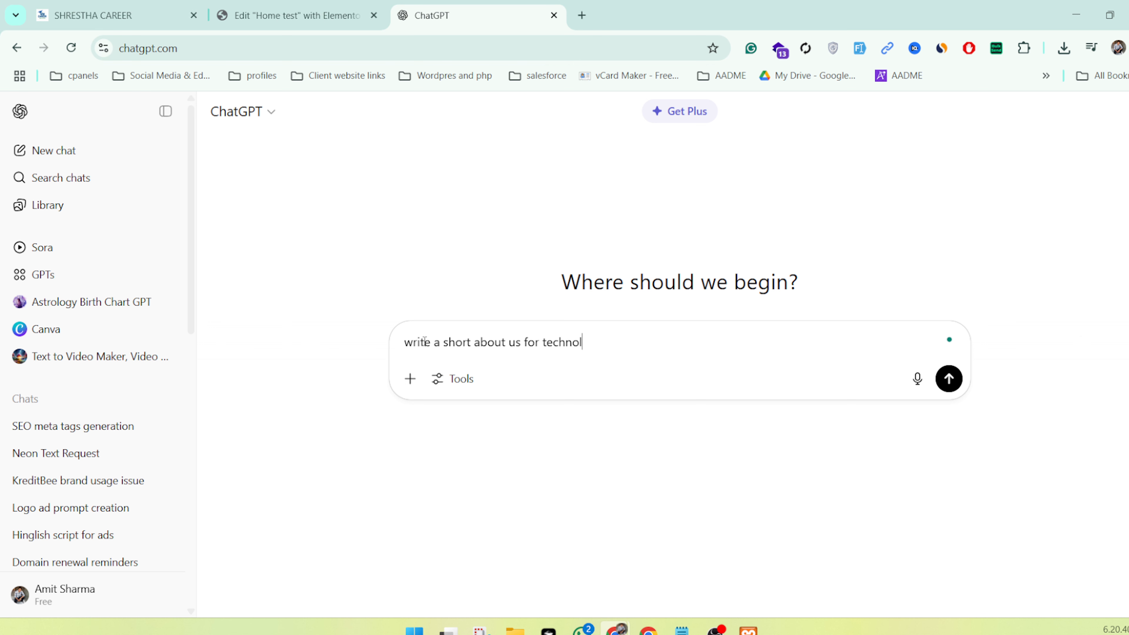
pyautogui.write('ogyburn')
pyautogui.press('Return')
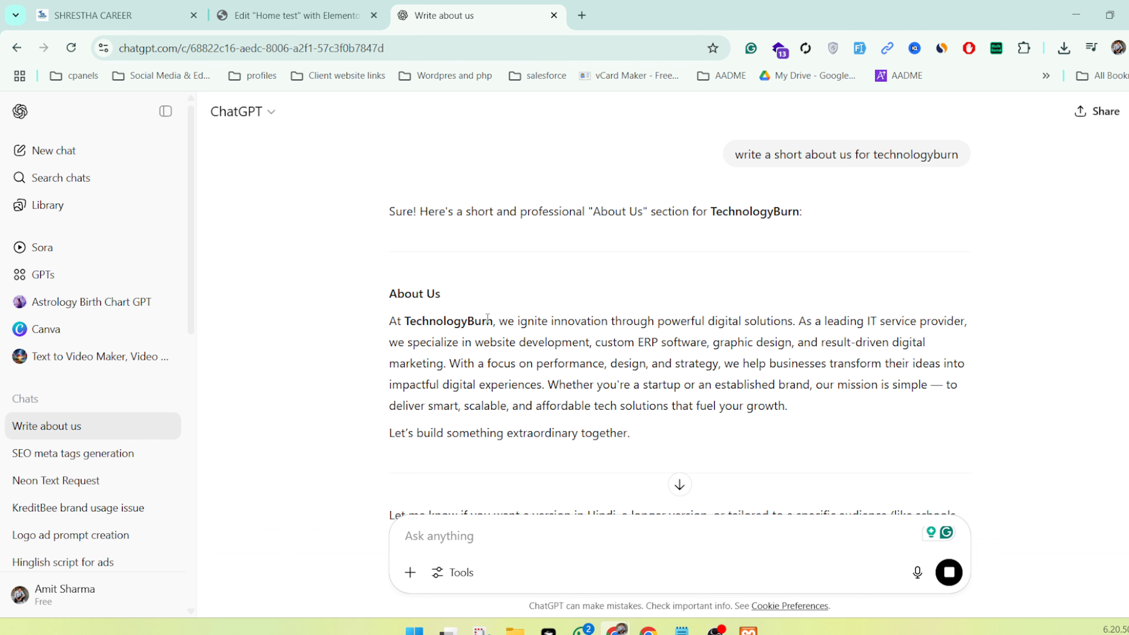
# Copy ChatGPT's main About Us paragraph, without its closing line, and replace the text under the "About Us" heading in Elementor with it
pyautogui.scroll(-2, 449, 330)
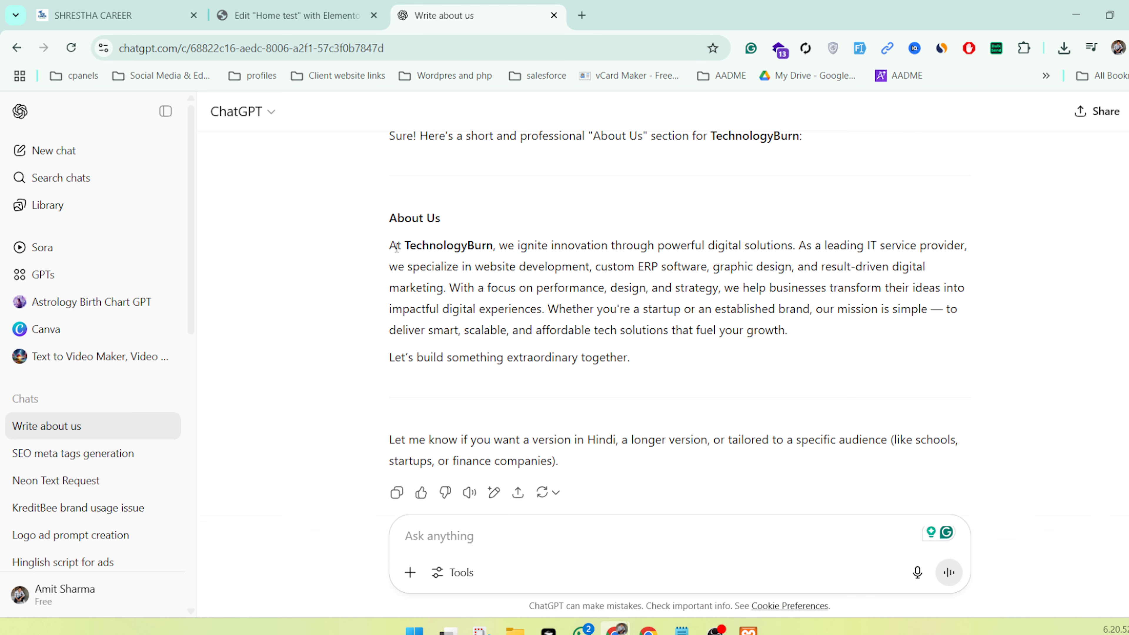
pyautogui.moveTo(395, 246); pyautogui.dragTo(688, 363)
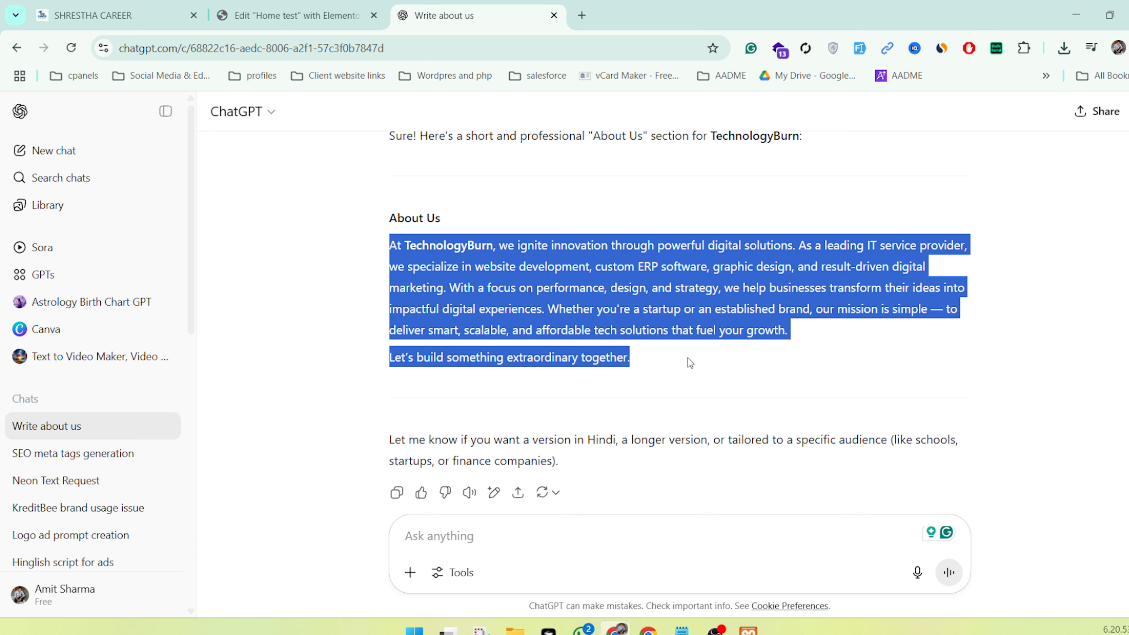
pyautogui.moveTo(816, 346); pyautogui.dragTo(820, 338)
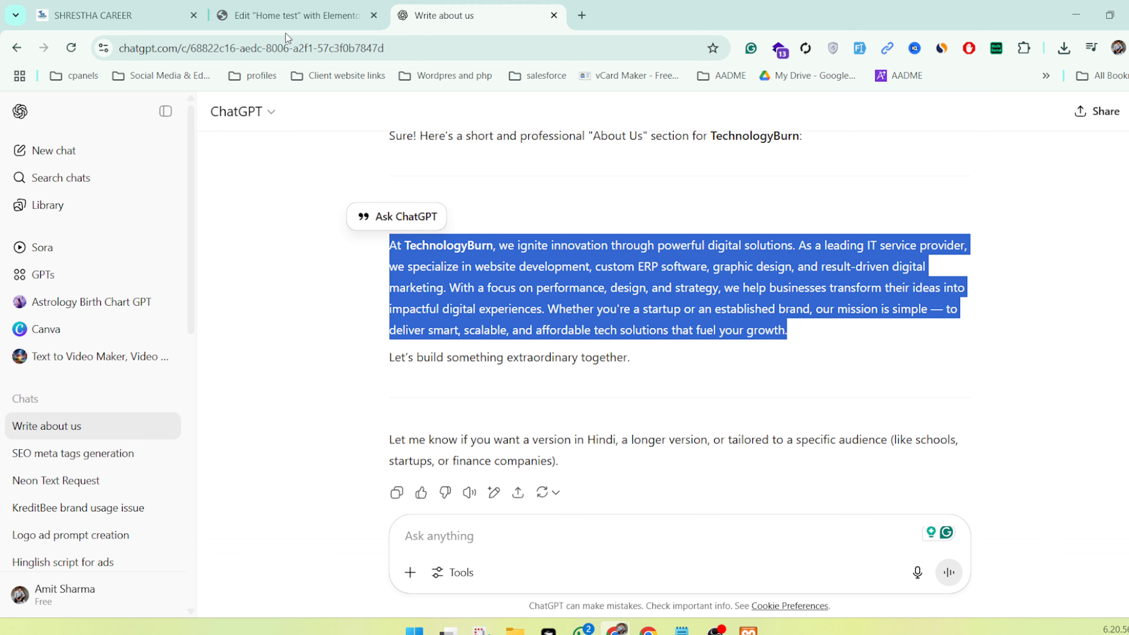
pyautogui.click(266, 15)
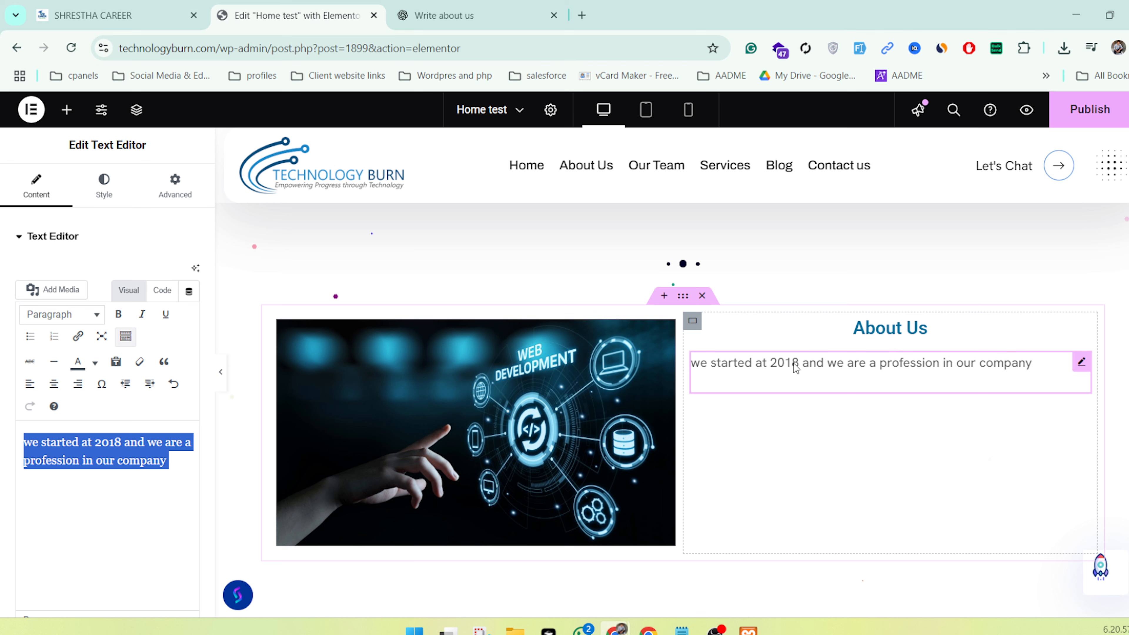
pyautogui.hotkey('ctrl', 'v')
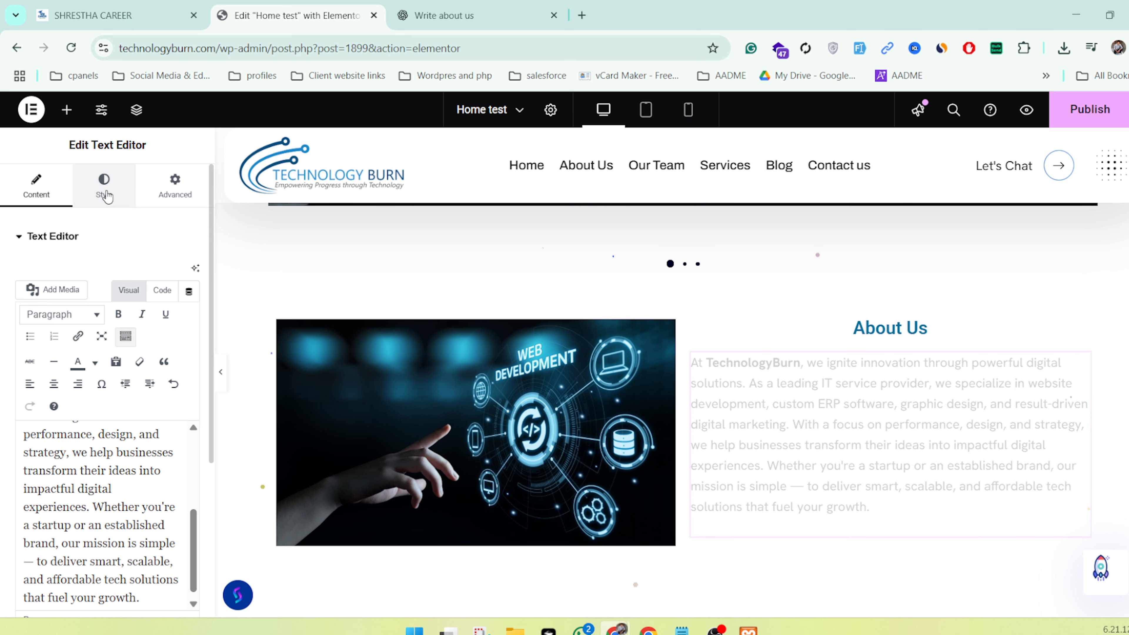
# Set the About Us text widget's text colour style to black
pyautogui.click(106, 196)
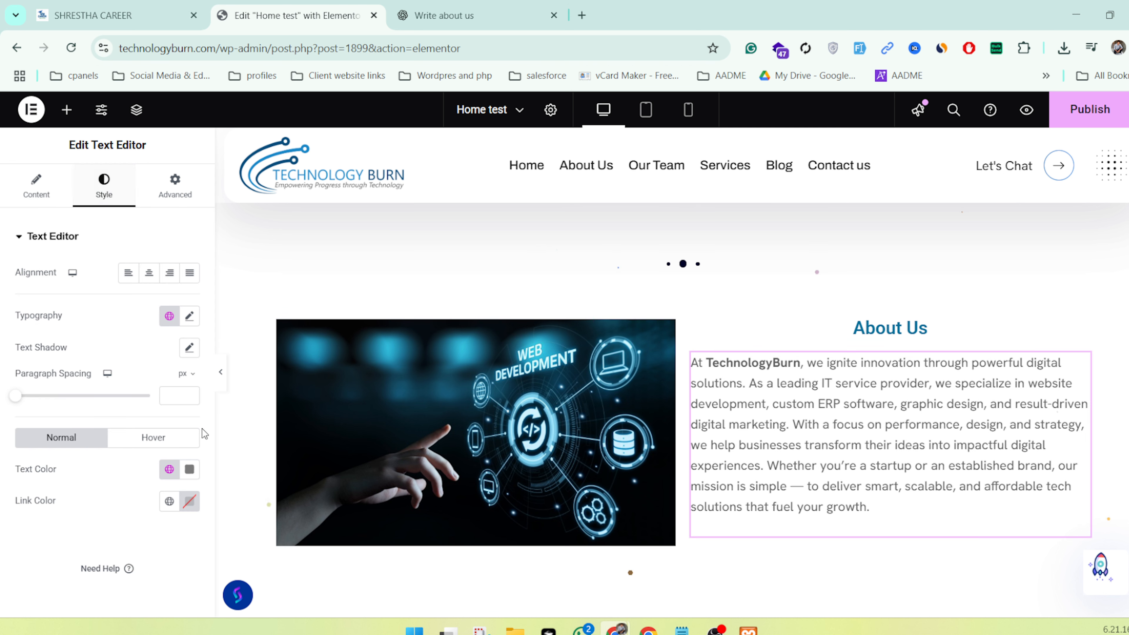
pyautogui.click(190, 469)
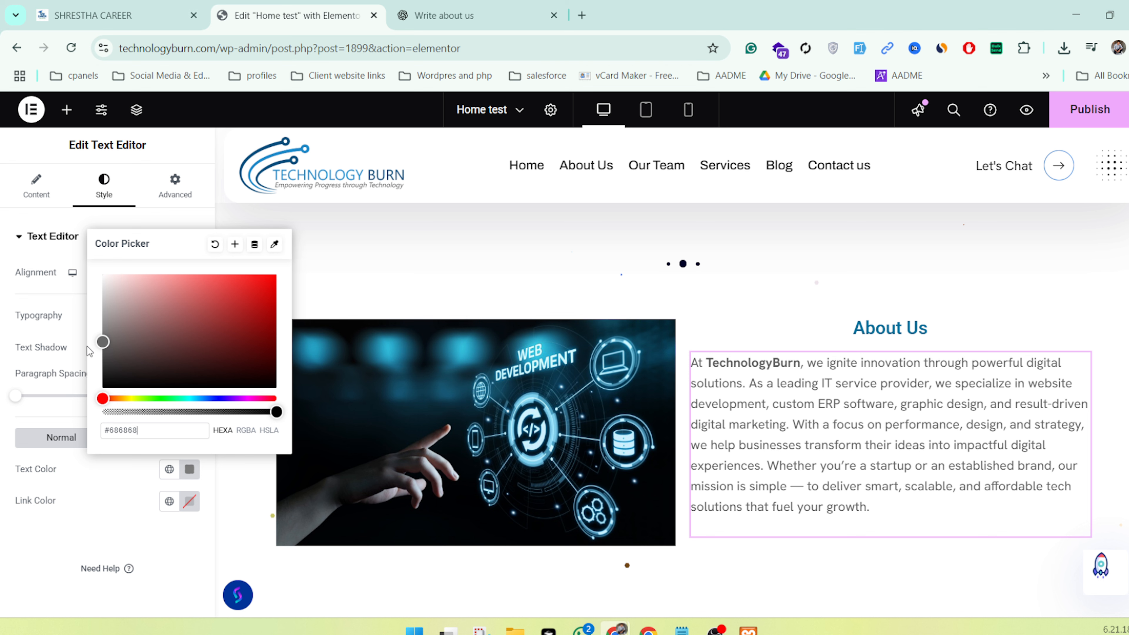
pyautogui.moveTo(104, 345); pyautogui.dragTo(78, 444)
pyautogui.click(78, 519)
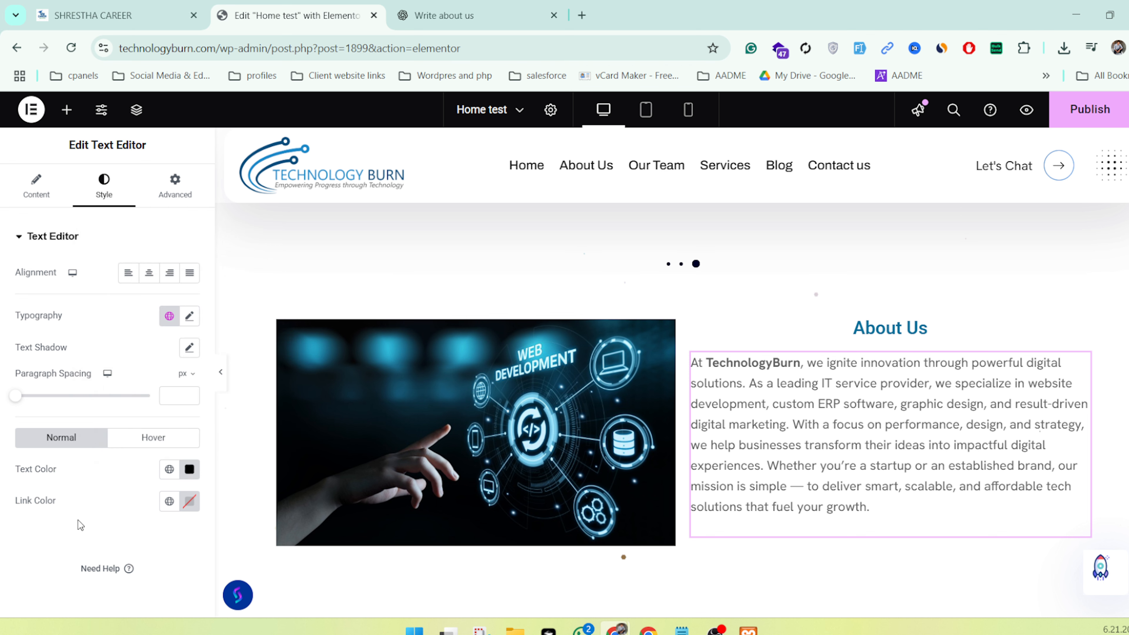
# Colour the entire About Us paragraph black directly within the widget's text content
pyautogui.click(37, 185)
pyautogui.click(81, 500)
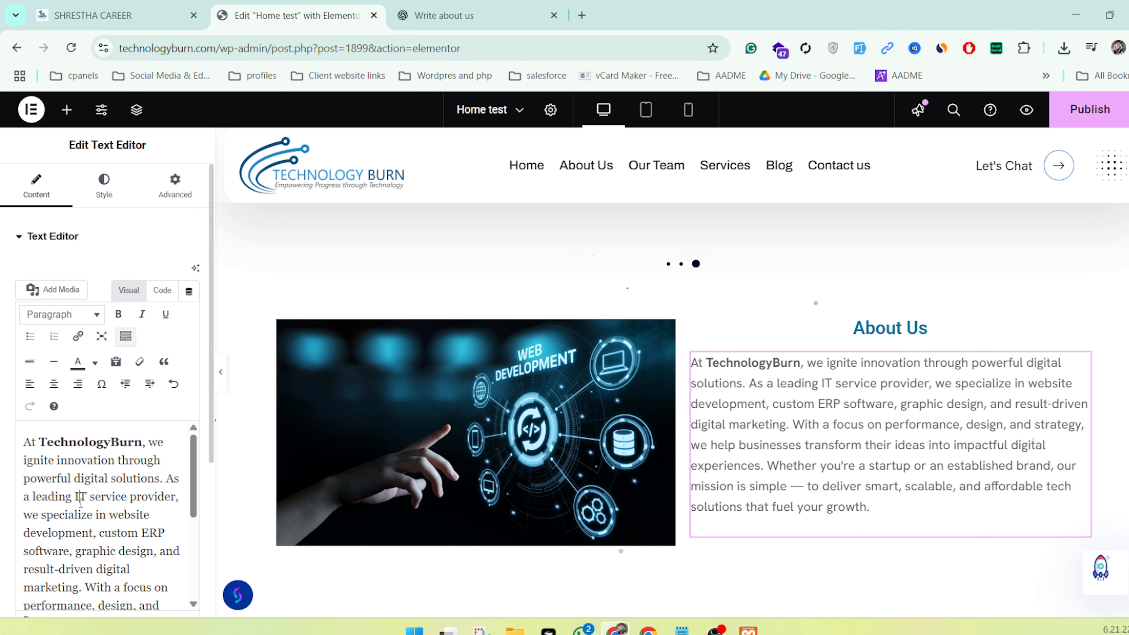
pyautogui.hotkey('ctrl', 'a')
pyautogui.click(91, 365)
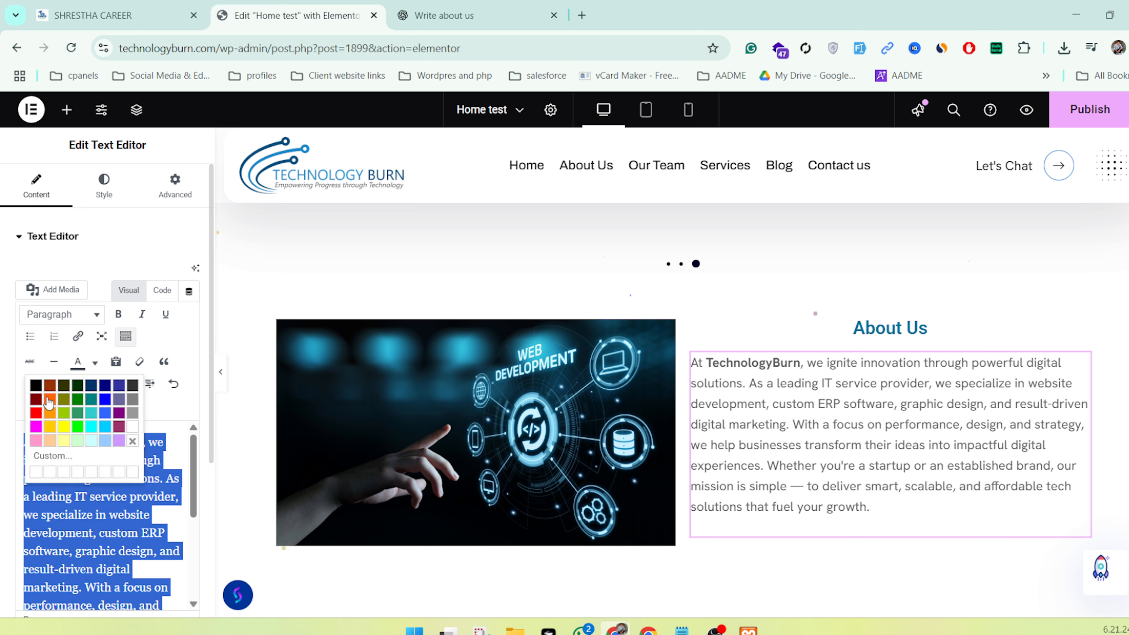
pyautogui.click(49, 403)
pyautogui.click(139, 533)
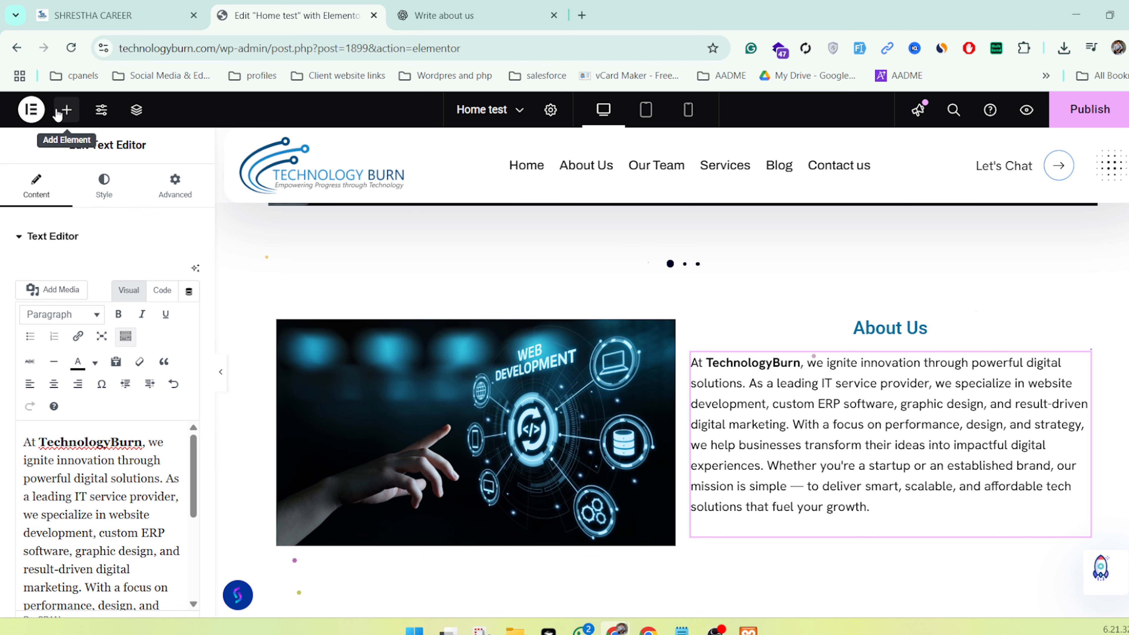
# Add a Button widget below the About Us paragraph and set its text to "Read More"
pyautogui.click(65, 110)
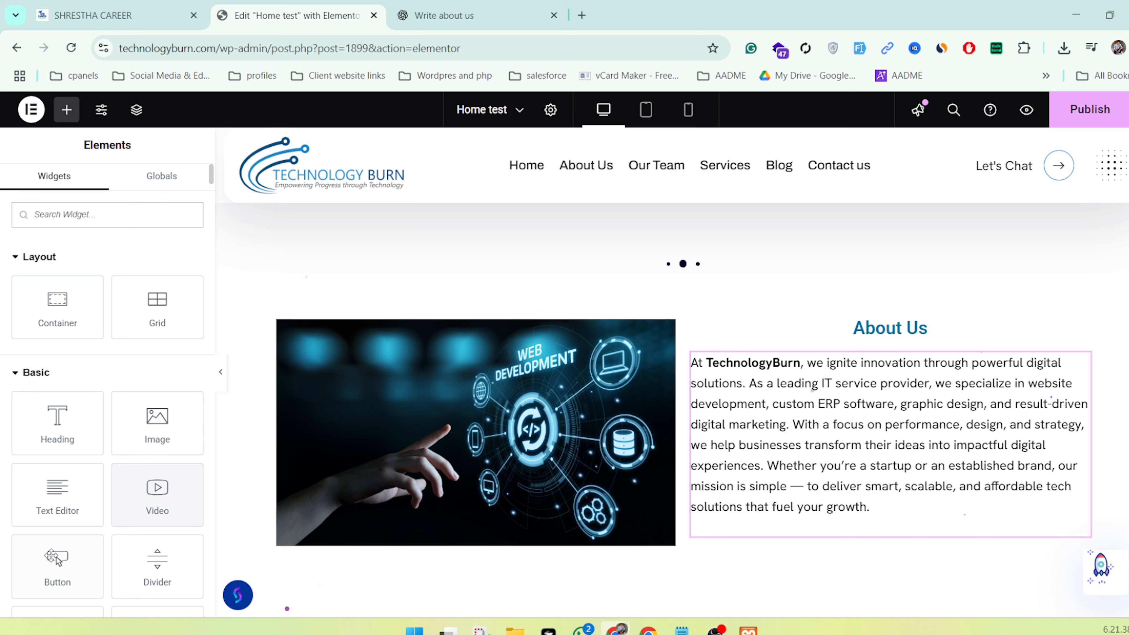
pyautogui.moveTo(52, 556); pyautogui.dragTo(871, 514)
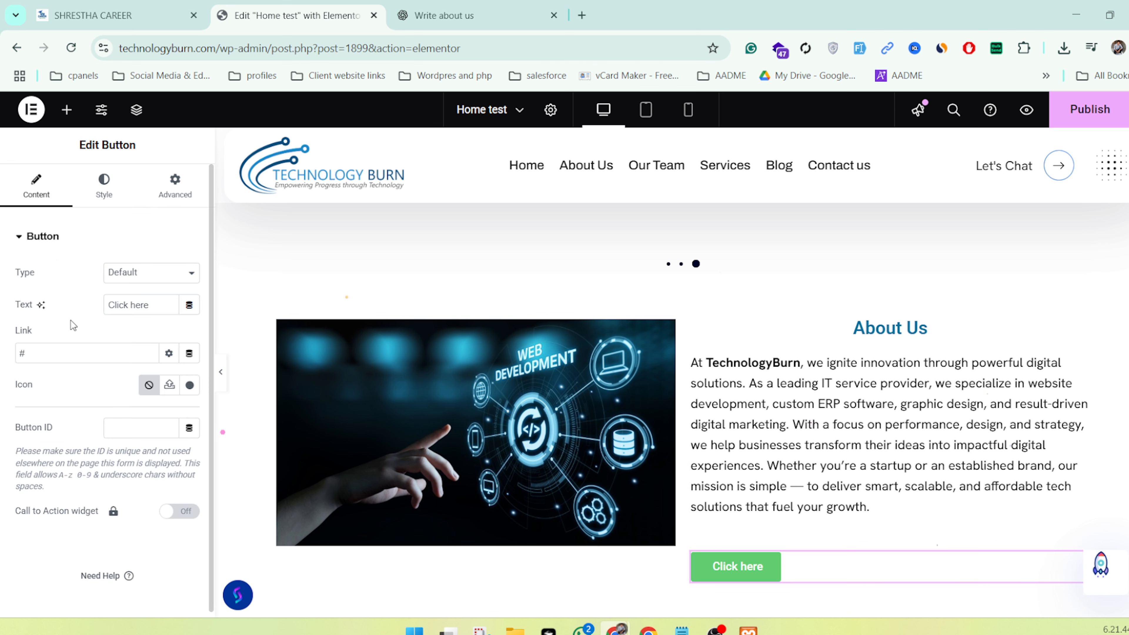
pyautogui.hotkey('ctrl', 'a')
pyautogui.write('Rea')
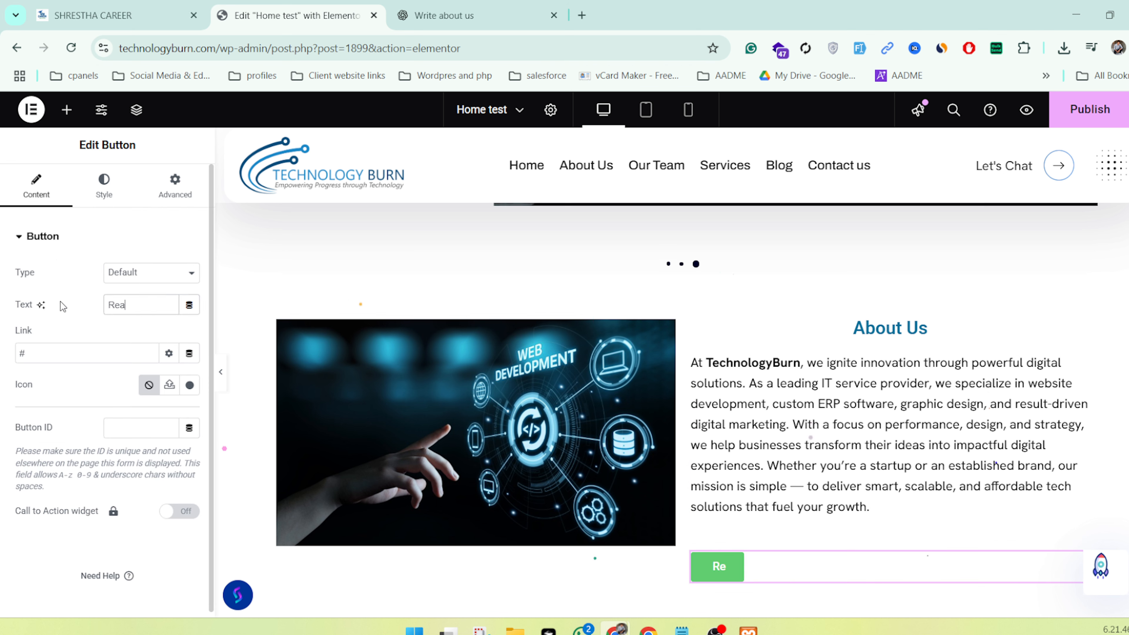
pyautogui.write('d Mor')
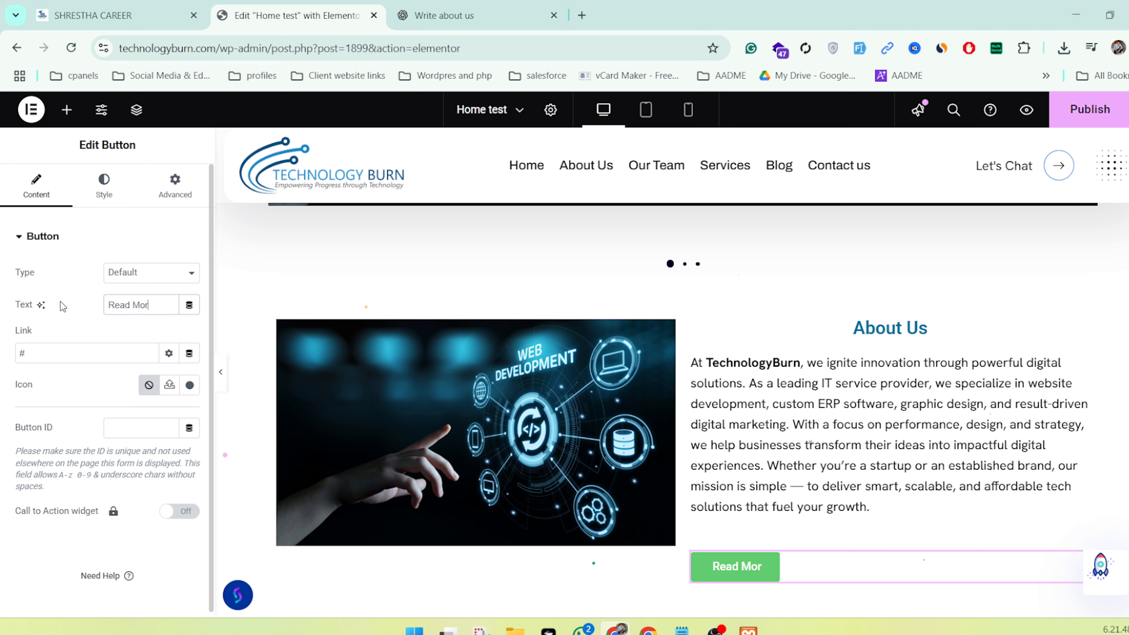
pyautogui.write('e')
# Replace the Read More button's link by entering "/about" and choosing the suggested Services page, technologyburn.com/services/
pyautogui.click(22, 354)
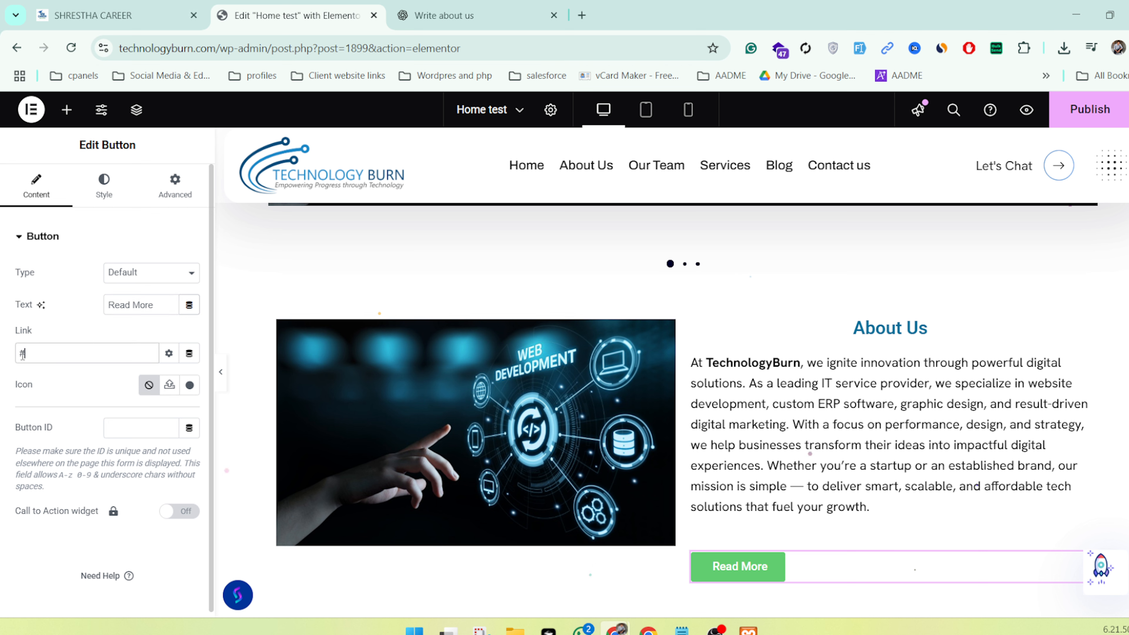
pyautogui.moveTo(22, 354); pyautogui.dragTo(4, 360)
pyautogui.write('/about')
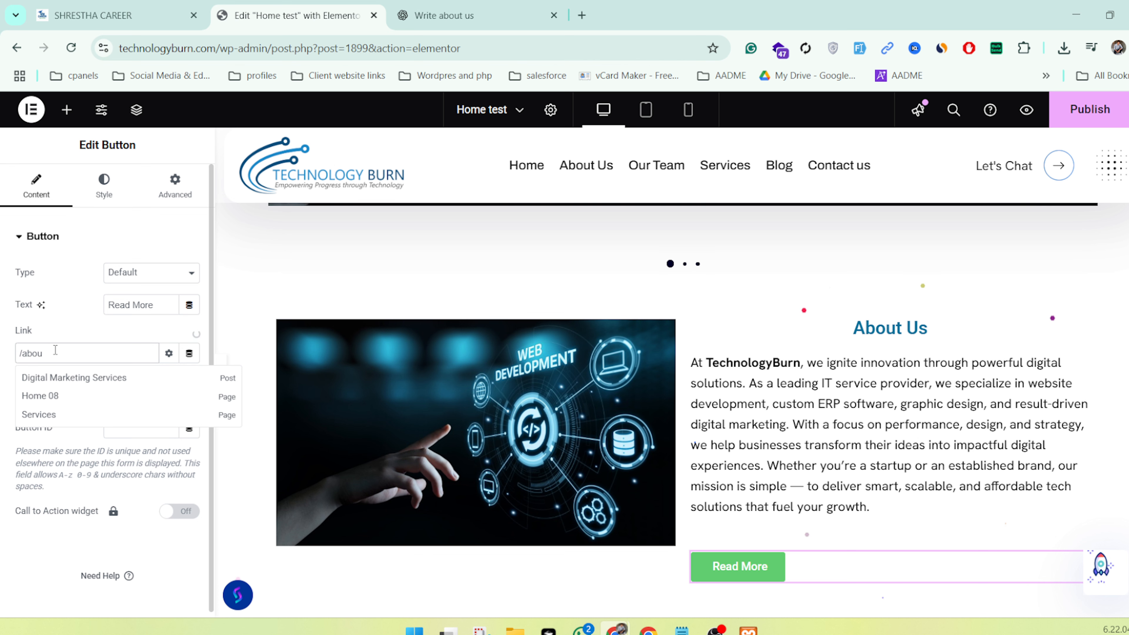
pyautogui.press('BackSpace')
pyautogui.write('t')
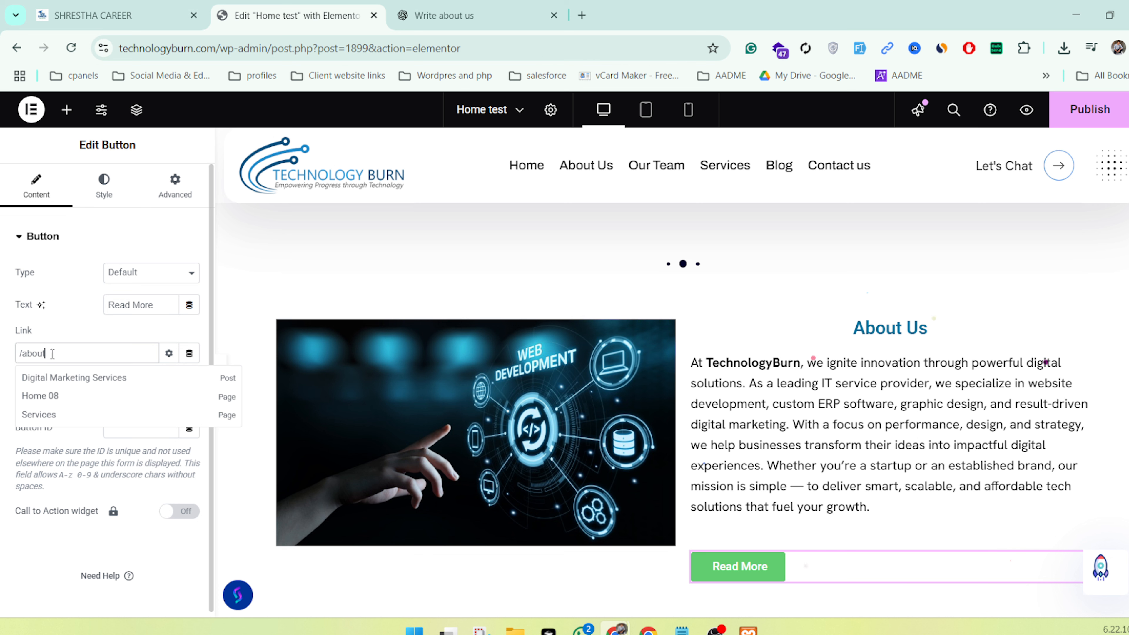
pyautogui.click(49, 416)
pyautogui.moveTo(61, 354); pyautogui.dragTo(173, 355)
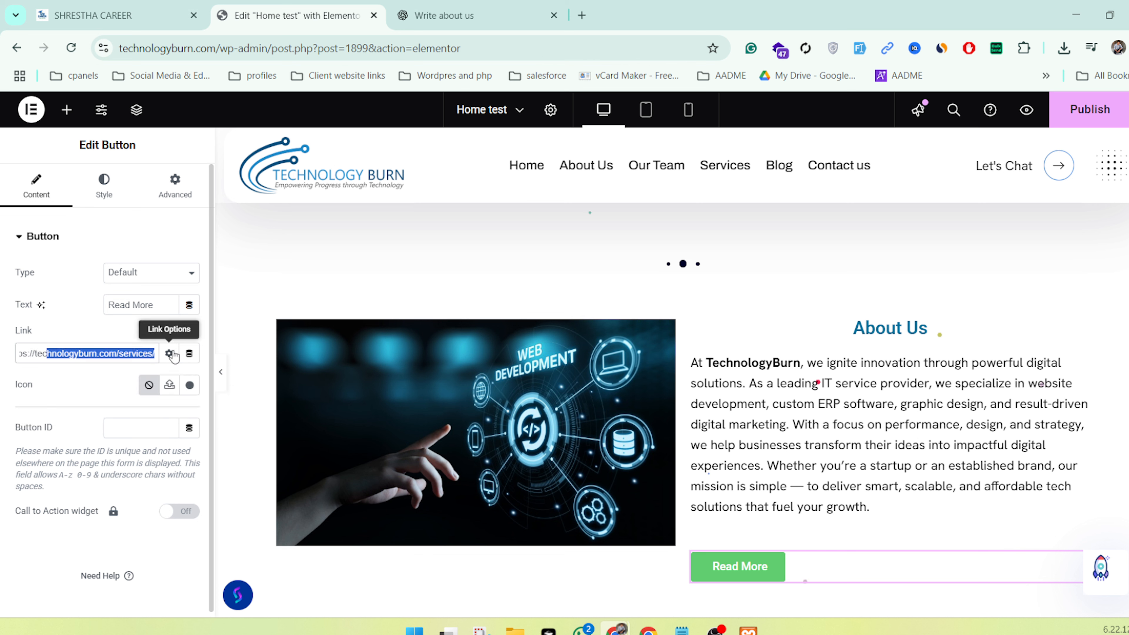
pyautogui.click(92, 356)
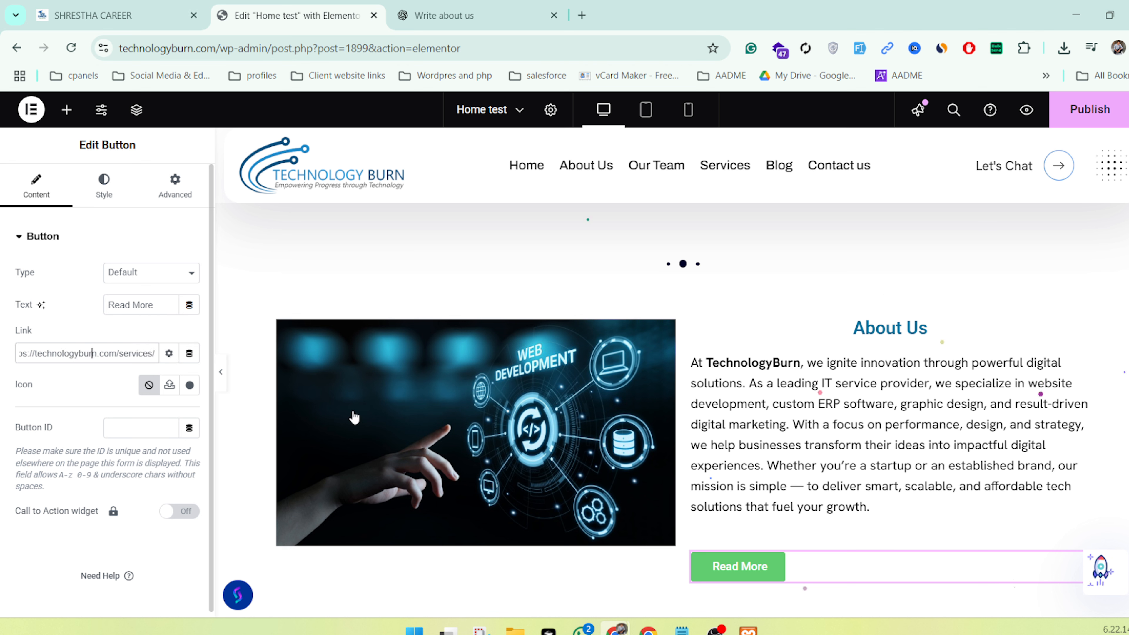
# Centre the Read More button, set its background colour to dark blue #005F8D, and preview the section at full width
pyautogui.click(102, 192)
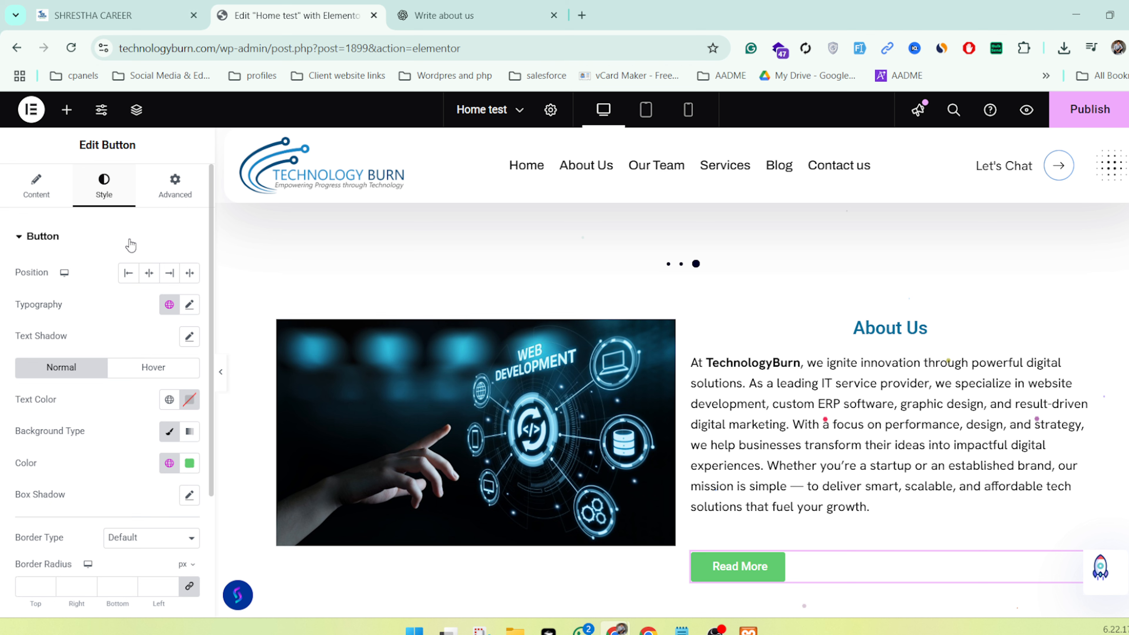
pyautogui.click(149, 273)
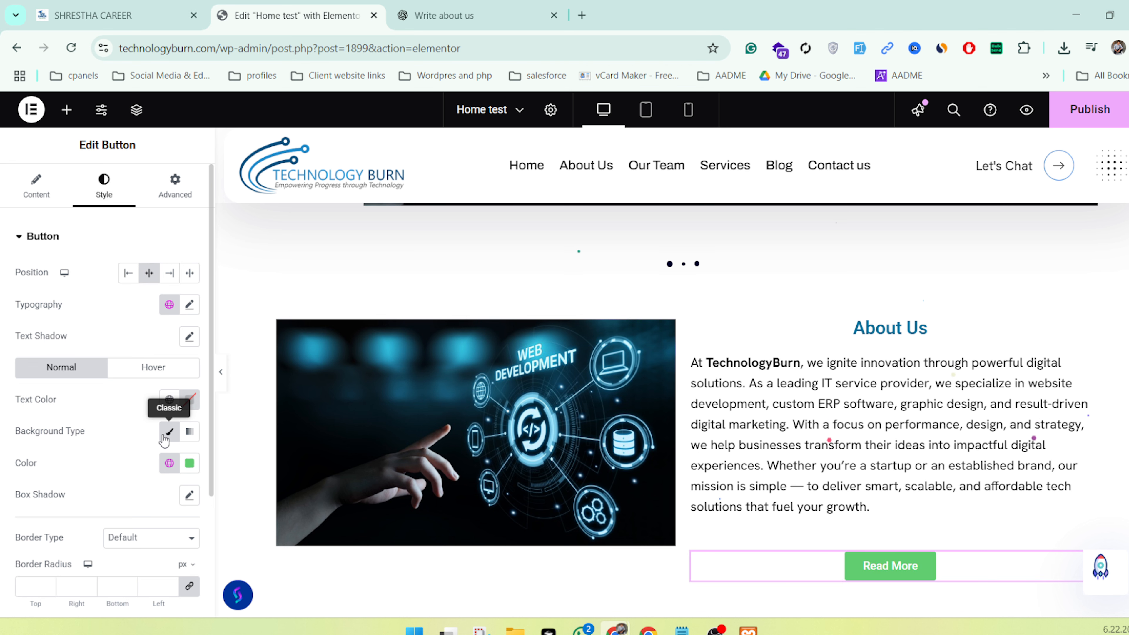
pyautogui.click(190, 463)
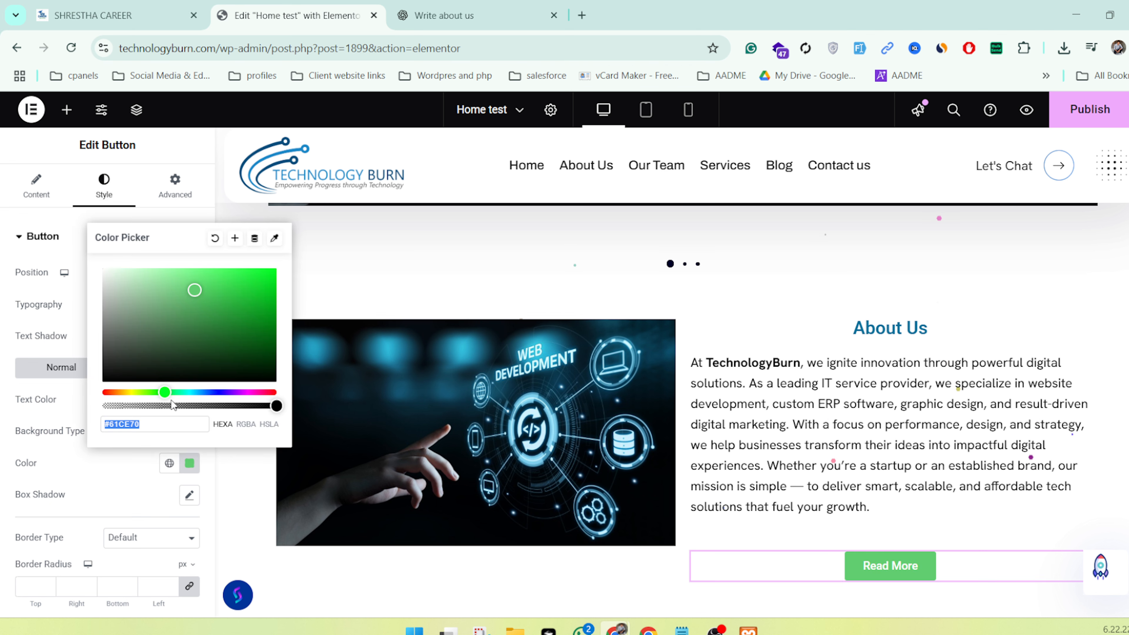
pyautogui.moveTo(165, 391); pyautogui.dragTo(199, 392)
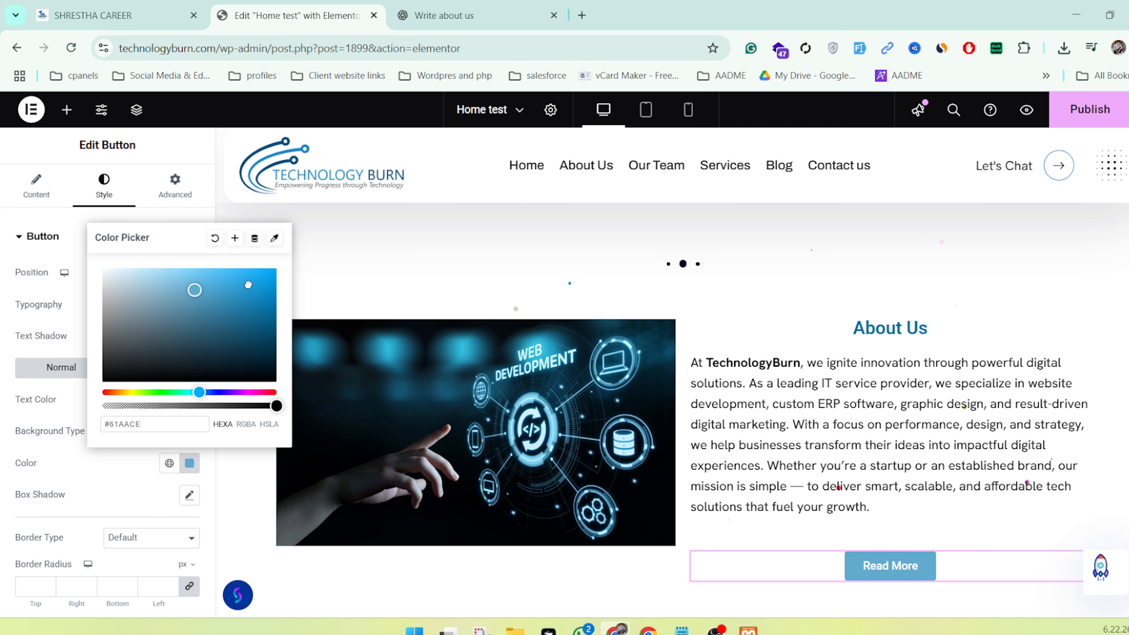
pyautogui.moveTo(273, 307); pyautogui.dragTo(276, 319)
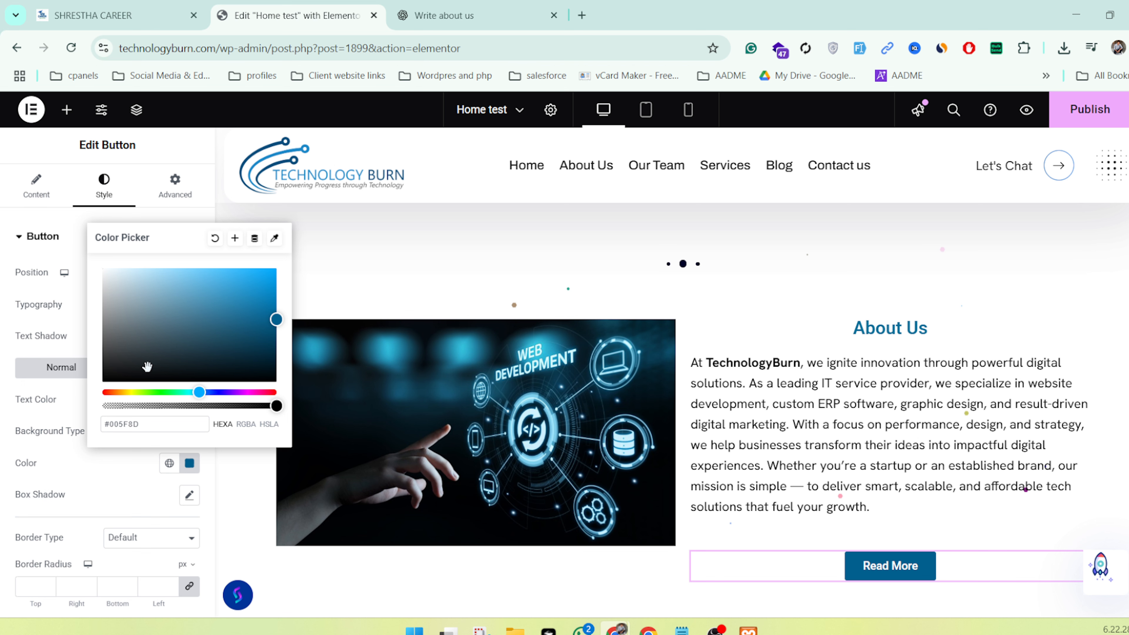
pyautogui.click(77, 457)
pyautogui.scroll(-4, 76, 456)
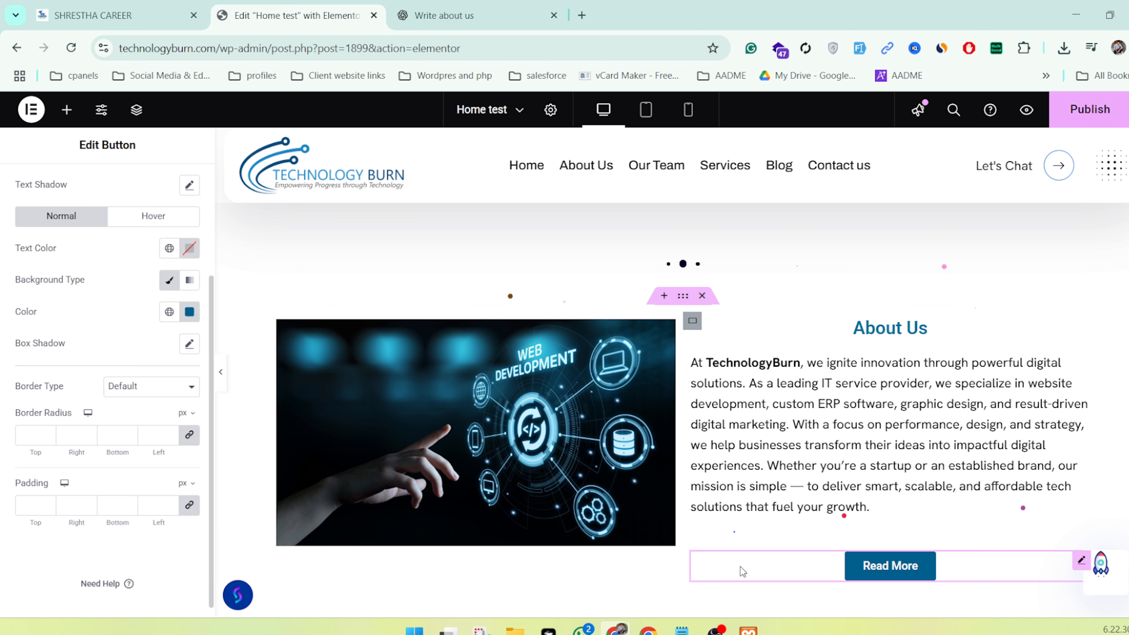
pyautogui.click(224, 374)
pyautogui.scroll(-4, 864, 464)
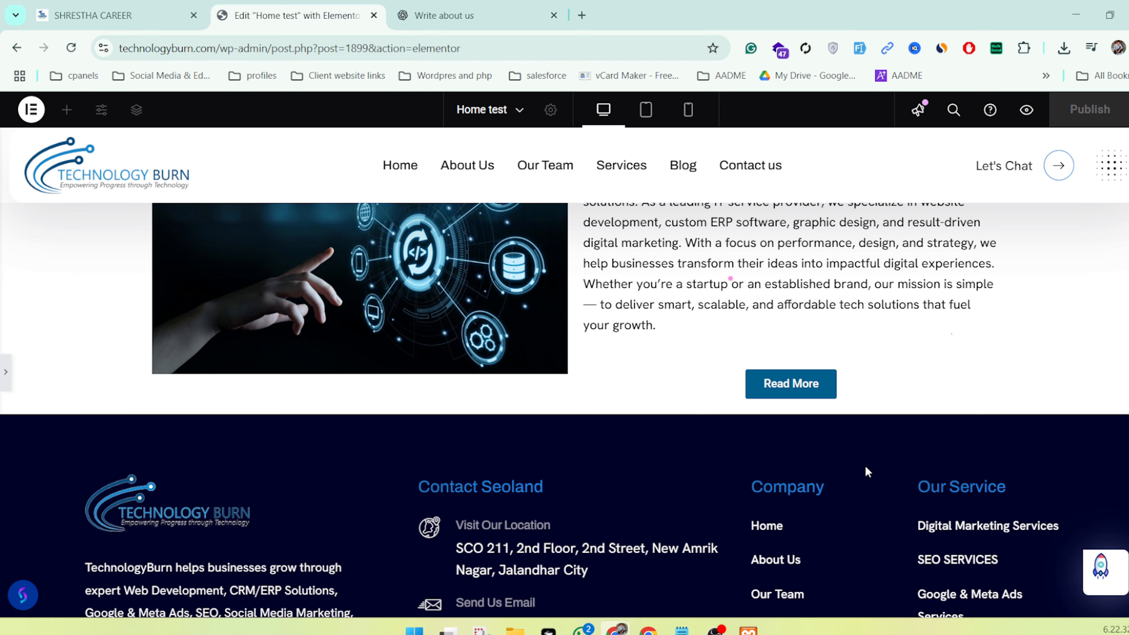
pyautogui.scroll(3, 856, 466)
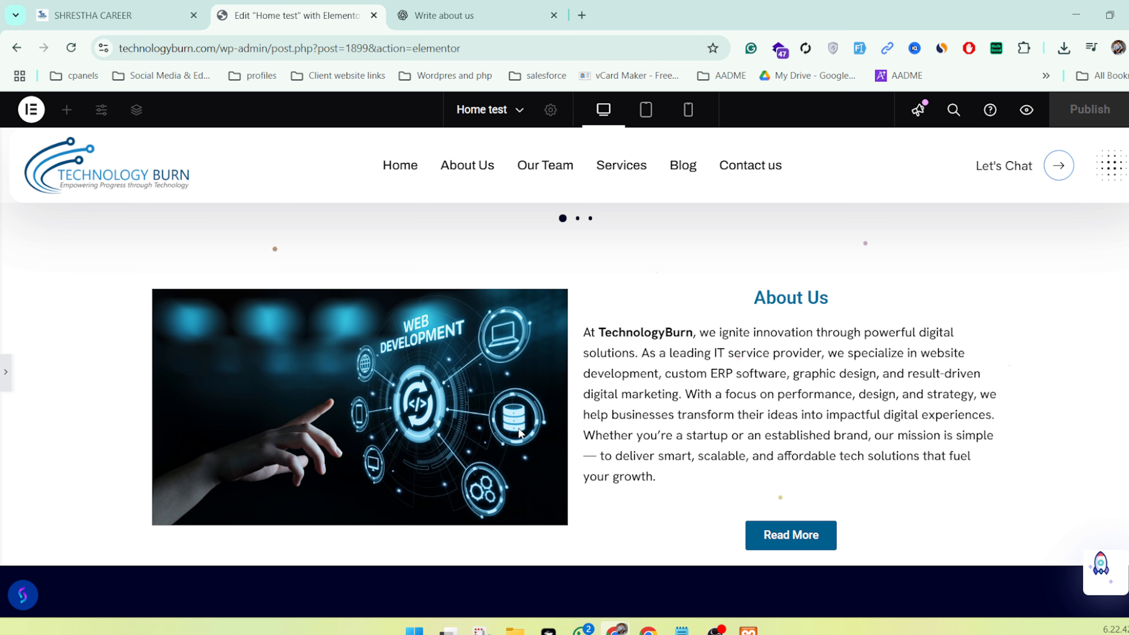
# Set the About Us paragraph's alignment to Justified
pyautogui.click(5, 372)
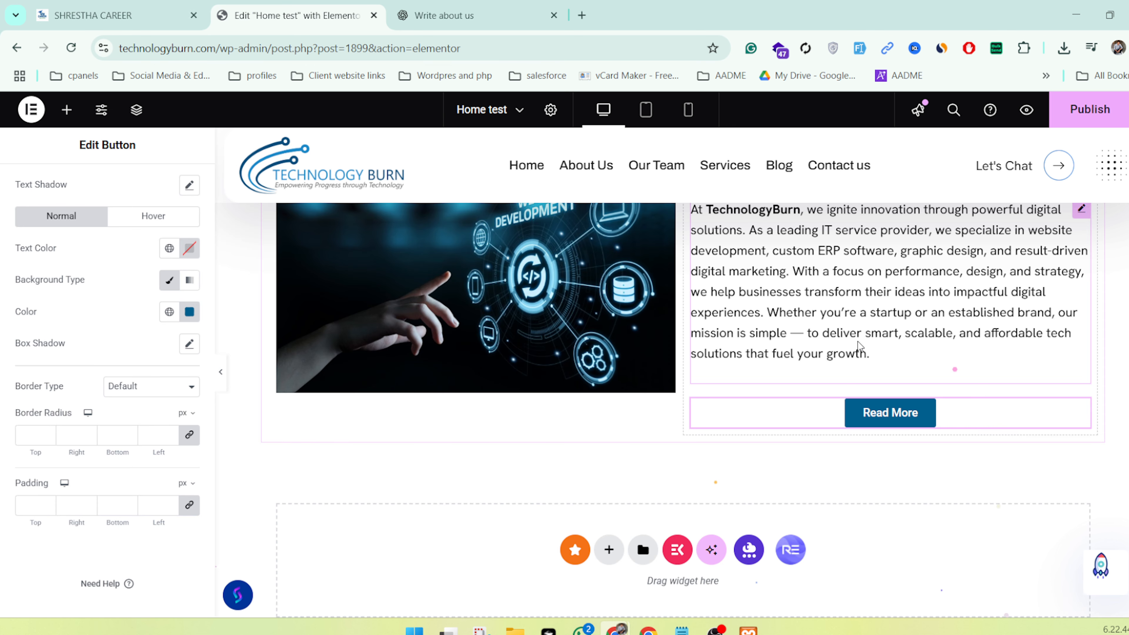
pyautogui.click(857, 341)
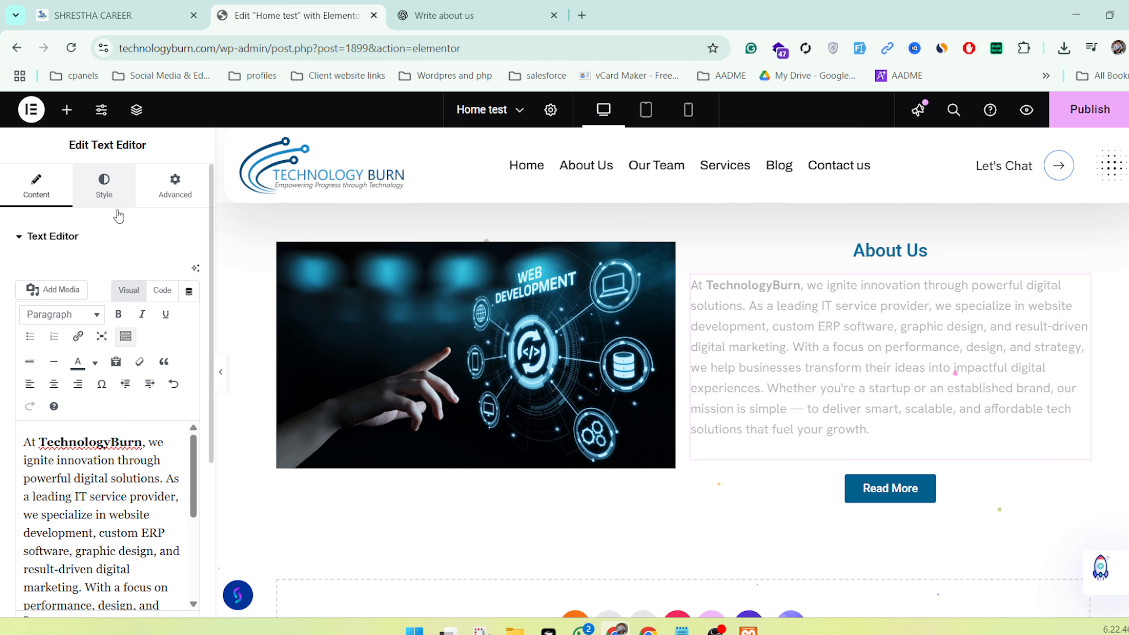
pyautogui.click(104, 189)
pyautogui.click(190, 276)
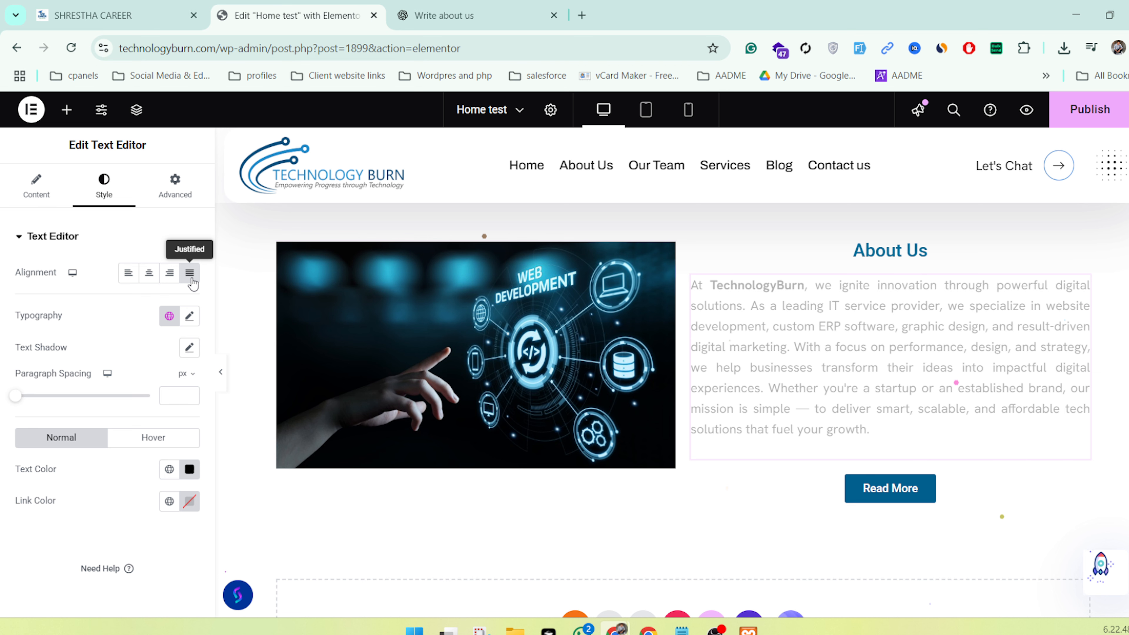
# Preview the page at full width, examining the carousel's spacing and the About Us section with its justified paragraph
pyautogui.click(221, 372)
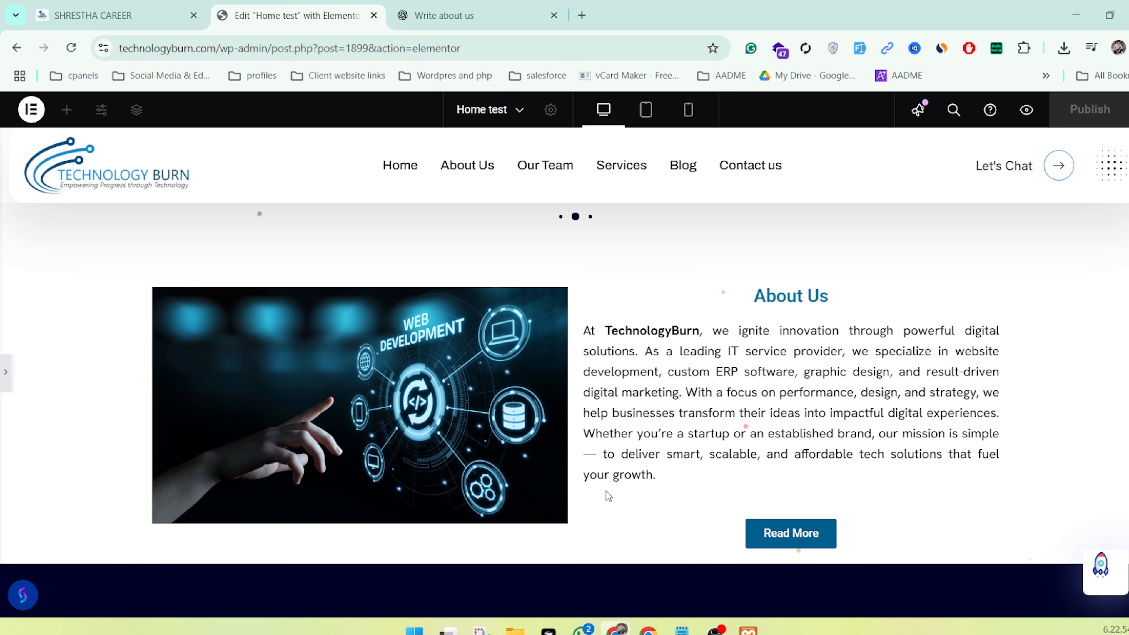
pyautogui.click(6, 372)
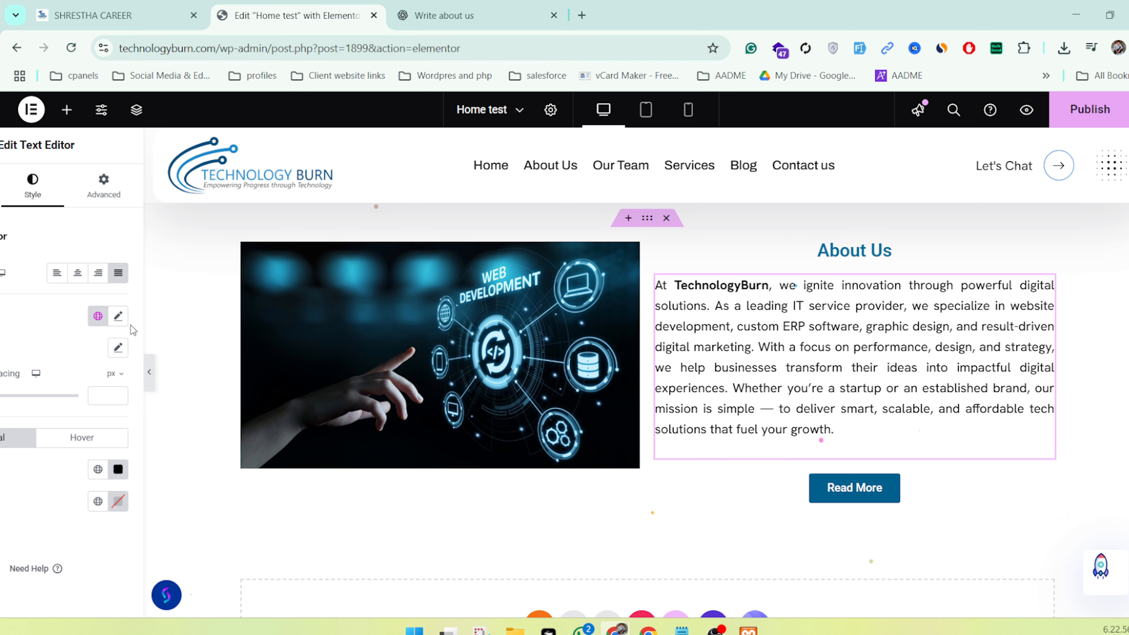
pyautogui.scroll(-3, 712, 387)
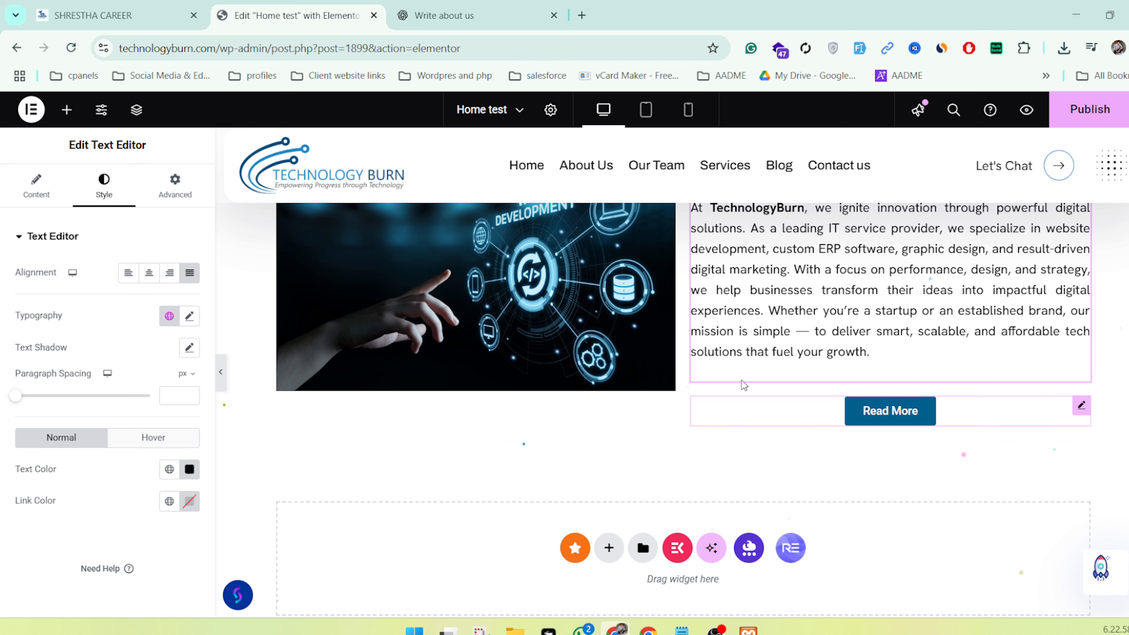
pyautogui.scroll(3, 662, 410)
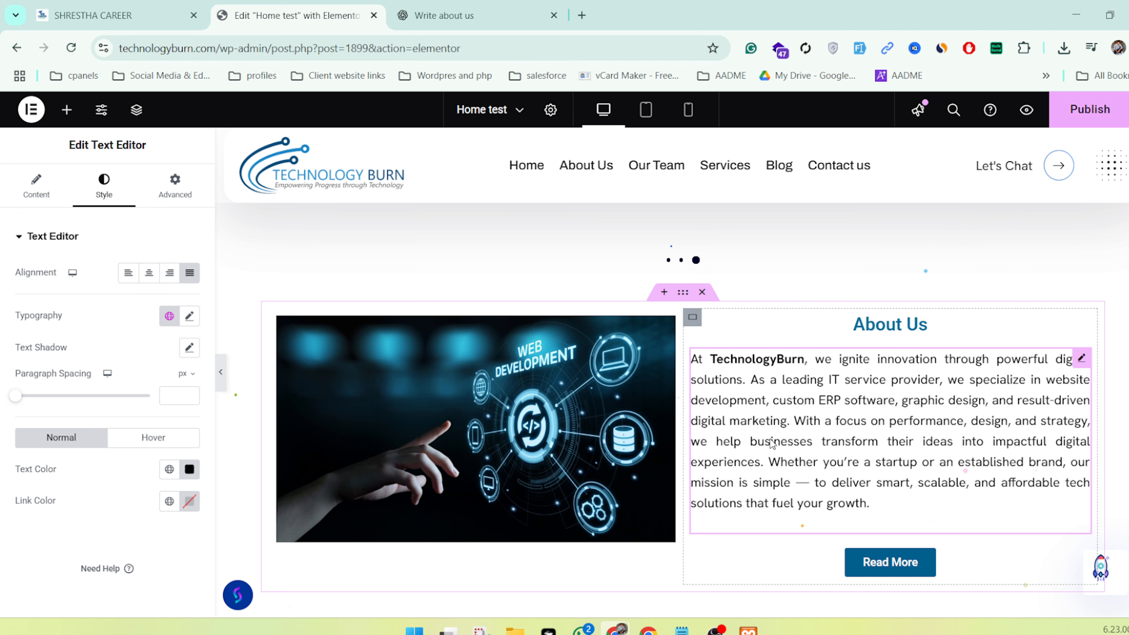
pyautogui.scroll(5, 769, 434)
pyautogui.scroll(-5, 769, 422)
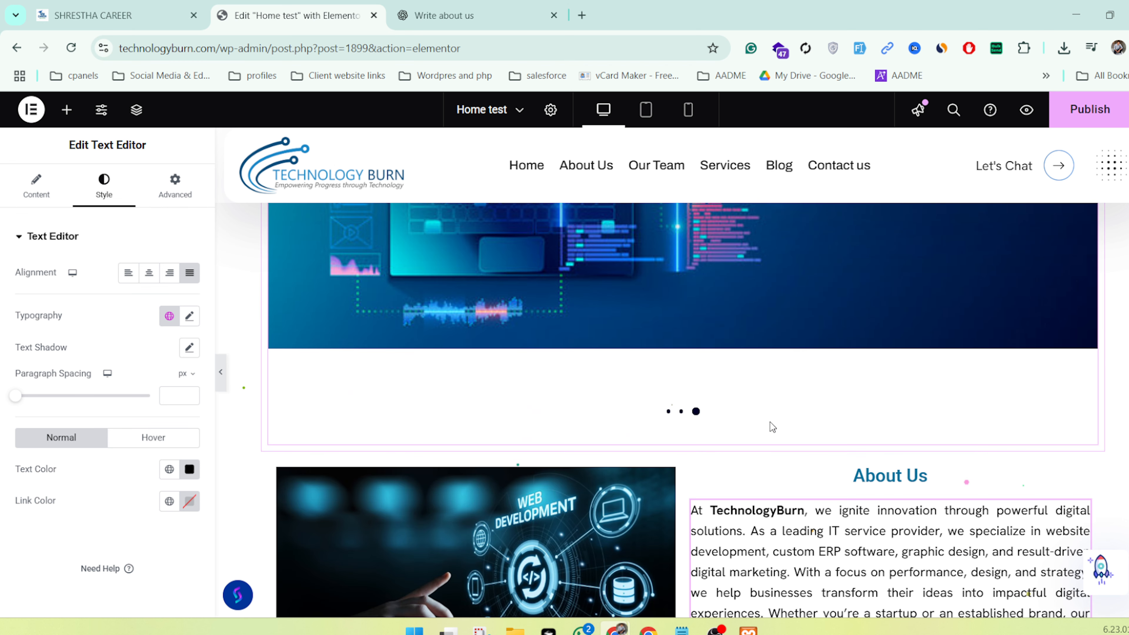
pyautogui.scroll(1, 394, 370)
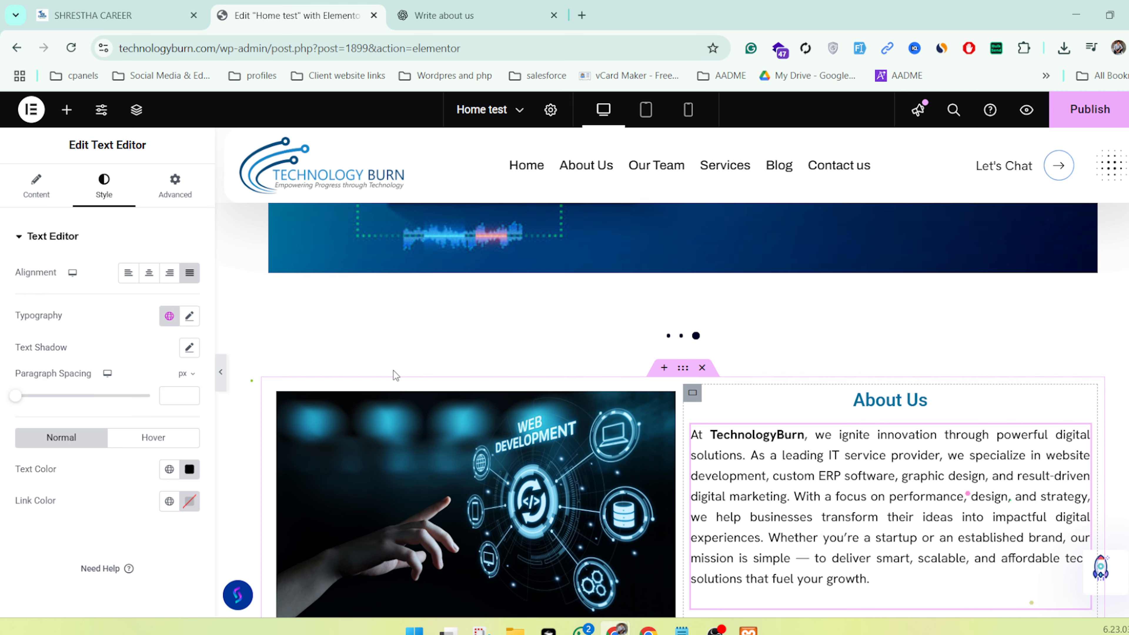
pyautogui.click(221, 372)
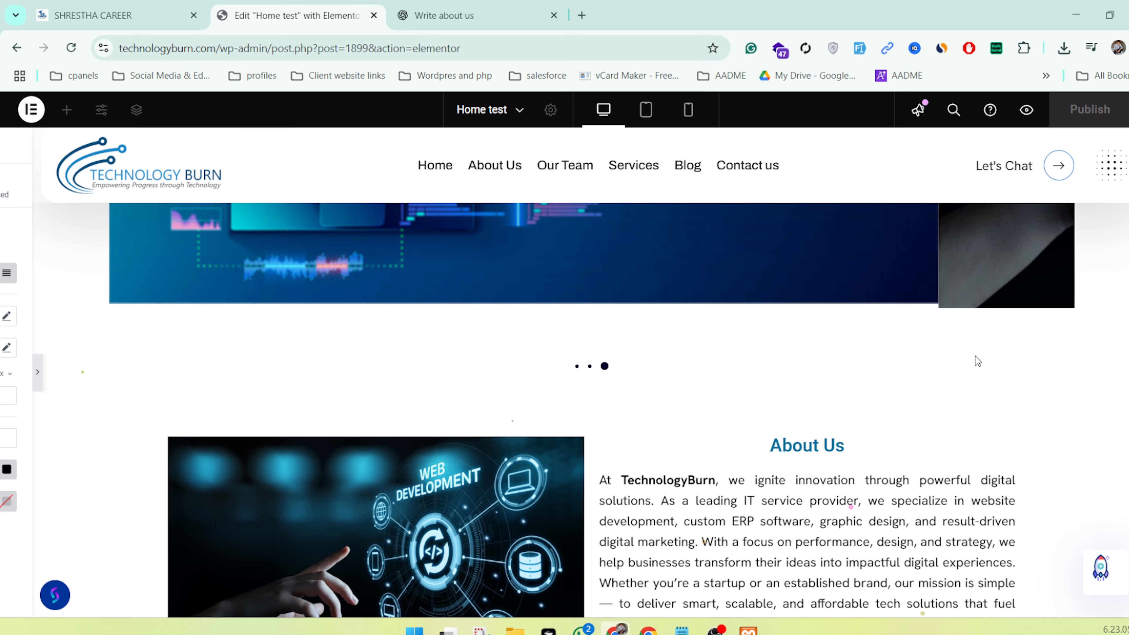
pyautogui.scroll(5, 779, 330)
pyautogui.scroll(-10, 555, 290)
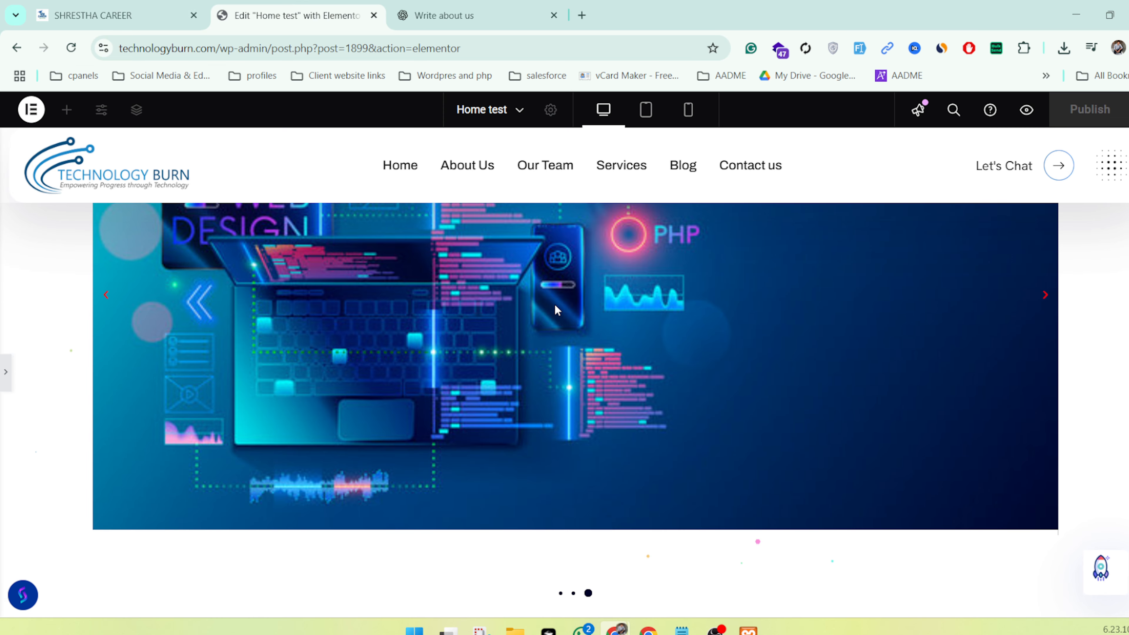
pyautogui.scroll(-5, 555, 311)
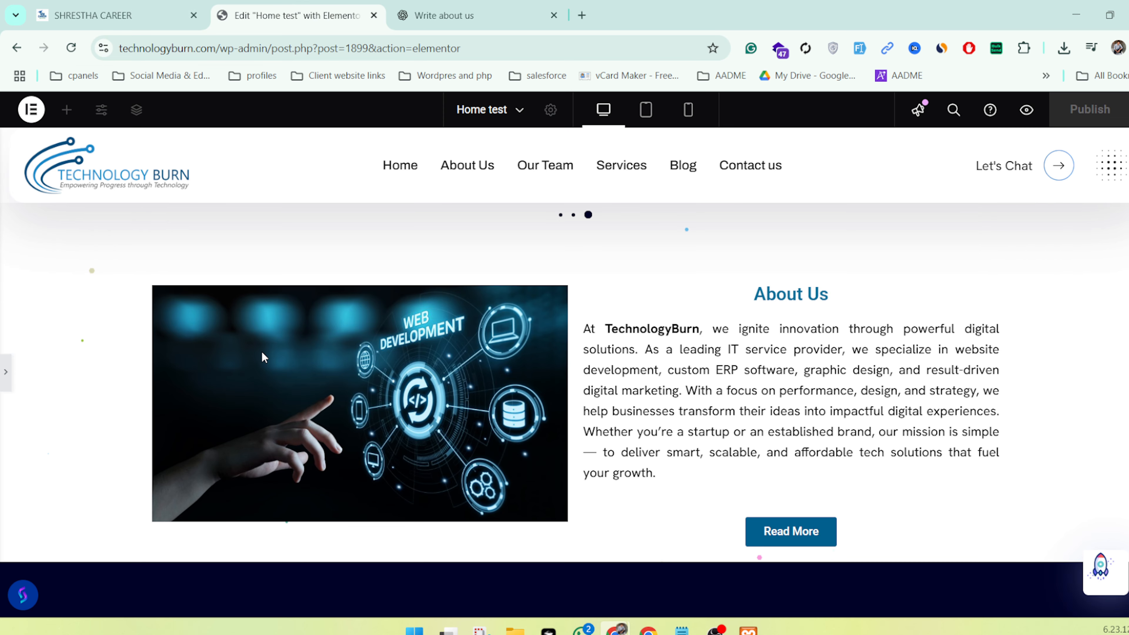
# Set the About Us container's content width to Full Width and preview the section at full page width
pyautogui.click(6, 388)
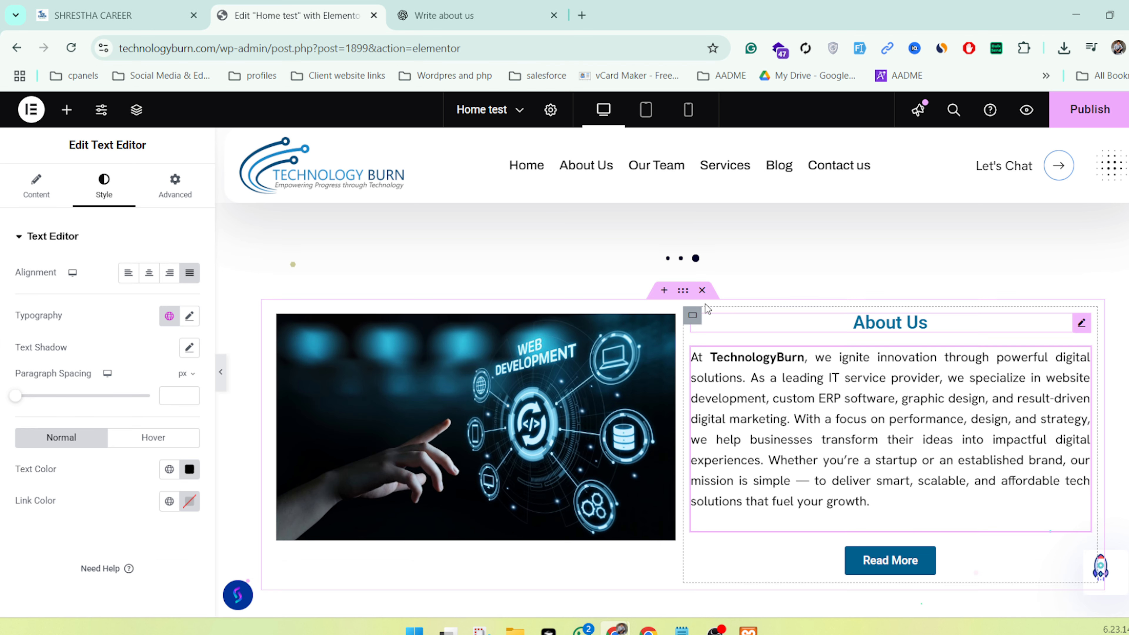
pyautogui.click(683, 290)
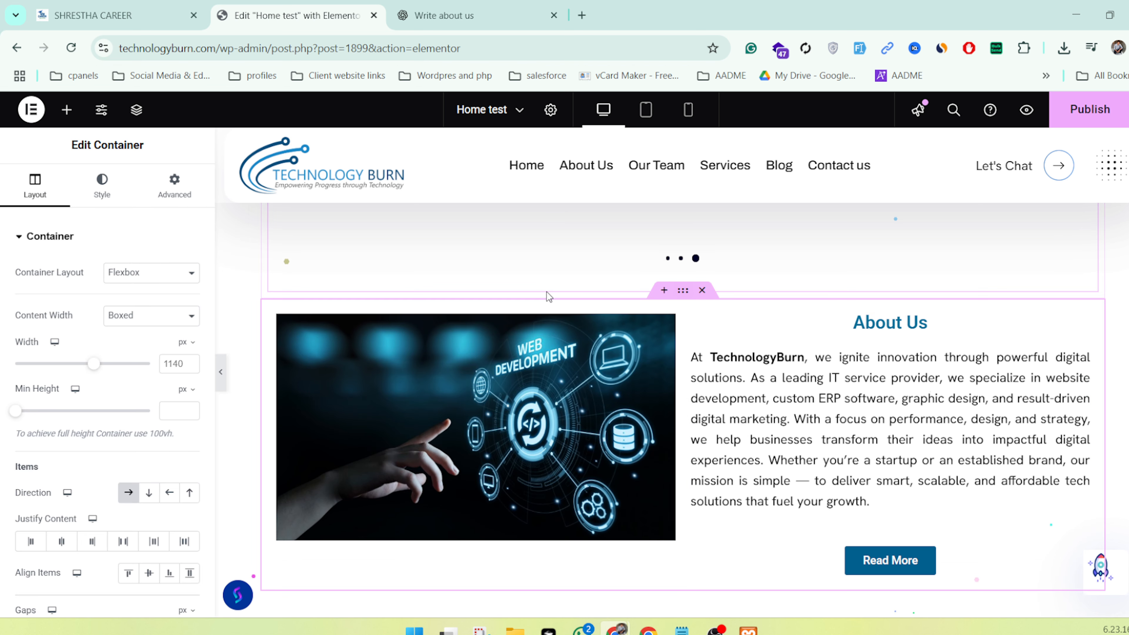
pyautogui.click(127, 315)
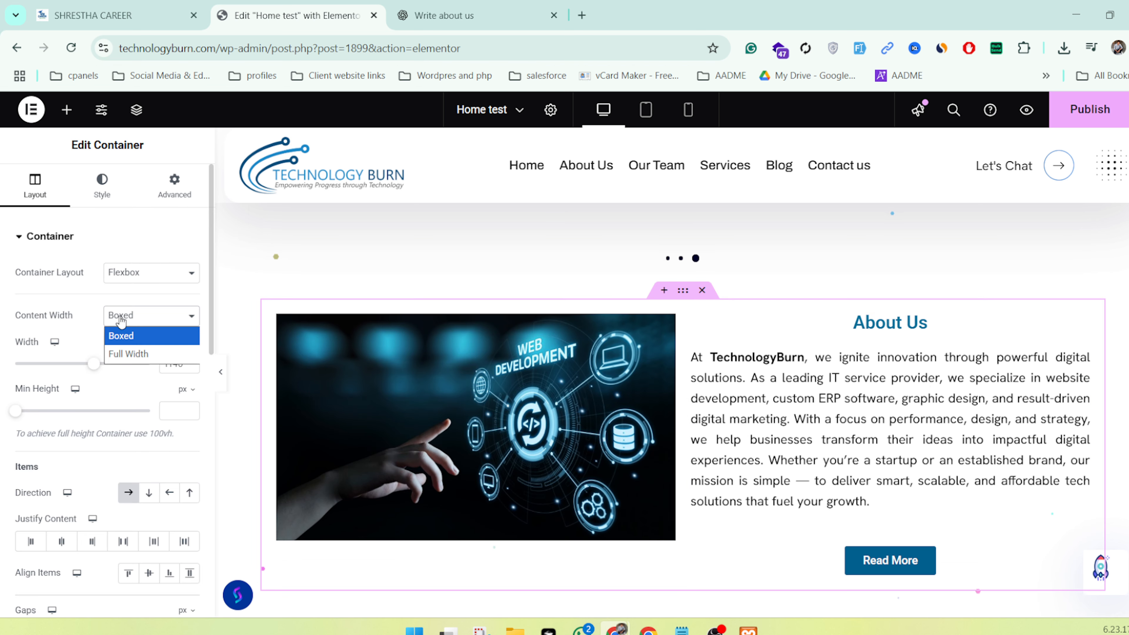
pyautogui.click(127, 353)
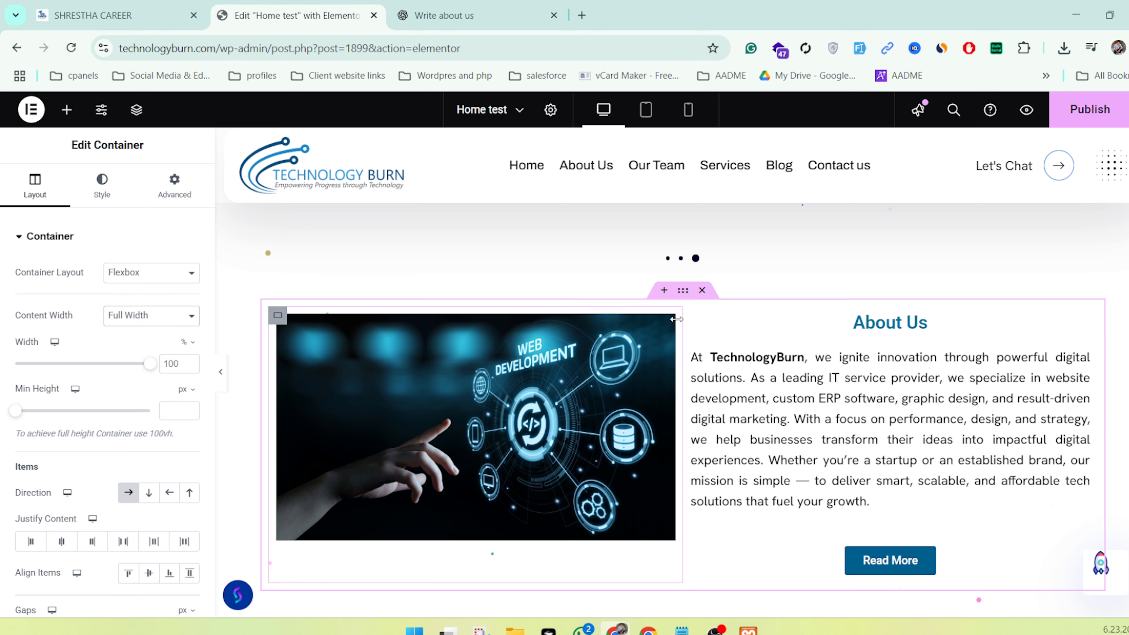
pyautogui.click(221, 372)
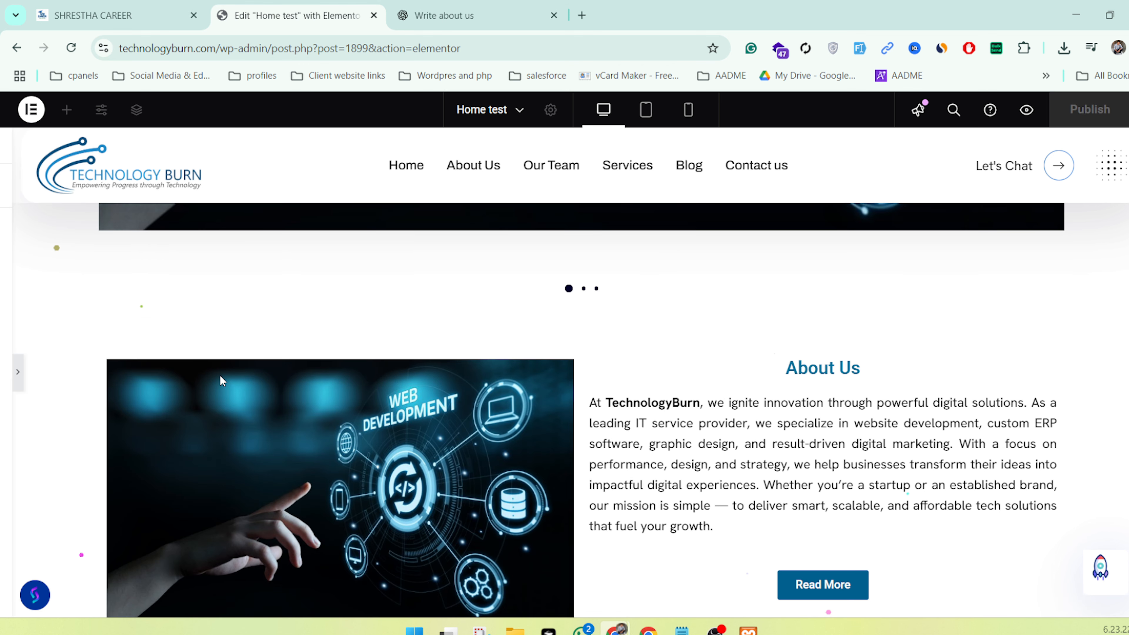
pyautogui.scroll(-3, 222, 381)
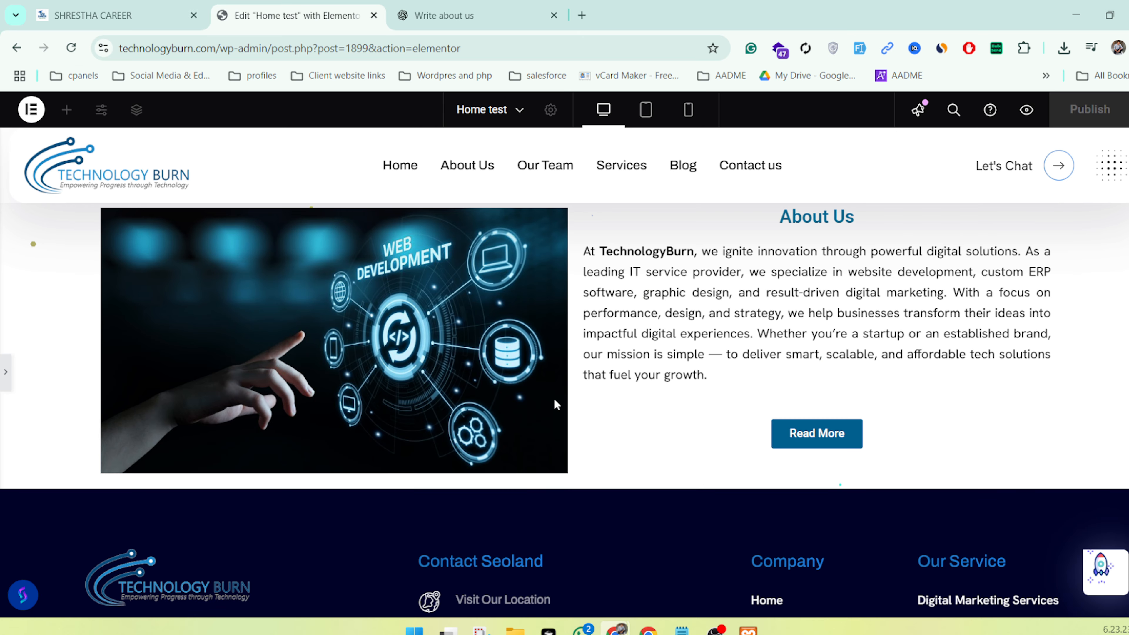
pyautogui.click(5, 372)
pyautogui.scroll(5, 684, 375)
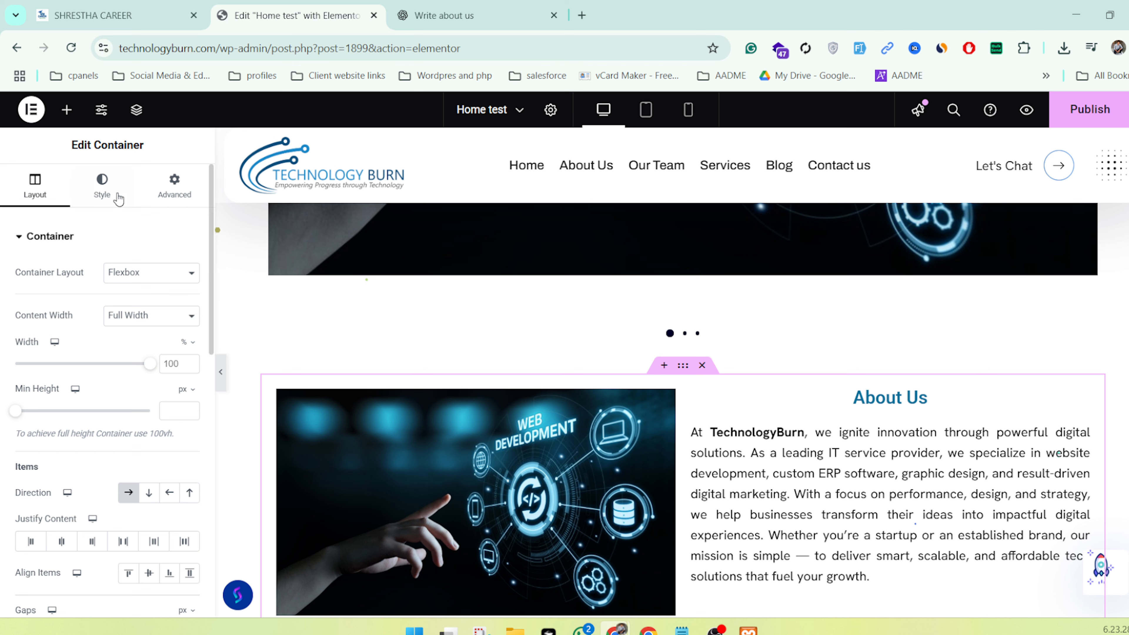
# Try an outline box shadow with a blur of 10 on the About Us container and preview it at full width
pyautogui.click(118, 200)
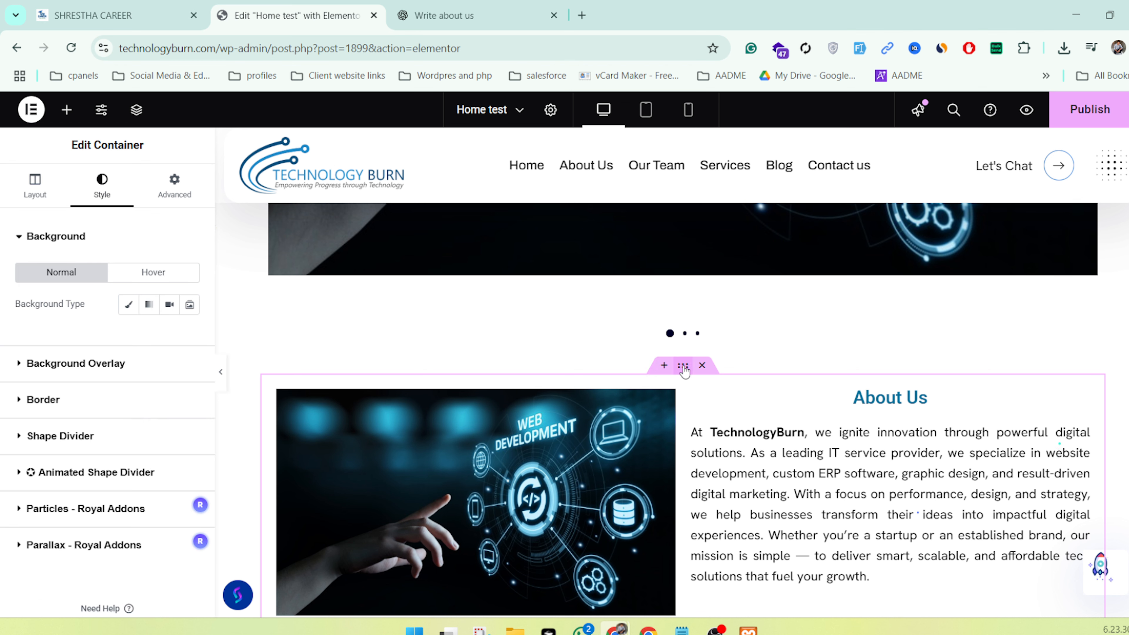
pyautogui.click(151, 396)
pyautogui.scroll(-2, 149, 445)
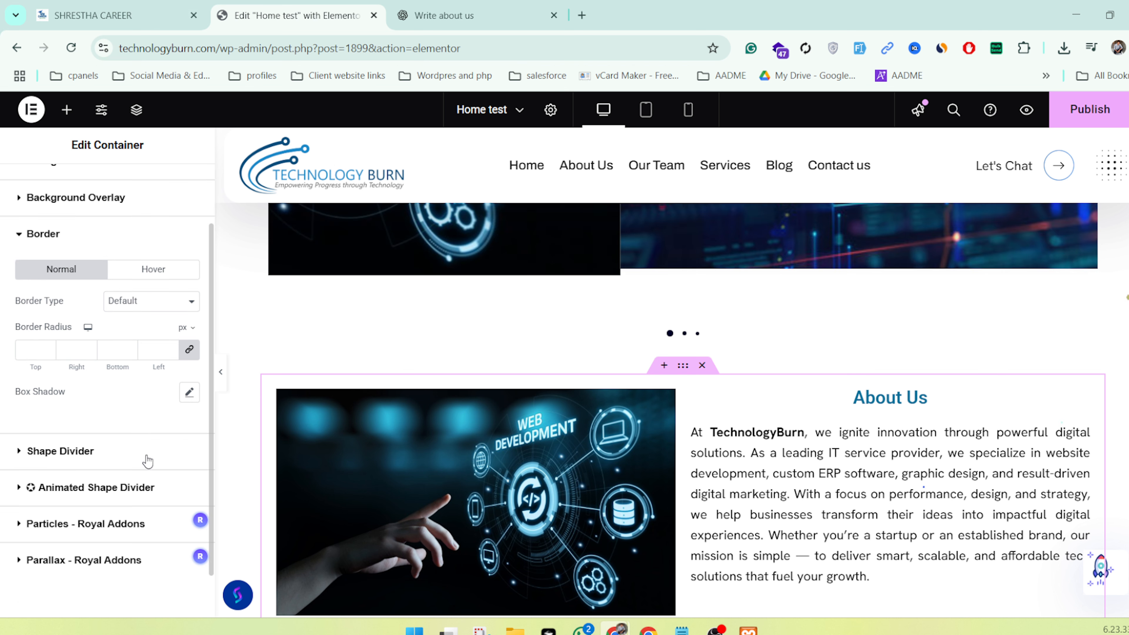
pyautogui.click(189, 392)
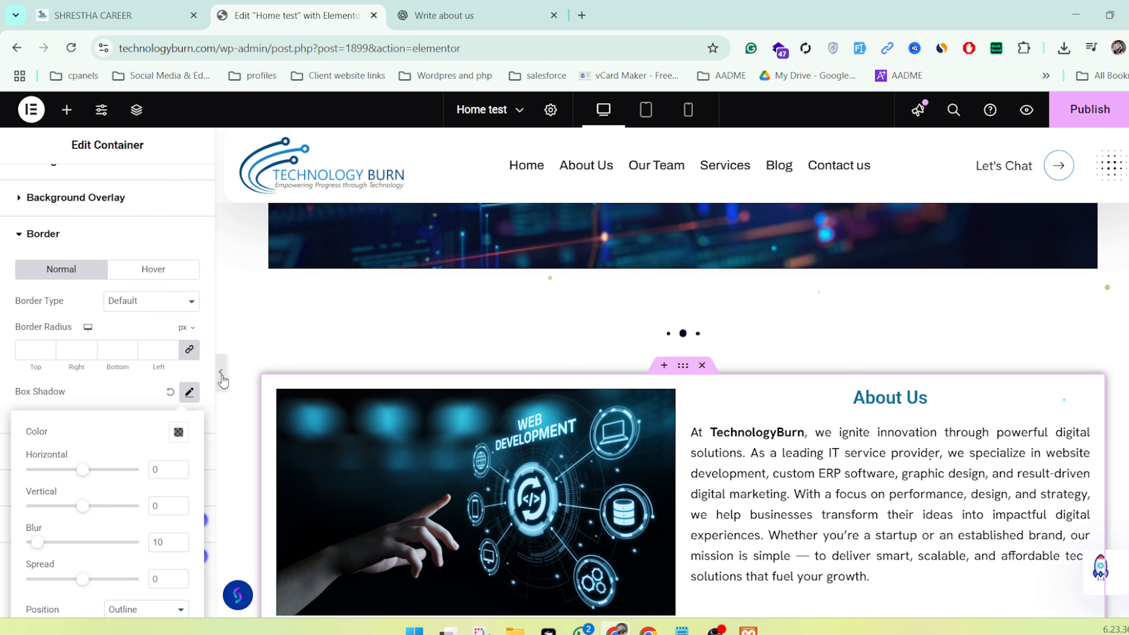
pyautogui.click(220, 373)
pyautogui.scroll(-2, 499, 435)
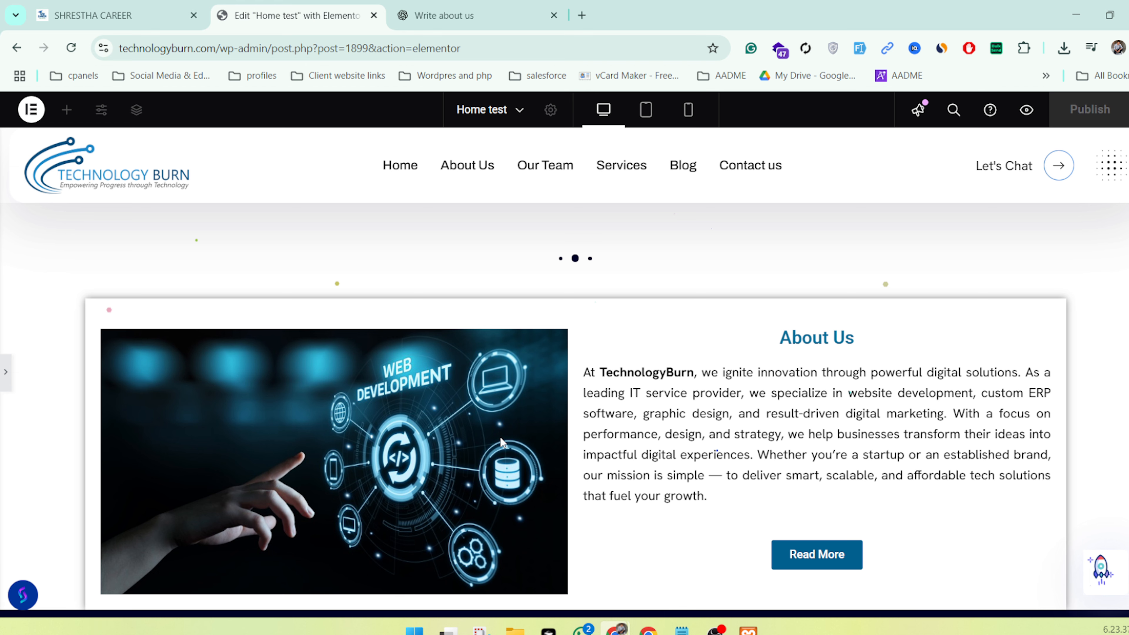
pyautogui.scroll(-1, 500, 436)
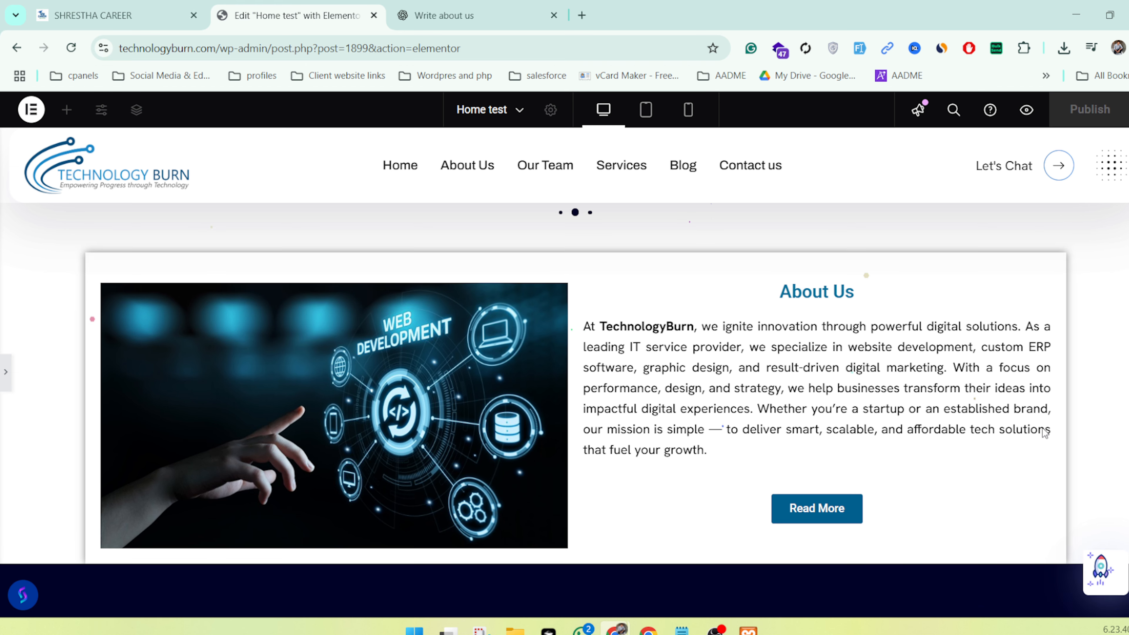
pyautogui.scroll(-2, 413, 451)
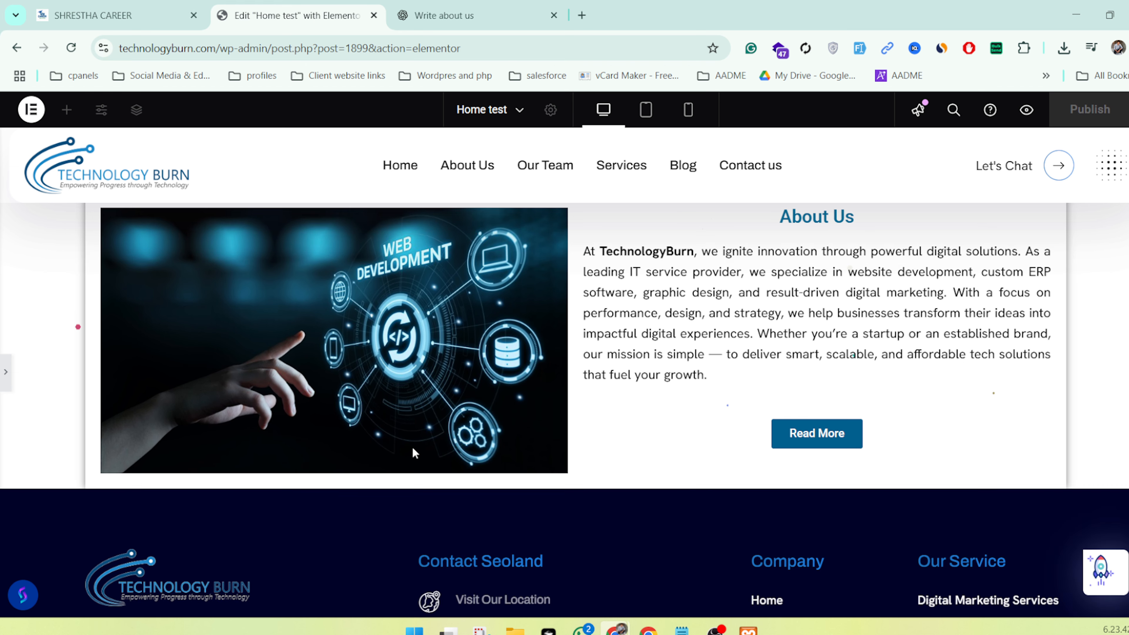
pyautogui.scroll(2, 414, 453)
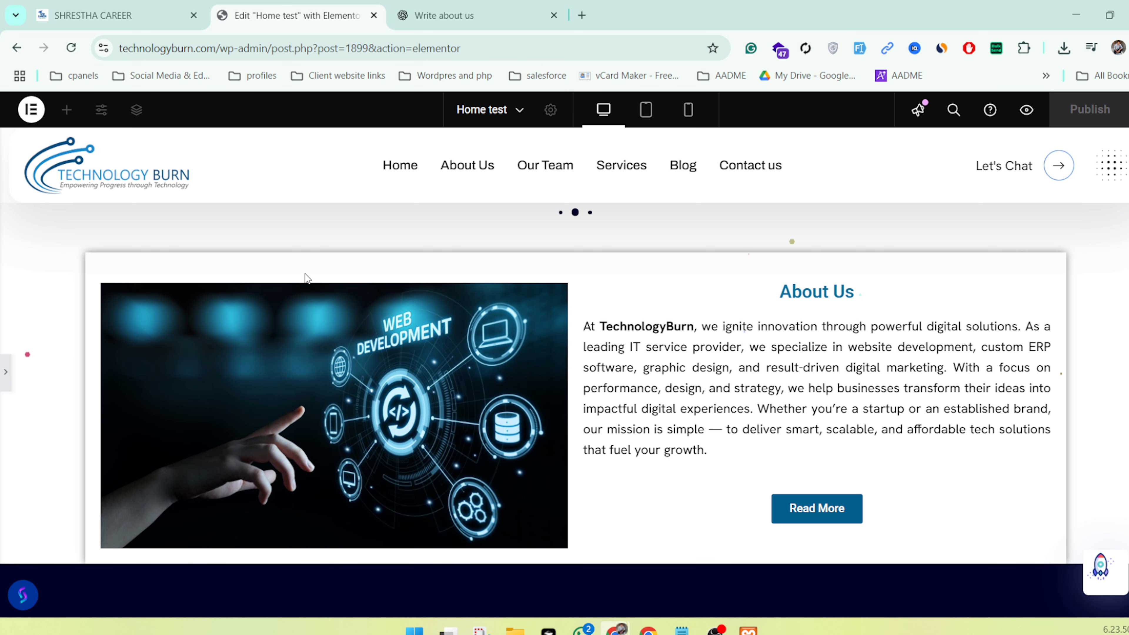
pyautogui.scroll(-1, 9, 376)
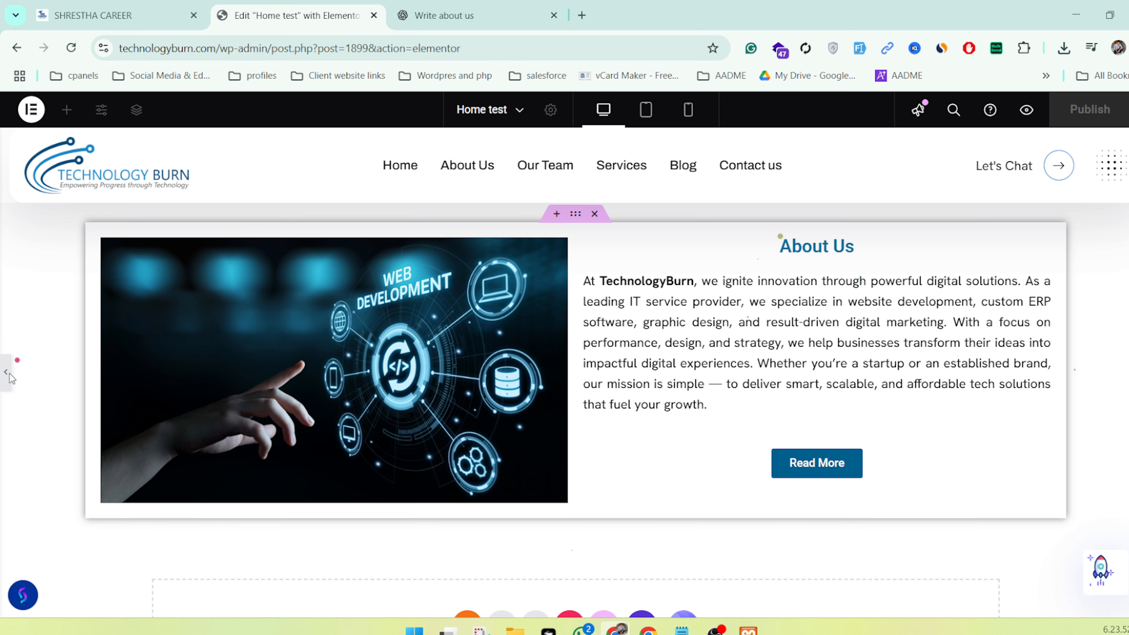
# Remove the box shadow from the About Us container
pyautogui.click(6, 372)
pyautogui.scroll(5, 666, 290)
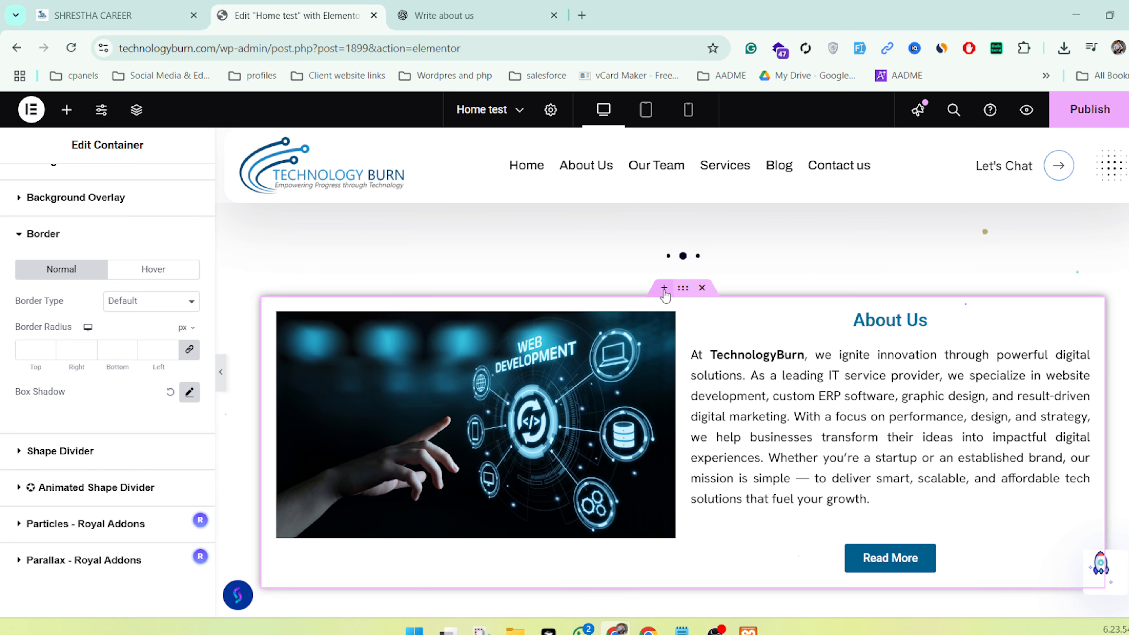
pyautogui.scroll(2, 74, 276)
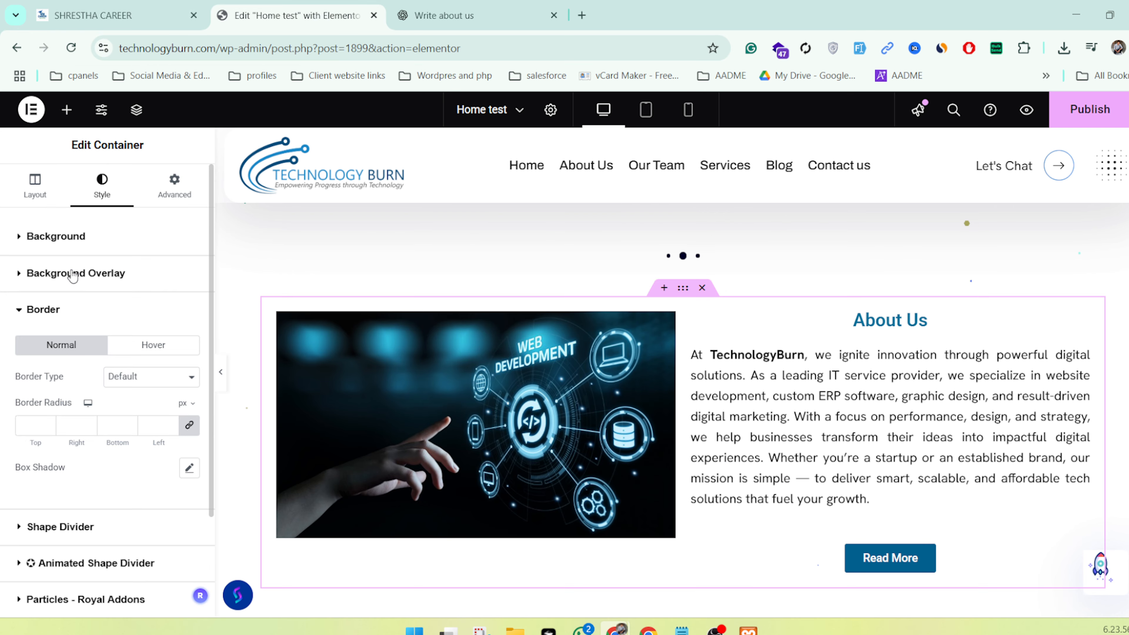
# Give the About Us container a Classic background with the pale pink colour #FFE8E8
pyautogui.click(37, 231)
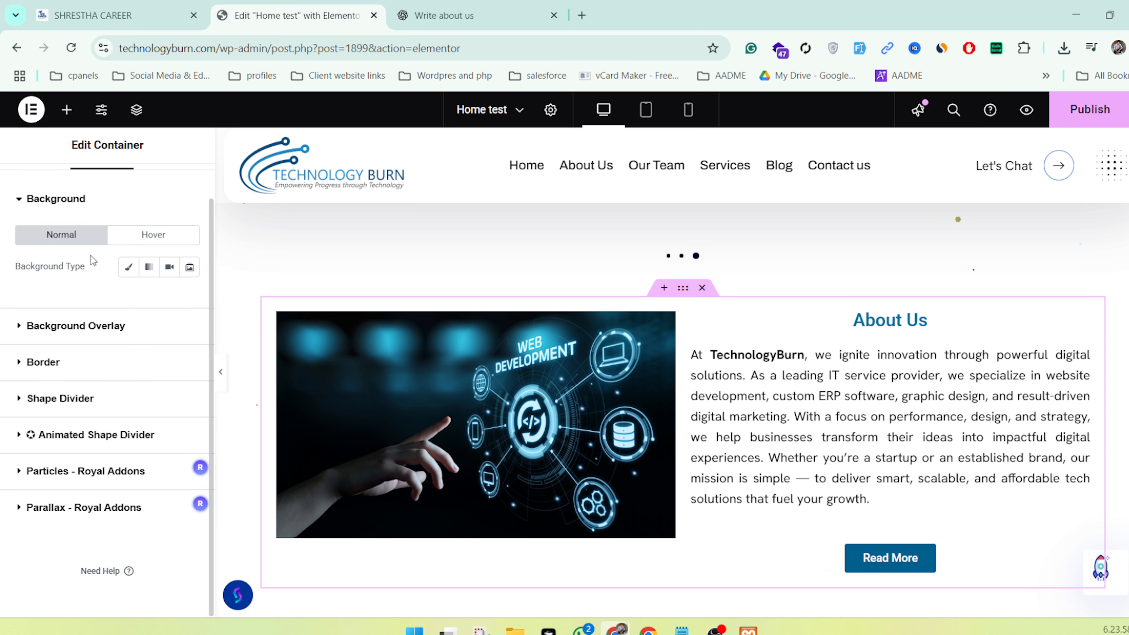
pyautogui.click(128, 269)
pyautogui.click(190, 299)
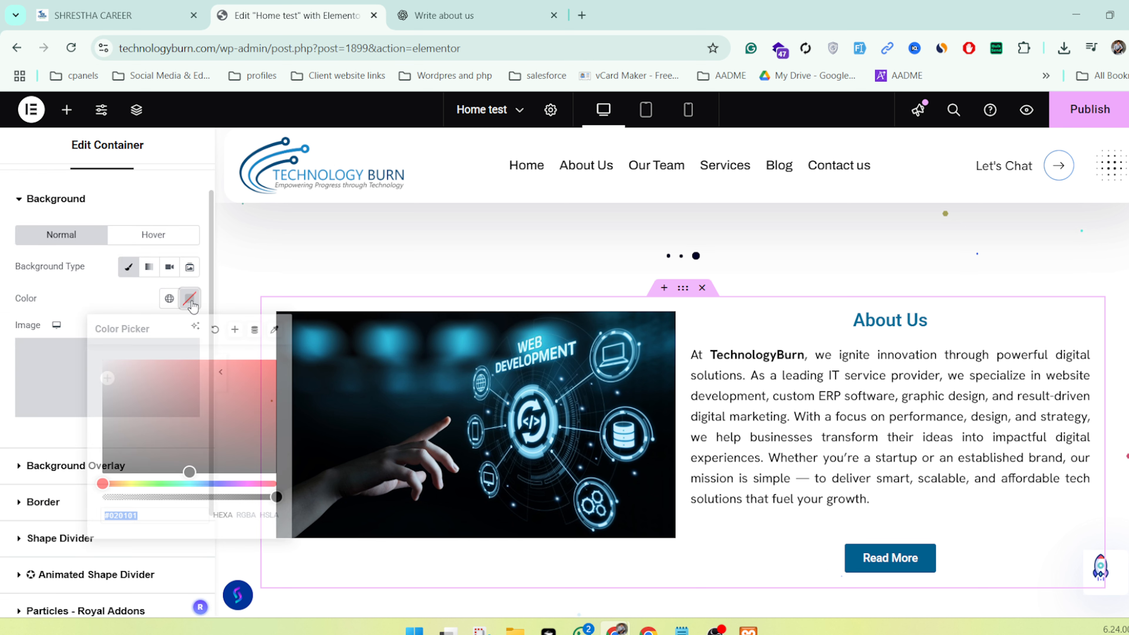
pyautogui.write('#FFE8E8')
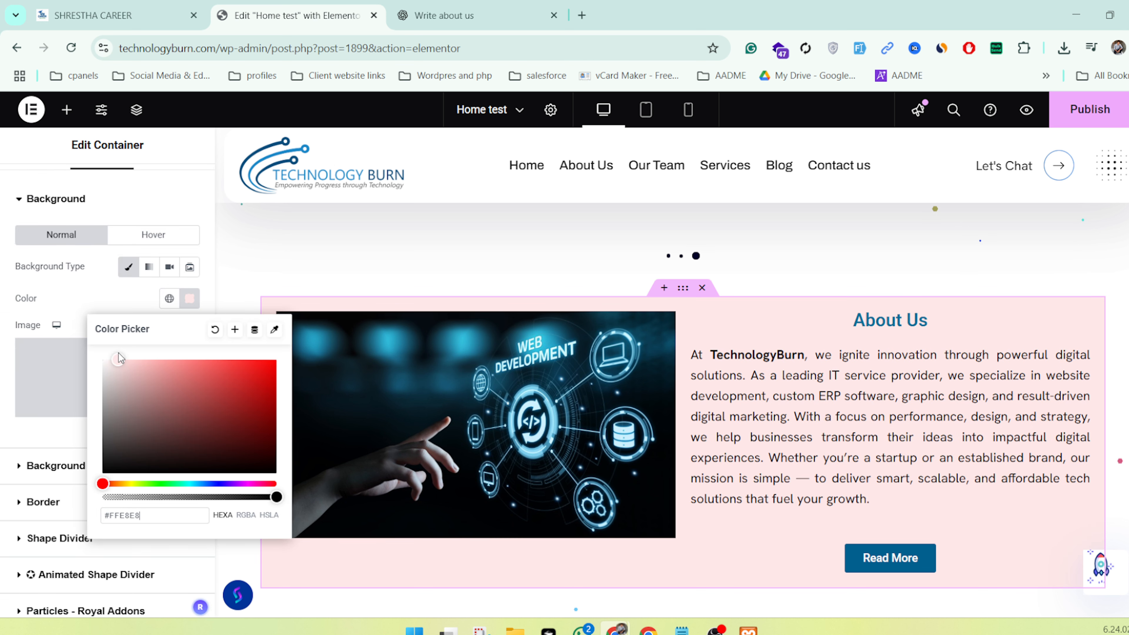
pyautogui.click(189, 277)
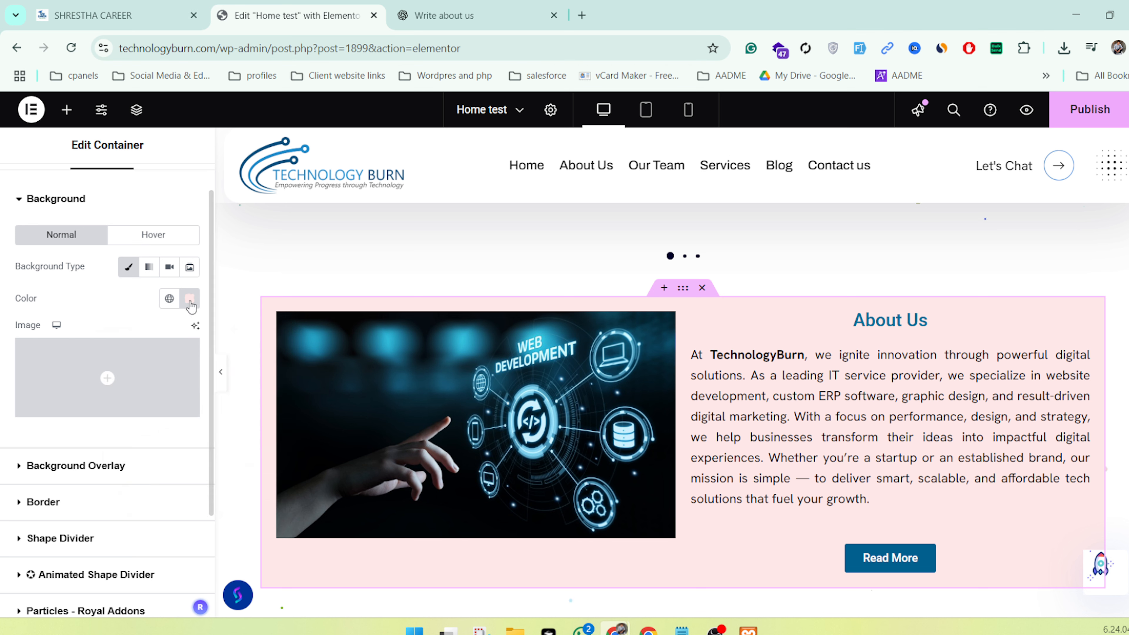
# Change the About Us container's background colour to light sky blue and preview the section at full width
pyautogui.click(188, 298)
pyautogui.moveTo(176, 484); pyautogui.dragTo(198, 484)
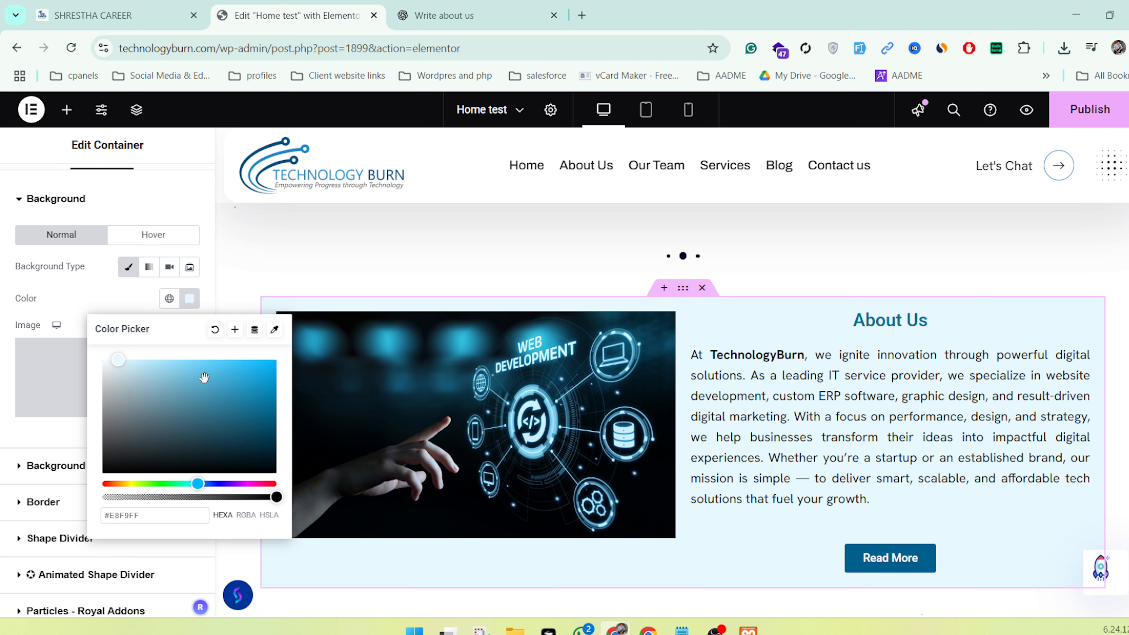
pyautogui.moveTo(204, 378); pyautogui.dragTo(144, 319)
pyautogui.click(156, 308)
pyautogui.click(226, 383)
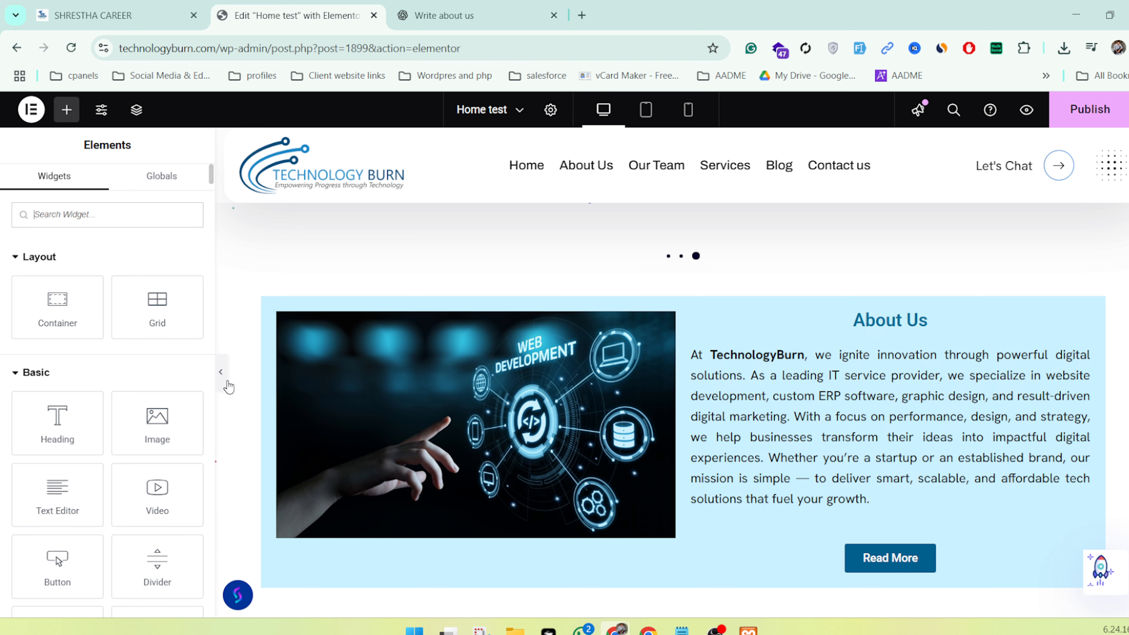
pyautogui.click(220, 373)
pyautogui.scroll(-3, 227, 371)
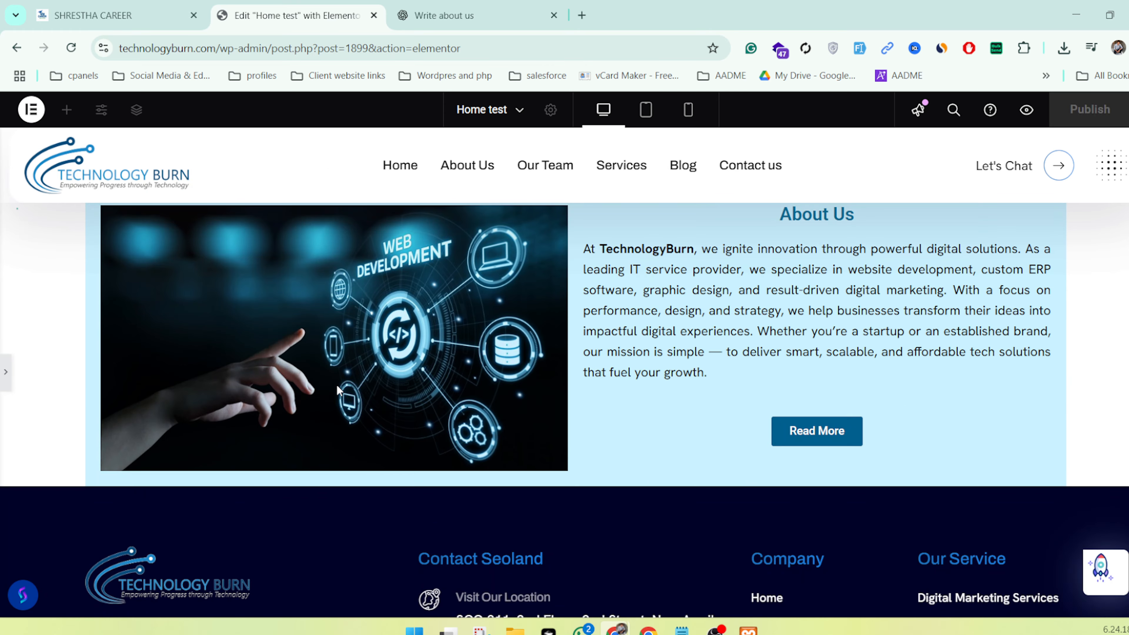
pyautogui.click(5, 372)
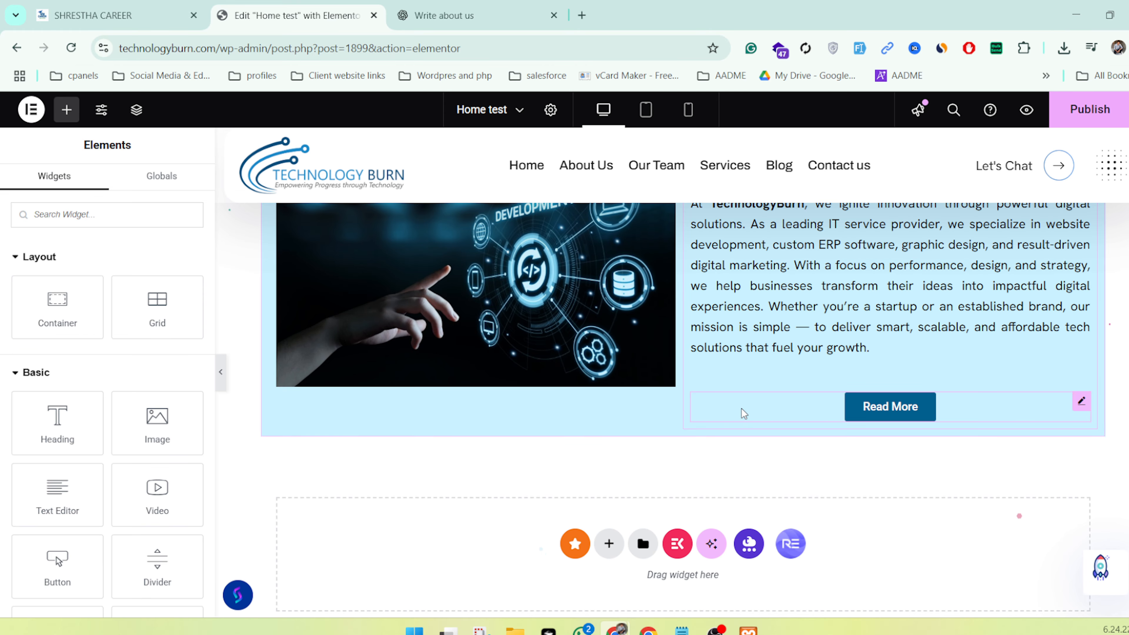
pyautogui.scroll(5, 551, 413)
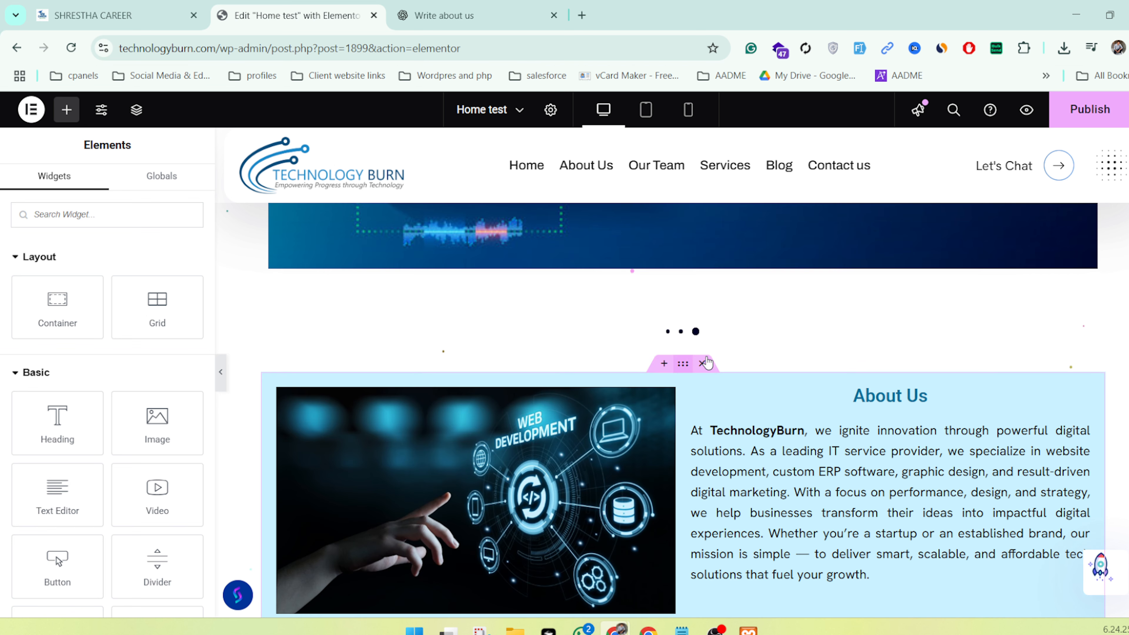
# Try a gradient background on the About Us container with blue #4D8DFF as the second colour and preview it at full width
pyautogui.click(706, 362)
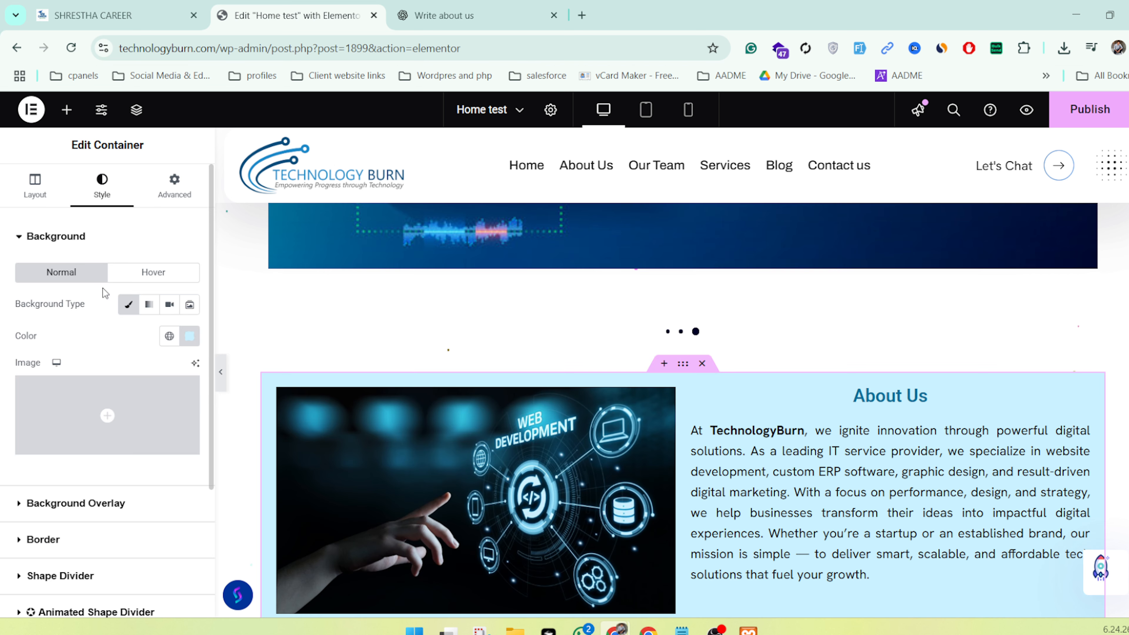
pyautogui.click(149, 305)
pyautogui.scroll(-3, 647, 487)
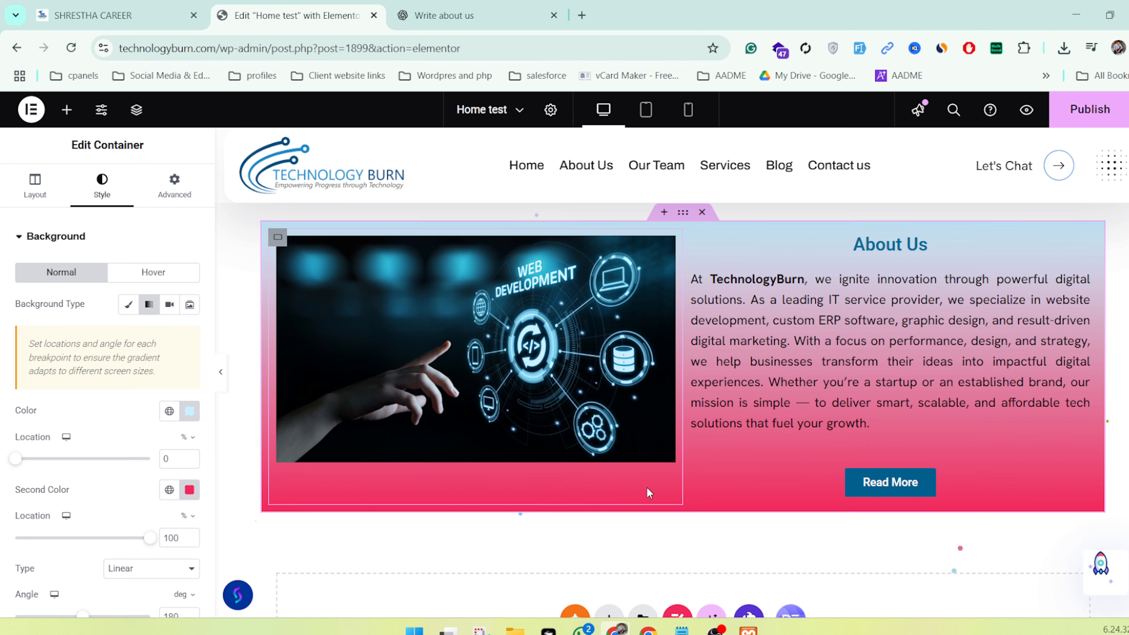
pyautogui.click(189, 490)
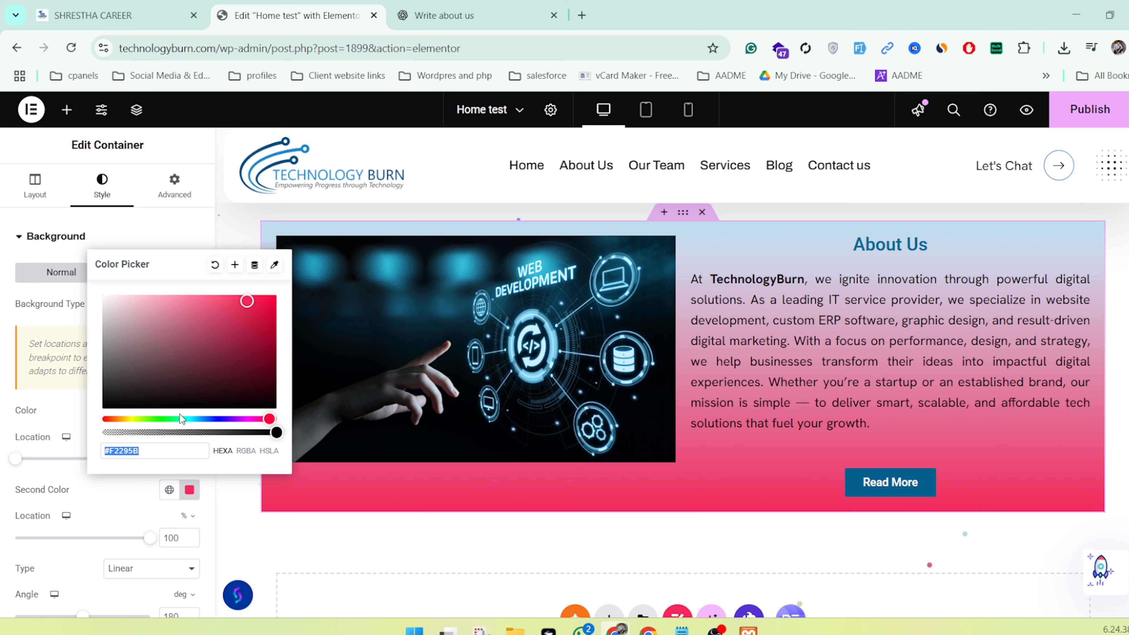
pyautogui.moveTo(180, 414); pyautogui.dragTo(208, 418)
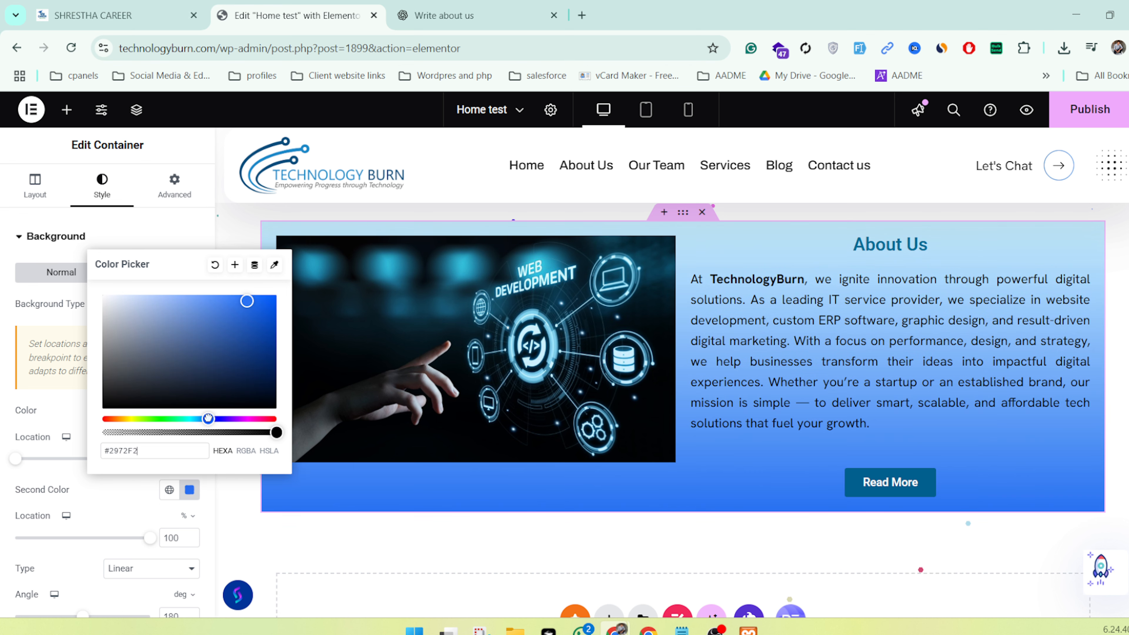
pyautogui.moveTo(202, 312); pyautogui.dragTo(224, 295)
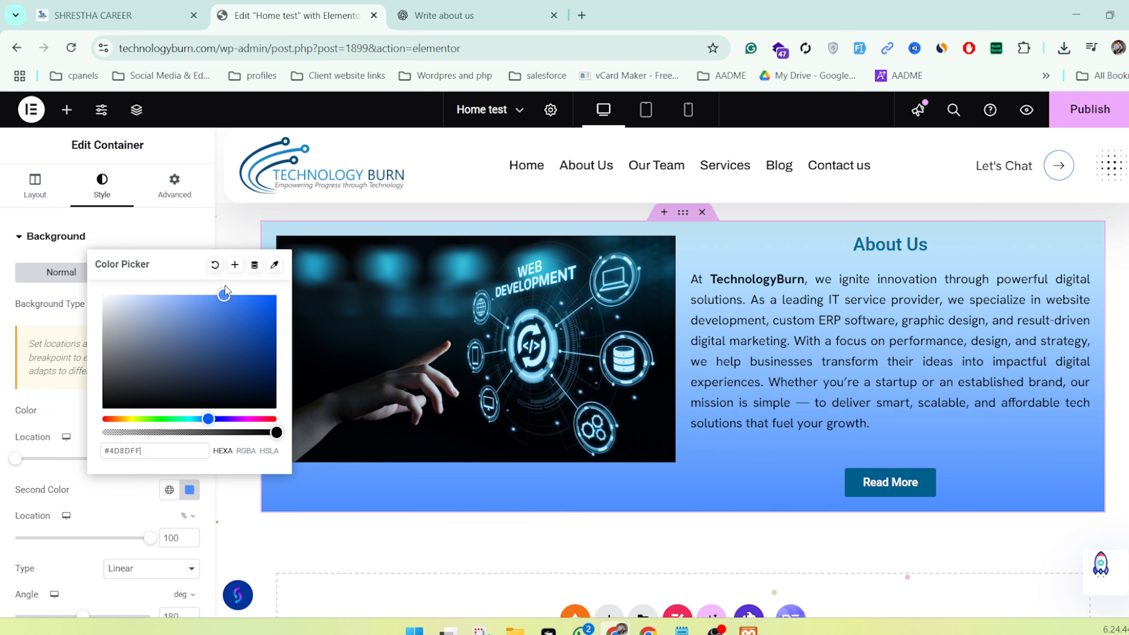
pyautogui.click(48, 415)
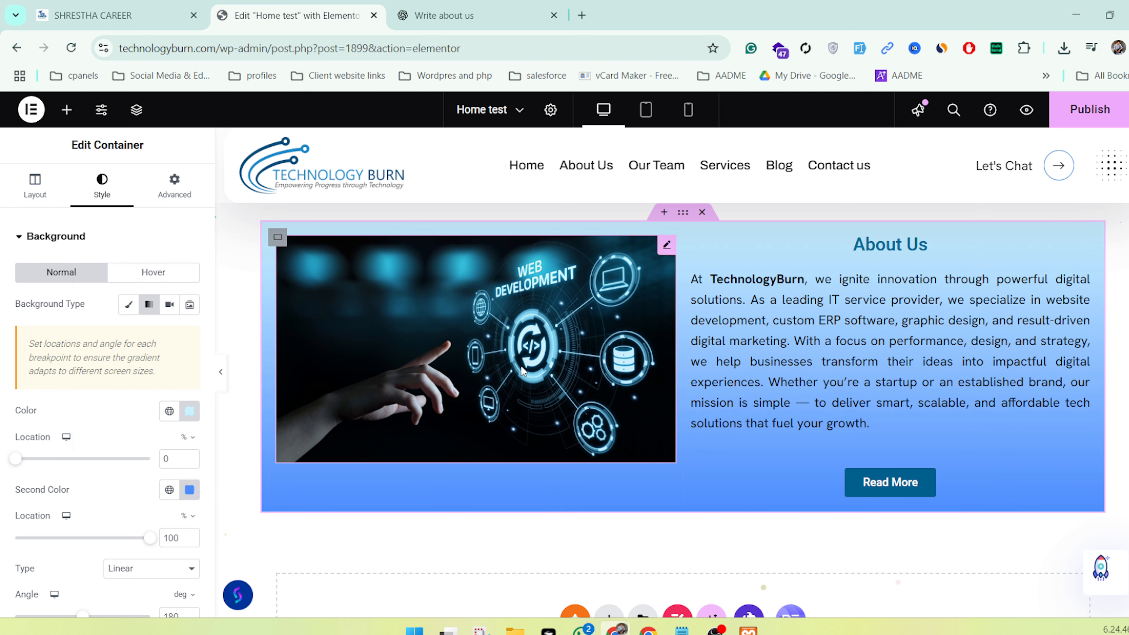
pyautogui.hotkey('ctrl', 'p')
pyautogui.scroll(-3, 497, 379)
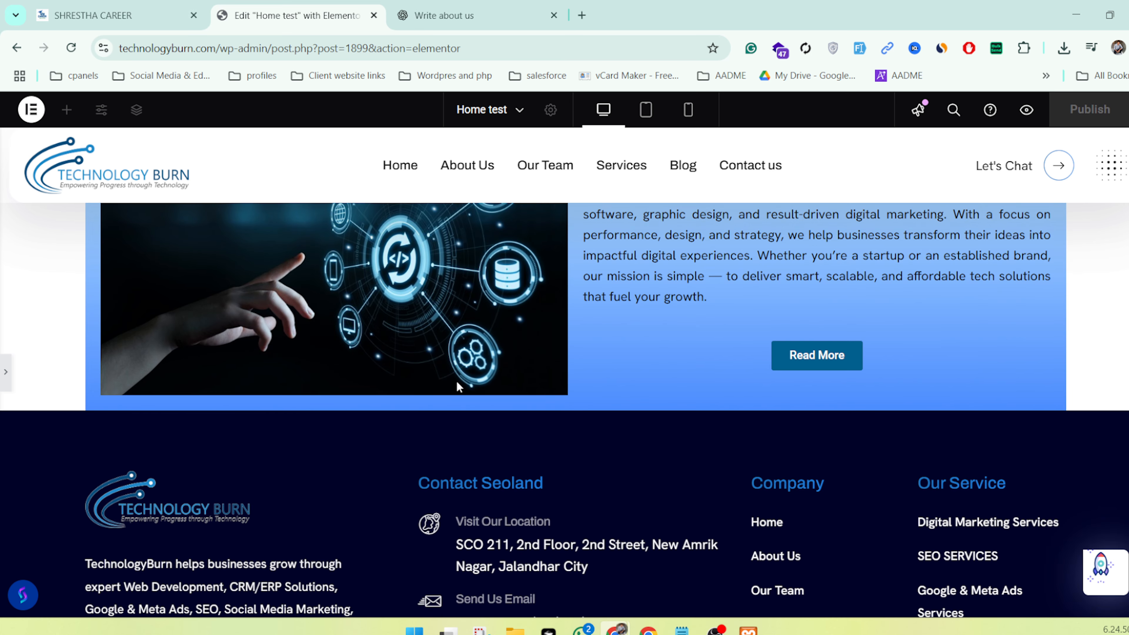
pyautogui.click(6, 375)
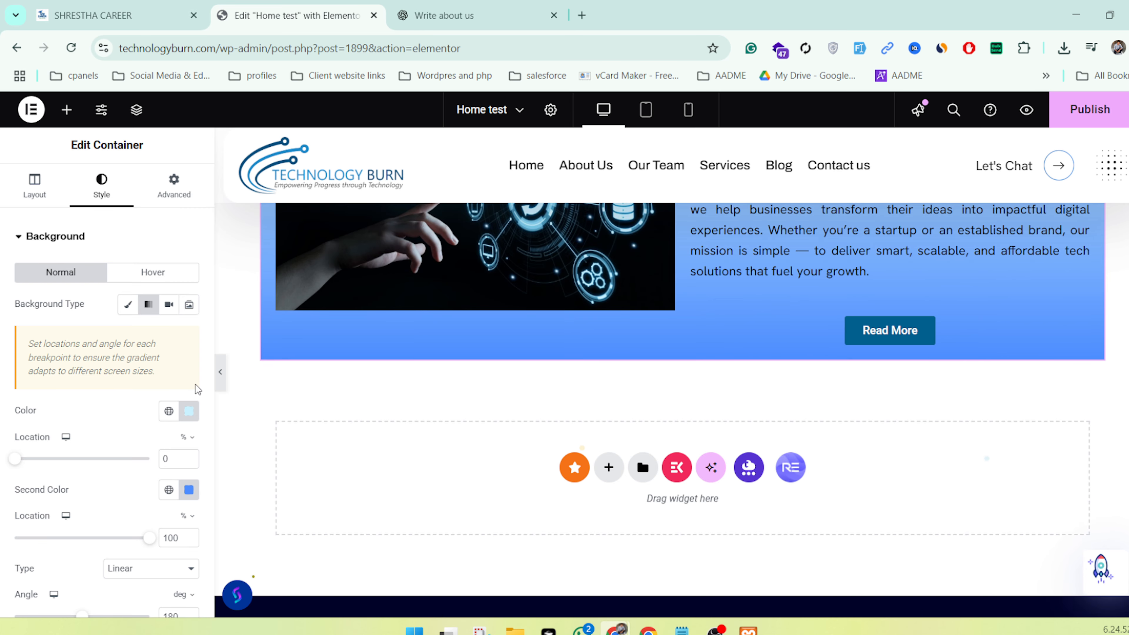
# Try a slideshow background on the About Us container using the three web development images from the media library
pyautogui.click(190, 305)
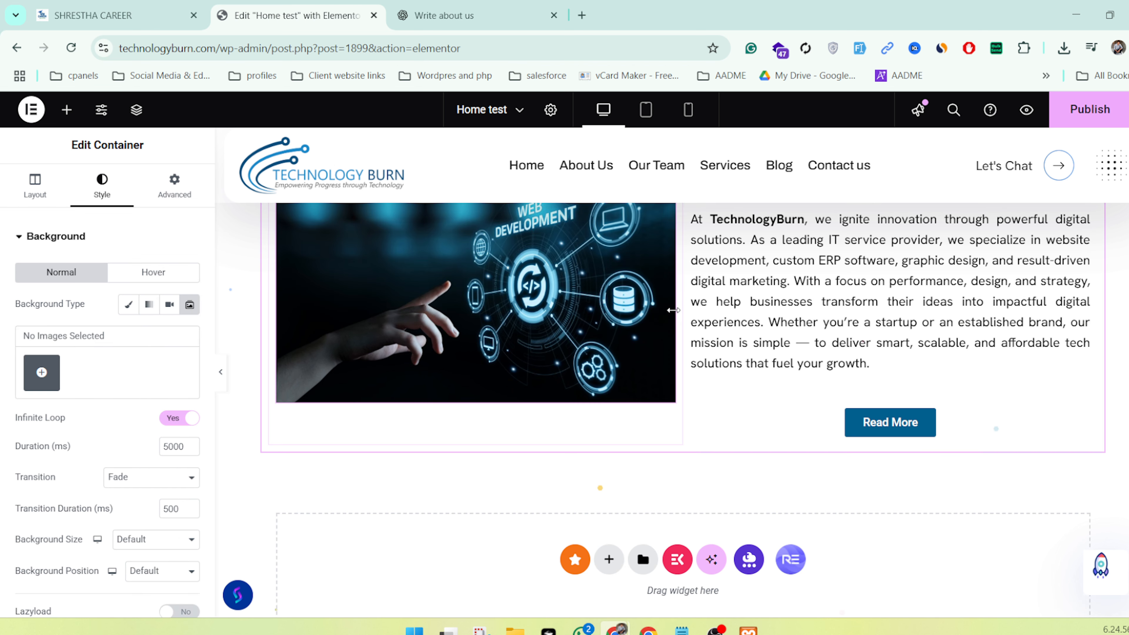
pyautogui.click(41, 373)
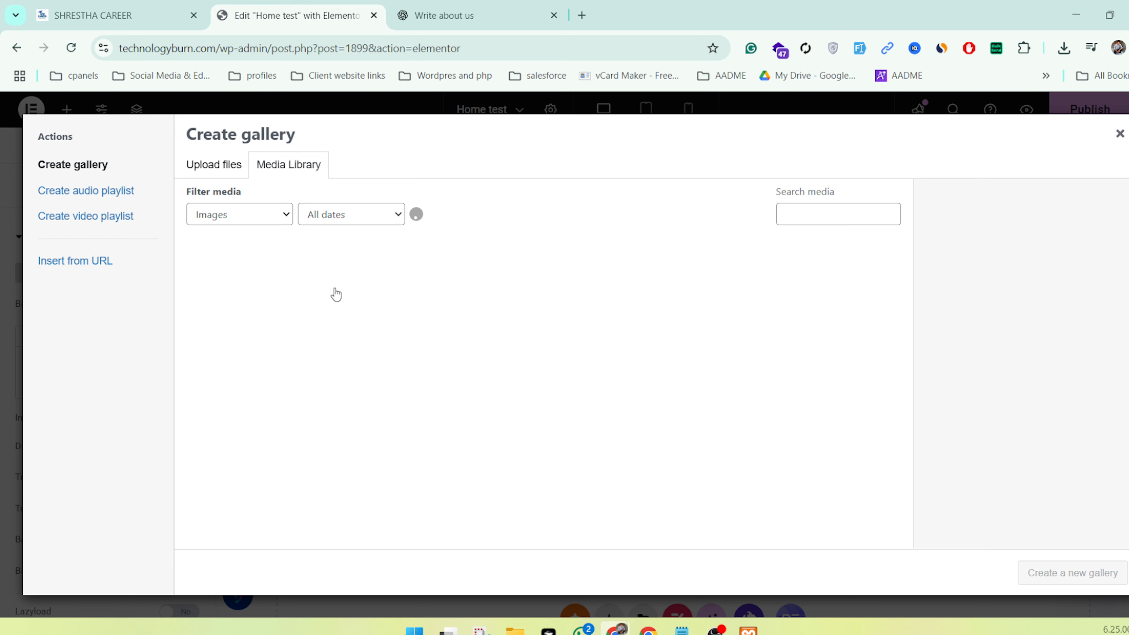
pyautogui.click(272, 287)
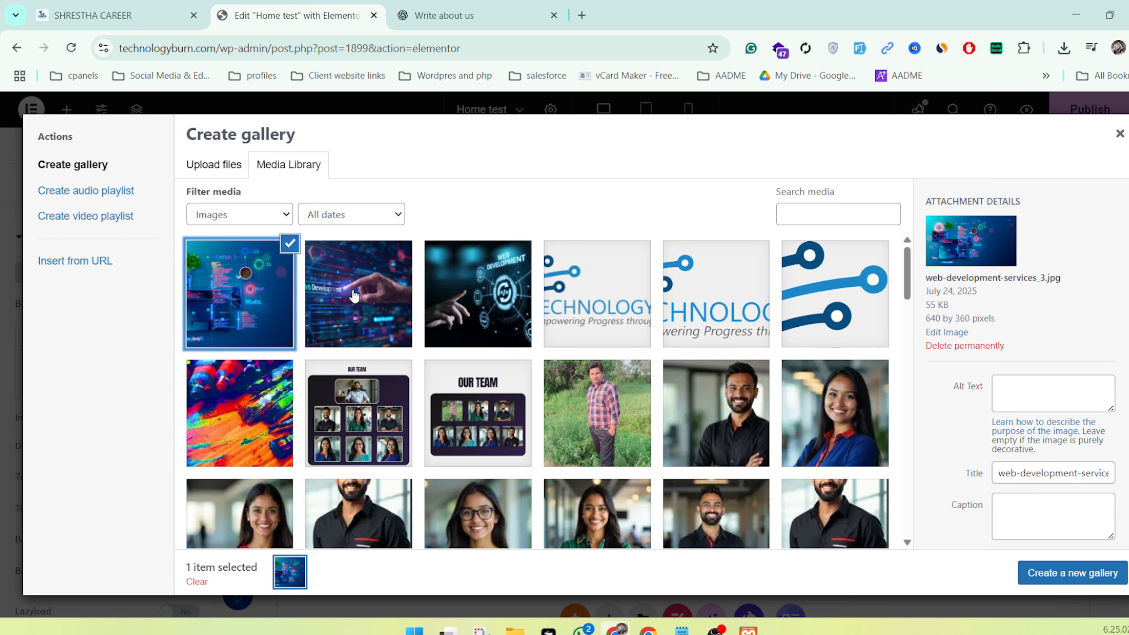
pyautogui.click(354, 295)
pyautogui.click(482, 303)
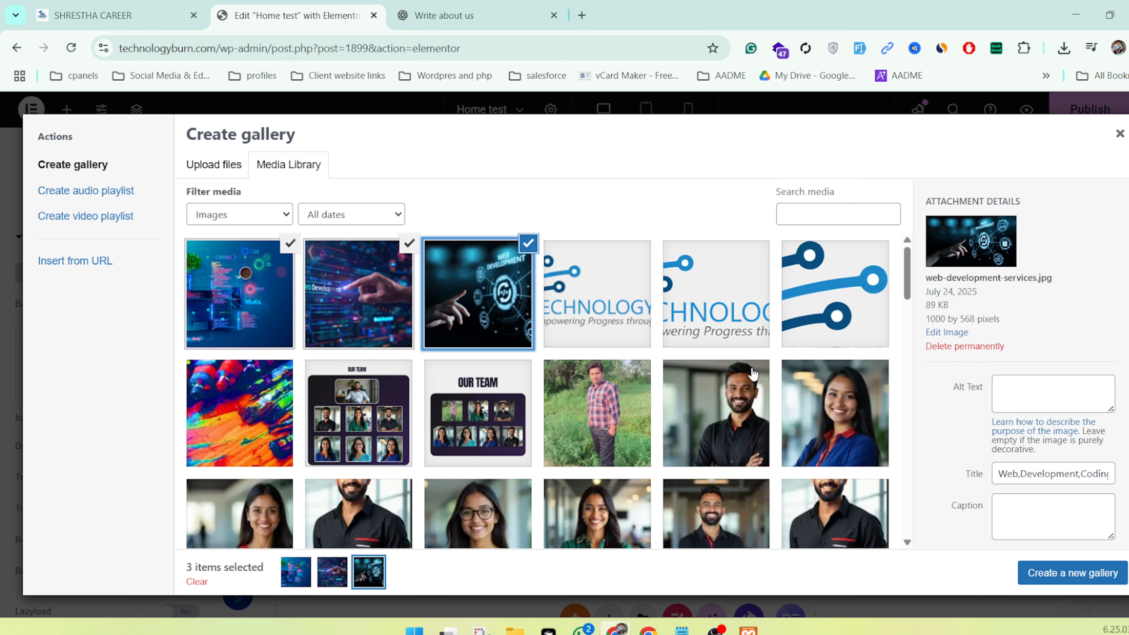
pyautogui.click(1073, 577)
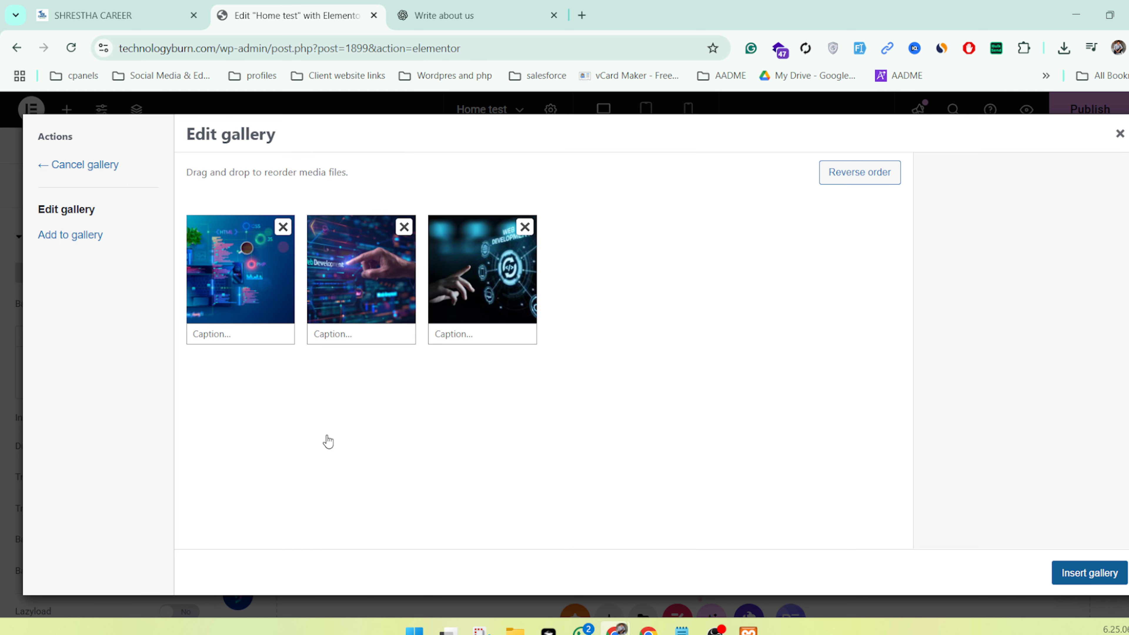
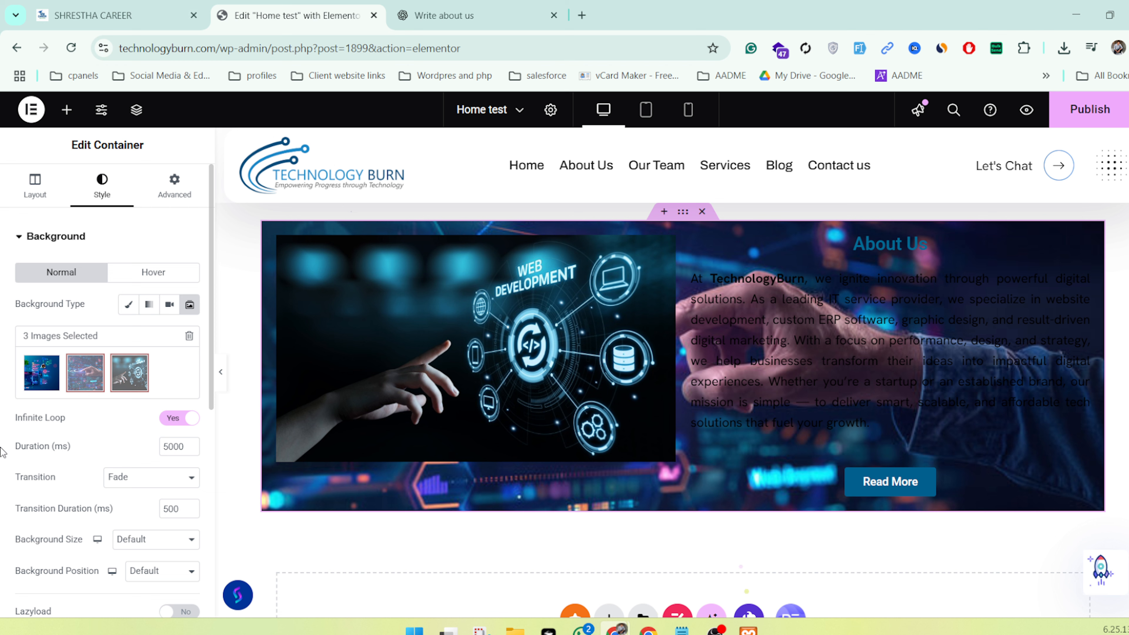
# Set the About Us heading's text colour to white #FFFFFF
pyautogui.click(894, 244)
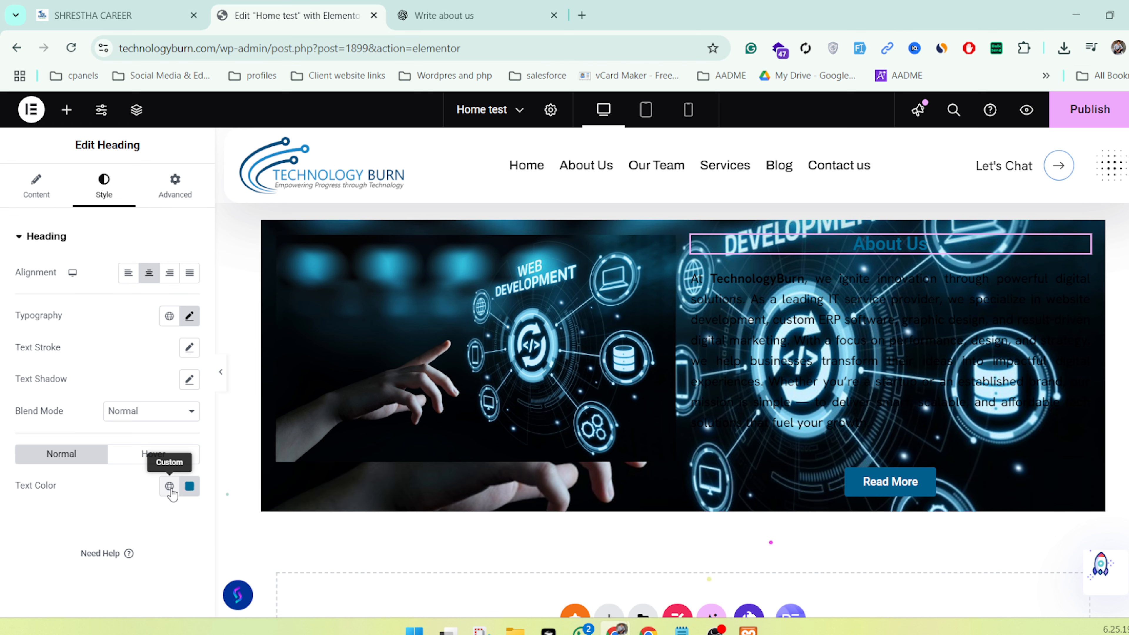
pyautogui.click(169, 486)
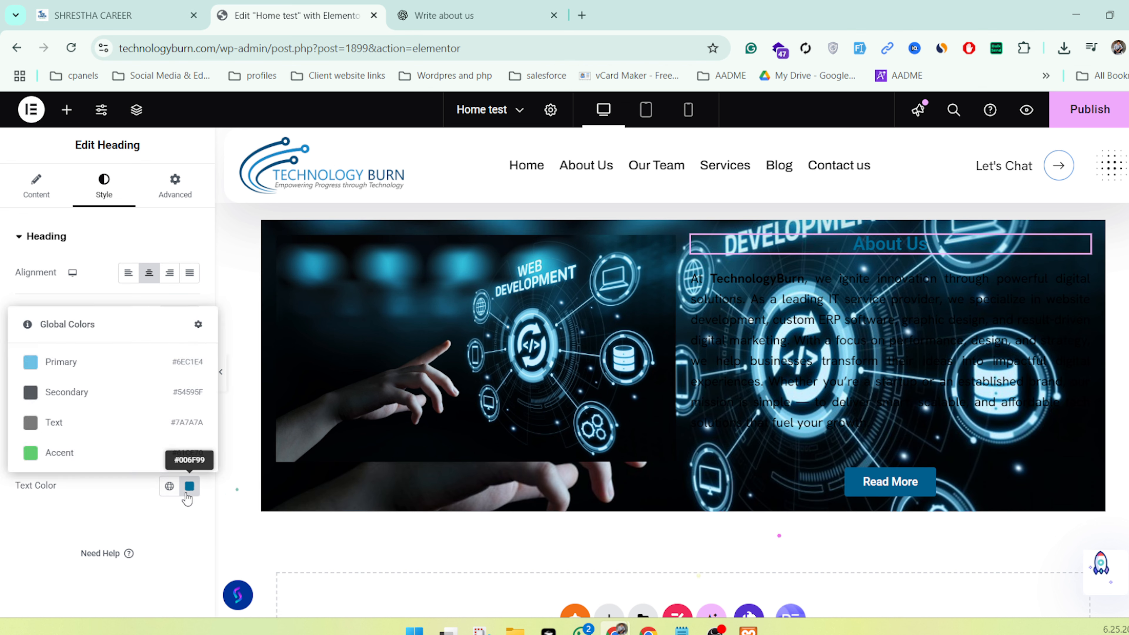
pyautogui.click(189, 486)
pyautogui.write('#FFFFFF')
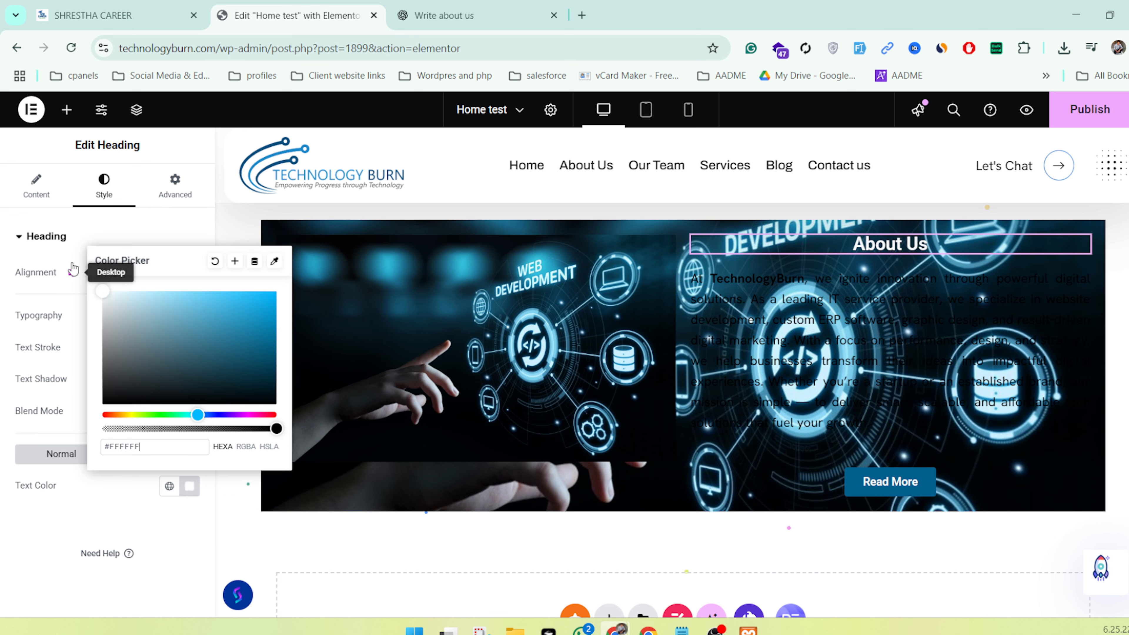
# Set the text colour style of the About Us paragraph to white #FFFFFF
pyautogui.click(1081, 278)
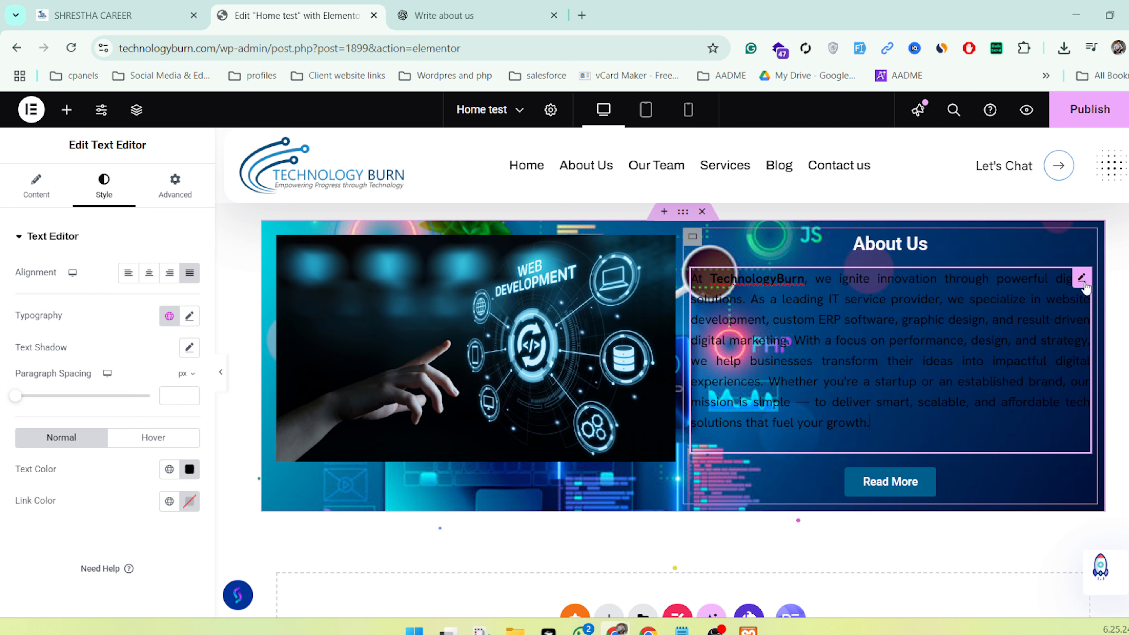
pyautogui.click(168, 470)
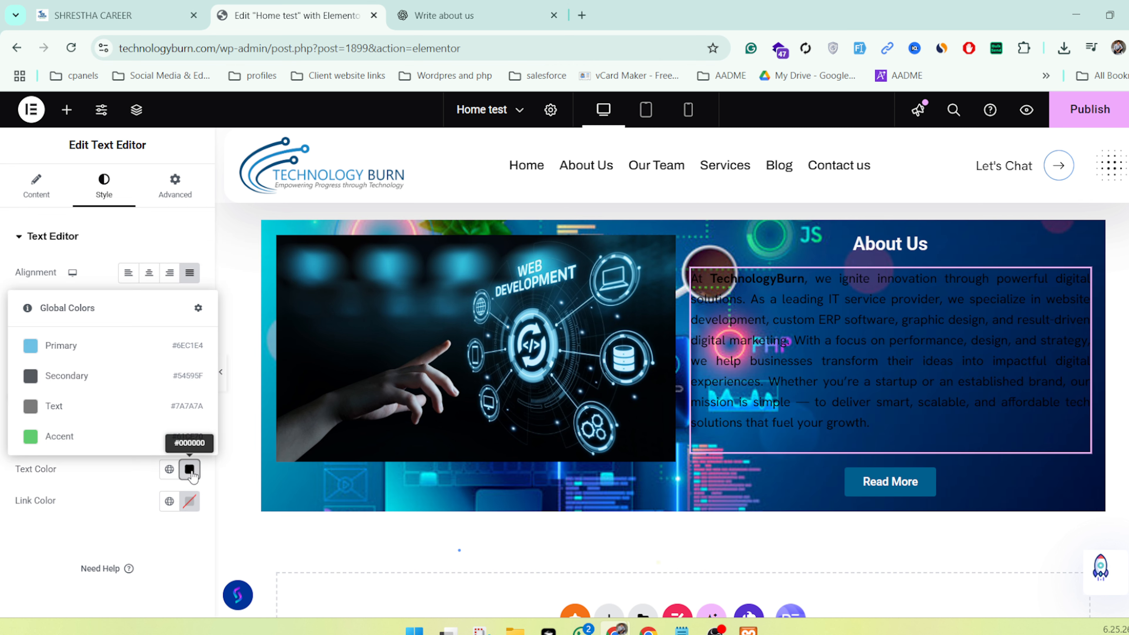
pyautogui.click(189, 469)
pyautogui.write('#FFFFFF')
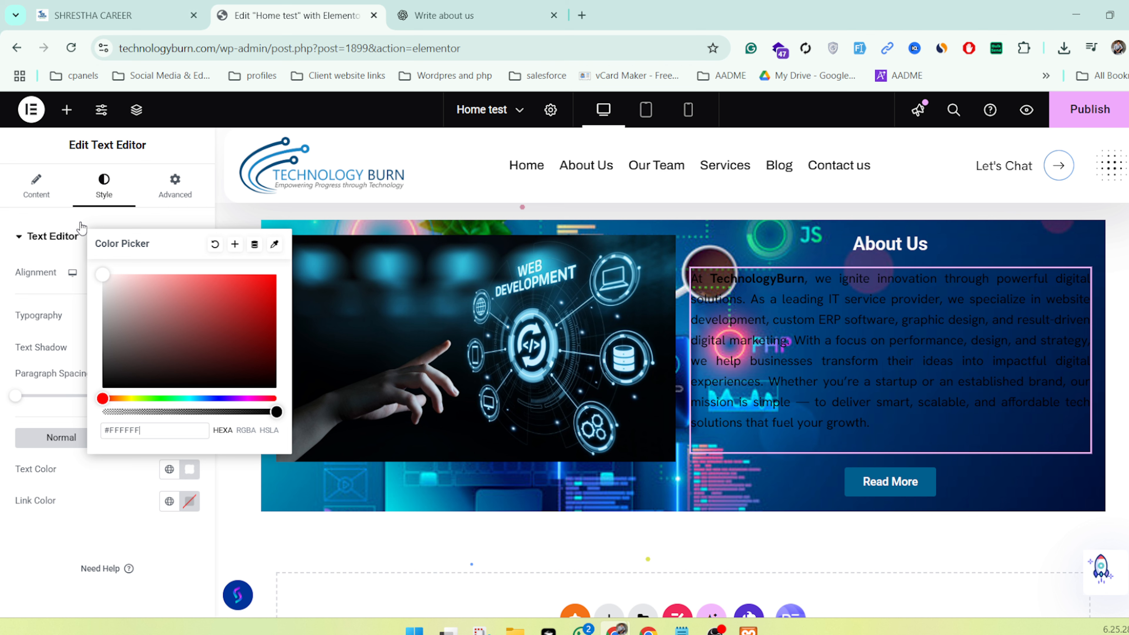
pyautogui.click(51, 413)
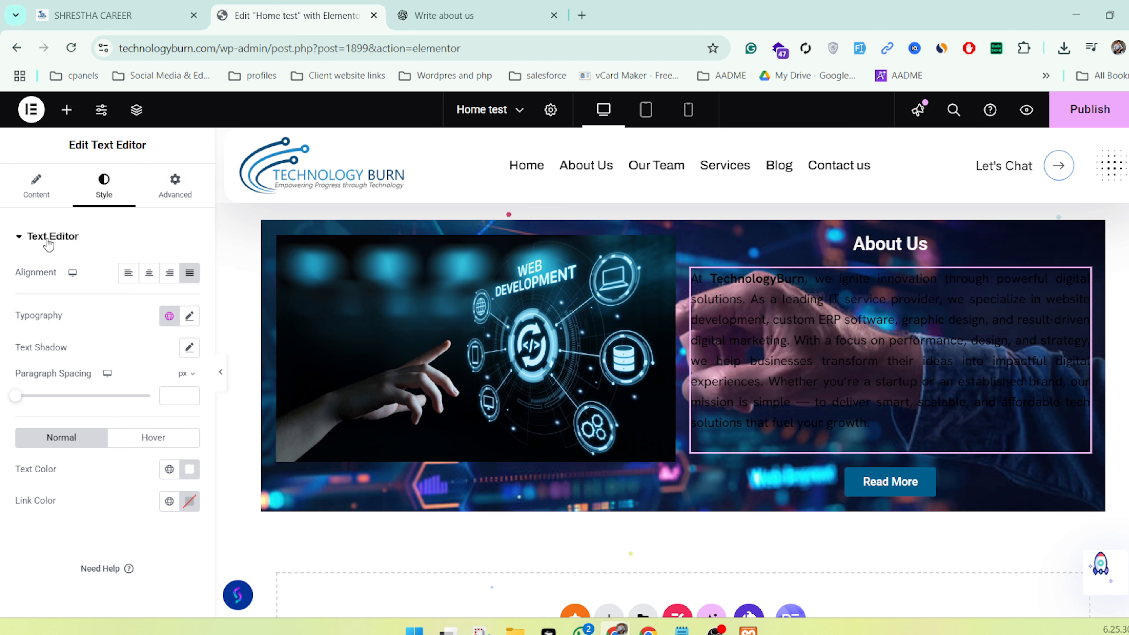
# Colour the whole About Us paragraph white within its text content
pyautogui.click(36, 185)
pyautogui.hotkey('ctrl', 'a')
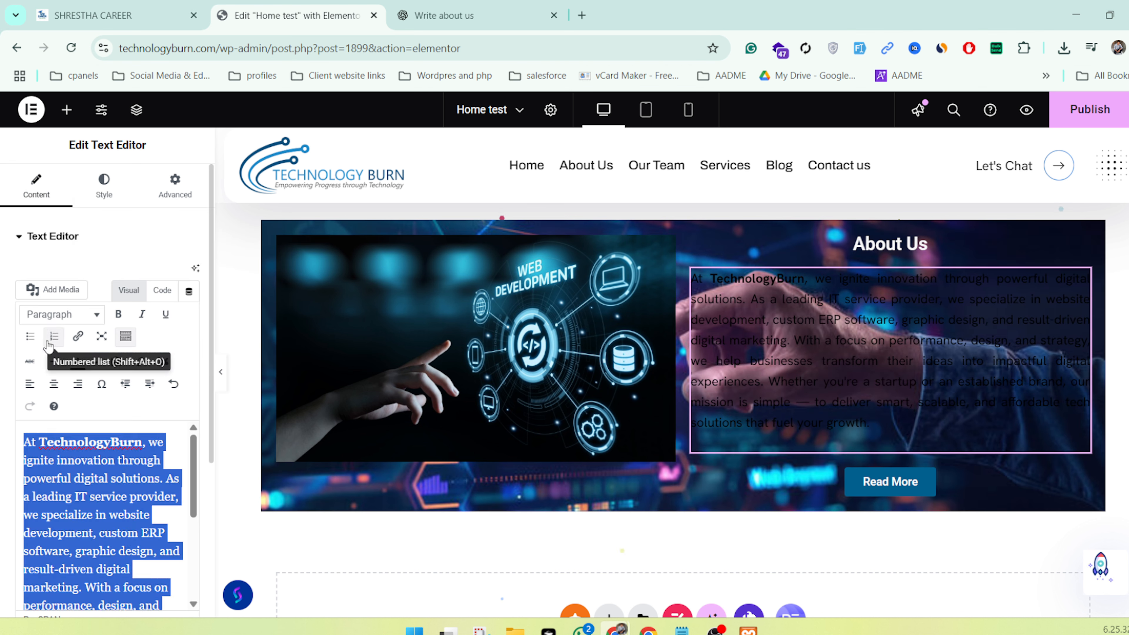
pyautogui.click(95, 362)
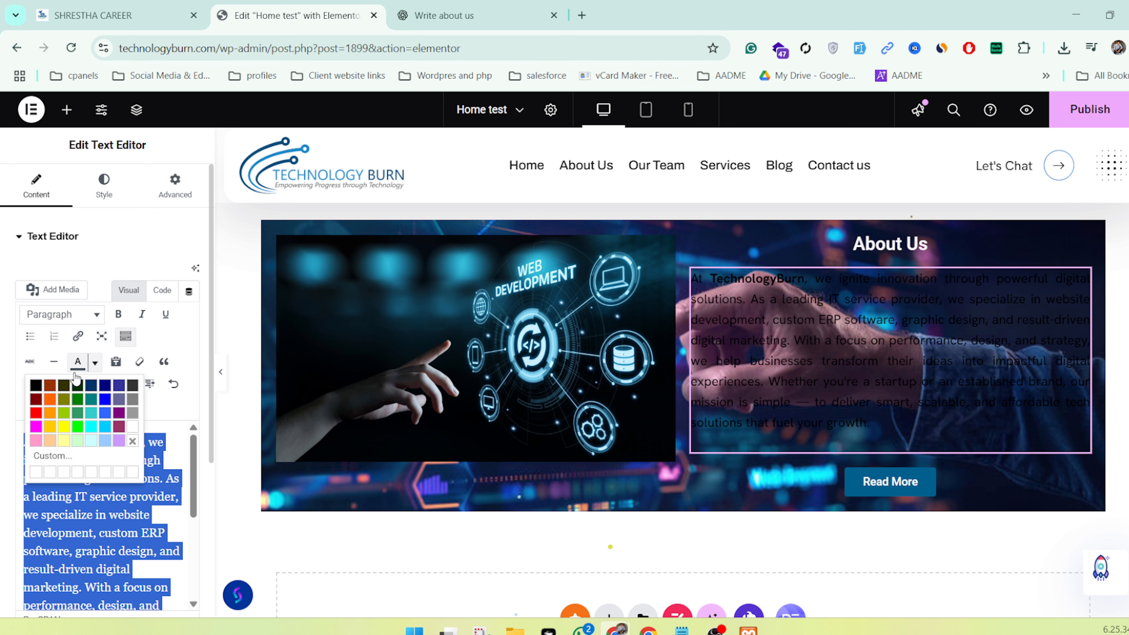
pyautogui.click(133, 441)
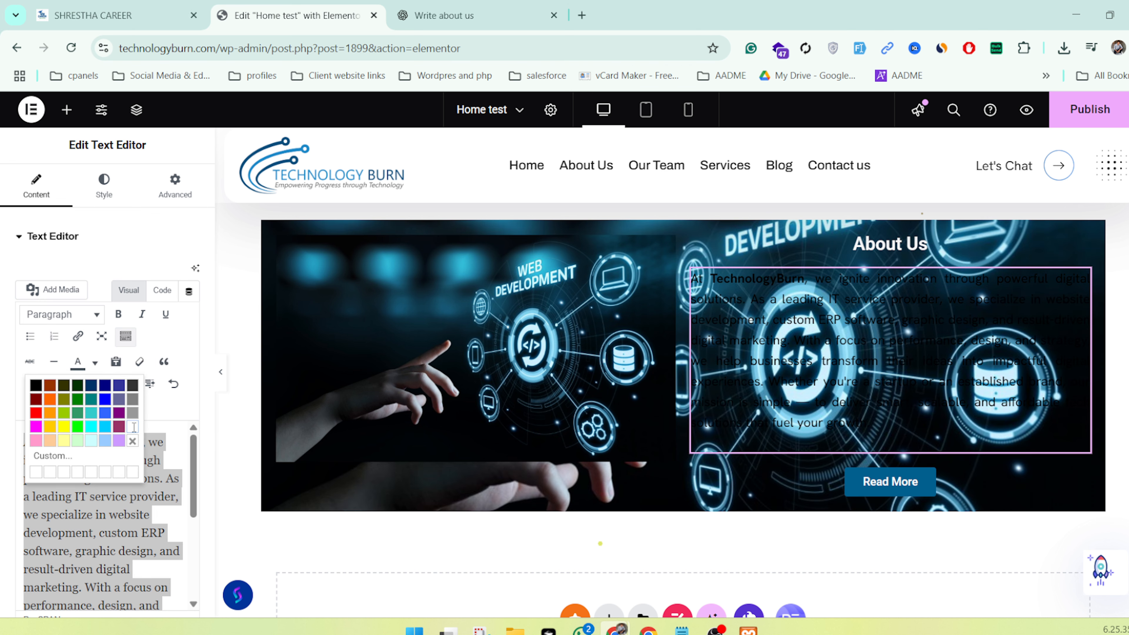
pyautogui.click(101, 505)
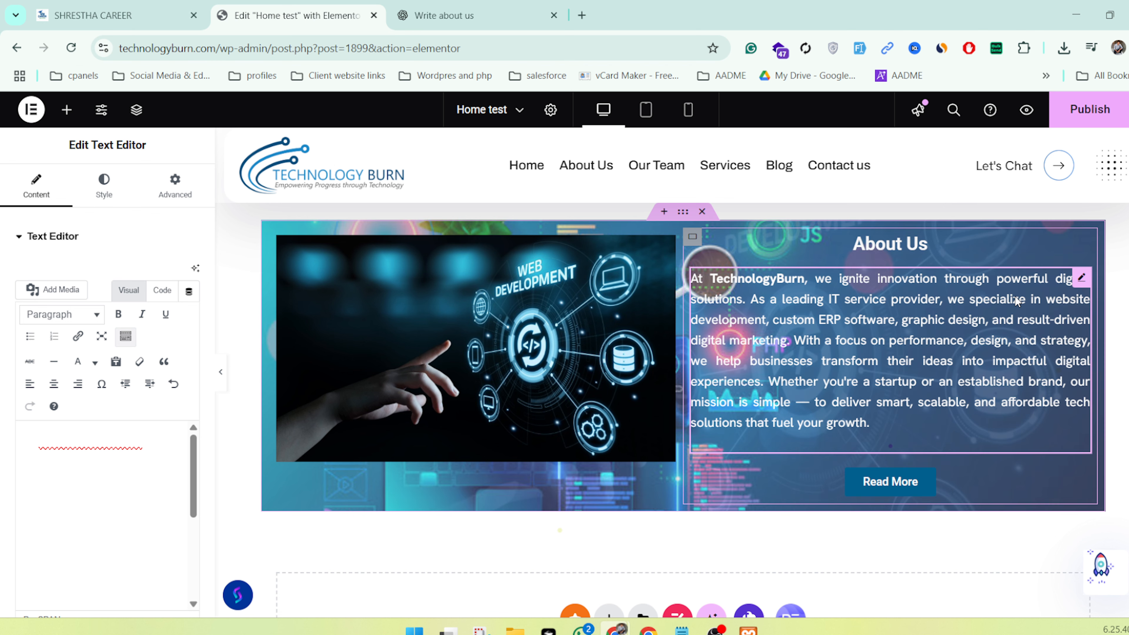
# Recolour the whole About Us paragraph black within its text content
pyautogui.hotkey('ctrl', 'a')
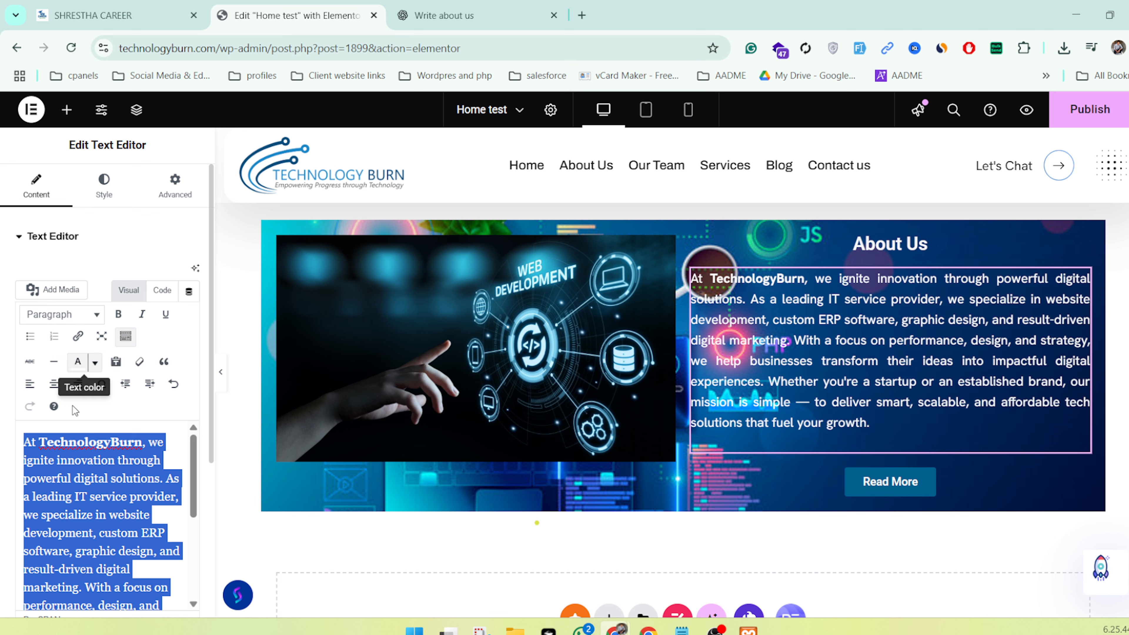
pyautogui.click(95, 365)
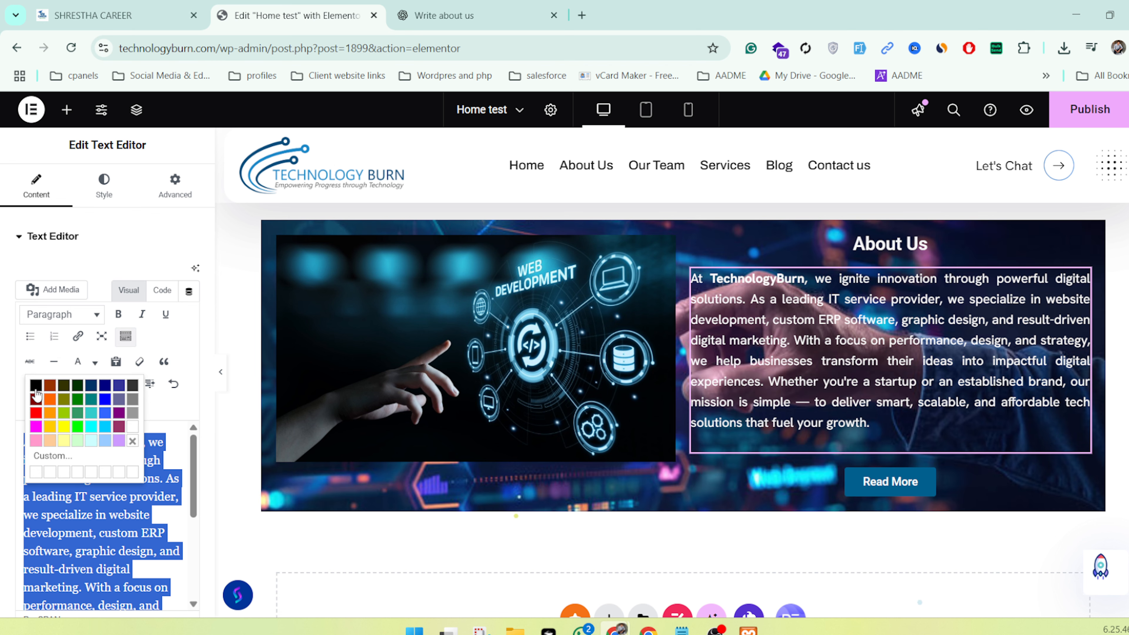
pyautogui.click(36, 389)
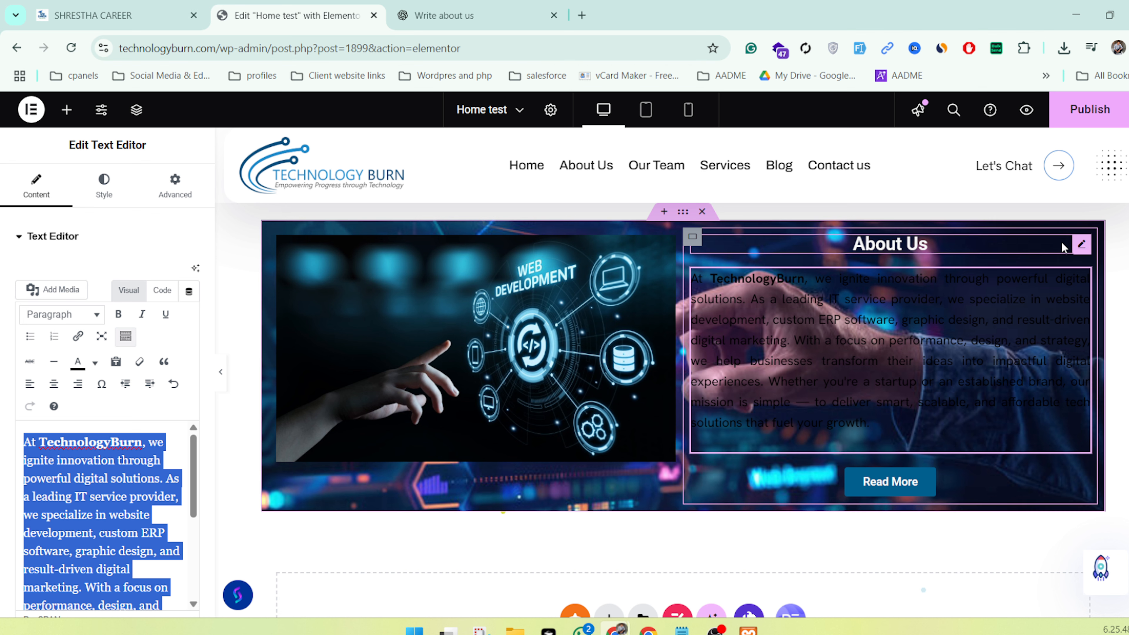
# Set the About Us heading's text colour to black #000000
pyautogui.click(1083, 247)
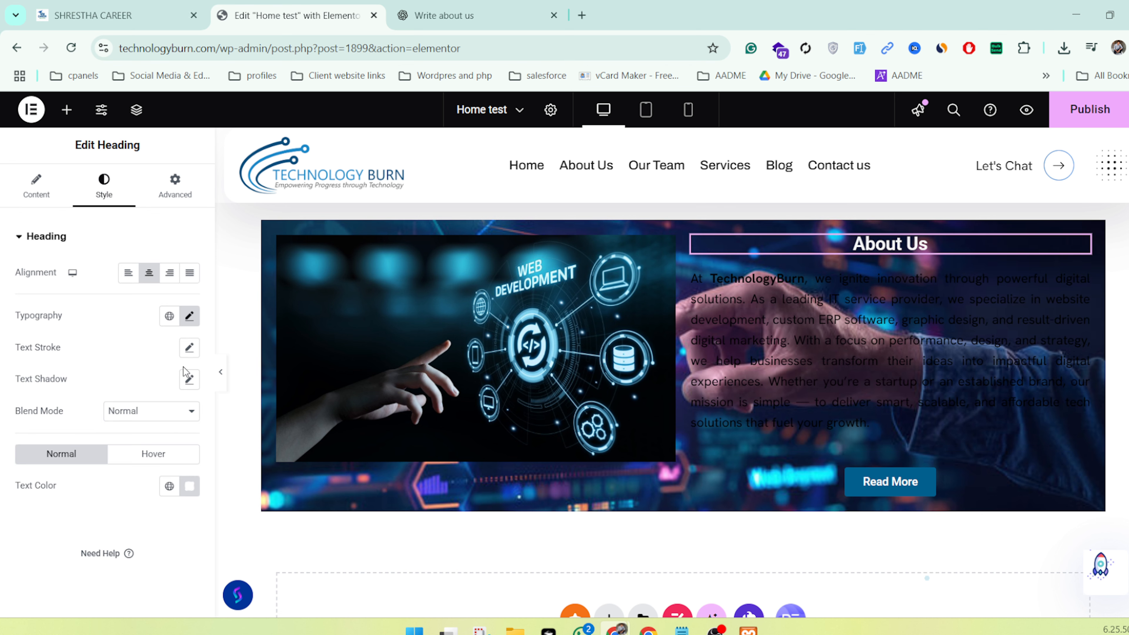
pyautogui.click(177, 487)
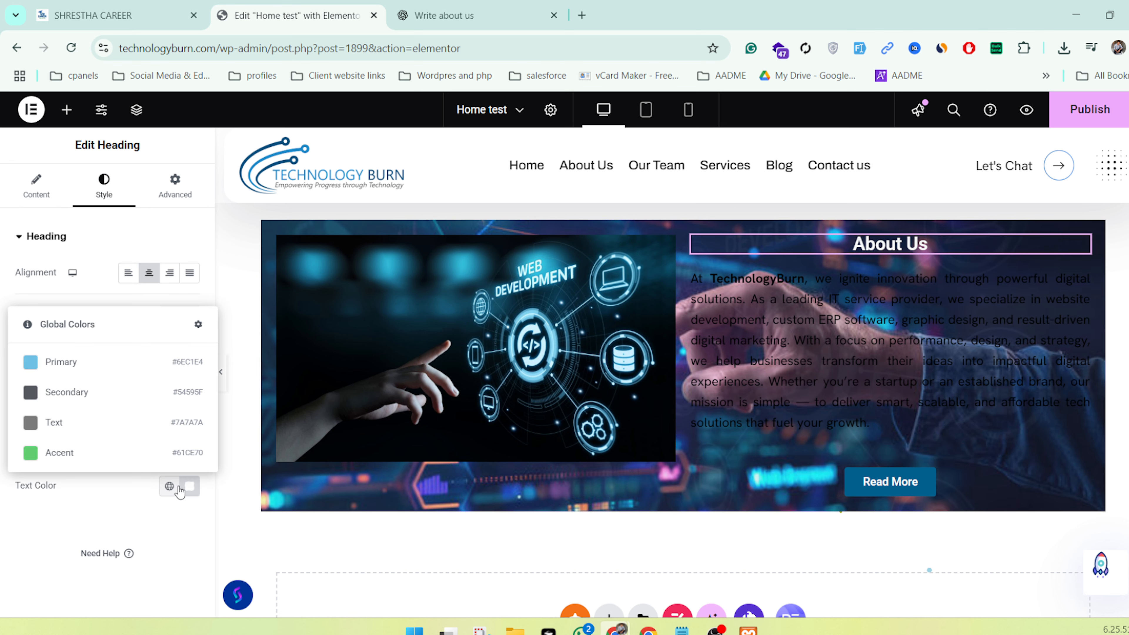
pyautogui.click(189, 488)
pyautogui.click(132, 404)
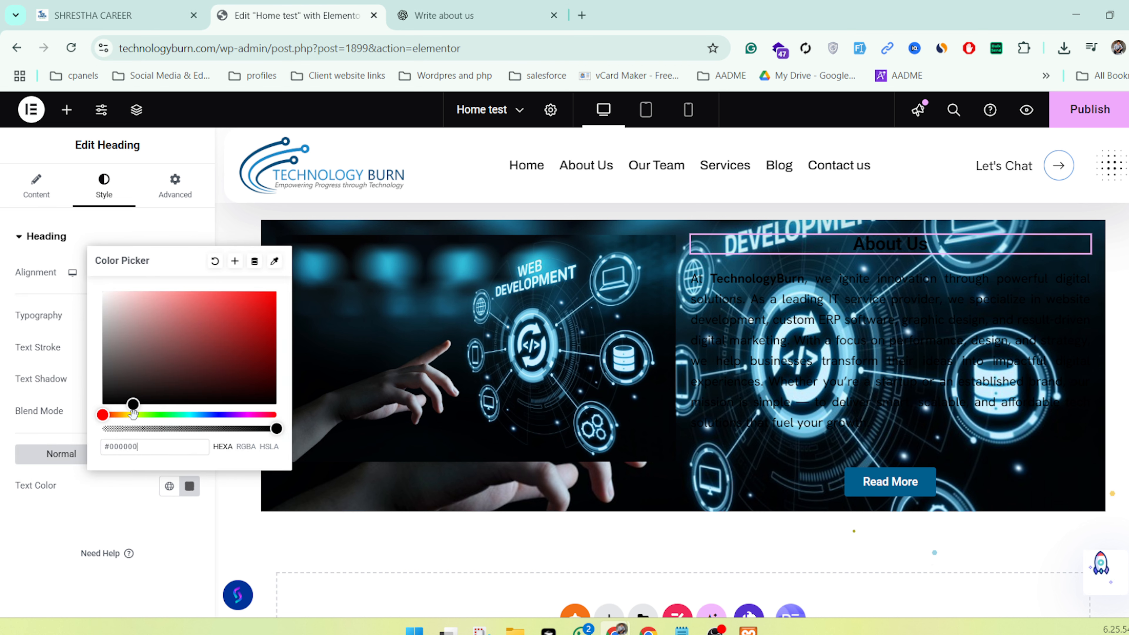
pyautogui.moveTo(133, 414); pyautogui.dragTo(125, 421)
pyautogui.click(85, 557)
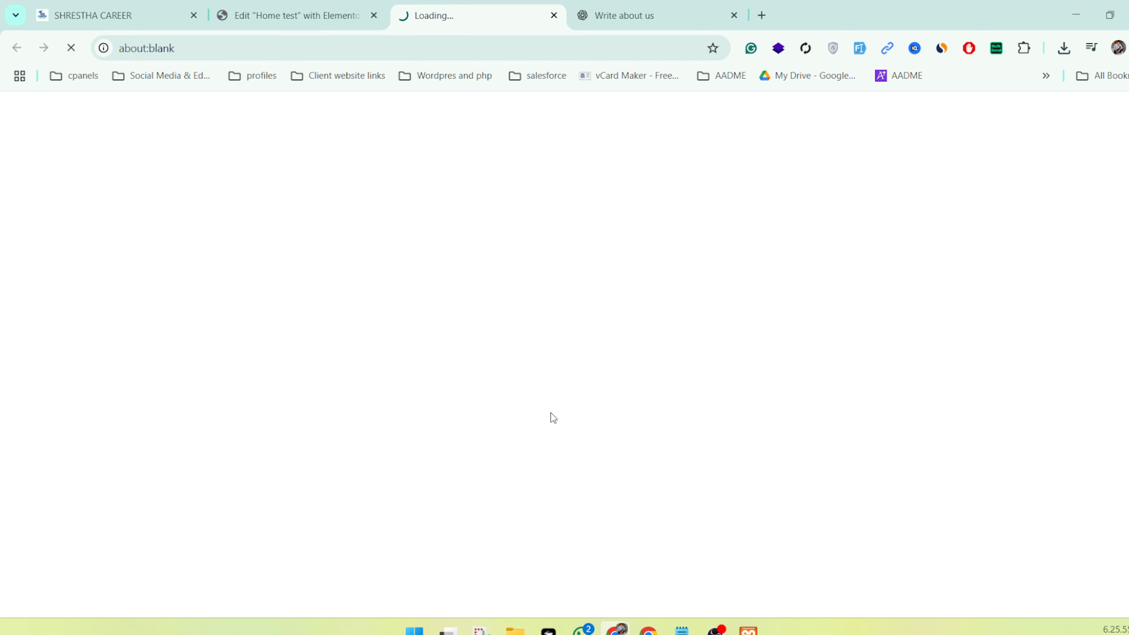
pyautogui.click(315, 16)
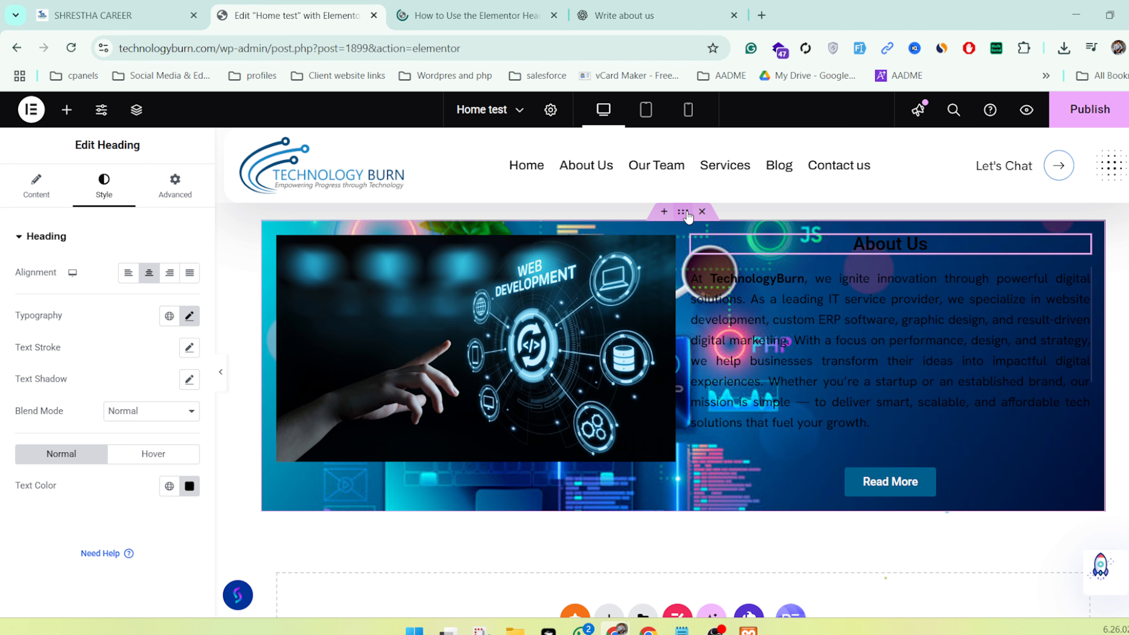
# Switch the About Us container's background type to video and start entering its video link
pyautogui.click(687, 214)
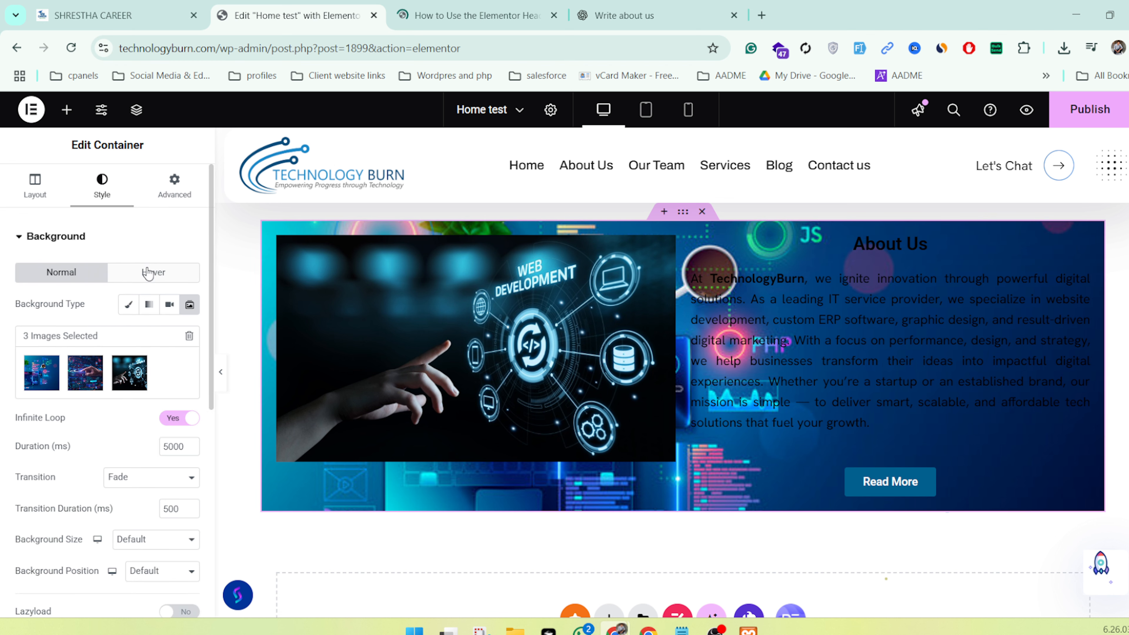
pyautogui.click(168, 309)
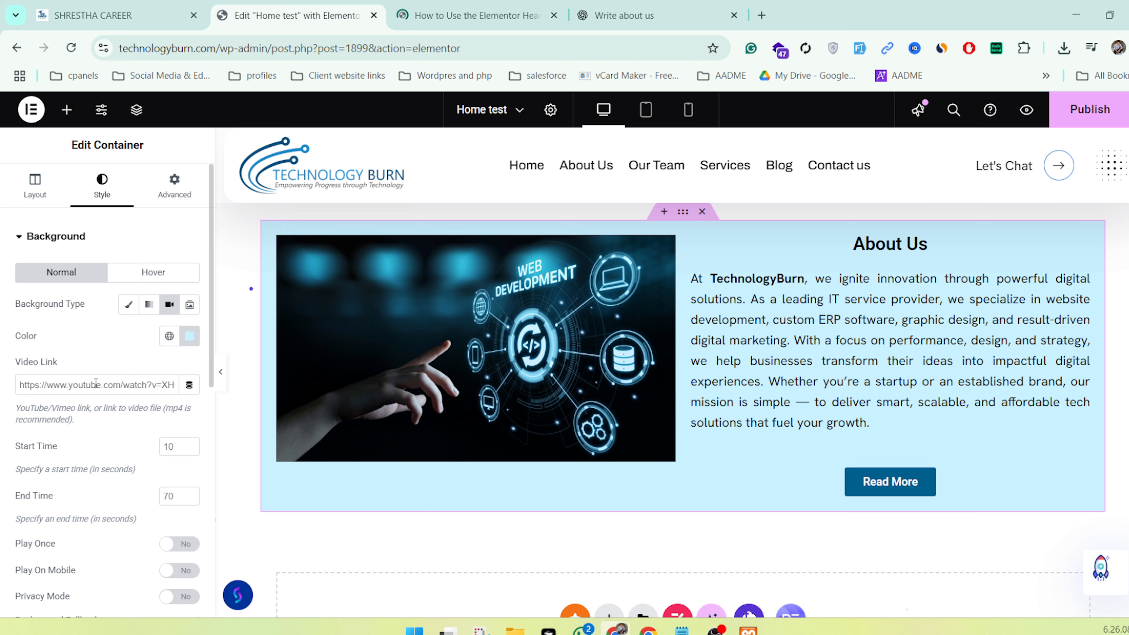
pyautogui.click(51, 383)
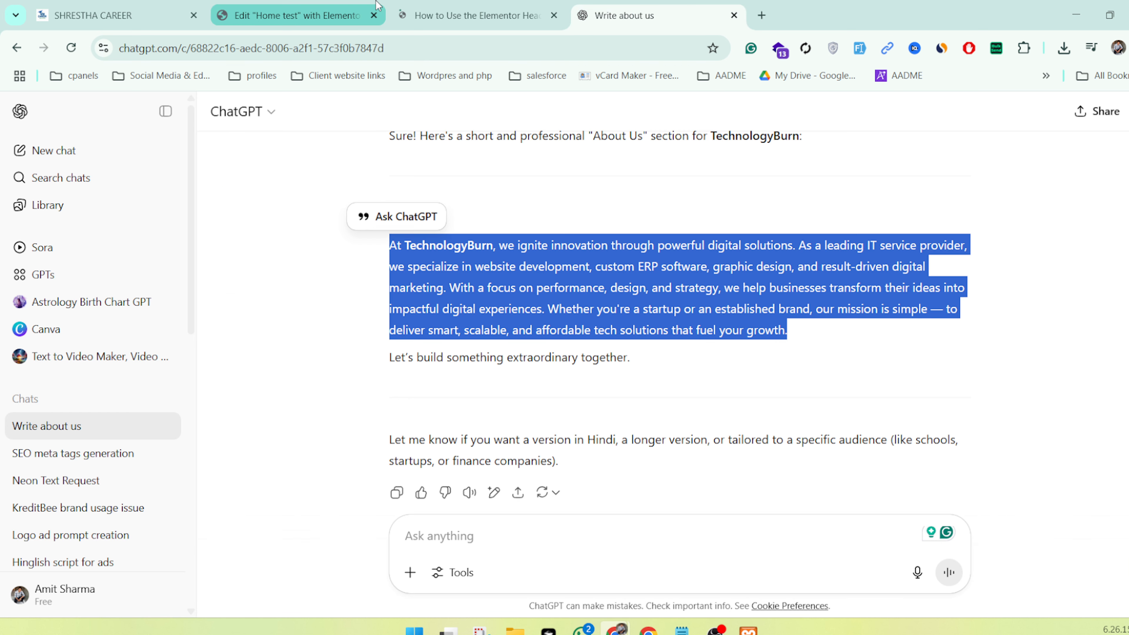
# Open youtube.com in the browser tab that holds the Elementor Heading widget help article
pyautogui.click(273, 50)
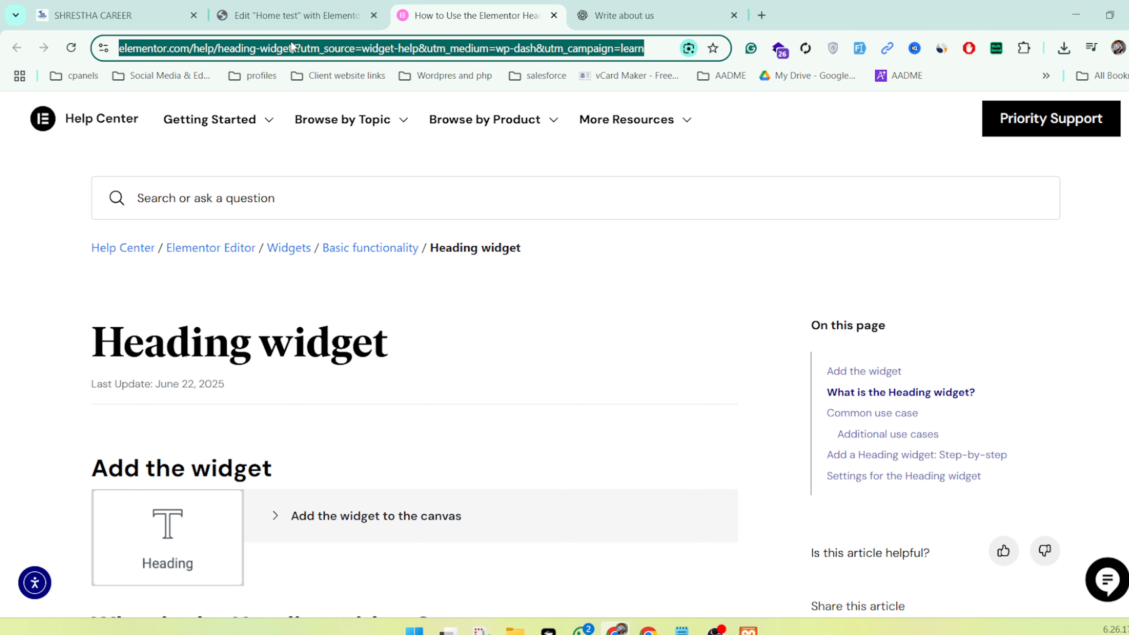
pyautogui.write('youtube.com')
pyautogui.press('Return')
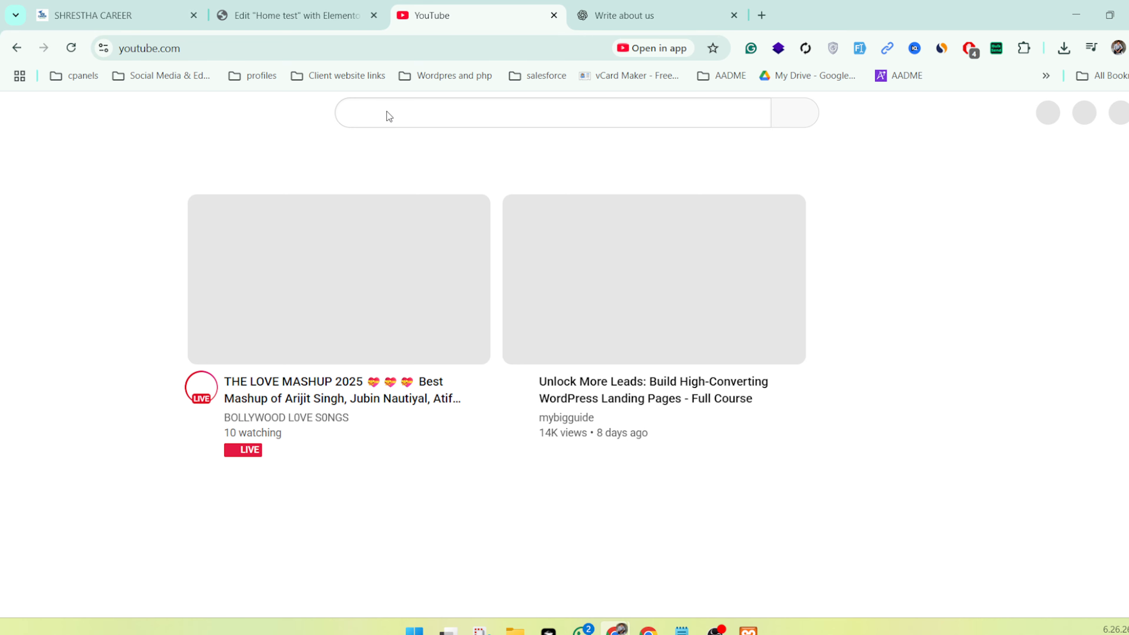
# Search YouTube for "custom header and footer elementor"
pyautogui.scroll(-5, 459, 368)
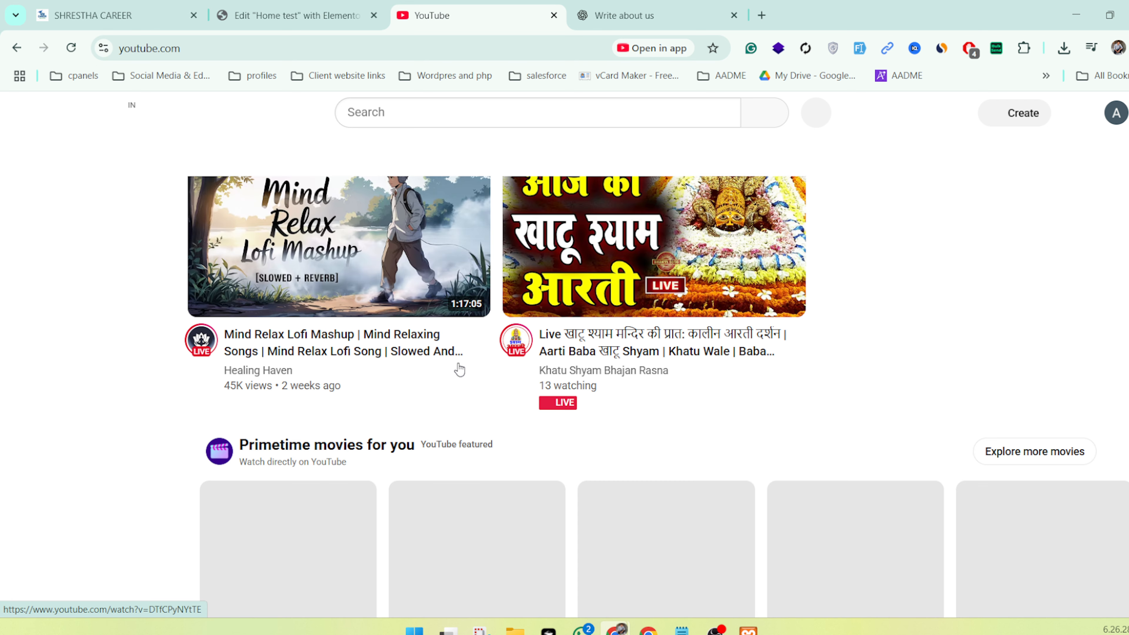
pyautogui.scroll(-5, 459, 369)
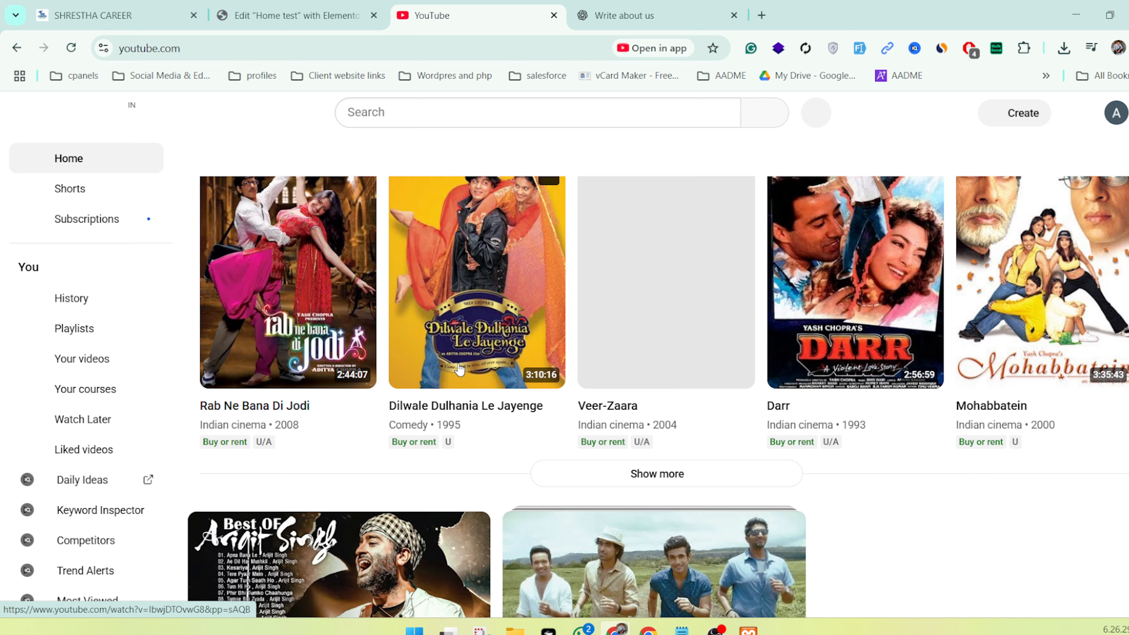
pyautogui.scroll(-8, 459, 369)
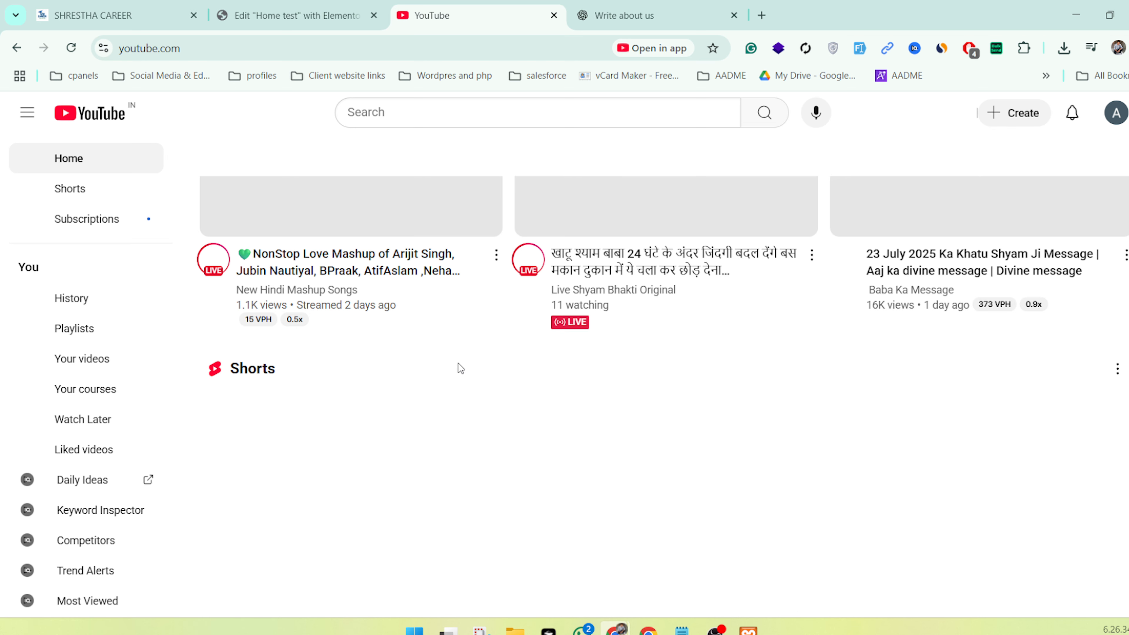
pyautogui.click(458, 112)
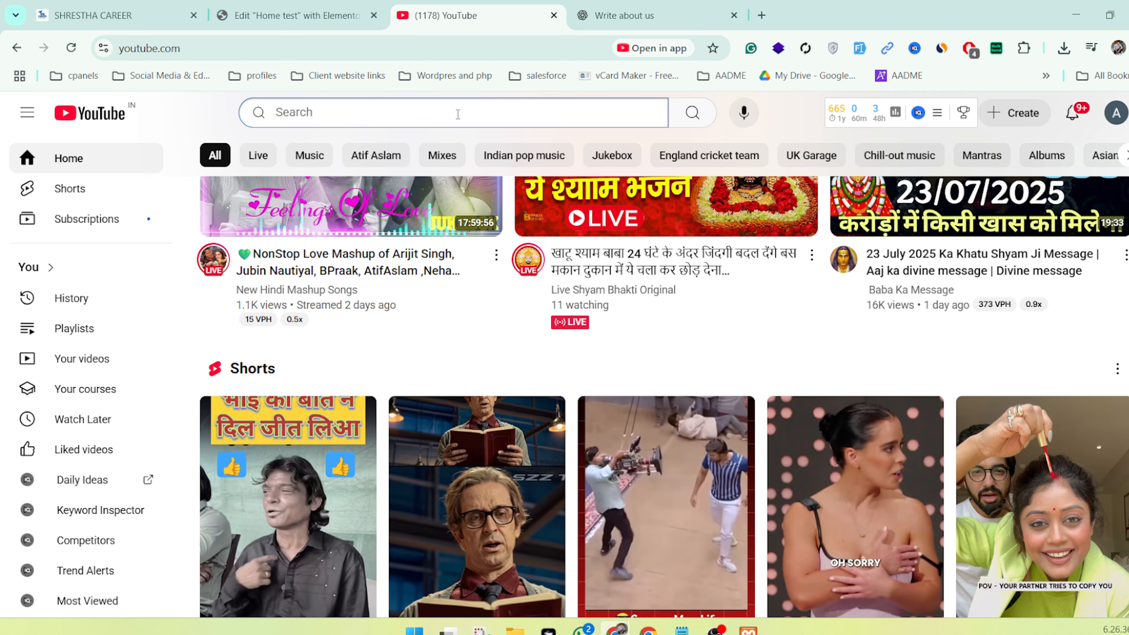
pyautogui.write('co')
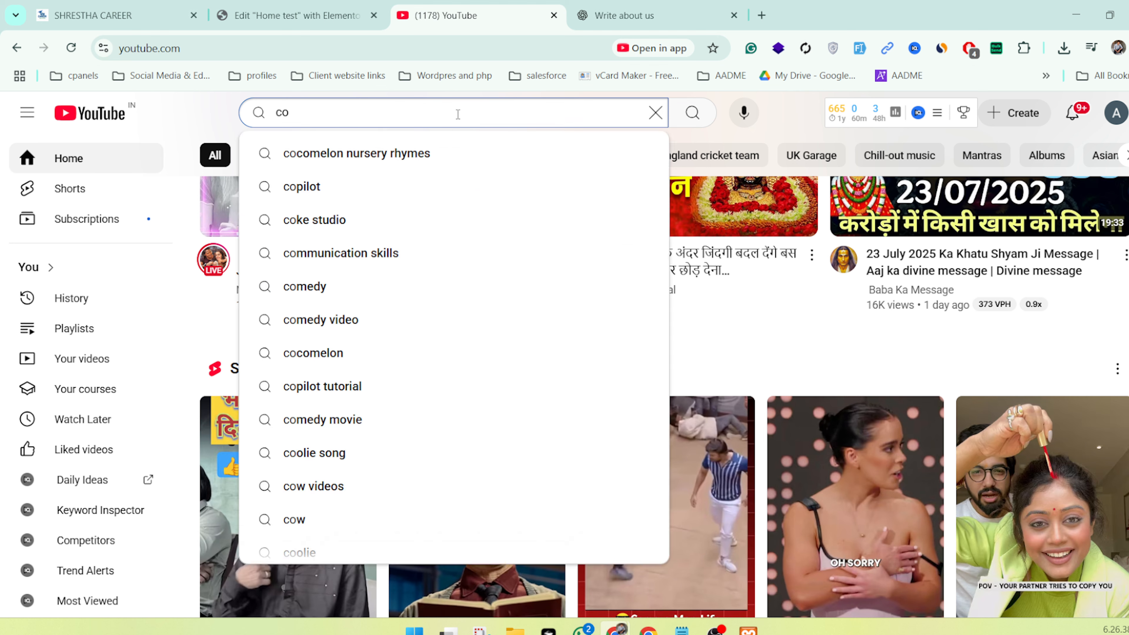
pyautogui.press('BackSpace')
pyautogui.write('u')
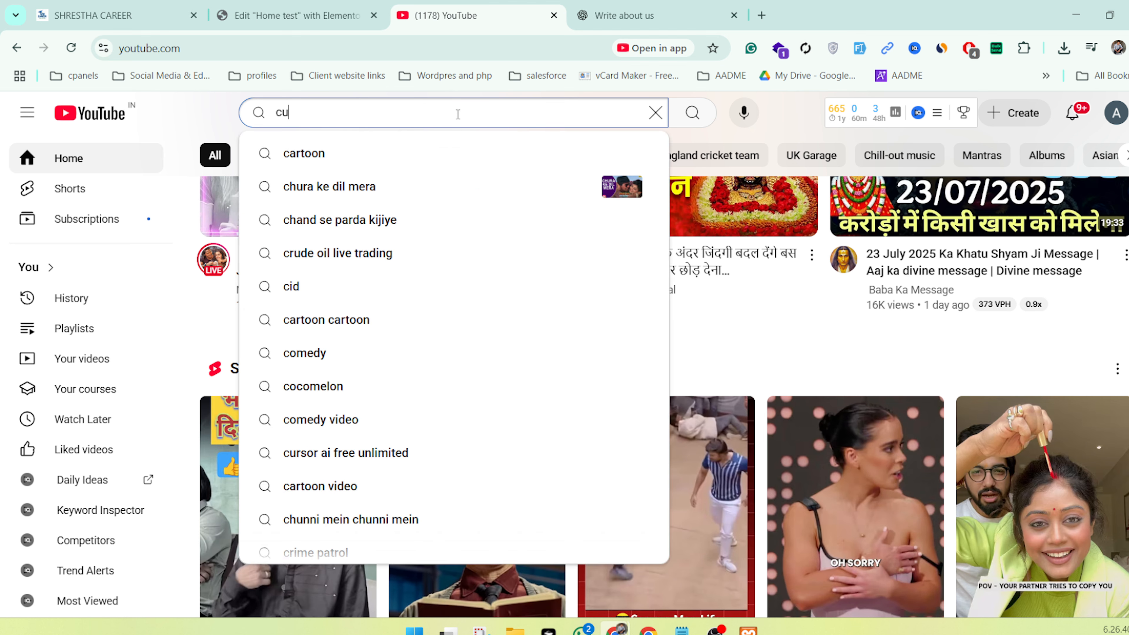
pyautogui.write('stome heade')
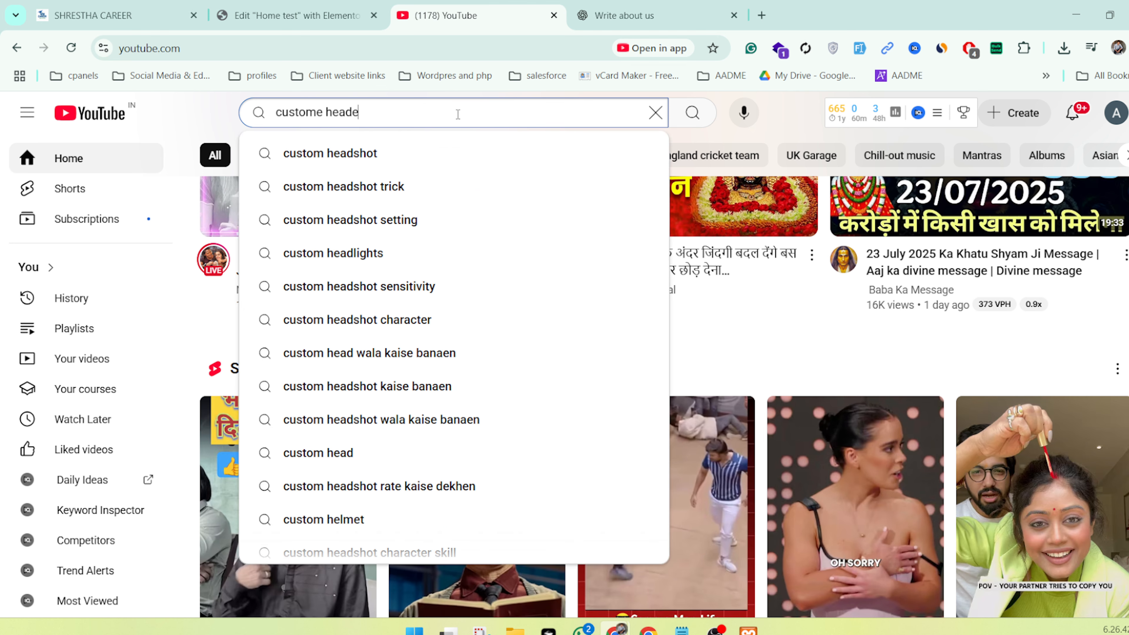
pyautogui.write('r adn')
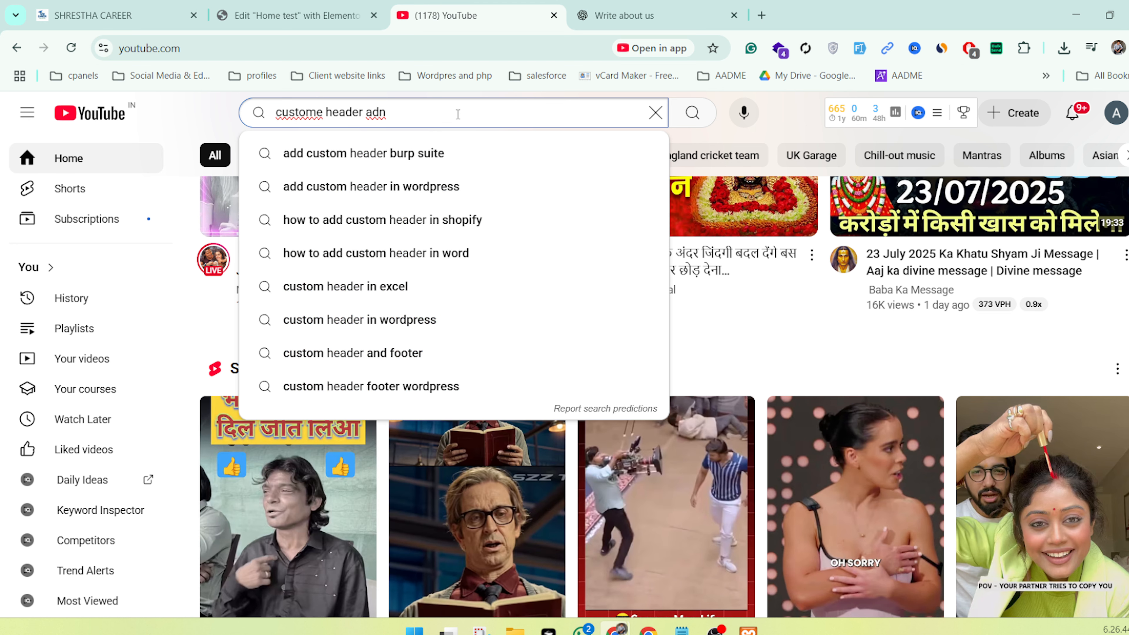
pyautogui.press('BackSpace')
pyautogui.press('BackSpace')
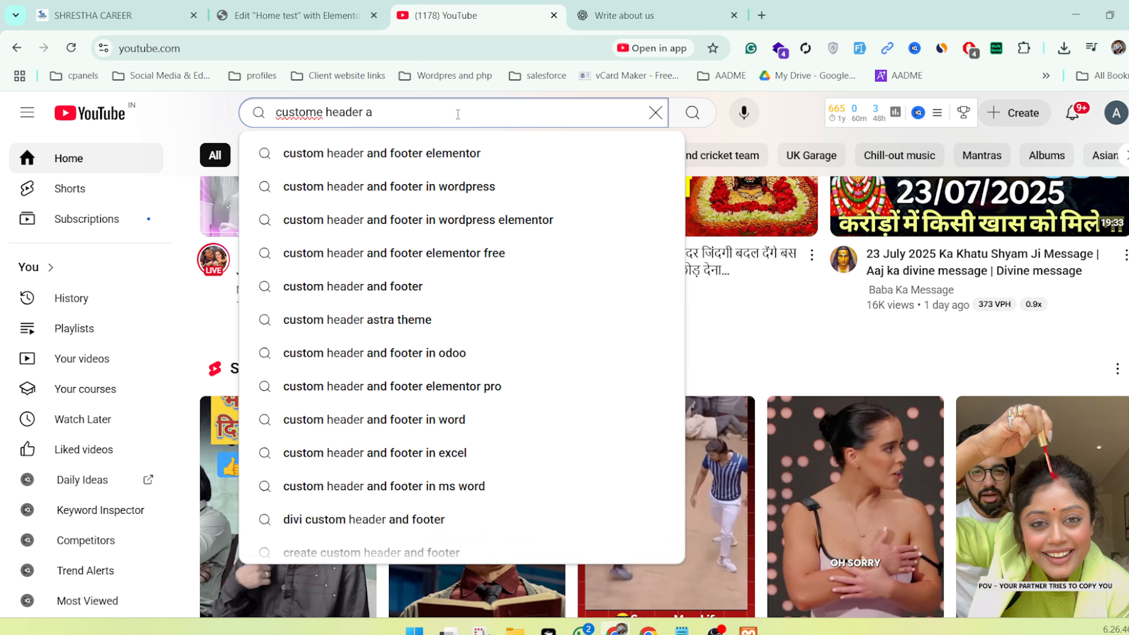
pyautogui.write('nd')
pyautogui.press('Down')
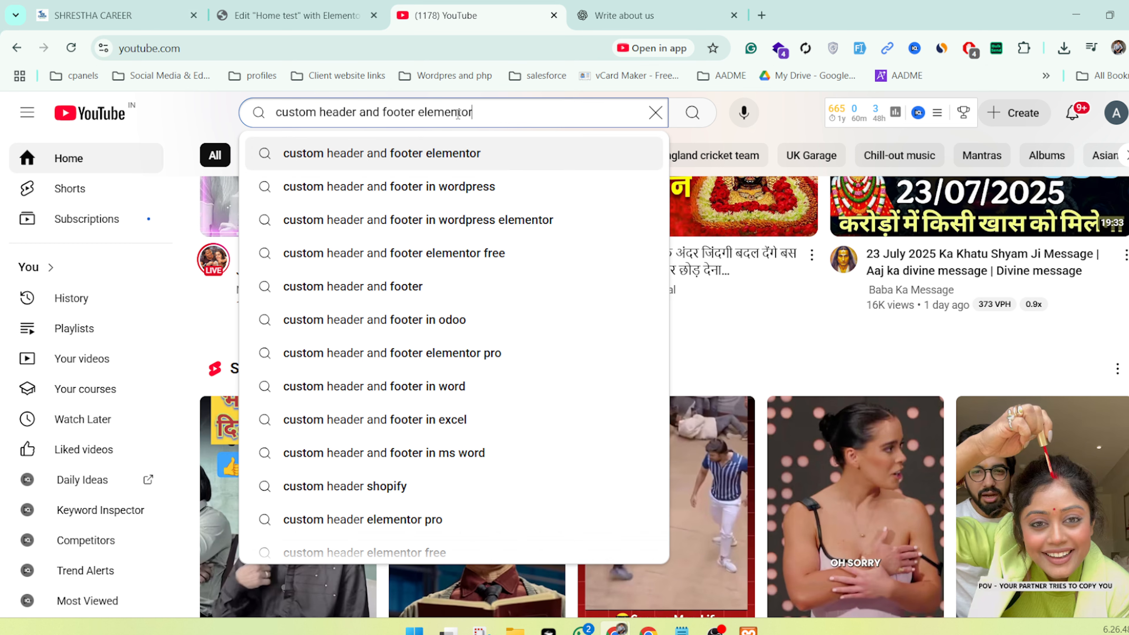
pyautogui.press('Return')
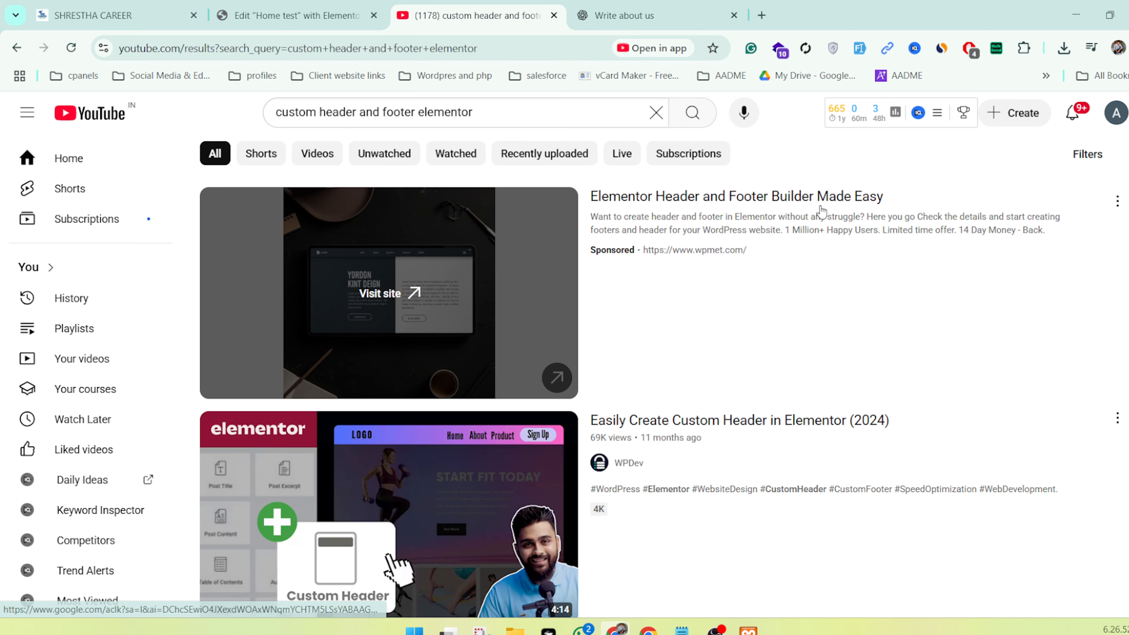
# Look through the YouTube search results for tutorials on building custom headers and footers with Elementor
pyautogui.scroll(-10, 817, 214)
pyautogui.scroll(-4, 818, 213)
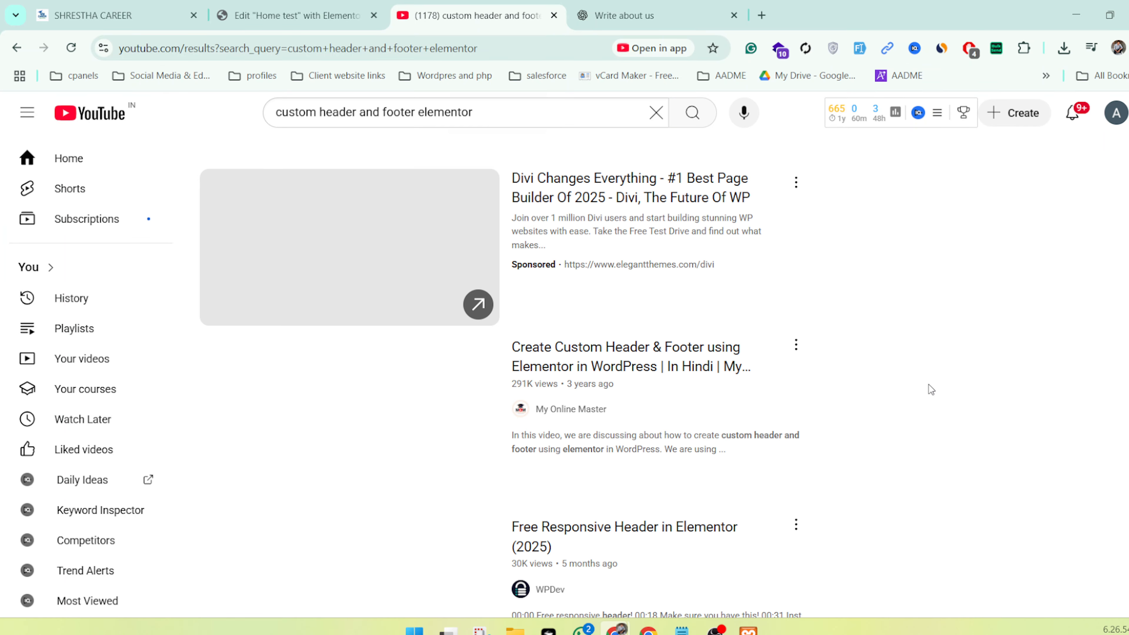
pyautogui.scroll(-12, 929, 391)
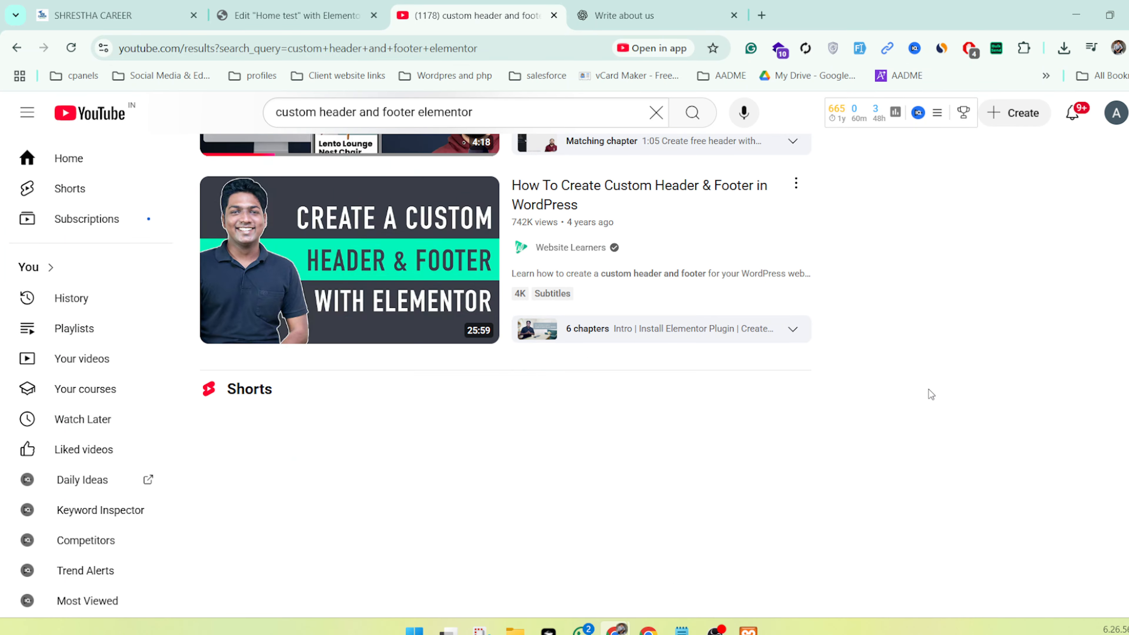
pyautogui.scroll(-10, 929, 390)
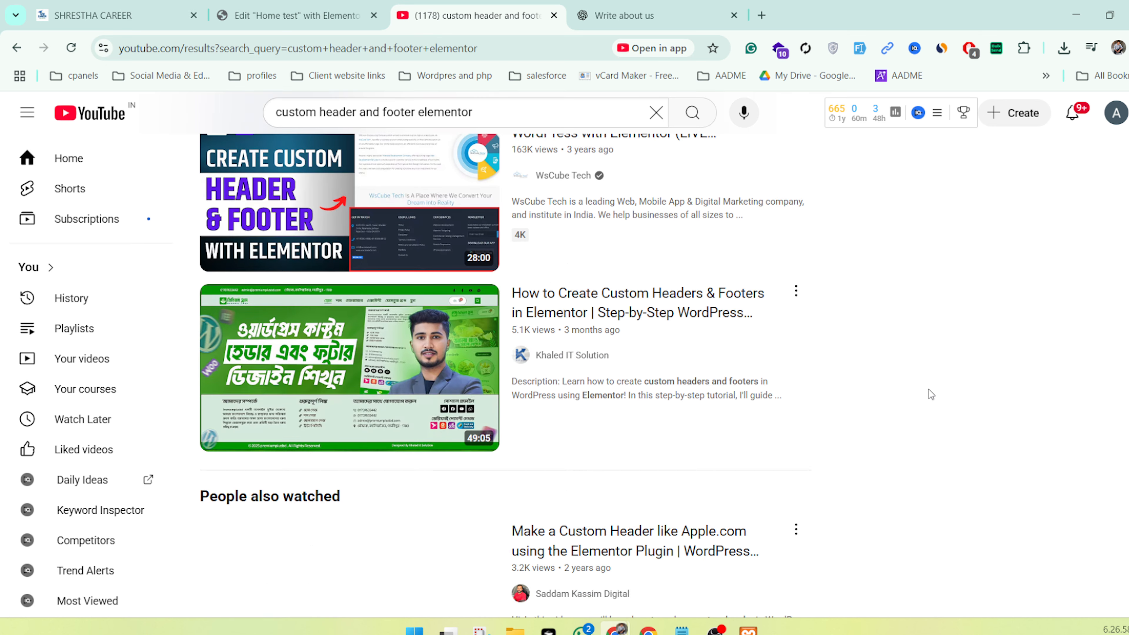
pyautogui.scroll(-8, 928, 389)
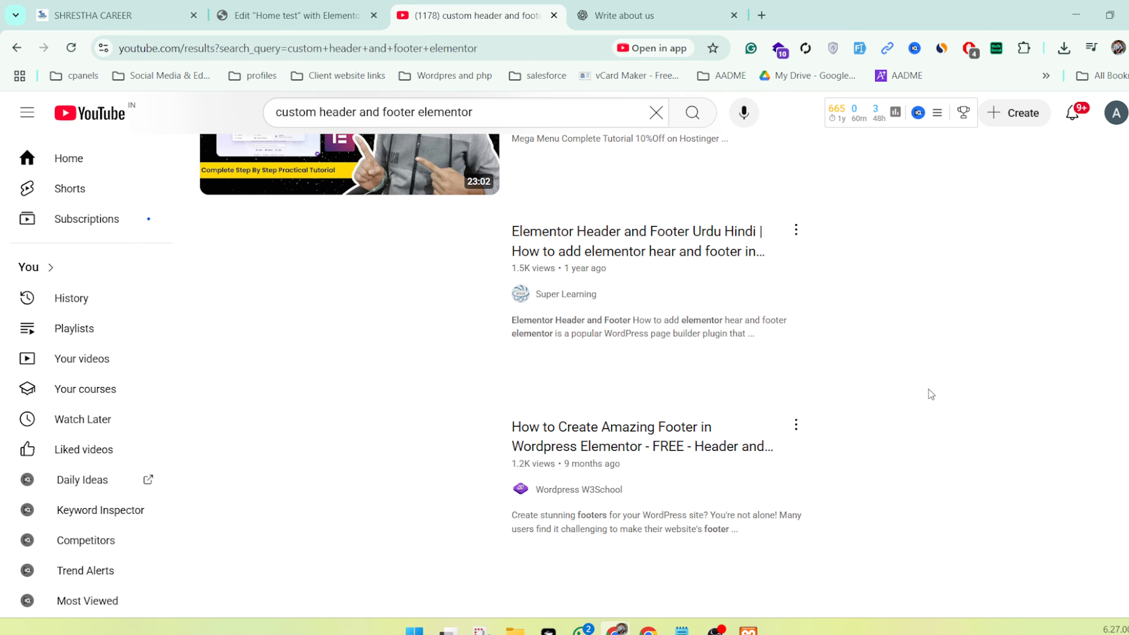
pyautogui.scroll(-15, 928, 388)
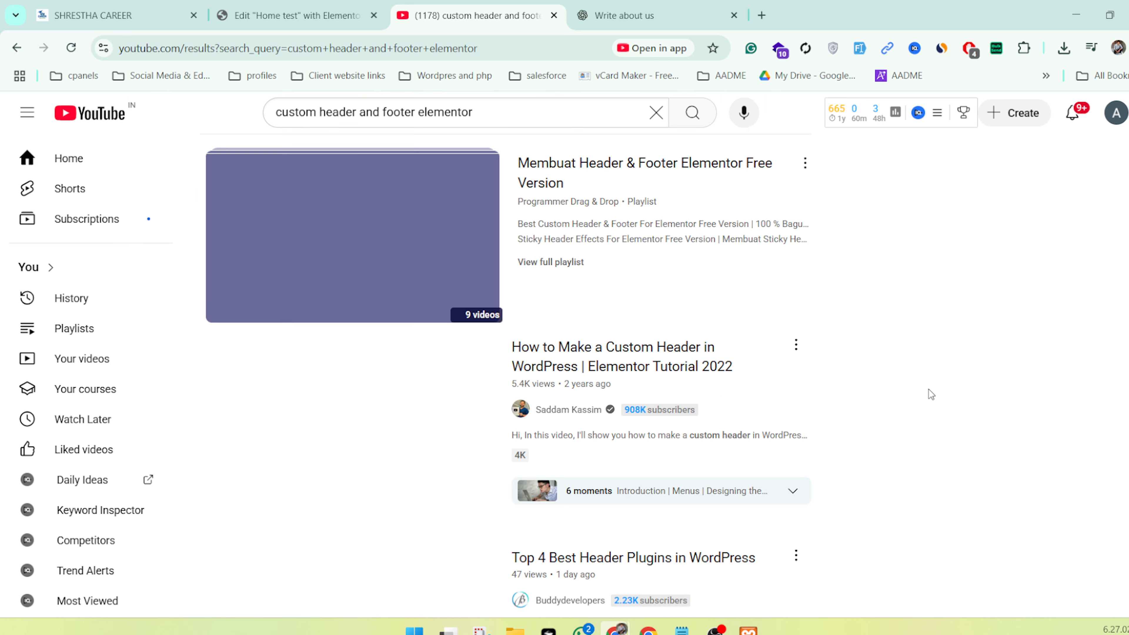
pyautogui.scroll(-7, 929, 389)
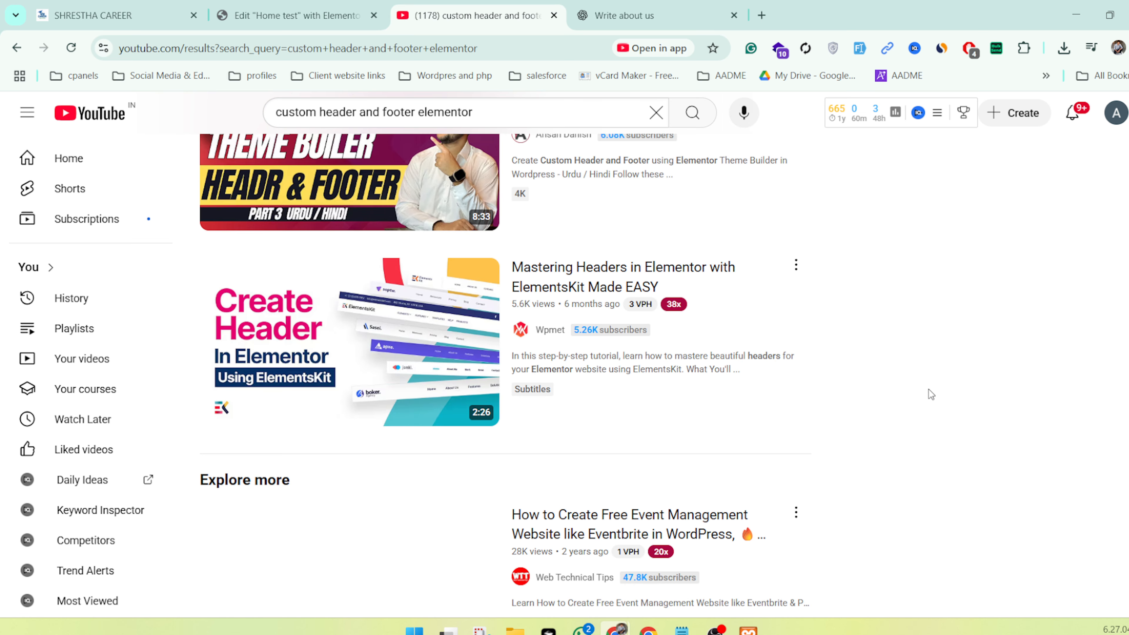
pyautogui.scroll(-20, 929, 389)
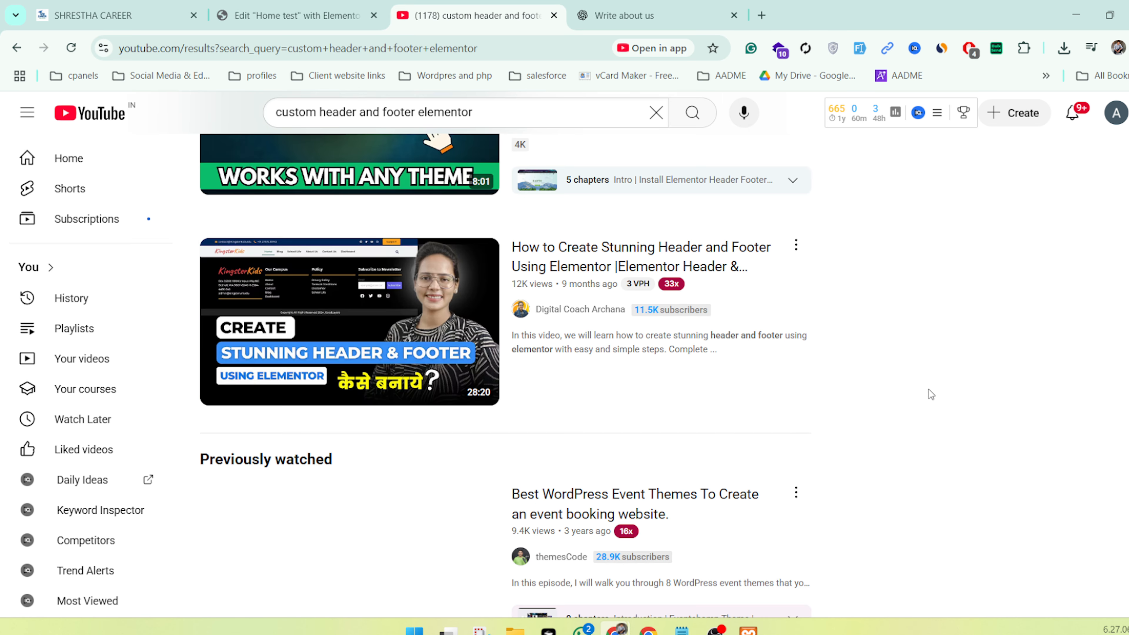
pyautogui.scroll(-15, 928, 389)
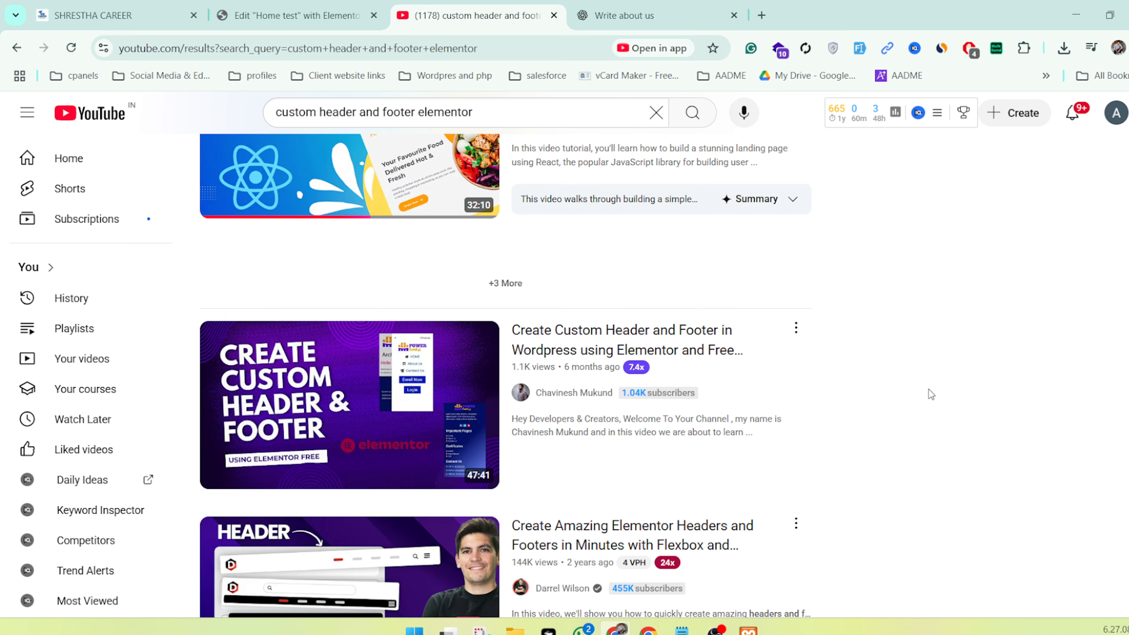
pyautogui.scroll(-18, 929, 391)
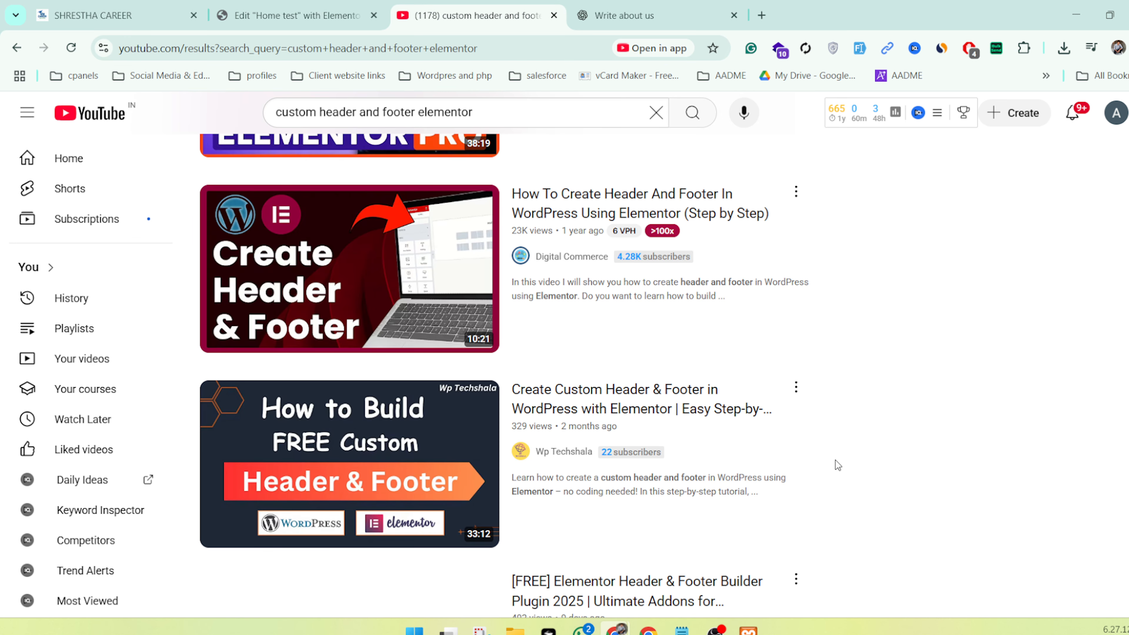
pyautogui.scroll(-5, 836, 464)
pyautogui.scroll(-10, 836, 463)
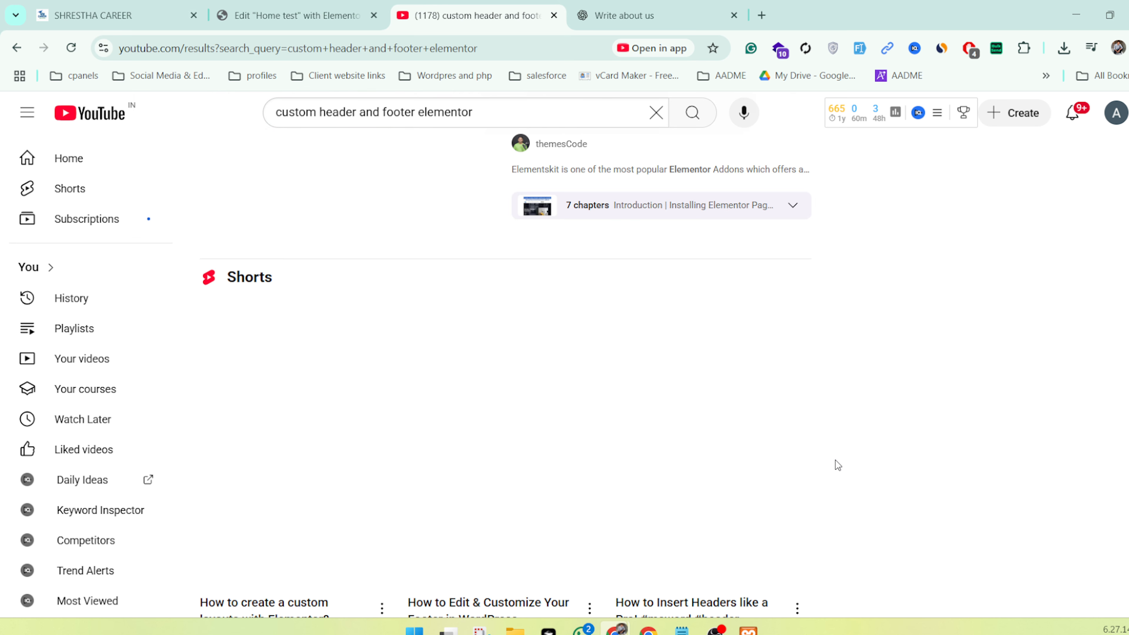
pyautogui.scroll(-5, 836, 464)
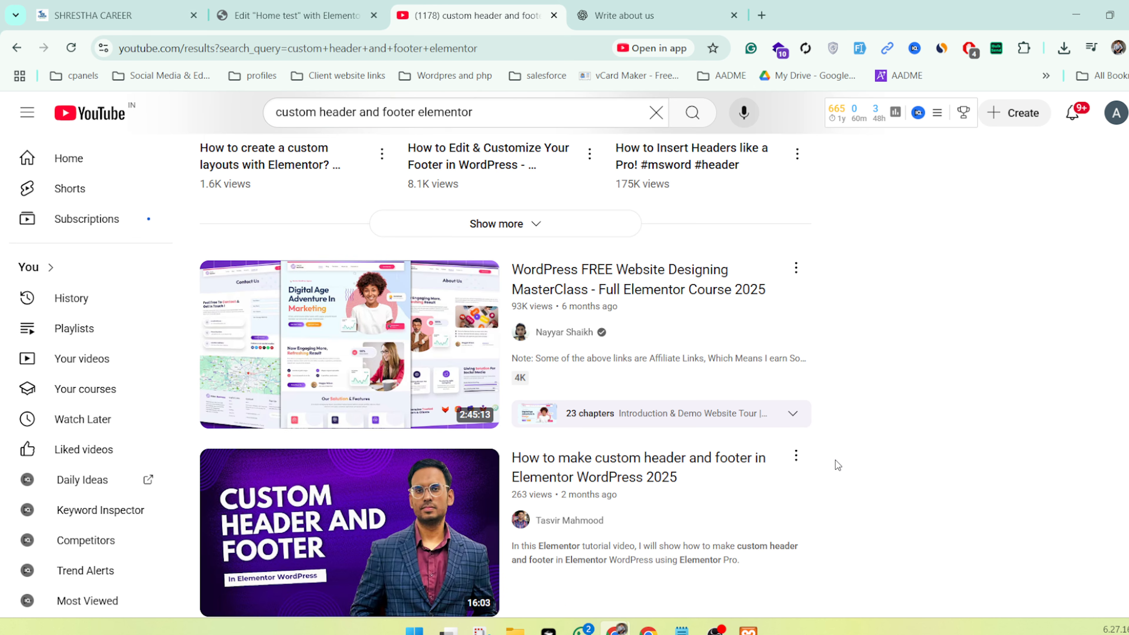
pyautogui.scroll(-14, 835, 461)
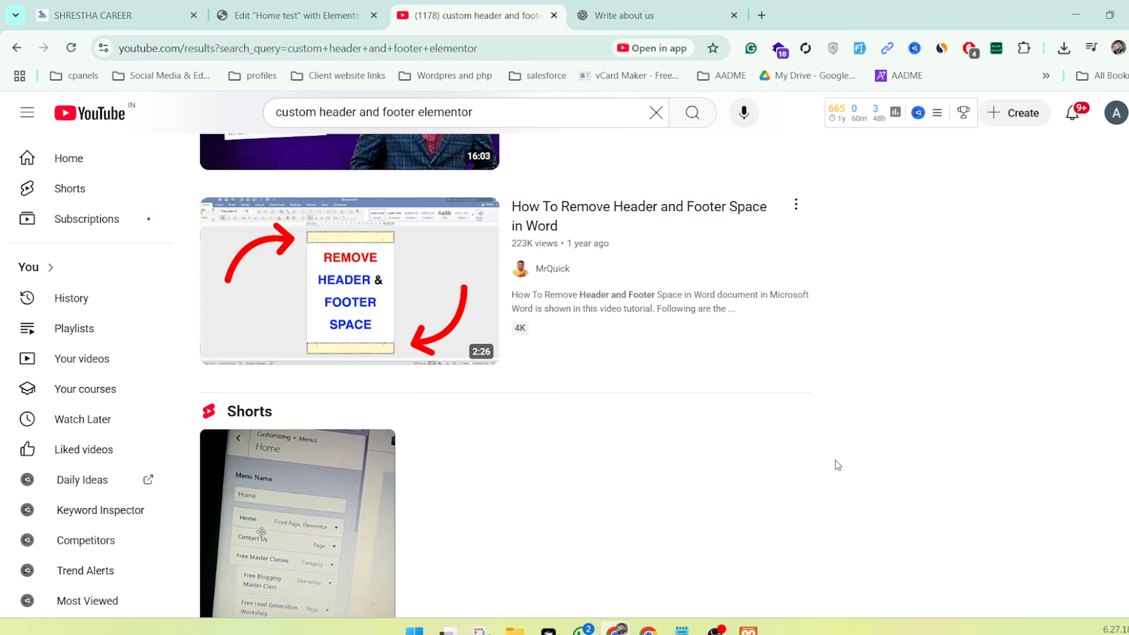
pyautogui.scroll(-6, 835, 459)
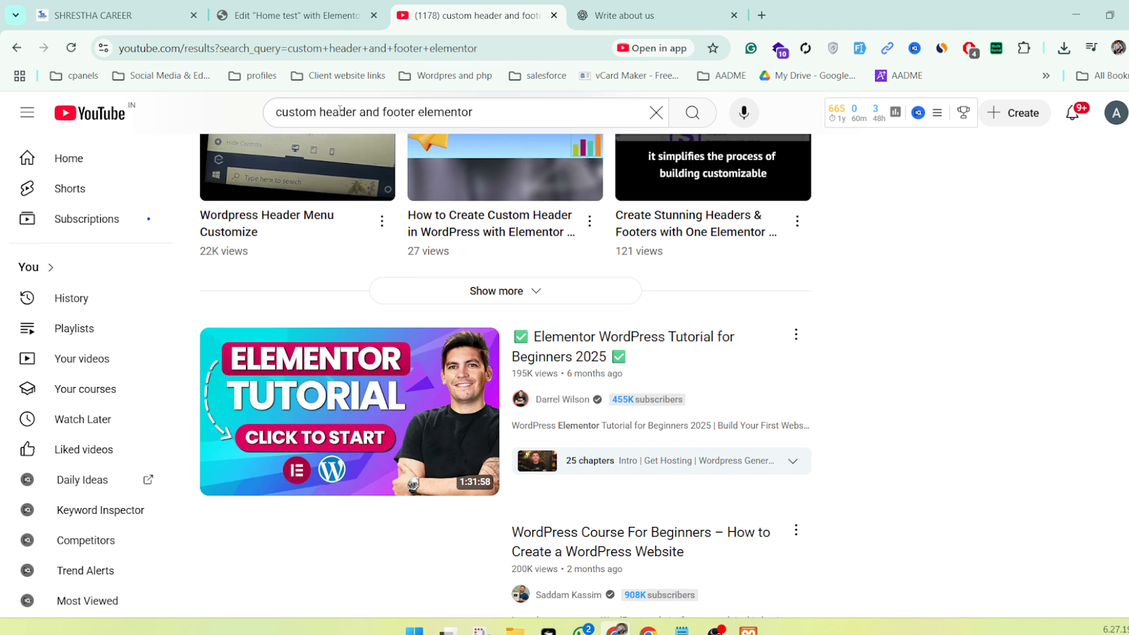
# Search YouTube for "how to create a header and footer in wordpress" and browse the resulting videos
pyautogui.tripleClick(446, 112)
pyautogui.write('how')
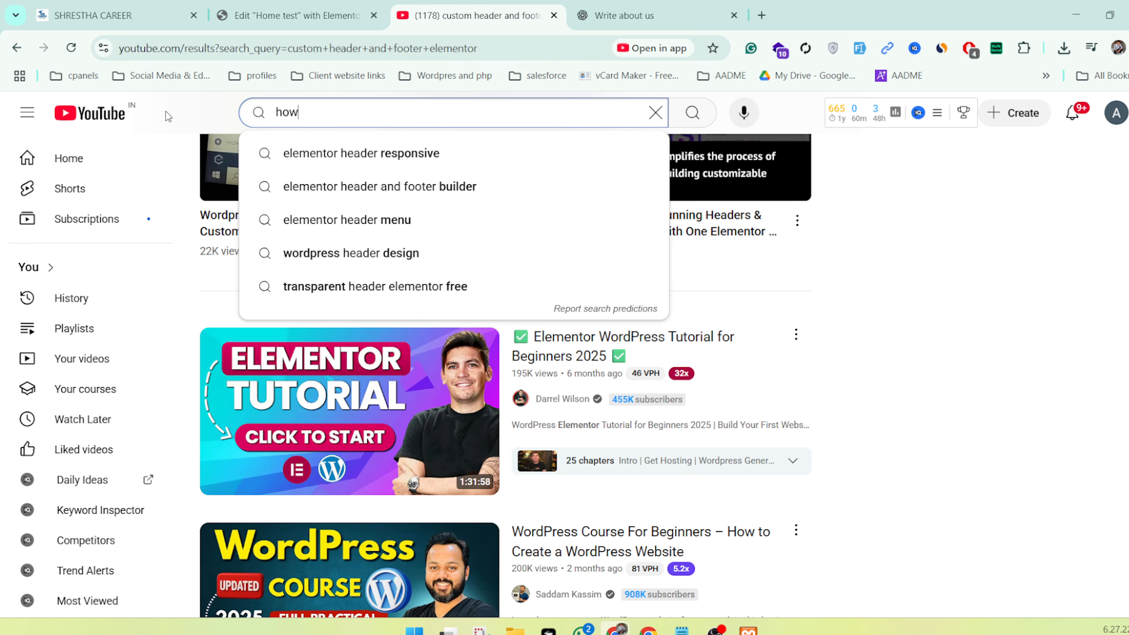
pyautogui.write(' to creat')
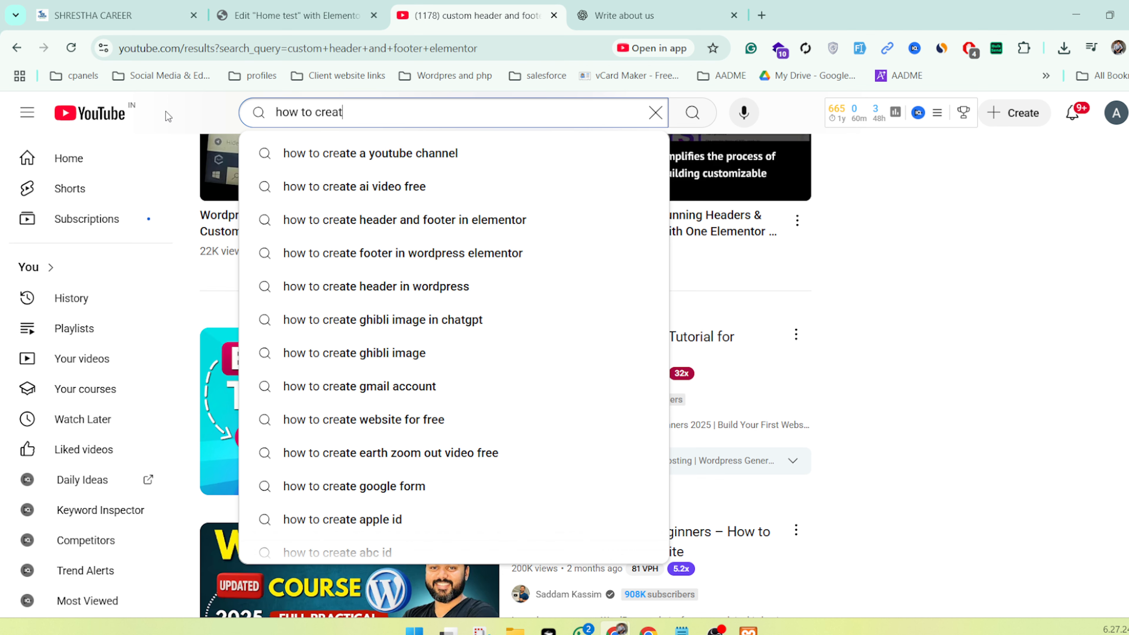
pyautogui.write('e a head adn')
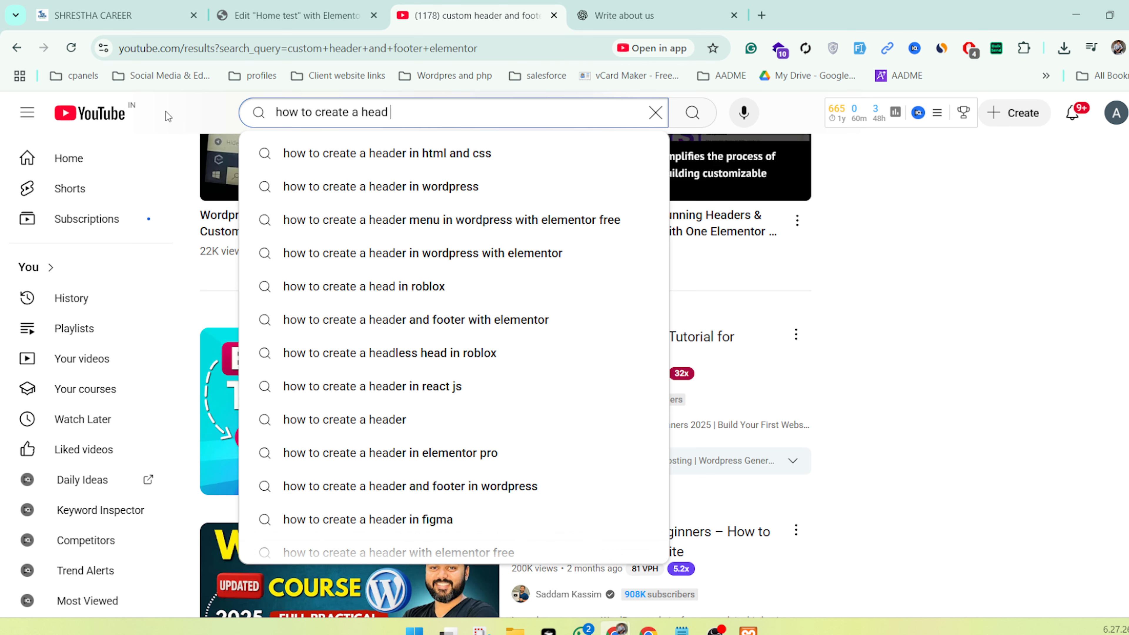
pyautogui.press('BackSpace')
pyautogui.press('BackSpace')
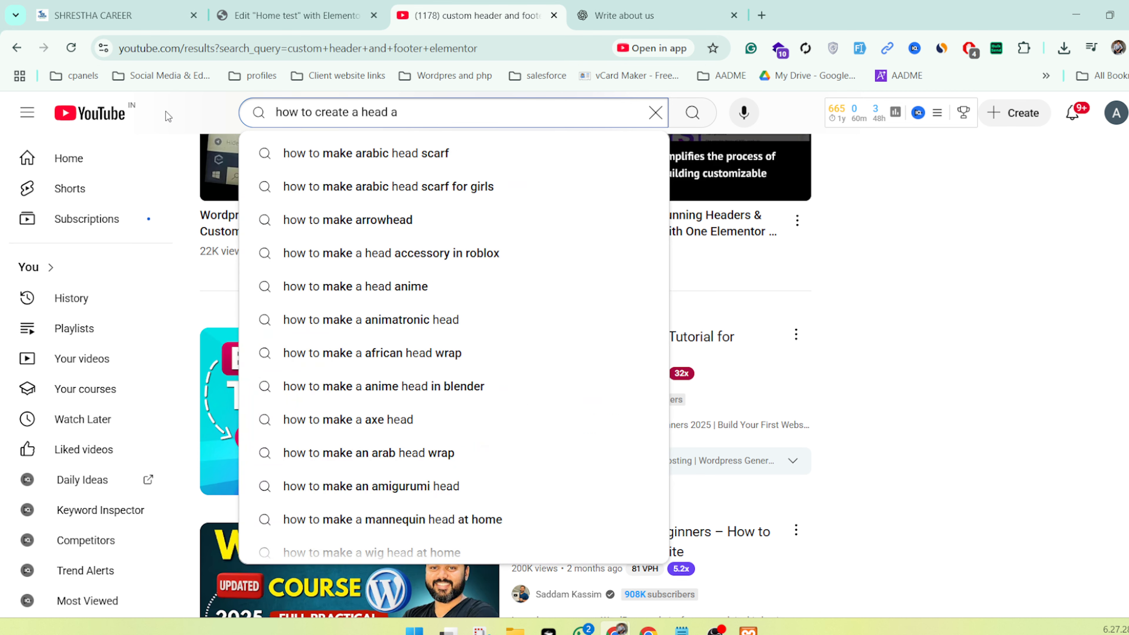
pyautogui.write('nd footer i')
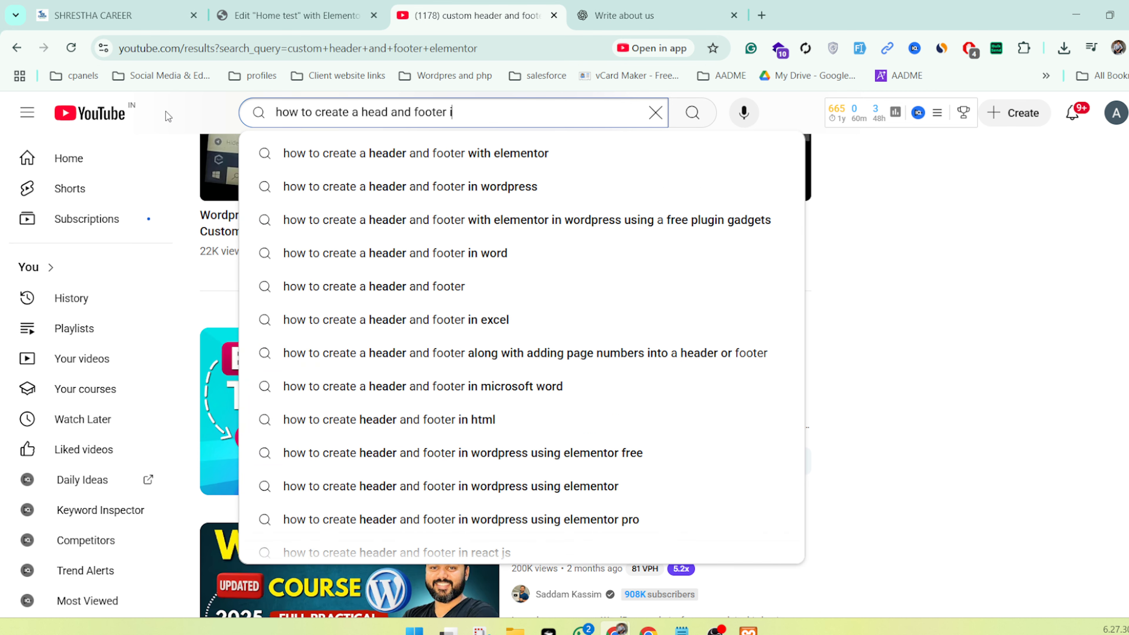
pyautogui.write('n wor')
pyautogui.press('Down')
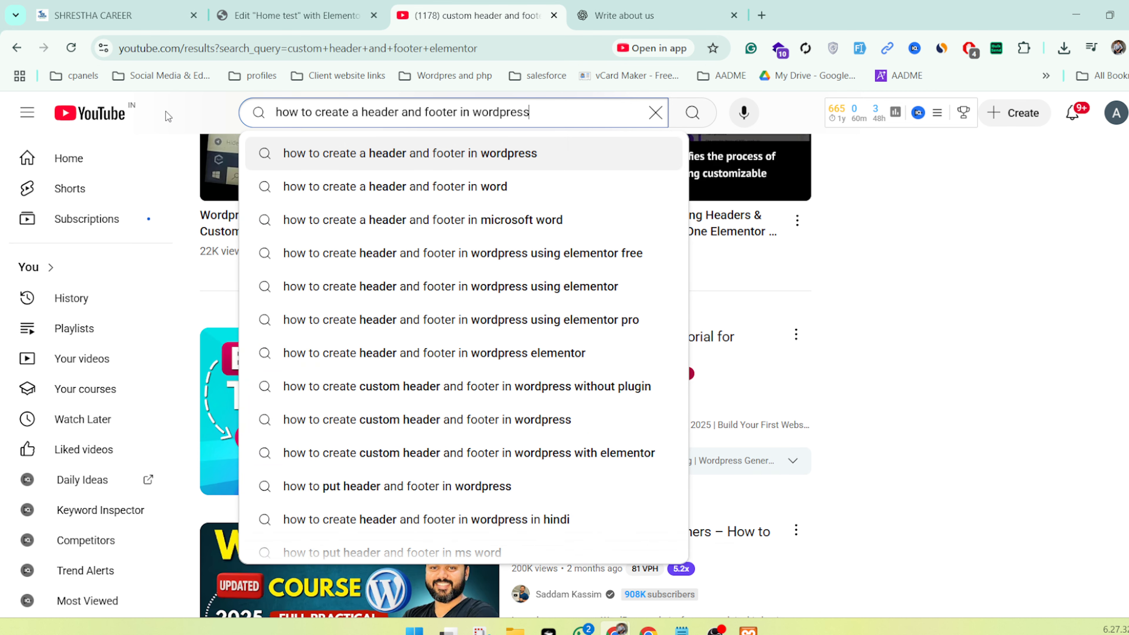
pyautogui.press('Return')
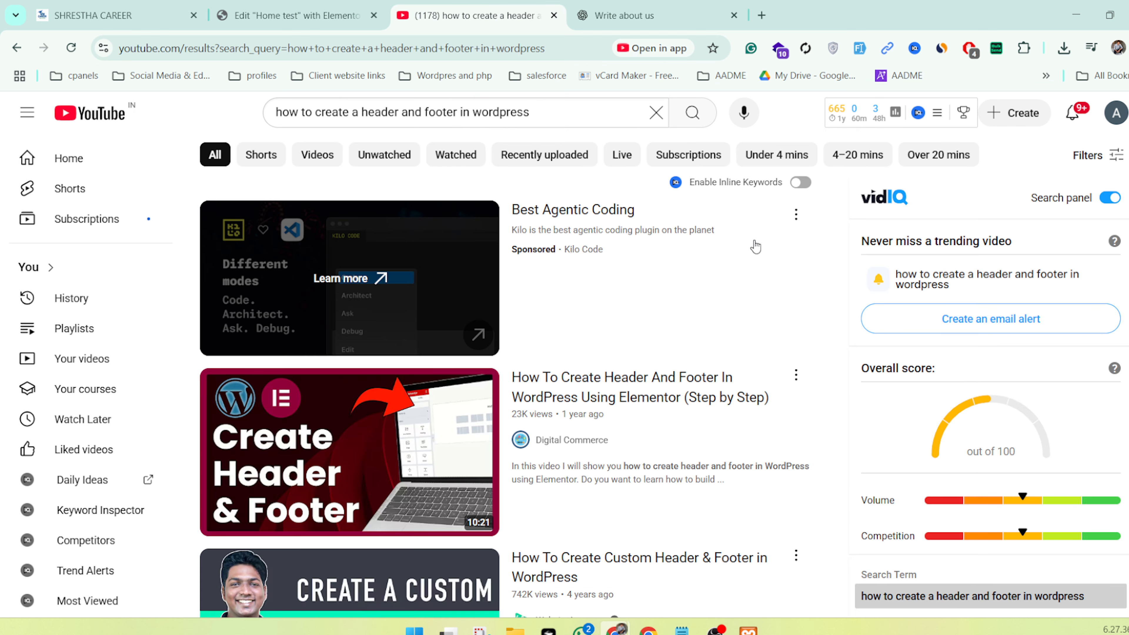
pyautogui.scroll(-2, 756, 246)
pyautogui.scroll(-8, 755, 246)
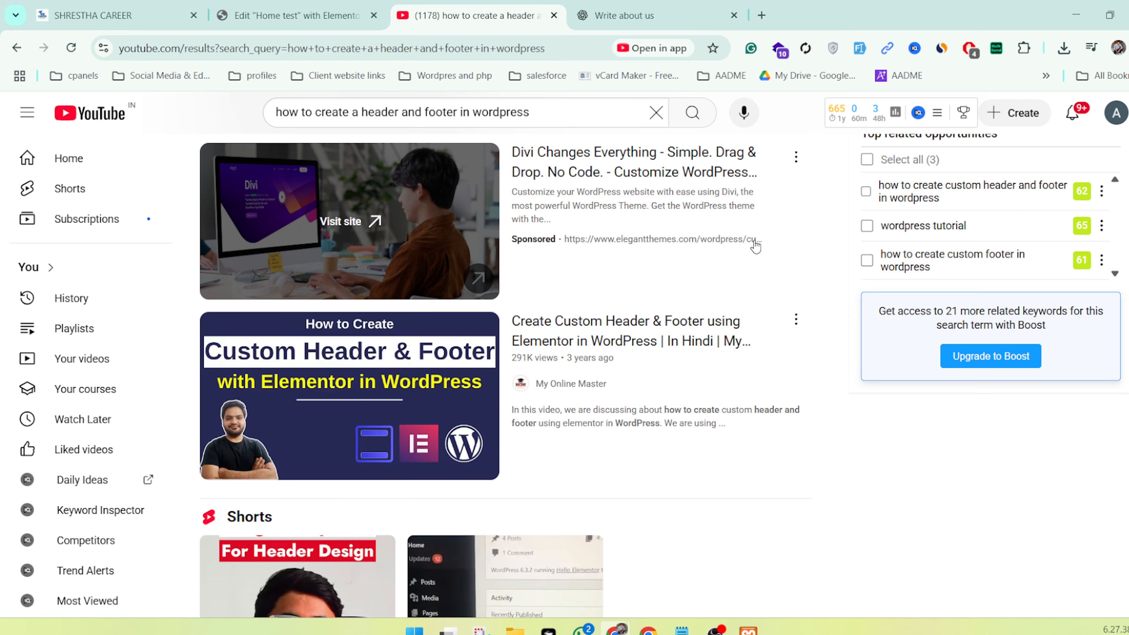
pyautogui.scroll(-4, 755, 245)
pyautogui.scroll(-10, 755, 246)
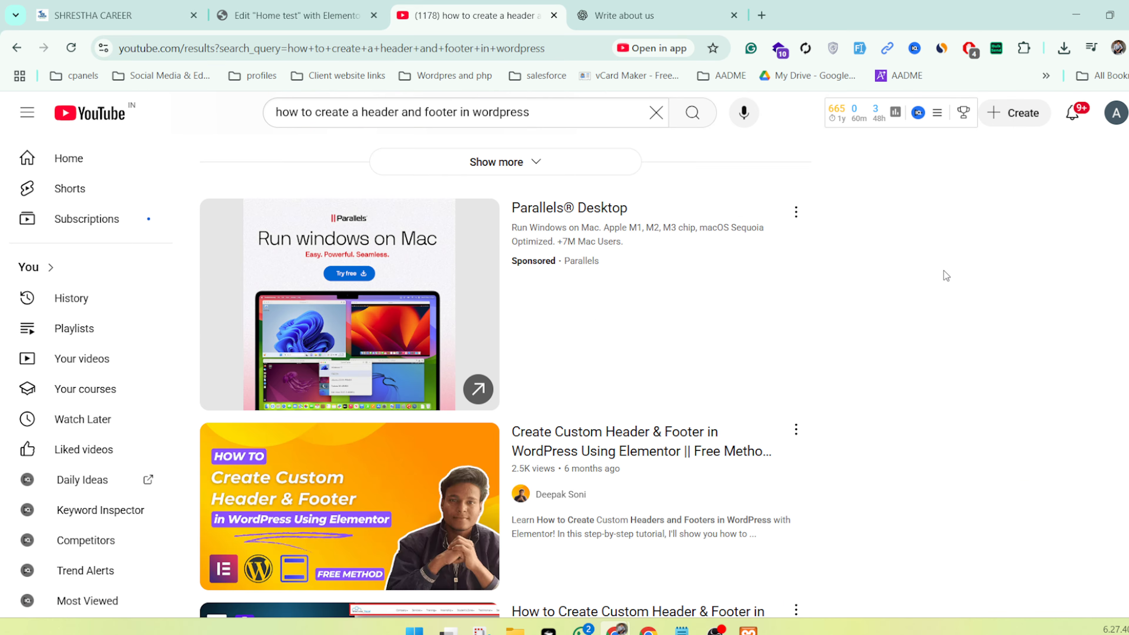
# Look through the remaining YouTube results for creating a header and footer in WordPress, including the related and suggested videos
pyautogui.scroll(-3, 942, 276)
pyautogui.scroll(-15, 940, 271)
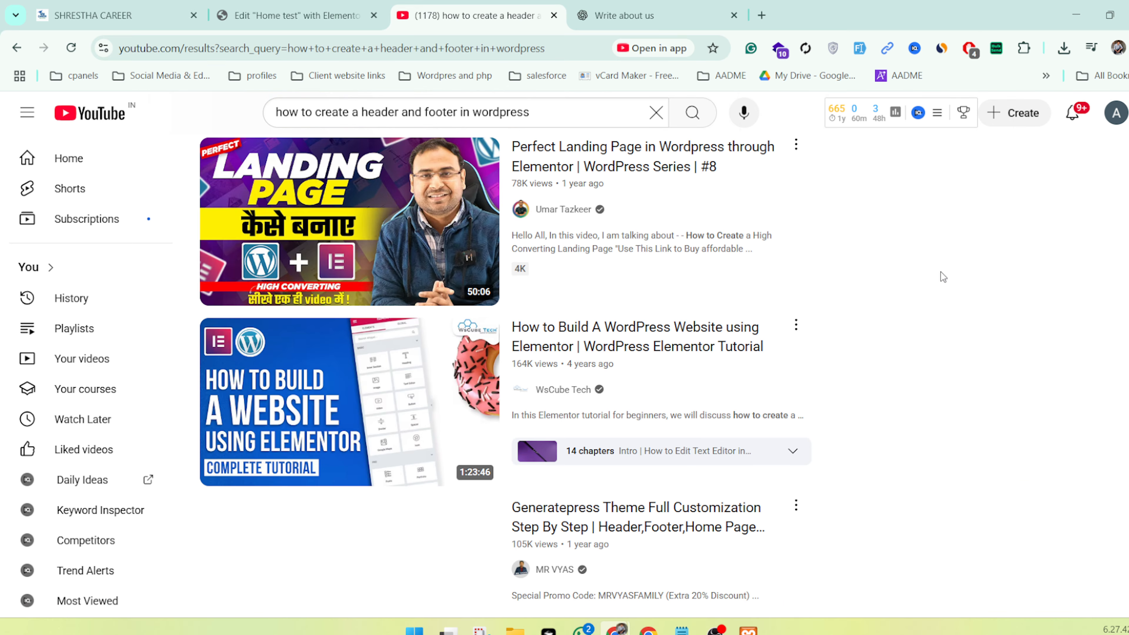
pyautogui.scroll(-5, 940, 272)
pyautogui.scroll(4, 940, 271)
pyautogui.scroll(-11, 940, 272)
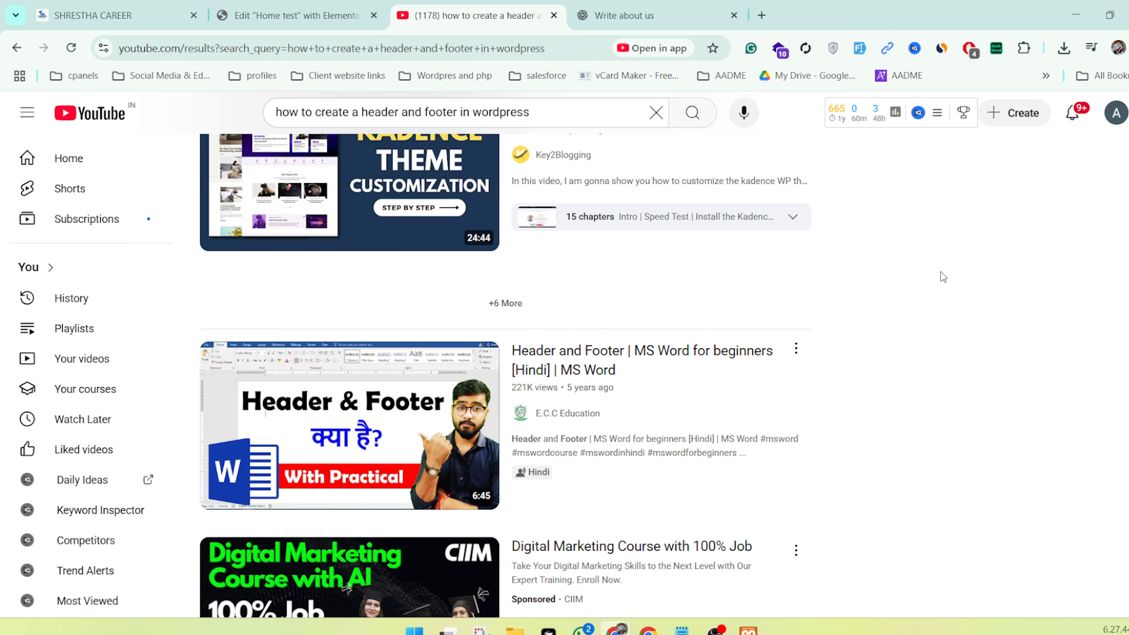
pyautogui.scroll(-18, 939, 272)
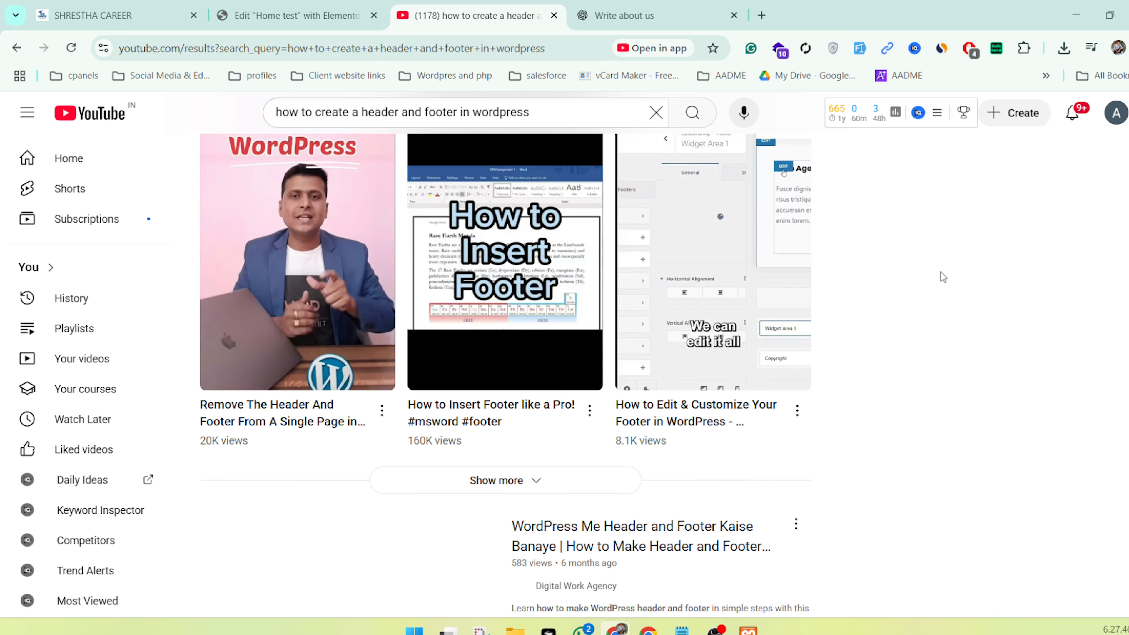
pyautogui.scroll(-15, 939, 271)
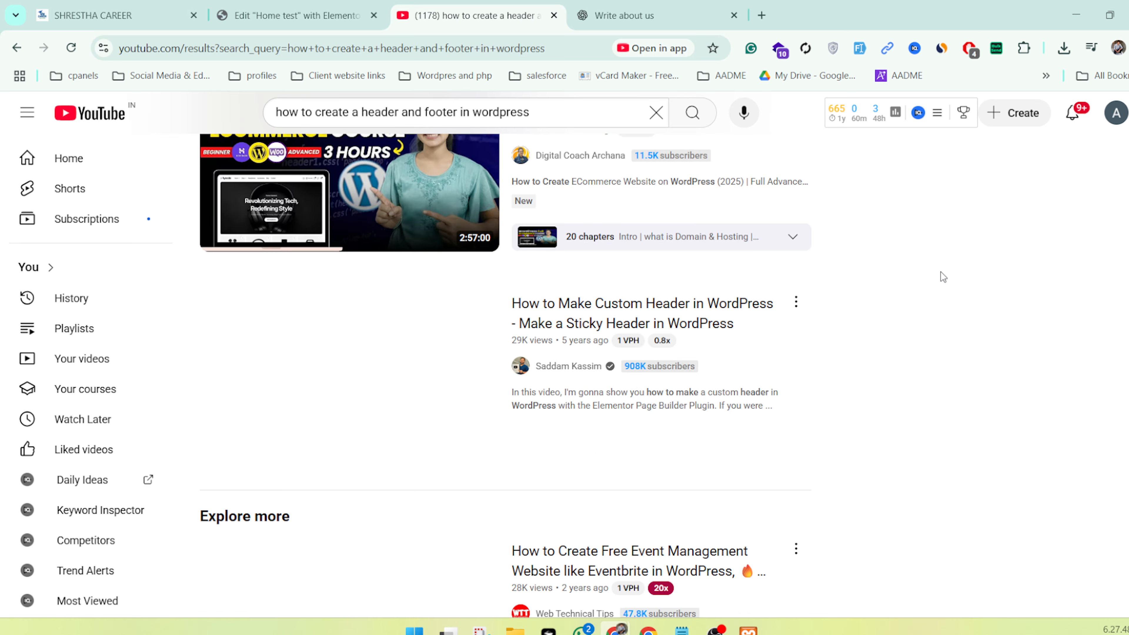
pyautogui.scroll(-15, 939, 272)
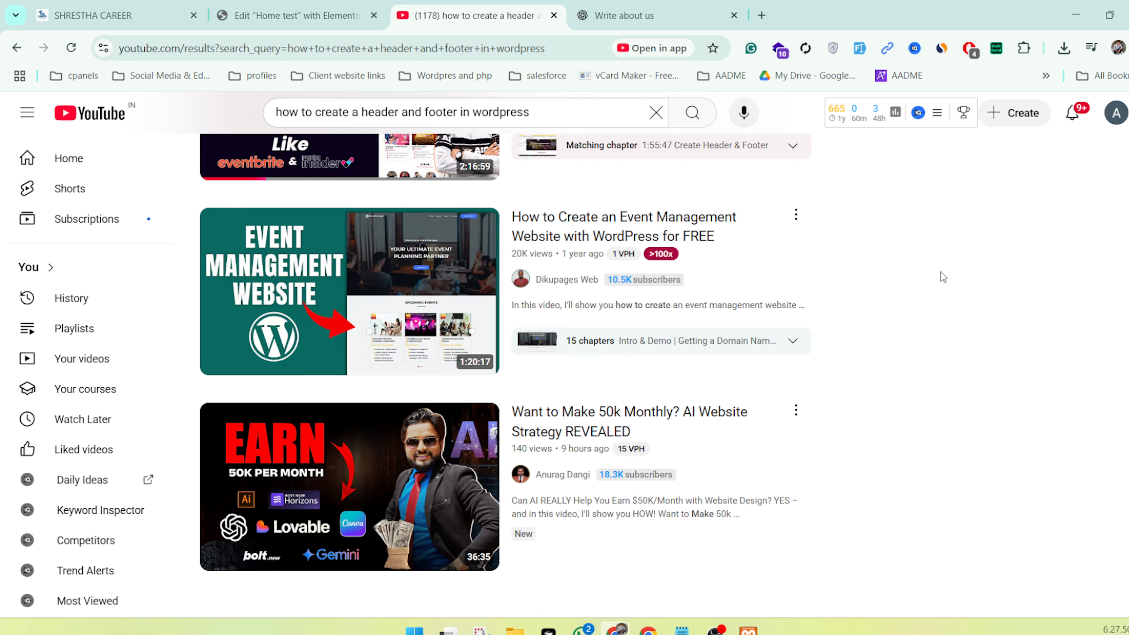
pyautogui.scroll(-15, 940, 272)
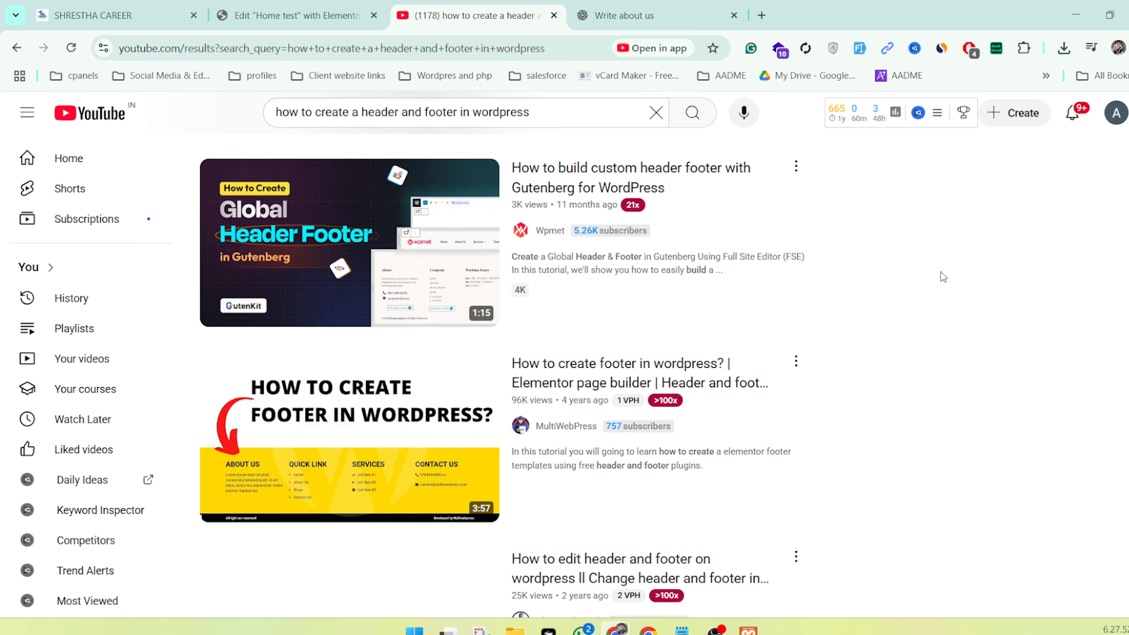
pyautogui.scroll(-15, 940, 272)
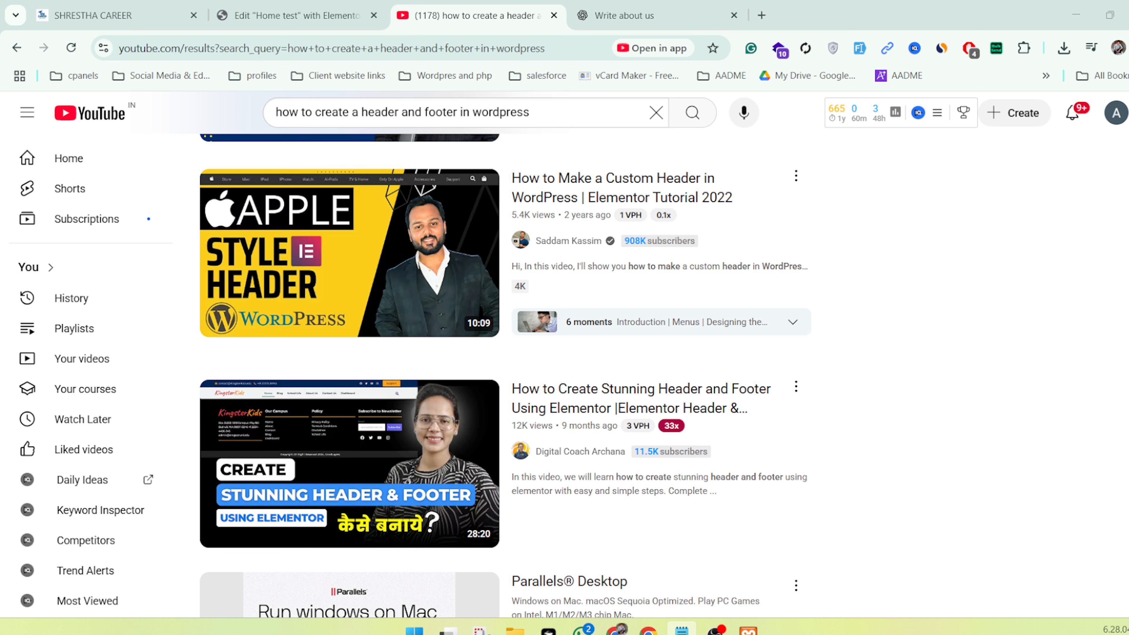
# Search YouTube for "How to Create Header & Footer in WordPress Using Elementor"
pyautogui.moveTo(537, 104); pyautogui.dragTo(44, 119)
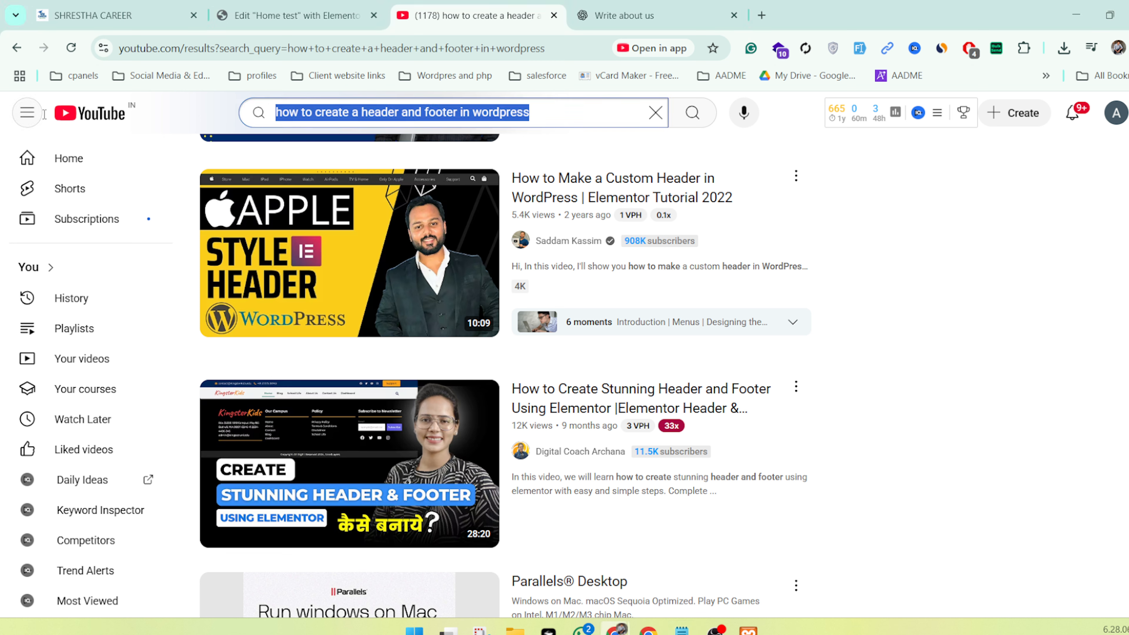
pyautogui.write('How to Create Header & Footer in WordPress Using Elementor')
pyautogui.press('Return')
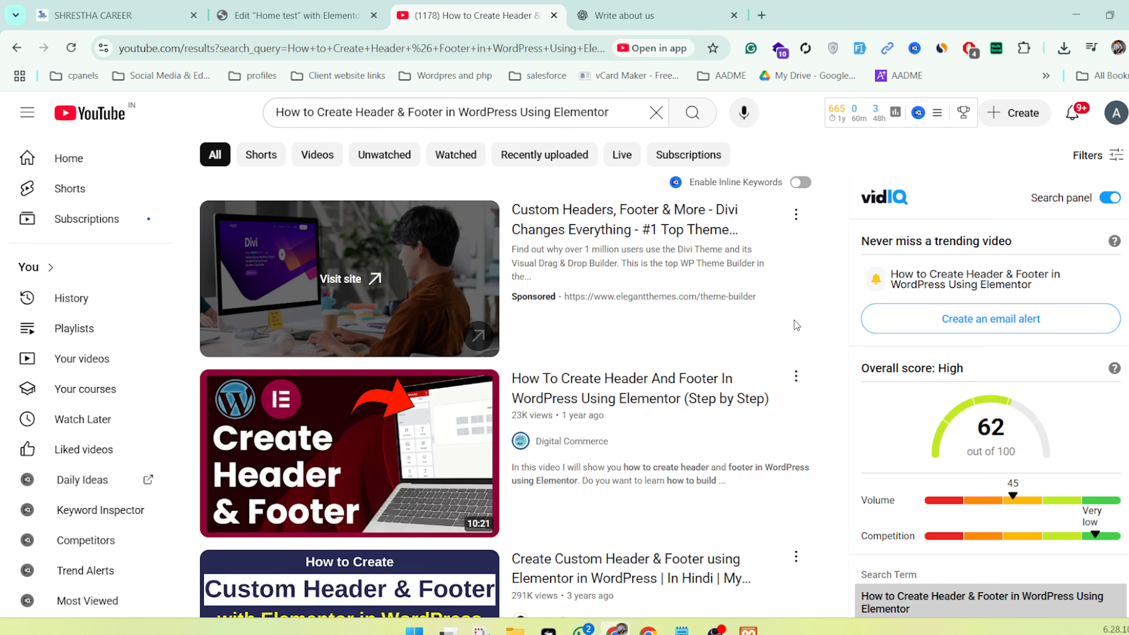
# Look through the new search results for the Shrestha Career tutorial on creating a header and footer with Elementor
pyautogui.scroll(-10, 794, 320)
pyautogui.scroll(-12, 794, 321)
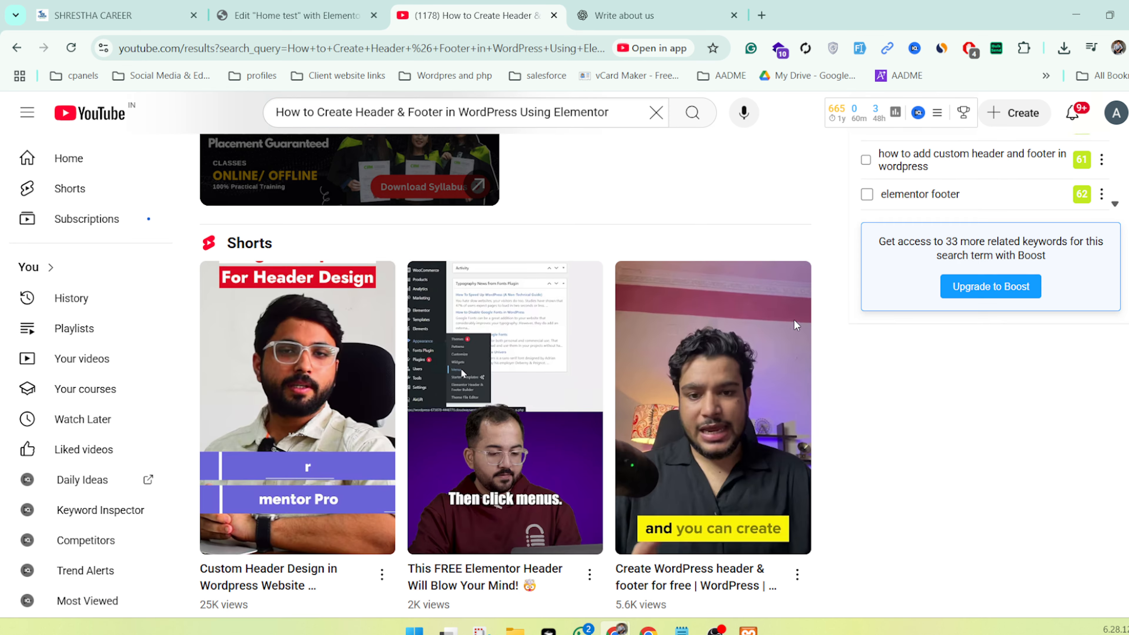
pyautogui.scroll(-10, 903, 334)
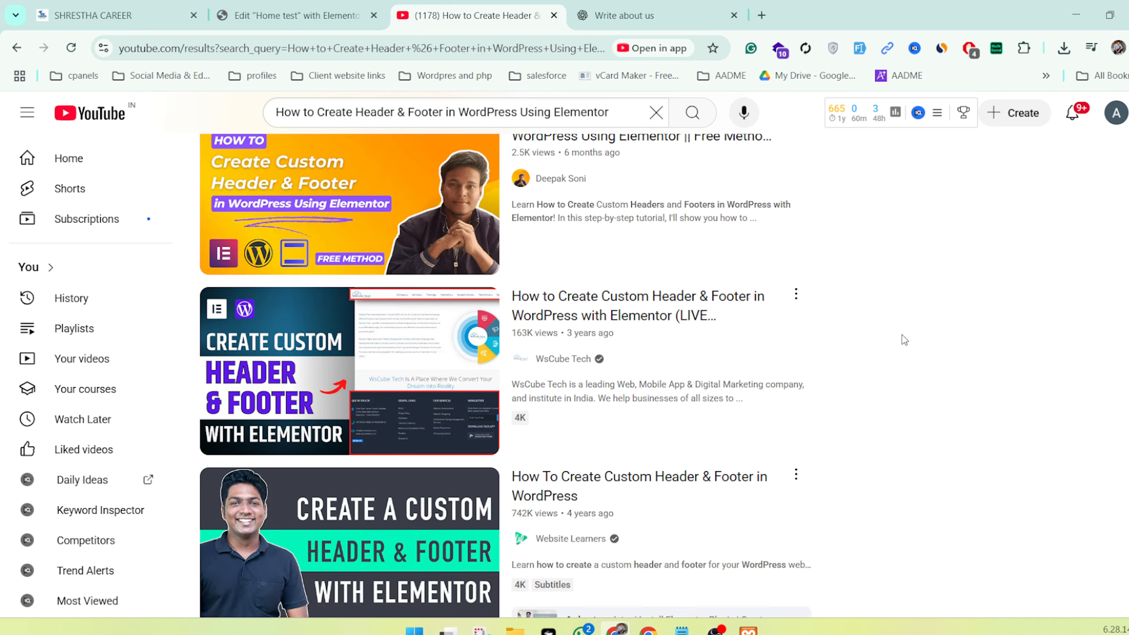
pyautogui.scroll(-14, 902, 334)
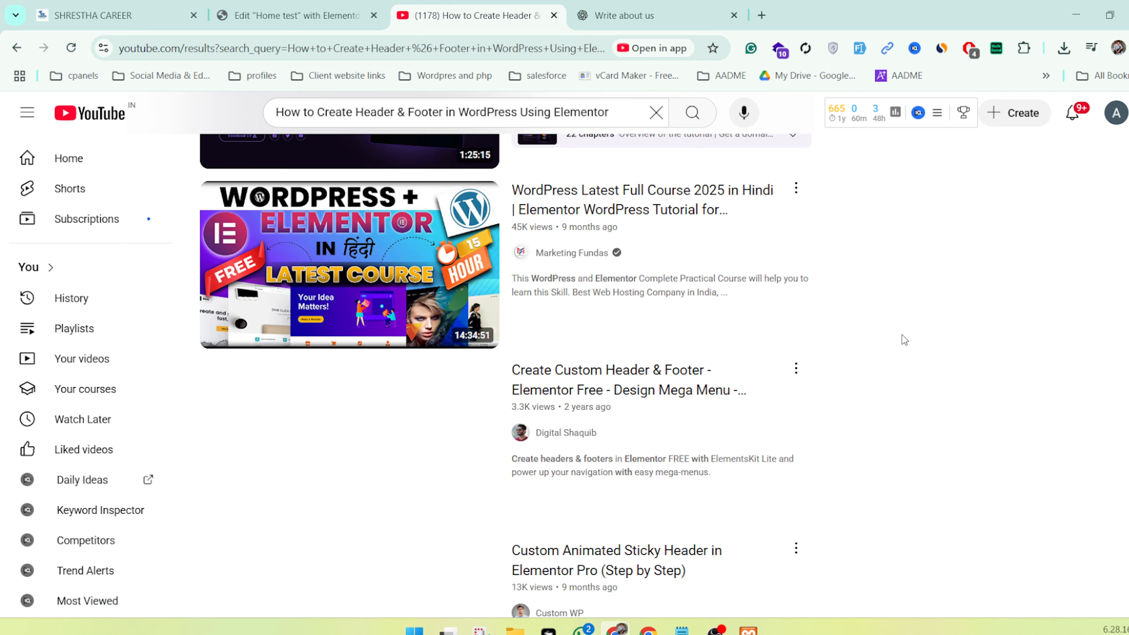
pyautogui.scroll(2, 902, 334)
pyautogui.scroll(-13, 902, 334)
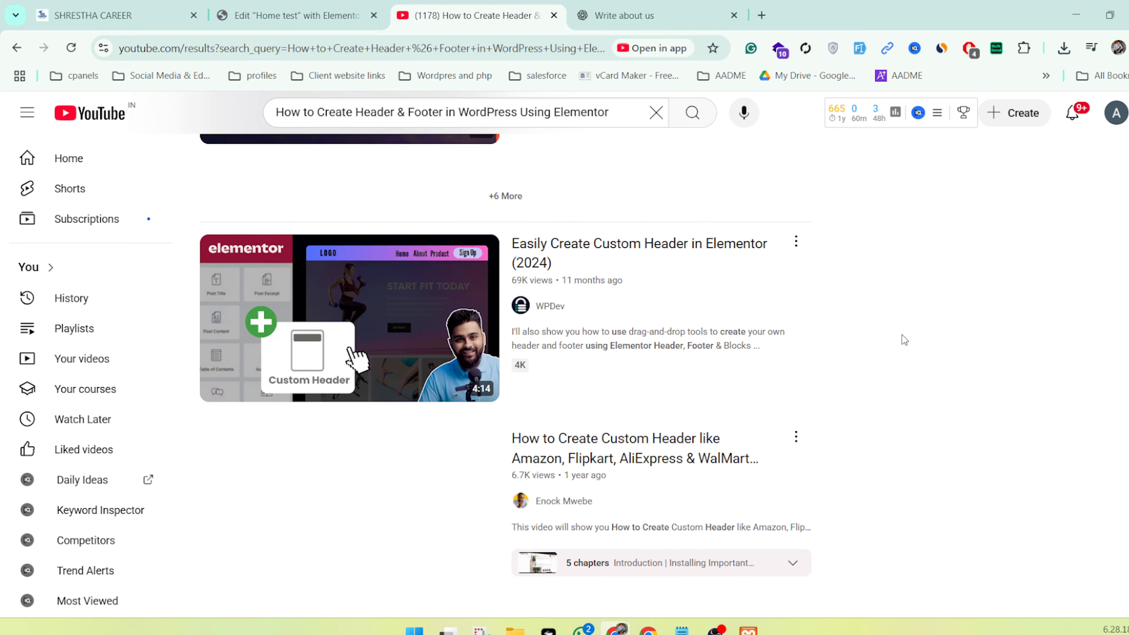
pyautogui.scroll(-13, 901, 334)
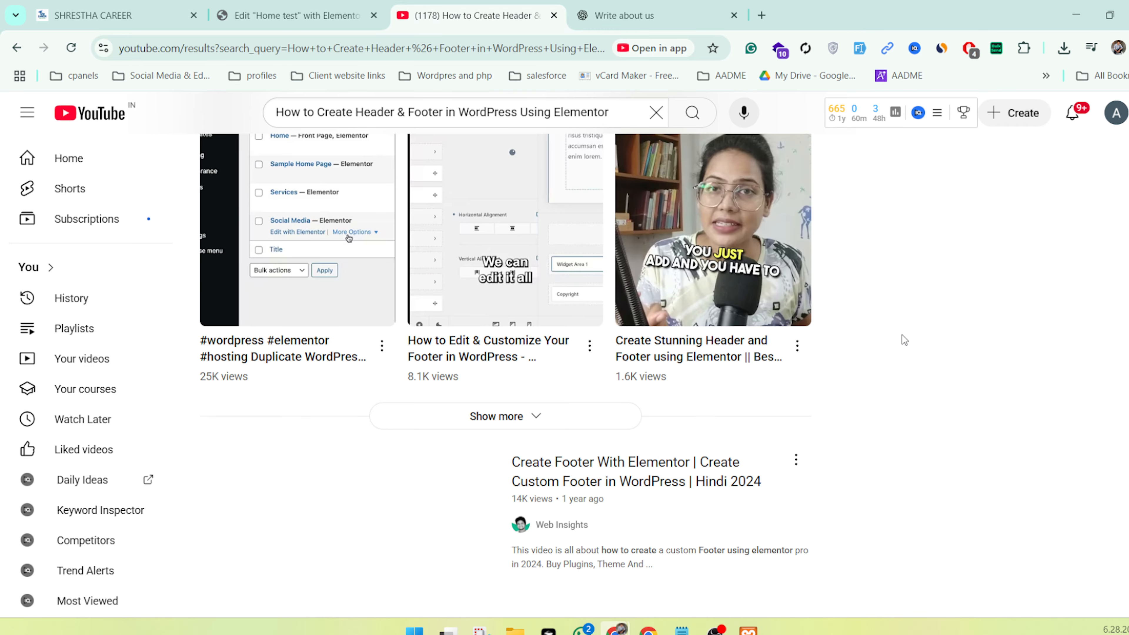
pyautogui.scroll(-15, 901, 334)
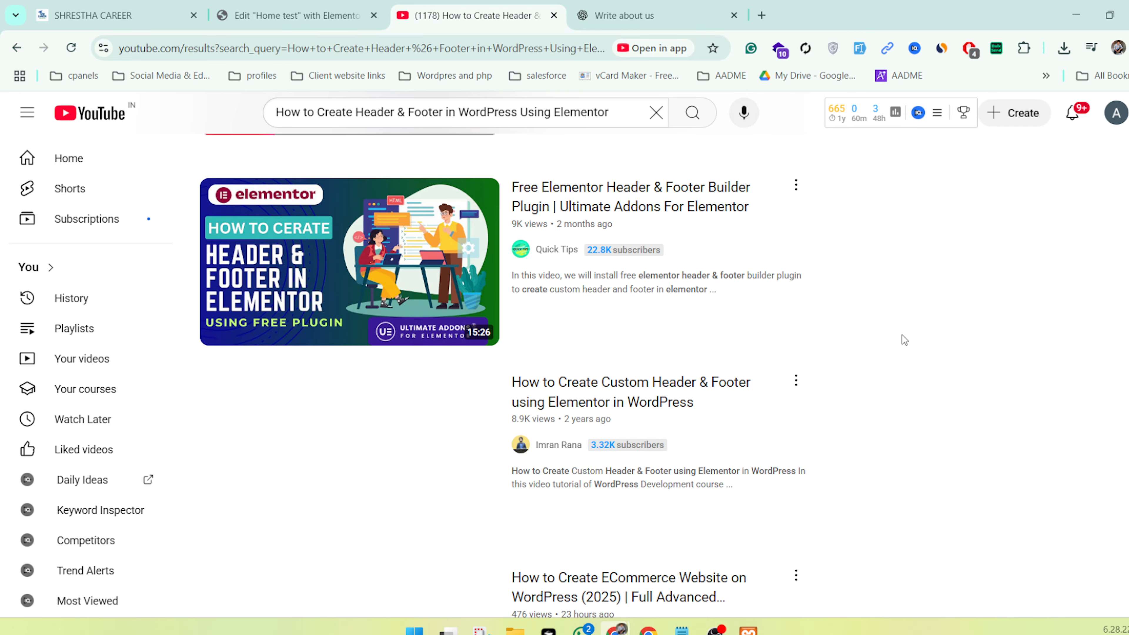
pyautogui.scroll(-20, 901, 335)
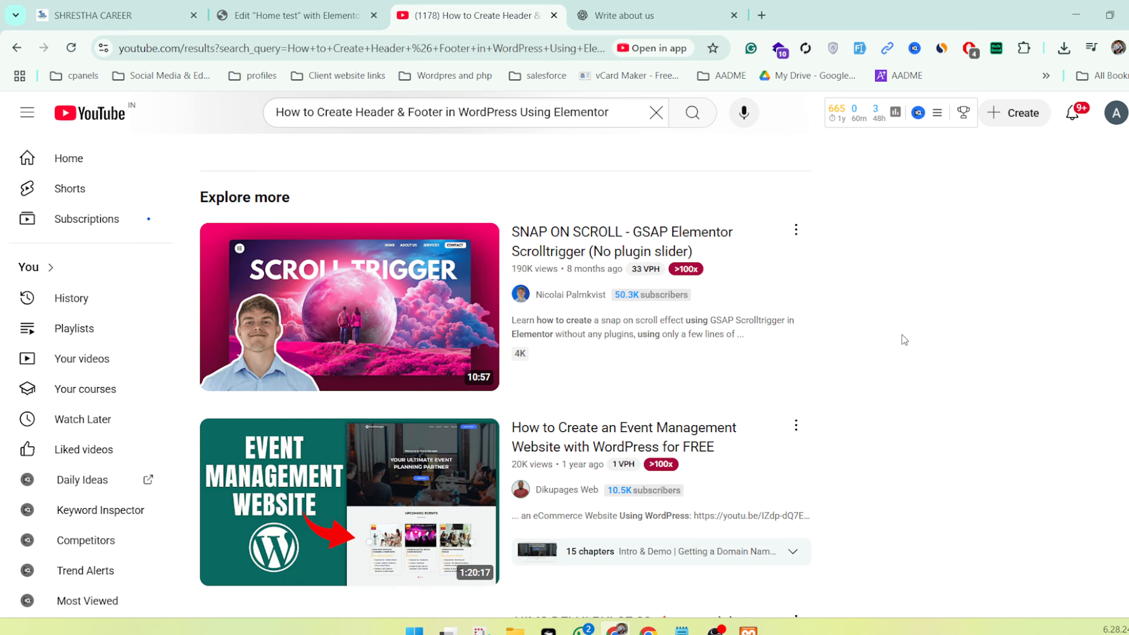
pyautogui.scroll(-20, 901, 335)
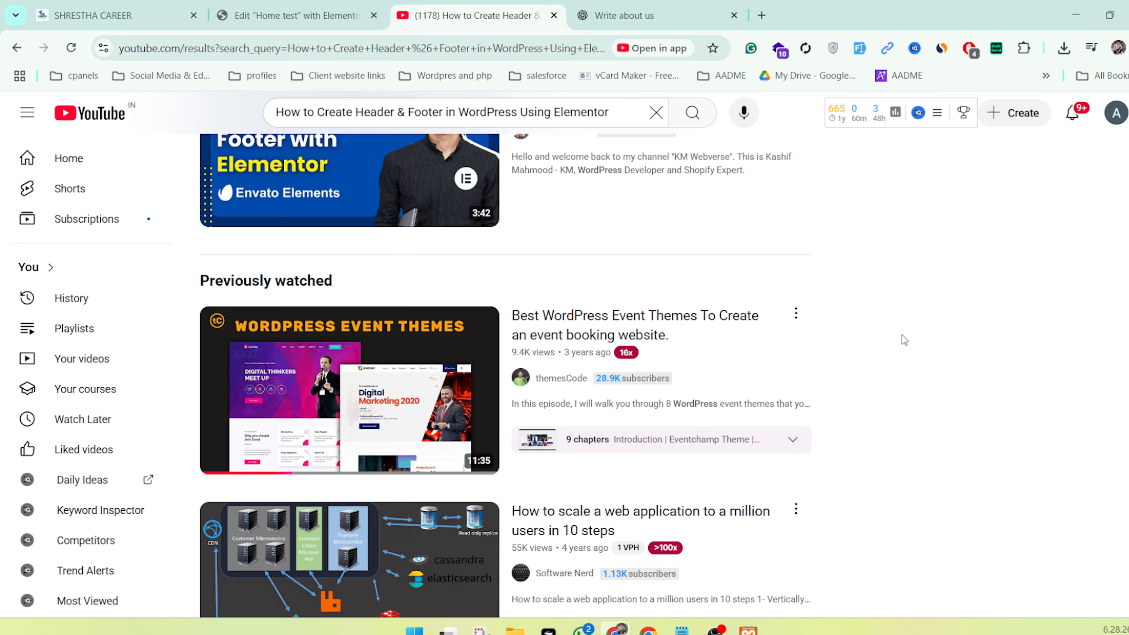
pyautogui.scroll(-2, 904, 340)
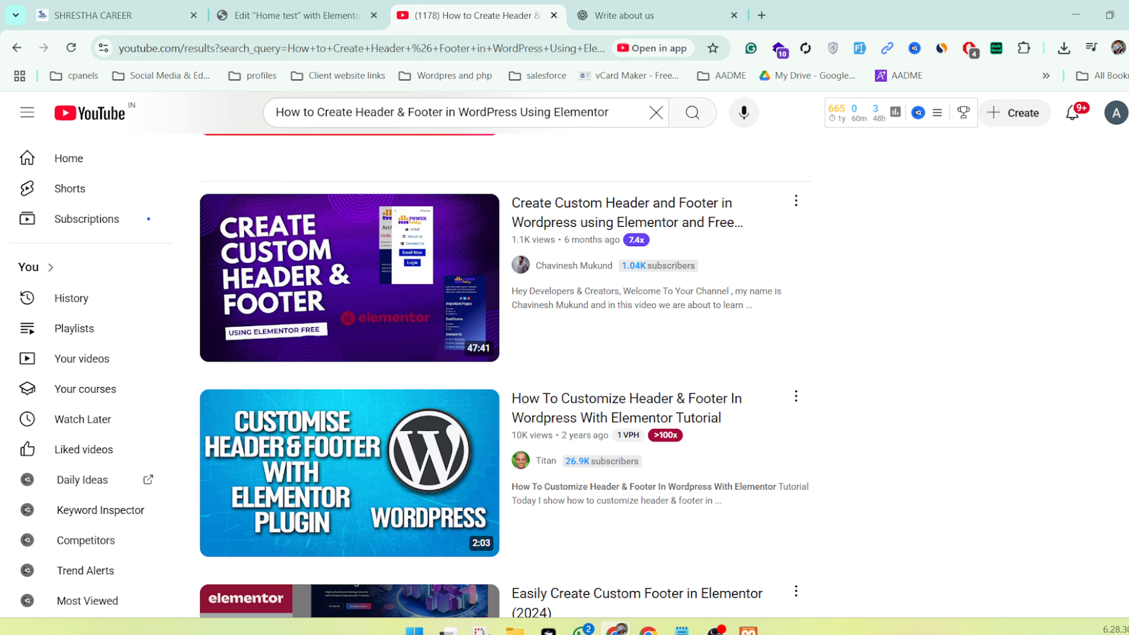
pyautogui.scroll(-20, 820, 485)
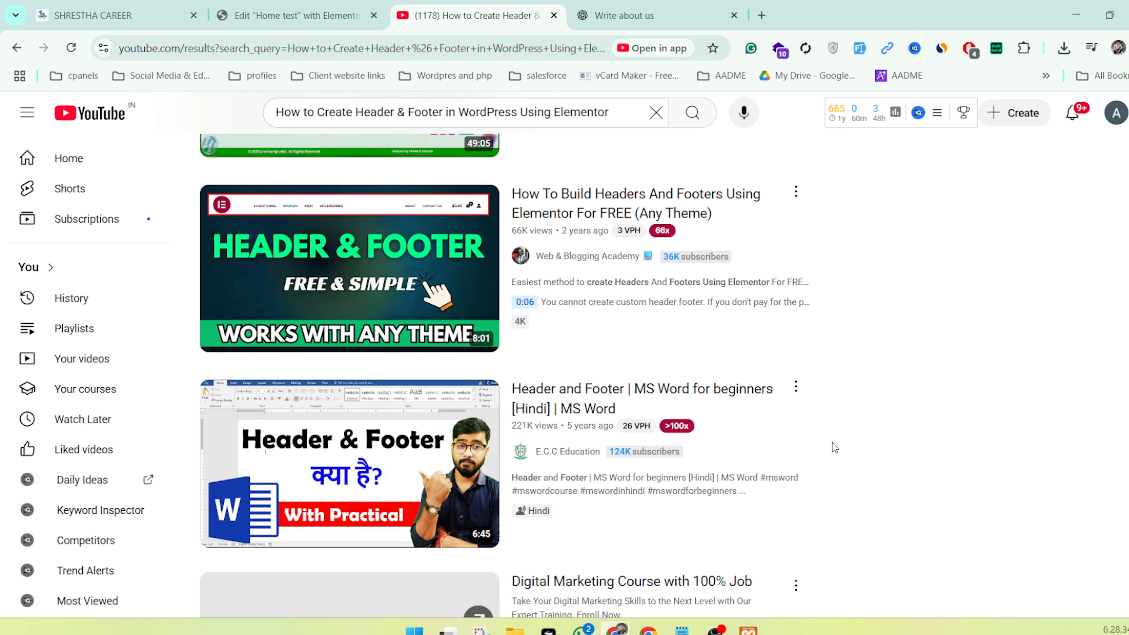
pyautogui.scroll(-4, 832, 443)
pyautogui.scroll(-10, 833, 443)
pyautogui.scroll(5, 831, 444)
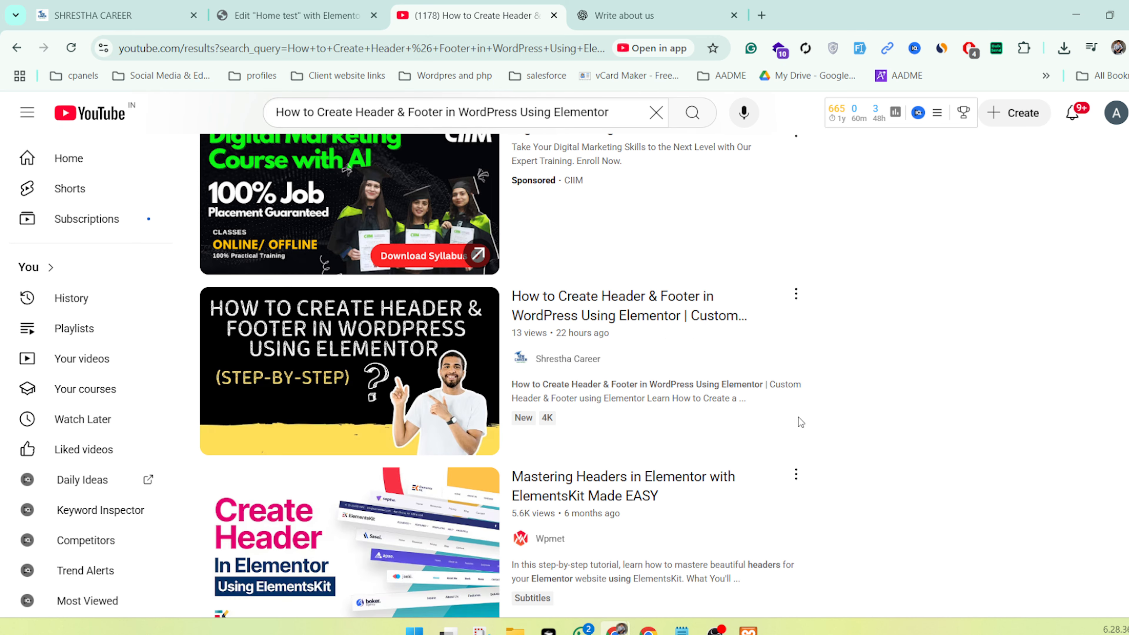
# Copy the link address of the Shrestha Career header and footer tutorial and set it as the About Us container's background video link in Elementor
pyautogui.rightClick(533, 309)
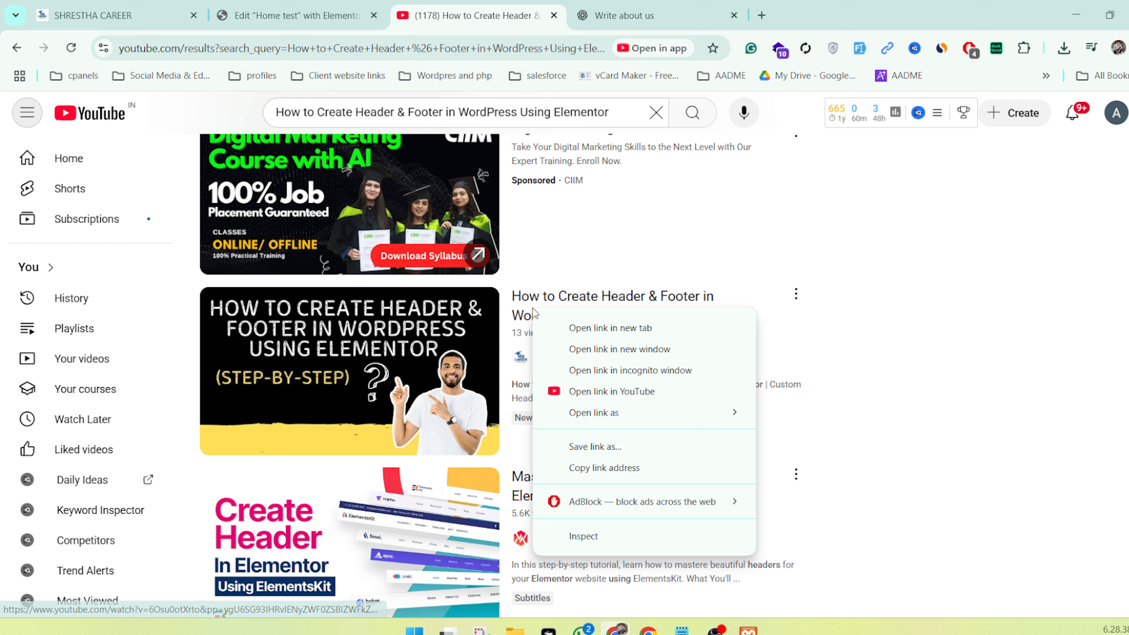
pyautogui.click(588, 467)
pyautogui.click(306, 11)
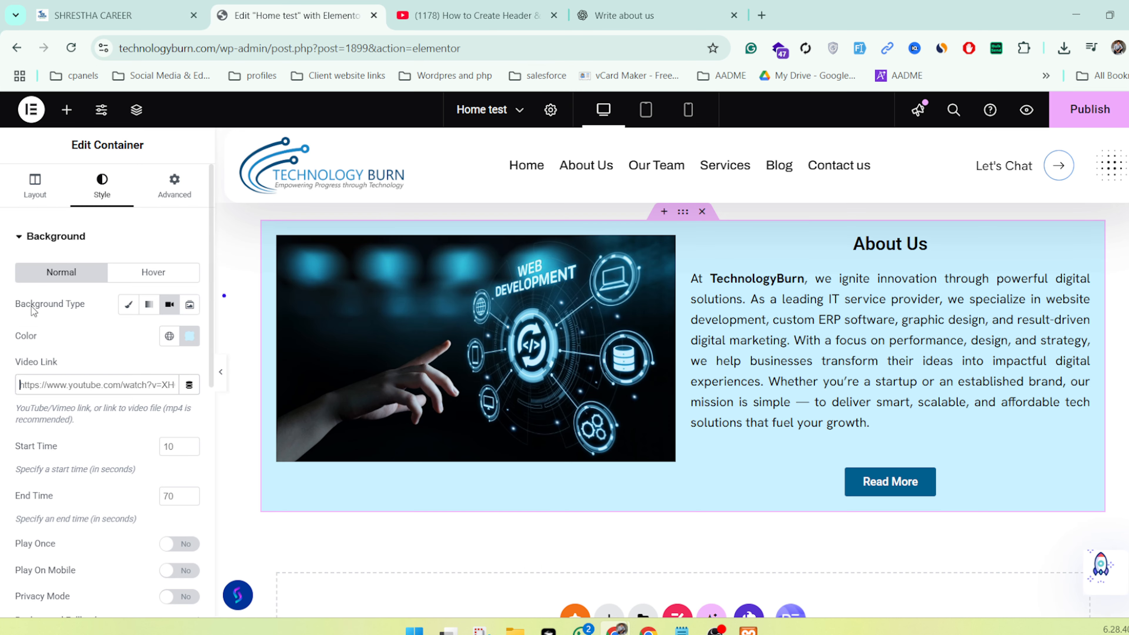
pyautogui.hotkey('ctrl', 'a')
pyautogui.hotkey('ctrl', 'v')
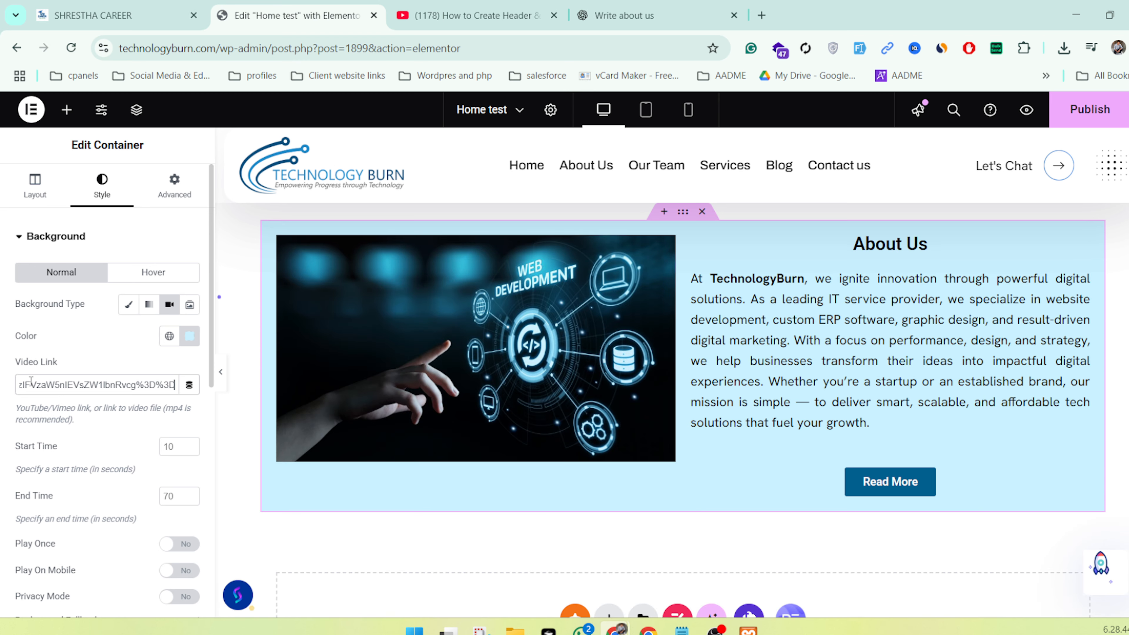
pyautogui.click(63, 340)
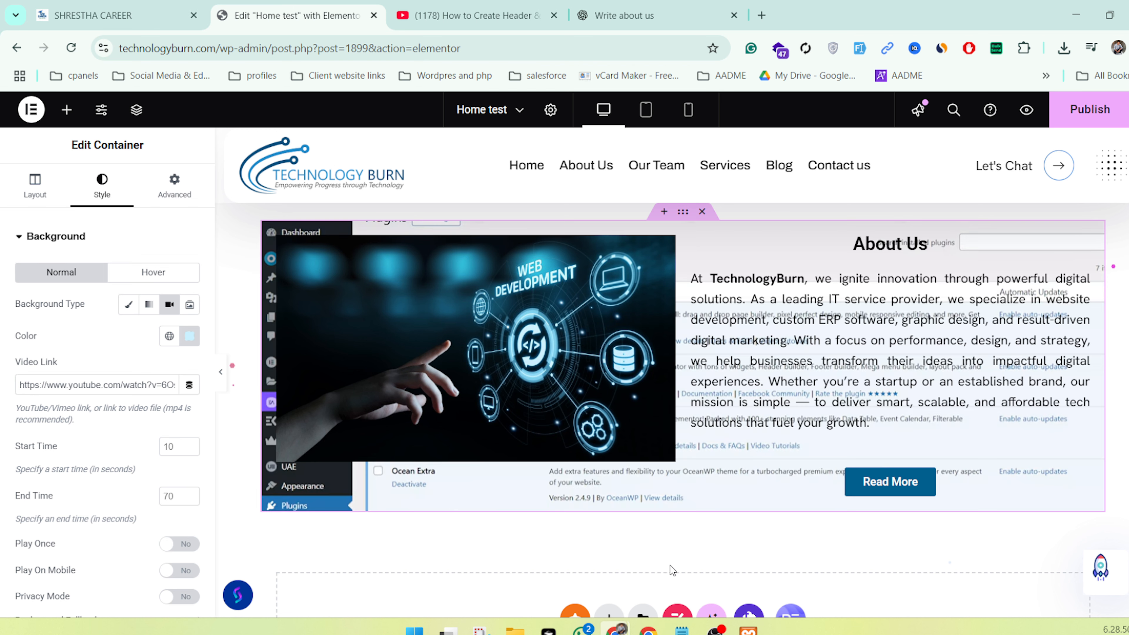
# Switch the About Us container's background type to Gradient and preview the page from the logo to the footer without the editing panel
pyautogui.click(149, 305)
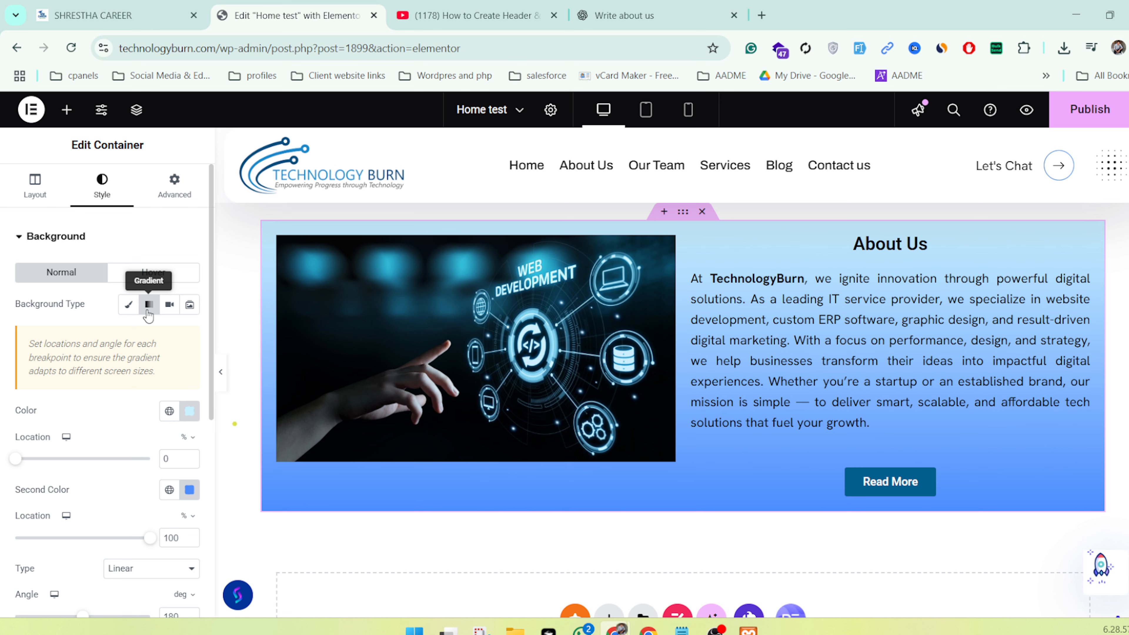
pyautogui.click(222, 373)
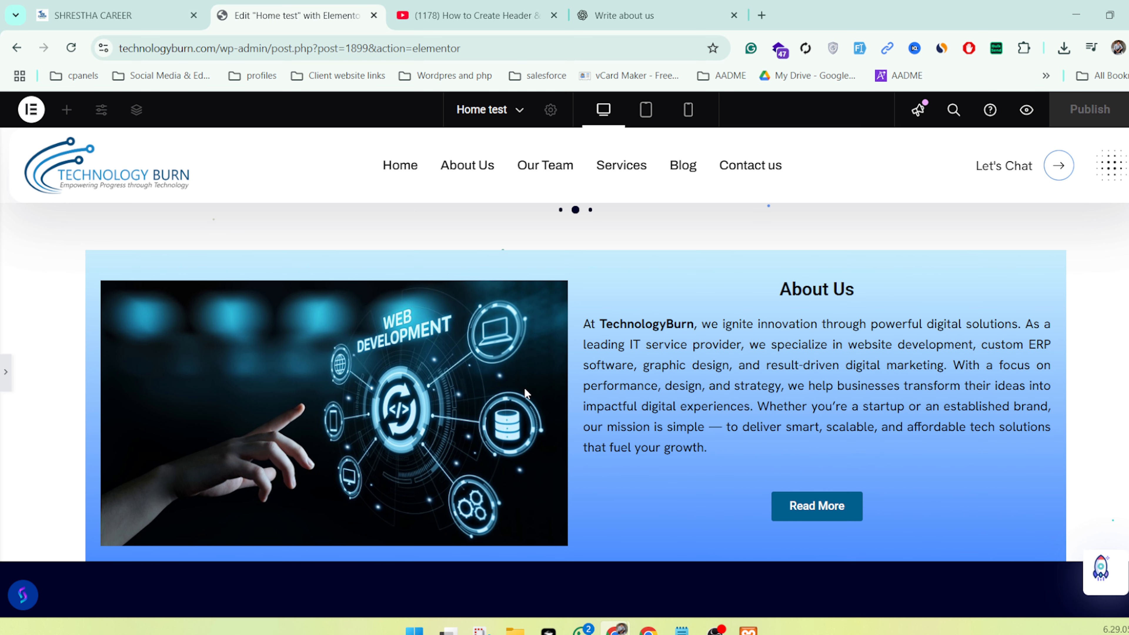
pyautogui.scroll(5, 300, 465)
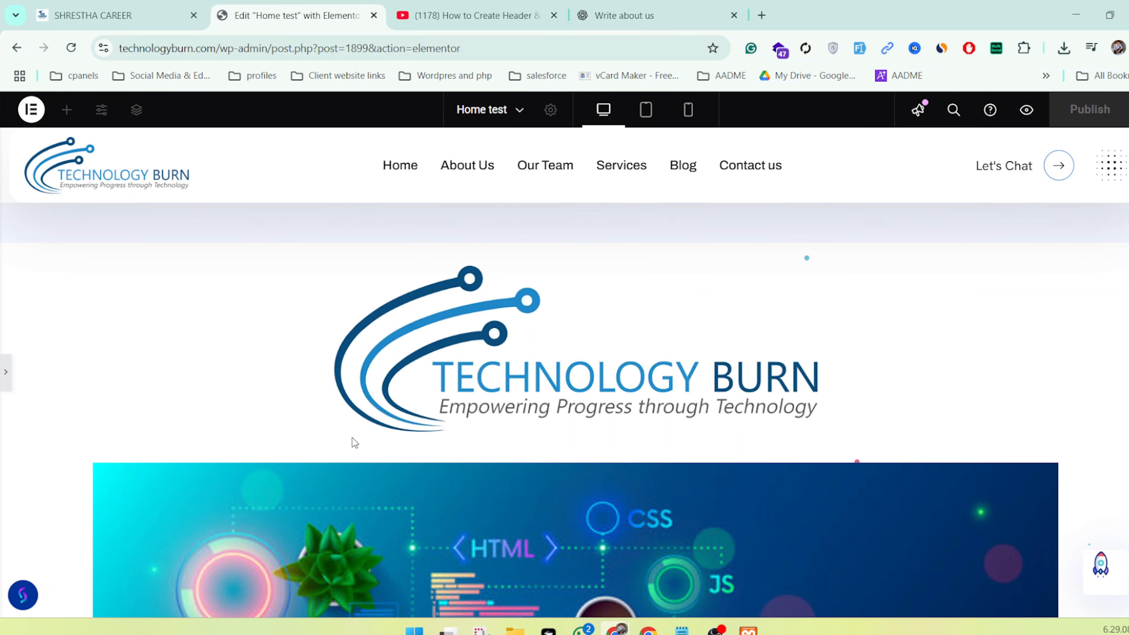
pyautogui.scroll(-4, 442, 434)
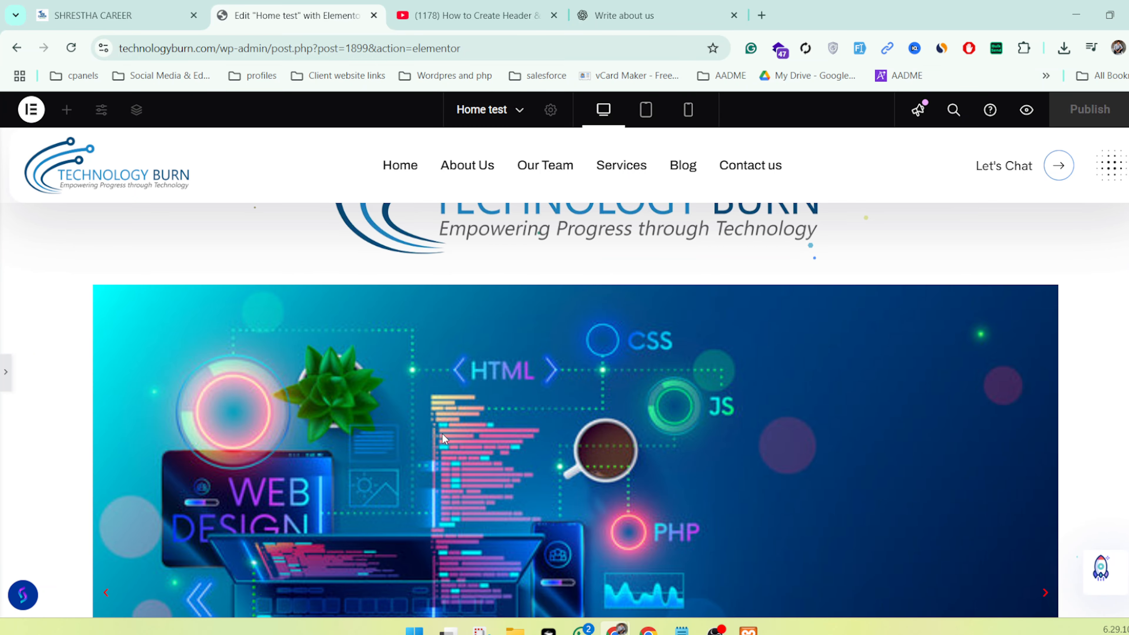
pyautogui.scroll(-8, 449, 432)
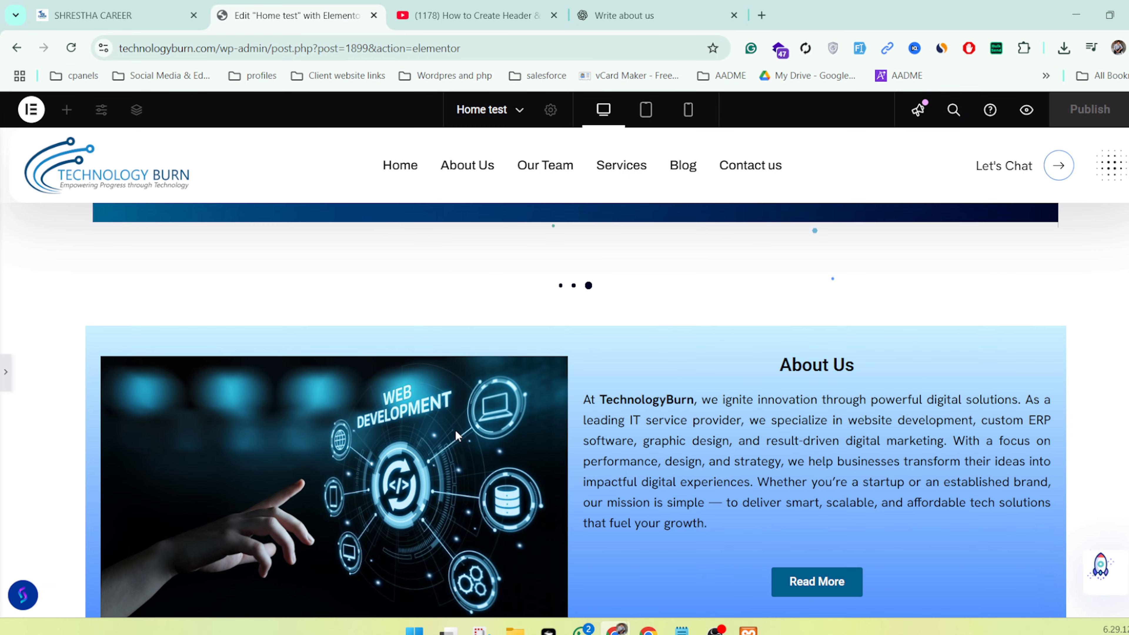
pyautogui.scroll(-5, 455, 429)
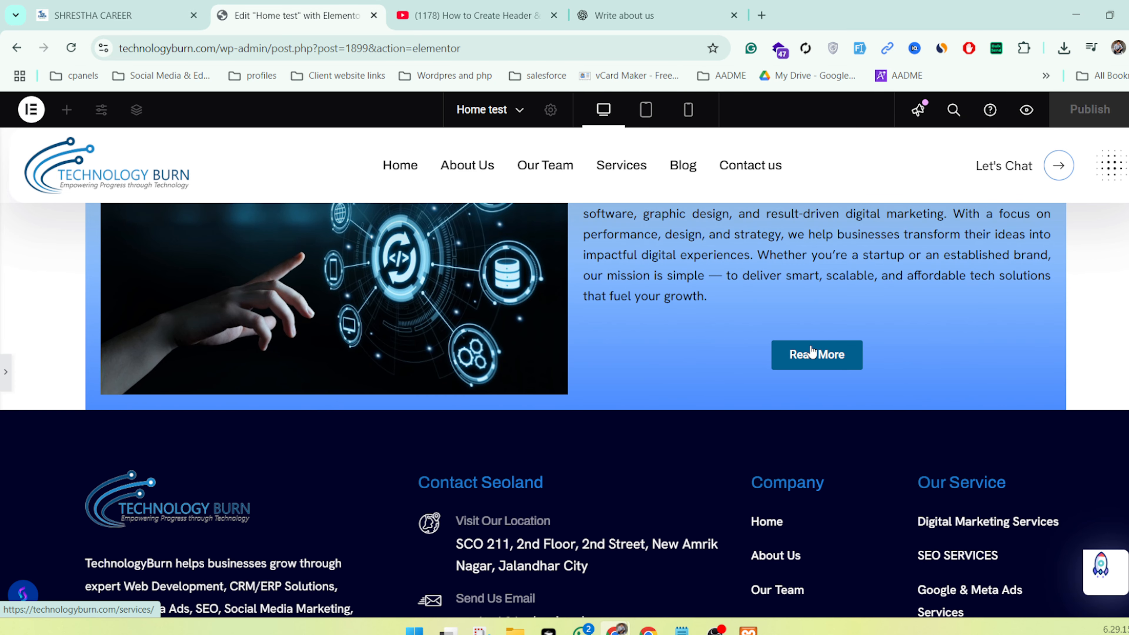
pyautogui.click(6, 372)
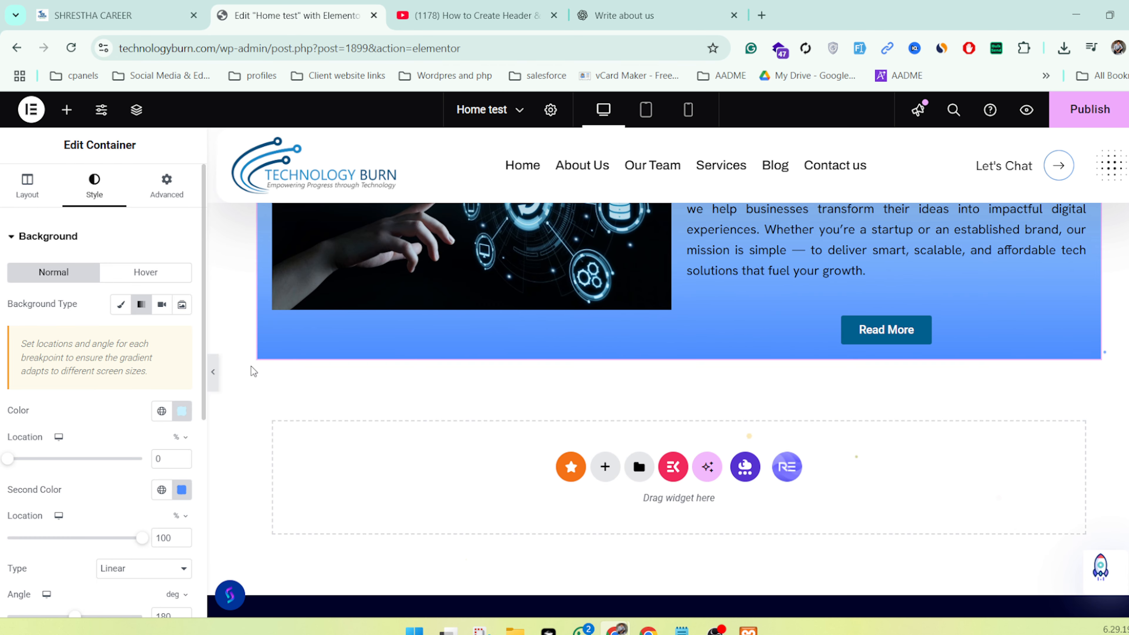
pyautogui.click(604, 466)
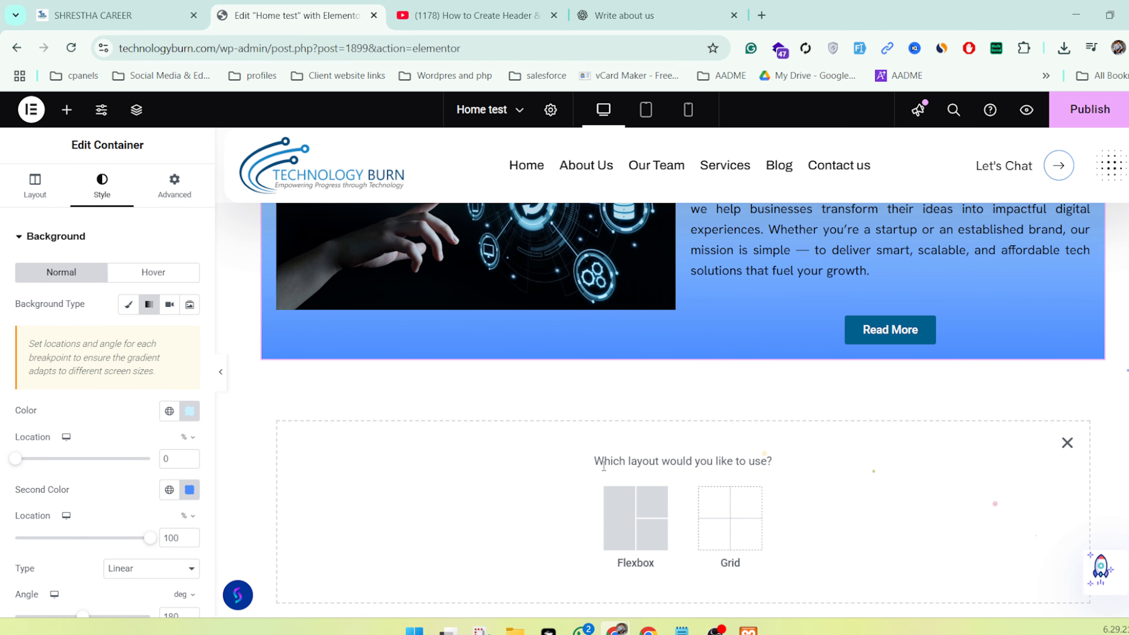
pyautogui.click(635, 515)
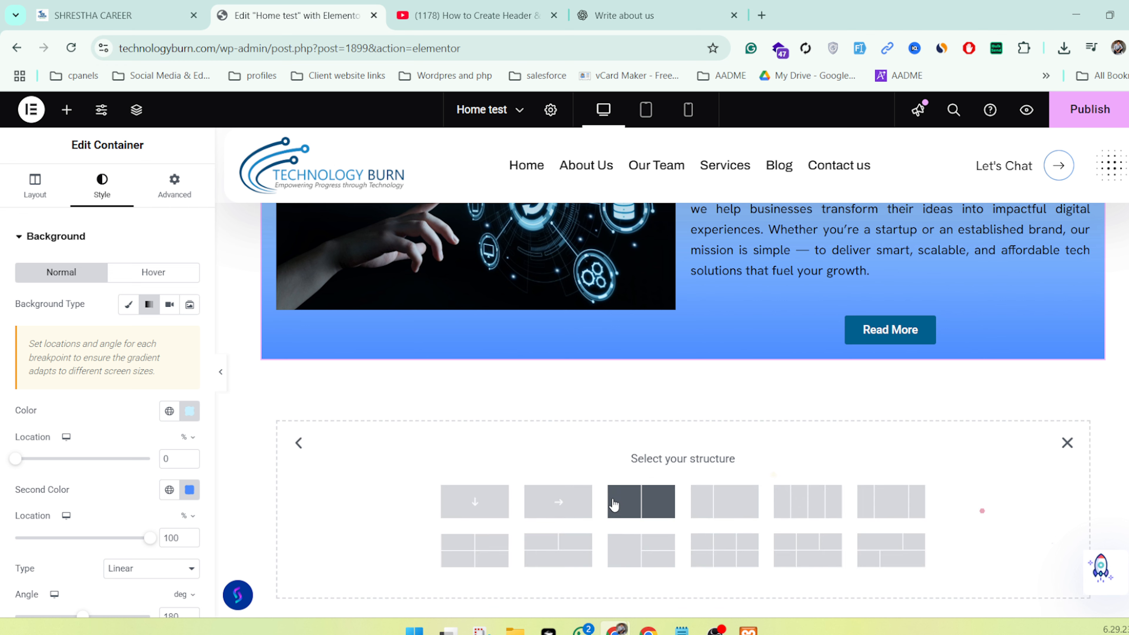
pyautogui.click(1067, 445)
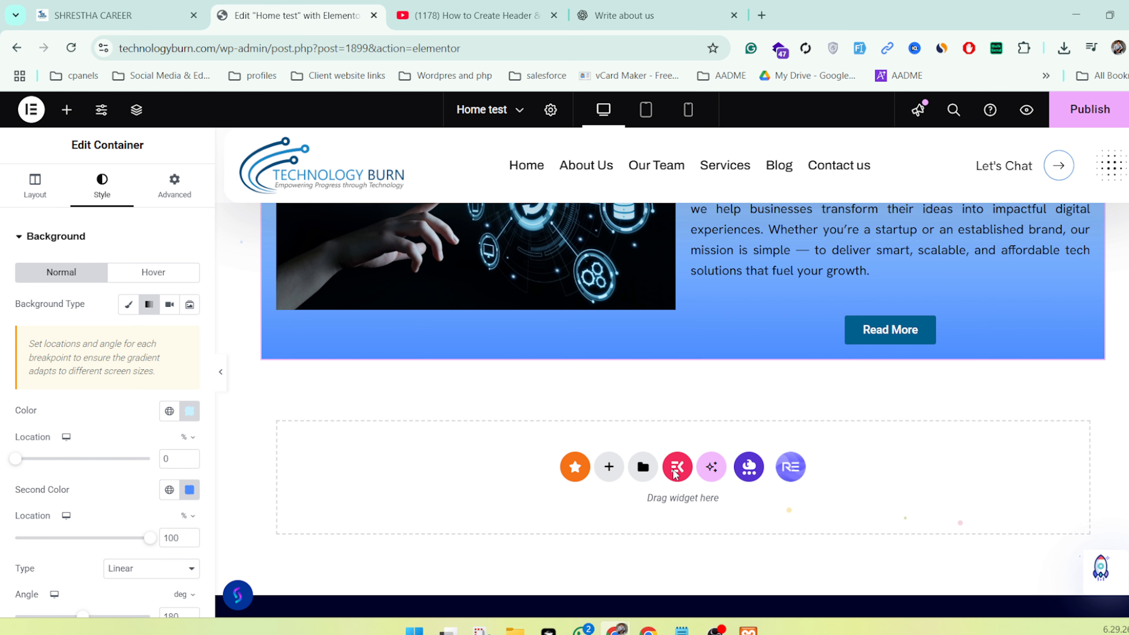
# Browse the ElementsKit page templates for the new section and open a preview of the Events - Home Page design
pyautogui.click(676, 468)
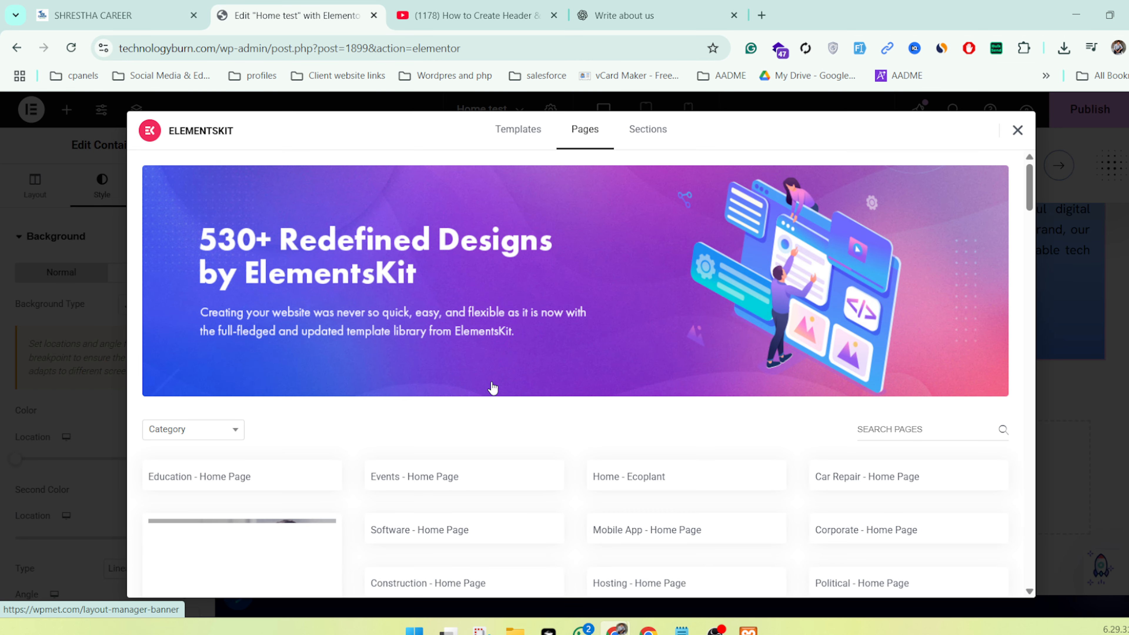
pyautogui.scroll(-3, 492, 388)
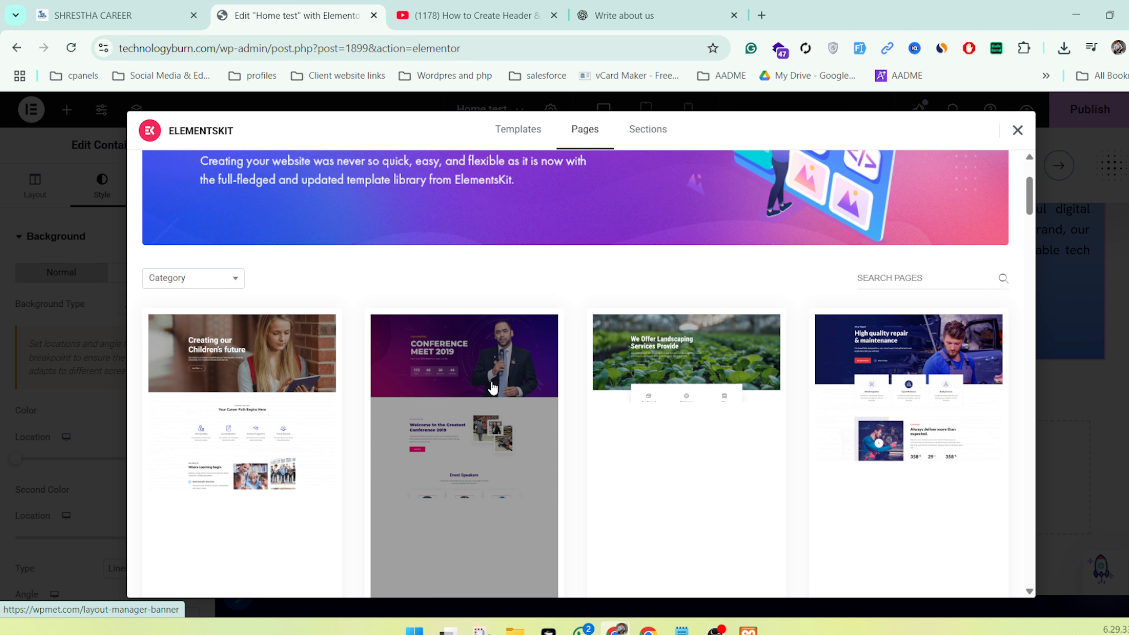
pyautogui.scroll(-6, 492, 388)
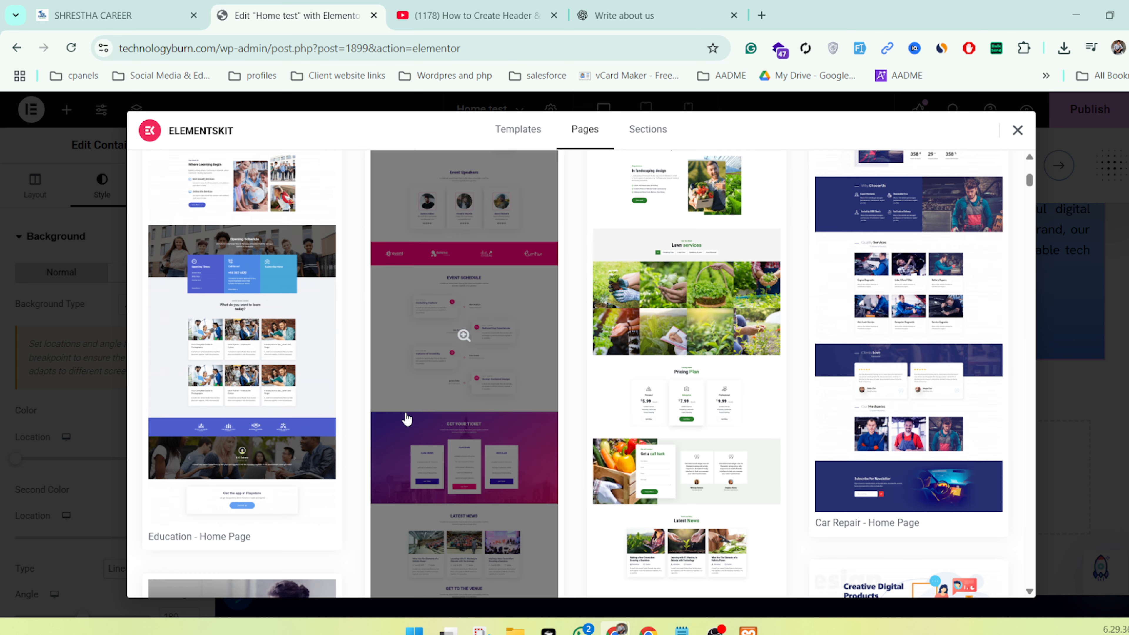
pyautogui.scroll(4, 405, 417)
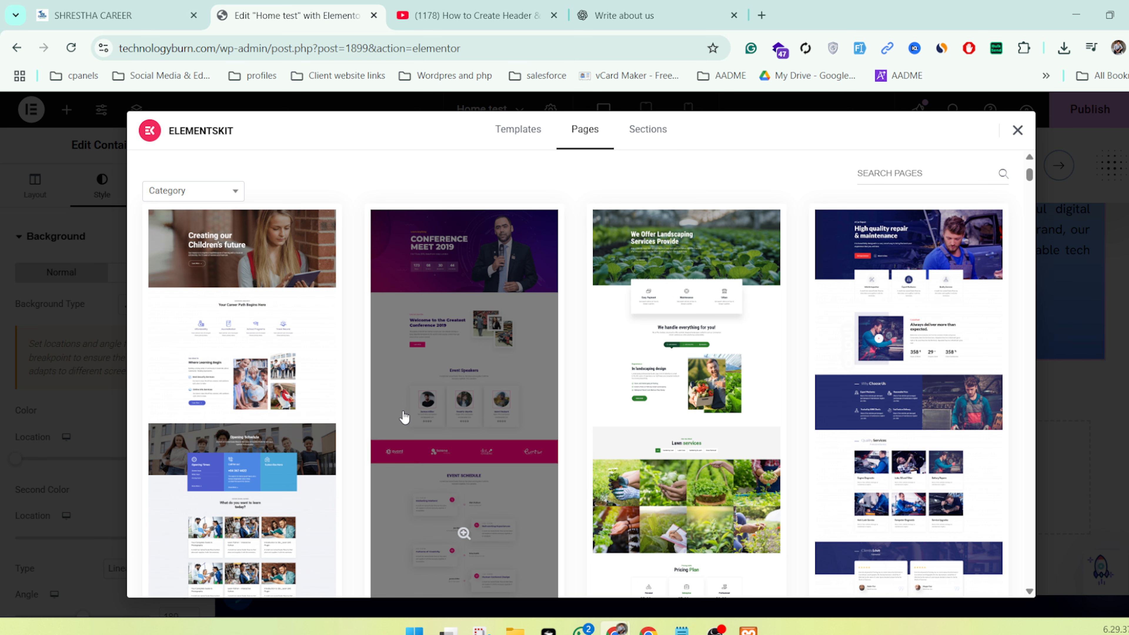
pyautogui.scroll(-5, 464, 401)
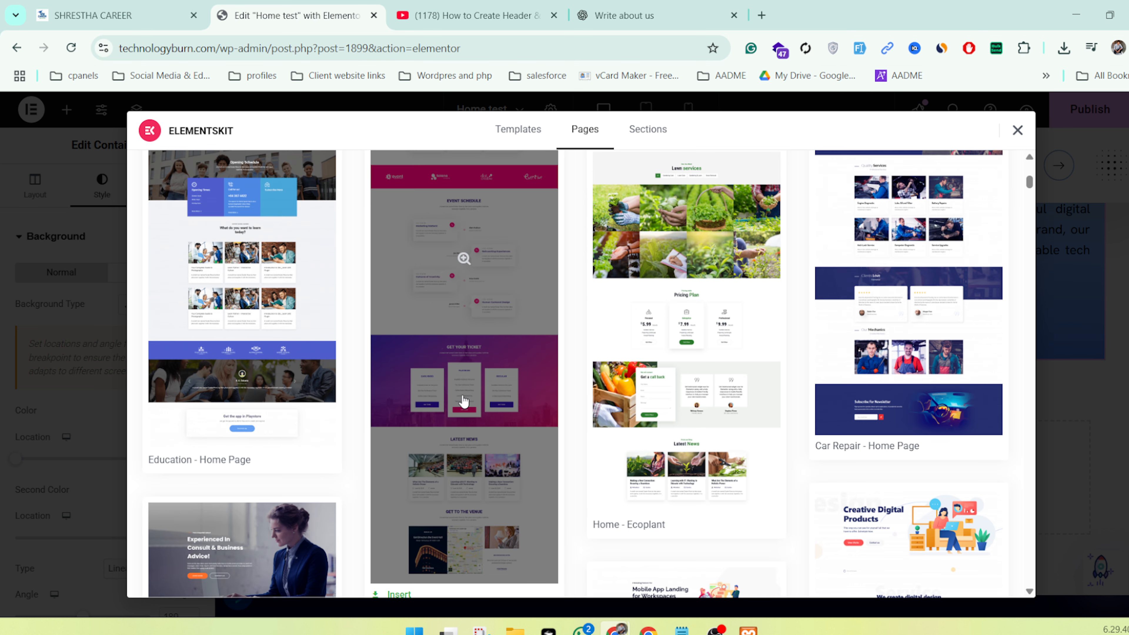
pyautogui.click(464, 401)
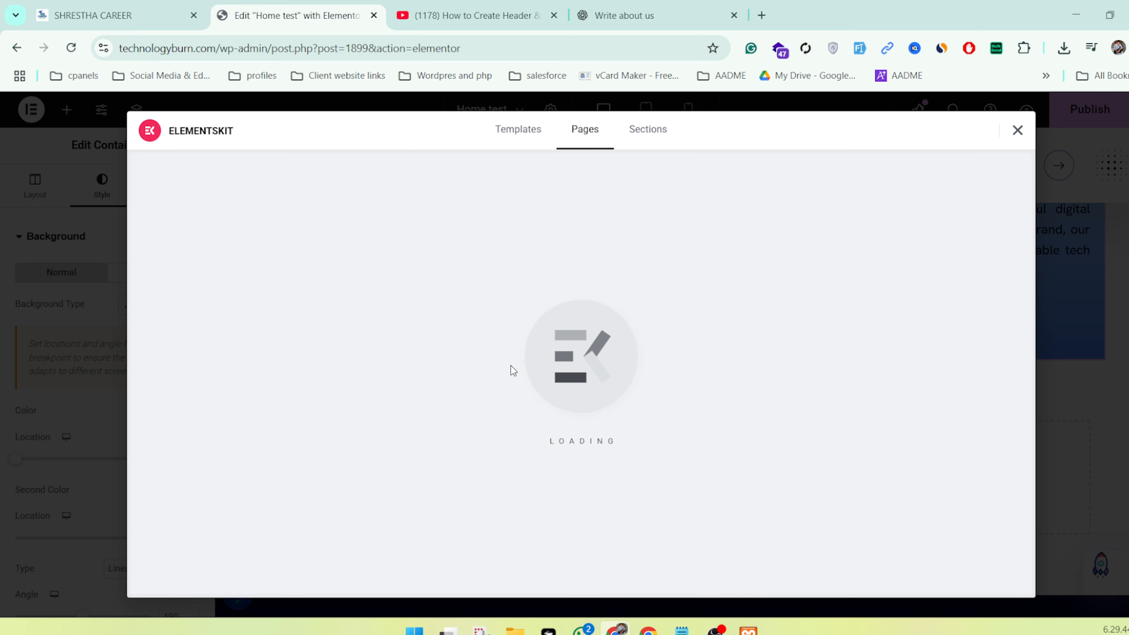
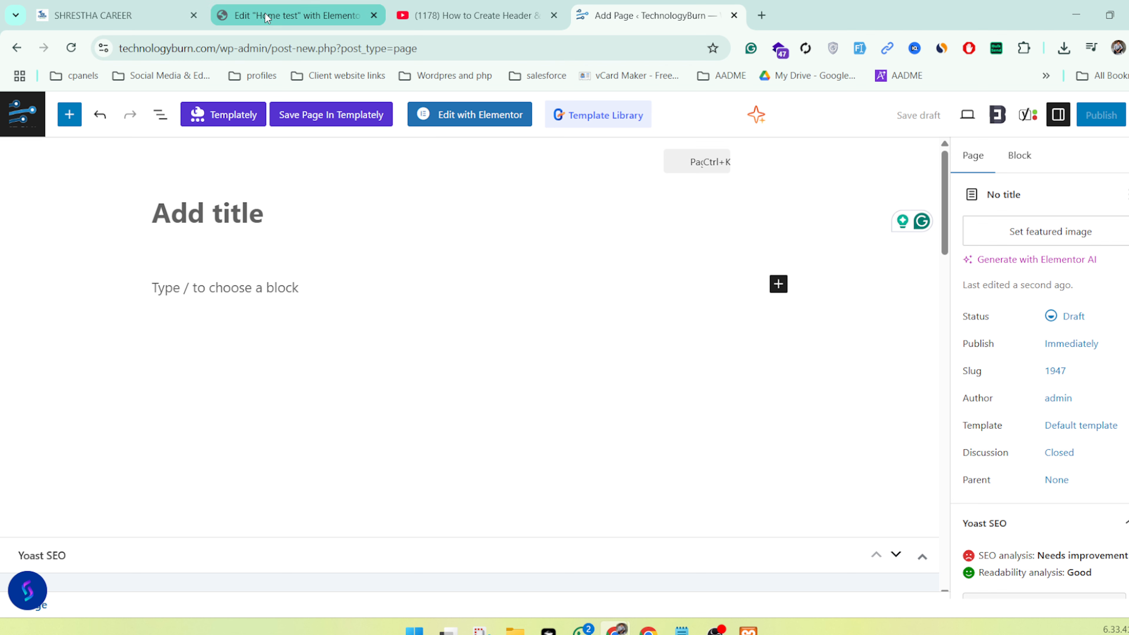
# Leave the untitled new page without saving and return to the WordPress list of all pages
pyautogui.moveTo(267, 18)
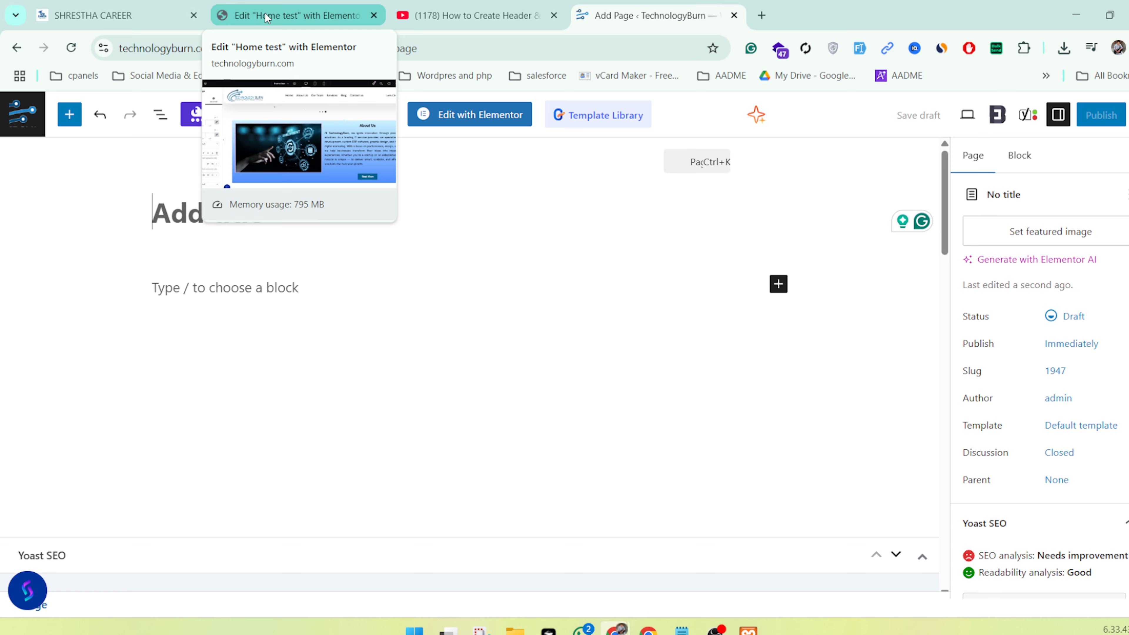
pyautogui.click(267, 18)
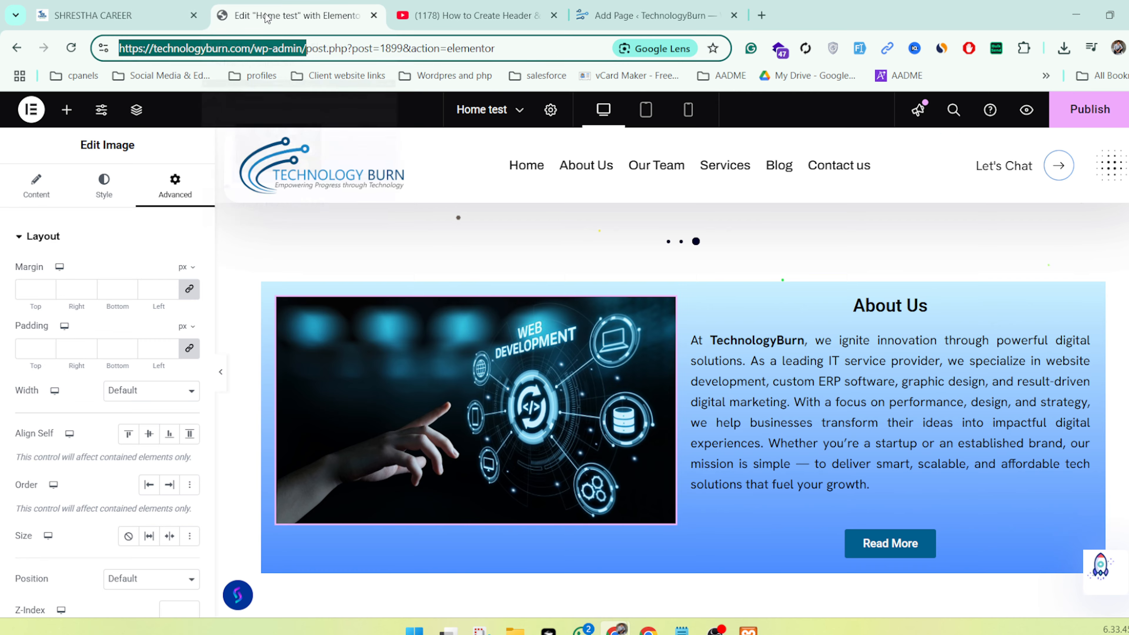
pyautogui.click(595, 10)
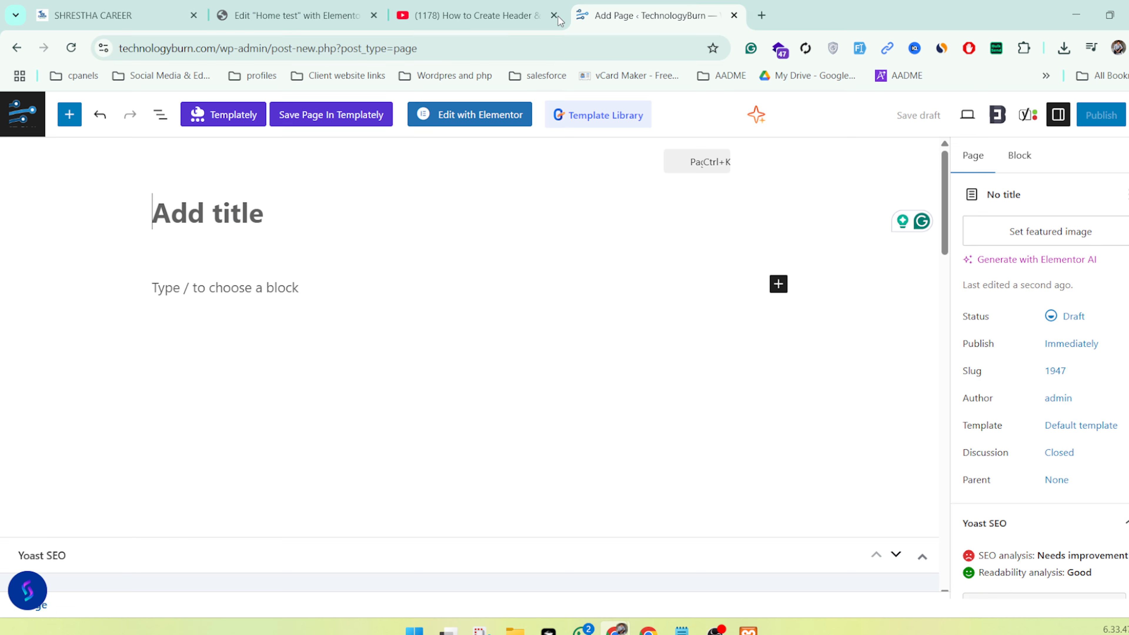
pyautogui.click(17, 118)
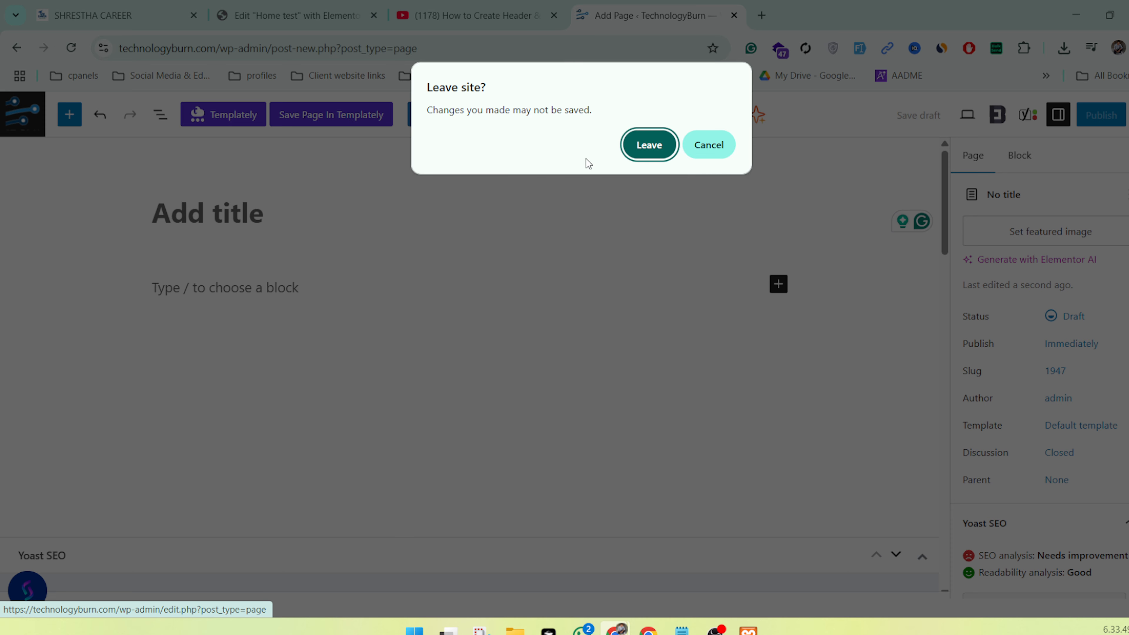
pyautogui.click(649, 145)
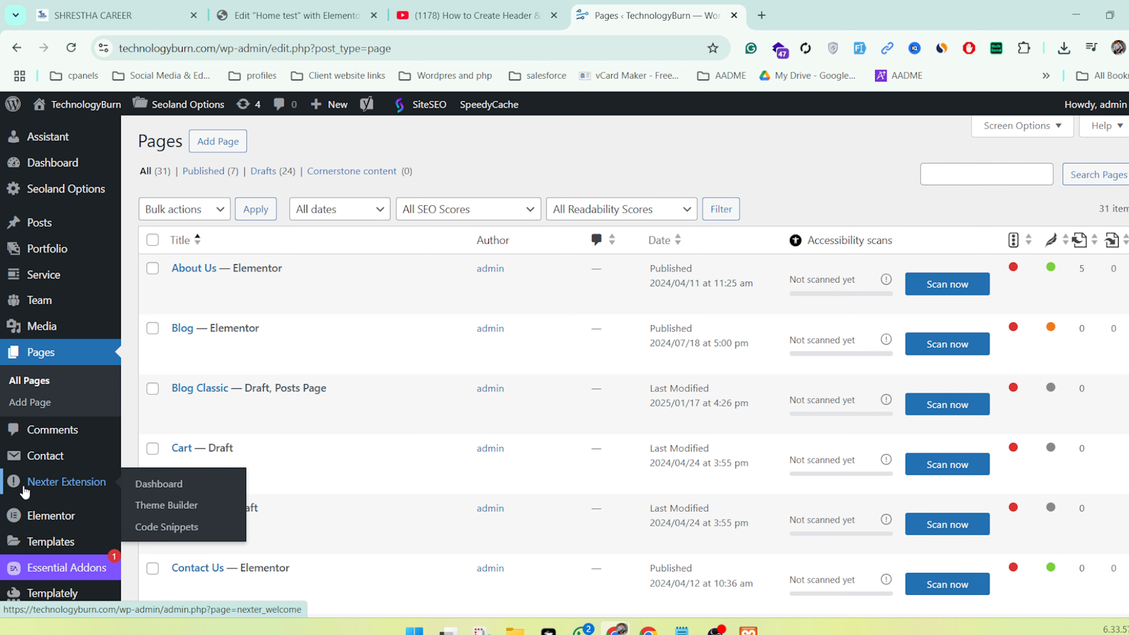
# Look through the WordPress admin menu for the installed add-ons such as Templately, ElementsKit and Royal Addons
pyautogui.scroll(-3, 24, 491)
pyautogui.moveTo(53, 469)
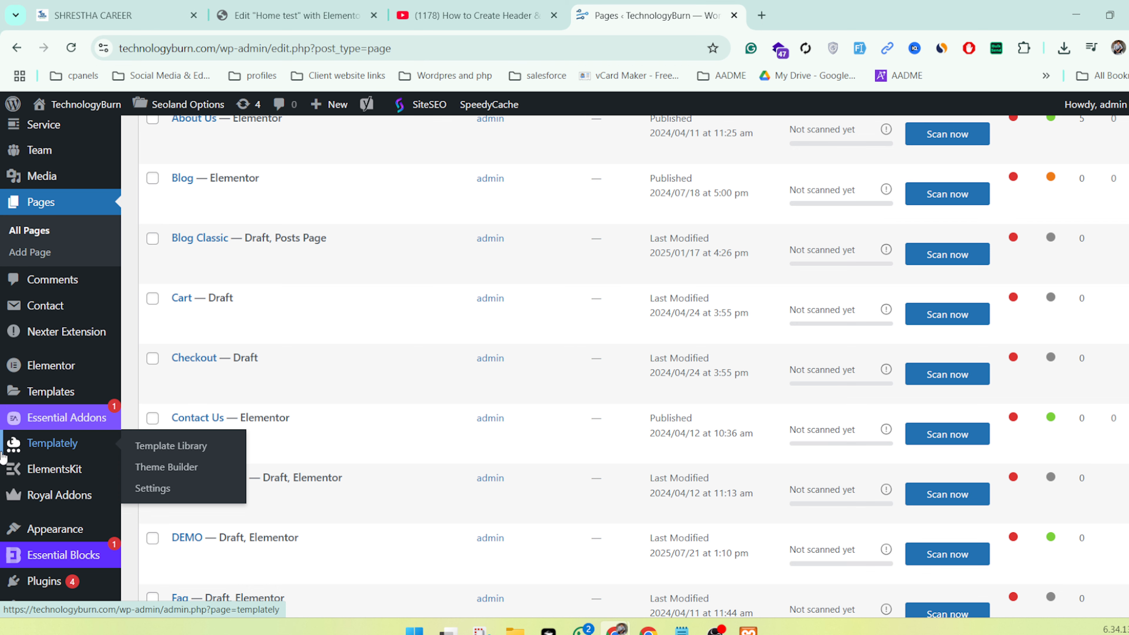
pyautogui.scroll(-3, 3, 456)
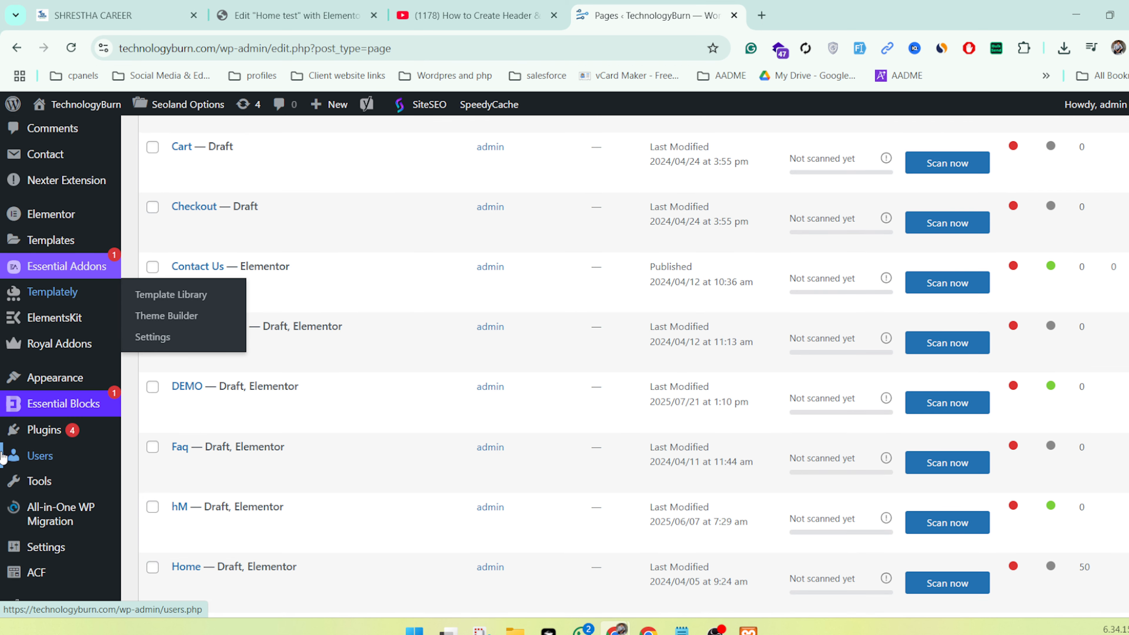
pyautogui.moveTo(32, 529)
pyautogui.scroll(4, 32, 529)
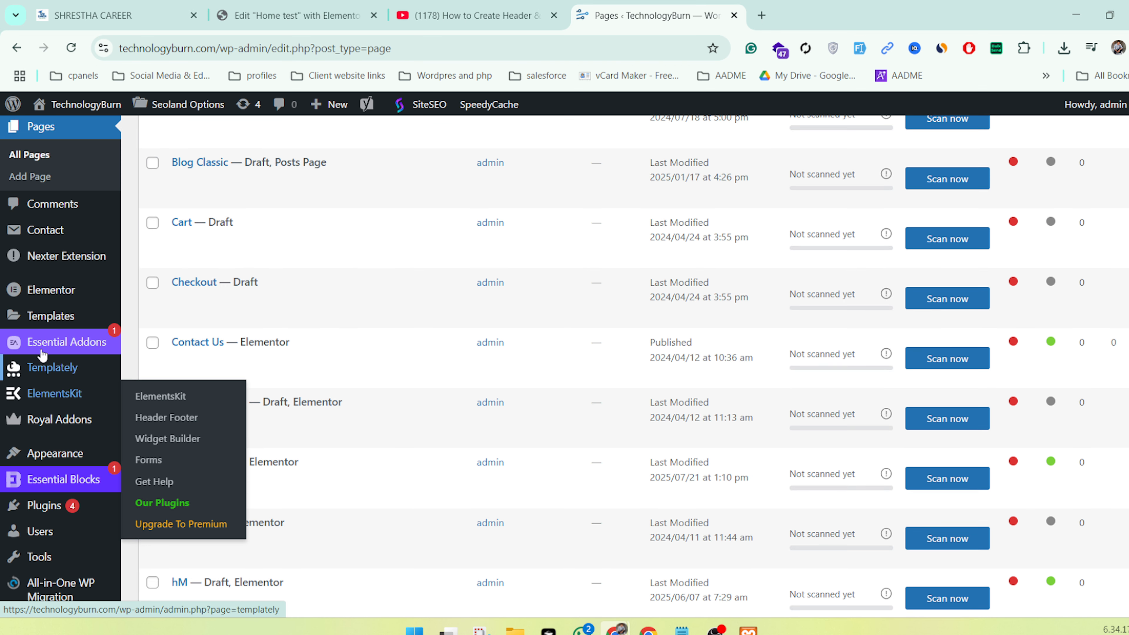
pyautogui.scroll(-4, 50, 257)
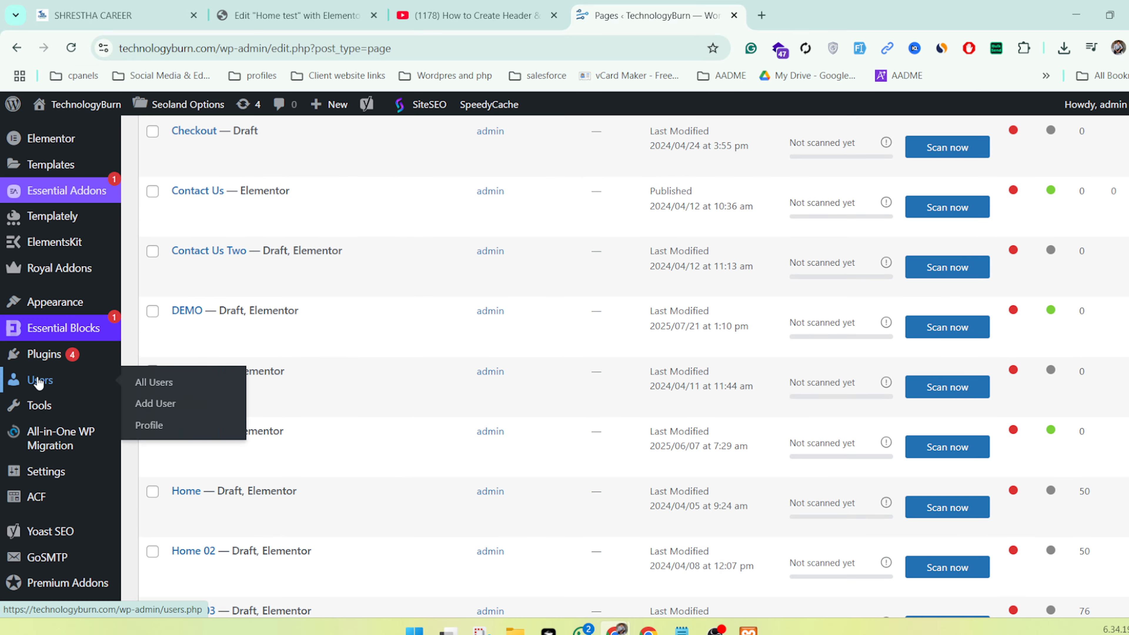
pyautogui.scroll(-2, 42, 484)
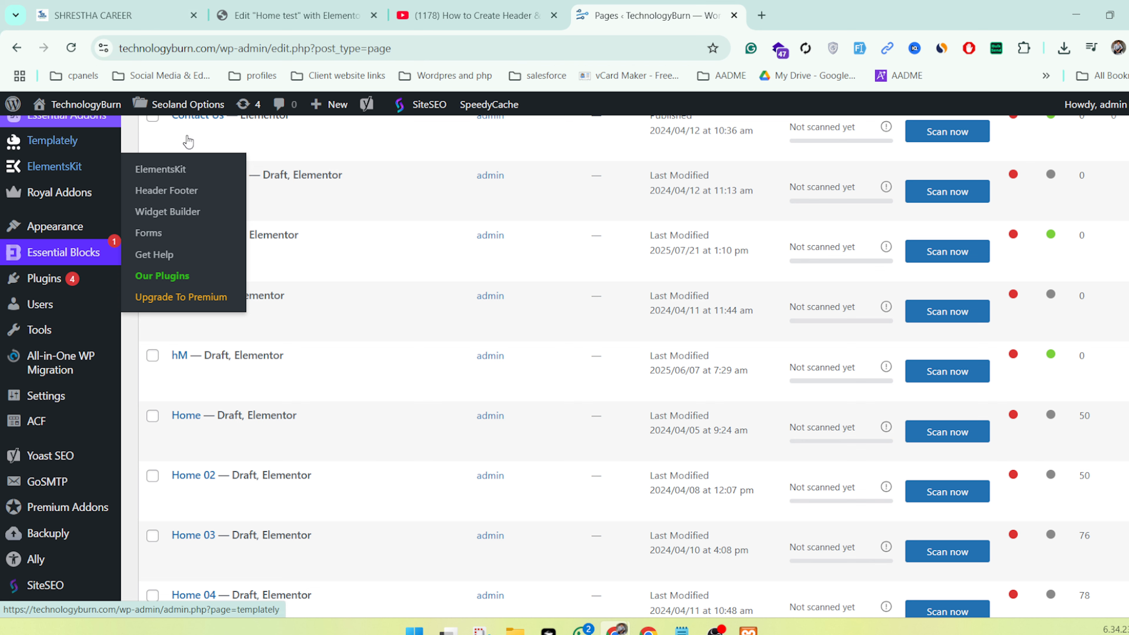
# Review the Home test page in Elementor, from the container structure choices below About Us up to the logo
pyautogui.click(293, 15)
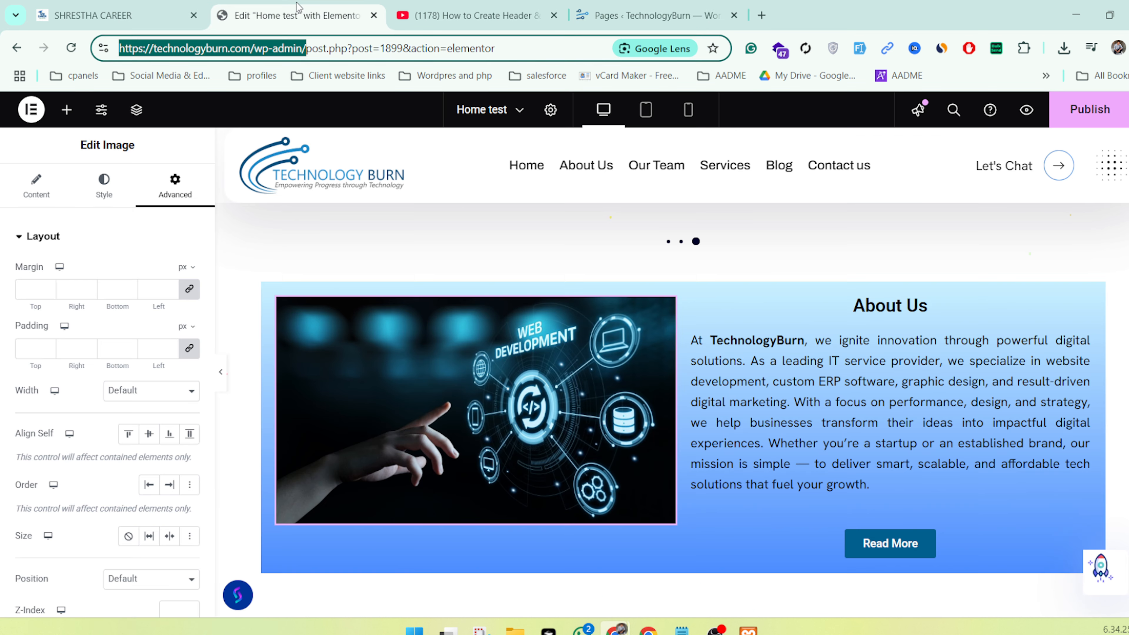
pyautogui.scroll(-5, 633, 512)
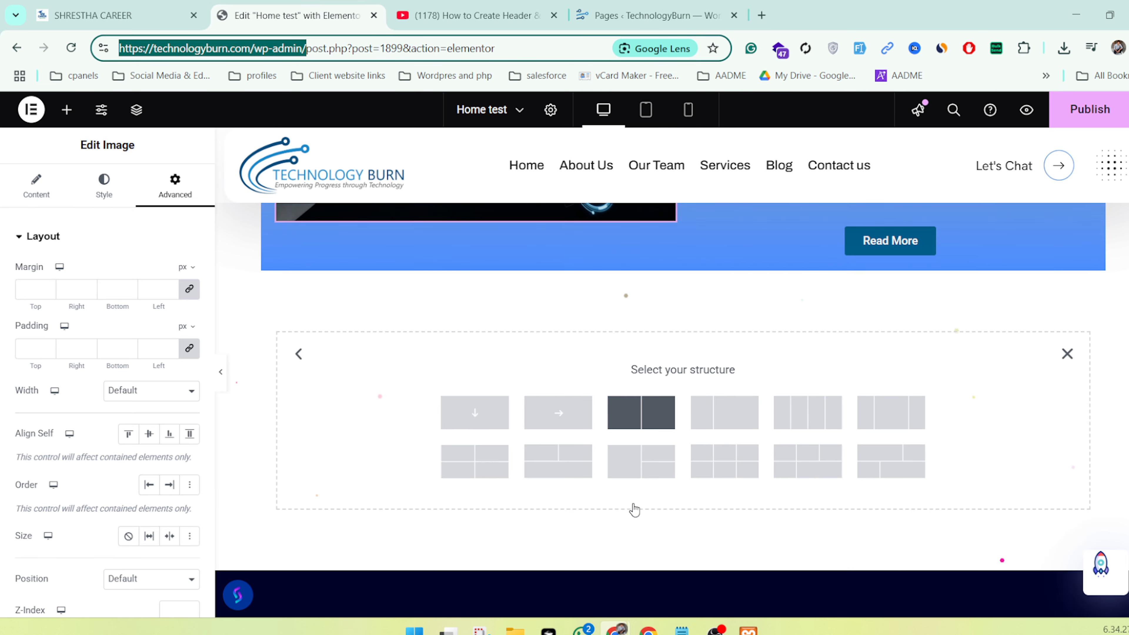
pyautogui.scroll(-3, 633, 510)
pyautogui.scroll(1, 627, 507)
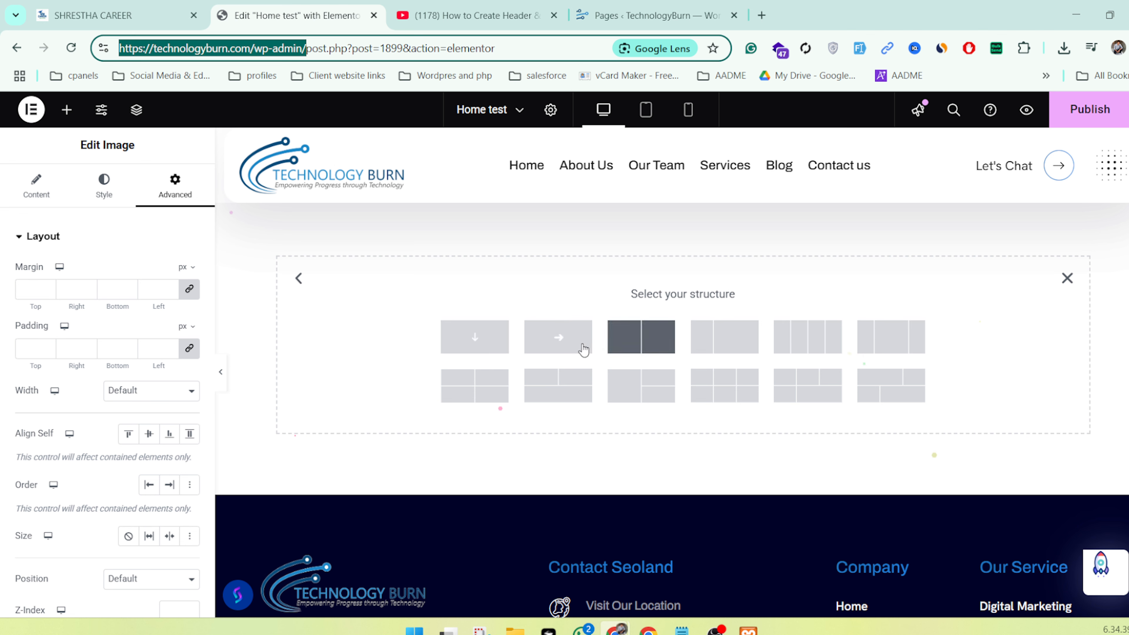
pyautogui.scroll(2, 526, 362)
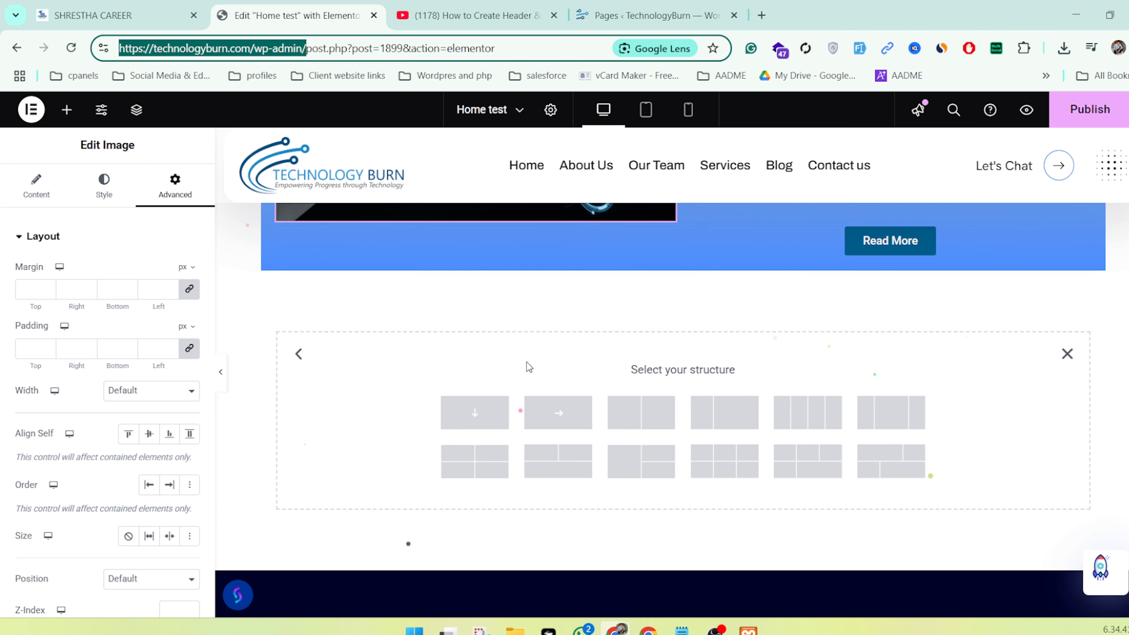
pyautogui.scroll(2, 526, 362)
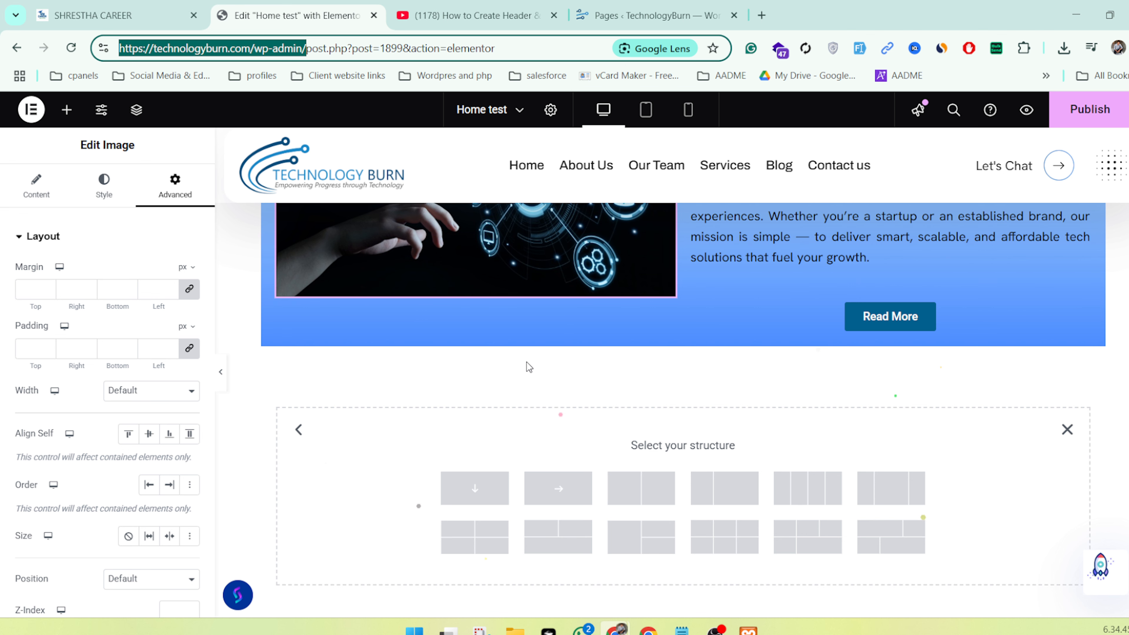
pyautogui.scroll(-6, 526, 362)
pyautogui.scroll(2, 526, 365)
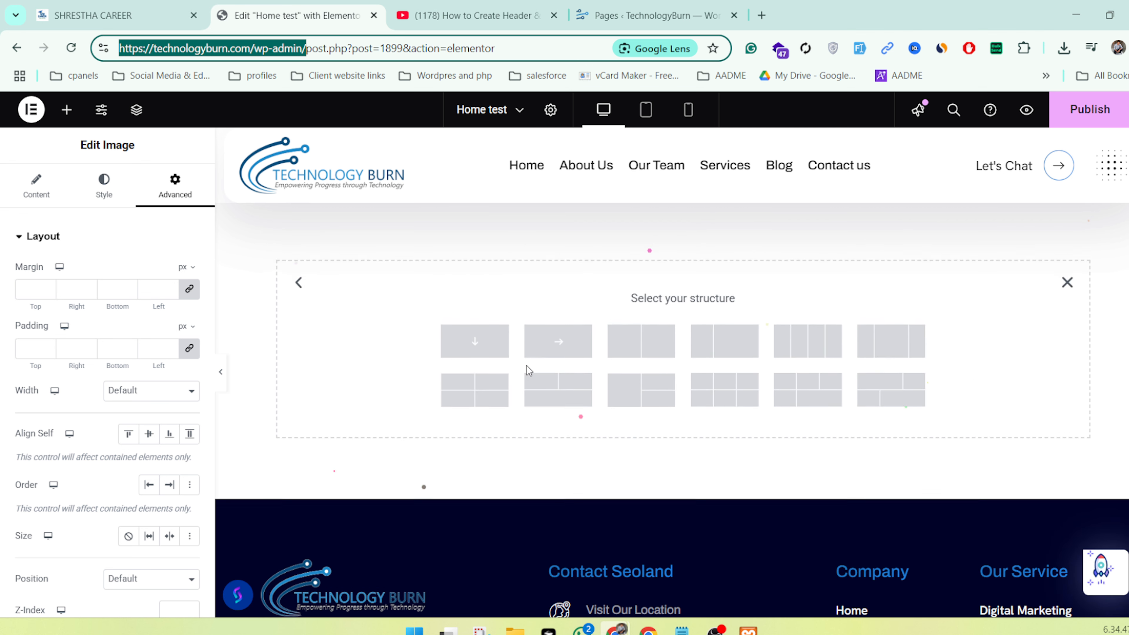
pyautogui.scroll(1, 526, 366)
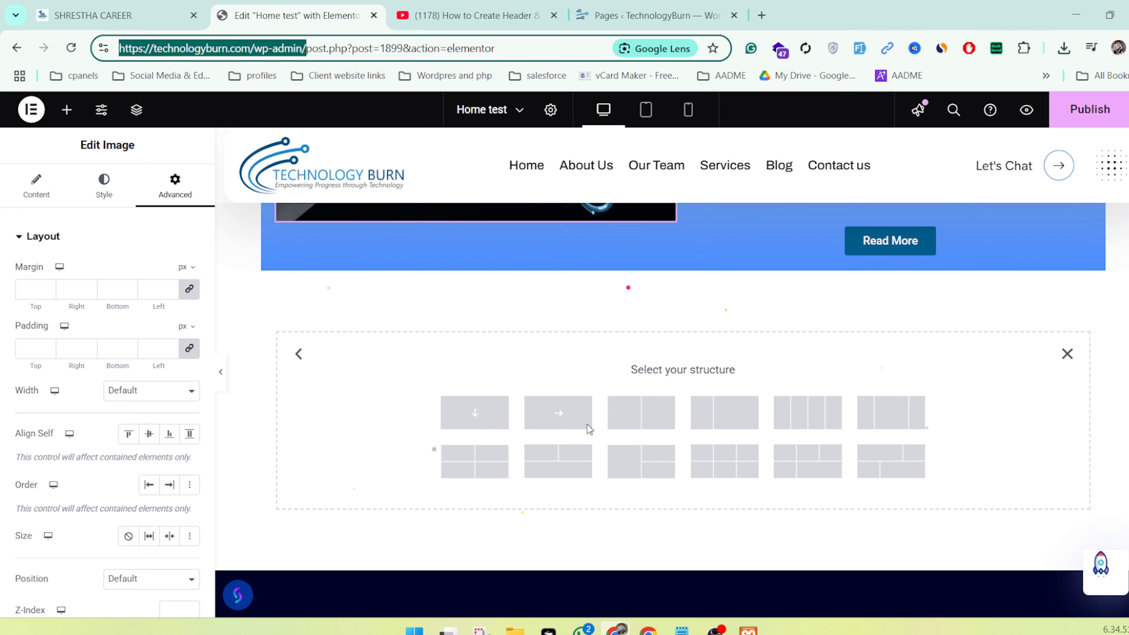
pyautogui.scroll(-2, 567, 429)
pyautogui.scroll(7, 567, 425)
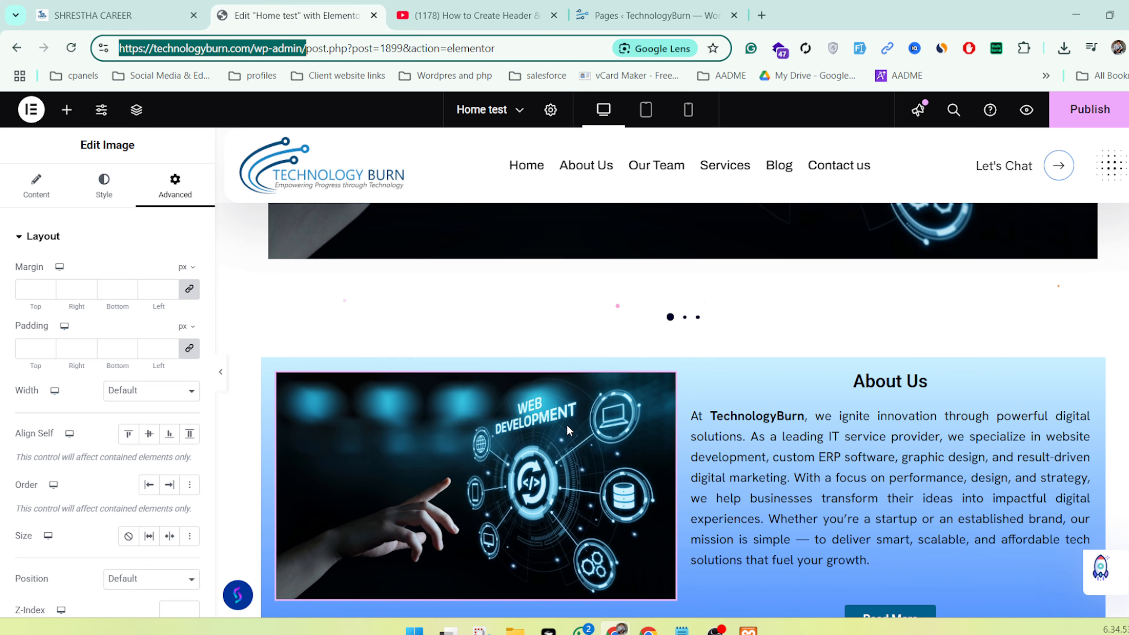
pyautogui.scroll(10, 566, 424)
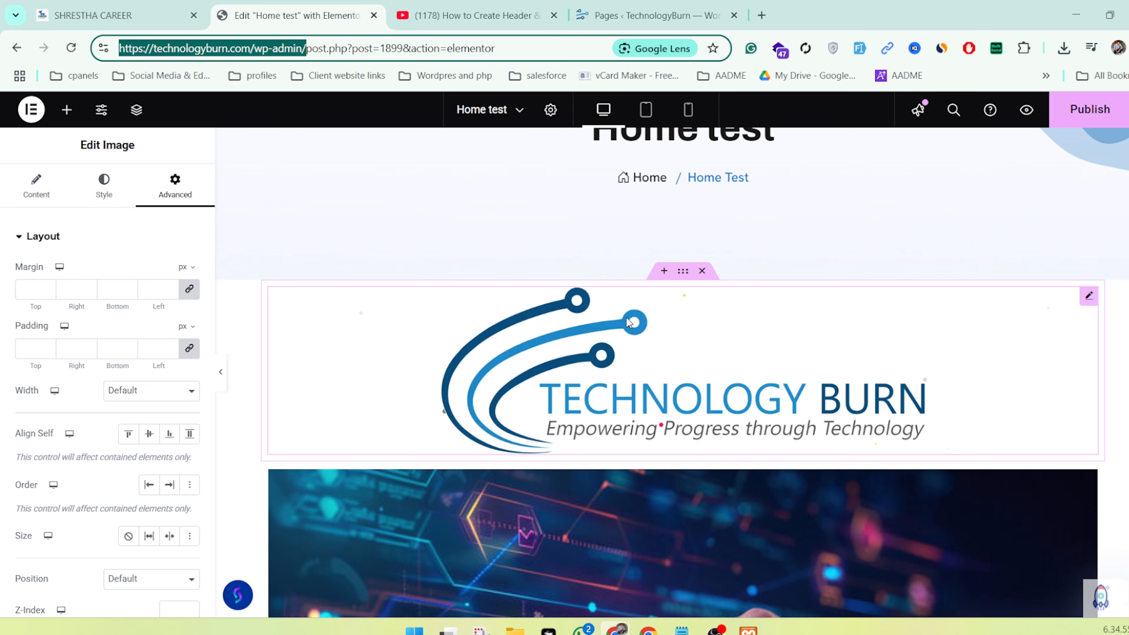
# Open the live technologyburn.com home page in place of the WordPress pages list
pyautogui.click(653, 15)
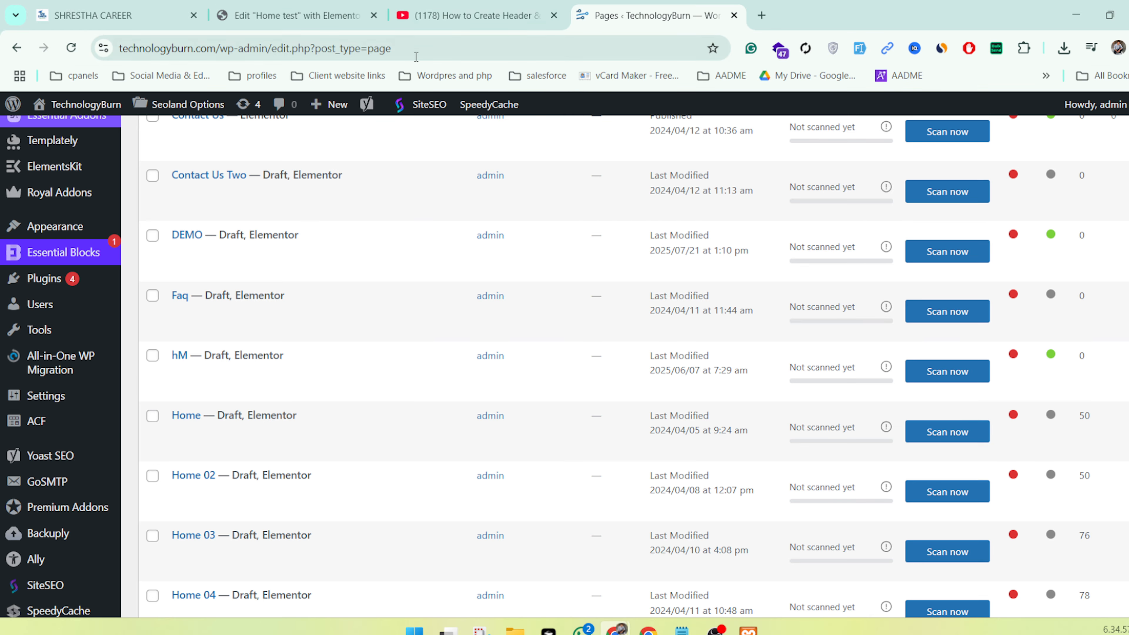
pyautogui.click(416, 56)
pyautogui.click(232, 52)
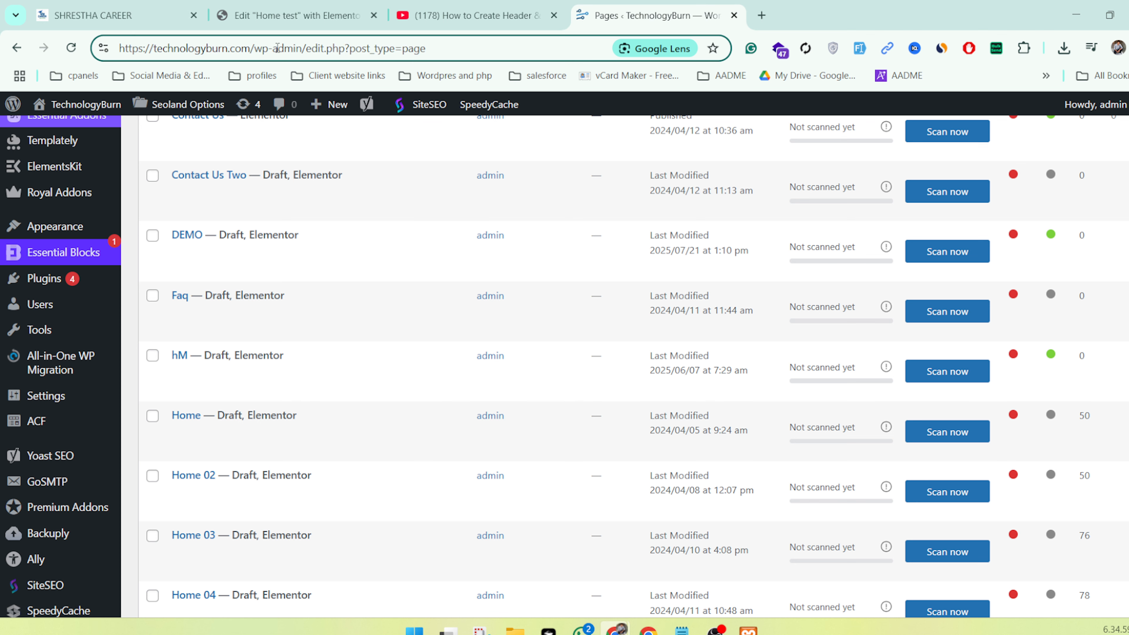
pyautogui.moveTo(257, 48); pyautogui.dragTo(616, 48)
pyautogui.press('BackSpace')
pyautogui.press('Return')
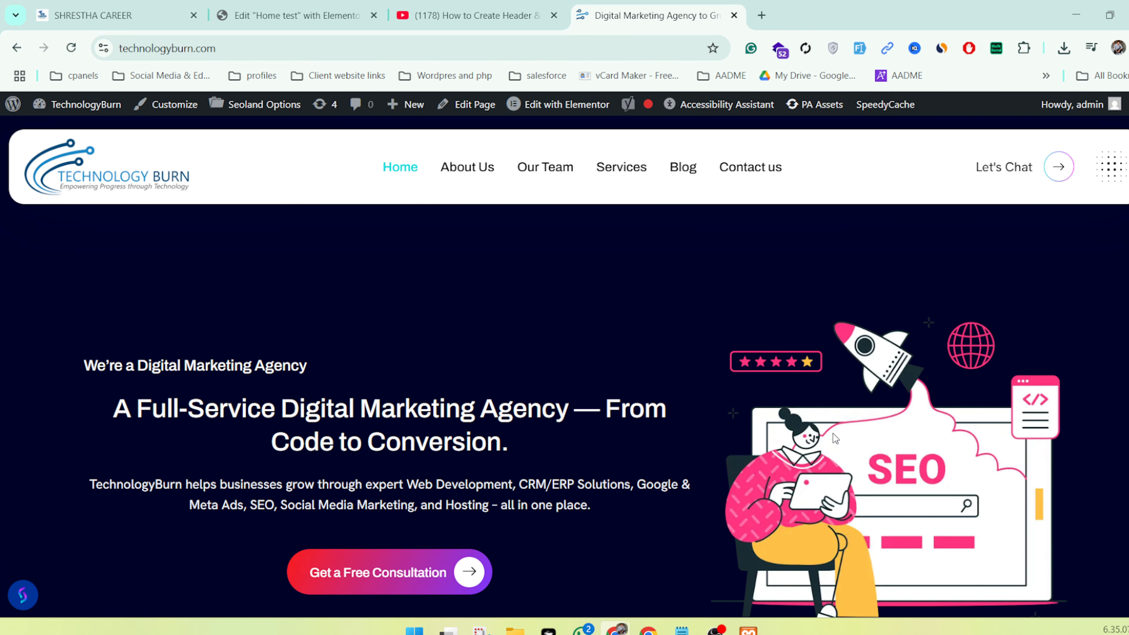
# Examine the live home page's hero section, including its heading text, SEO illustration, consultation button and mountain-shaped lower edge
pyautogui.scroll(-2, 880, 395)
pyautogui.scroll(-5, 880, 396)
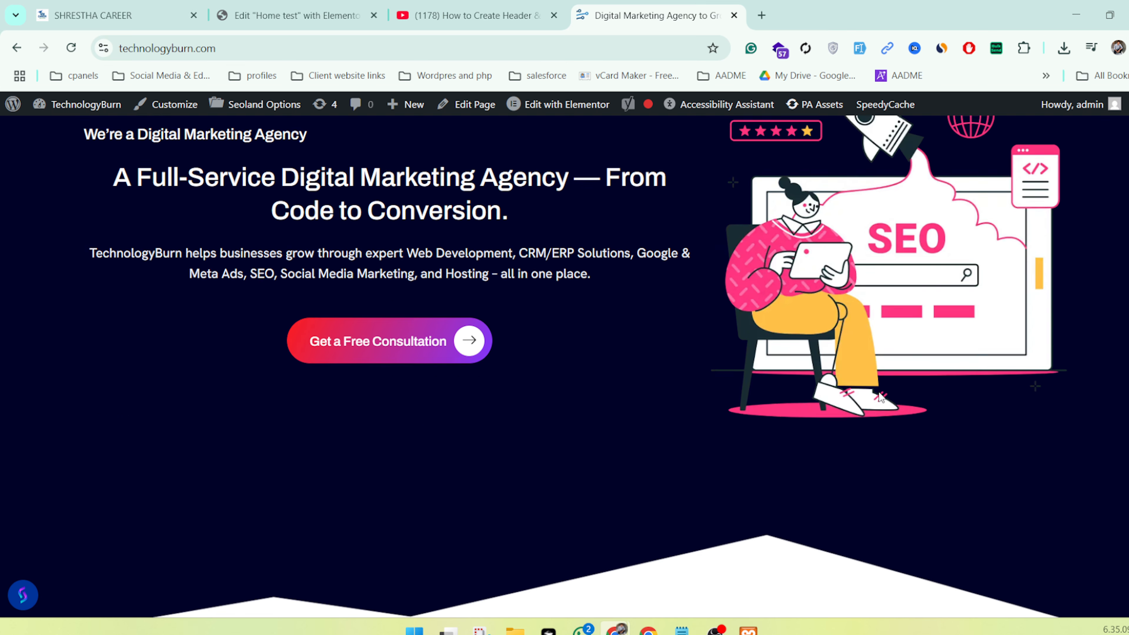
pyautogui.scroll(8, 880, 396)
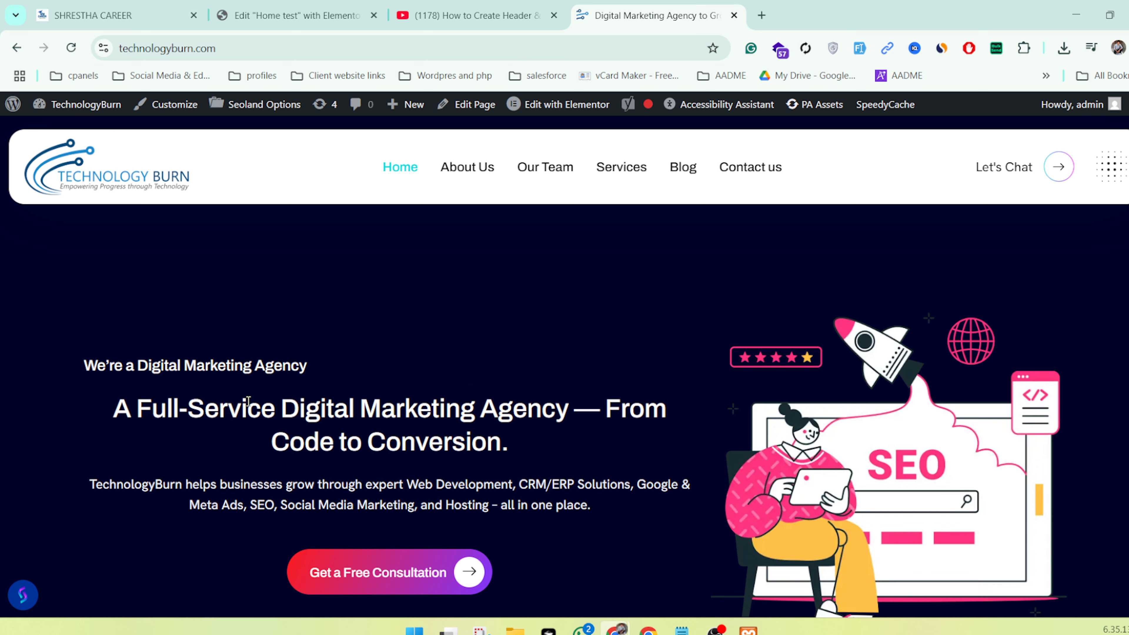
pyautogui.moveTo(63, 366); pyautogui.dragTo(605, 516)
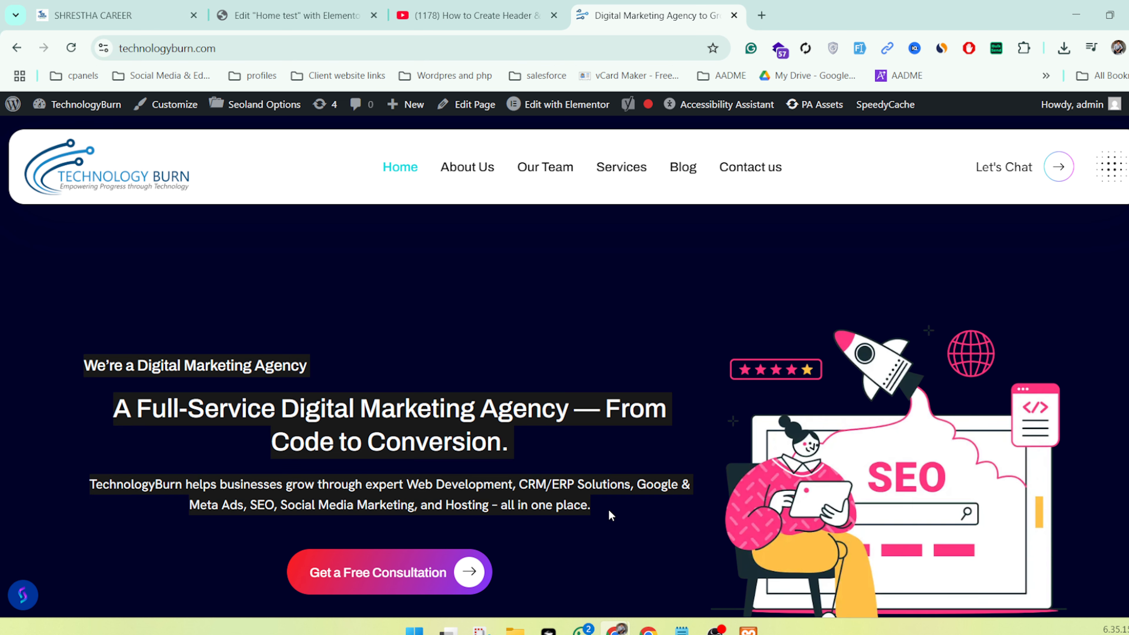
pyautogui.click(637, 506)
pyautogui.scroll(-2, 898, 451)
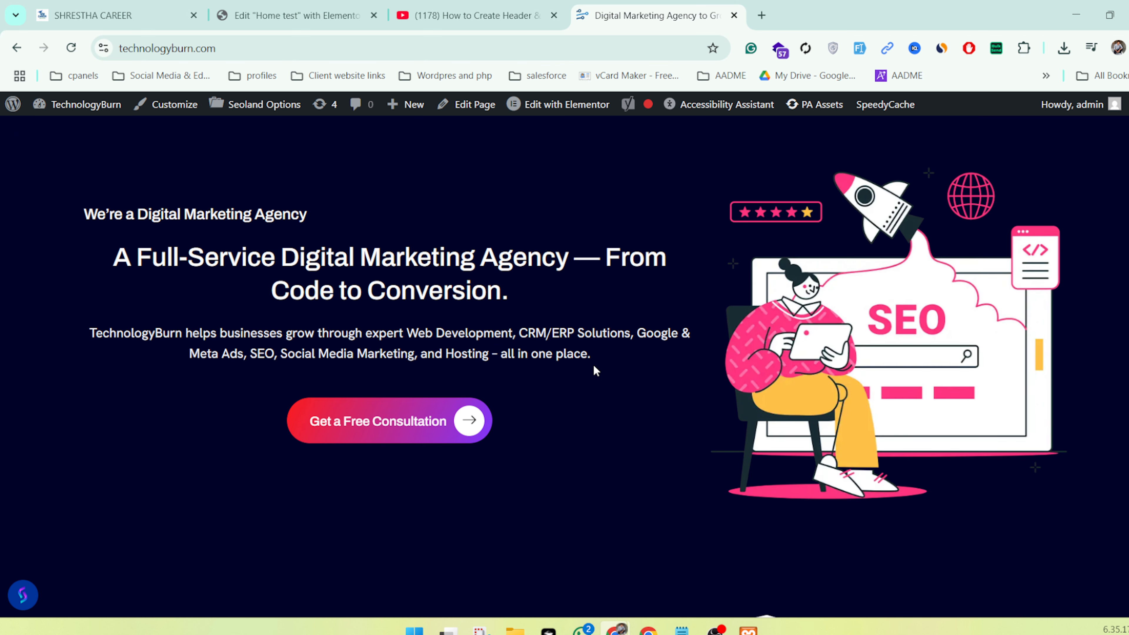
pyautogui.scroll(-5, 242, 281)
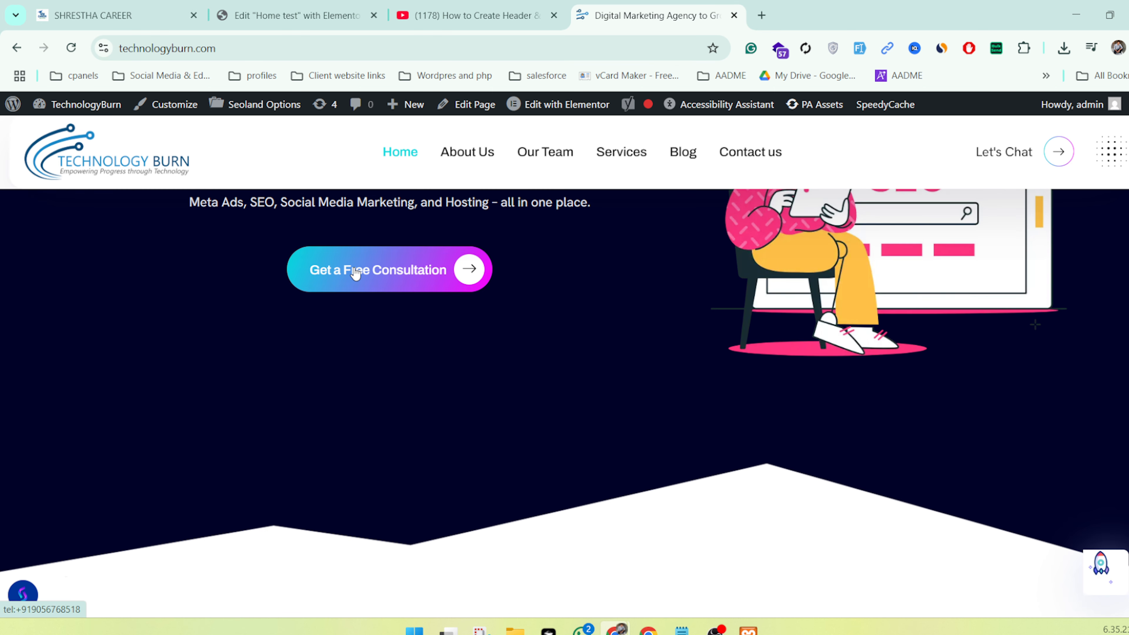
pyautogui.scroll(1, 355, 277)
pyautogui.scroll(5, 355, 280)
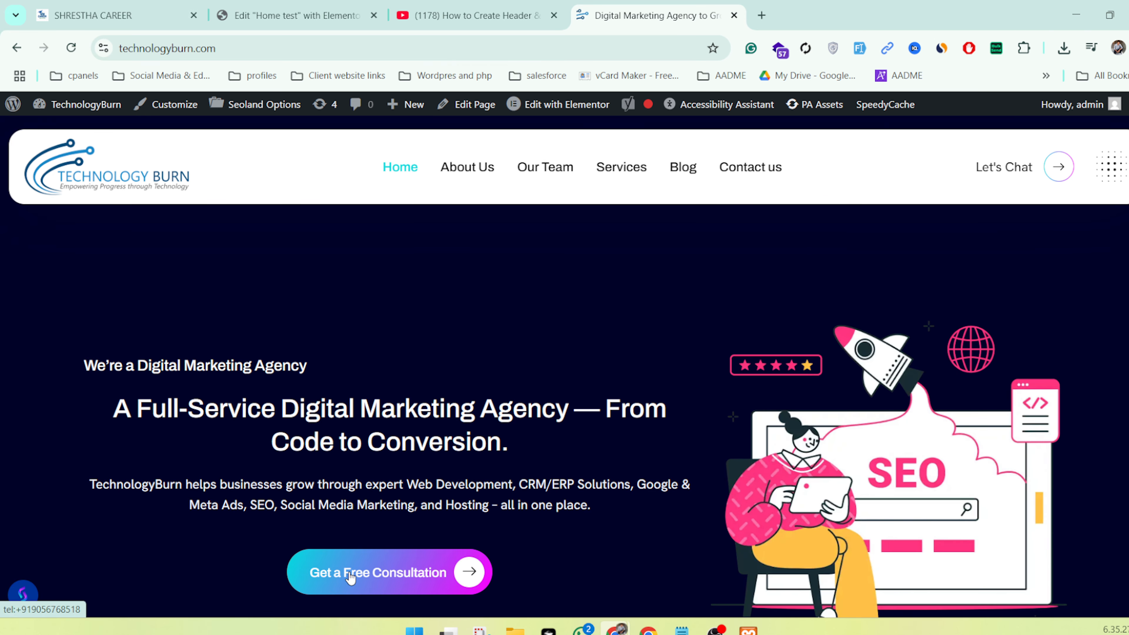
# Examine the live home page's mountain-shaped divider below the hero and the Services heading, intro text and service cards
pyautogui.scroll(-10, 228, 468)
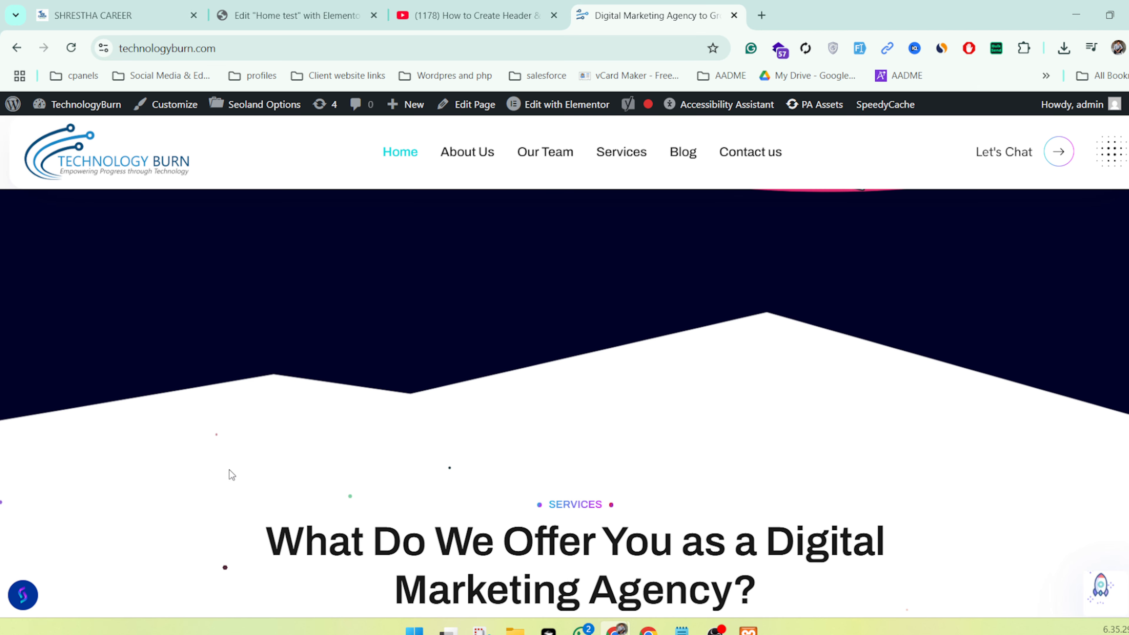
pyautogui.scroll(-2, 228, 468)
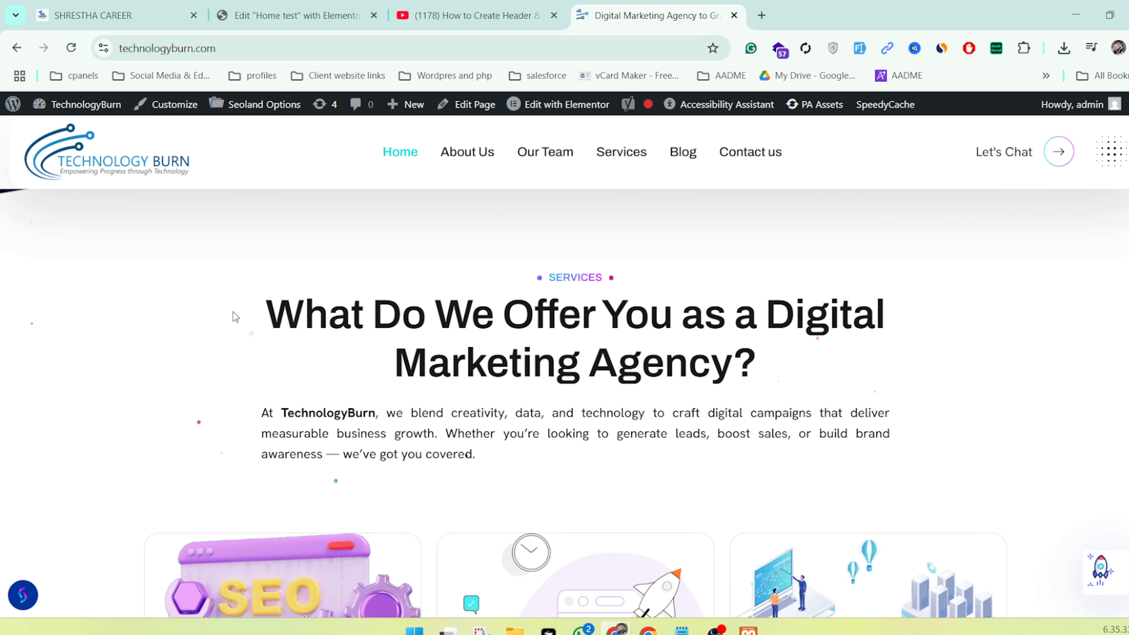
pyautogui.moveTo(236, 316); pyautogui.dragTo(716, 359)
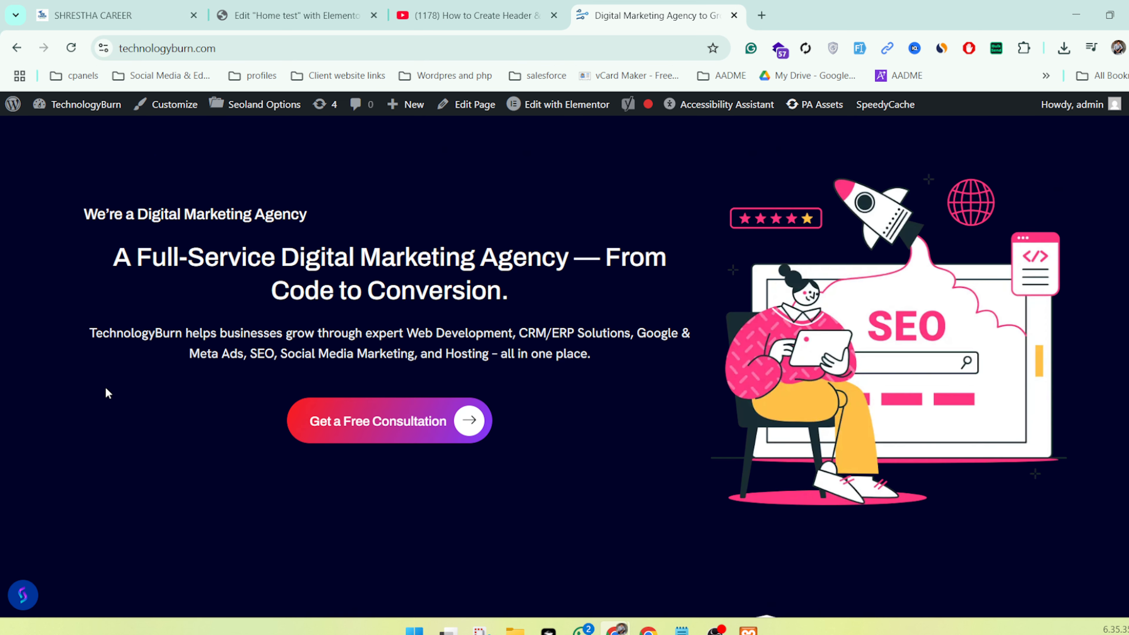
pyautogui.scroll(-5, 106, 388)
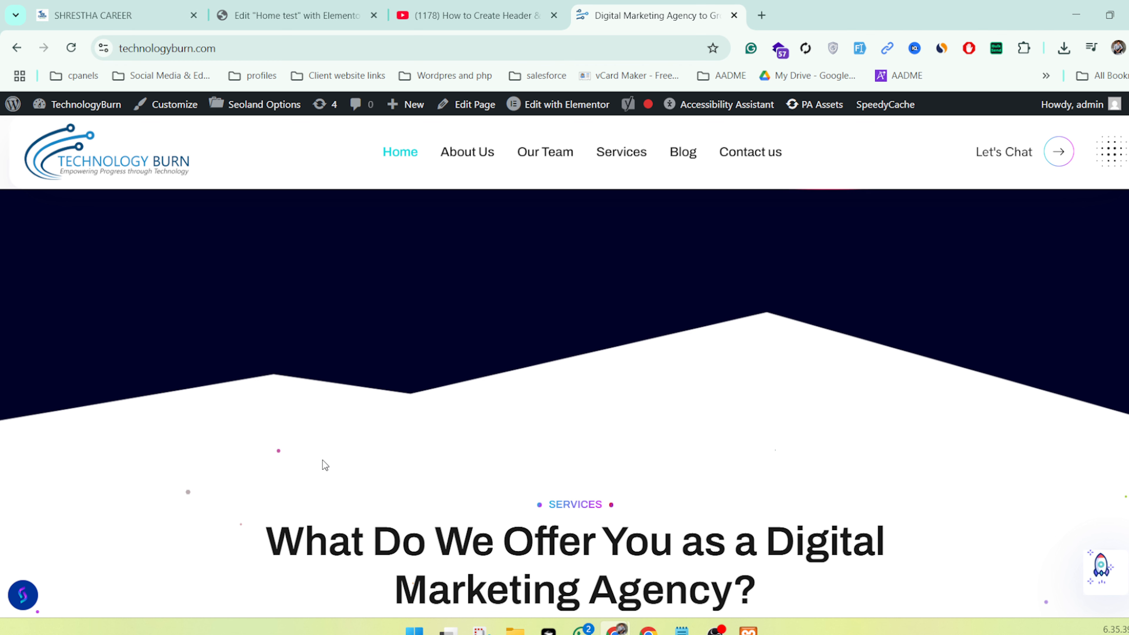
pyautogui.scroll(-3, 322, 460)
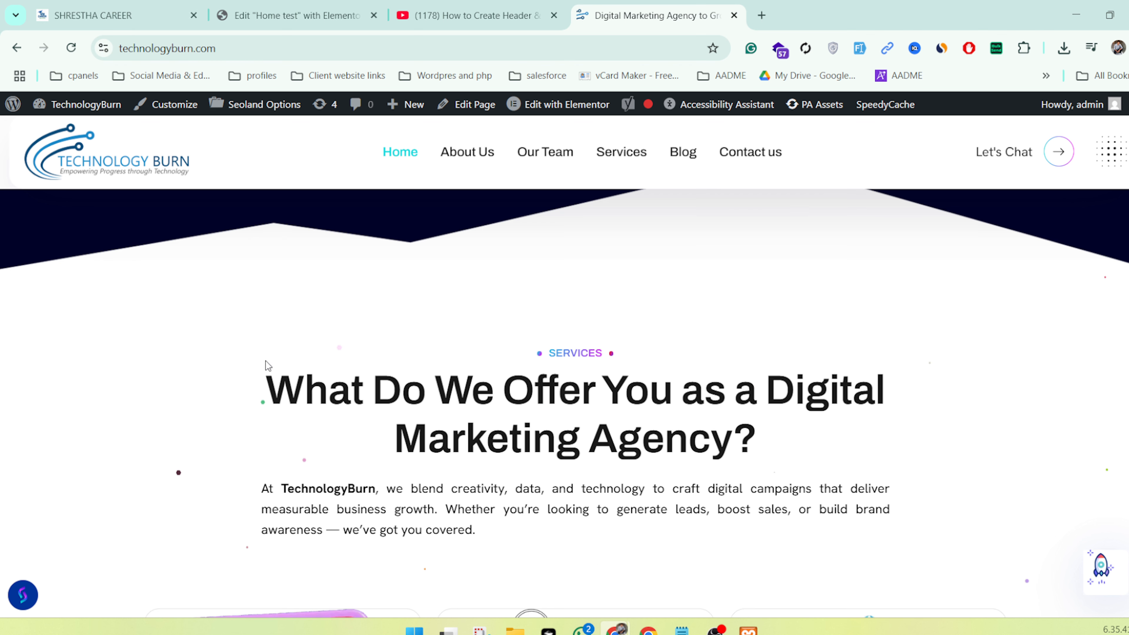
pyautogui.moveTo(265, 361); pyautogui.dragTo(835, 451)
pyautogui.click(838, 455)
pyautogui.scroll(-4, 458, 446)
pyautogui.scroll(-3, 458, 446)
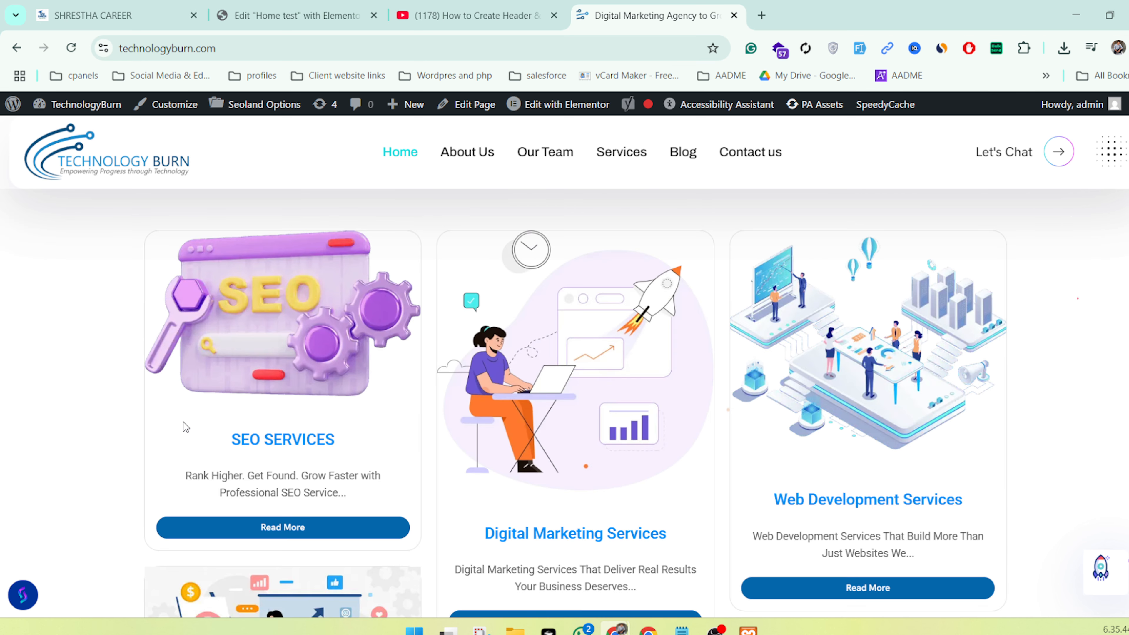
# Review the live home page from the service cards through the slanted banner and About Us to the Grow Your Business counters
pyautogui.scroll(-10, 409, 464)
pyautogui.scroll(-5, 539, 454)
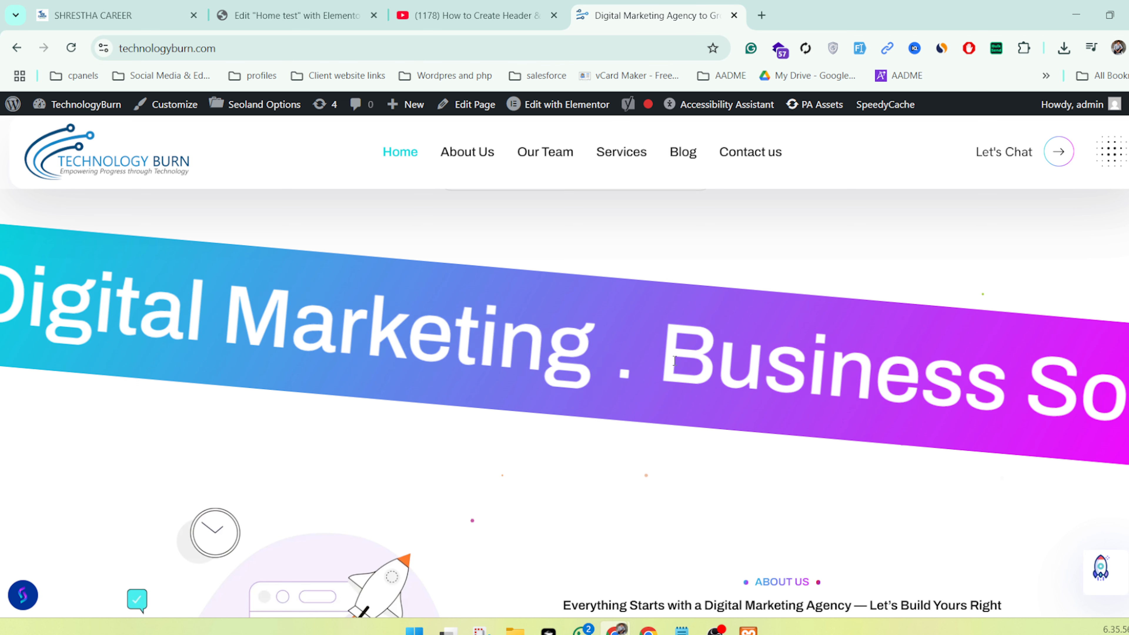
pyautogui.scroll(-1, 632, 391)
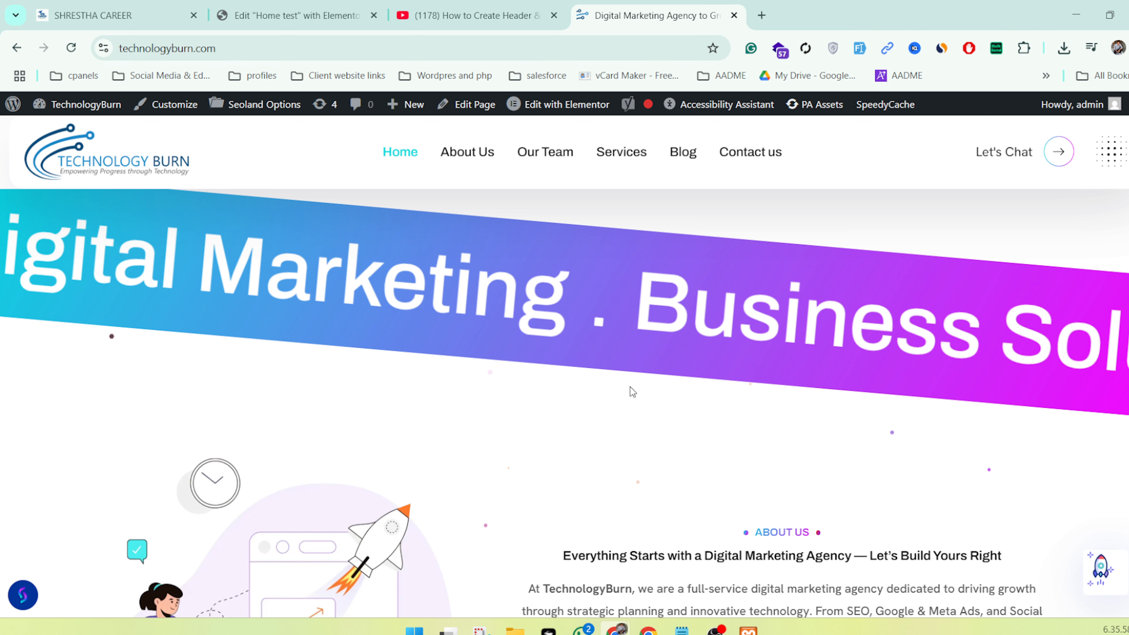
pyautogui.scroll(-5, 632, 391)
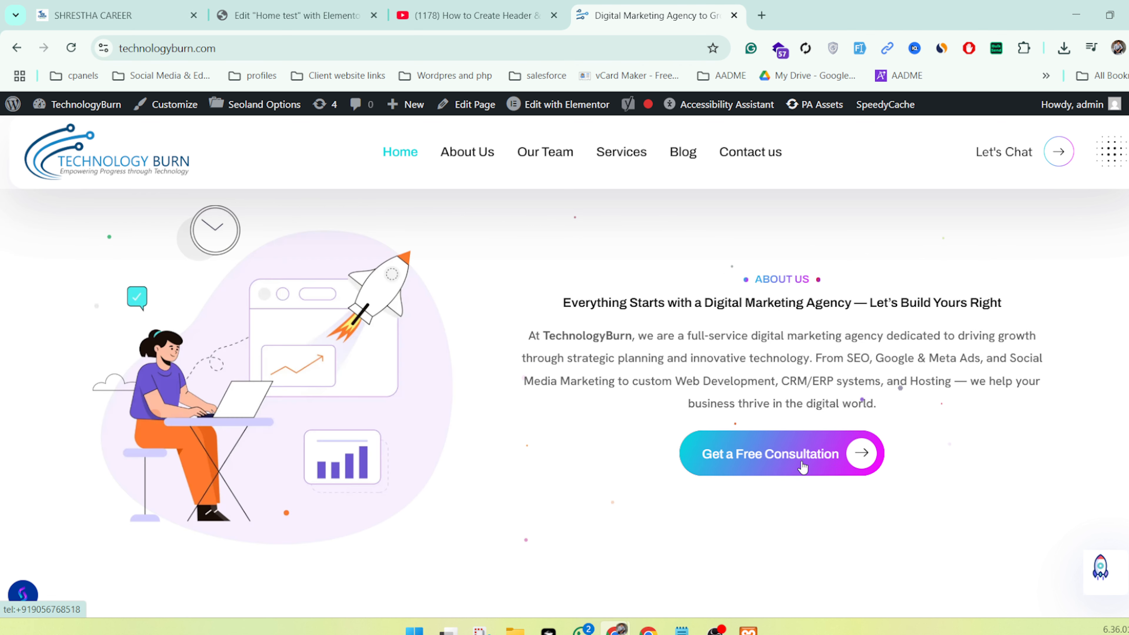
pyautogui.scroll(-6, 802, 467)
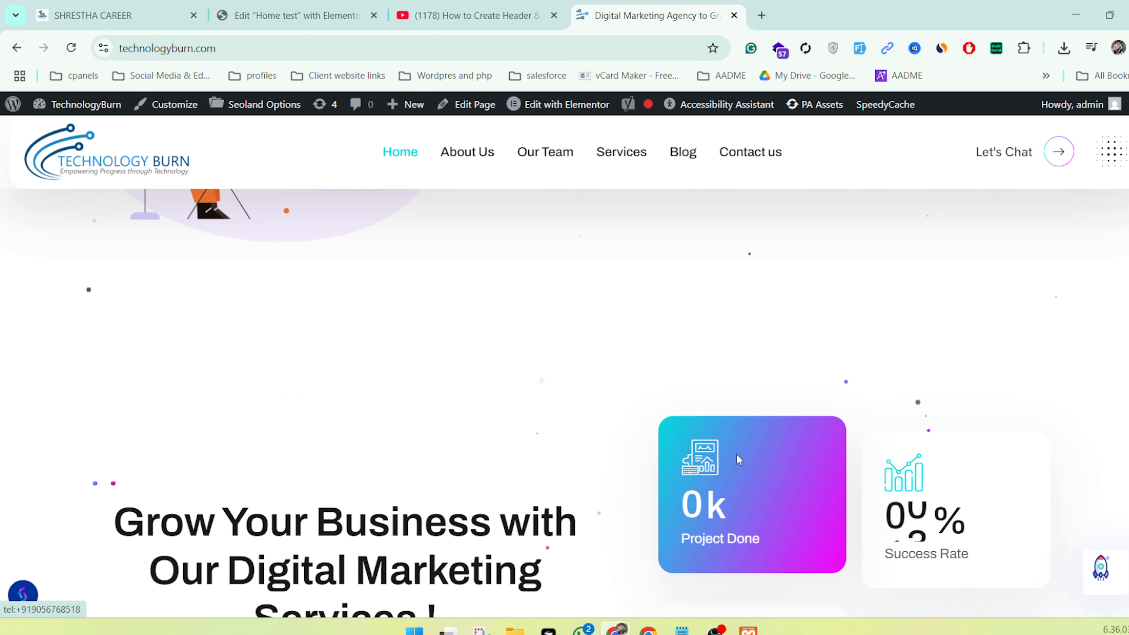
pyautogui.scroll(-3, 736, 458)
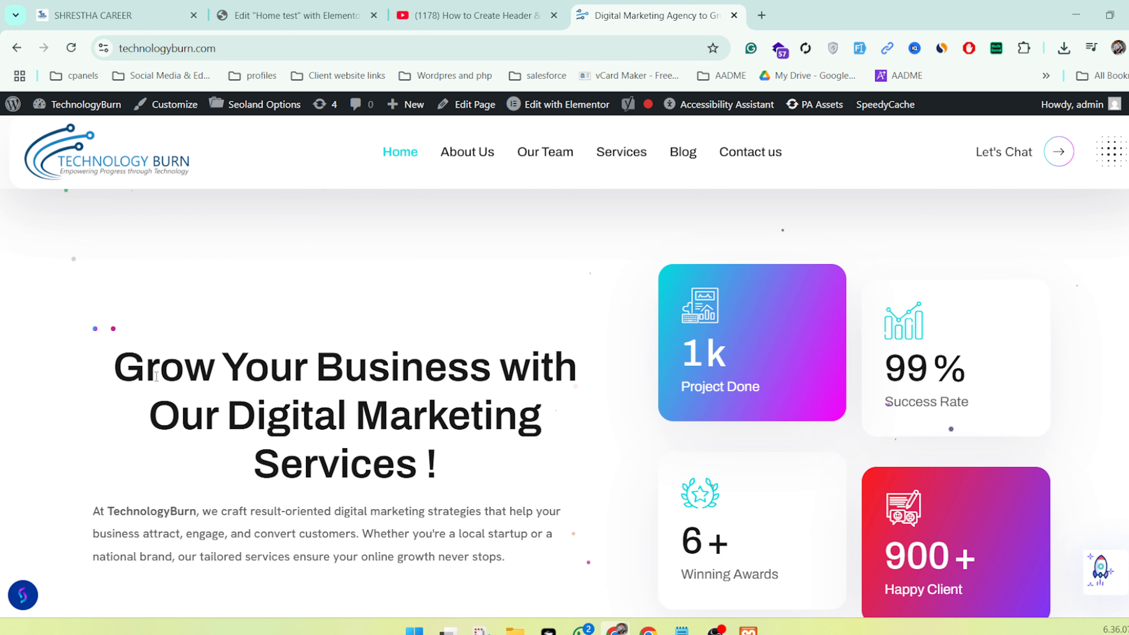
pyautogui.moveTo(109, 349); pyautogui.dragTo(462, 505)
pyautogui.click(462, 505)
pyautogui.scroll(-3, 491, 469)
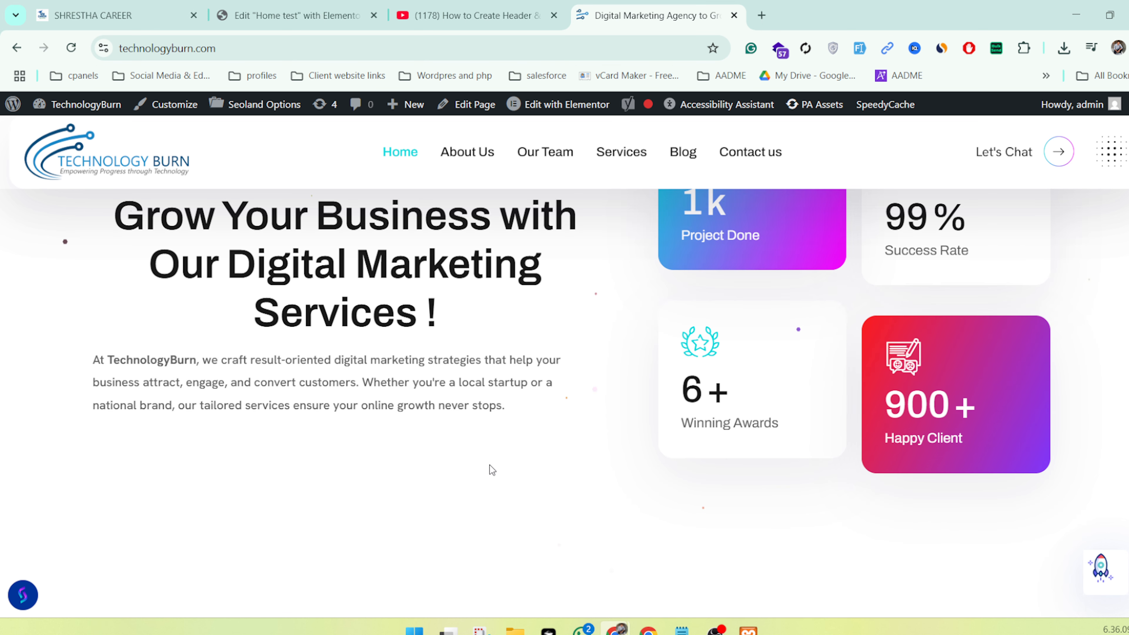
# Look through the live page's Analysis and Stratergy tab contents, consultation button, blog posts and footer
pyautogui.scroll(-9, 489, 465)
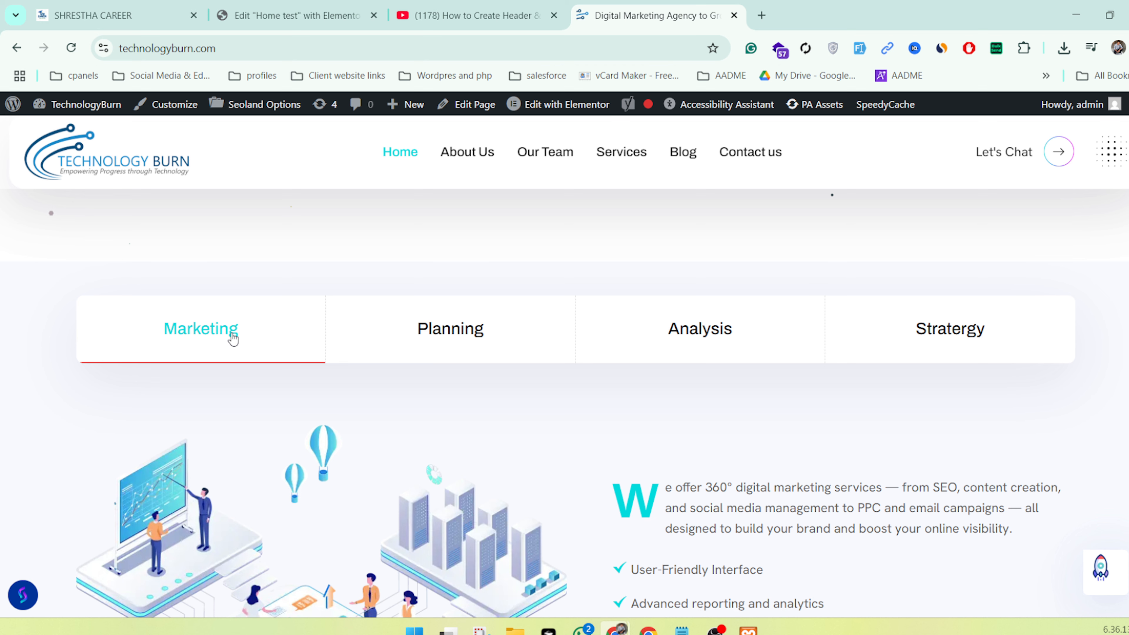
pyautogui.scroll(-2, 188, 277)
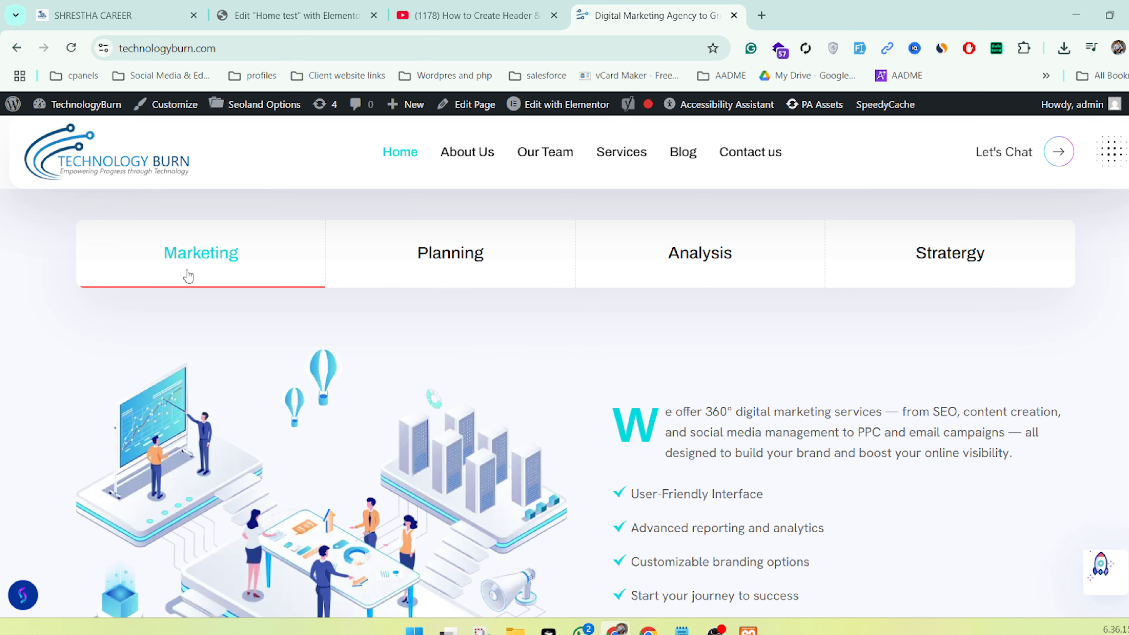
pyautogui.click(699, 267)
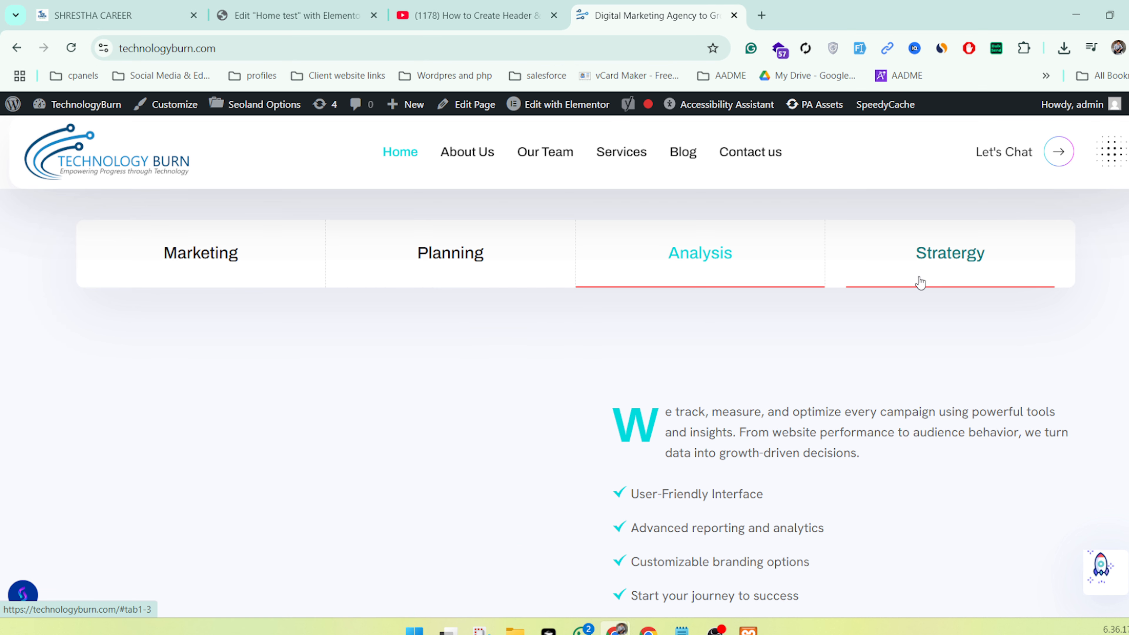
pyautogui.click(919, 283)
pyautogui.scroll(-5, 785, 377)
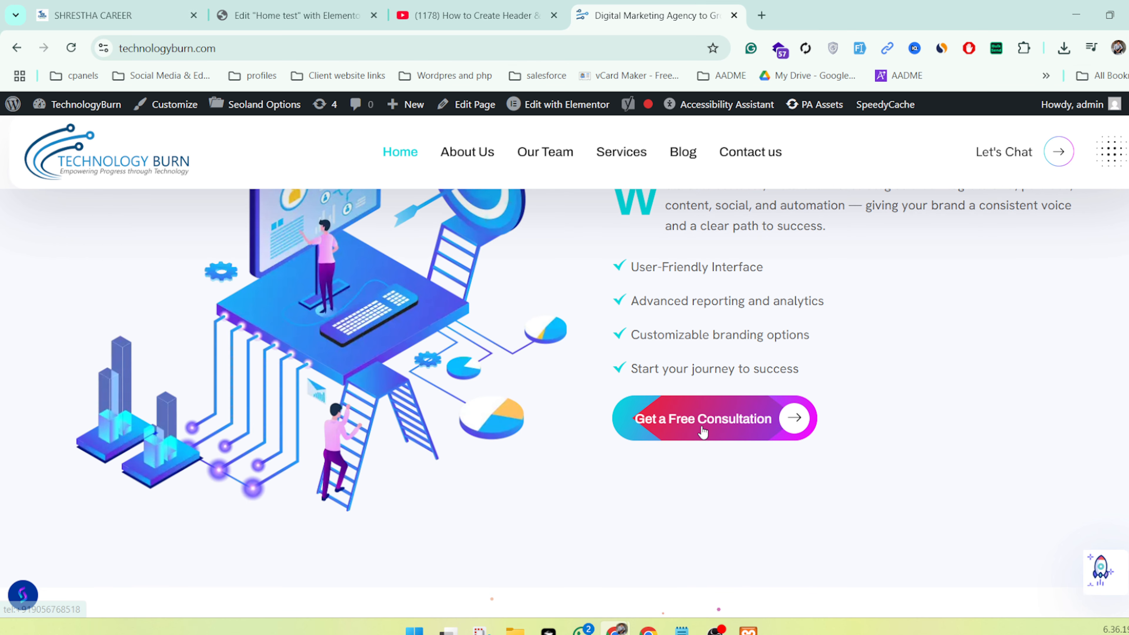
pyautogui.scroll(-1, 702, 431)
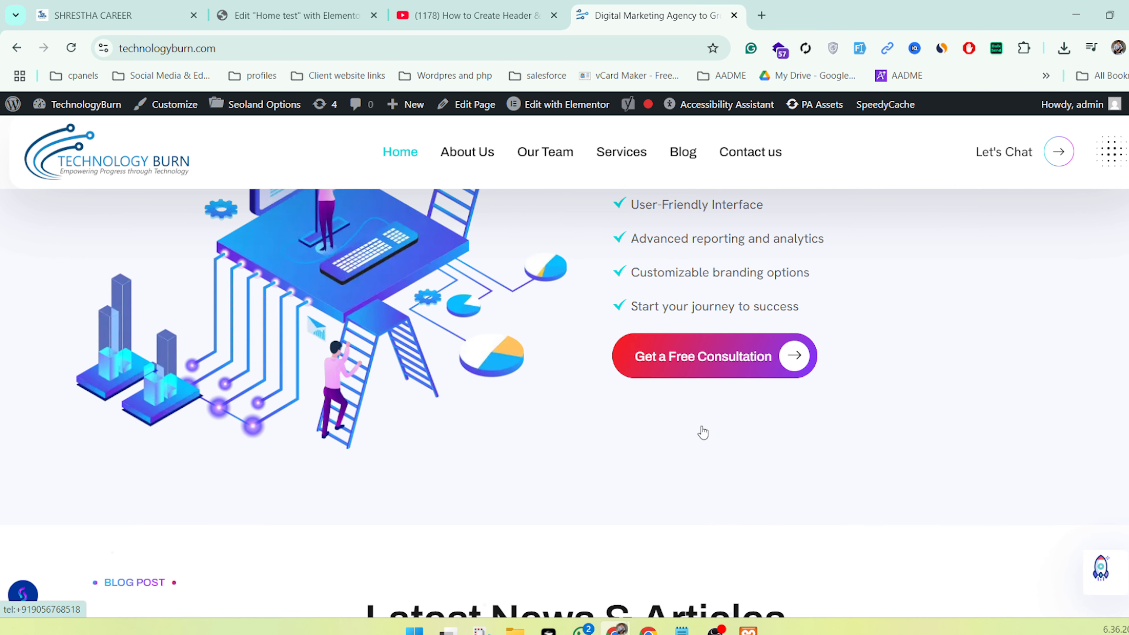
pyautogui.scroll(-10, 702, 431)
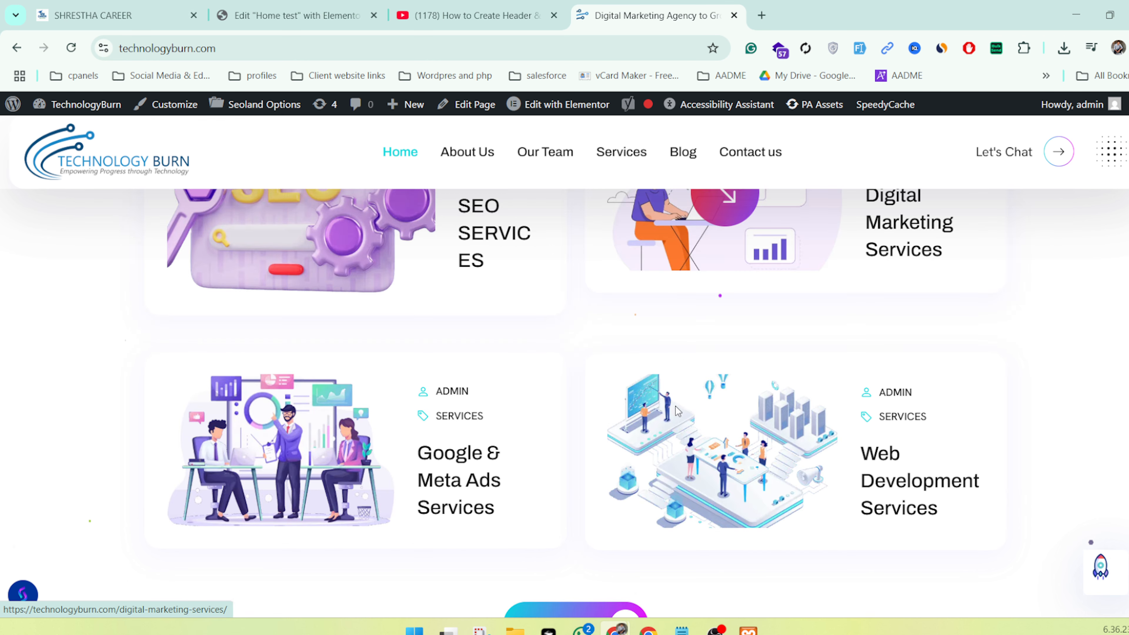
pyautogui.scroll(-4, 671, 400)
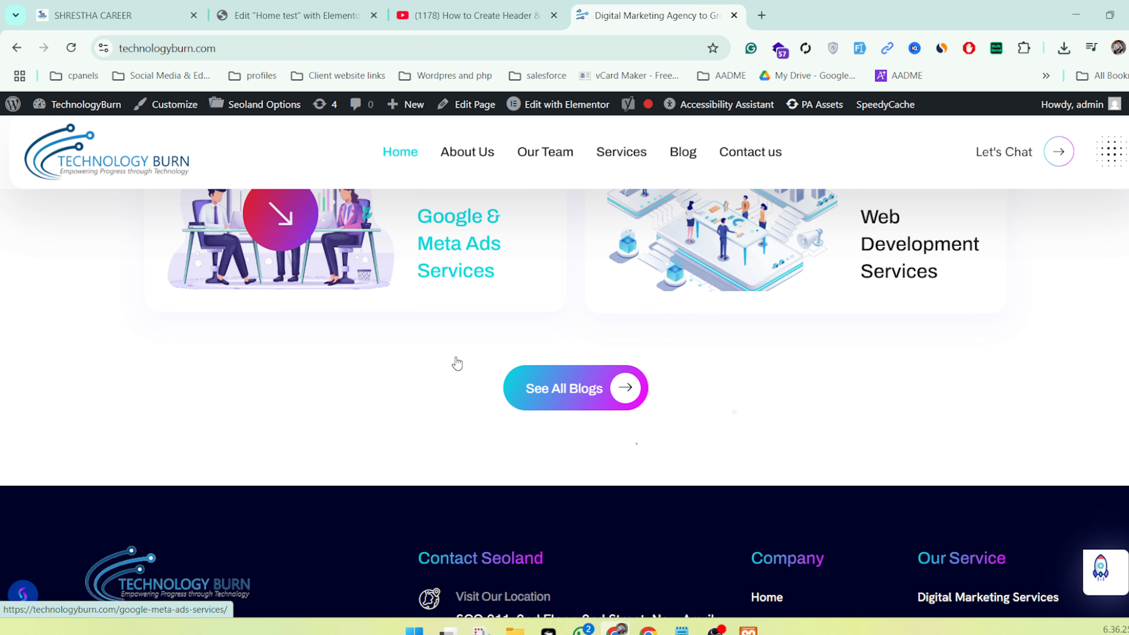
pyautogui.scroll(-6, 457, 363)
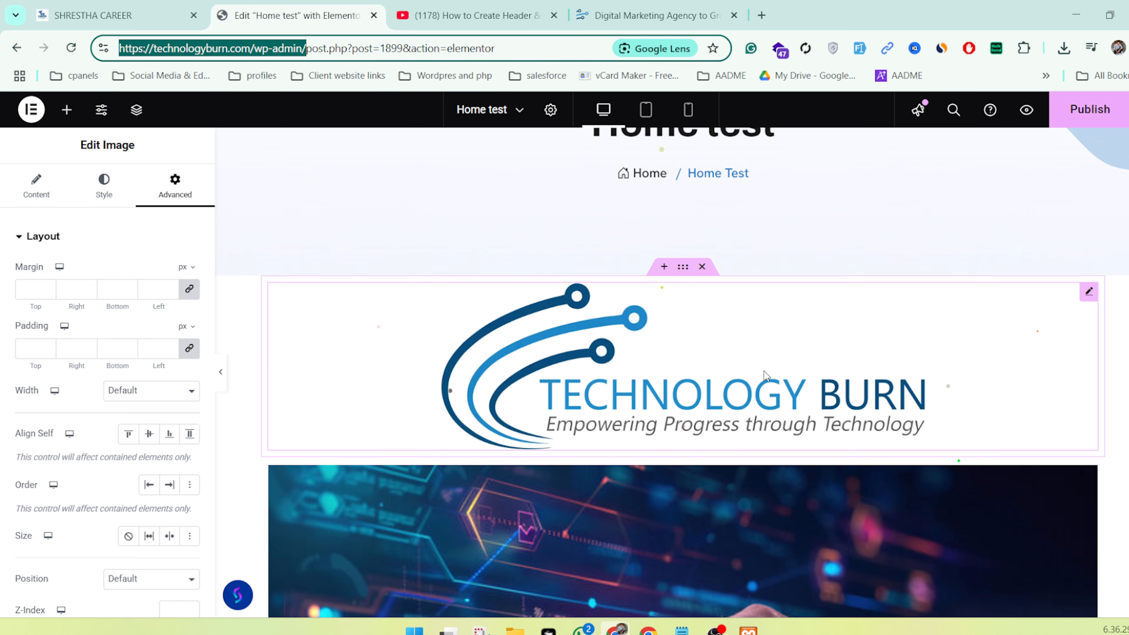
# Return to the Home test page in Elementor and open the About Us container's Shape Divider settings for its bottom edge
pyautogui.scroll(-10, 714, 373)
pyautogui.scroll(3, 714, 374)
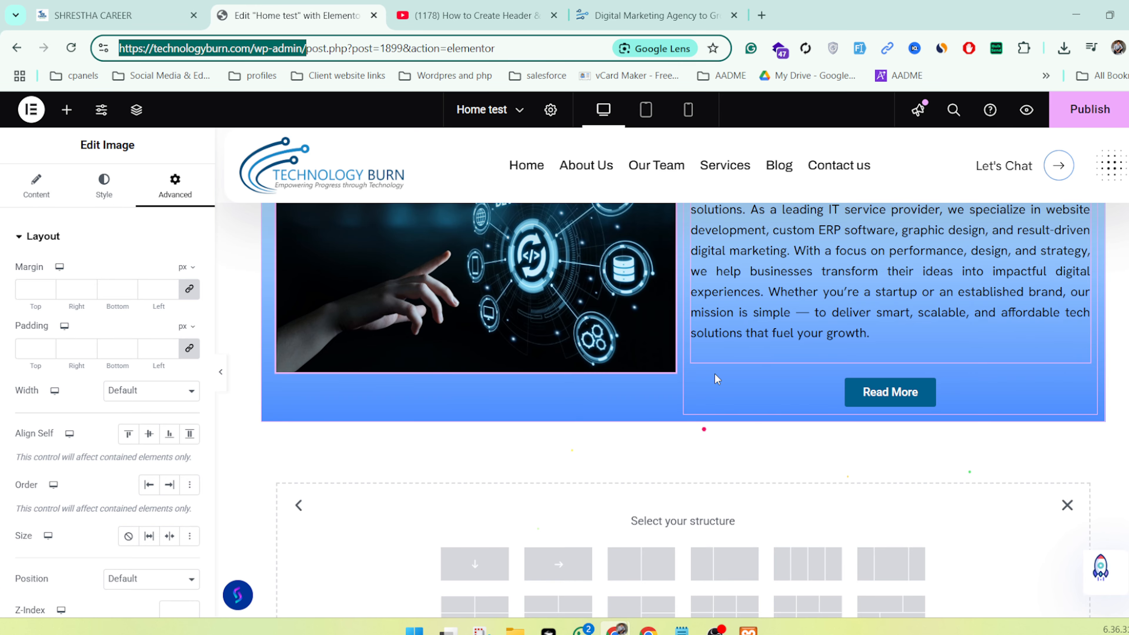
pyautogui.scroll(3, 715, 379)
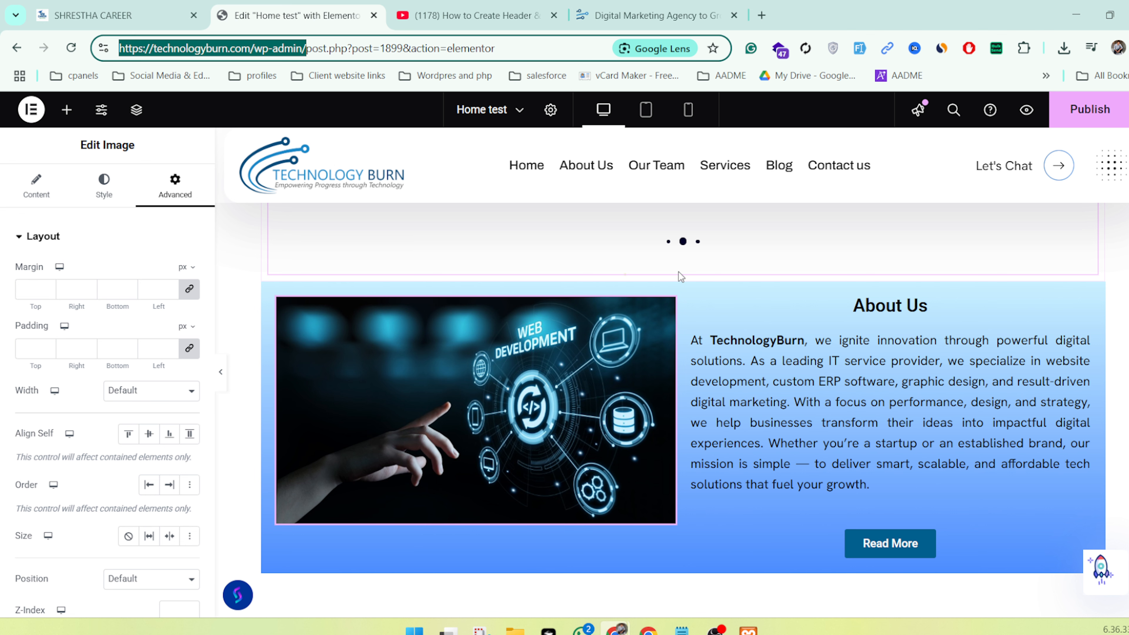
pyautogui.click(679, 279)
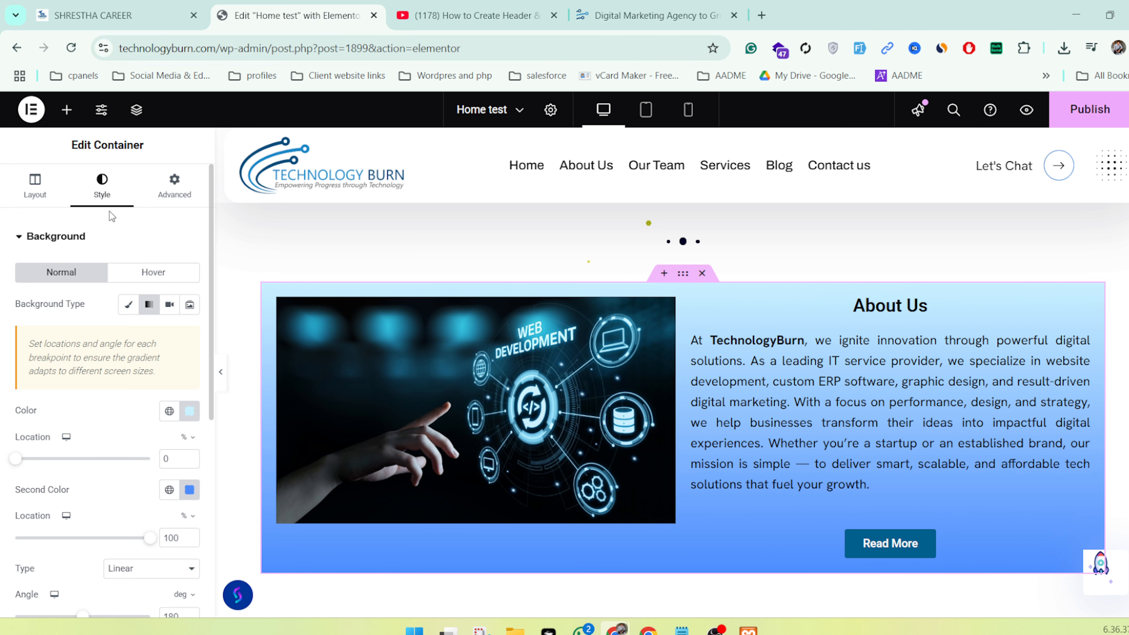
pyautogui.scroll(-5, 89, 407)
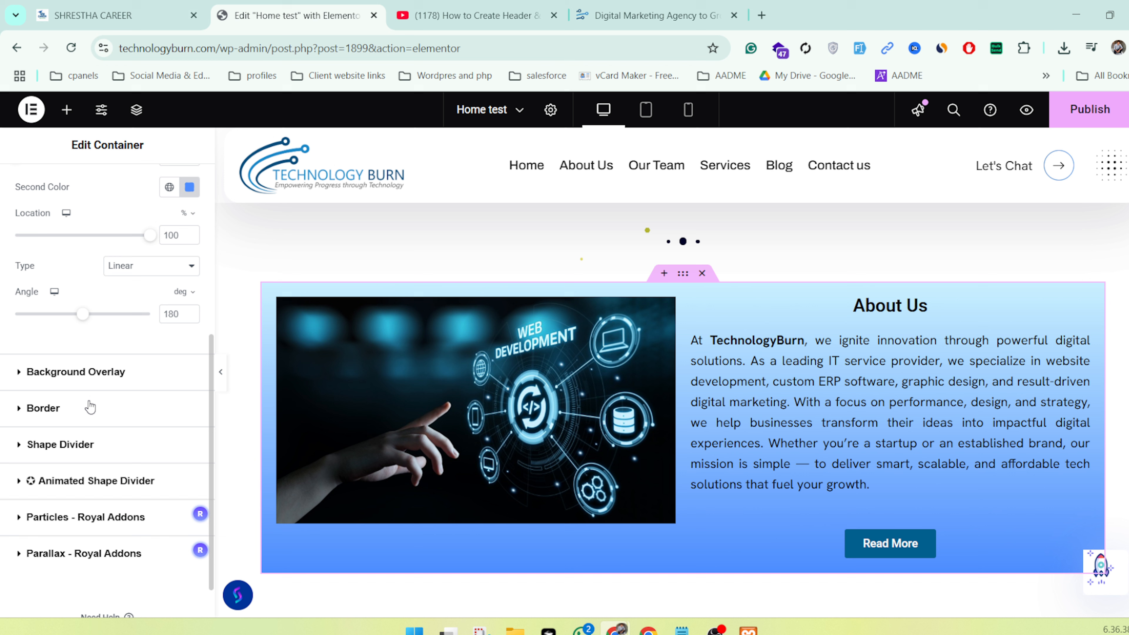
pyautogui.click(4, 445)
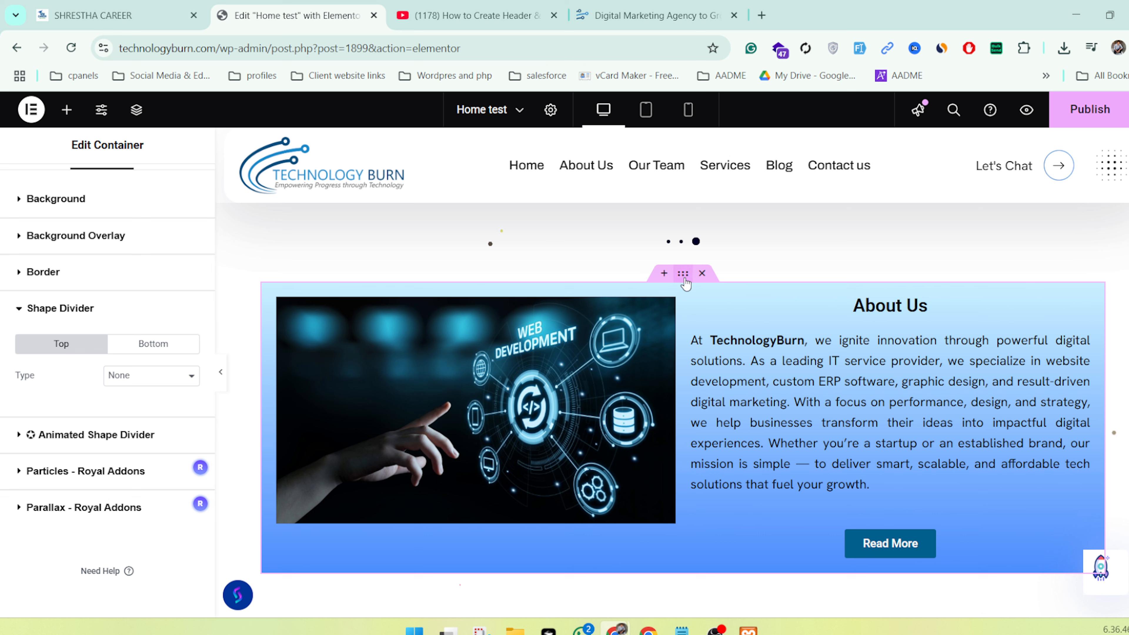
pyautogui.click(684, 274)
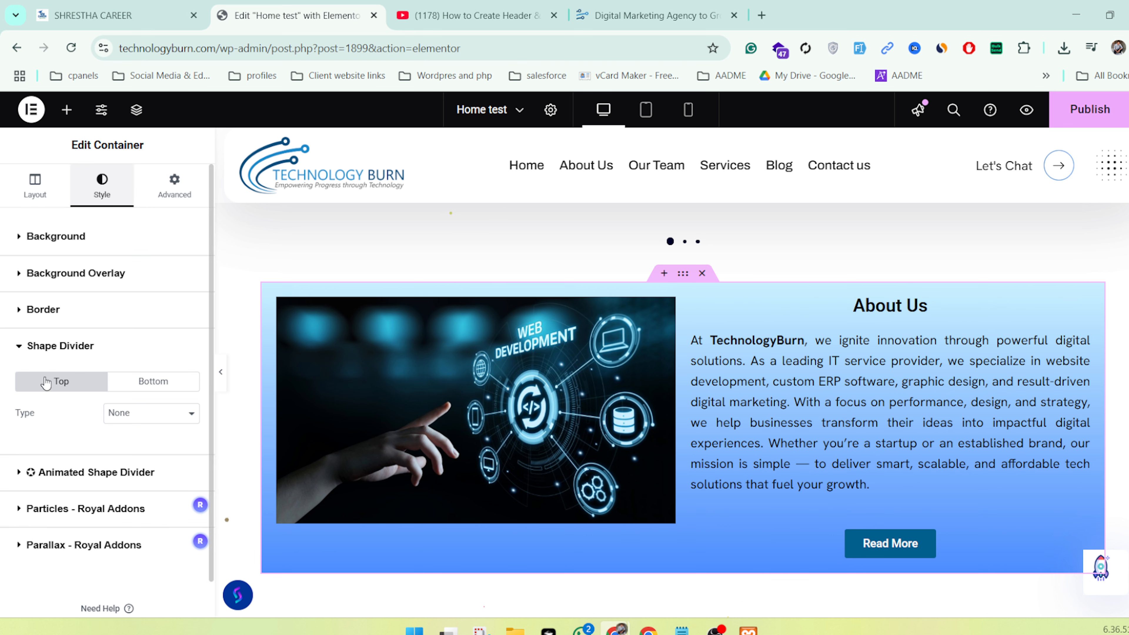
pyautogui.click(146, 383)
pyautogui.scroll(-1, 146, 386)
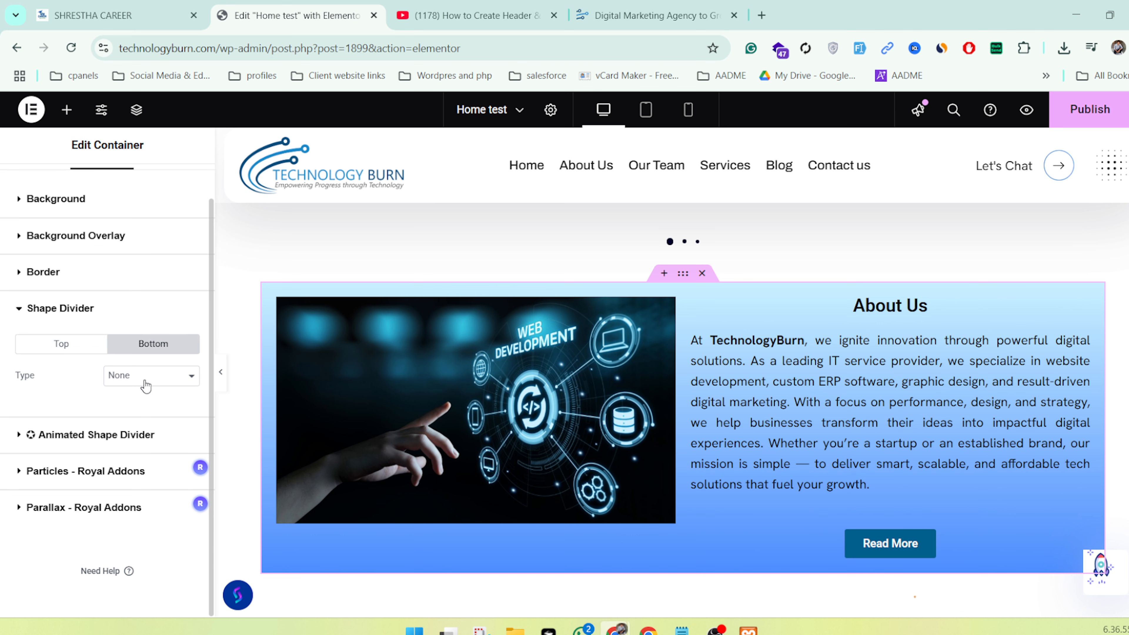
# Try the Waves Brush, Curve and Arrow shapes on the About Us container's bottom divider
pyautogui.click(146, 385)
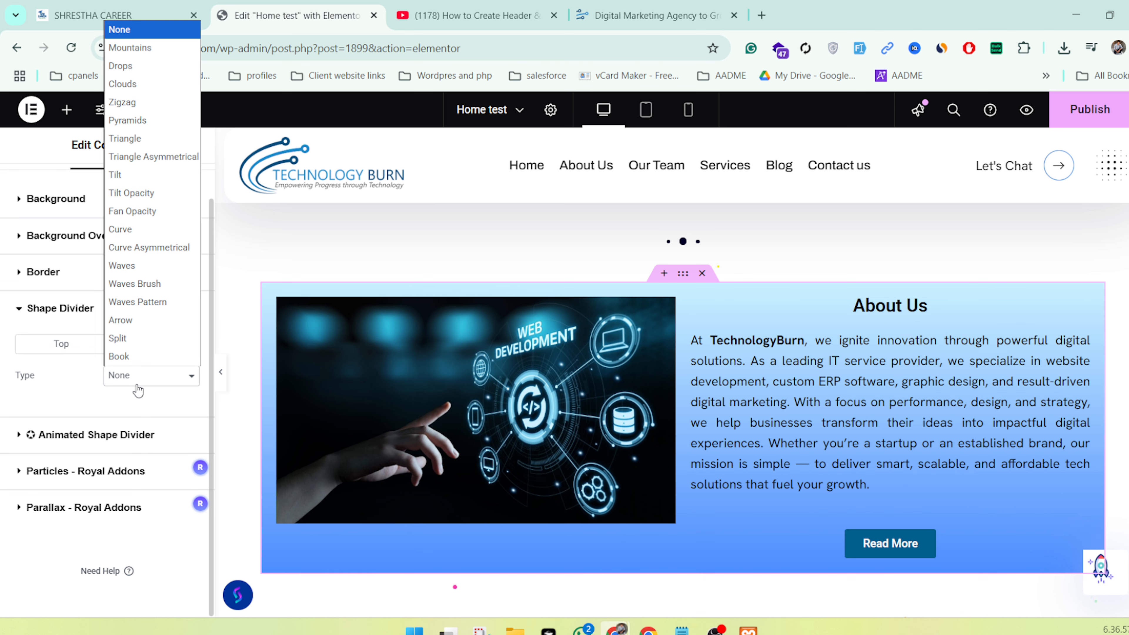
pyautogui.click(135, 284)
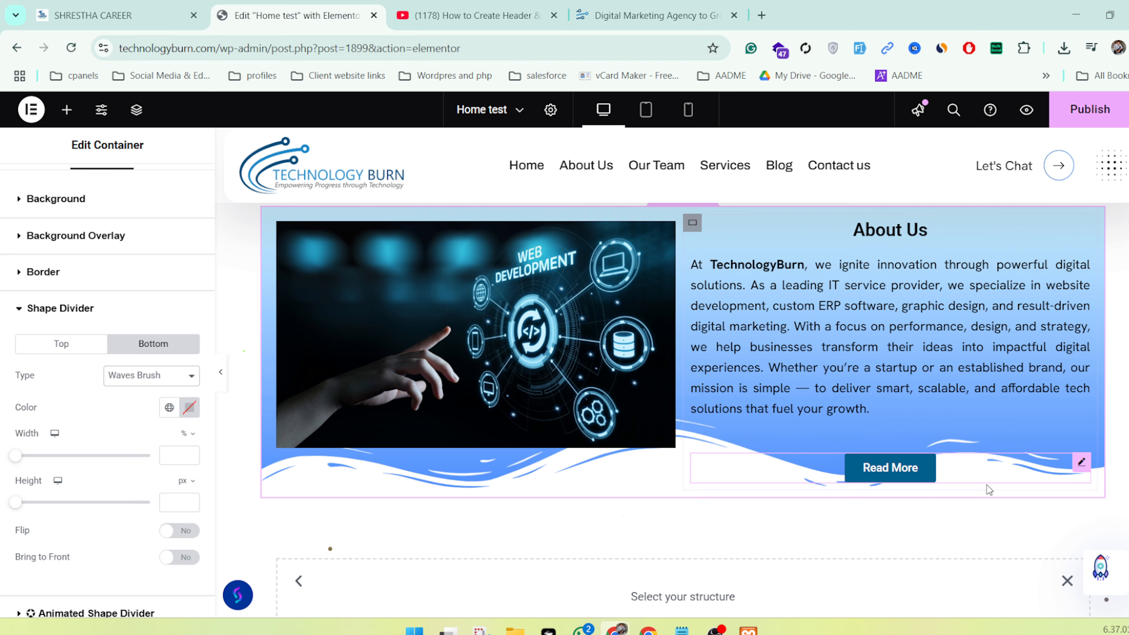
pyautogui.click(122, 379)
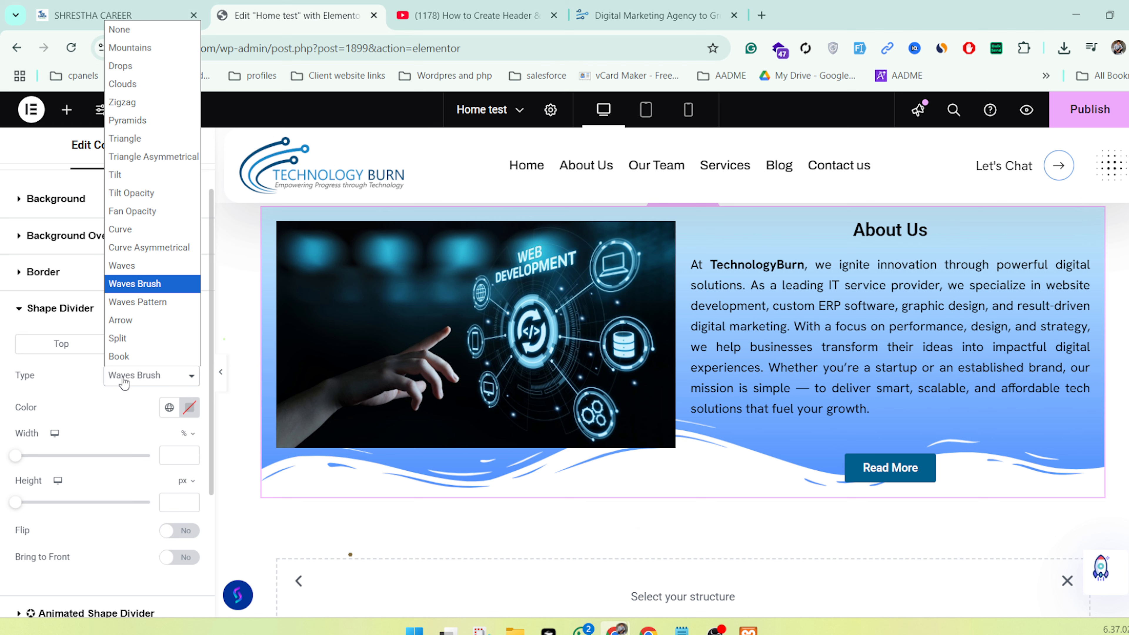
pyautogui.click(119, 231)
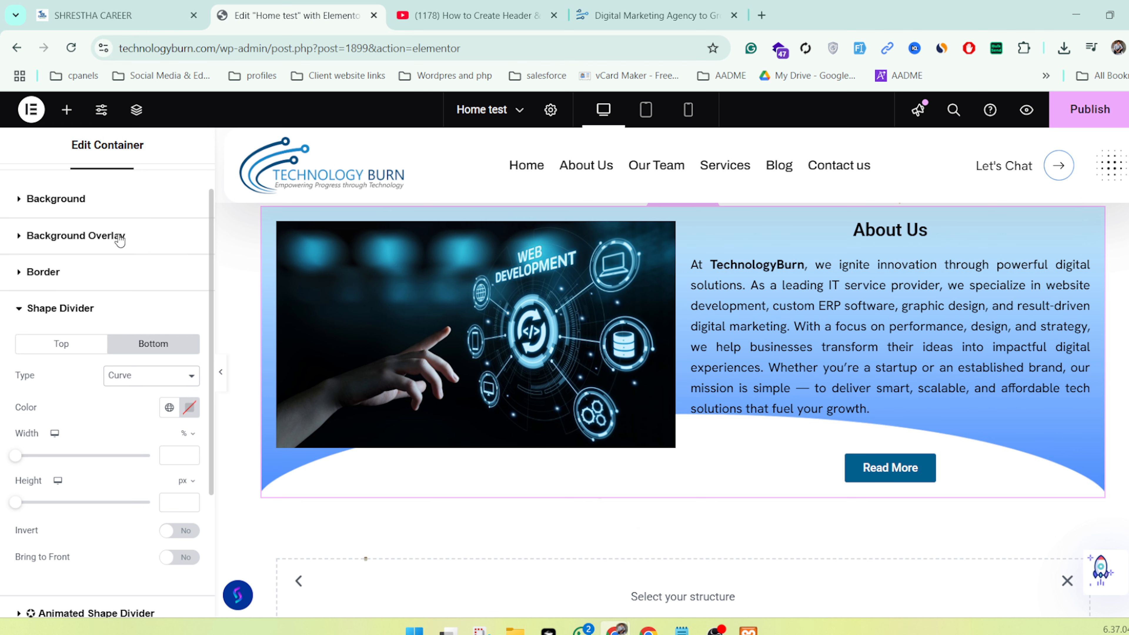
pyautogui.click(128, 376)
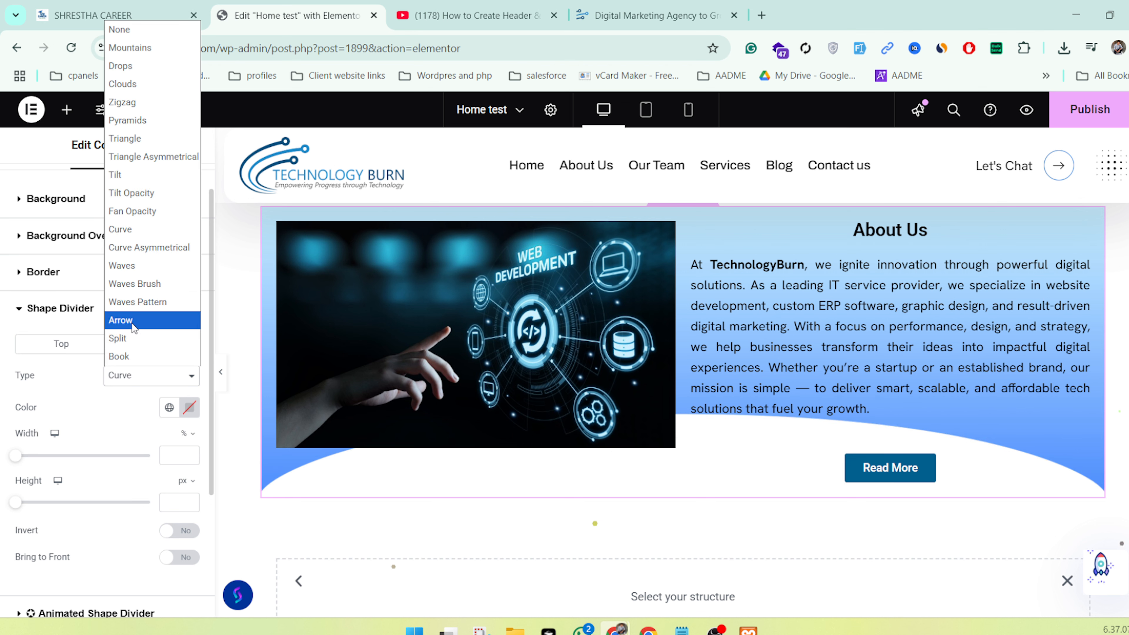
pyautogui.click(134, 328)
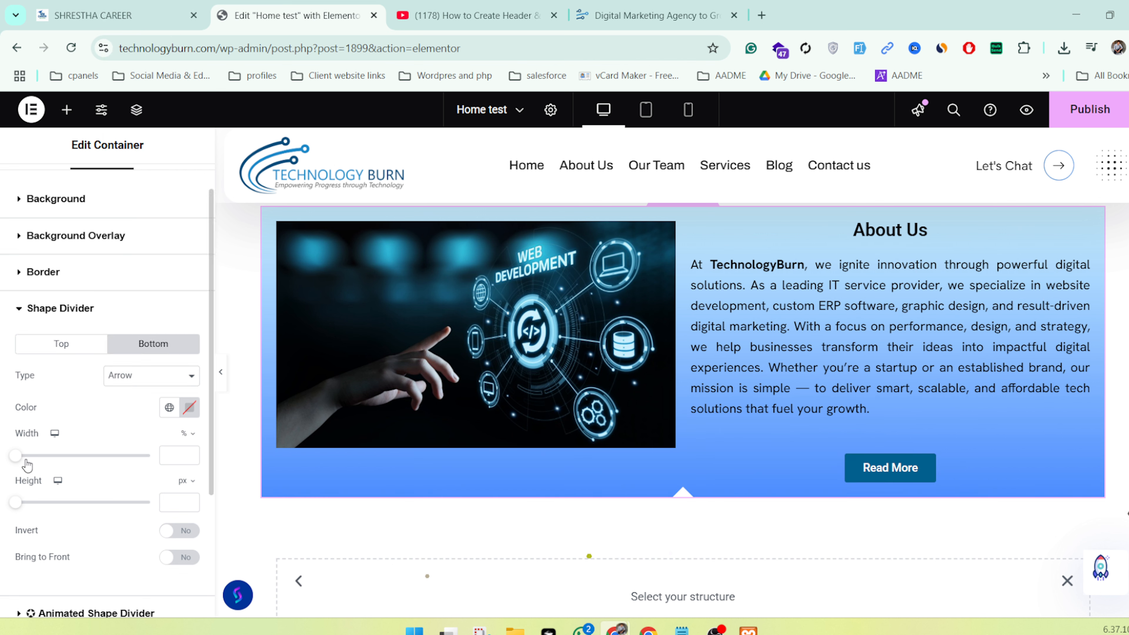
# Set the bottom divider's width to 100% and its shape type to Split
pyautogui.moveTo(24, 460); pyautogui.dragTo(0, 463)
pyautogui.click(146, 375)
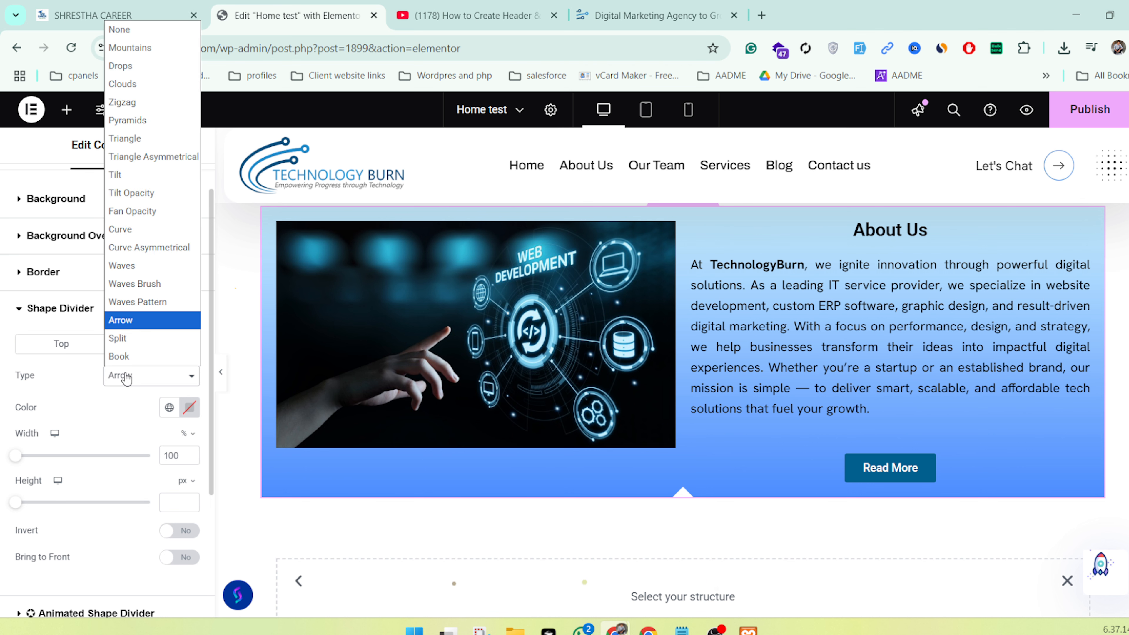
pyautogui.click(117, 338)
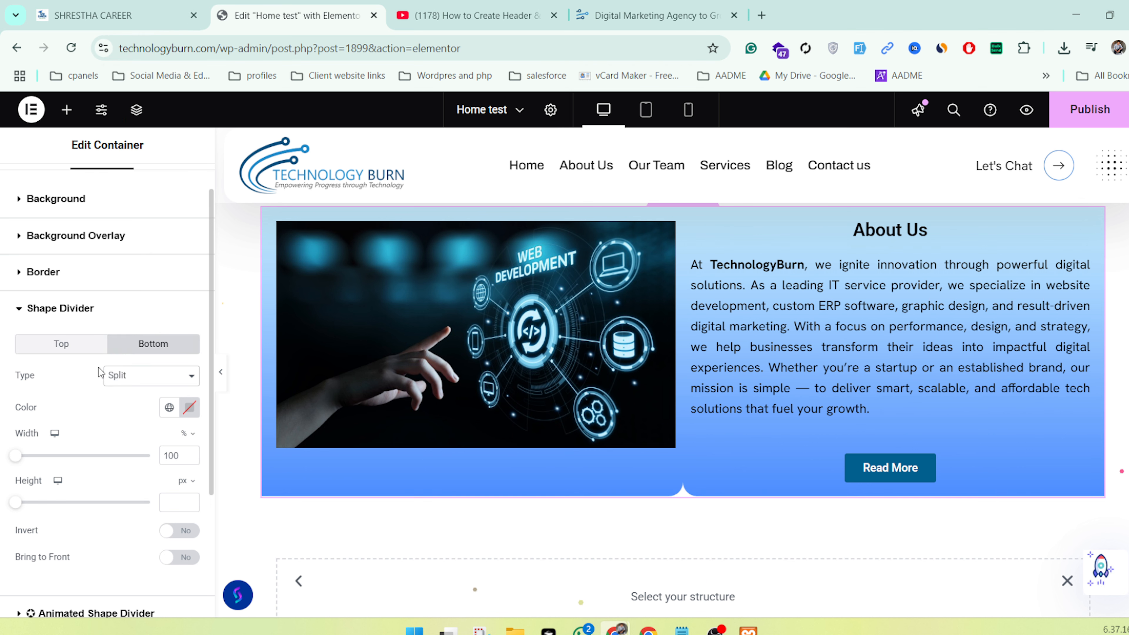
# Try the Mountains, Zigzag and Triangle shapes on the About Us container's bottom divider, setting its width back to 100%
pyautogui.click(107, 374)
pyautogui.click(129, 50)
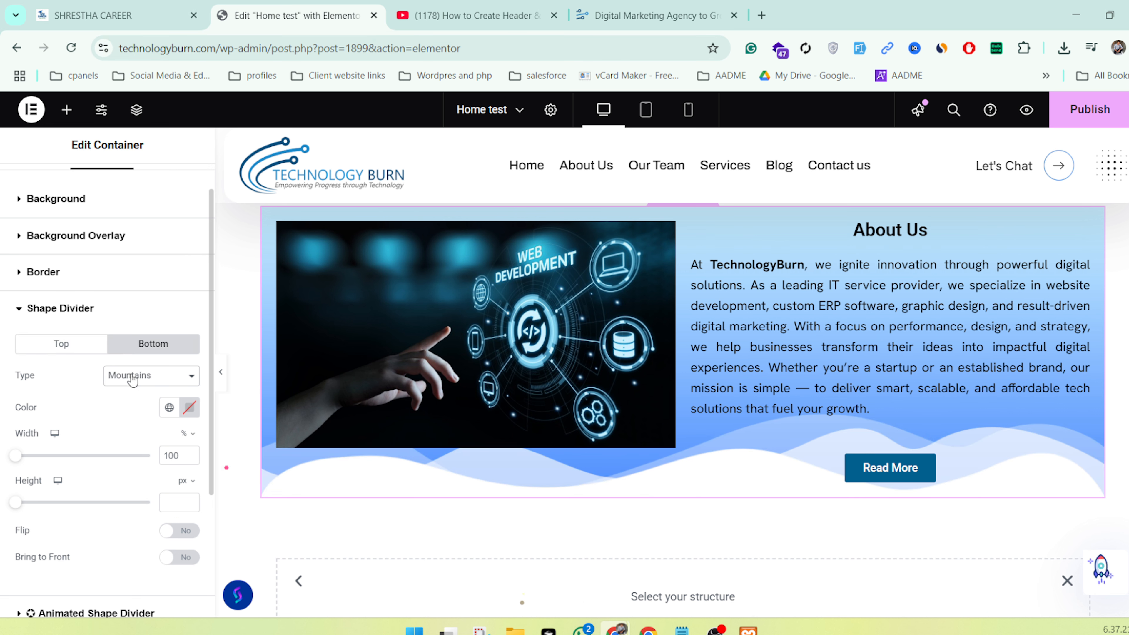
pyautogui.click(132, 376)
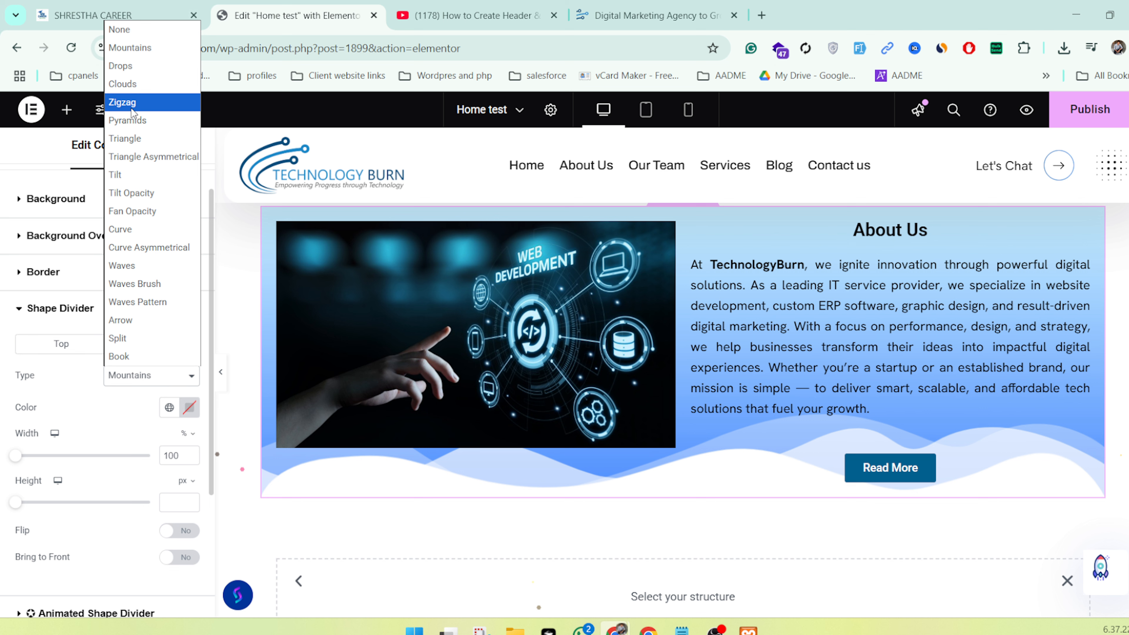
pyautogui.click(132, 109)
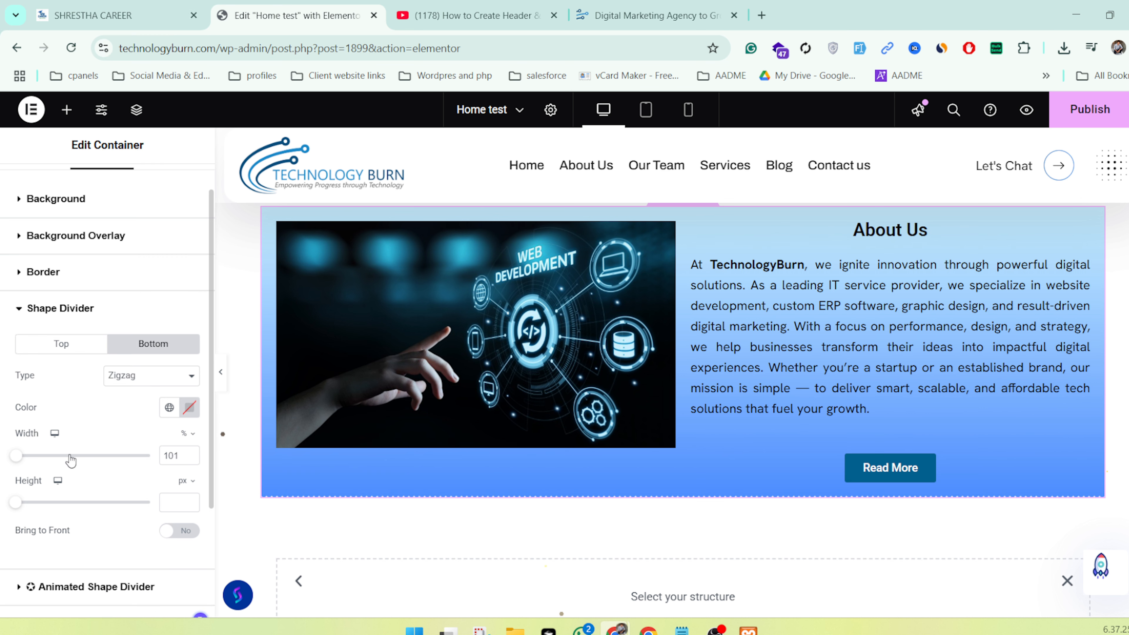
pyautogui.moveTo(69, 455); pyautogui.dragTo(16, 423)
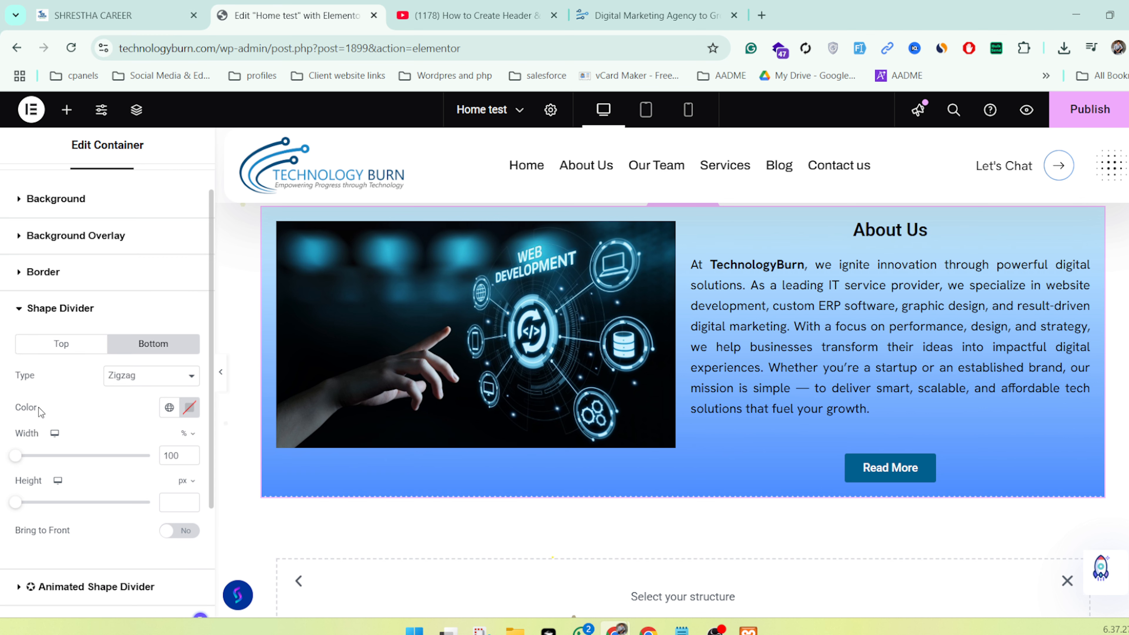
pyautogui.click(134, 376)
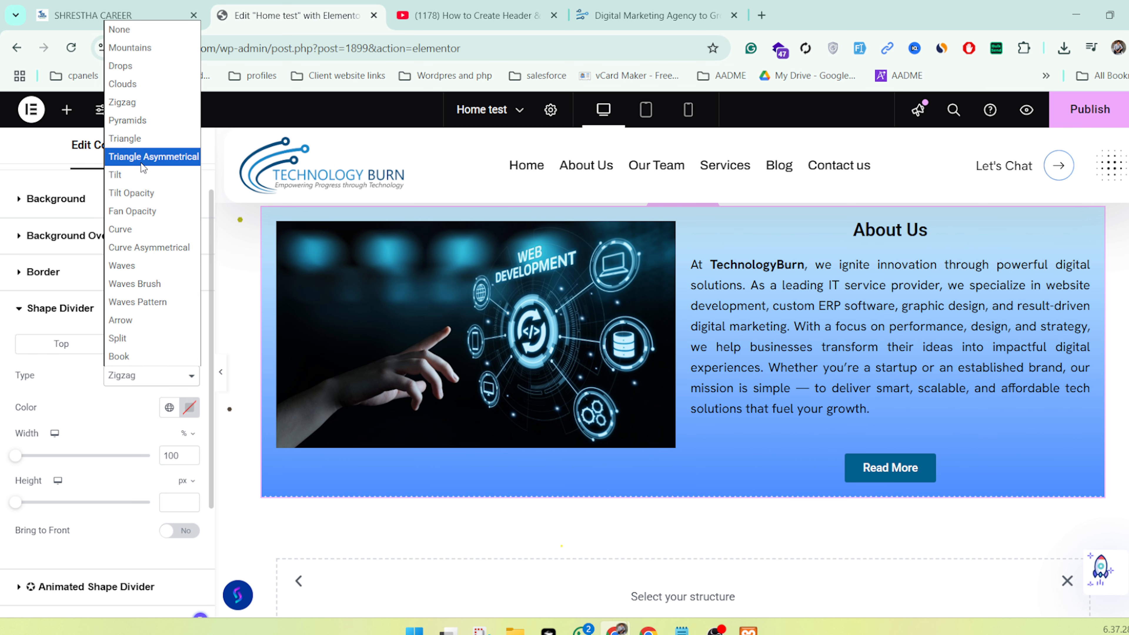
pyautogui.click(125, 138)
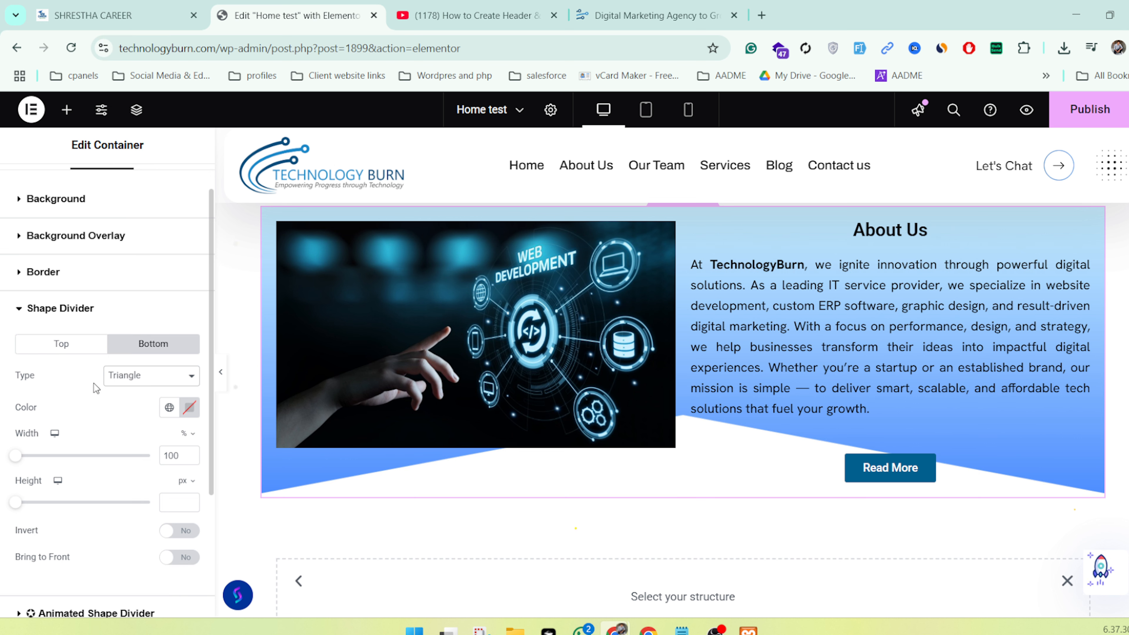
# Try the Book and Triangle Asymmetrical shapes on the About Us container's bottom divider
pyautogui.click(124, 377)
pyautogui.click(124, 378)
pyautogui.click(124, 379)
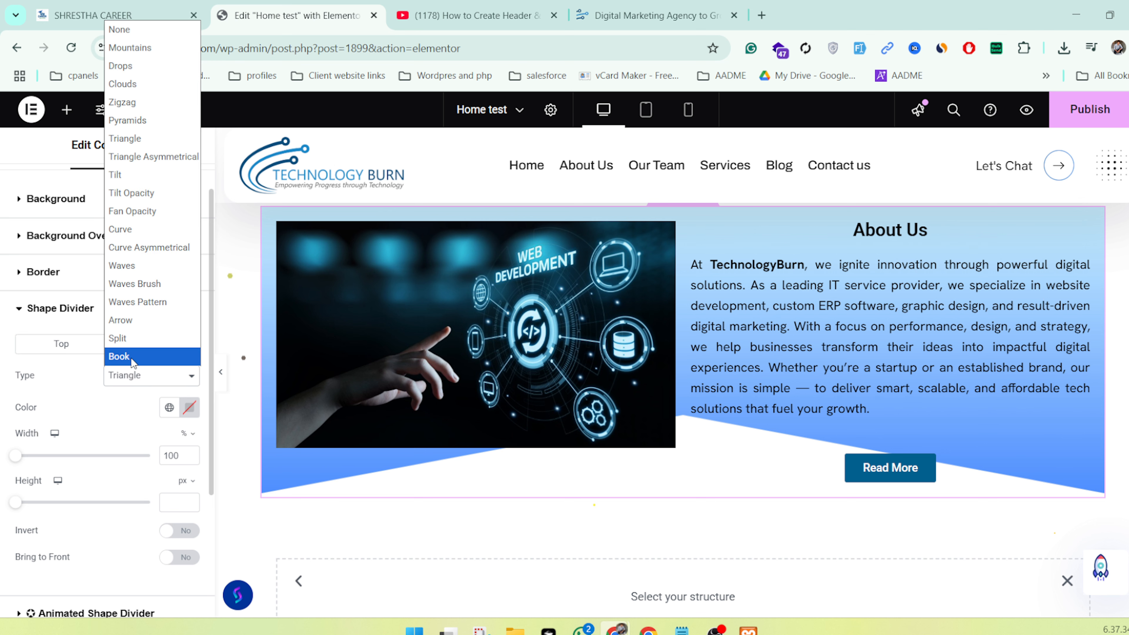
pyautogui.click(119, 356)
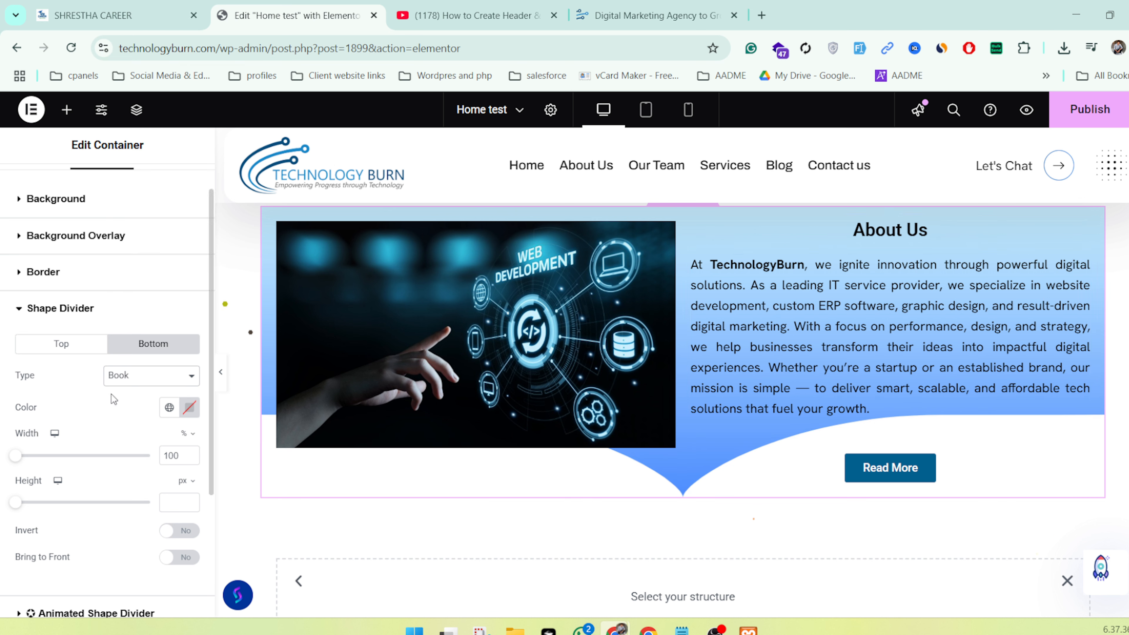
pyautogui.click(114, 378)
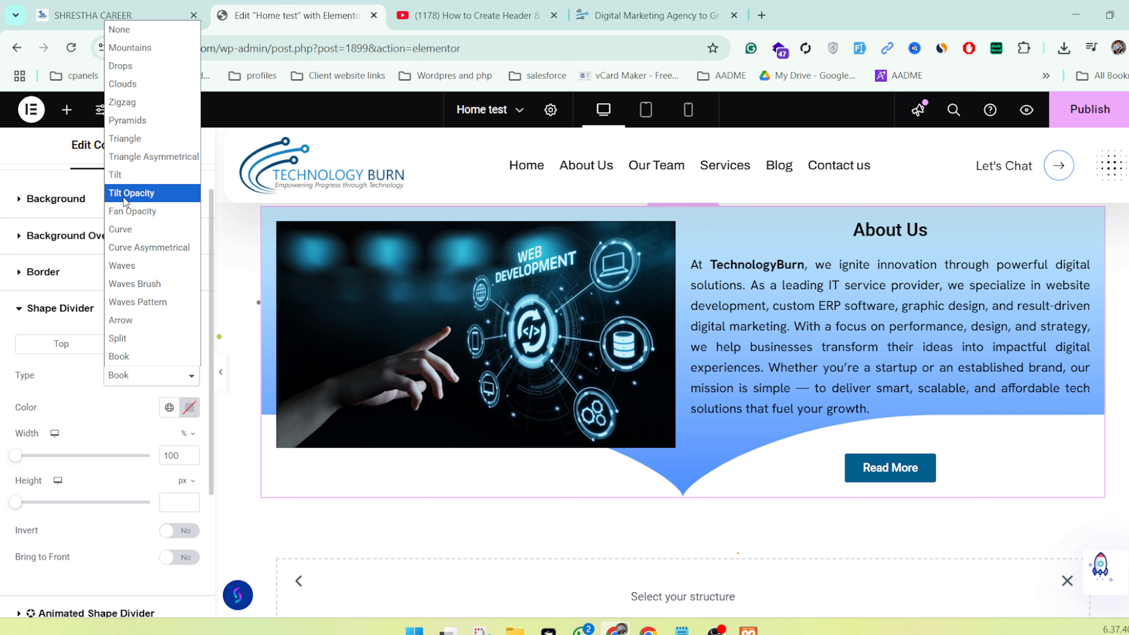
pyautogui.click(131, 157)
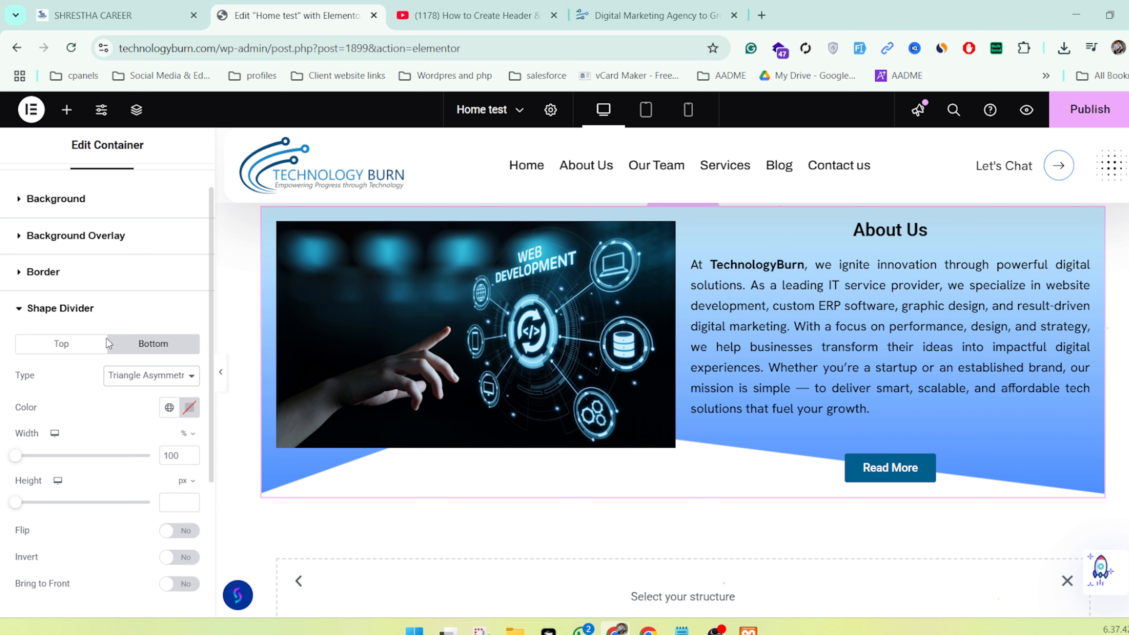
# Set the About Us container's bottom divider shape to Fan Opacity and its top divider shape to Clouds
pyautogui.click(116, 375)
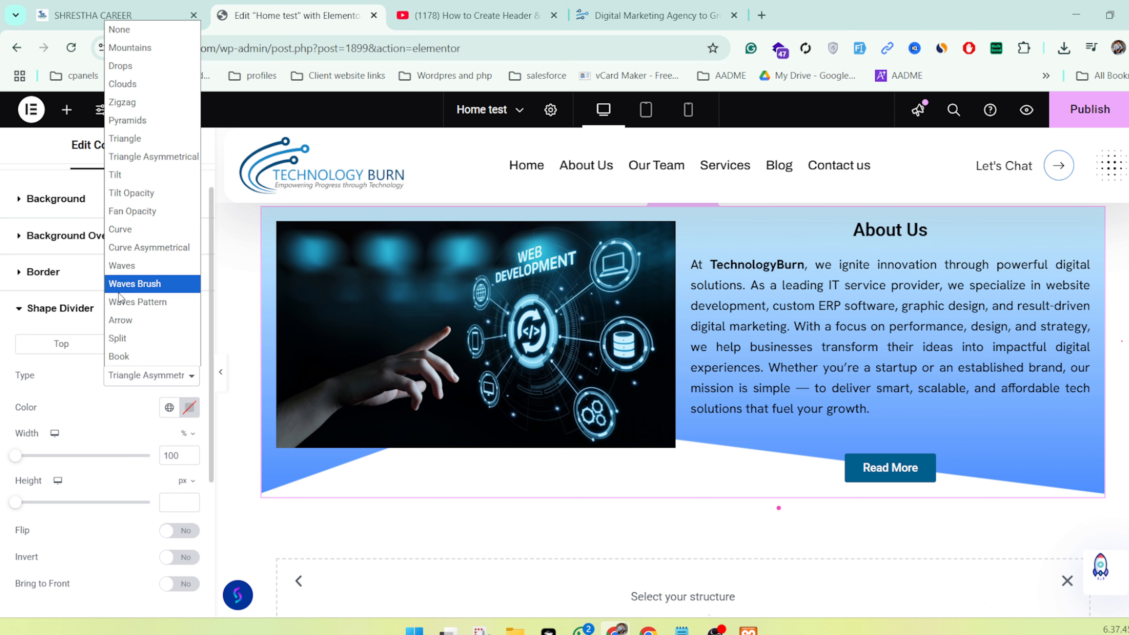
pyautogui.click(132, 211)
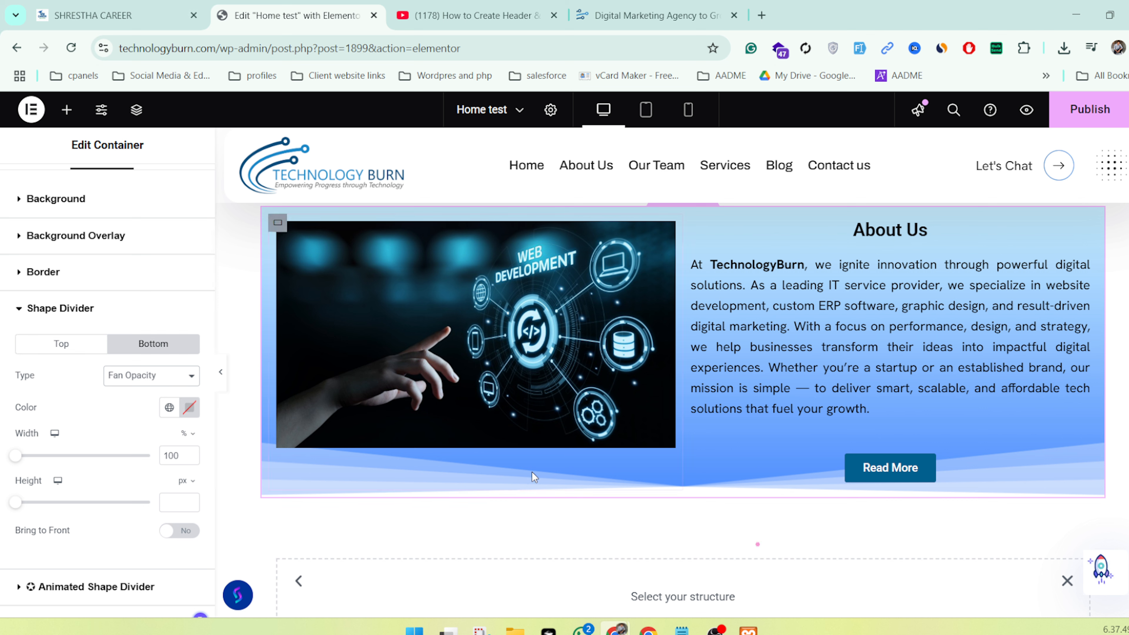
pyautogui.click(43, 353)
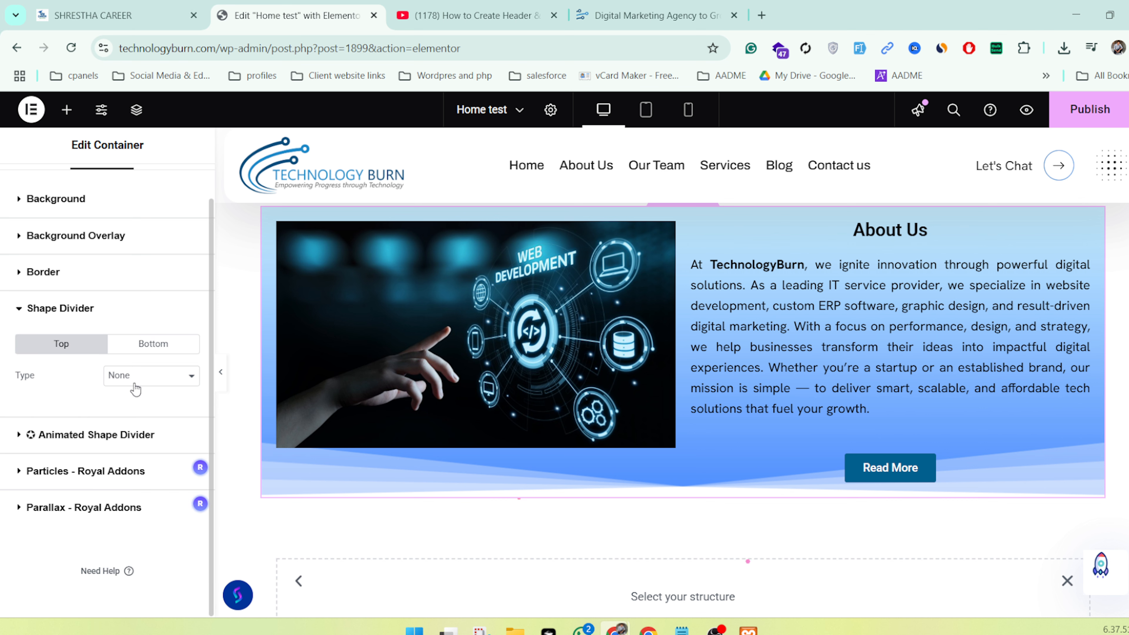
pyautogui.click(135, 389)
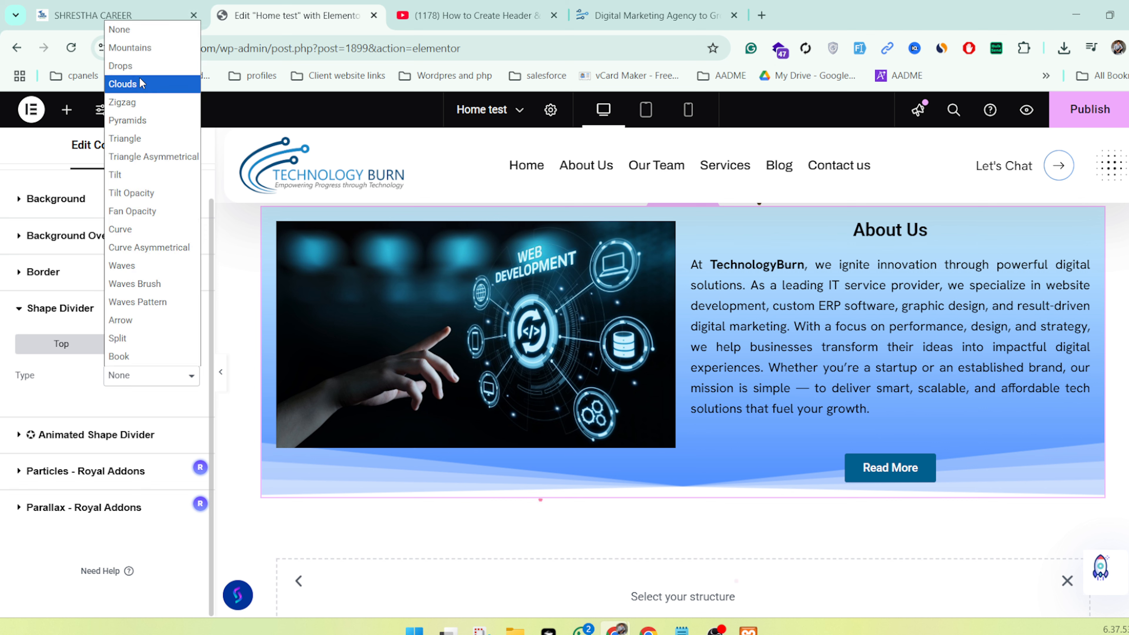
pyautogui.click(139, 79)
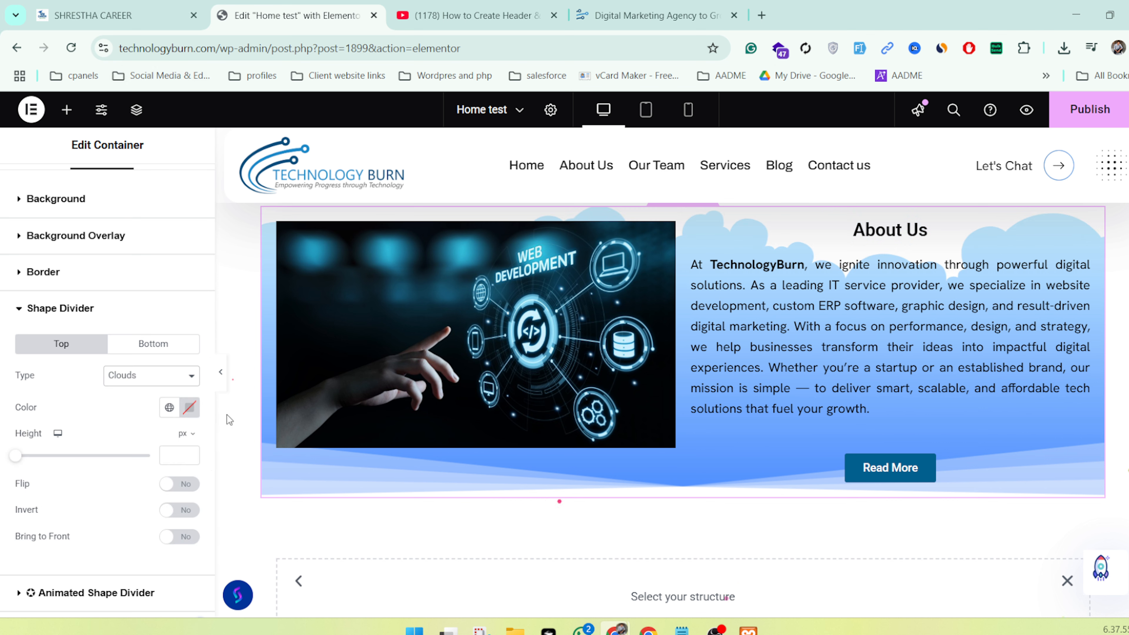
# Preview the About Us section at full width without the editing controls and return to editing its container
pyautogui.click(226, 376)
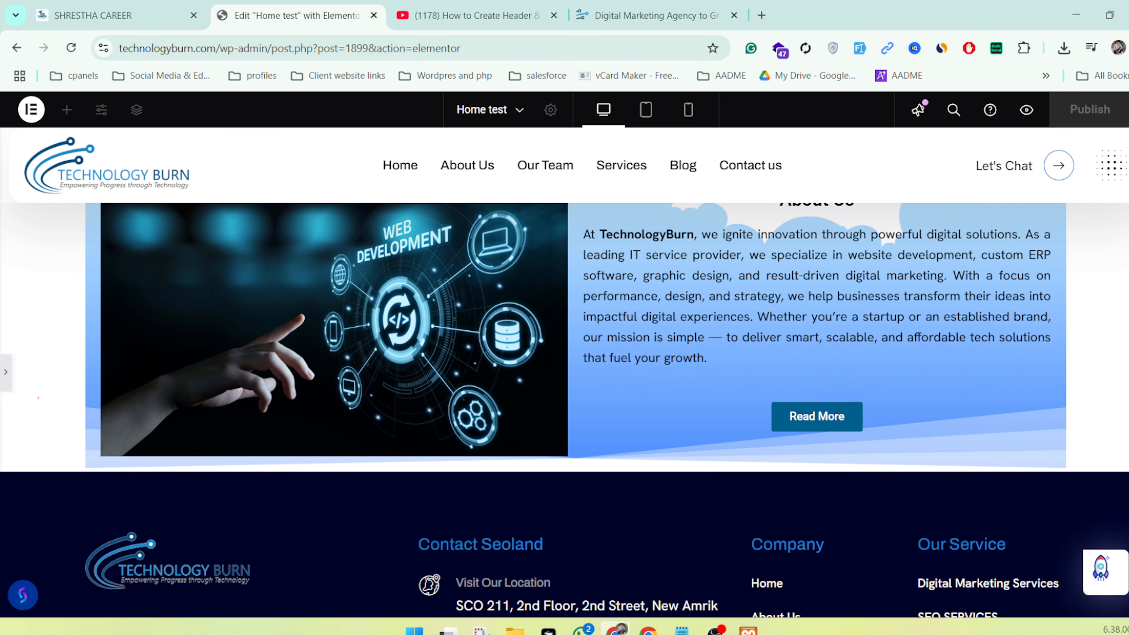
pyautogui.scroll(2, 749, 352)
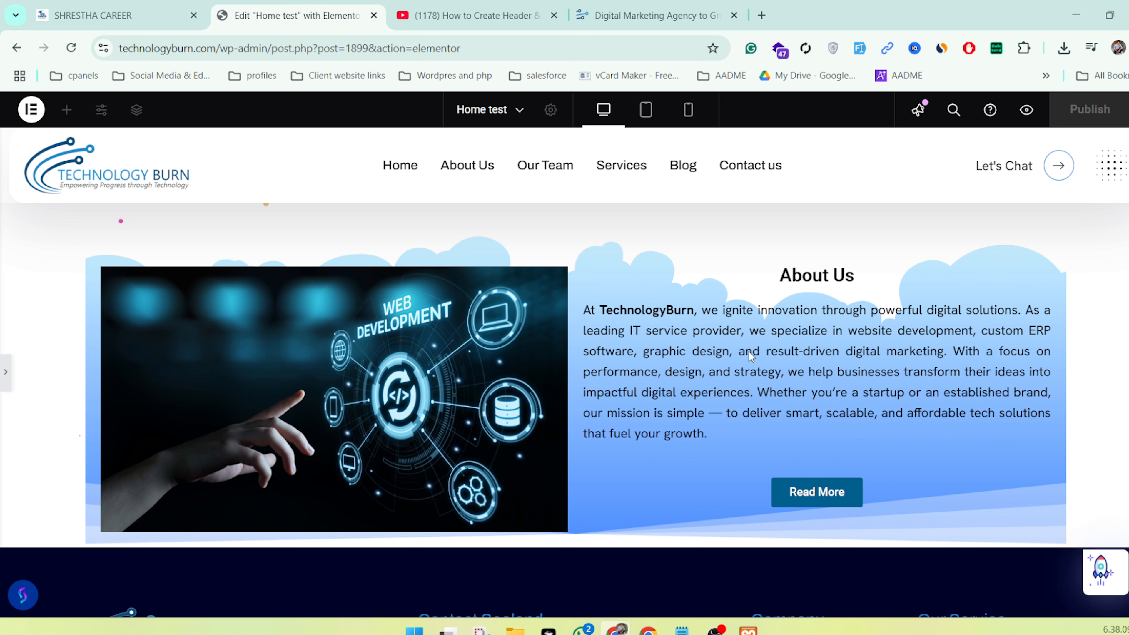
pyautogui.click(616, 281)
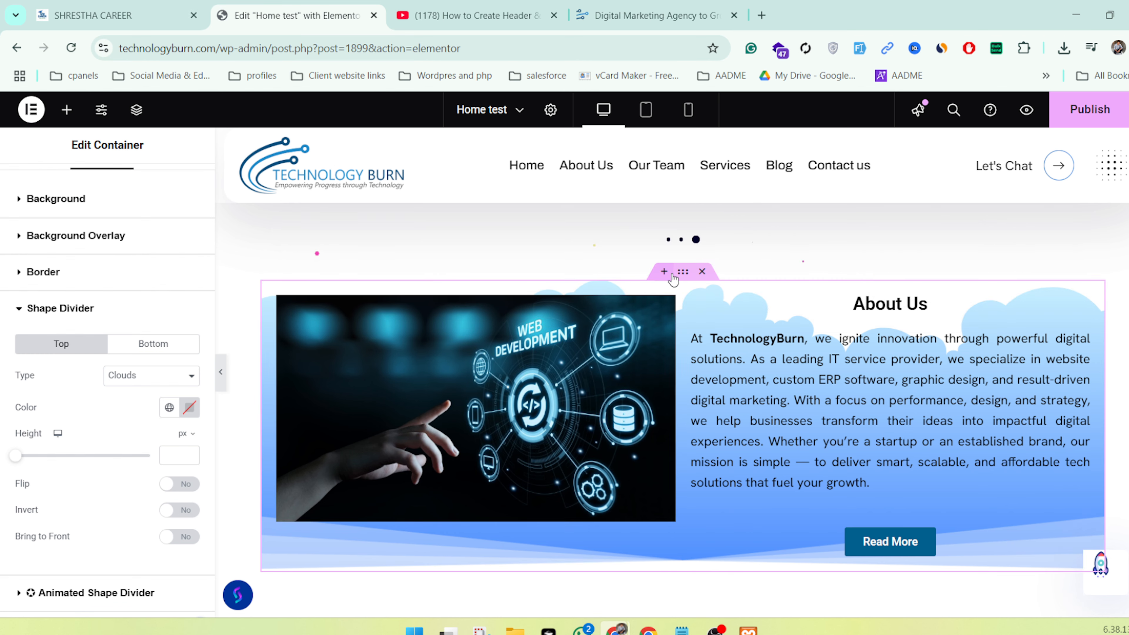
# Open the About Us container's Layout settings and look over the section on the page
pyautogui.scroll(1, 30, 170)
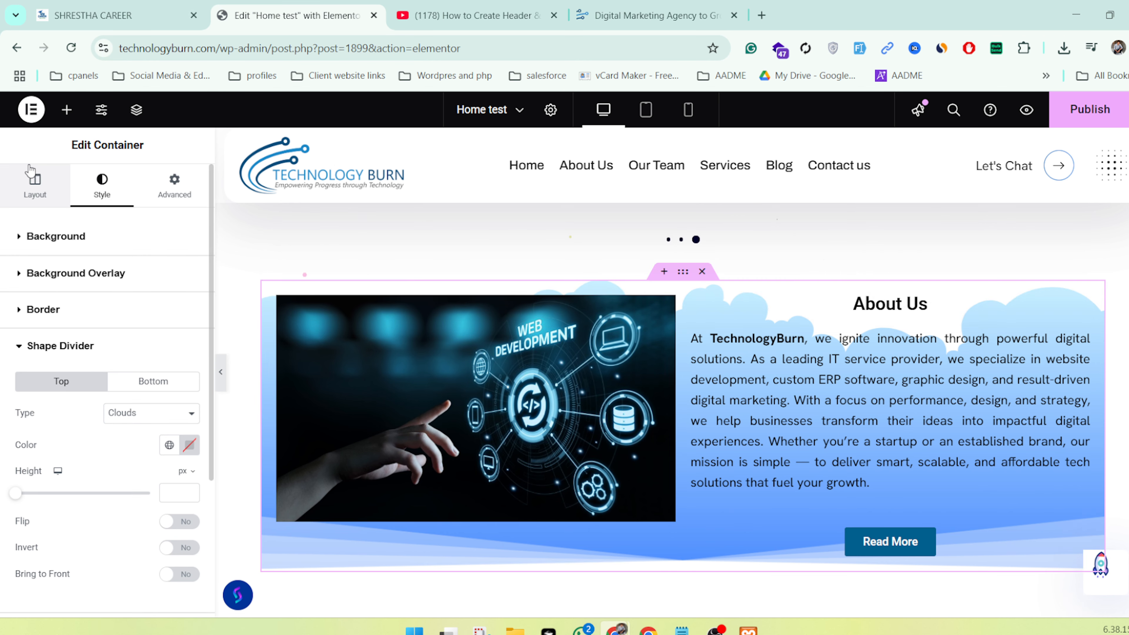
pyautogui.click(31, 175)
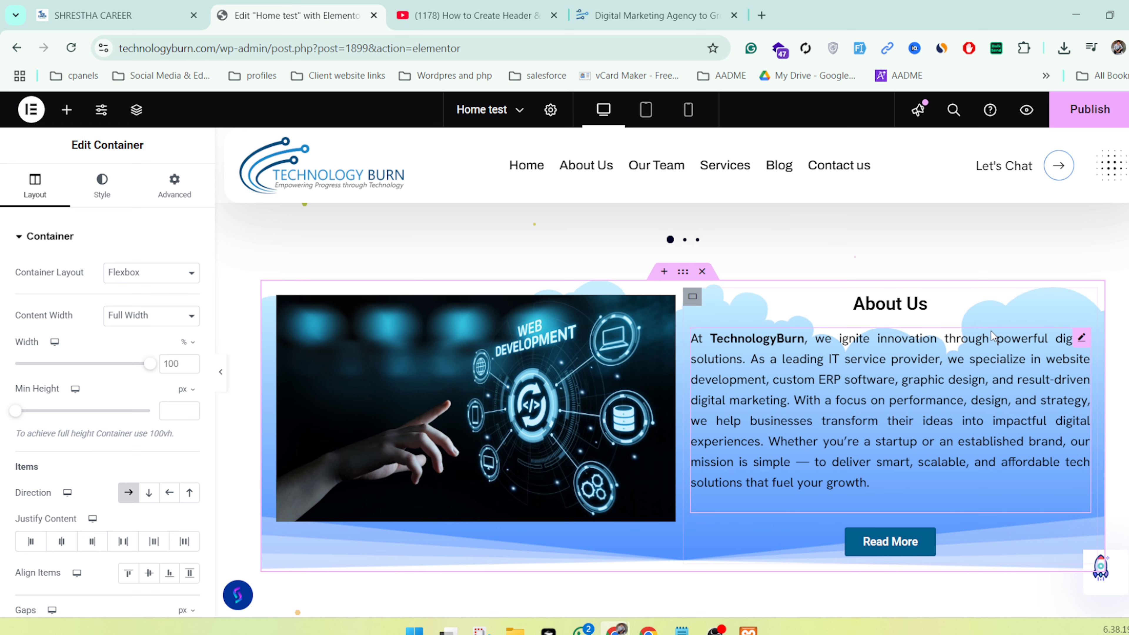
pyautogui.scroll(-2, 644, 425)
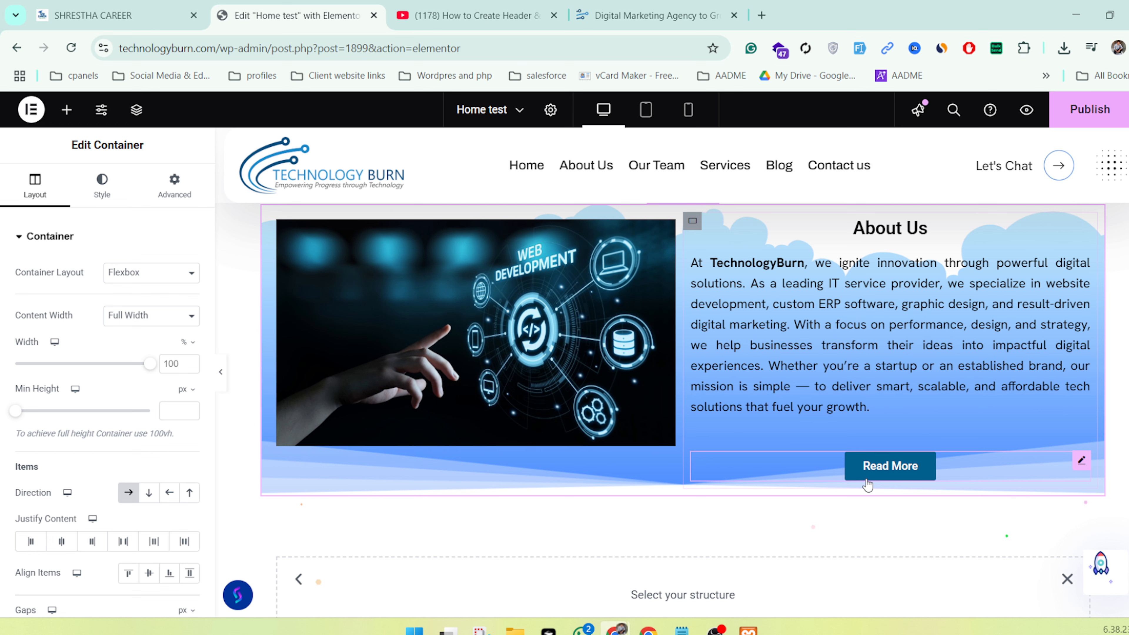
pyautogui.scroll(3, 684, 361)
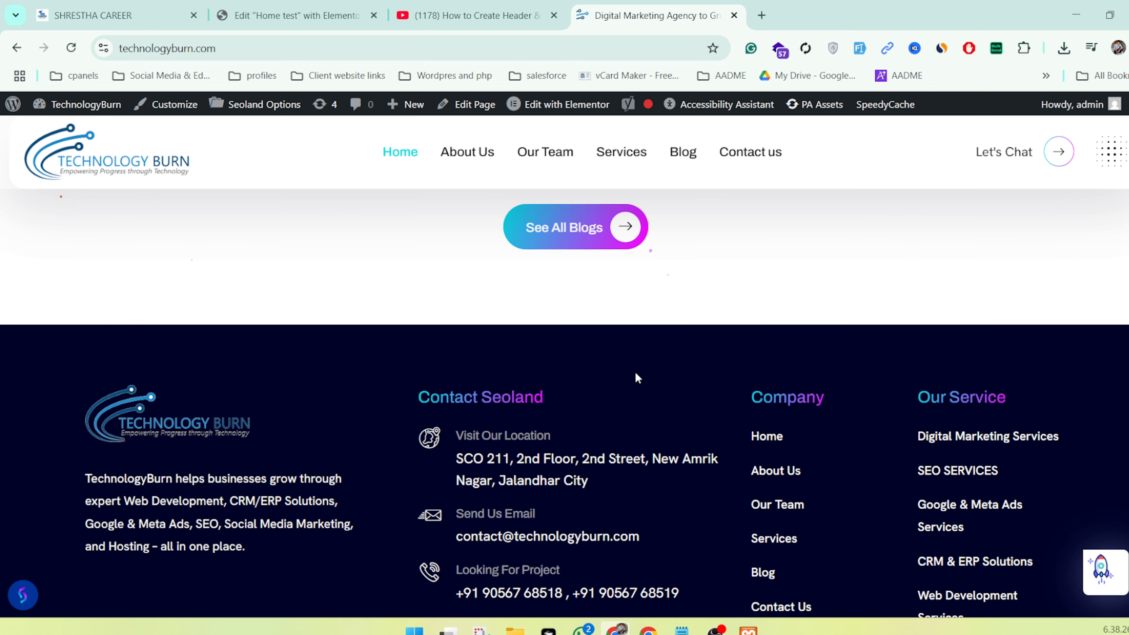
# On the live TechnologyBurn home page, look through the footer, blog posts and service cards up to the hero section
pyautogui.scroll(-5, 523, 481)
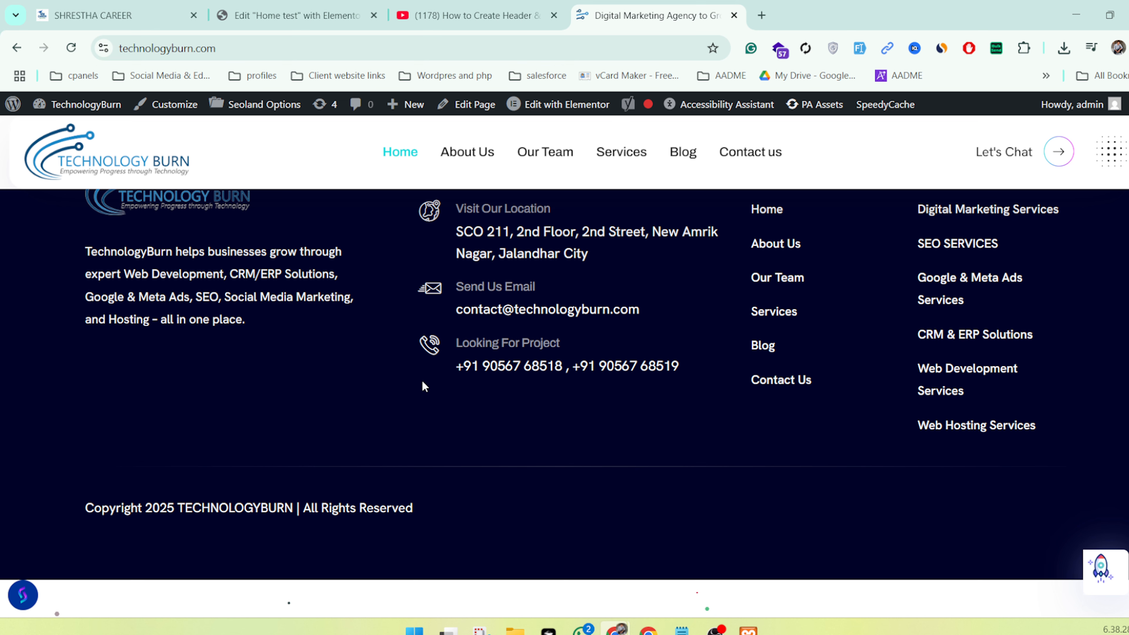
pyautogui.scroll(10, 422, 383)
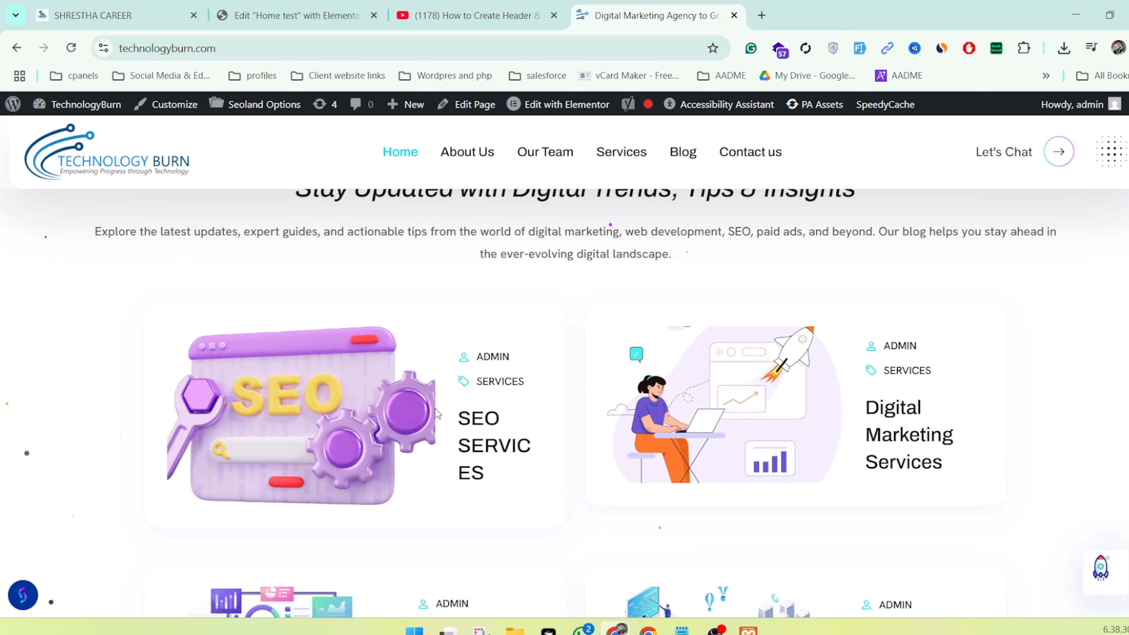
pyautogui.scroll(10, 422, 396)
pyautogui.scroll(-5, 406, 383)
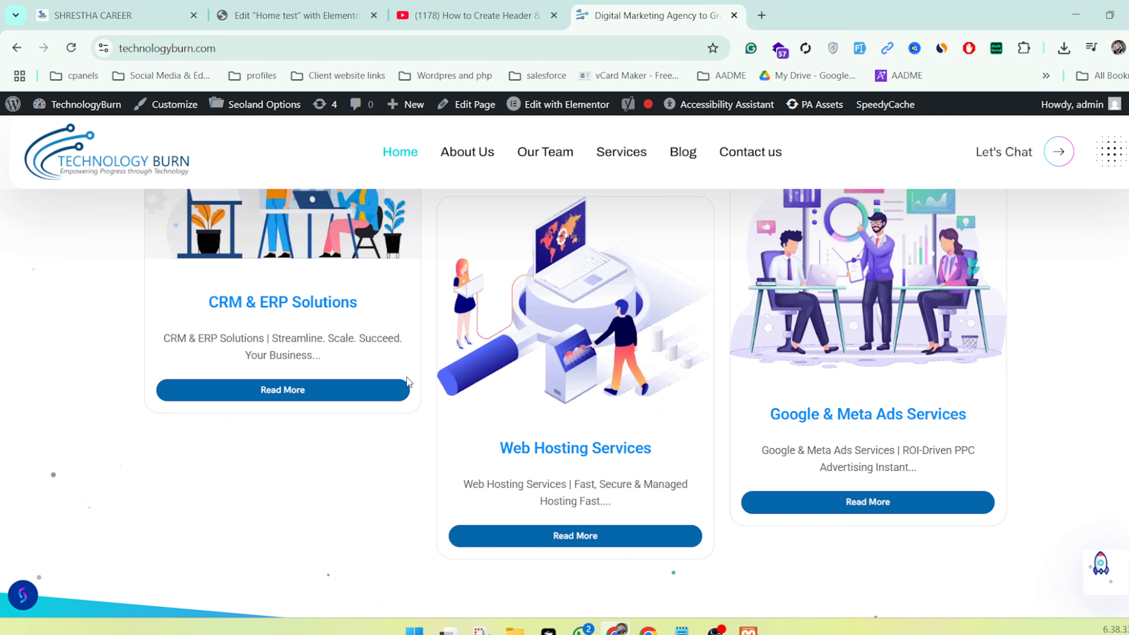
pyautogui.scroll(6, 407, 381)
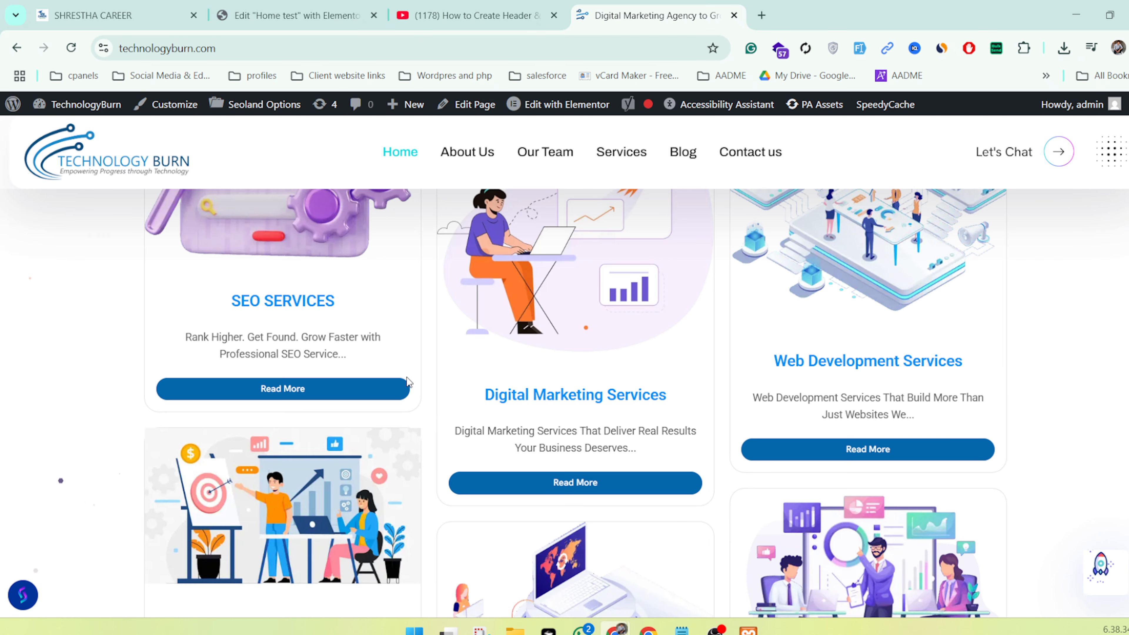
pyautogui.scroll(10, 408, 381)
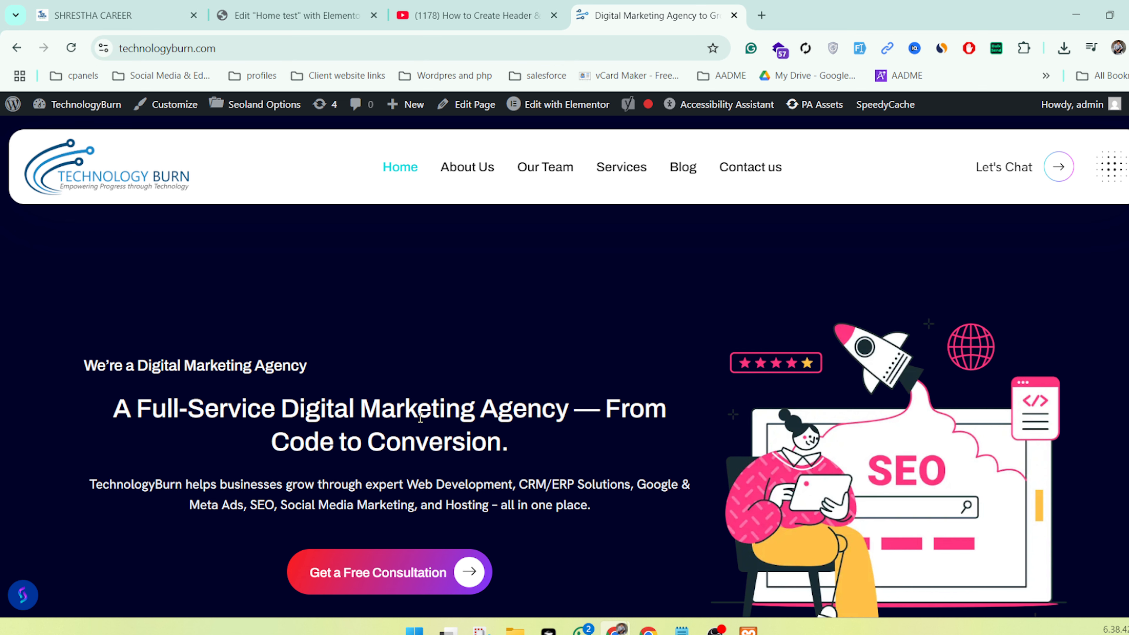
# Examine the live page's hero section, Services heading with its intro text, and the service cards below
pyautogui.scroll(-2, 12, 250)
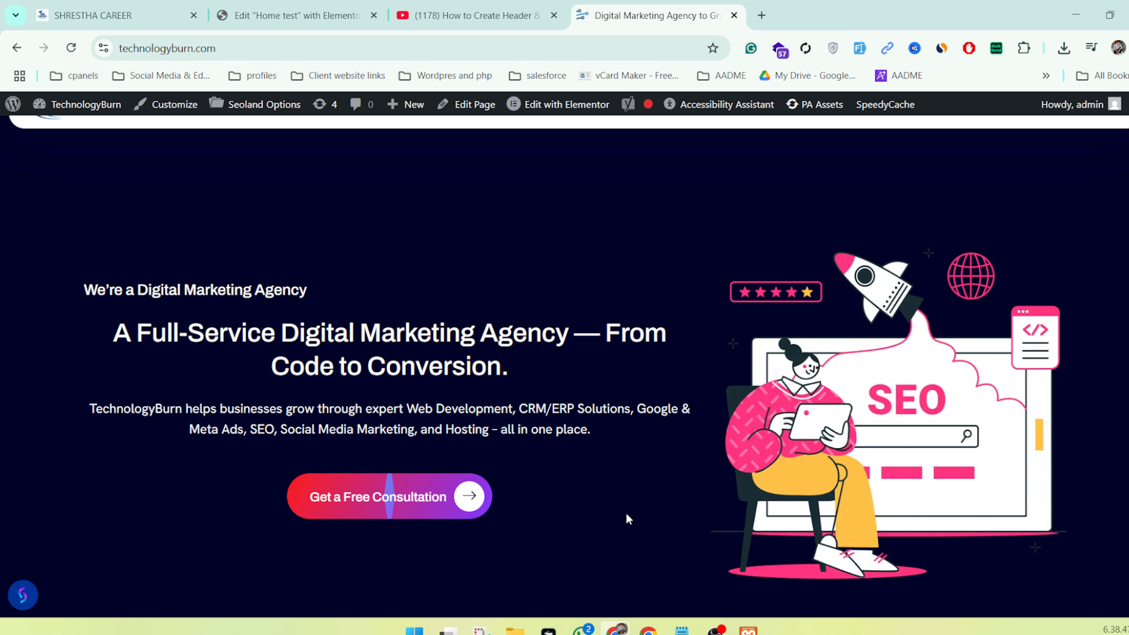
pyautogui.scroll(-6, 800, 361)
pyautogui.scroll(-6, 798, 357)
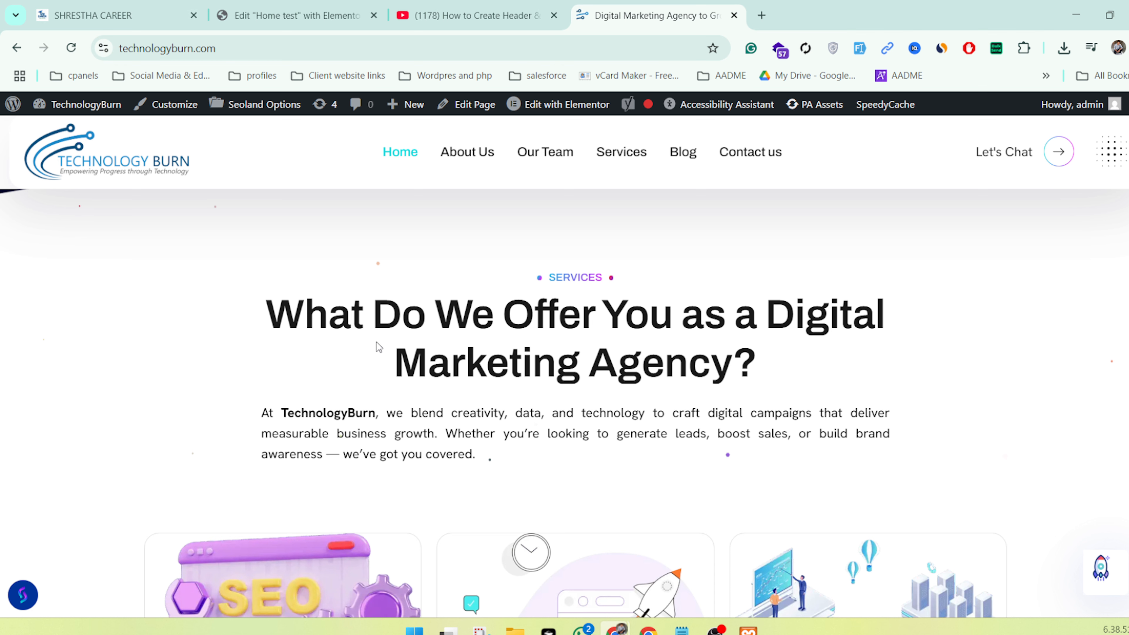
pyautogui.moveTo(377, 342); pyautogui.dragTo(620, 449)
pyautogui.click(620, 449)
pyautogui.scroll(-10, 464, 449)
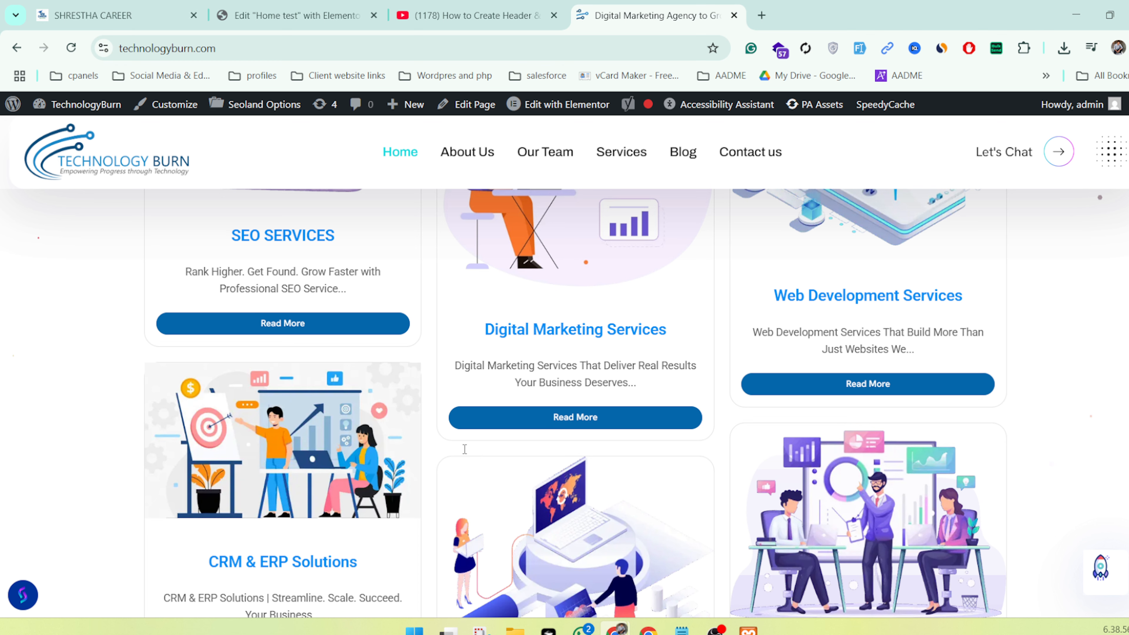
pyautogui.scroll(5, 465, 449)
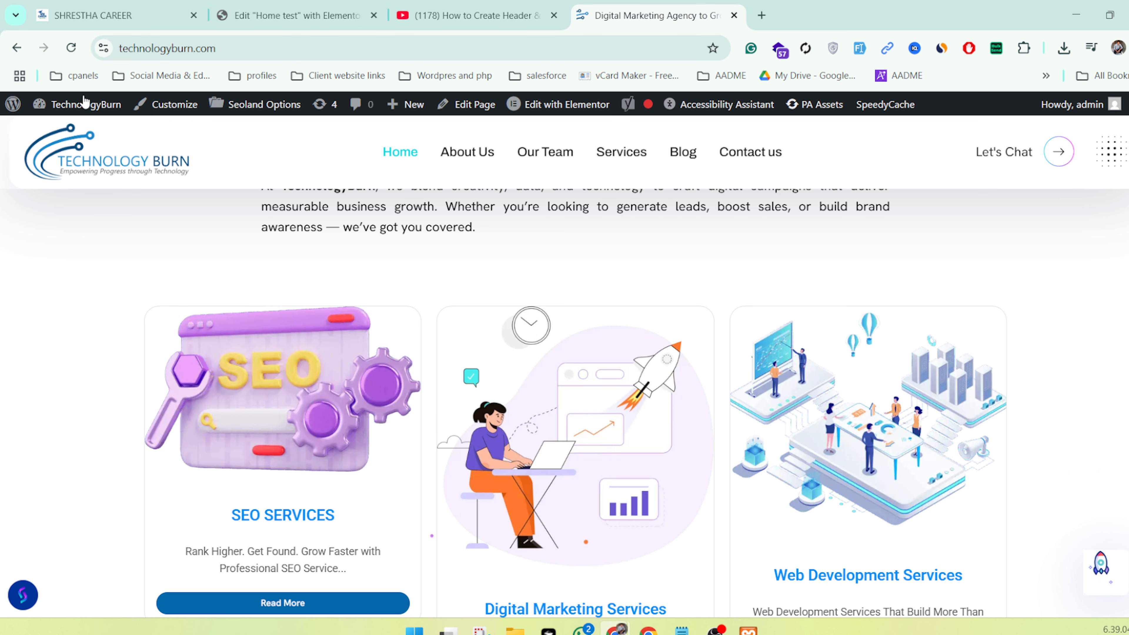
# Open the WordPress dashboard's Posts list in a separate tab and compare its posts with the live page's service cards
pyautogui.moveTo(85, 102)
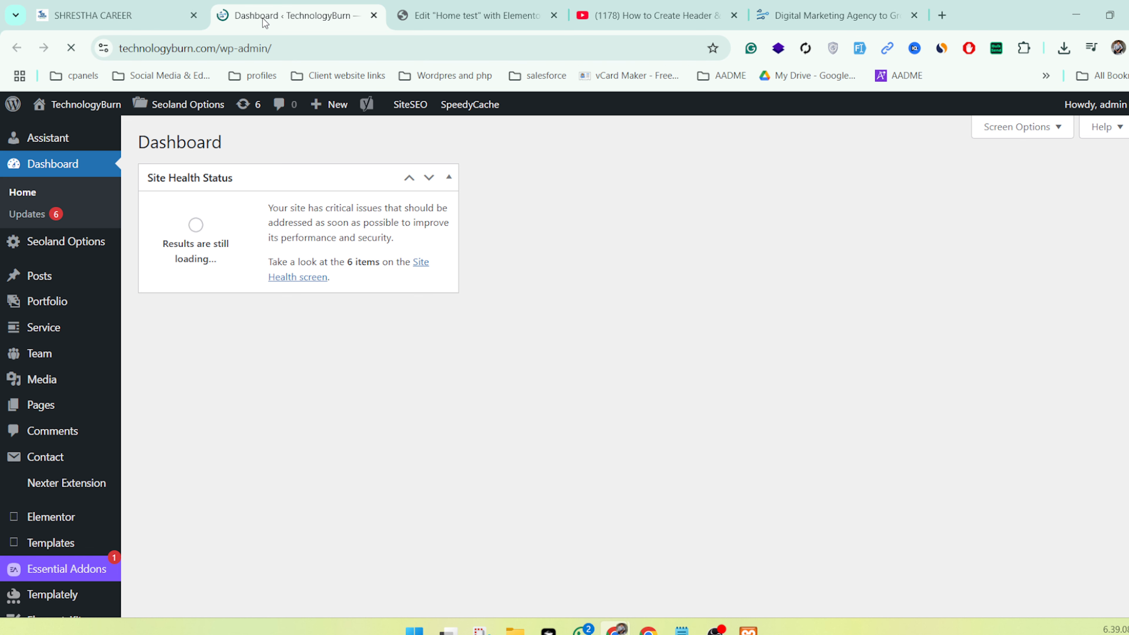
pyautogui.click(30, 274)
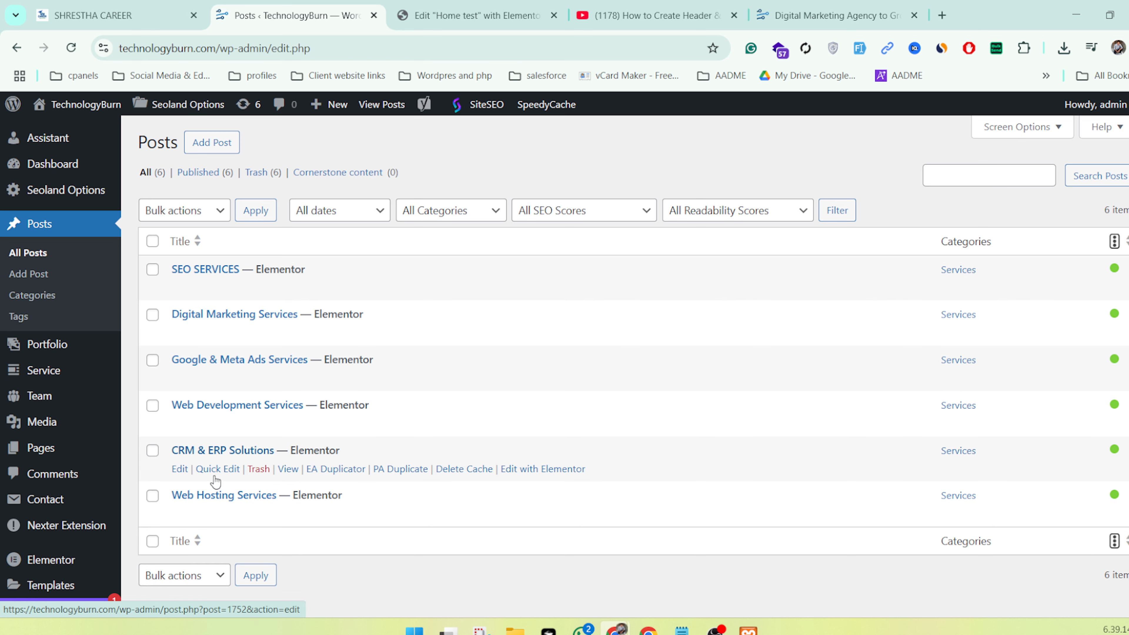
pyautogui.click(821, 6)
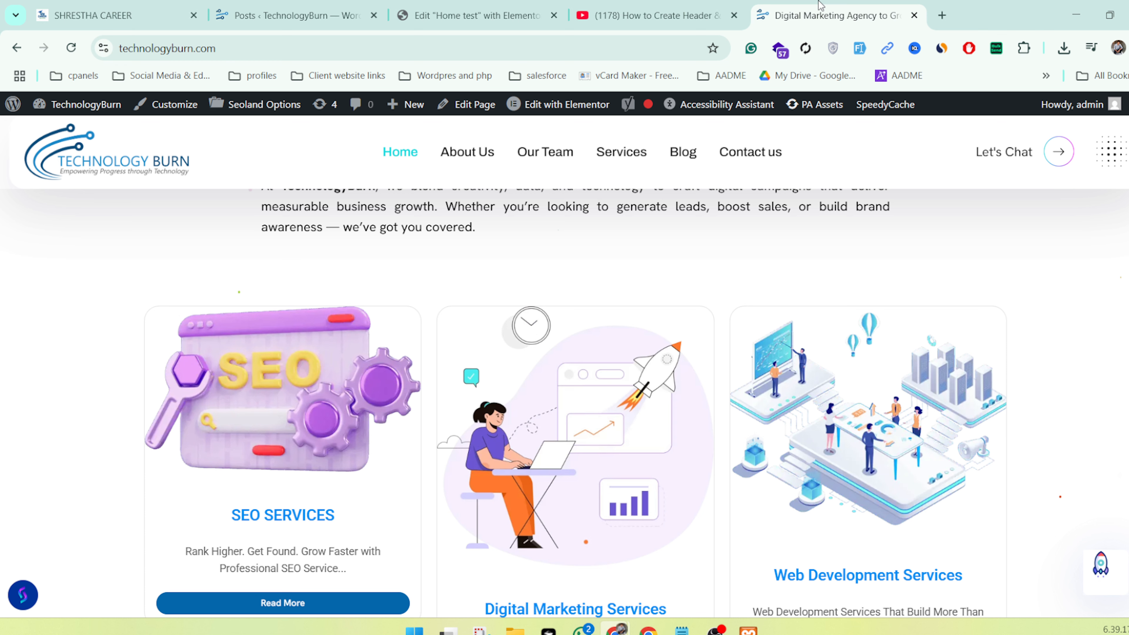
pyautogui.scroll(-2, 207, 478)
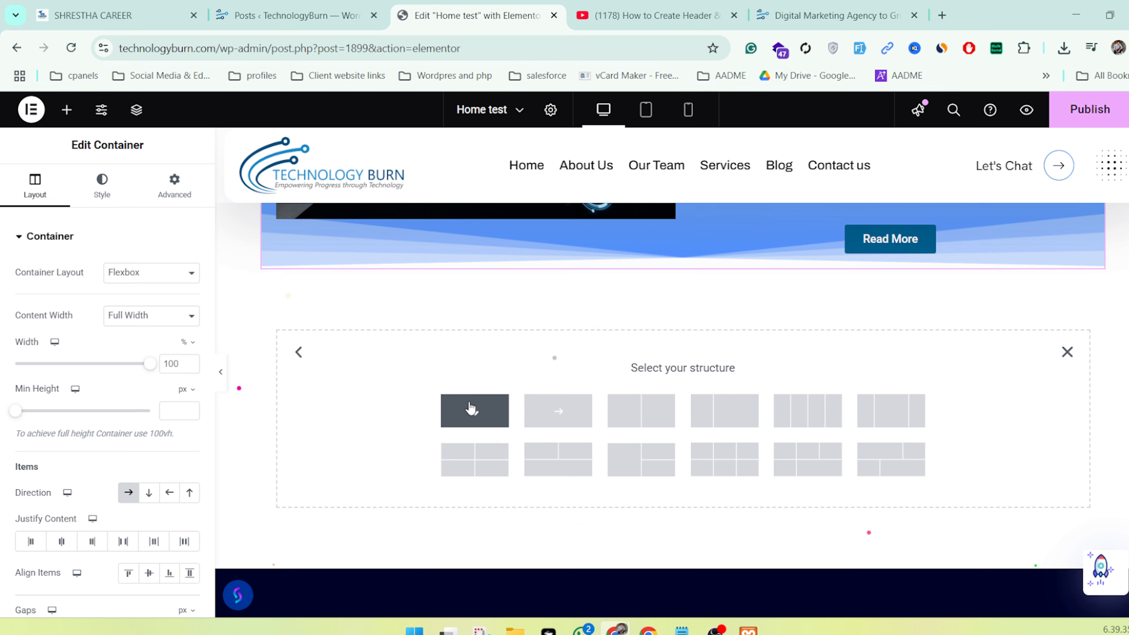
# Add a single-column container below the About Us section and place the Essential Addons Post Grid widget in it
pyautogui.click(471, 408)
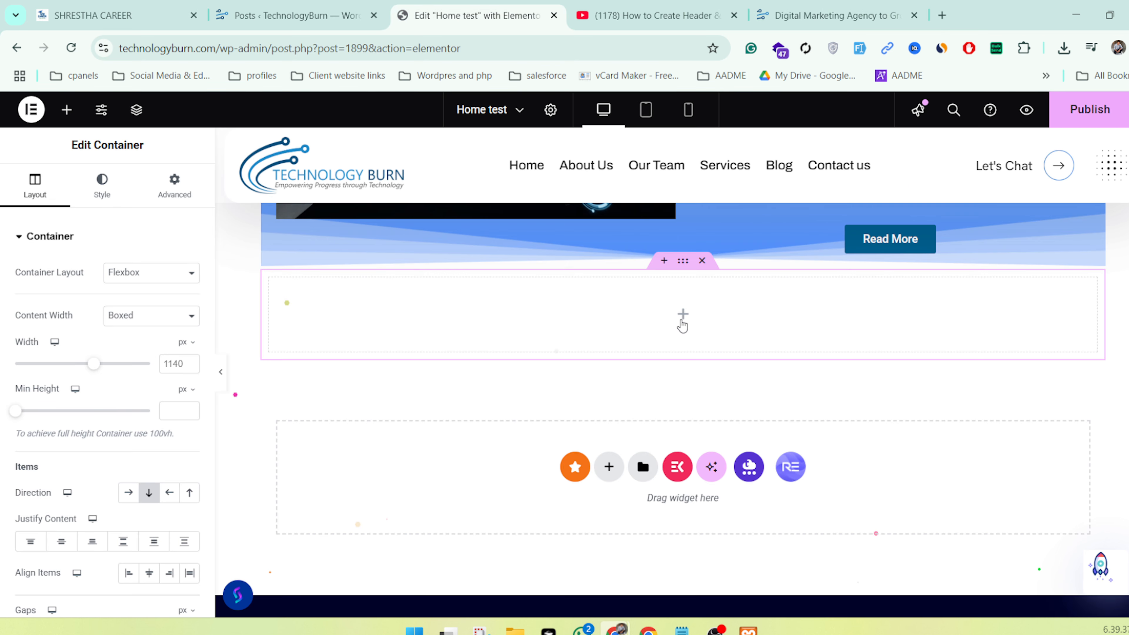
pyautogui.click(682, 321)
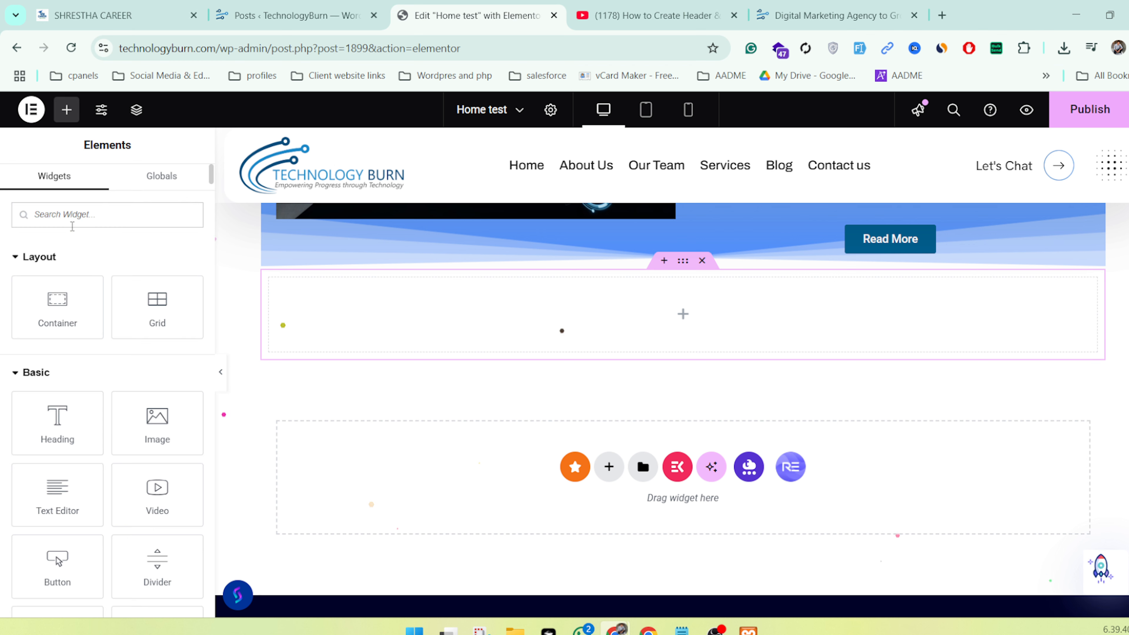
pyautogui.write('post')
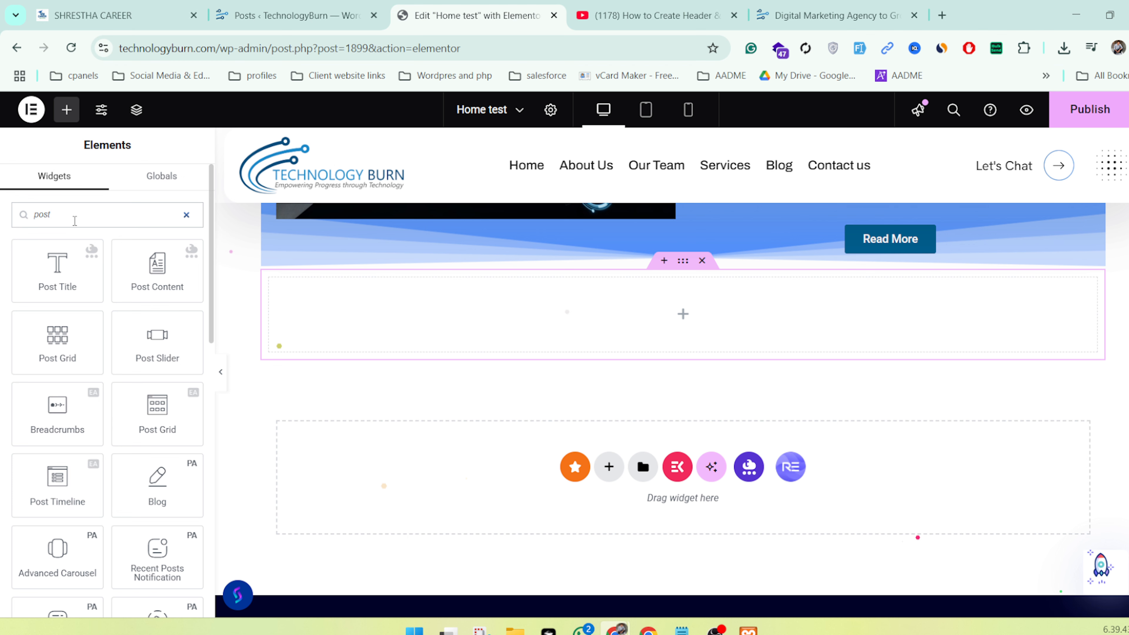
pyautogui.moveTo(157, 413); pyautogui.dragTo(669, 337)
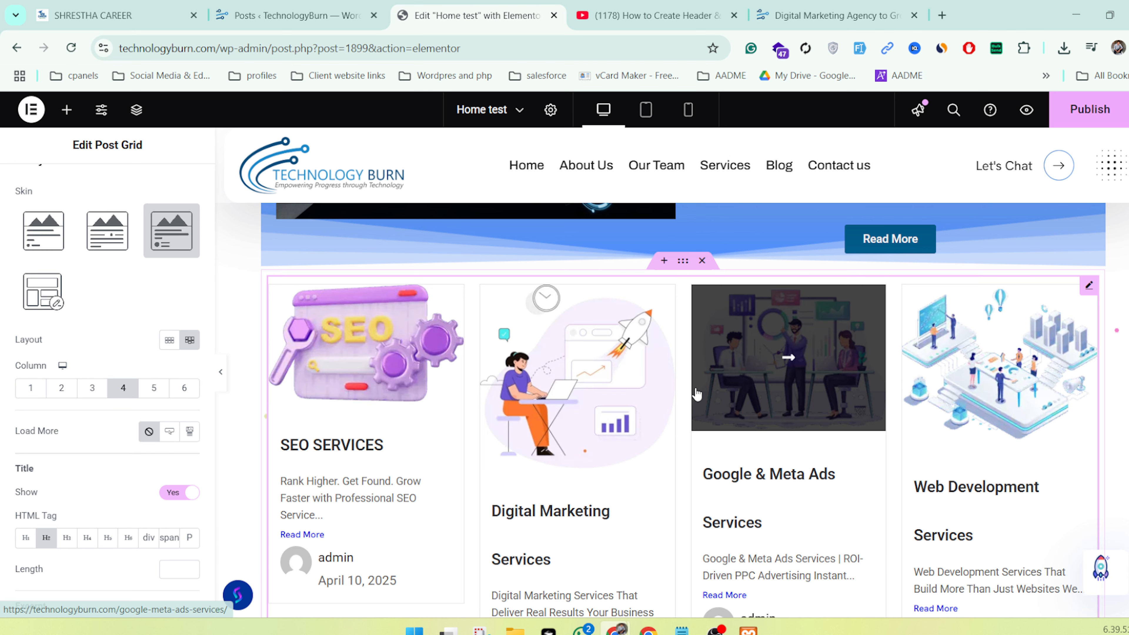
# Set the post grid to 3 columns and choose the second skin, with author and date beneath the title
pyautogui.scroll(-2, 696, 393)
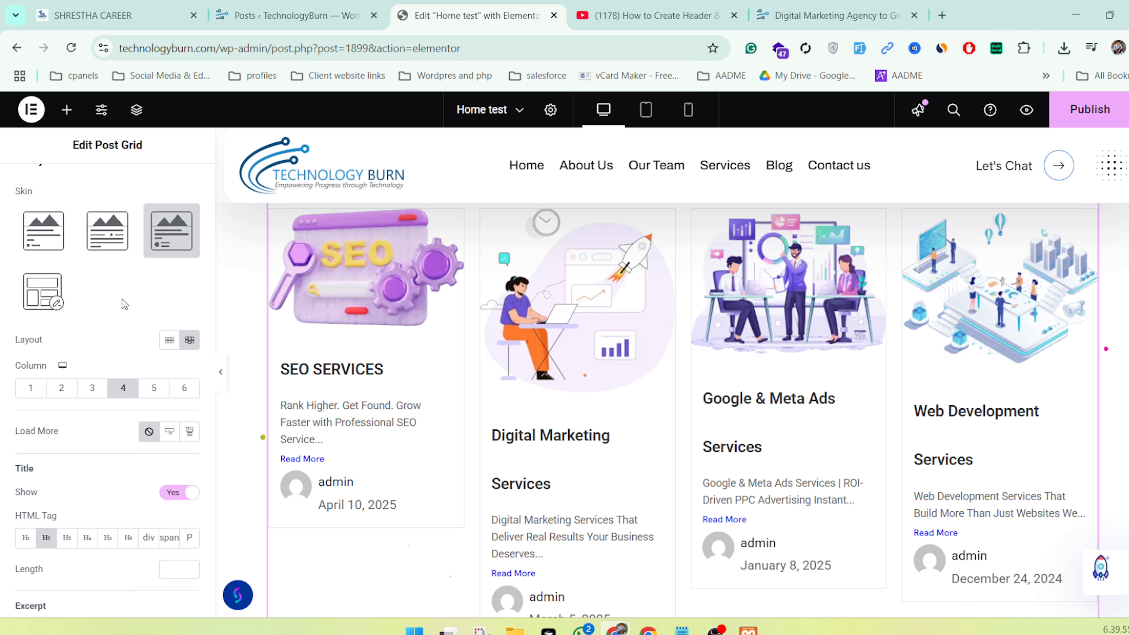
pyautogui.scroll(-6, 97, 359)
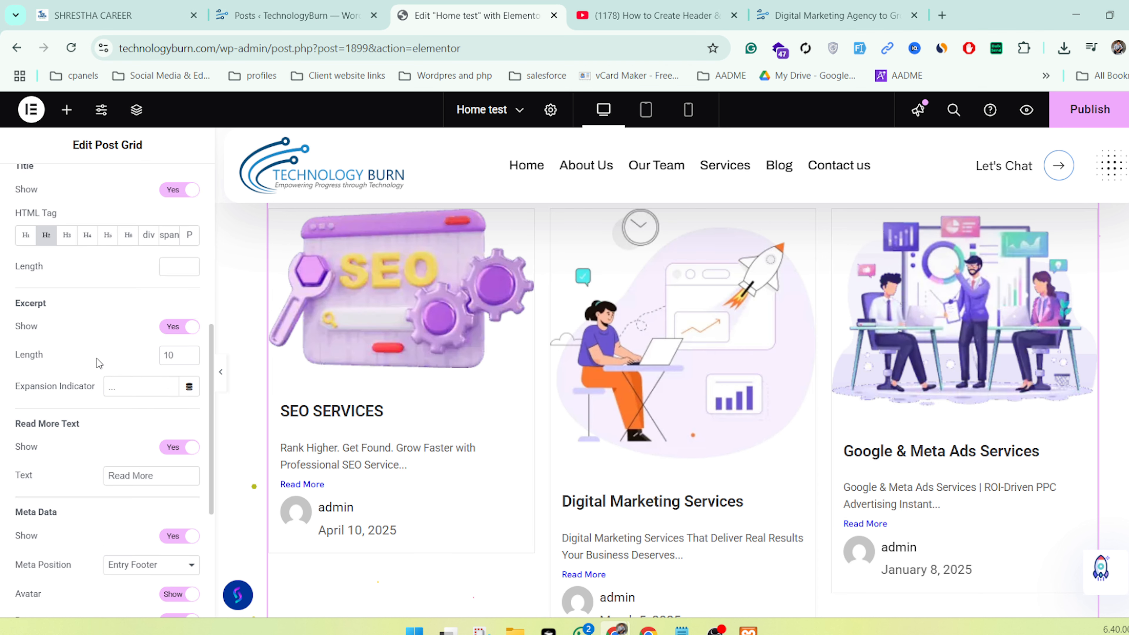
pyautogui.scroll(-3, 392, 413)
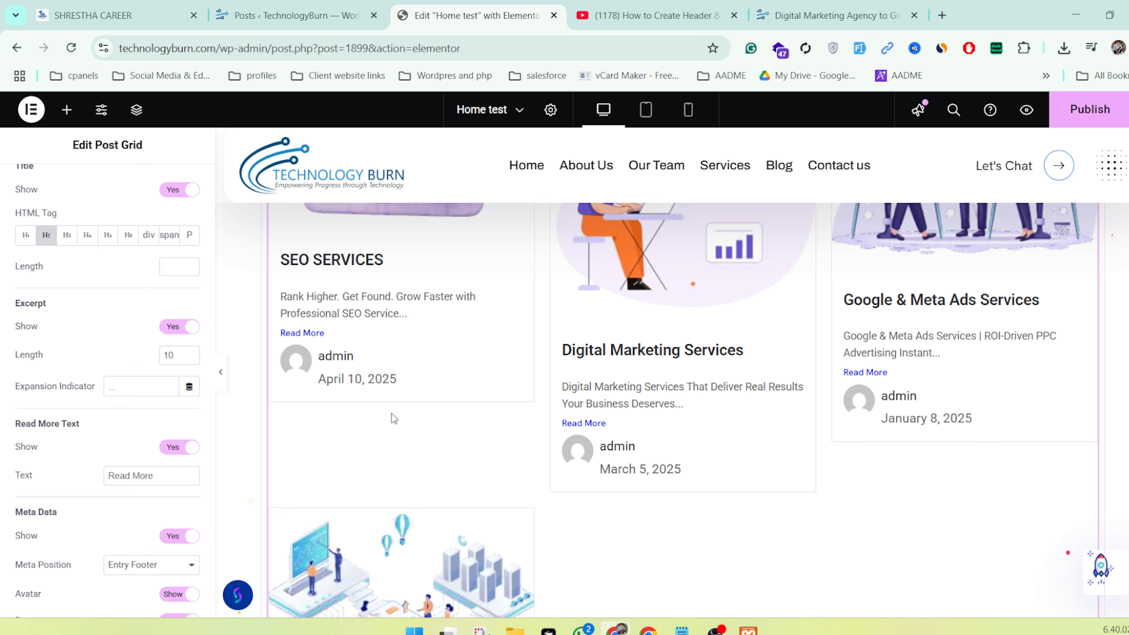
pyautogui.scroll(8, 45, 343)
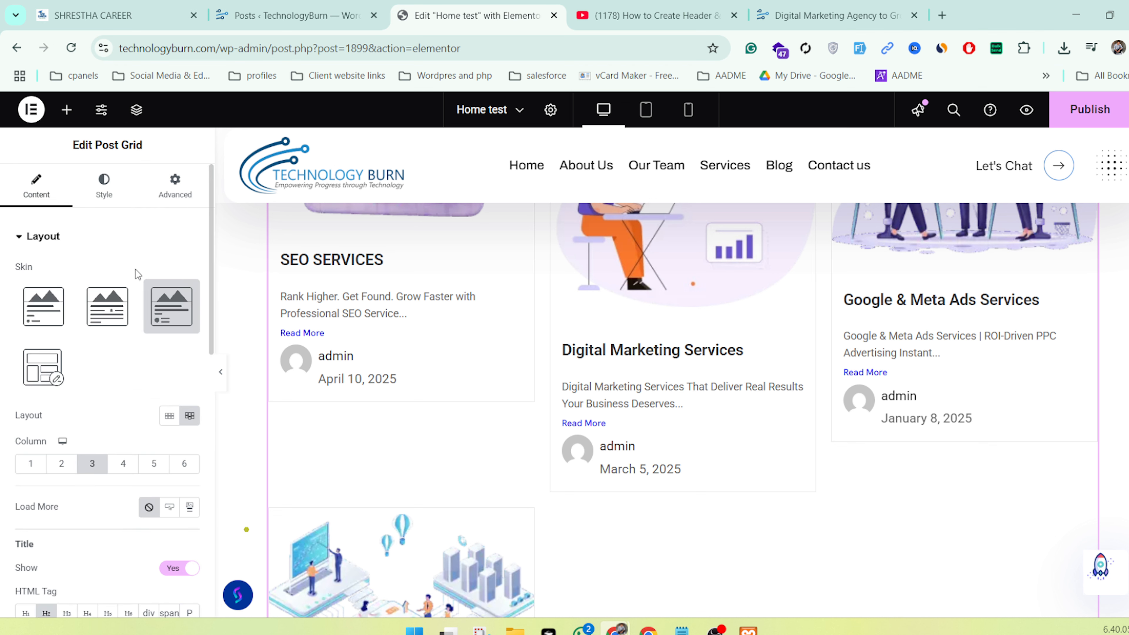
pyautogui.click(122, 292)
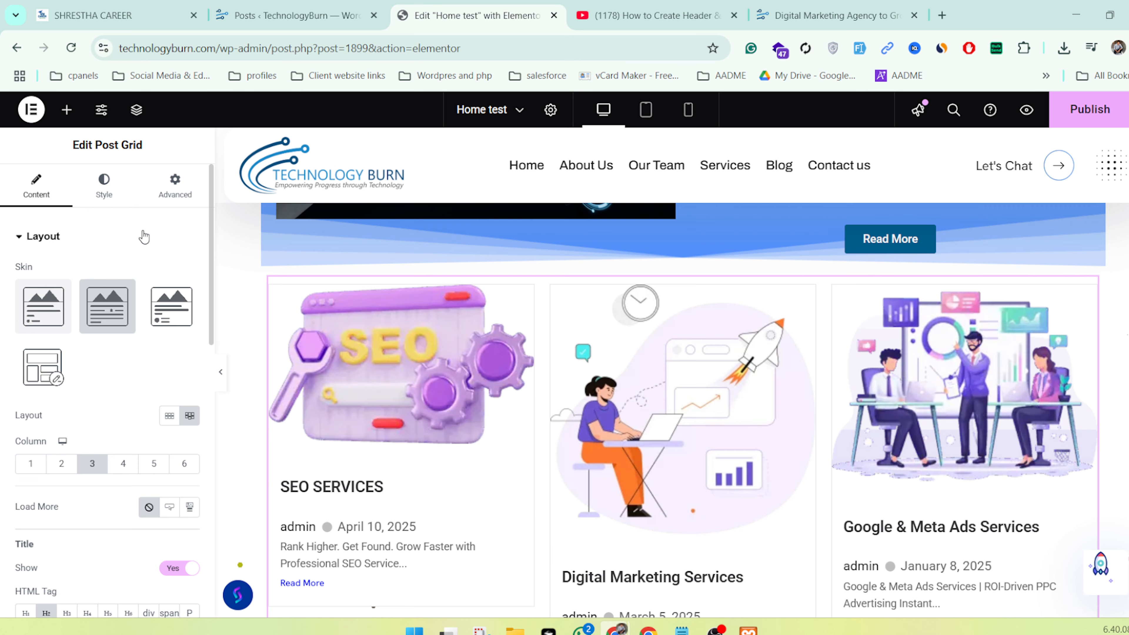
# Style the cards' Read More buttons with larger centered white (#FFFFFF) text, a dark red background and a 20 px border radius
pyautogui.scroll(-10, 128, 356)
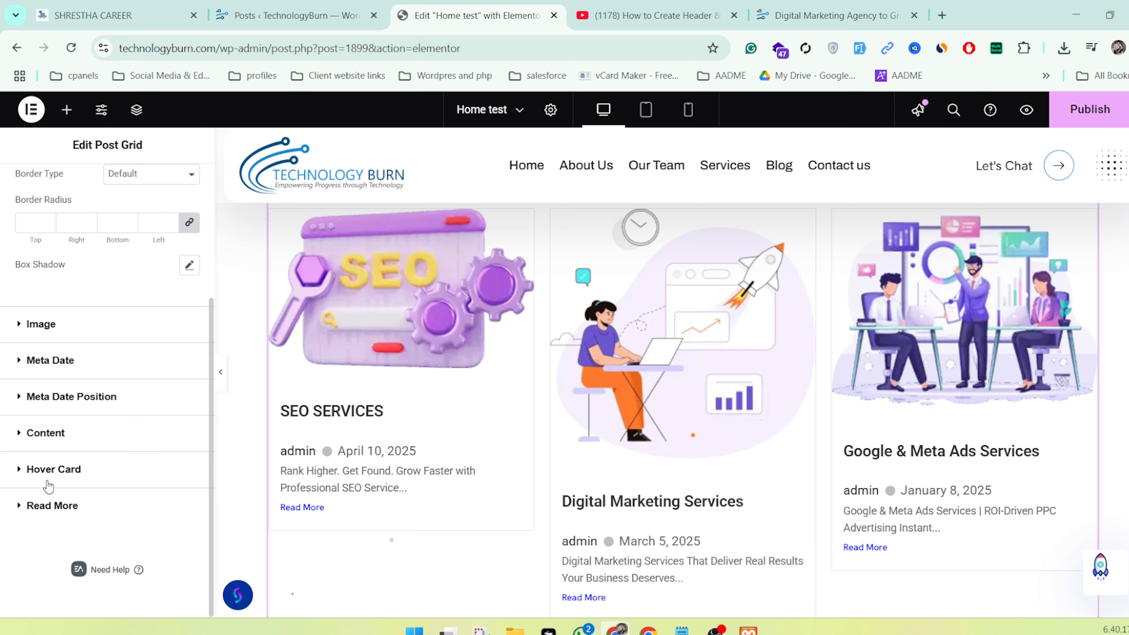
pyautogui.click(51, 502)
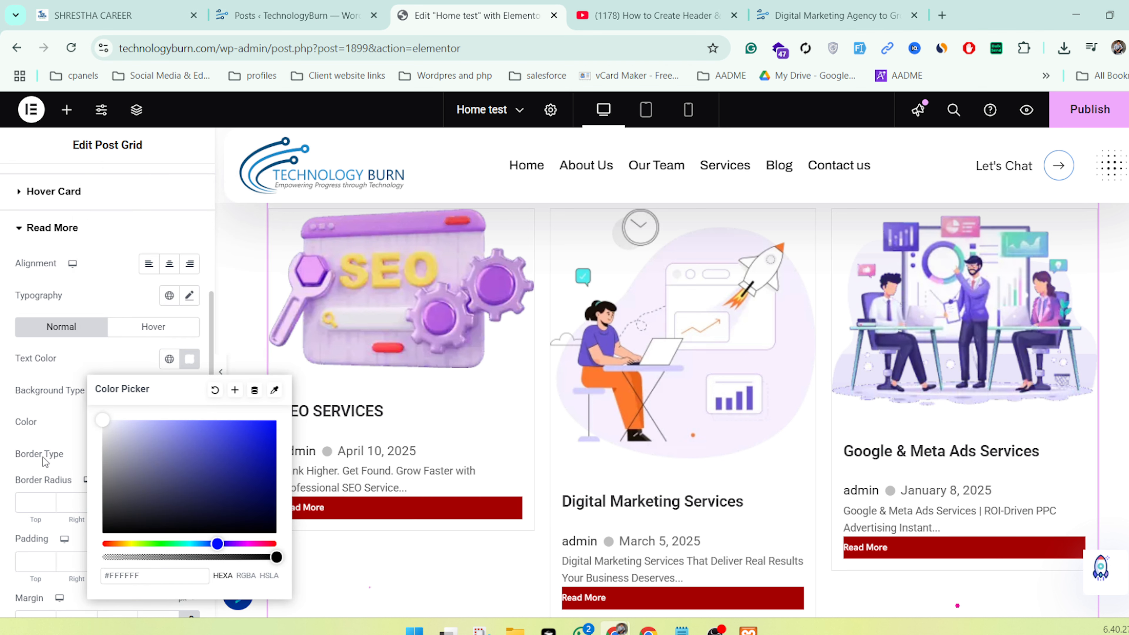
pyautogui.click(43, 457)
pyautogui.scroll(-3, 42, 457)
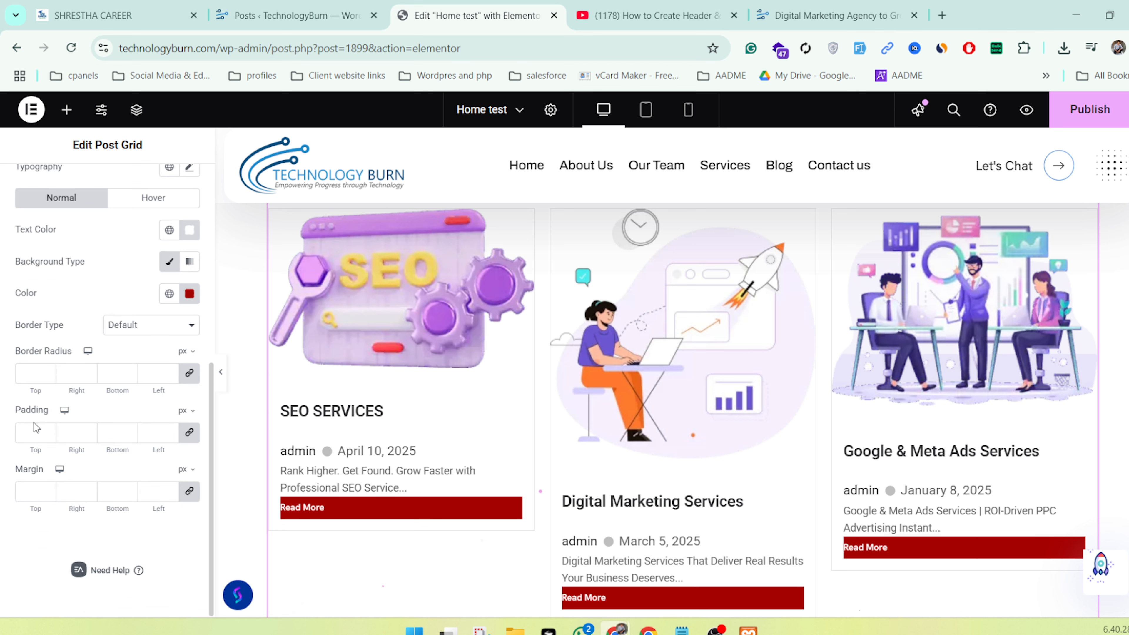
pyautogui.click(22, 370)
pyautogui.write('20')
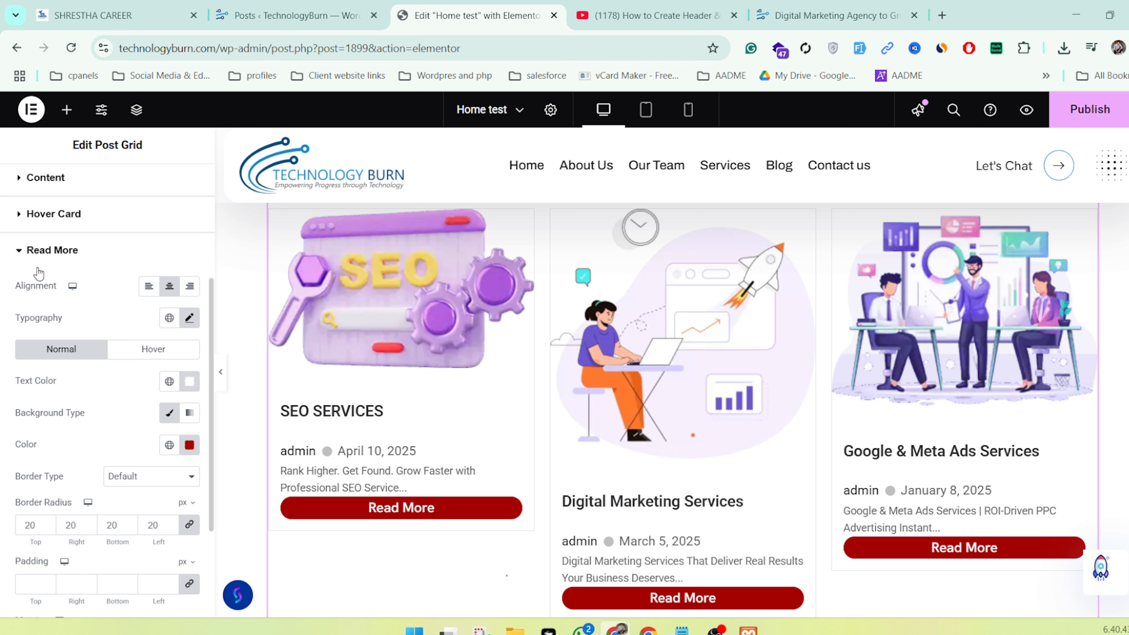
pyautogui.click(40, 250)
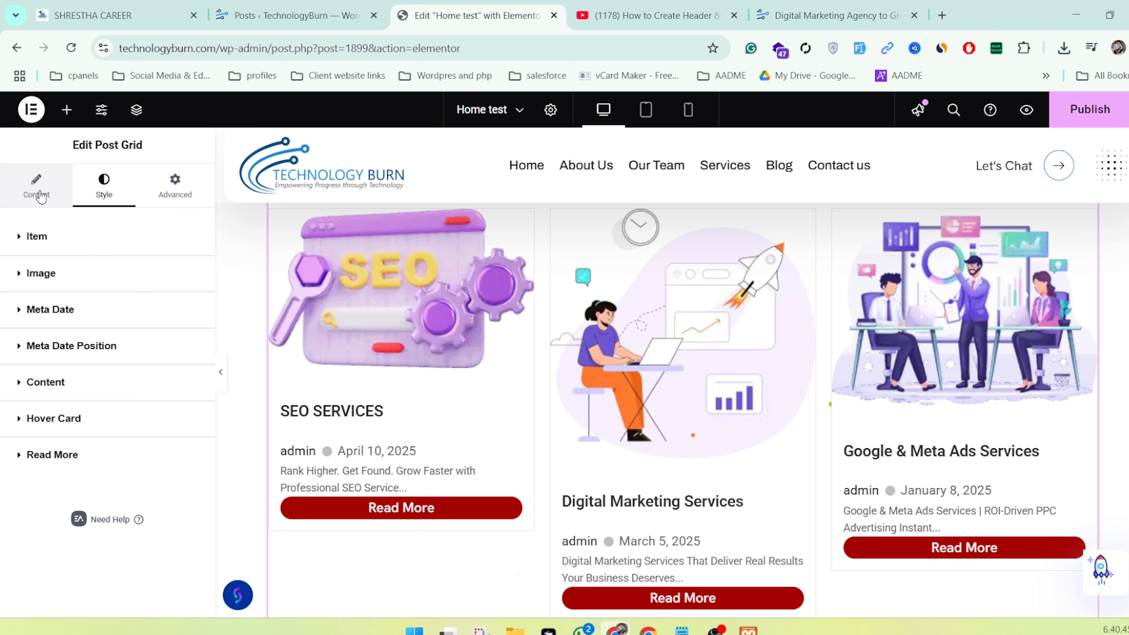
# Turn off the meta data on the post grid's cards
pyautogui.click(40, 196)
pyautogui.scroll(-10, 57, 462)
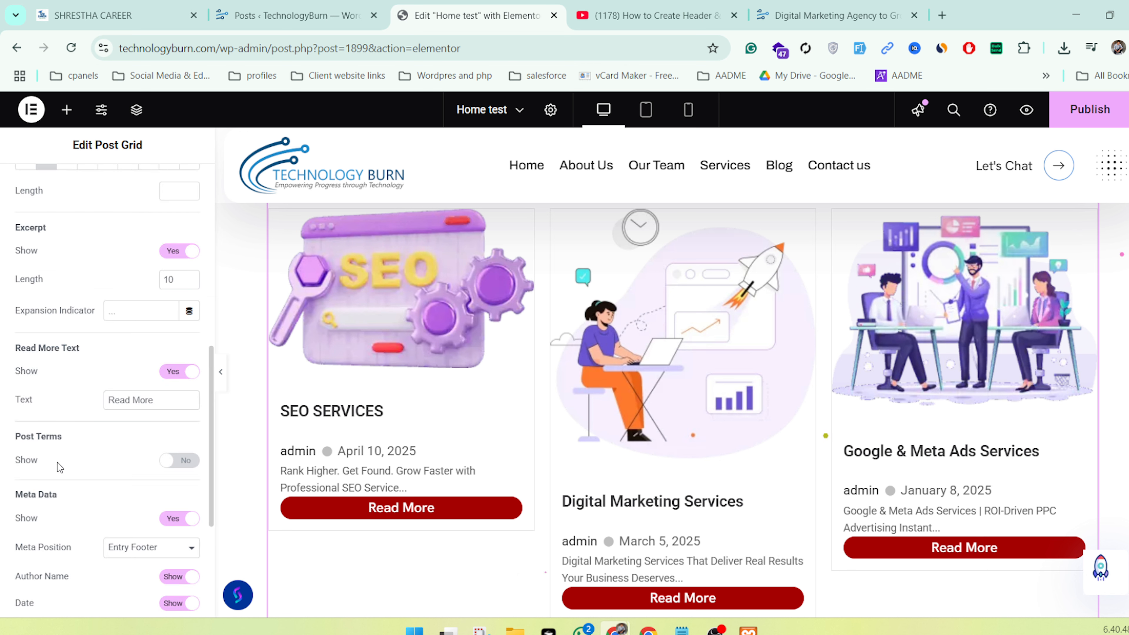
pyautogui.click(177, 252)
pyautogui.click(177, 253)
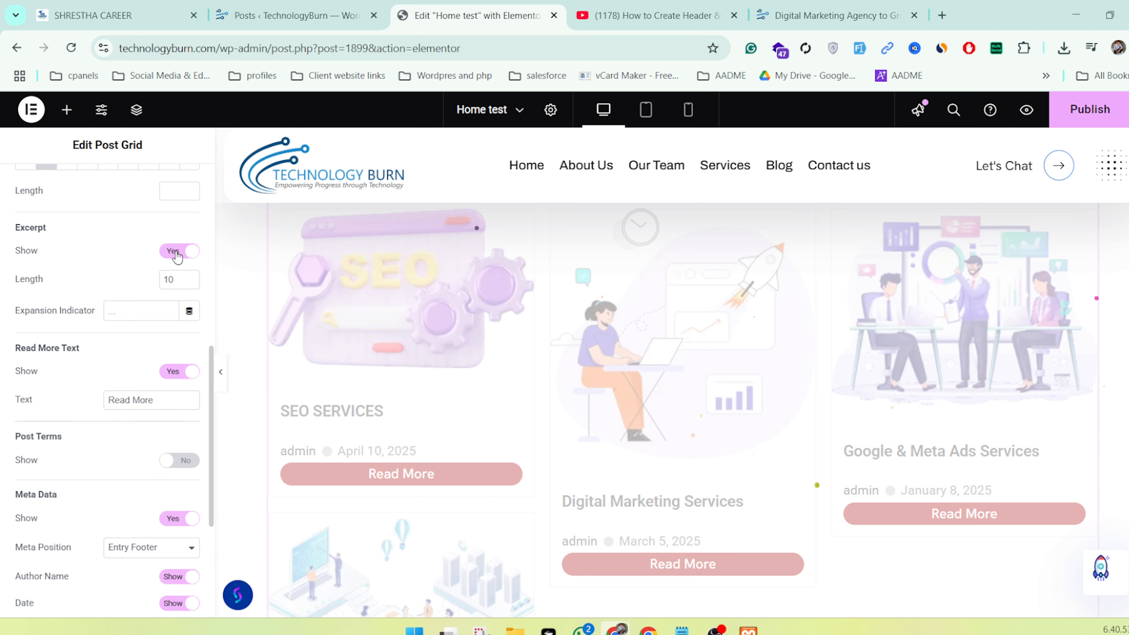
pyautogui.scroll(3, 116, 287)
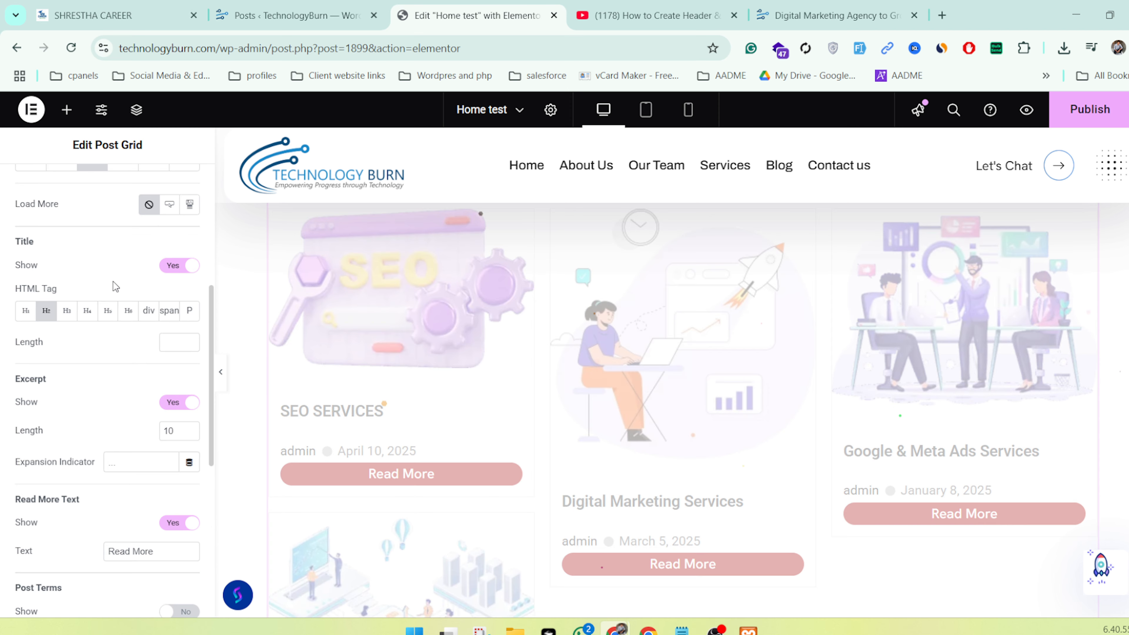
pyautogui.scroll(3, 116, 286)
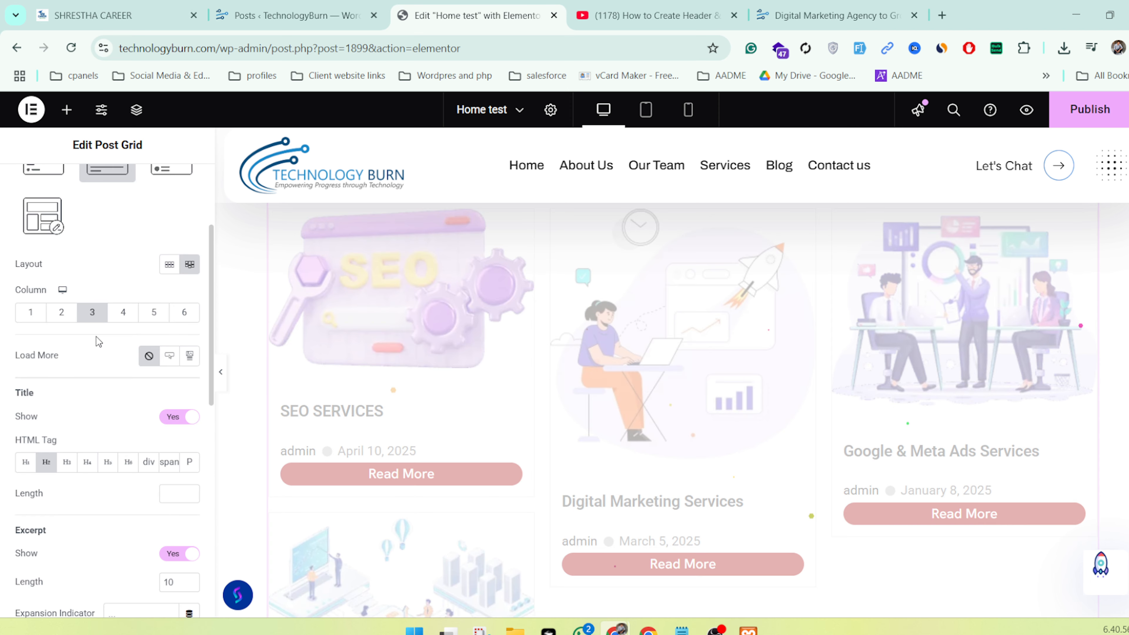
pyautogui.scroll(-8, 96, 337)
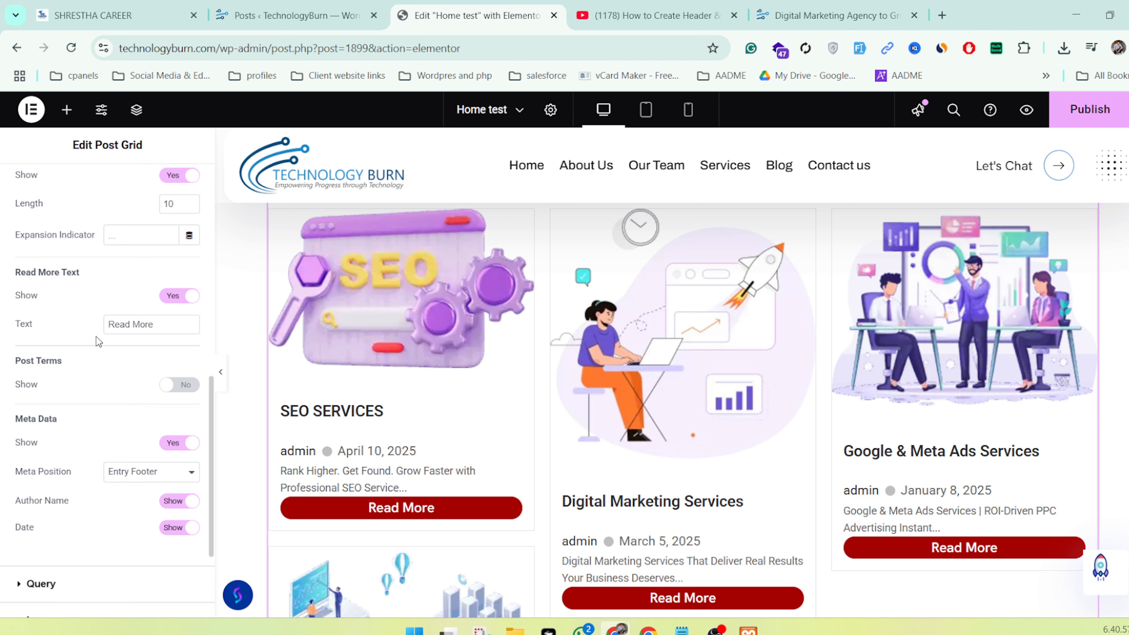
pyautogui.click(179, 443)
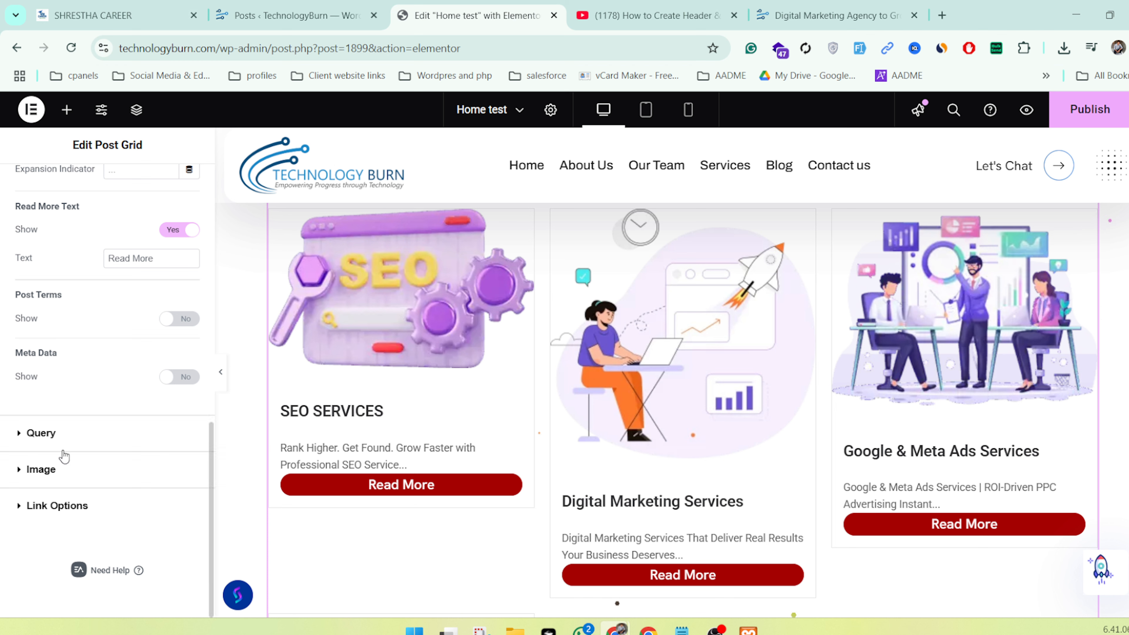
# Review the post grid's layout options, including the Read More text, and look over the cards on the page
pyautogui.scroll(6, 64, 456)
pyautogui.scroll(2, 63, 450)
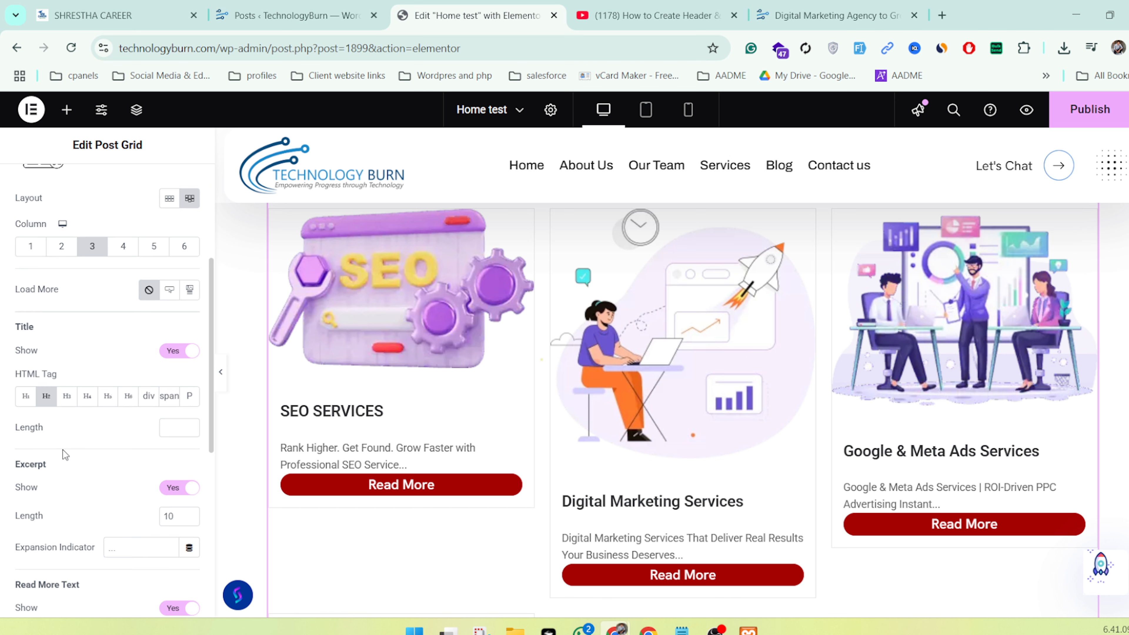
pyautogui.scroll(-5, 63, 450)
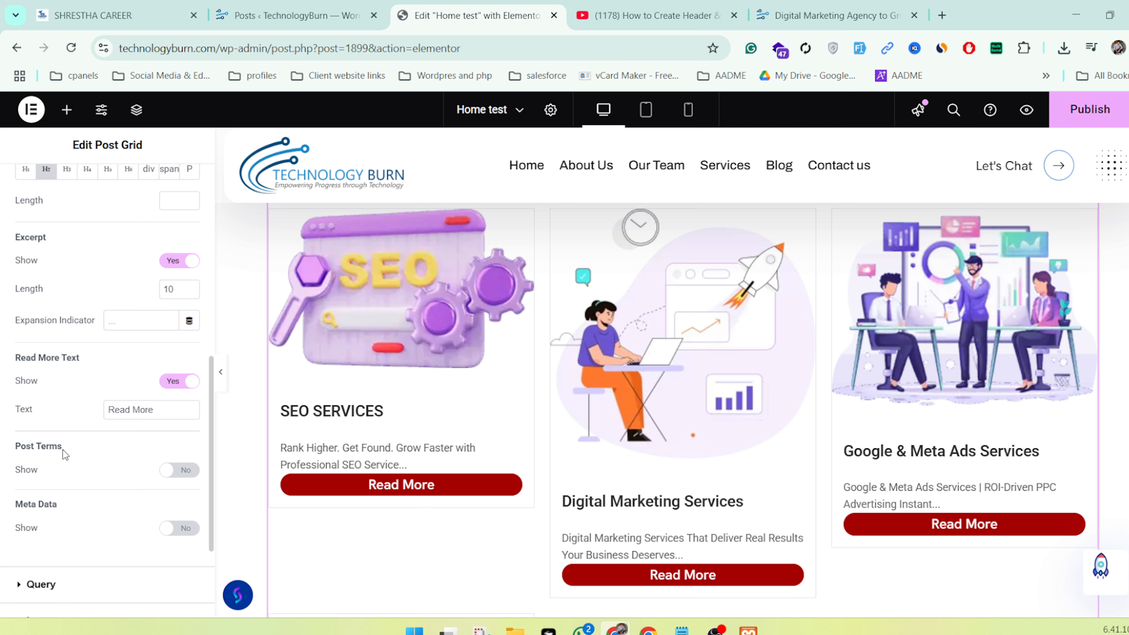
pyautogui.click(73, 407)
pyautogui.hotkey('ctrl', 'a')
pyautogui.scroll(-5, 416, 511)
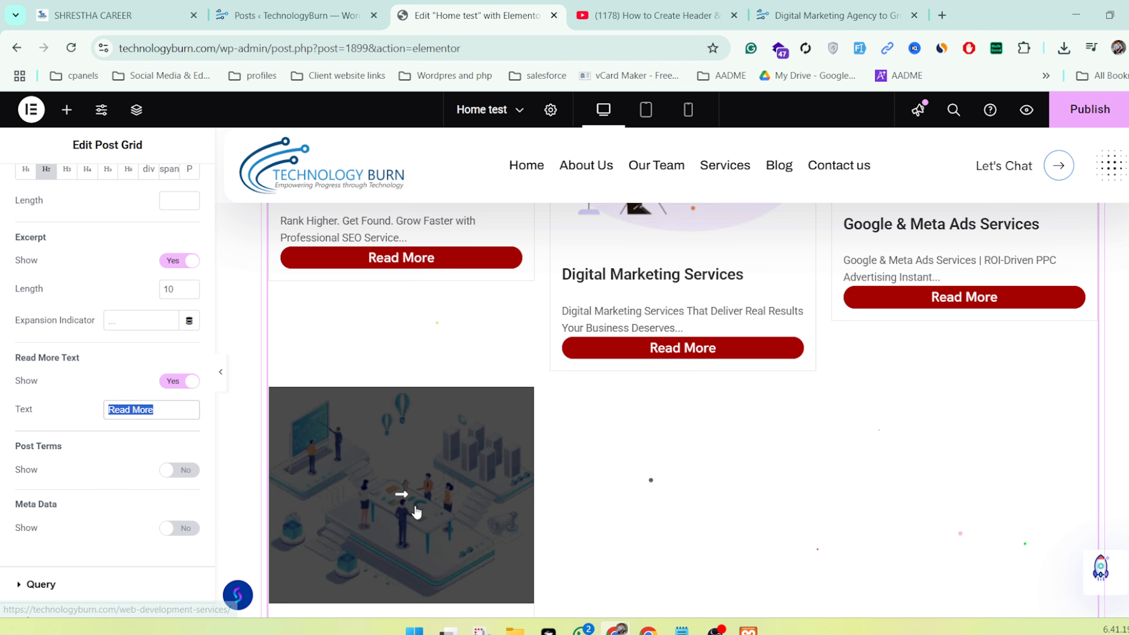
pyautogui.scroll(7, 80, 292)
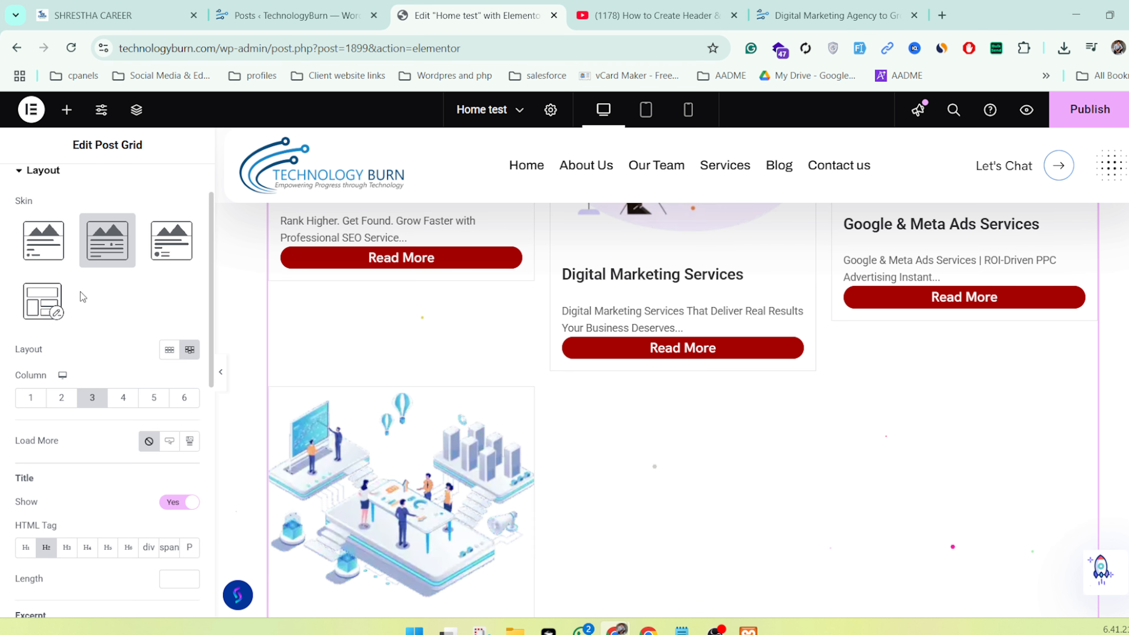
pyautogui.scroll(-3, 83, 323)
pyautogui.scroll(-7, 83, 322)
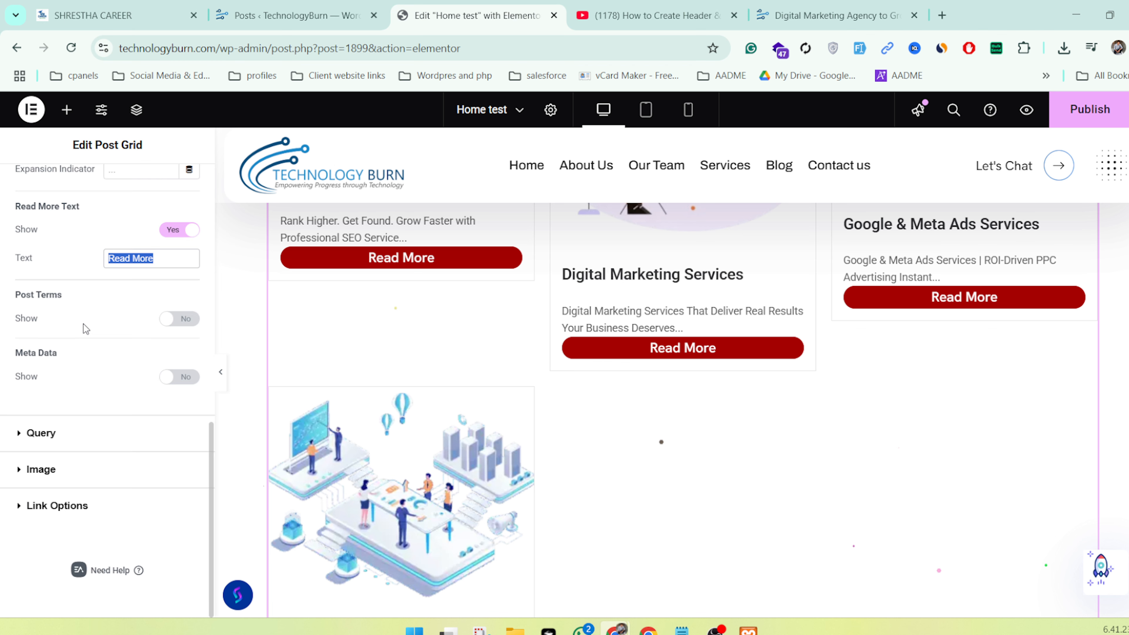
# Limit the post grid's query to the Services category and set it to 6 posts per page
pyautogui.scroll(10, 39, 375)
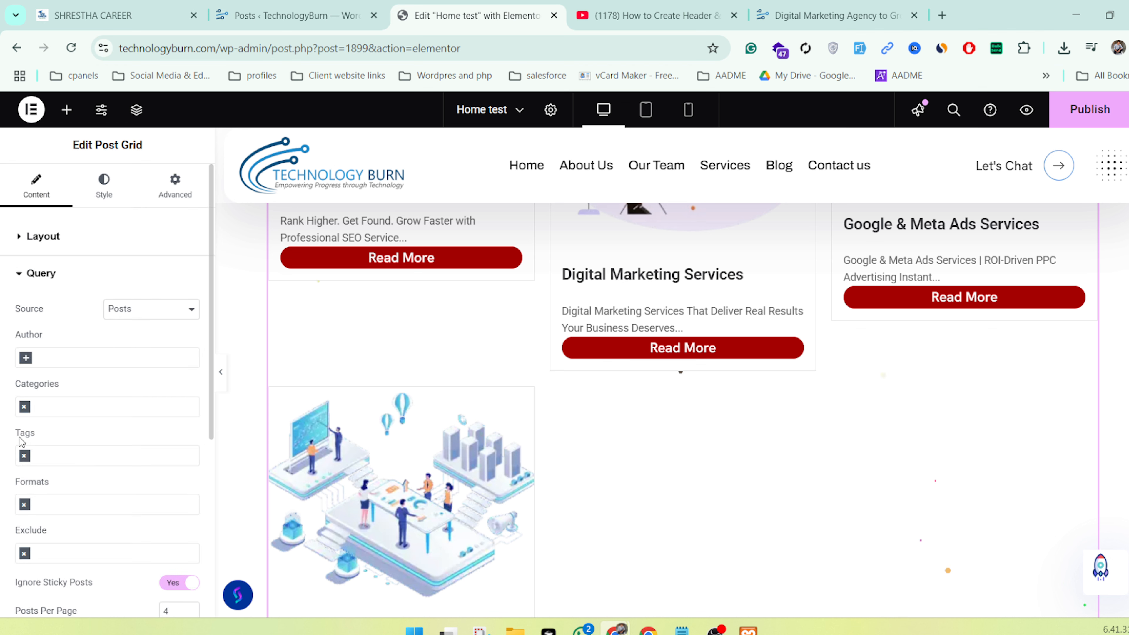
pyautogui.click(41, 408)
pyautogui.click(41, 407)
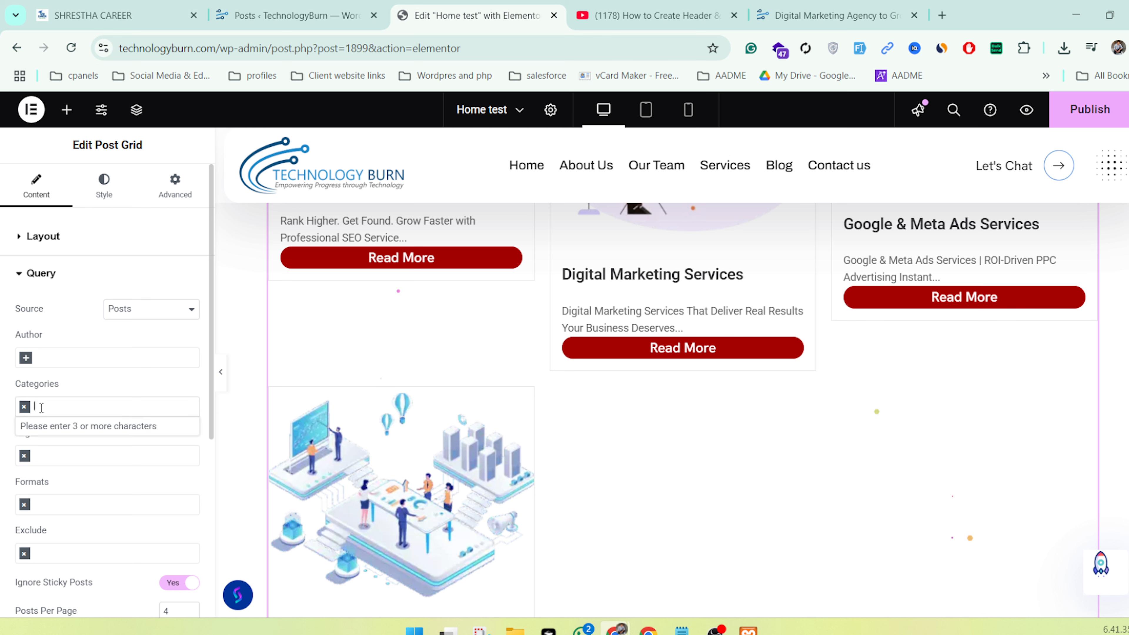
pyautogui.write('ser')
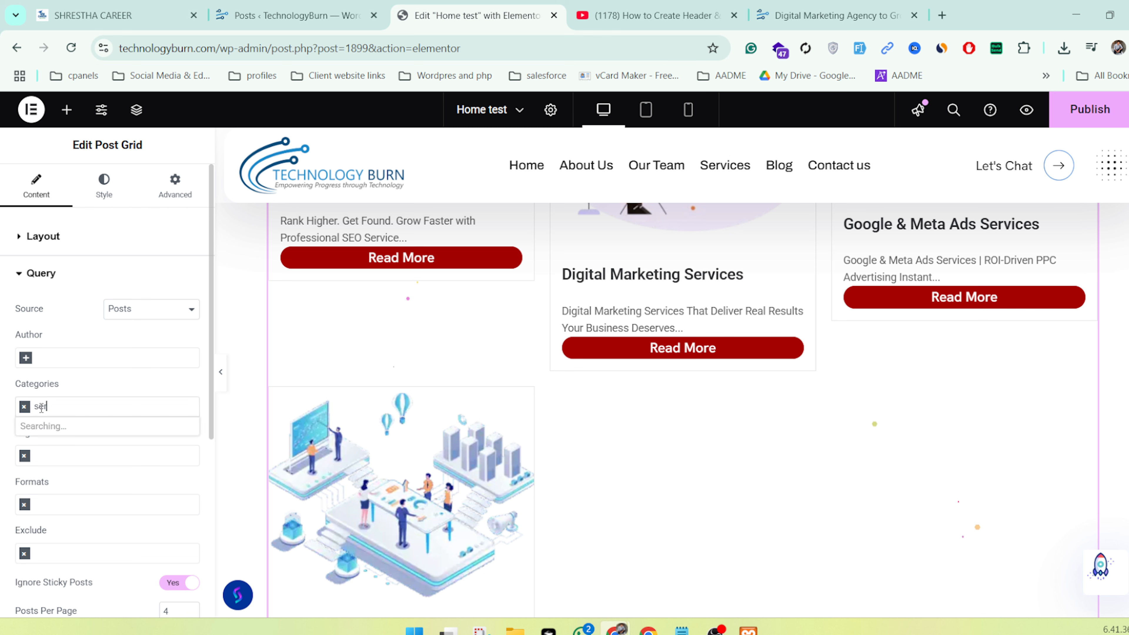
pyautogui.click(43, 426)
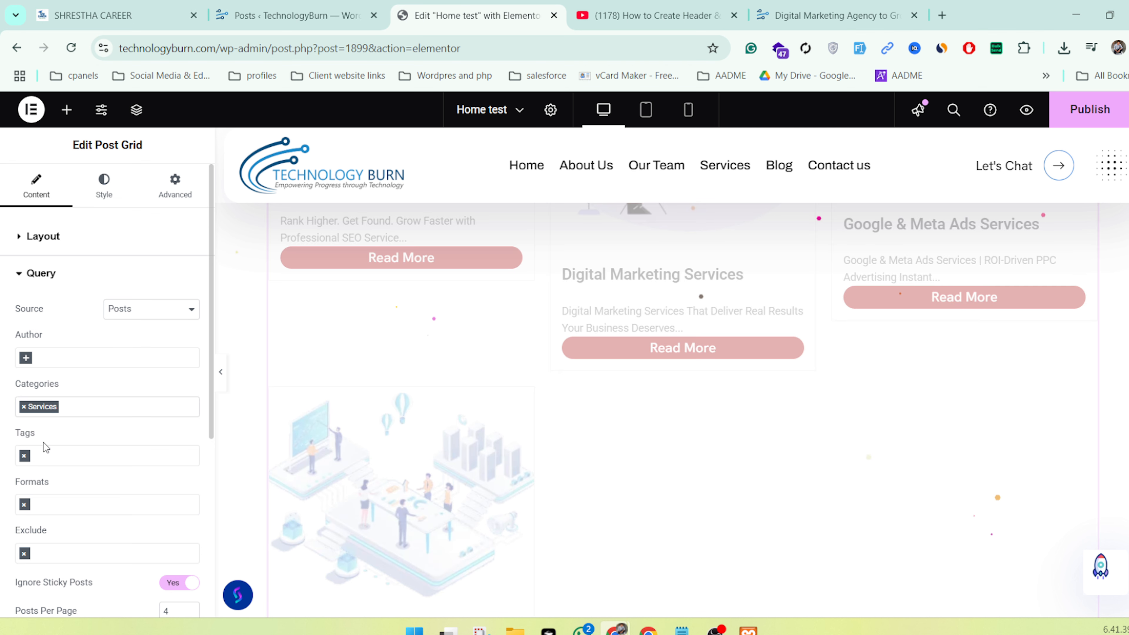
pyautogui.scroll(-3, 43, 442)
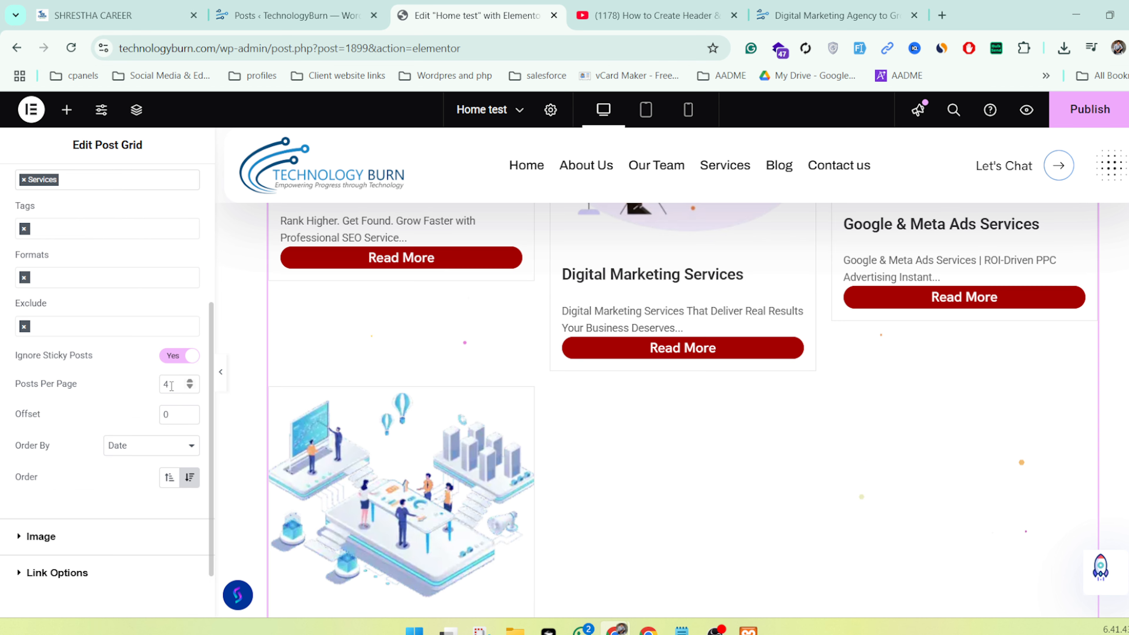
pyautogui.moveTo(174, 385); pyautogui.dragTo(150, 387)
pyautogui.write('6')
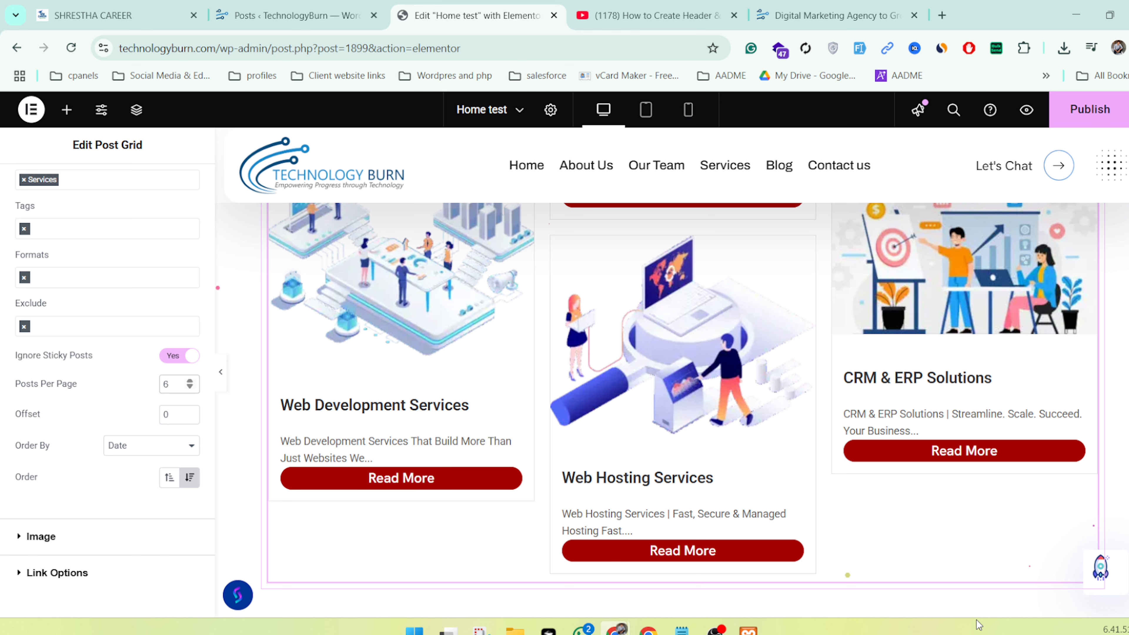
# On the live TechnologyBurn page, examine the service cards, the slanted text banner and the About Us section
pyautogui.click(831, 15)
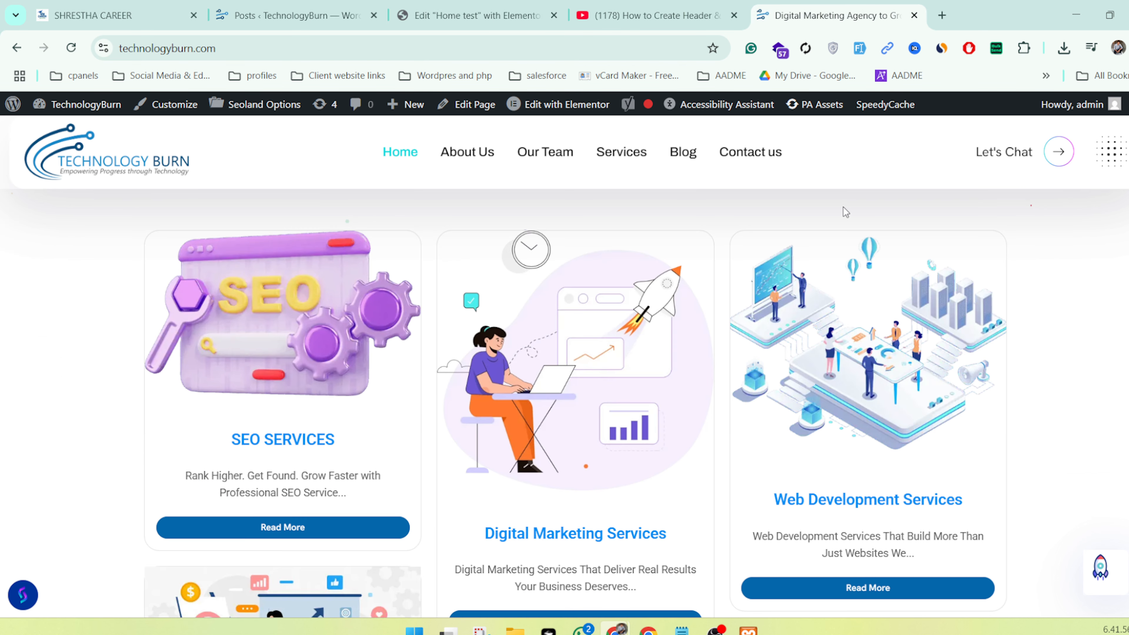
pyautogui.scroll(-5, 456, 478)
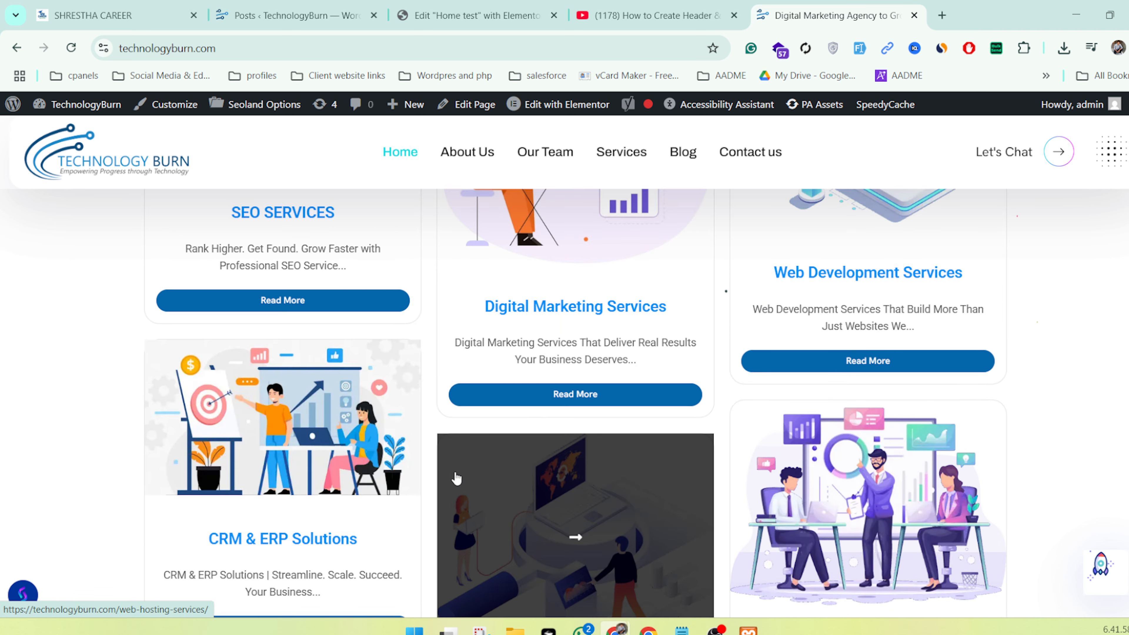
pyautogui.scroll(-7, 297, 357)
pyautogui.click(475, 15)
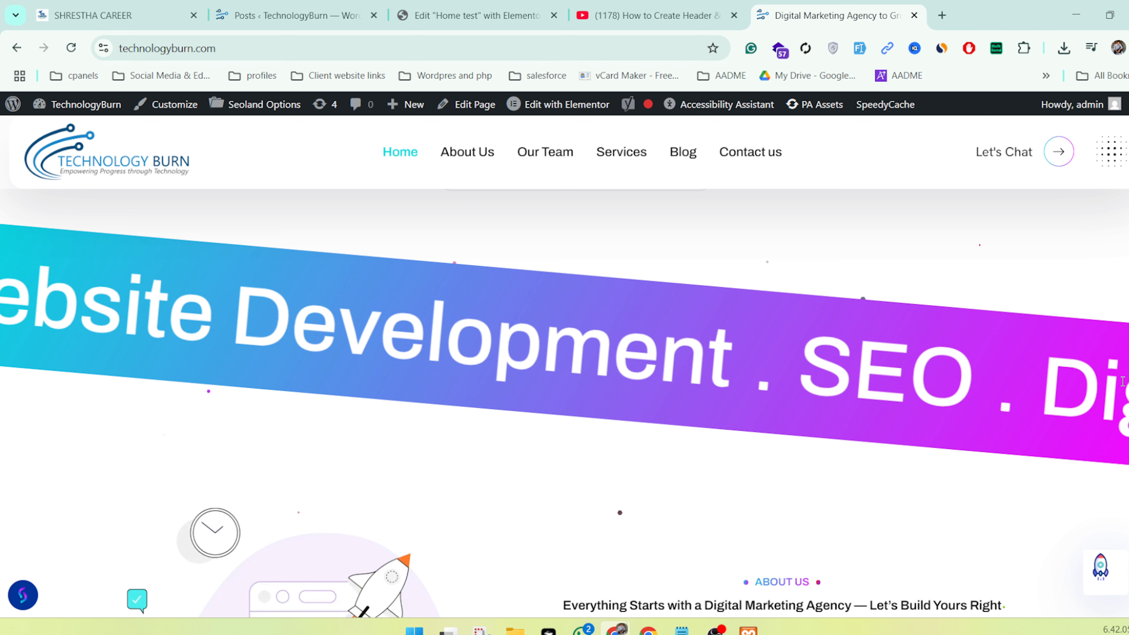
pyautogui.scroll(-5, 330, 289)
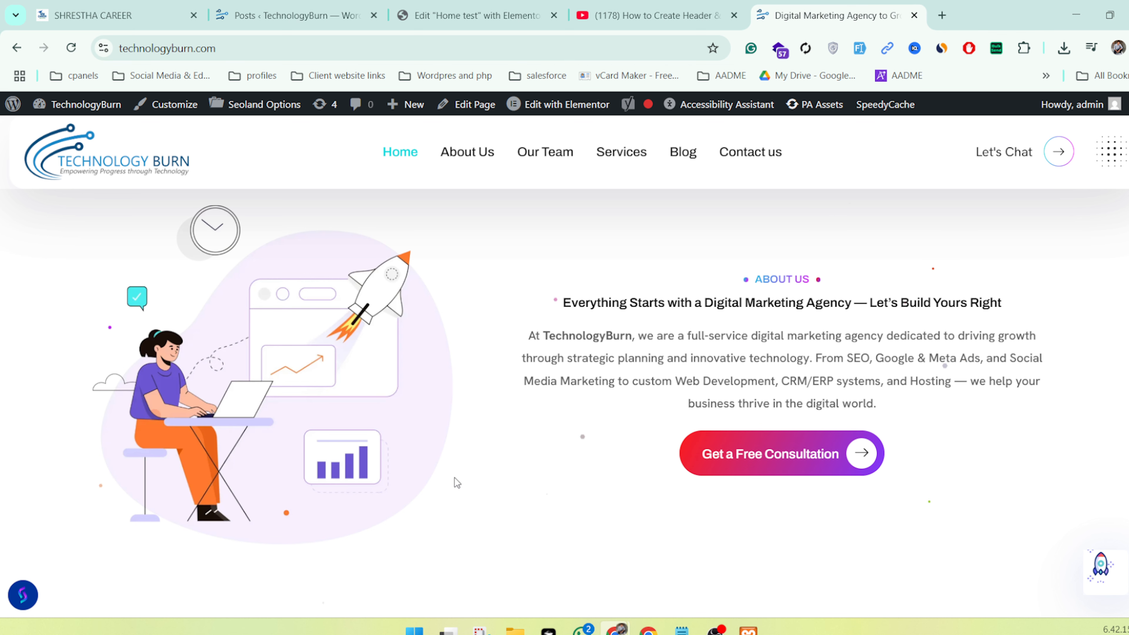
# On the live TechnologyBurn page, examine the statistics cards section and the Marketing, Planning, Analysis and Stratergy tabs below it
pyautogui.scroll(-7, 454, 478)
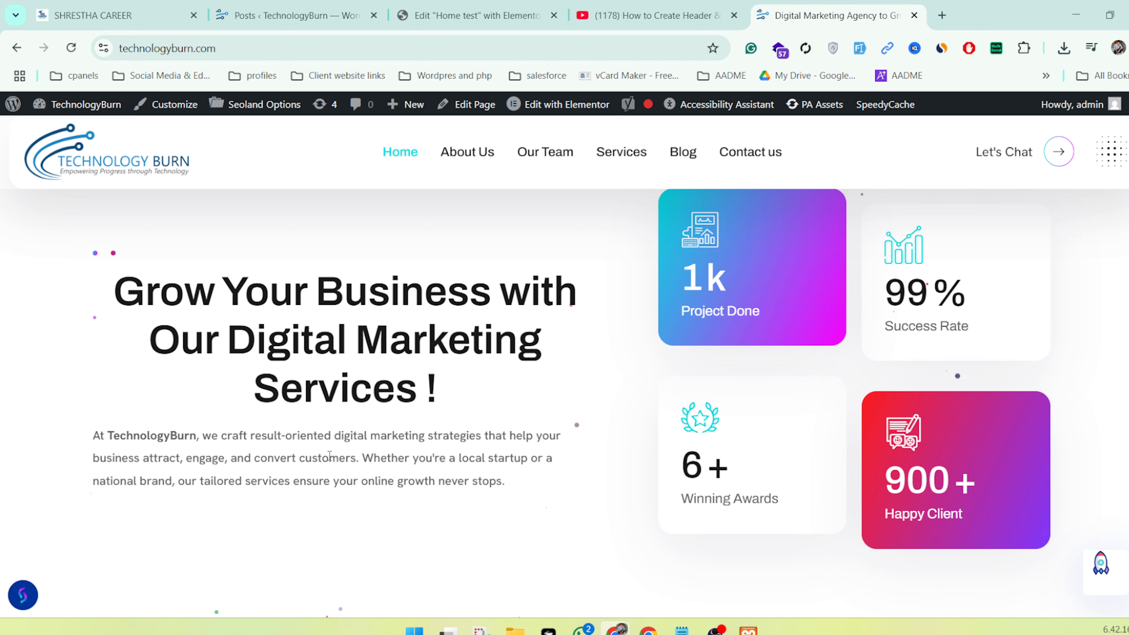
pyautogui.scroll(-5, 466, 453)
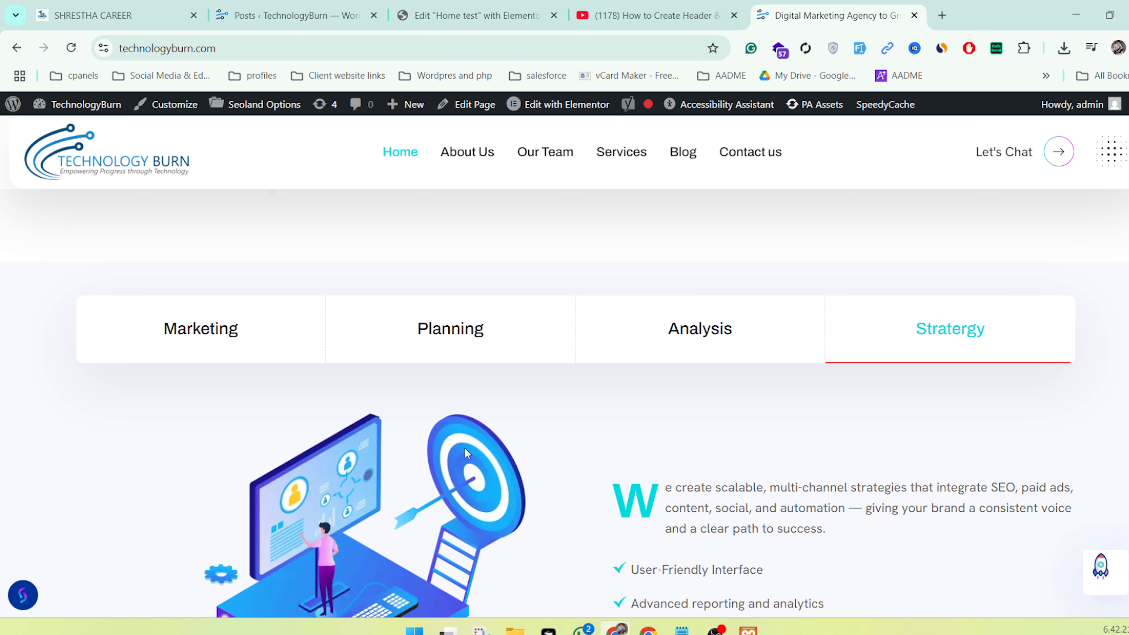
pyautogui.scroll(5, 464, 447)
pyautogui.click(294, 6)
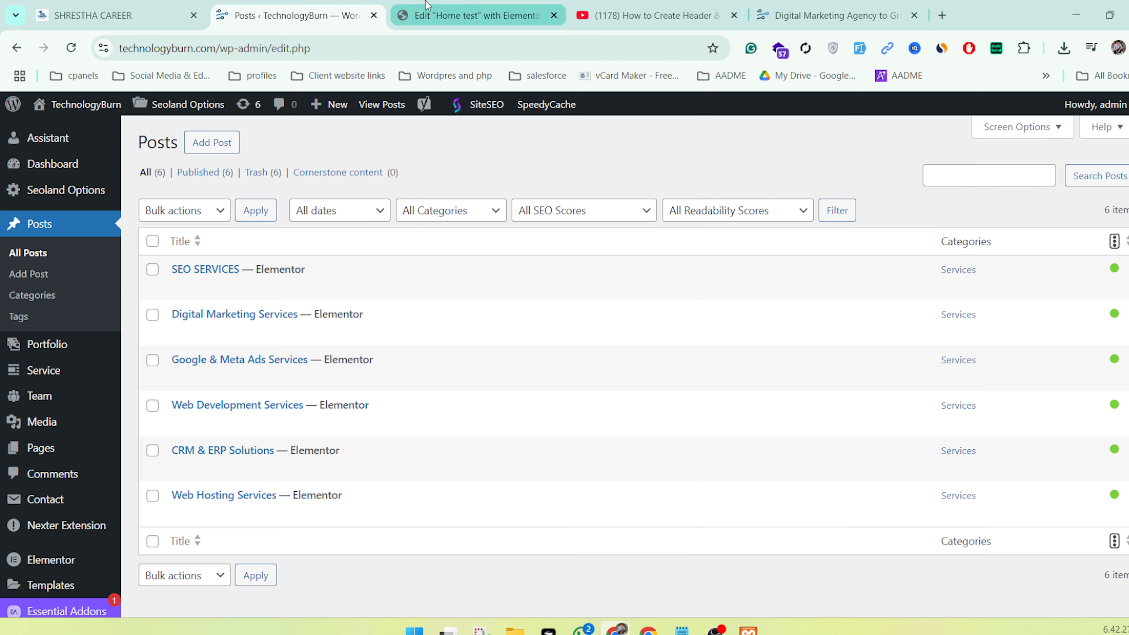
# Return to the Home test editor and add a container with two equal columns below the post grid
pyautogui.click(426, 6)
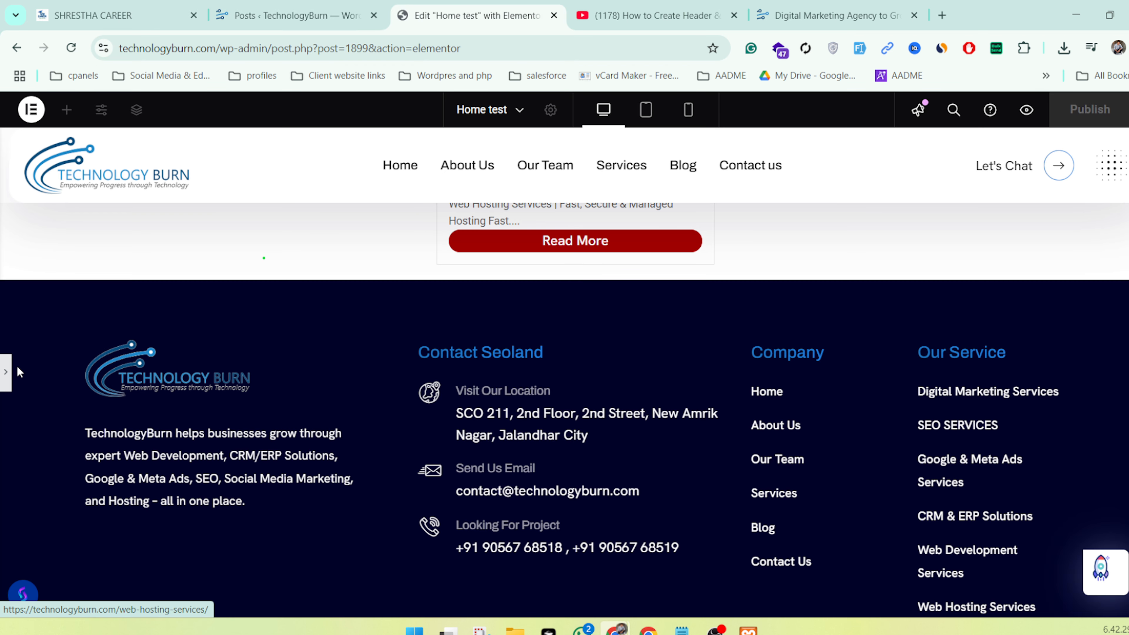
pyautogui.click(6, 371)
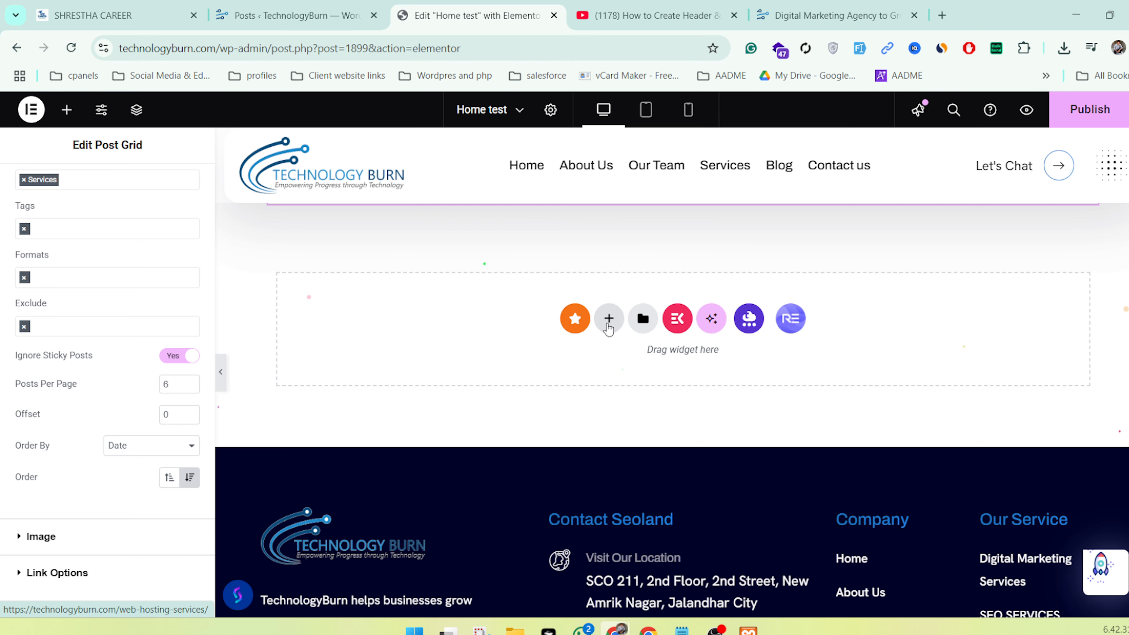
pyautogui.click(608, 318)
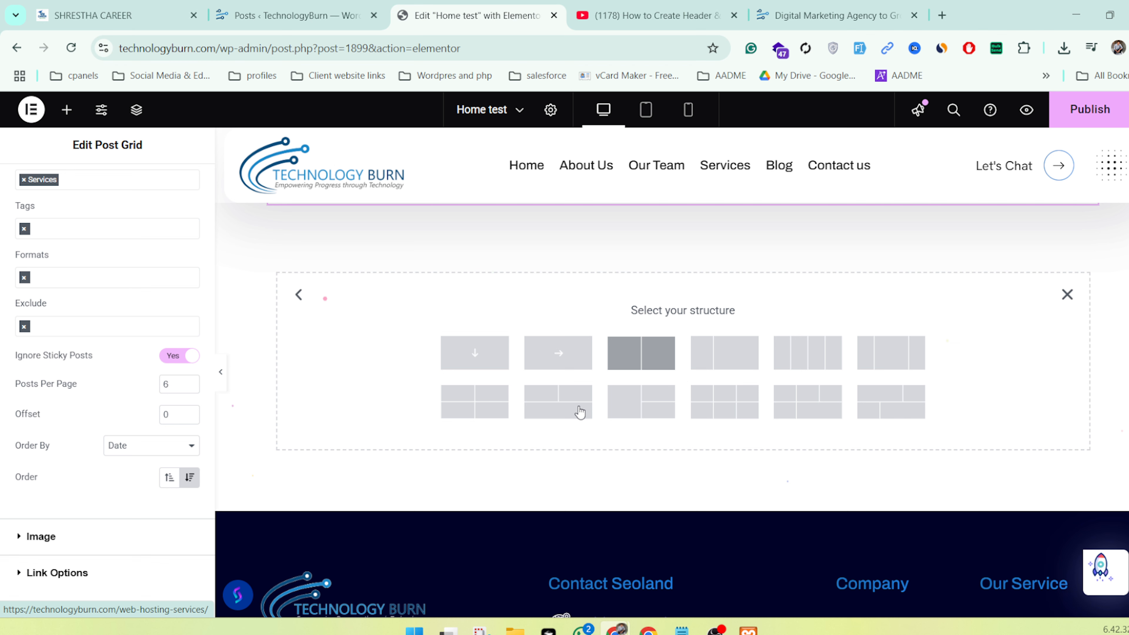
pyautogui.click(580, 412)
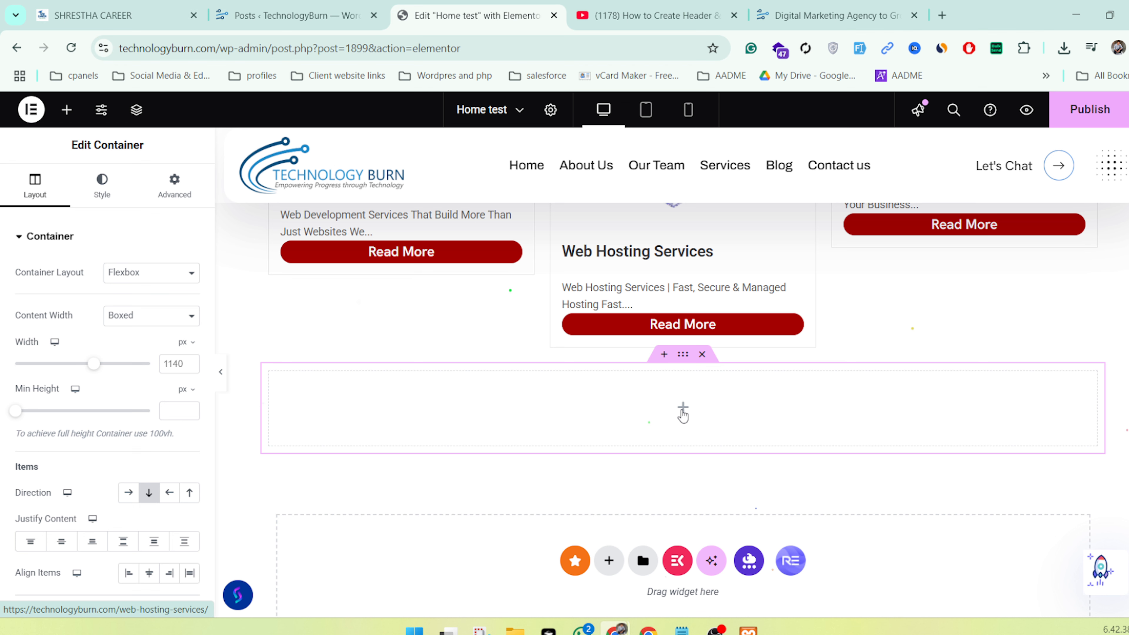
pyautogui.click(683, 416)
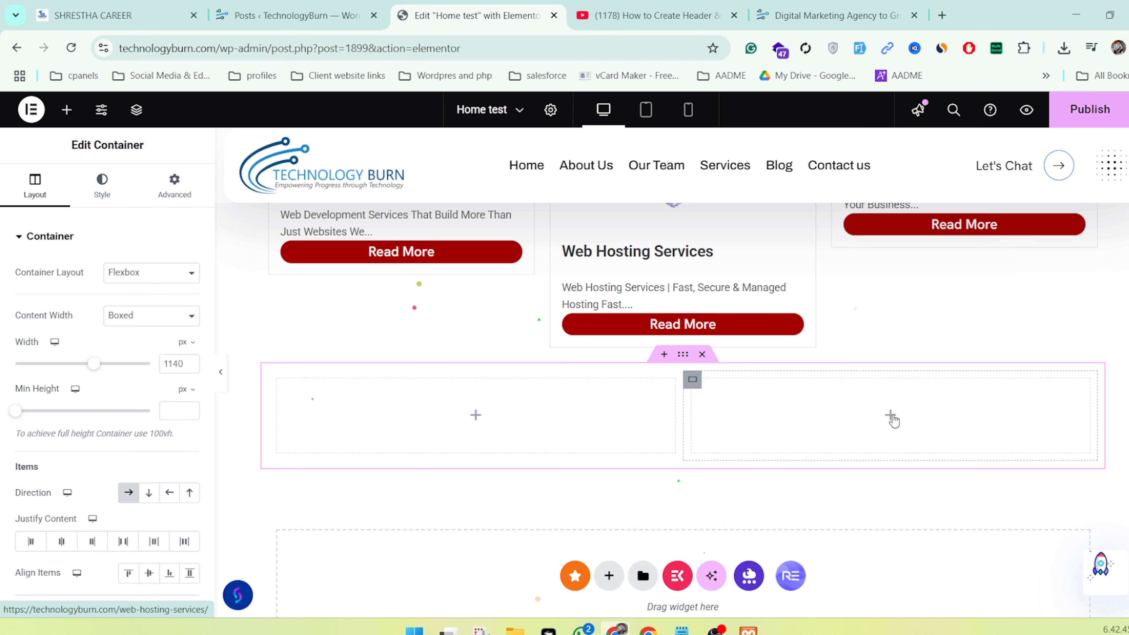
# Add a Counter widget to the new container's right column, with ending number 500 and number suffix k
pyautogui.click(890, 416)
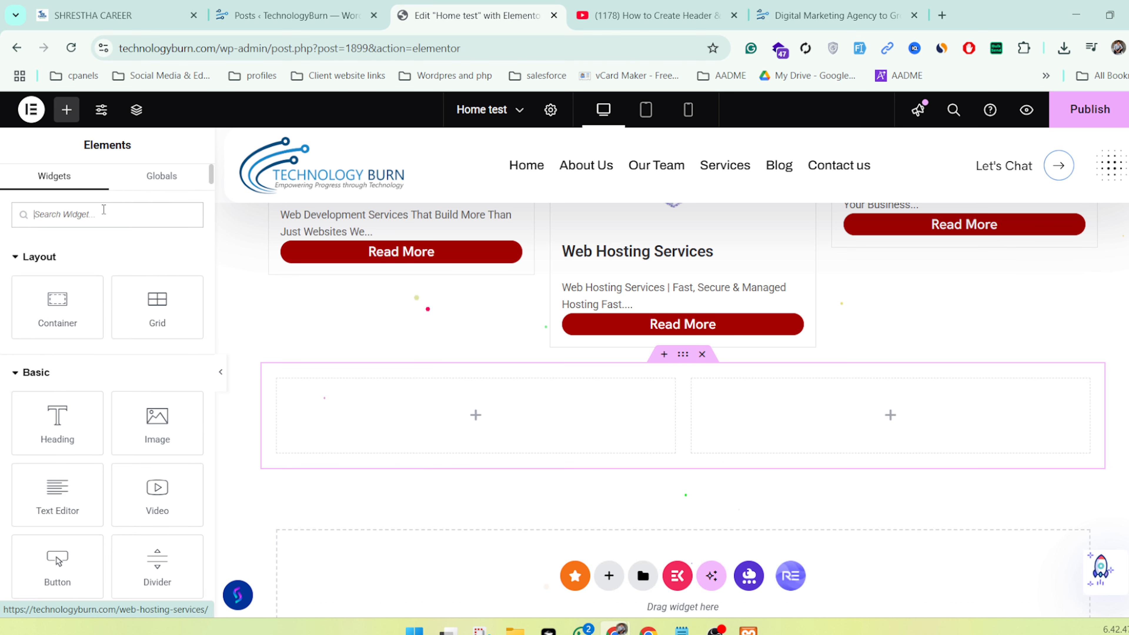
pyautogui.write('count')
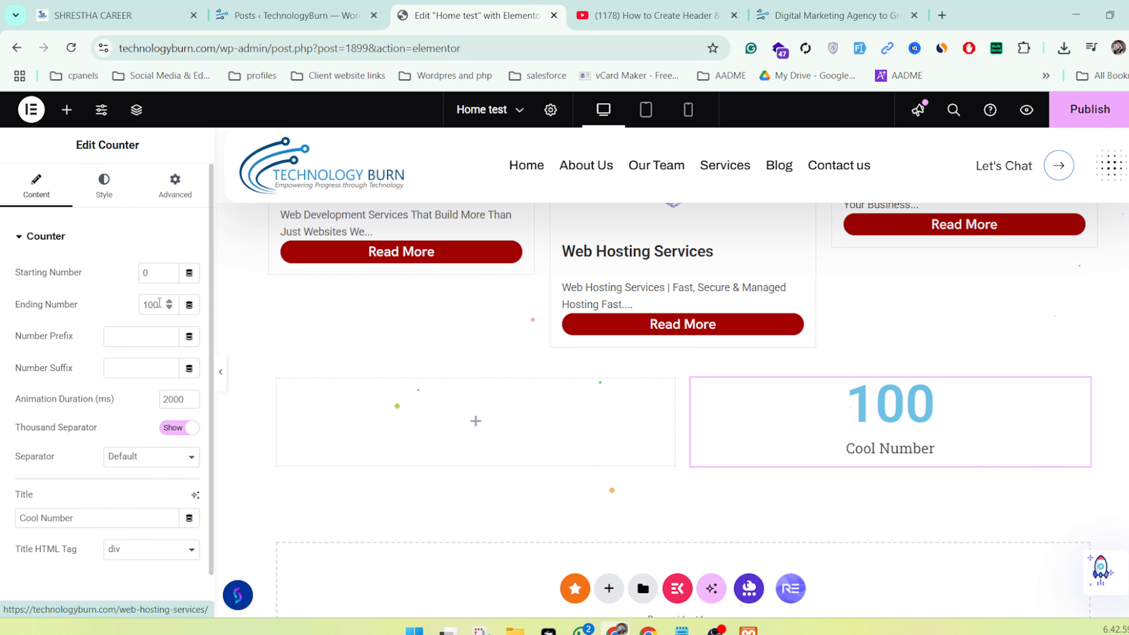
pyautogui.moveTo(159, 303); pyautogui.dragTo(138, 306)
pyautogui.write('500')
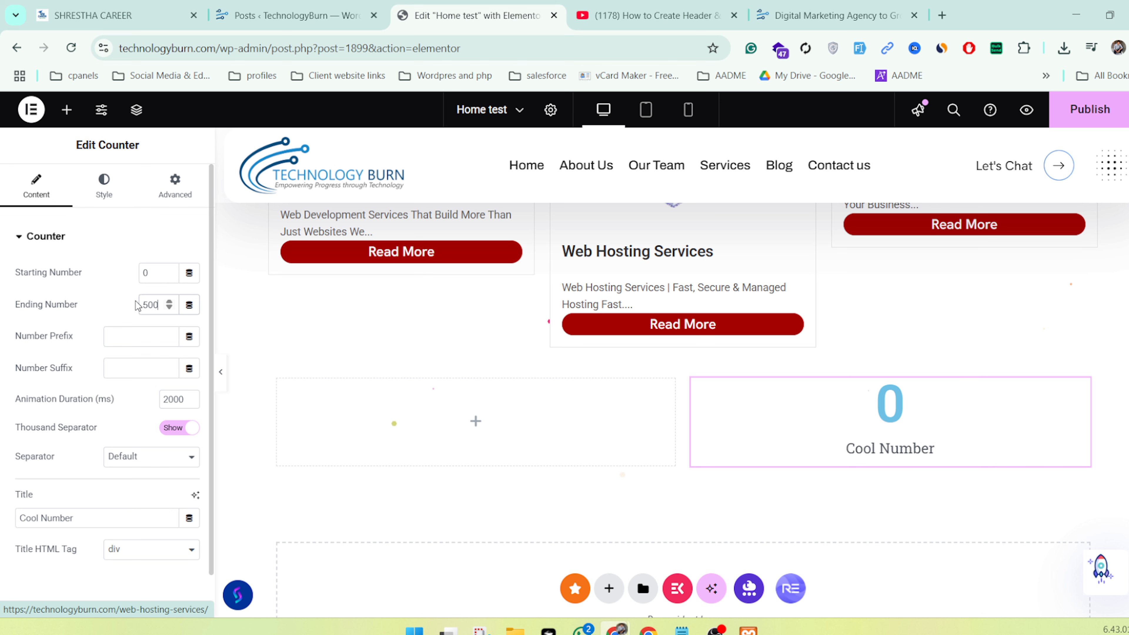
pyautogui.click(130, 336)
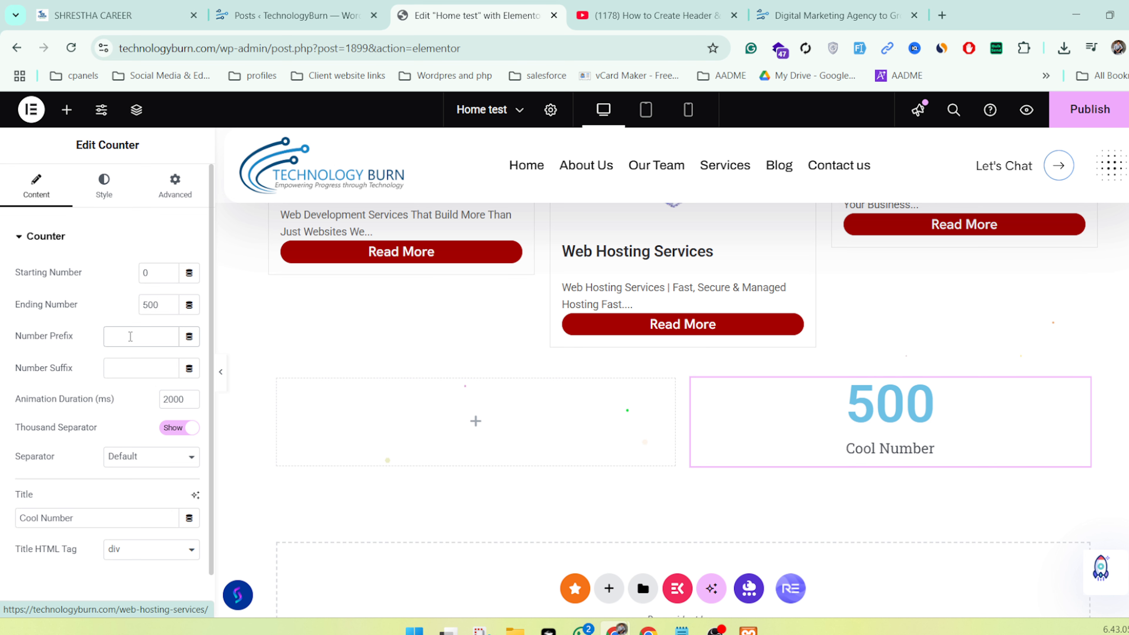
pyautogui.click(135, 367)
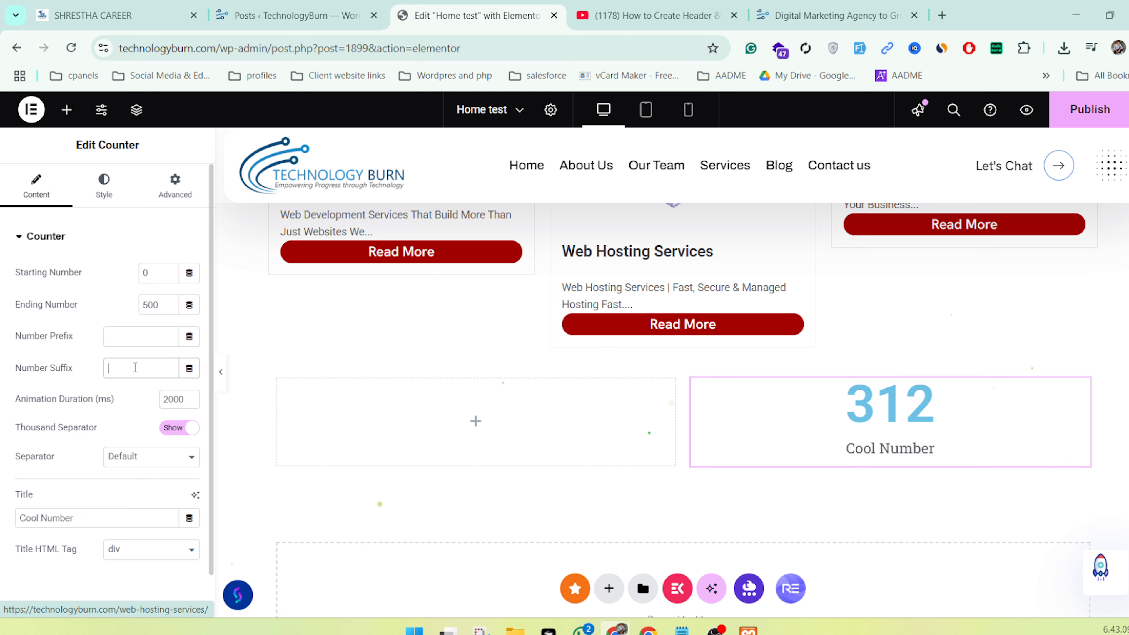
pyautogui.write('k')
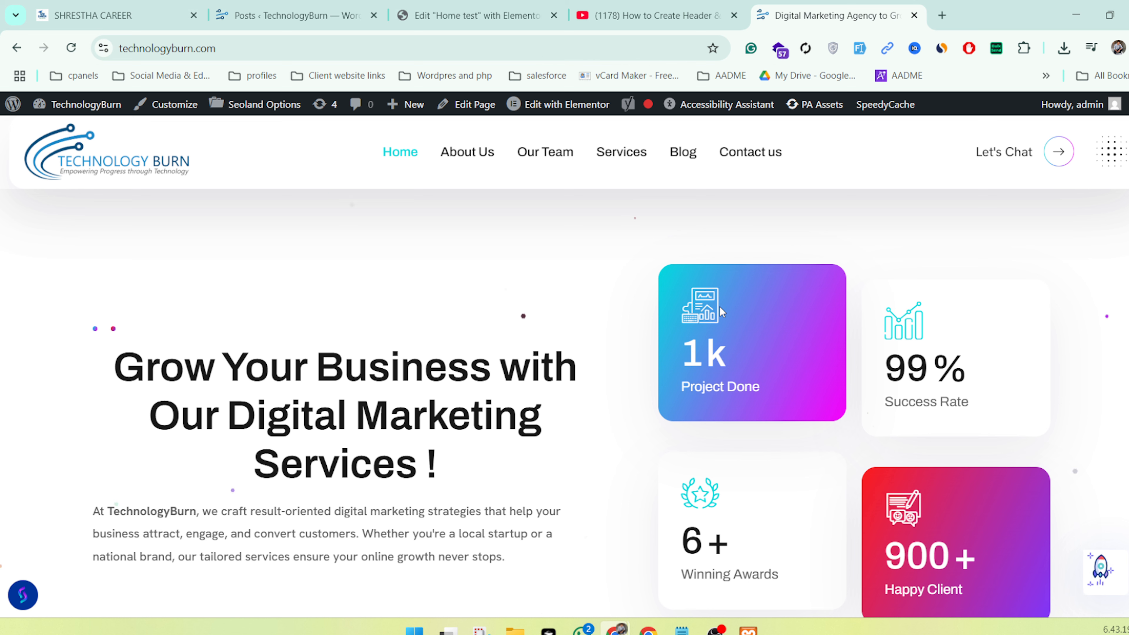
# Set the counter's title to Project Done, taken from the first statistics card on the live page
pyautogui.moveTo(690, 386); pyautogui.dragTo(758, 386)
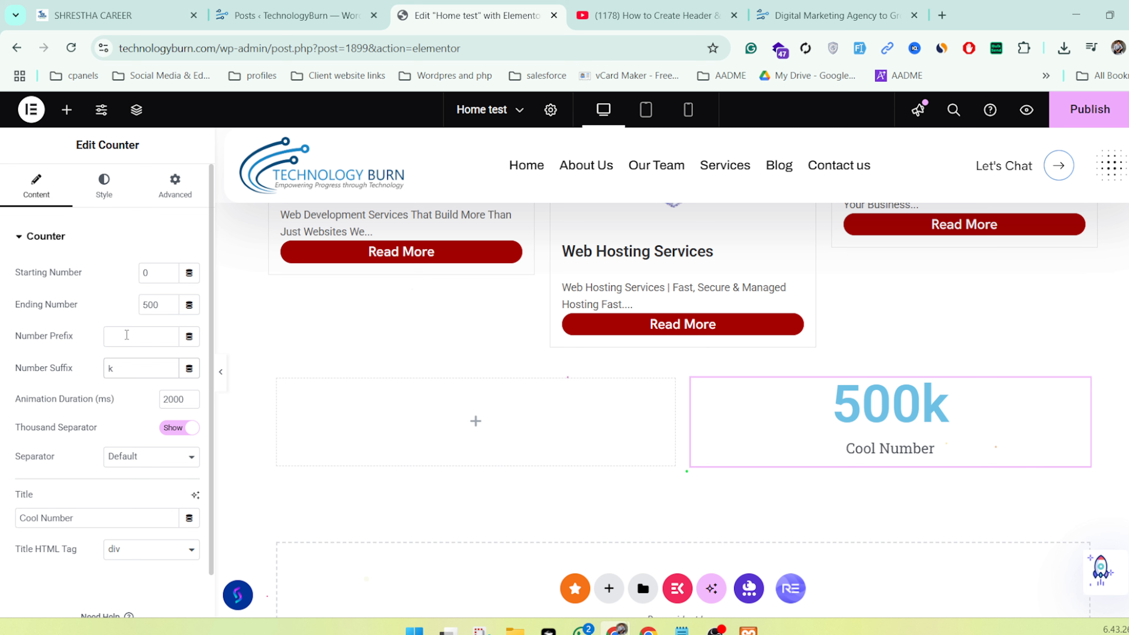
pyautogui.moveTo(84, 517); pyautogui.dragTo(2, 520)
pyautogui.write('Project Done')
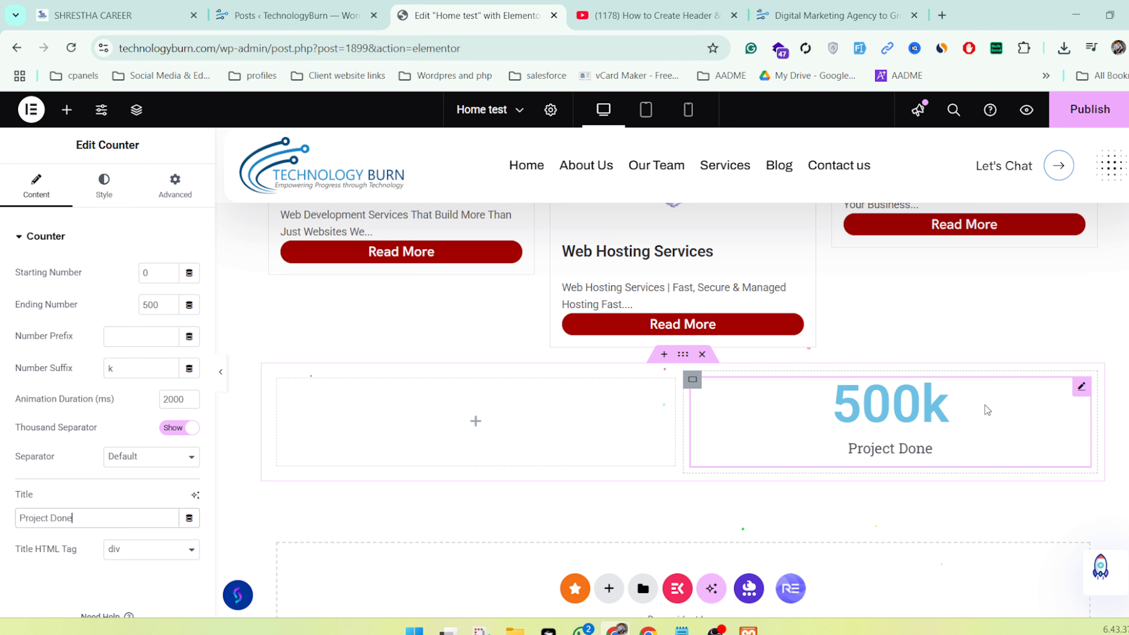
# Duplicate the Project Done counter within its column and duplicate that column beside it, checking the layout against the live page's statistics cards
pyautogui.hotkey('ctrl', 'd')
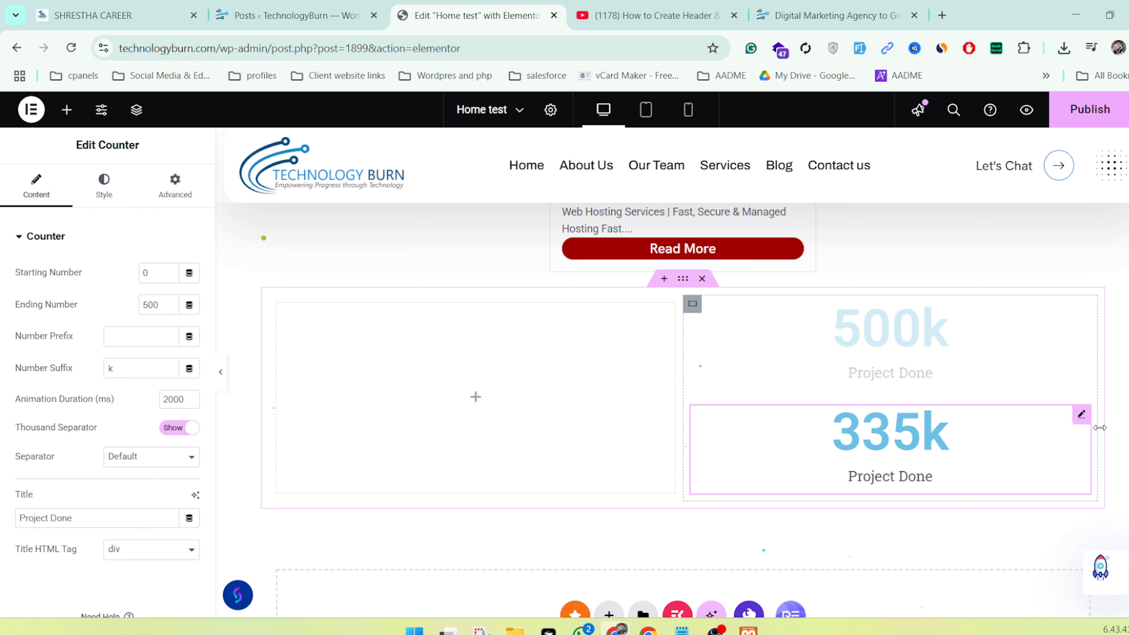
pyautogui.click(692, 304)
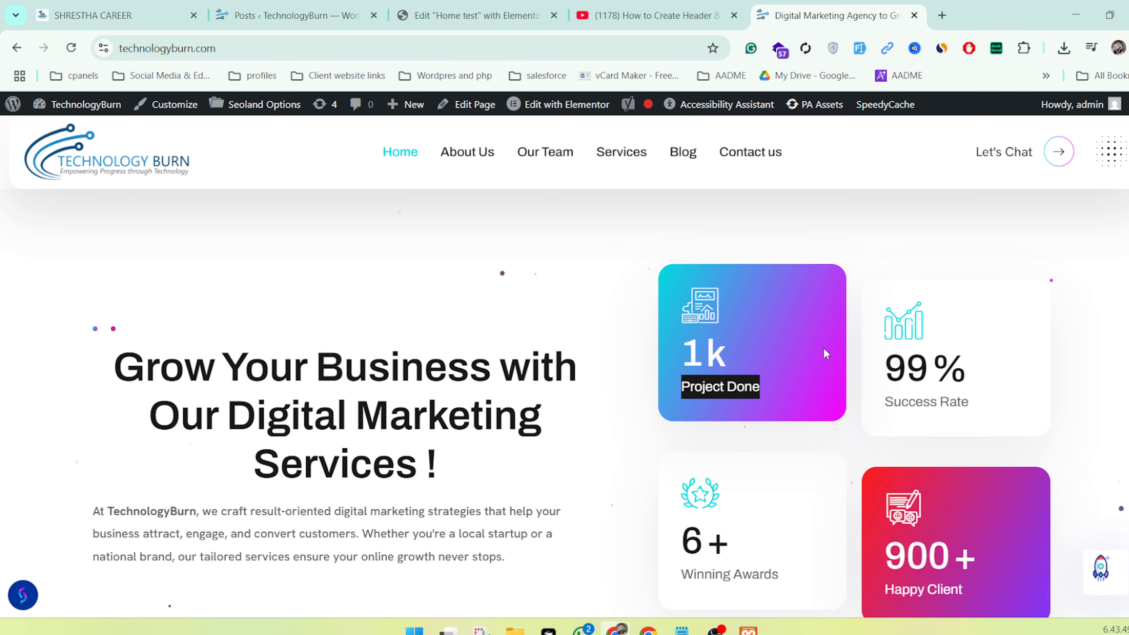
pyautogui.scroll(-3, 769, 309)
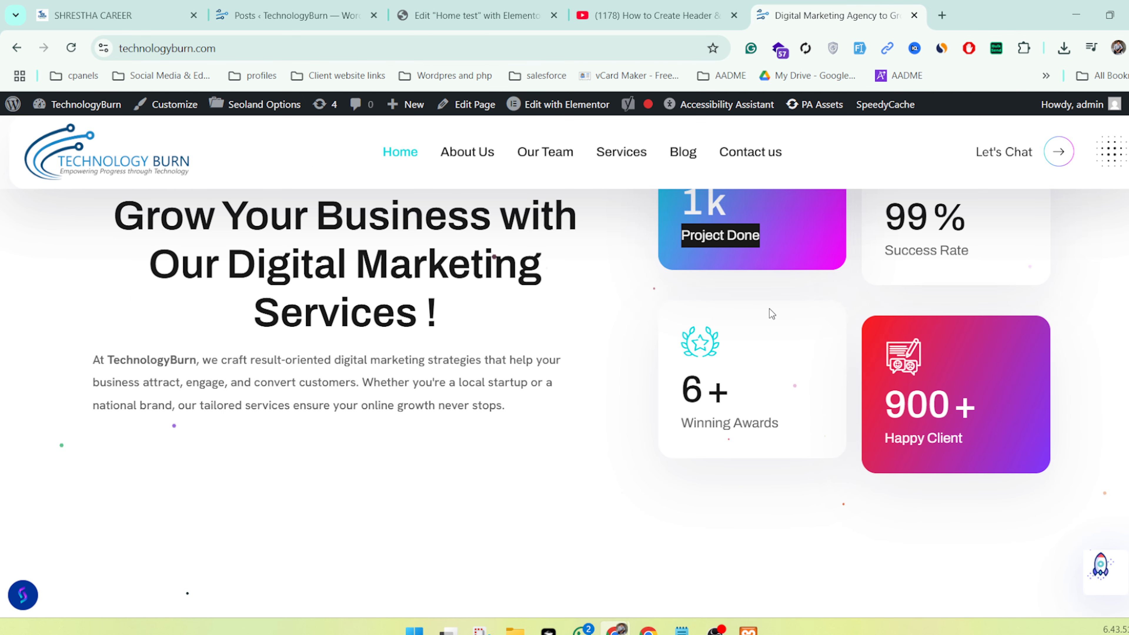
pyautogui.scroll(3, 768, 309)
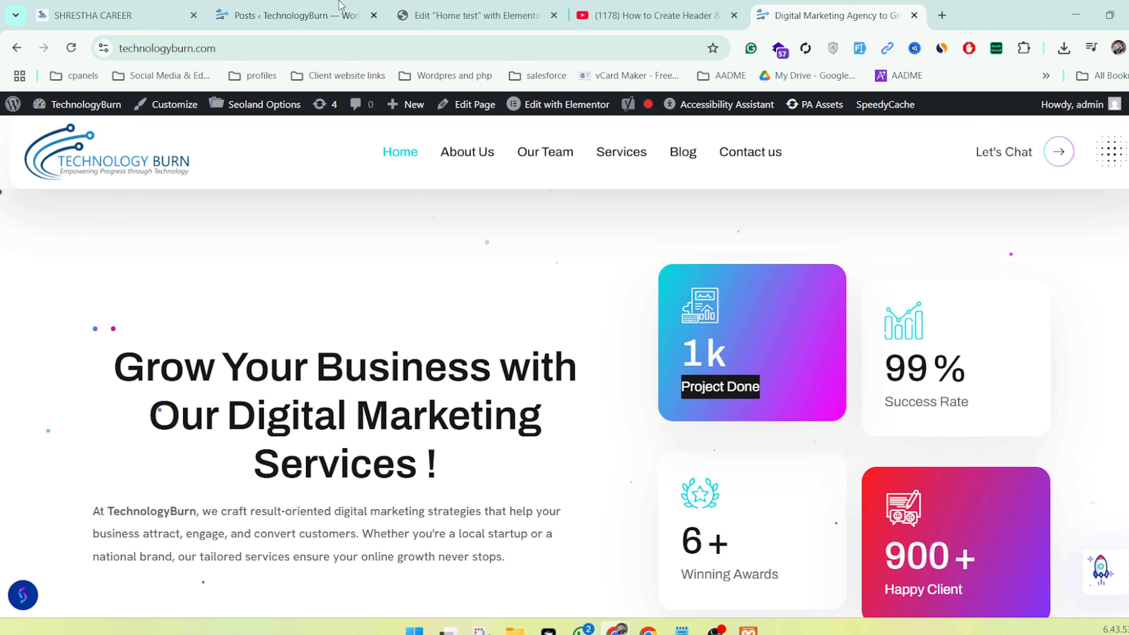
pyautogui.click(476, 15)
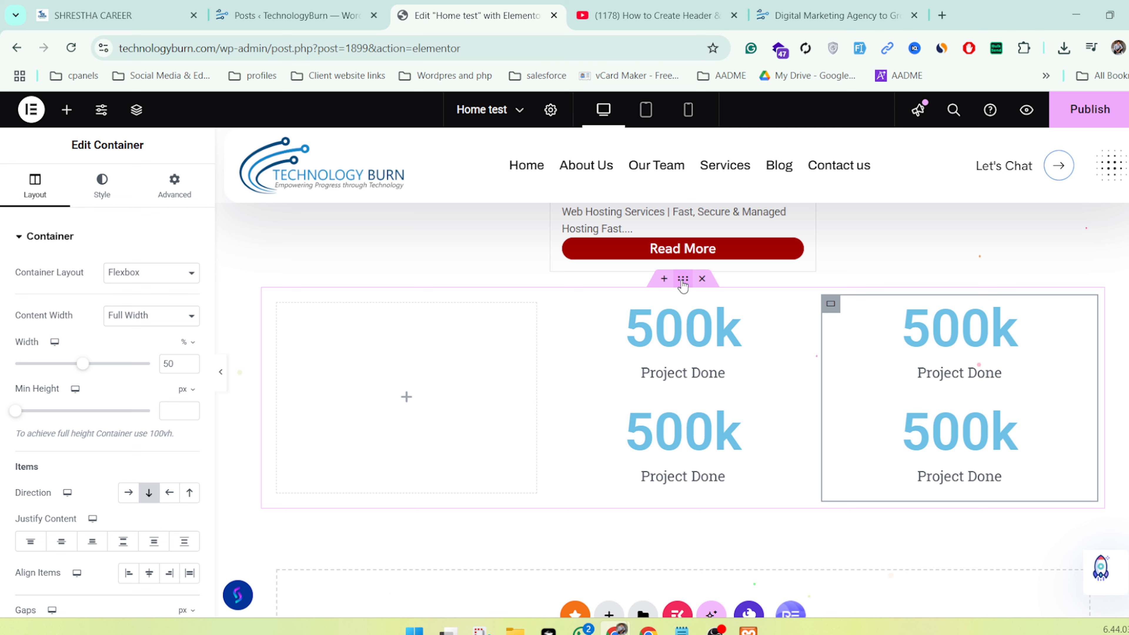
# Give the middle counter column a gradient background from red to dark blue #001E75
pyautogui.click(683, 280)
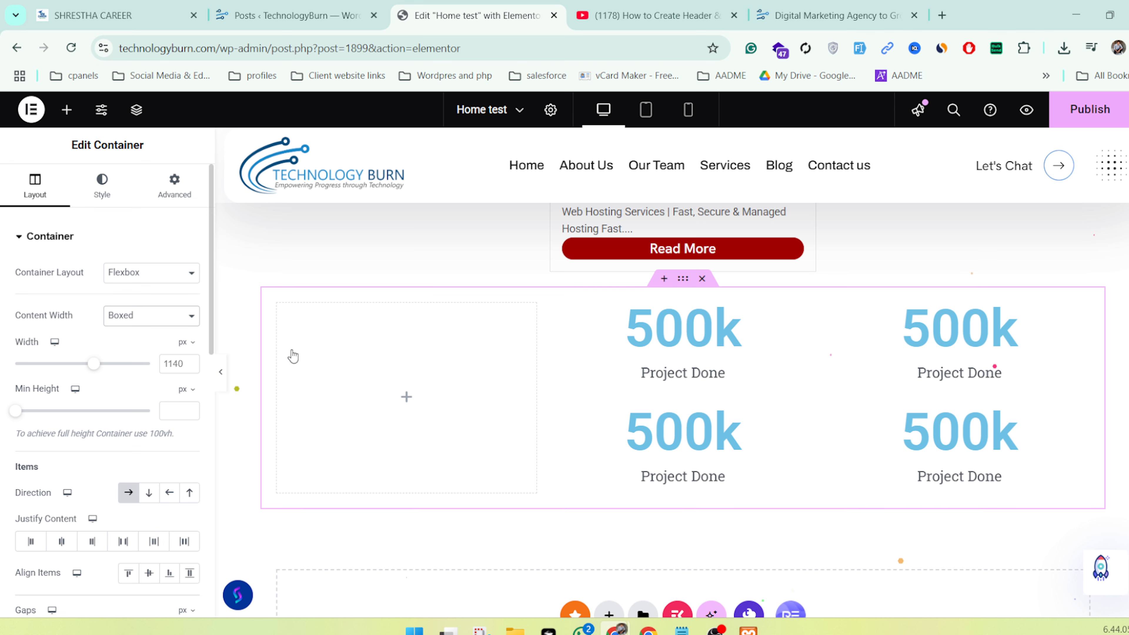
pyautogui.click(405, 333)
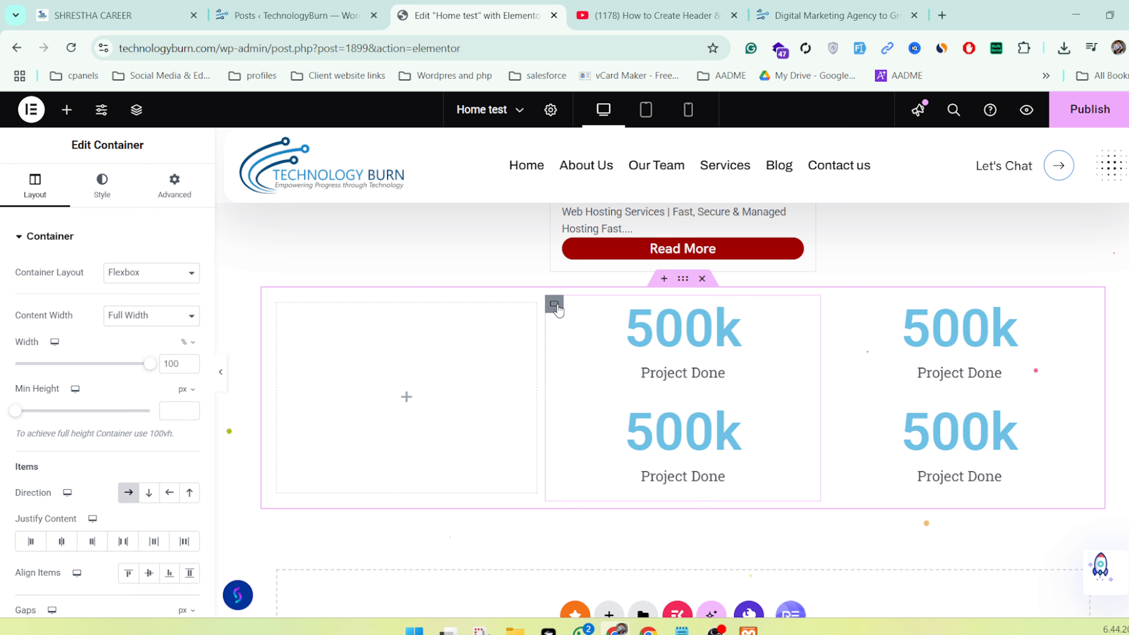
pyautogui.click(556, 306)
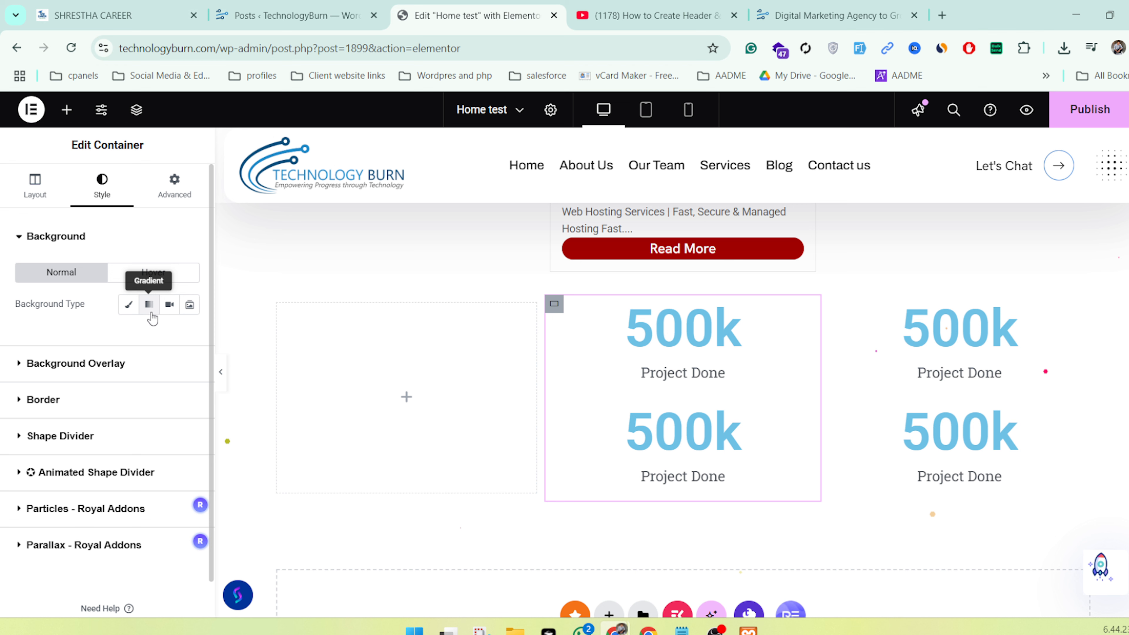
pyautogui.click(149, 305)
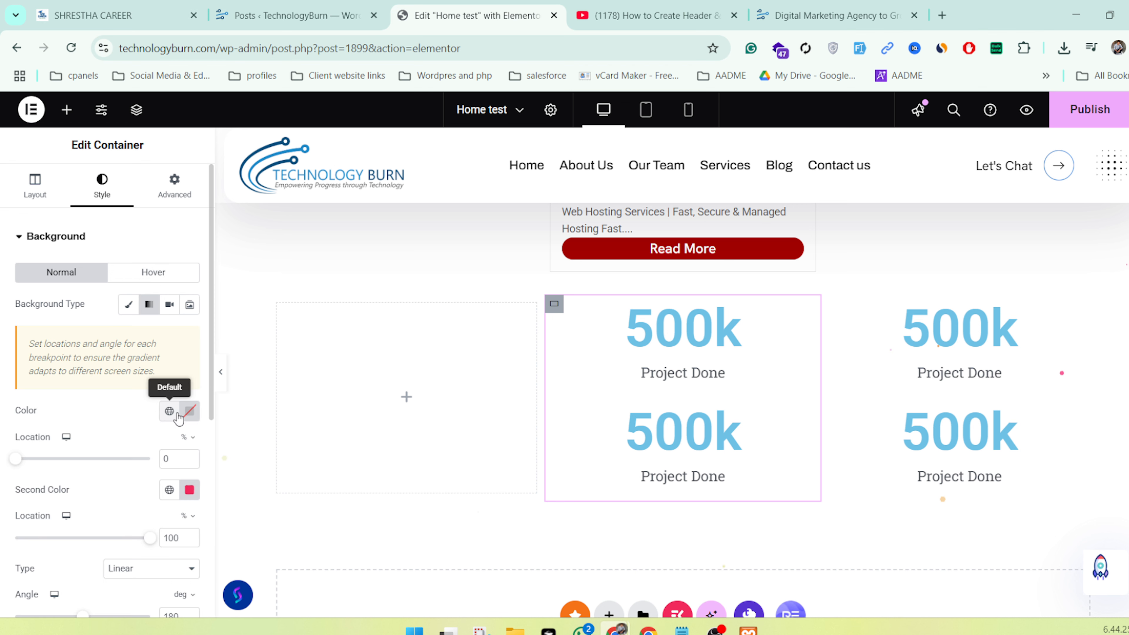
pyautogui.click(188, 412)
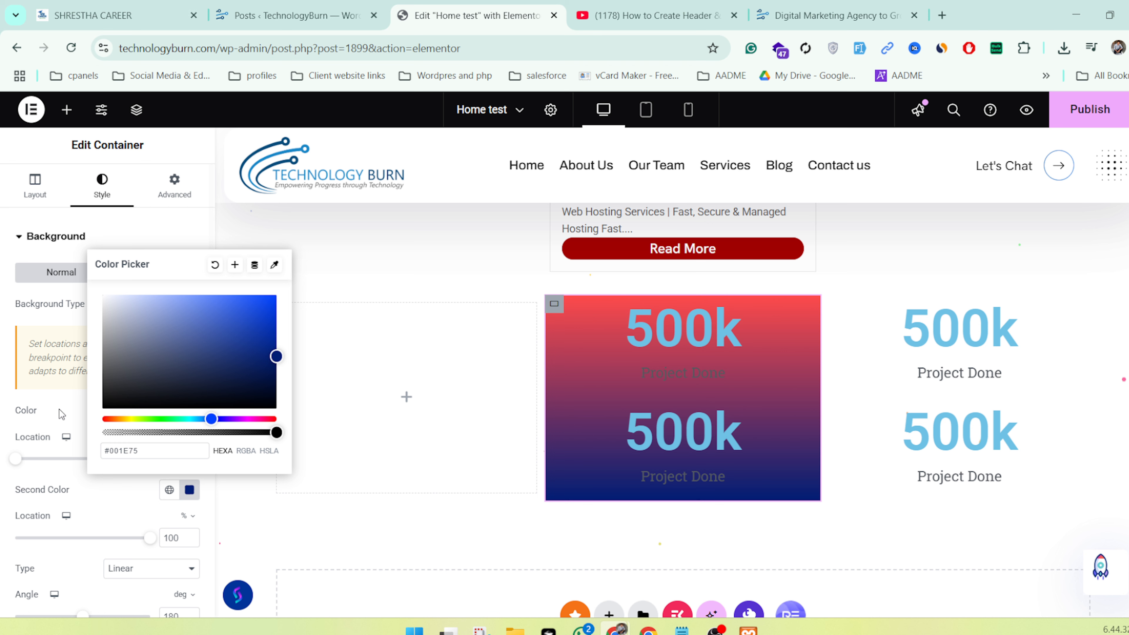
pyautogui.click(554, 339)
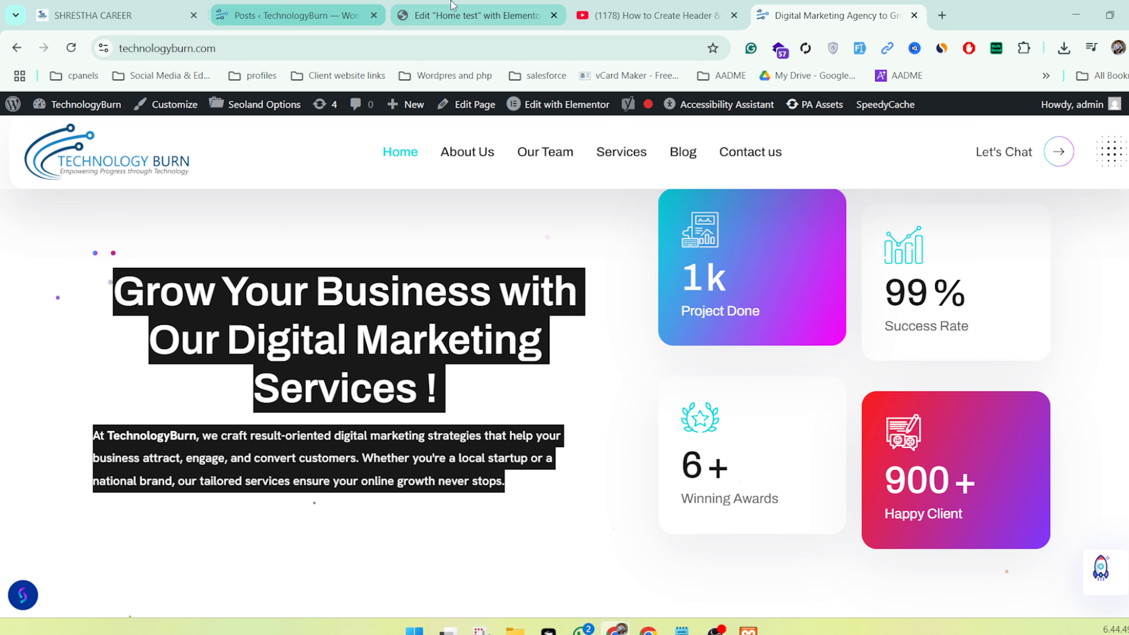
# Add a container with a two-by-two cell structure below the counters and give its first cell a red gradient background
pyautogui.click(452, 6)
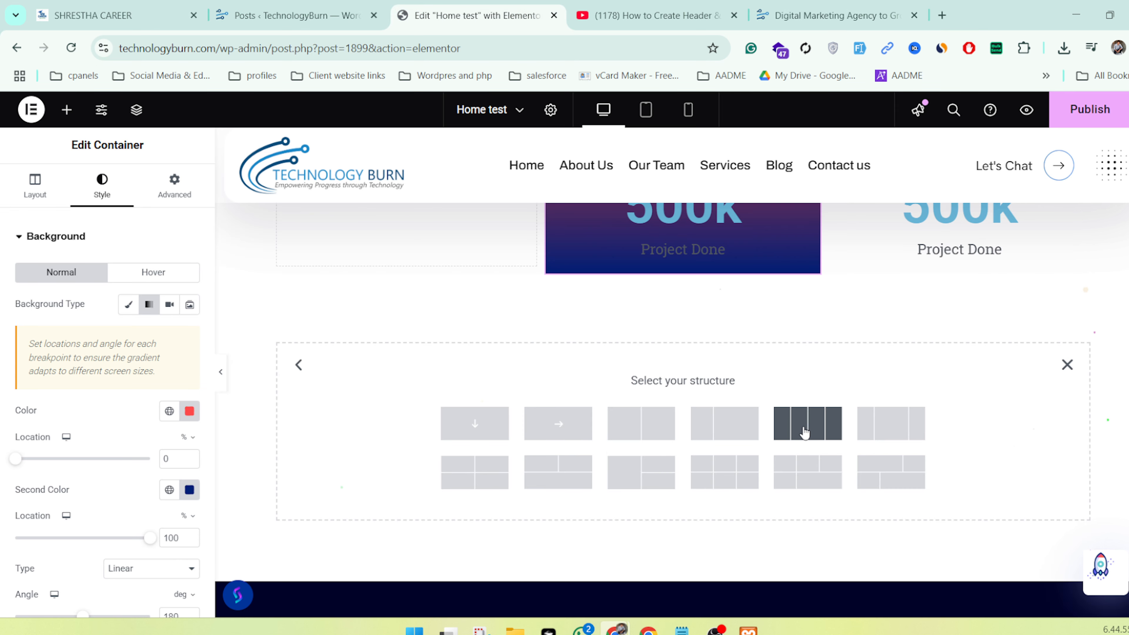
pyautogui.click(489, 472)
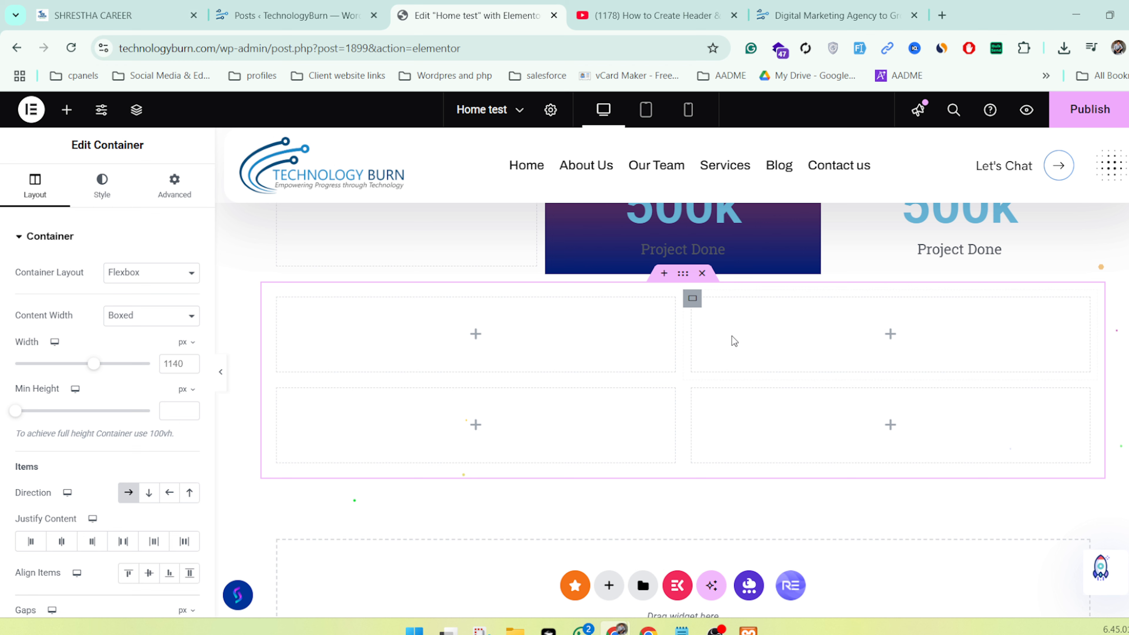
pyautogui.click(278, 298)
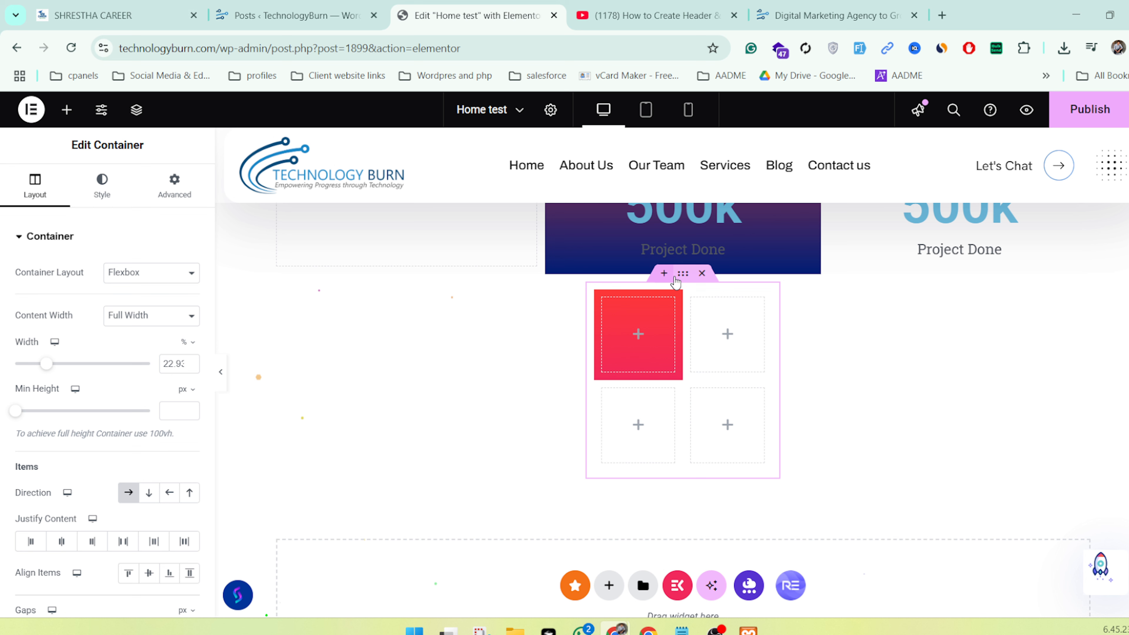
# Insert a two-column container below the counters and move the red cell and another cell from the two-by-two container into its second column
pyautogui.click(663, 273)
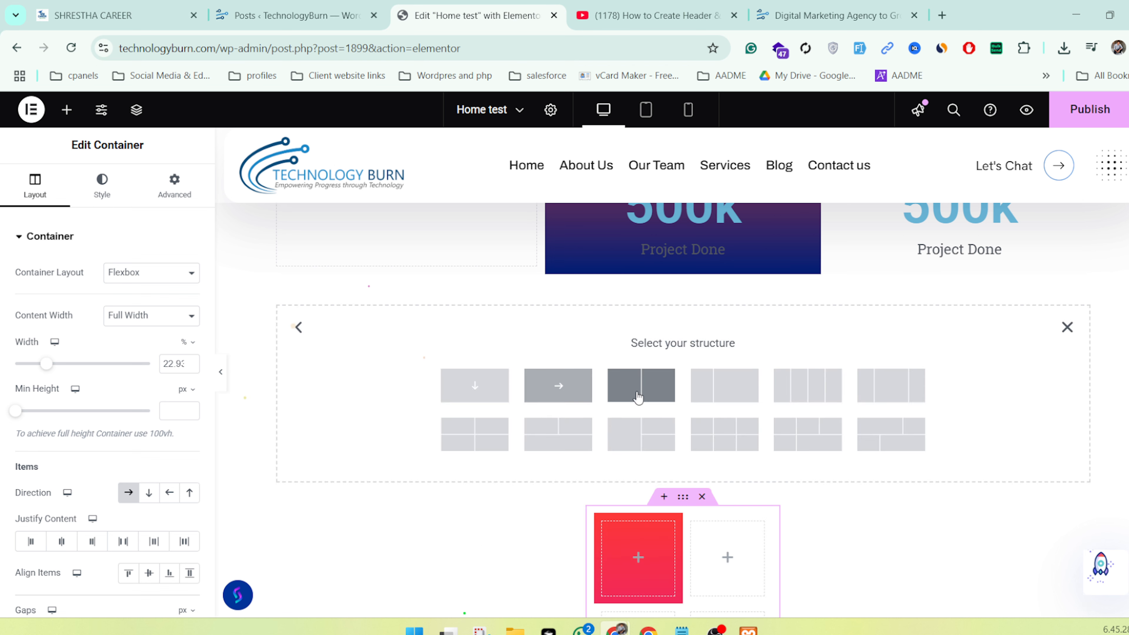
pyautogui.click(638, 386)
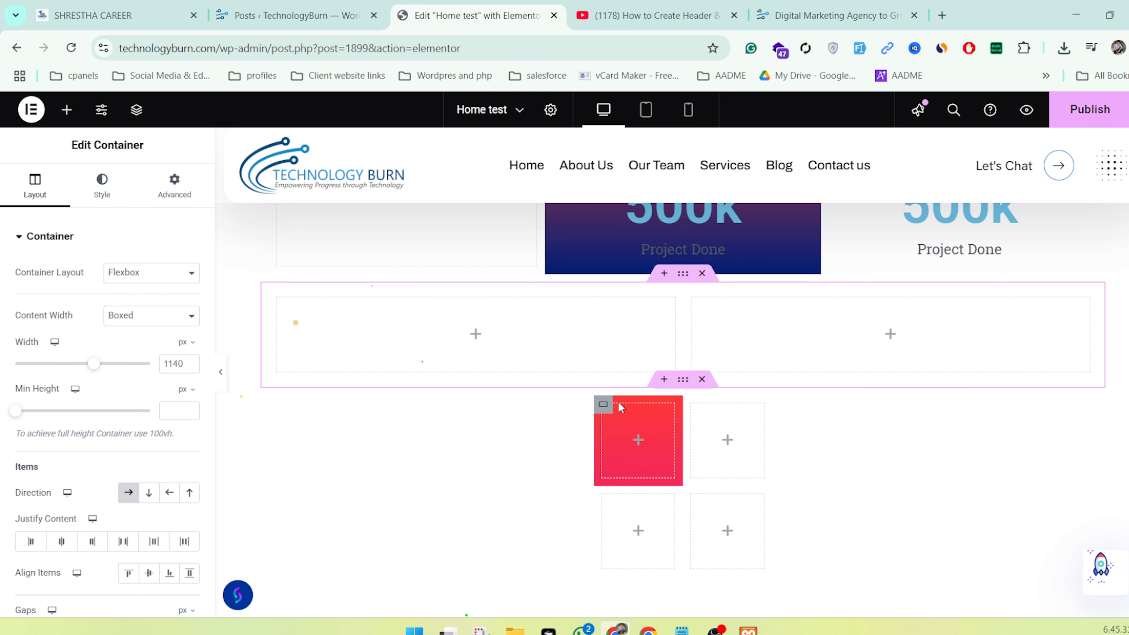
pyautogui.moveTo(619, 402); pyautogui.dragTo(755, 314)
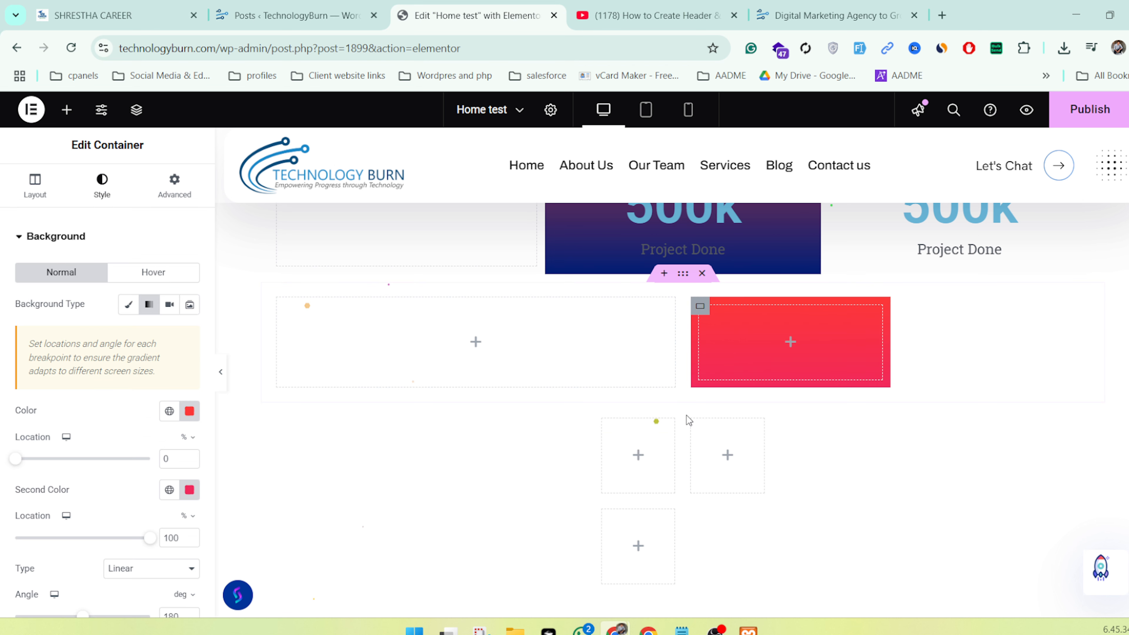
pyautogui.click(601, 436)
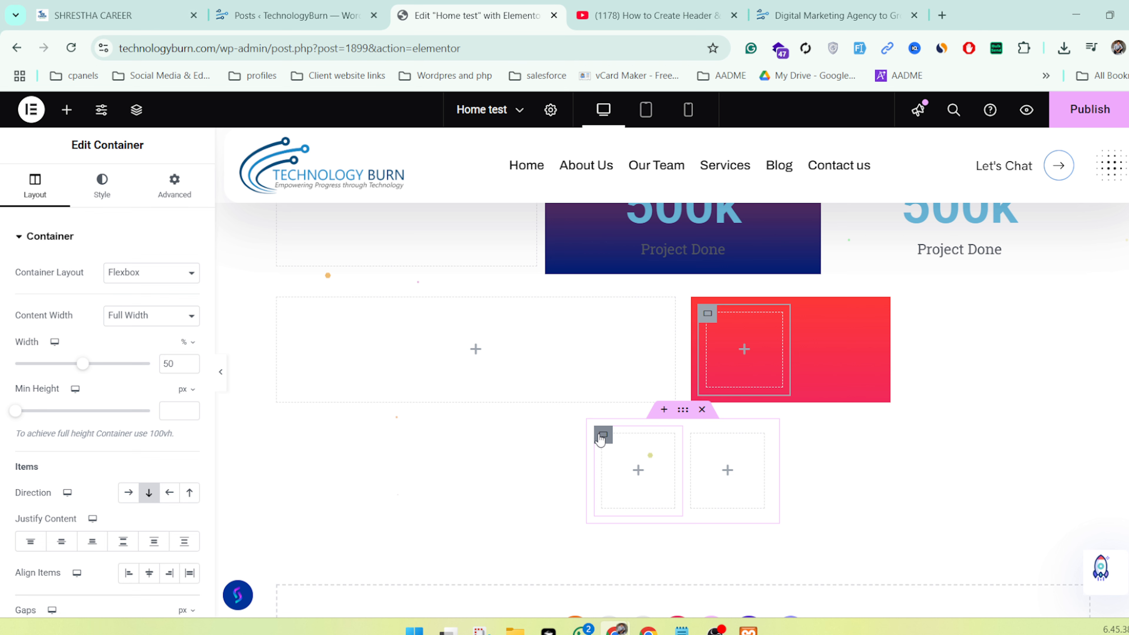
pyautogui.moveTo(601, 438); pyautogui.dragTo(787, 327)
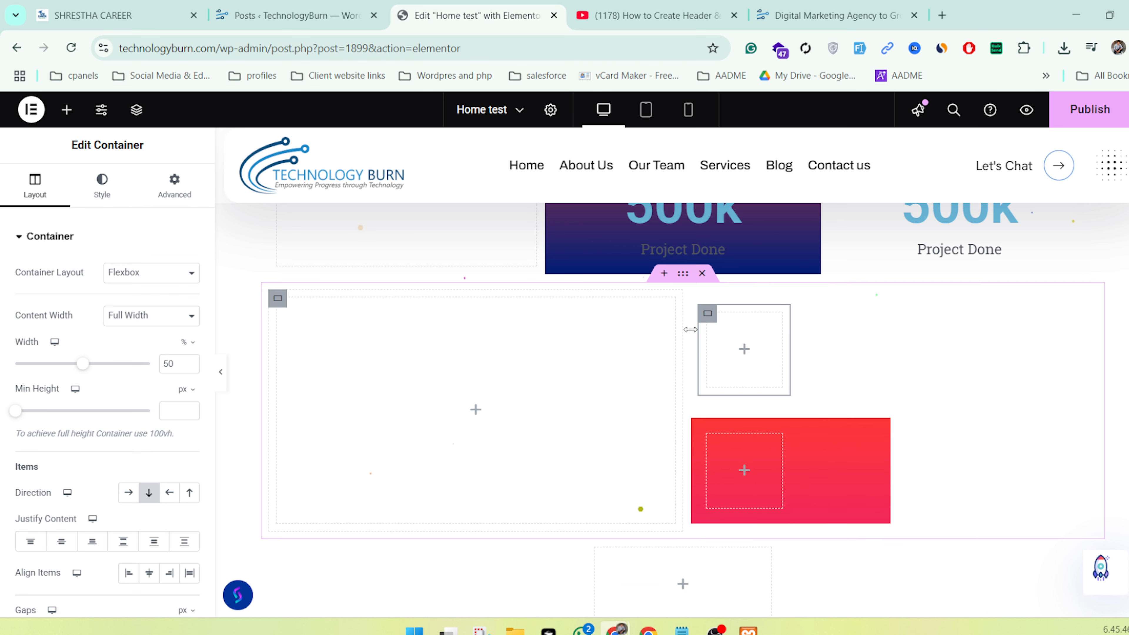
# Try a two-column grid section below the containers with a three-column, two-row grid nested in its first cell
pyautogui.press('Delete')
pyautogui.click(609, 346)
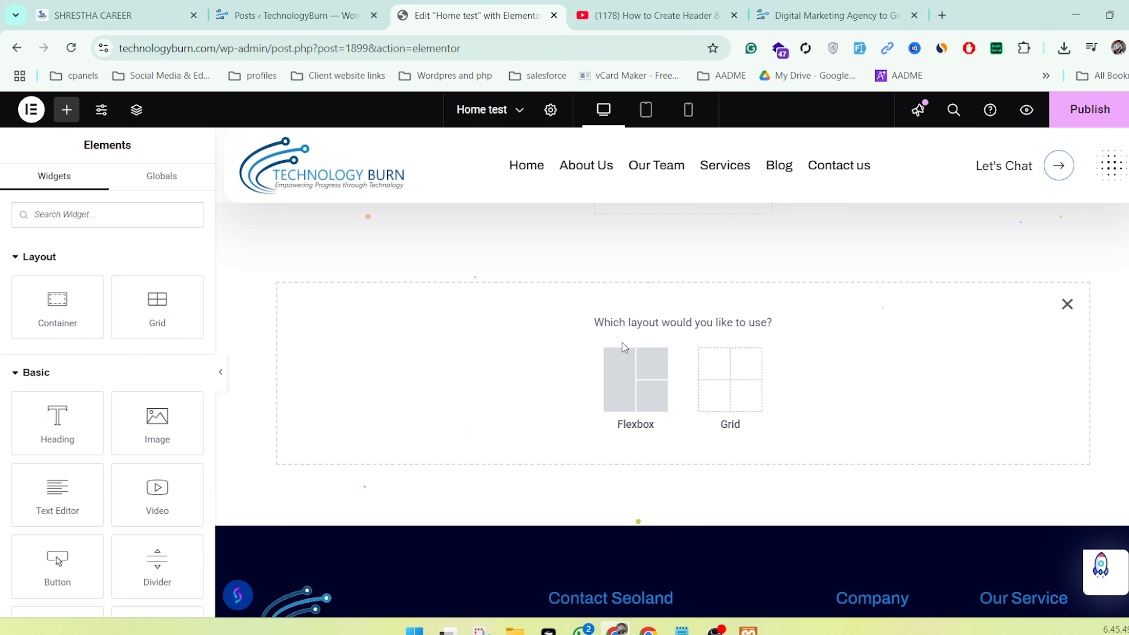
pyautogui.click(631, 355)
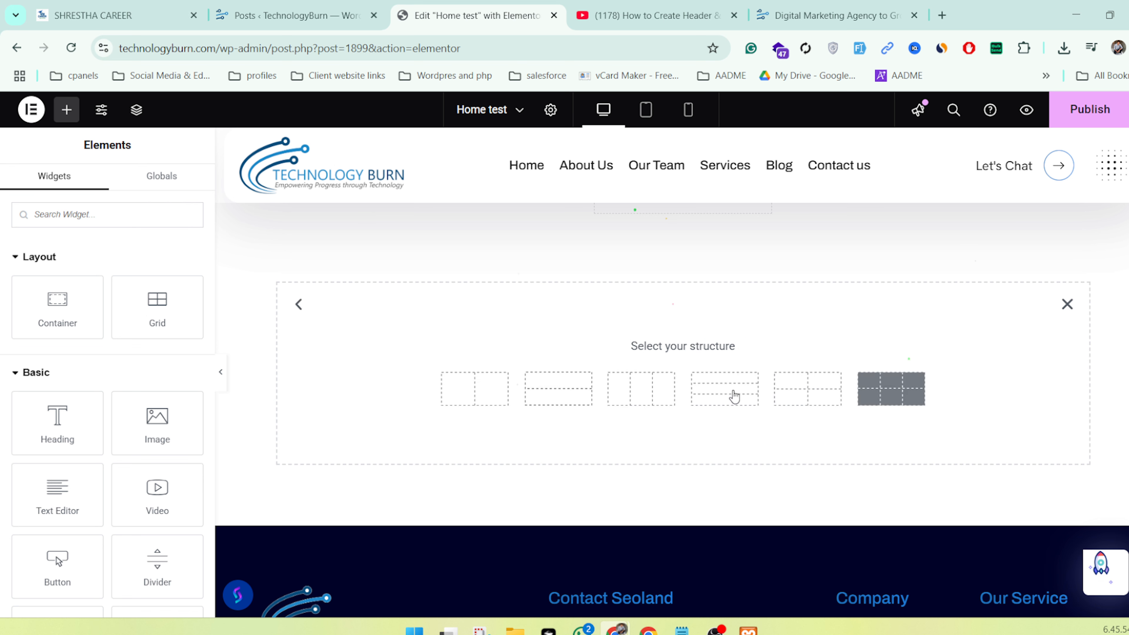
pyautogui.click(734, 396)
pyautogui.moveTo(157, 307); pyautogui.dragTo(462, 276)
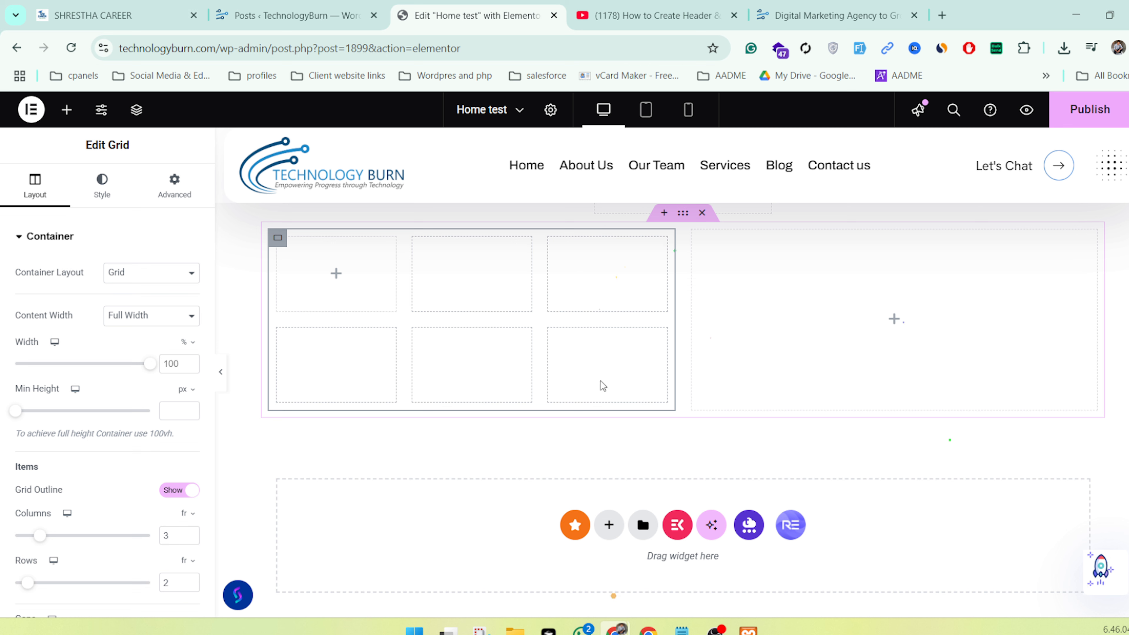
pyautogui.hotkey('ctrl', 'z')
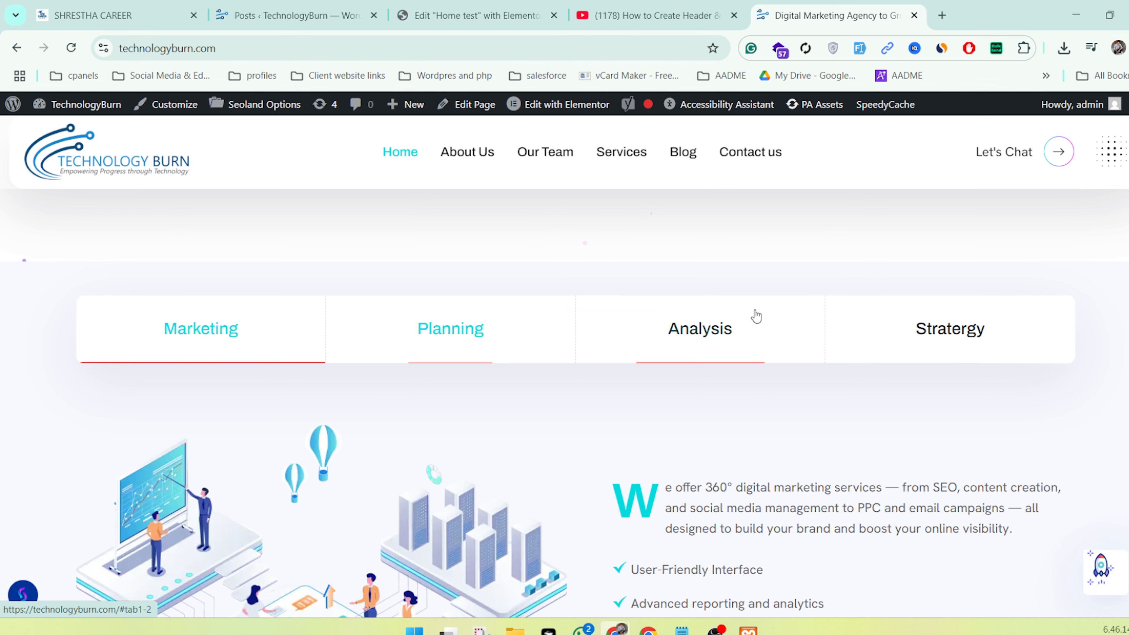
# Add a single-column container below the services post grid and place a Tabs widget in it, following the live page's tab section
pyautogui.click(756, 317)
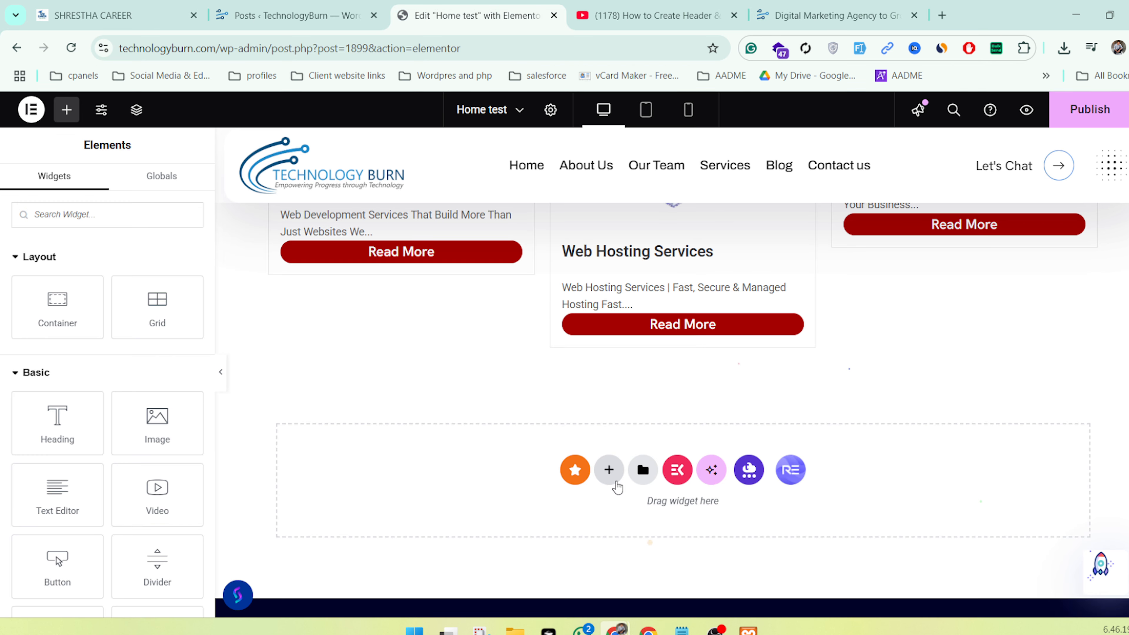
pyautogui.click(608, 470)
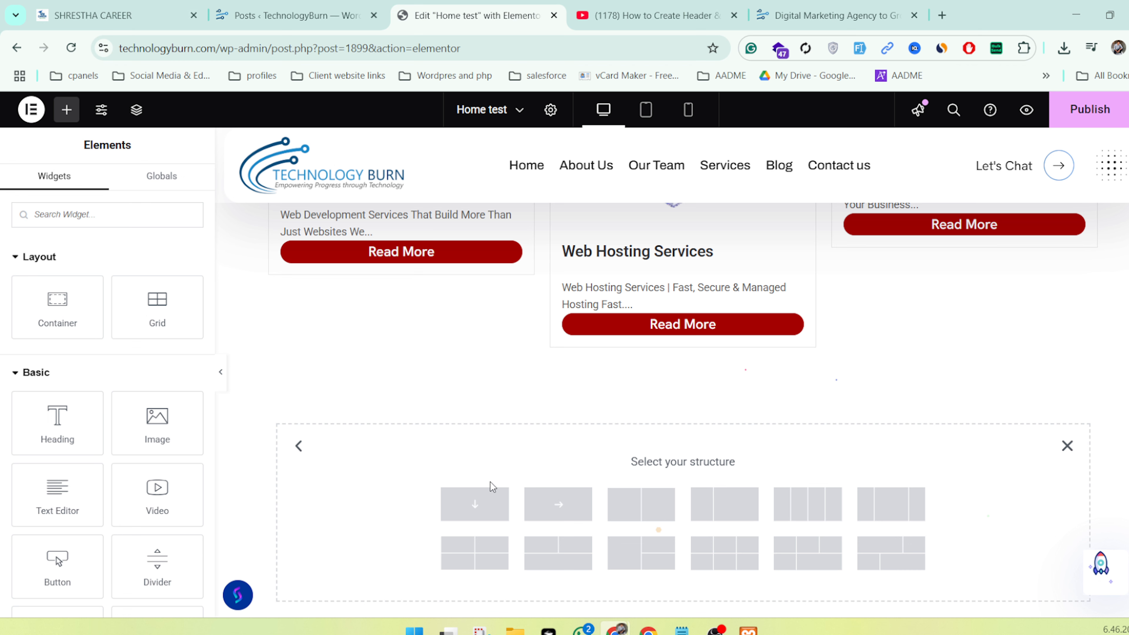
pyautogui.click(490, 489)
pyautogui.click(80, 216)
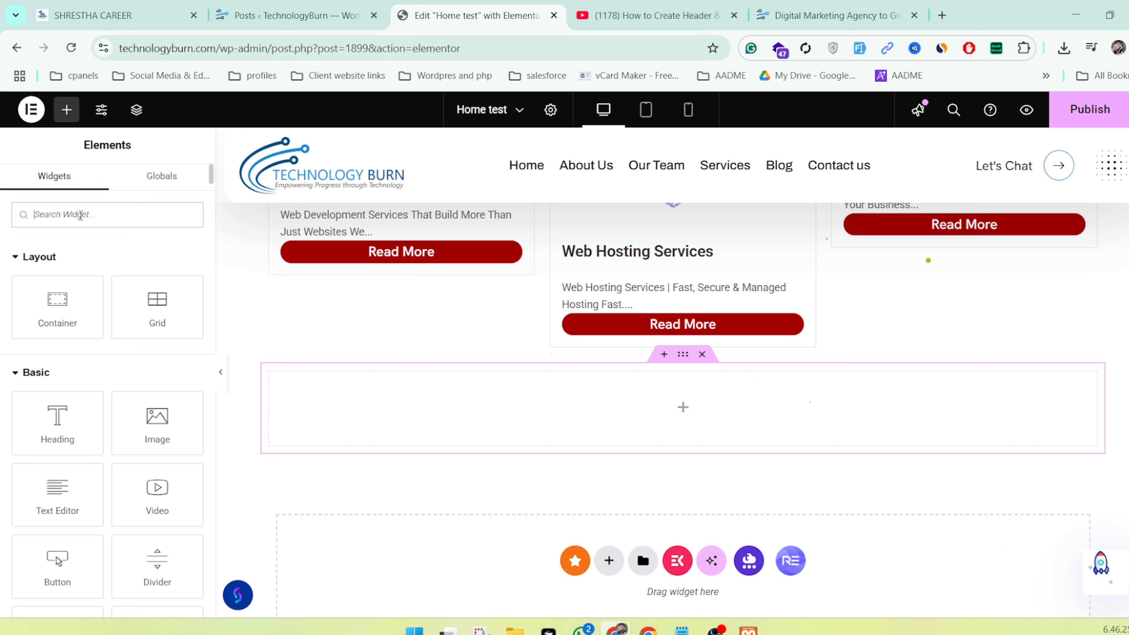
pyautogui.write('tab')
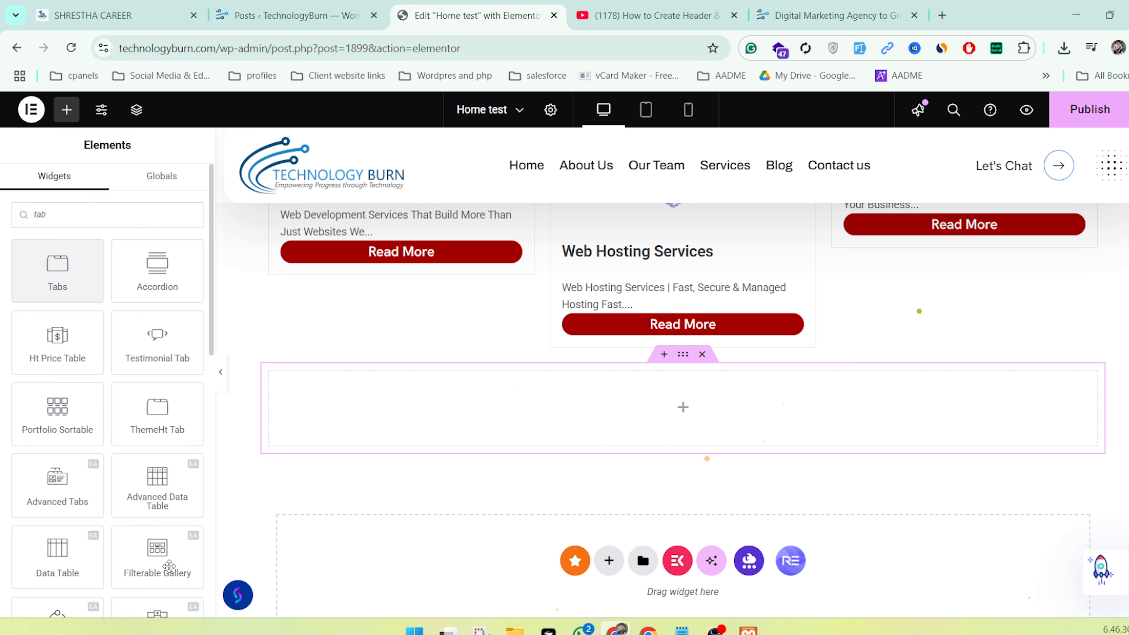
pyautogui.moveTo(169, 566); pyautogui.dragTo(516, 407)
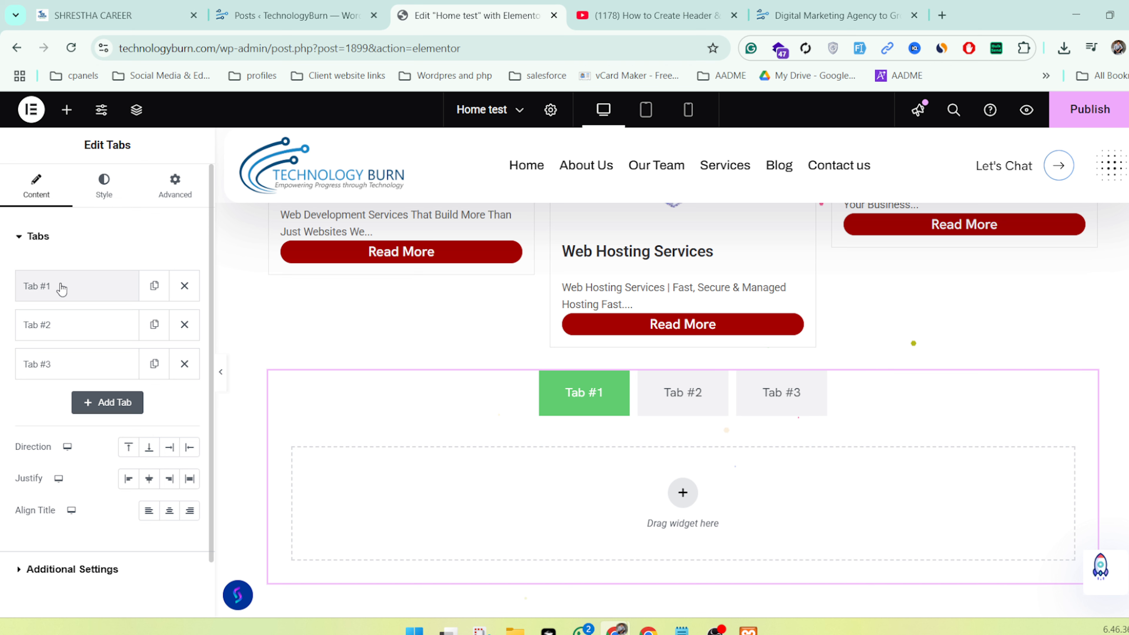
# Set the titles of the three tabs to Marketing, planing and development
pyautogui.click(62, 288)
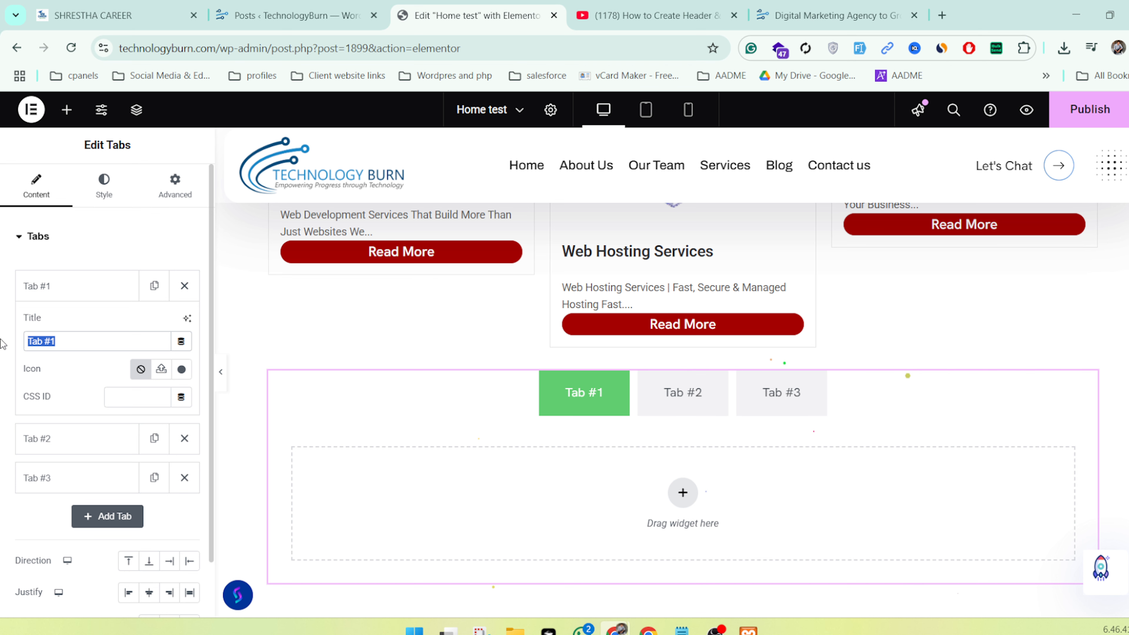
pyautogui.write('Marketing')
pyautogui.click(66, 438)
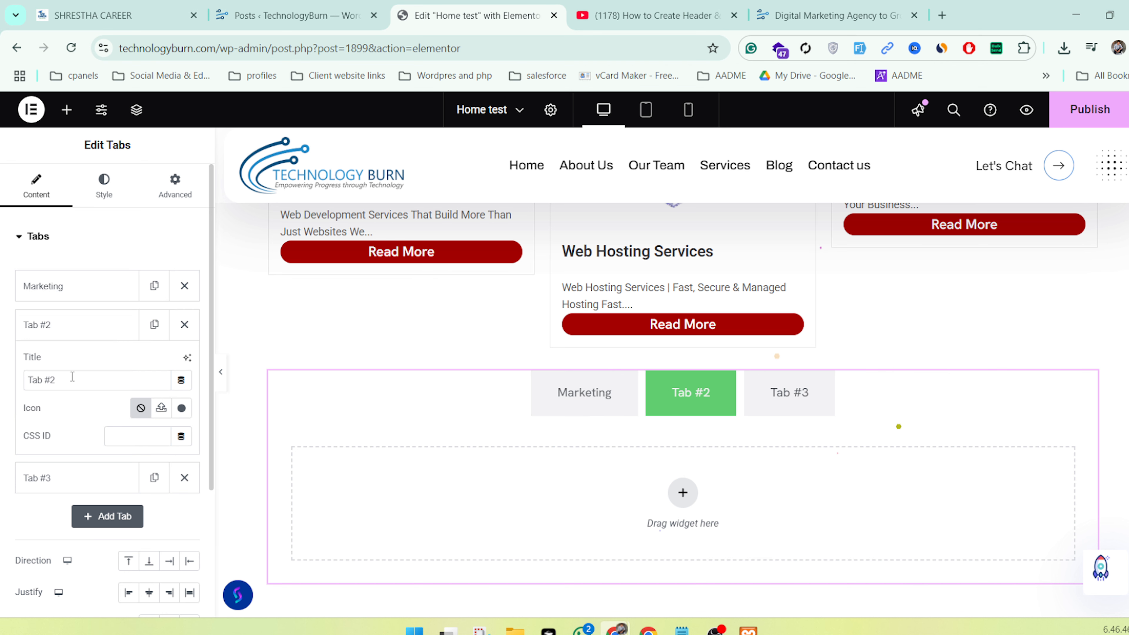
pyautogui.tripleClick(73, 377)
pyautogui.write('plan')
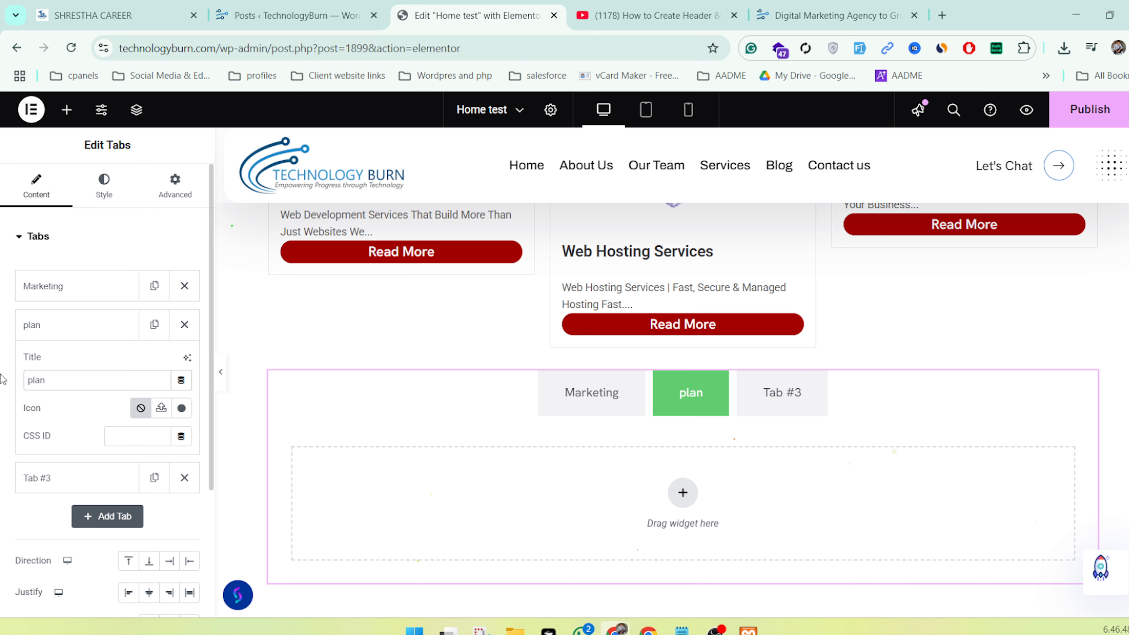
pyautogui.write('ing')
pyautogui.click(17, 478)
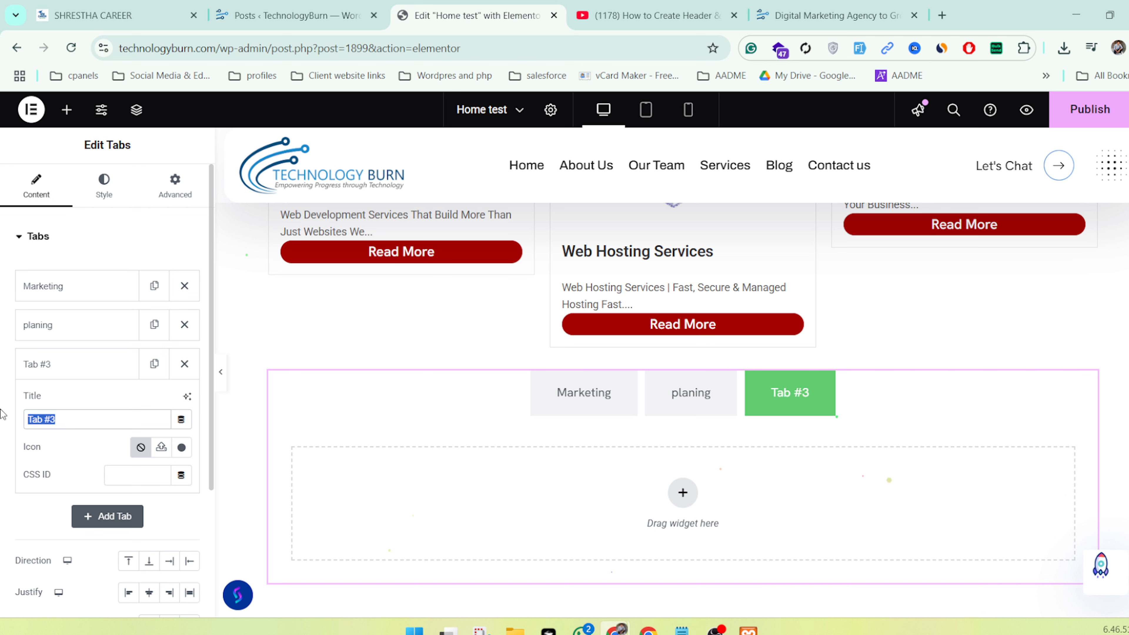
pyautogui.write('development')
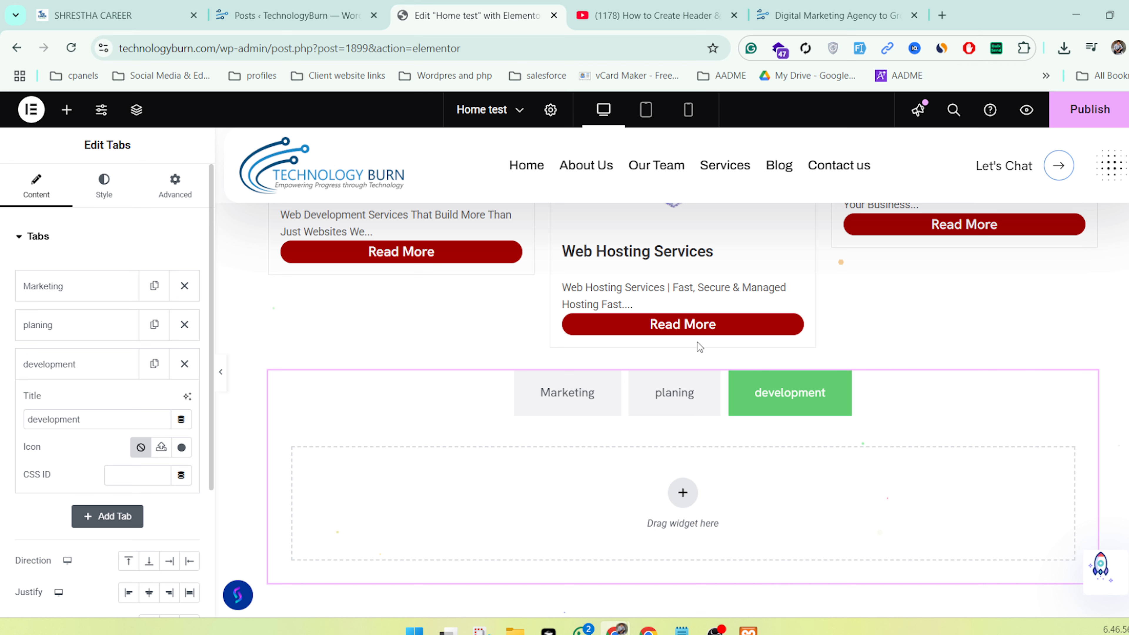
# Open the Marketing tab's entry and look over its title, icon and CSS ID settings and the tabs' layout options
pyautogui.click(43, 285)
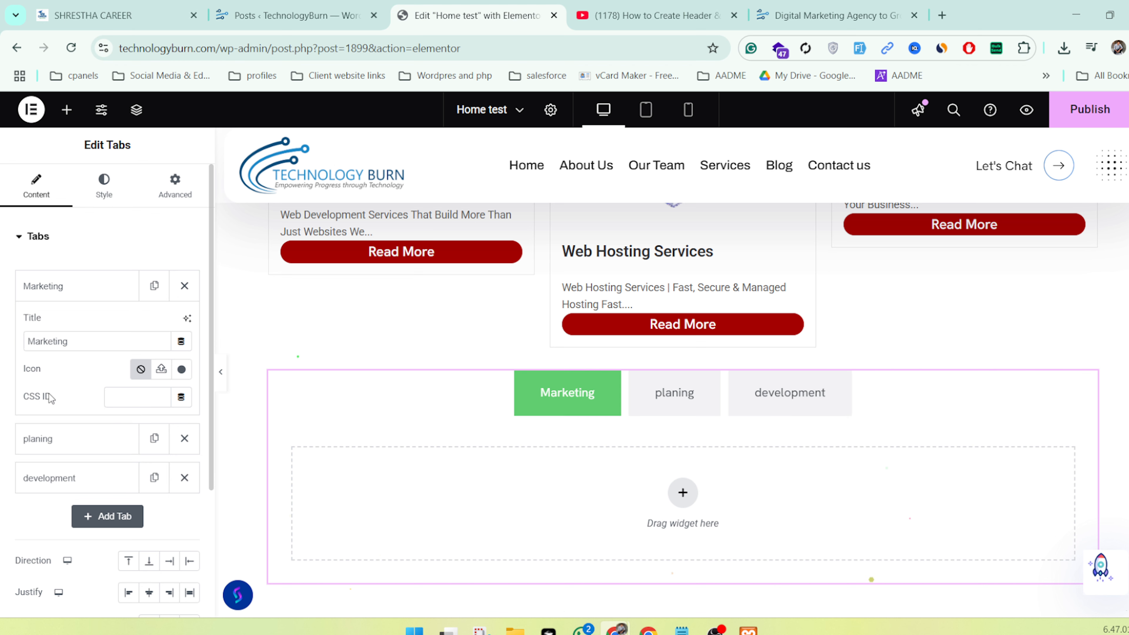
pyautogui.scroll(-2, 49, 394)
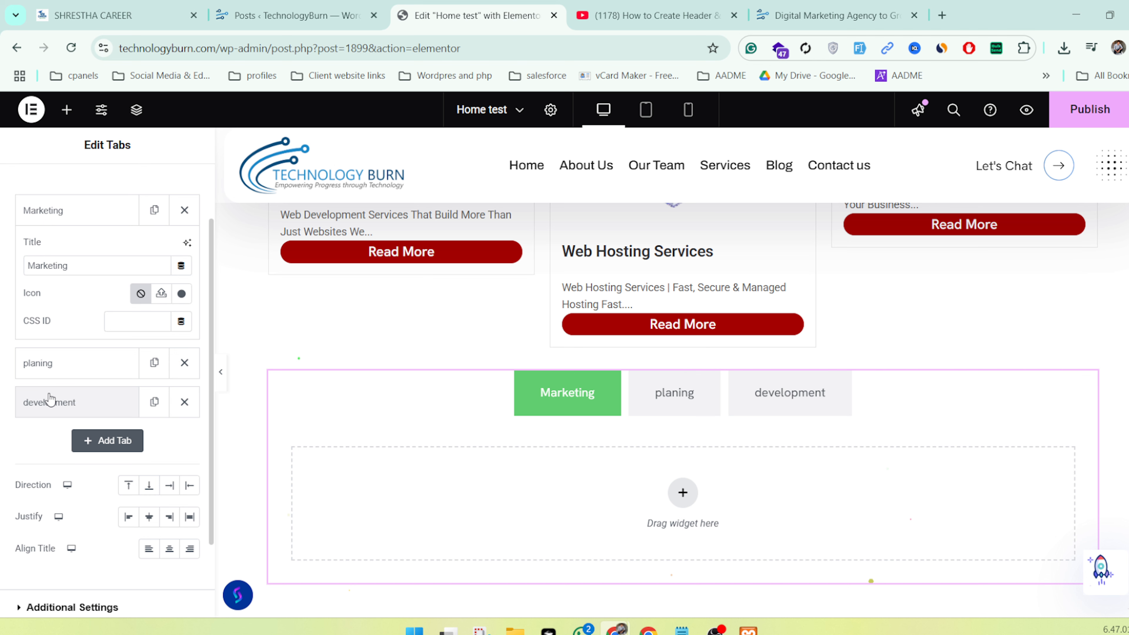
pyautogui.click(84, 271)
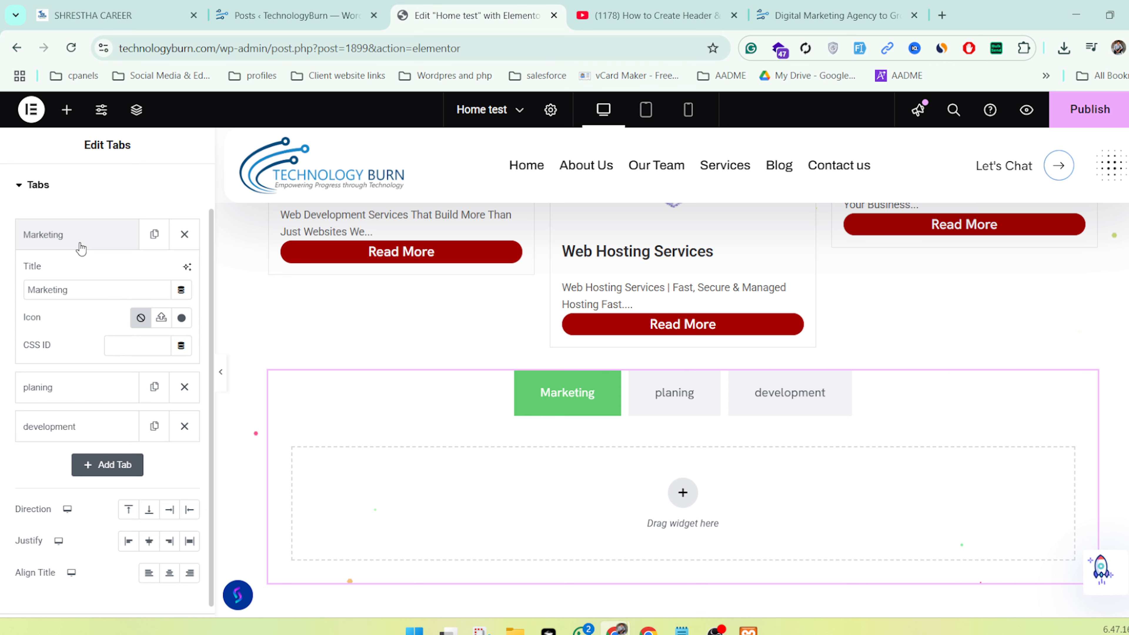
pyautogui.scroll(2, 98, 222)
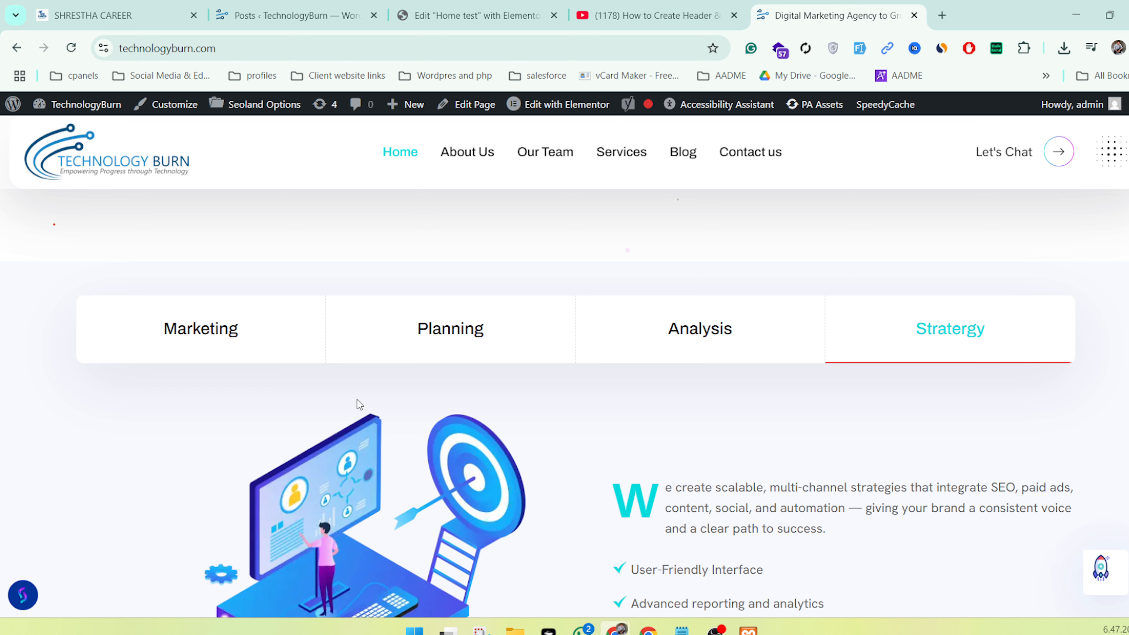
# Examine the live page's Latest News & Articles section, including its heading, description, blog cards and See All Blogs button
pyautogui.scroll(-10, 359, 404)
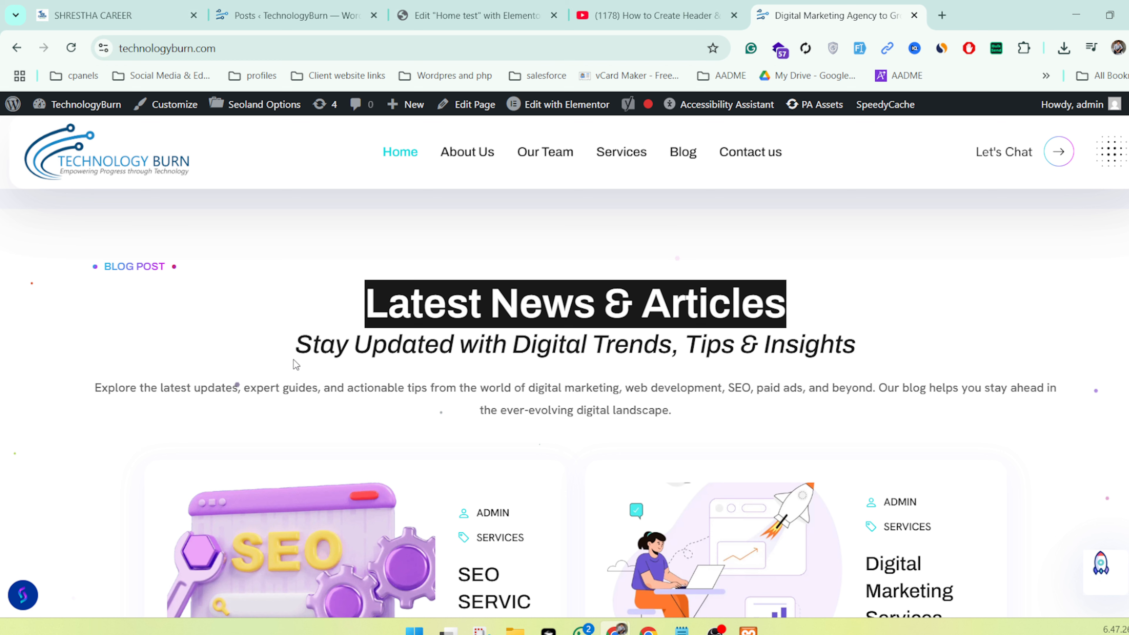
pyautogui.moveTo(294, 360); pyautogui.dragTo(739, 420)
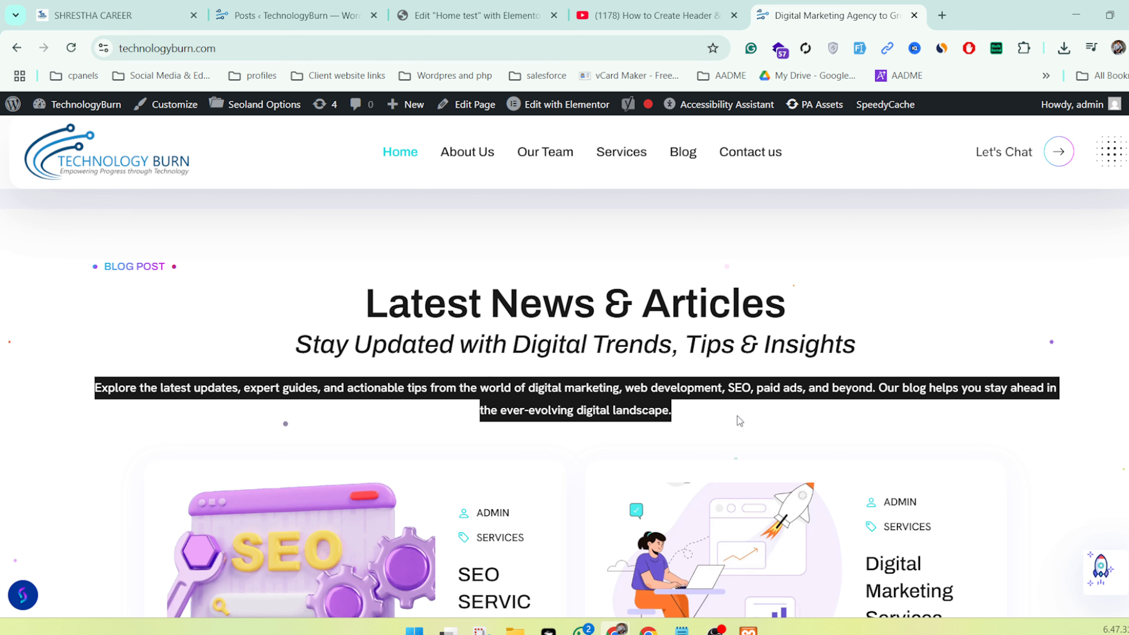
pyautogui.scroll(-8, 738, 420)
pyautogui.scroll(8, 608, 517)
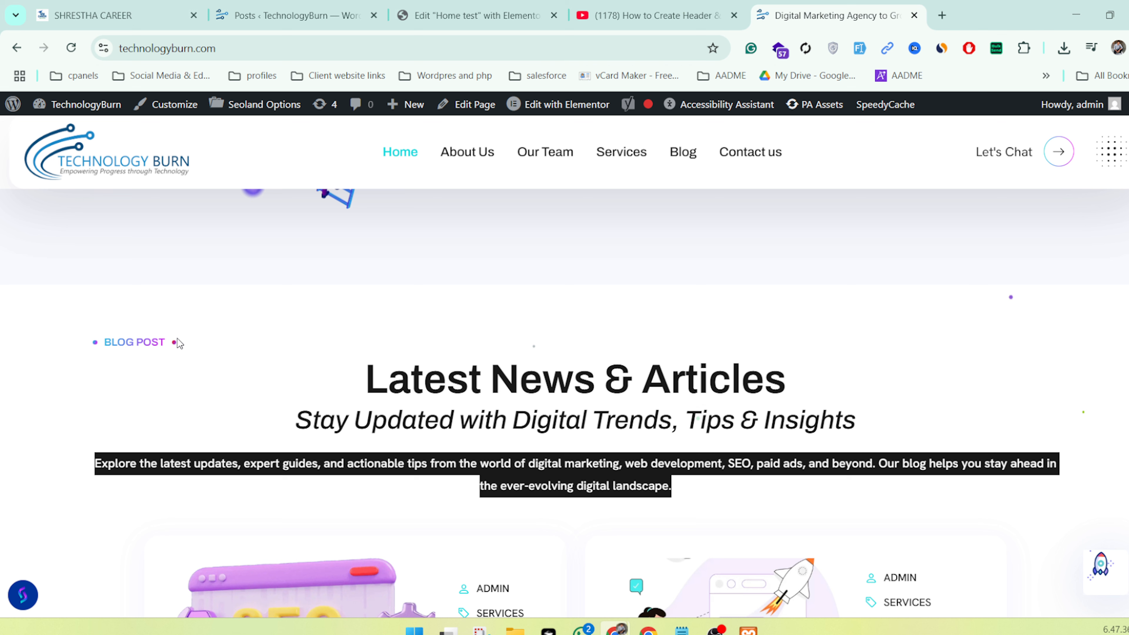
pyautogui.click(228, 362)
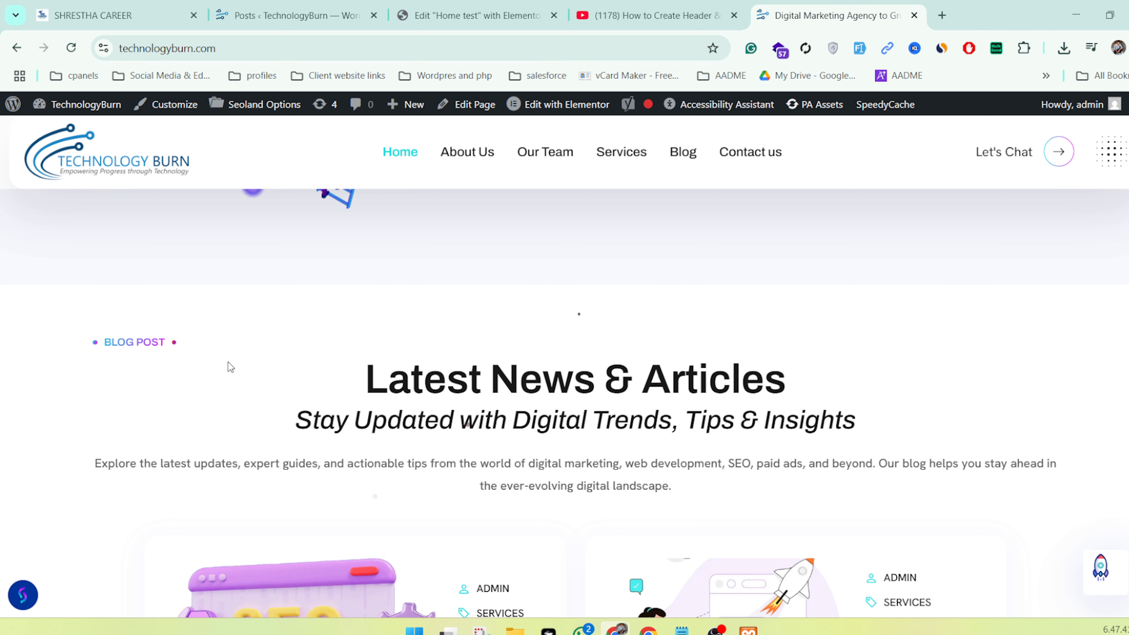
pyautogui.scroll(-5, 183, 391)
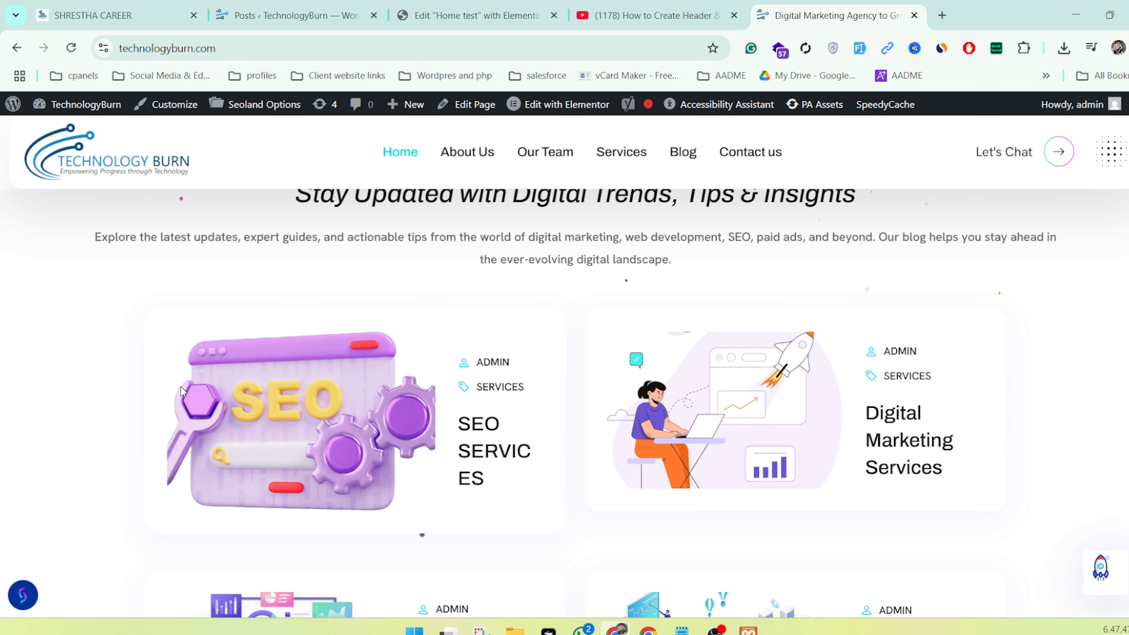
pyautogui.scroll(-6, 512, 510)
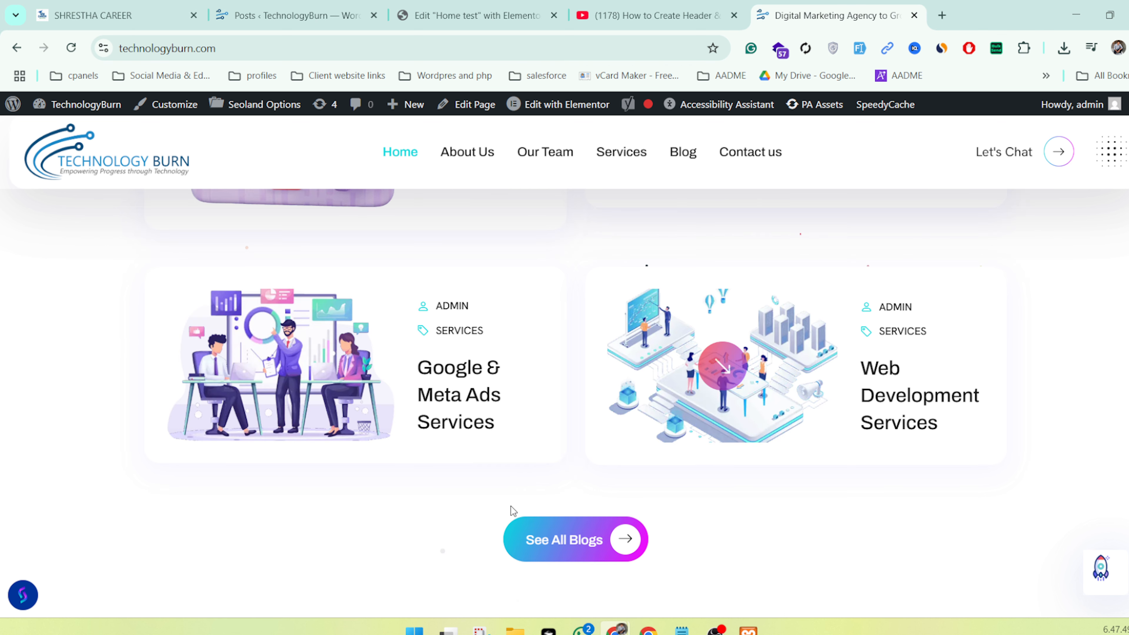
pyautogui.scroll(-2, 511, 506)
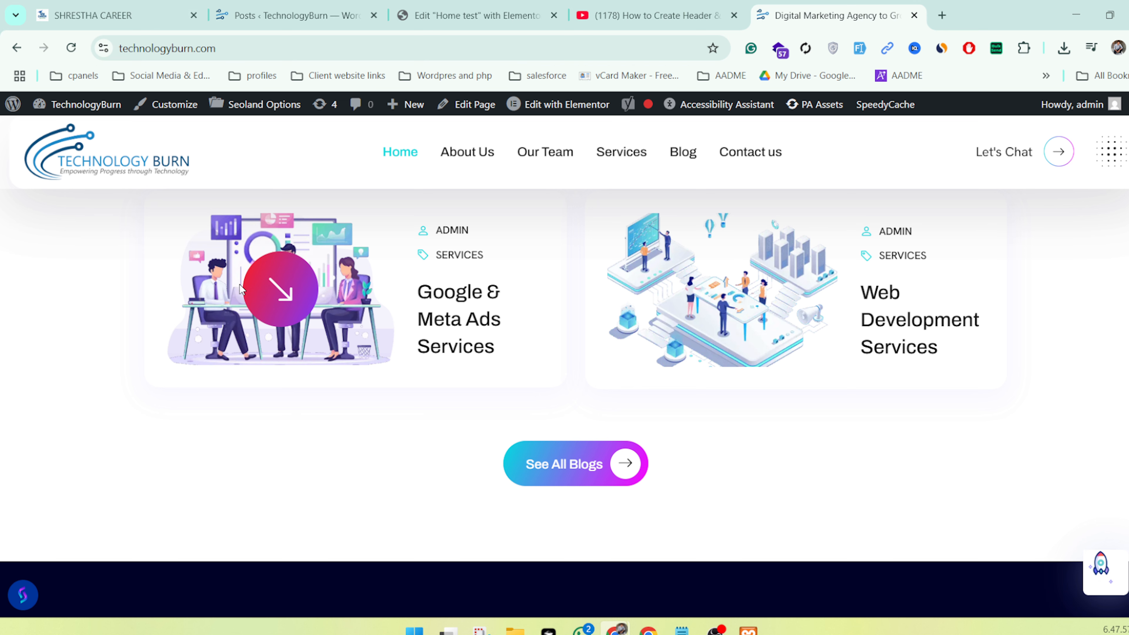
pyautogui.scroll(2, 239, 289)
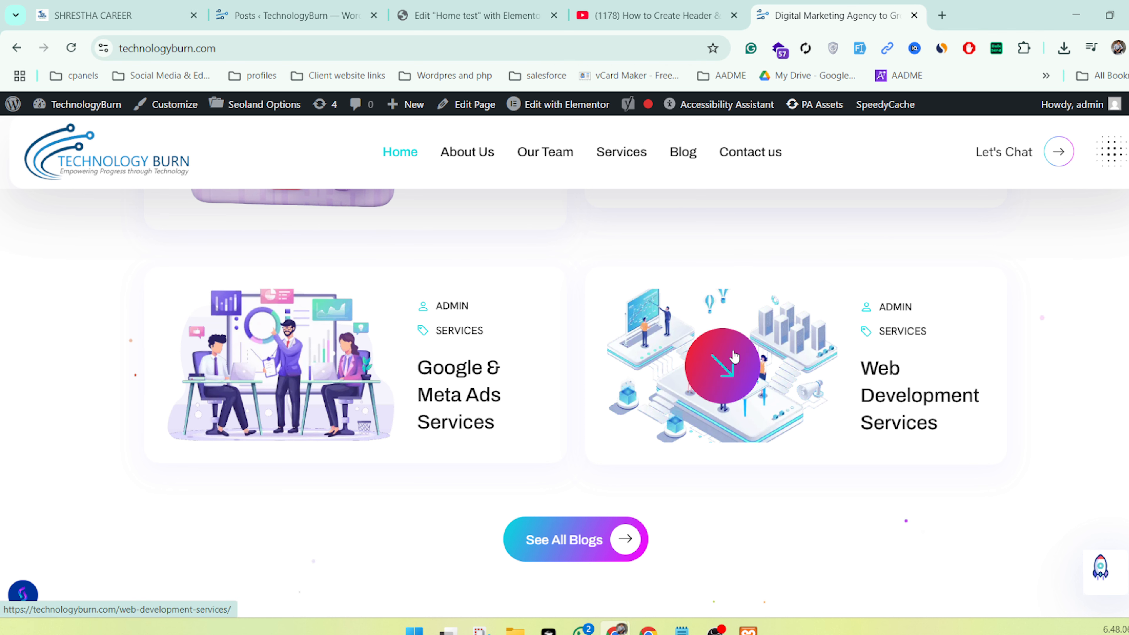
pyautogui.scroll(5, 733, 356)
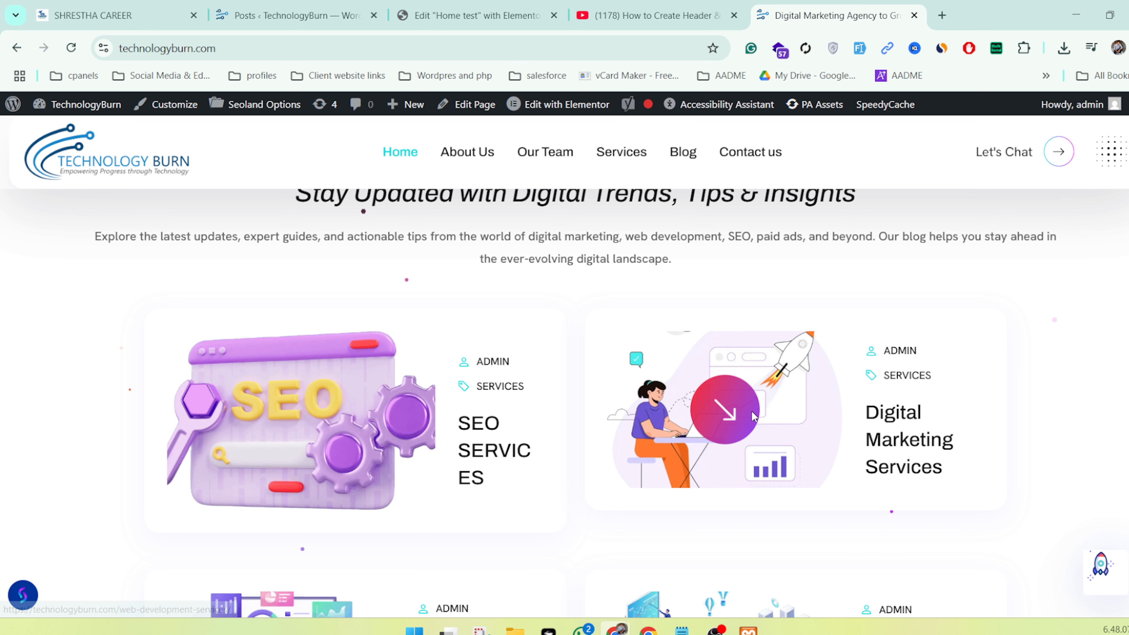
pyautogui.scroll(-7, 754, 416)
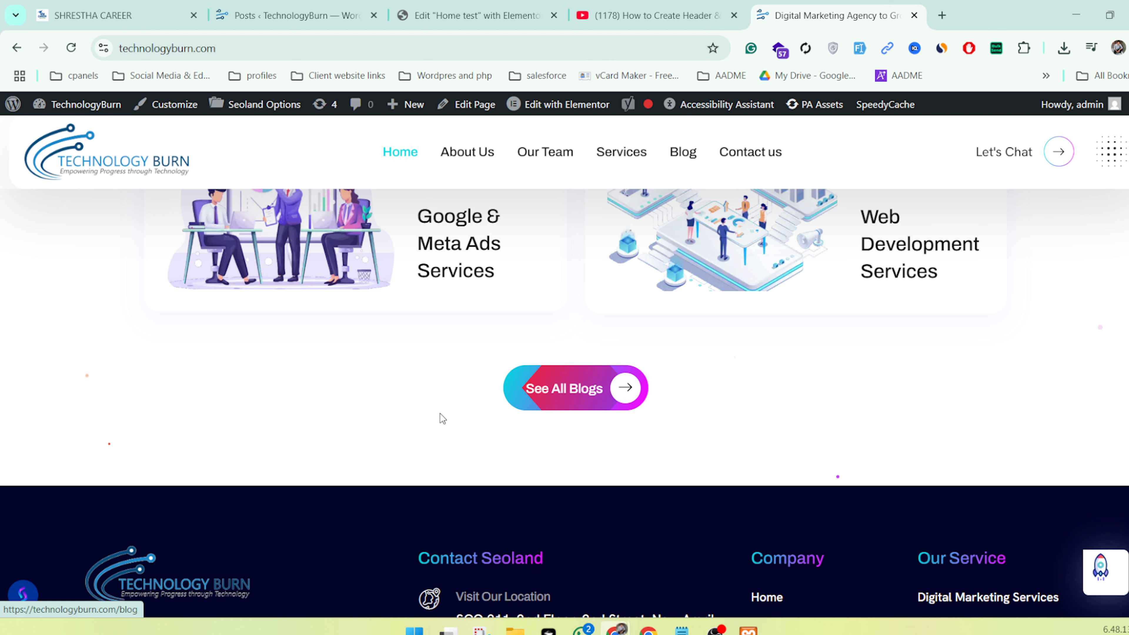
# Review the live page's footer columns and their headings, and return to the hero section at the start of the page
pyautogui.scroll(-4, 440, 417)
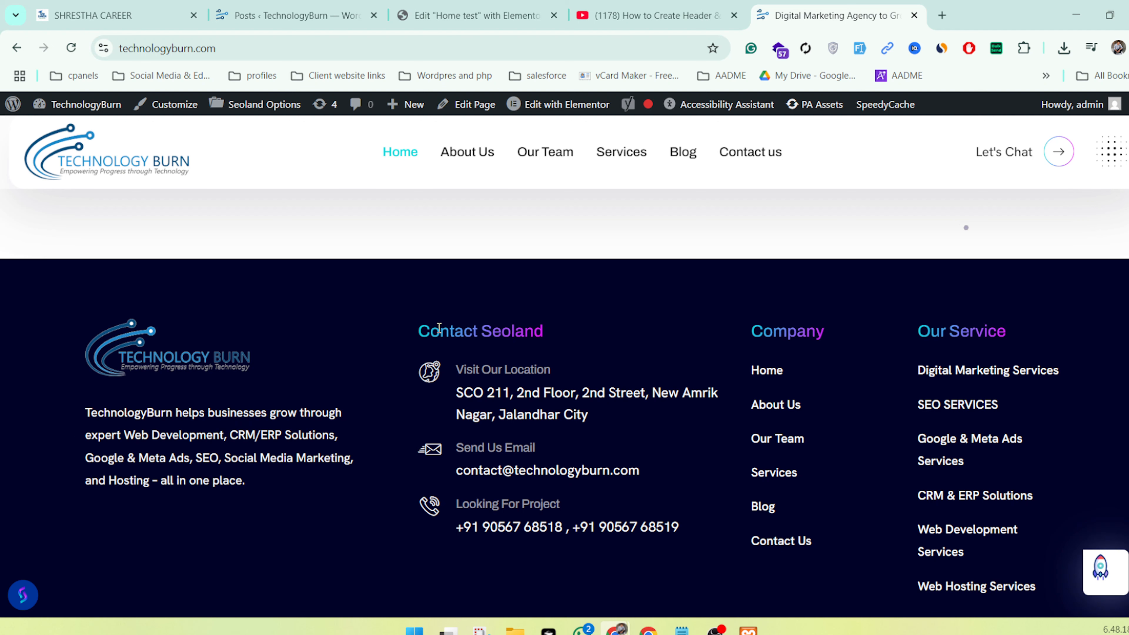
pyautogui.tripleClick(439, 328)
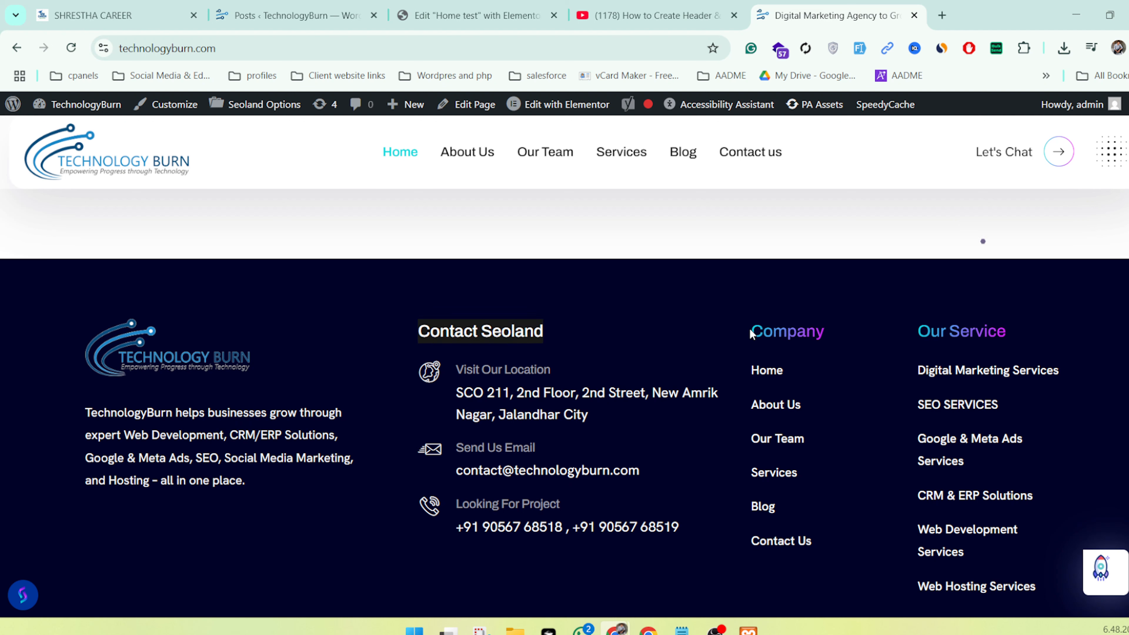
pyautogui.tripleClick(1070, 340)
pyautogui.click(781, 352)
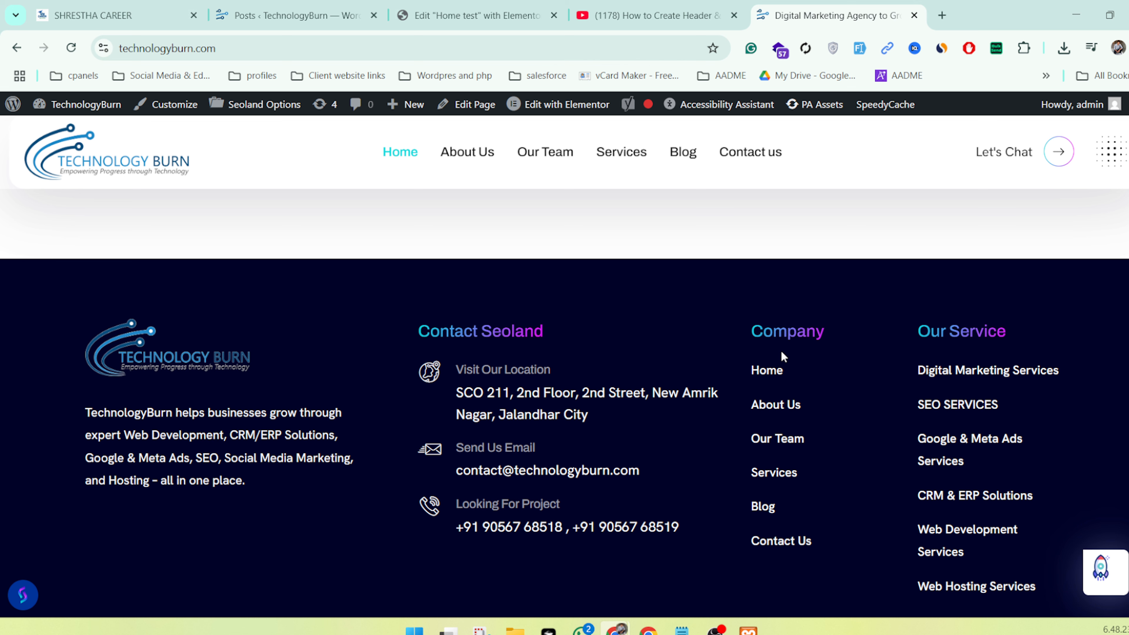
pyautogui.scroll(10, 780, 349)
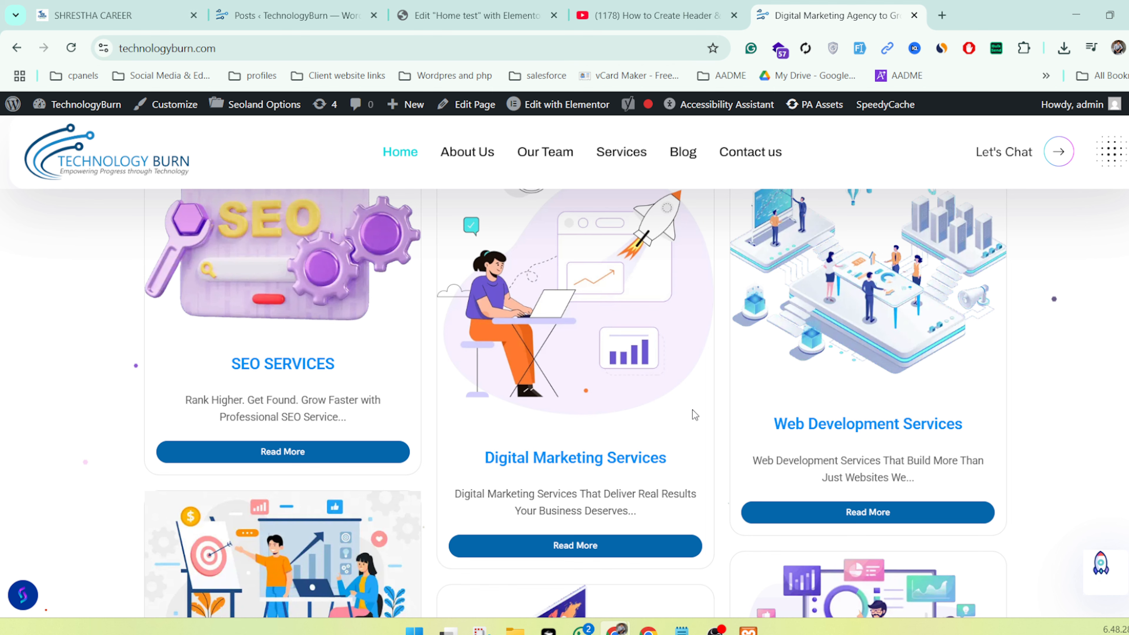
pyautogui.scroll(10, 692, 409)
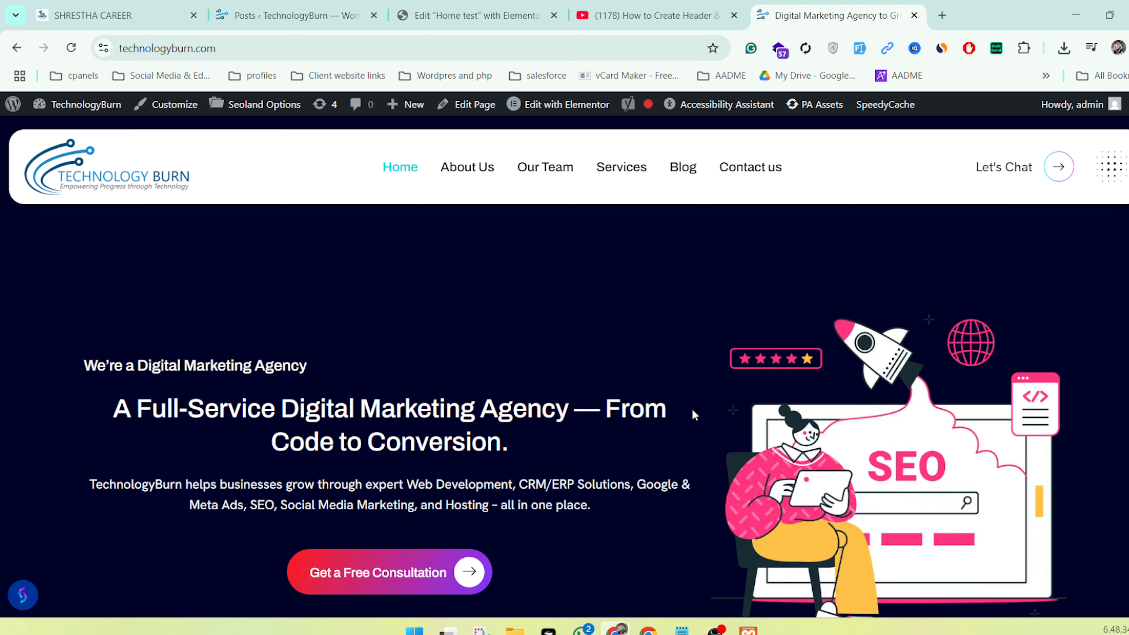